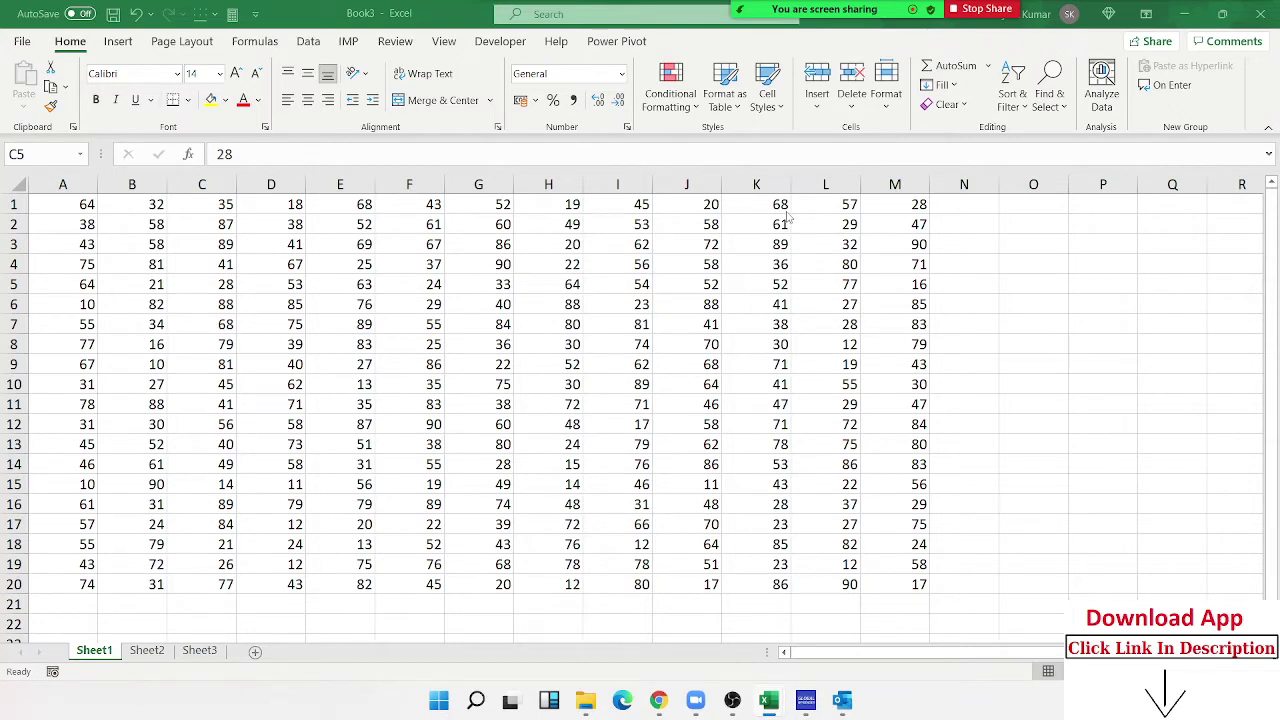
# Step: Select the block D4:G10, then drag to select the range starting at A1
pyautogui.click(297, 264)
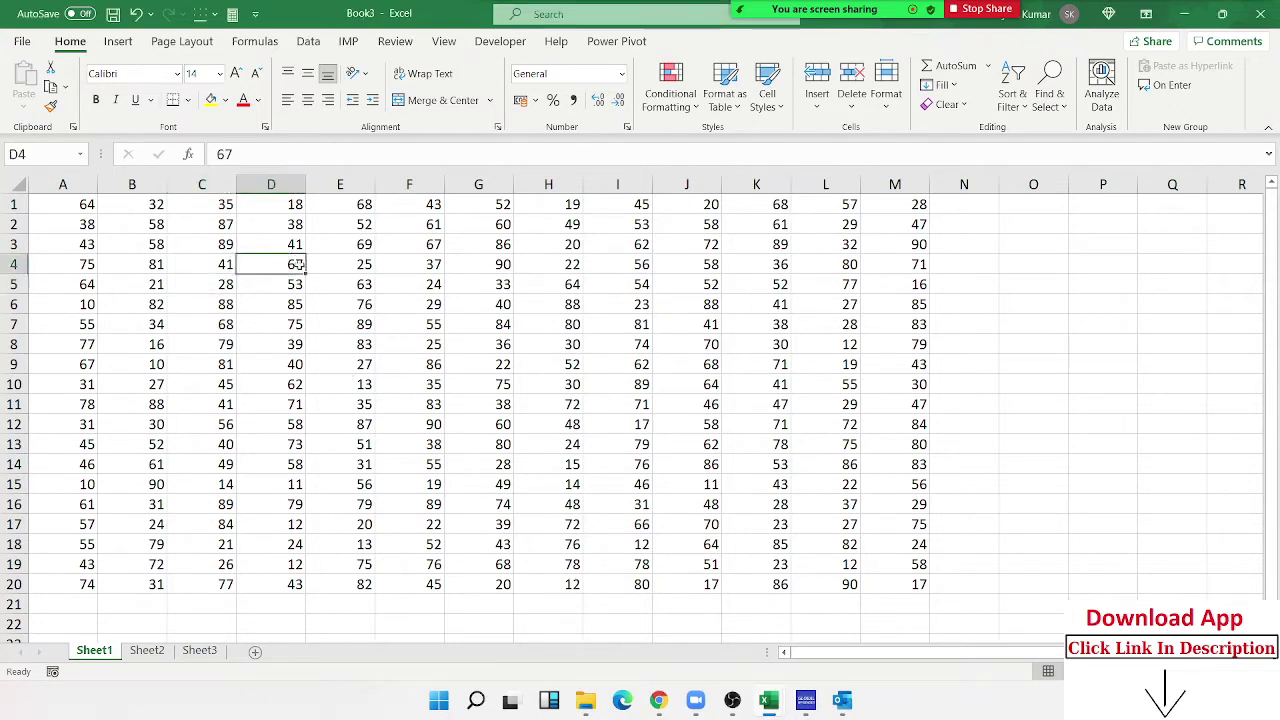
pyautogui.moveTo(297, 264); pyautogui.dragTo(484, 390)
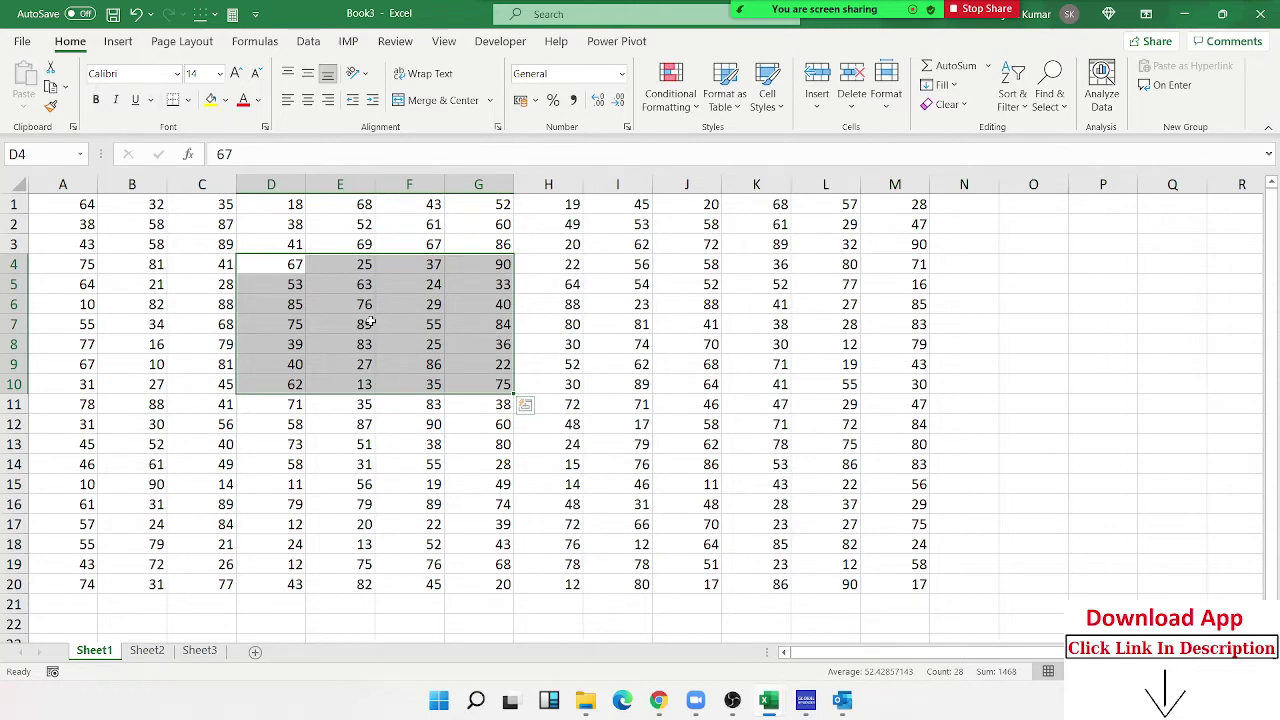
pyautogui.click(572, 284)
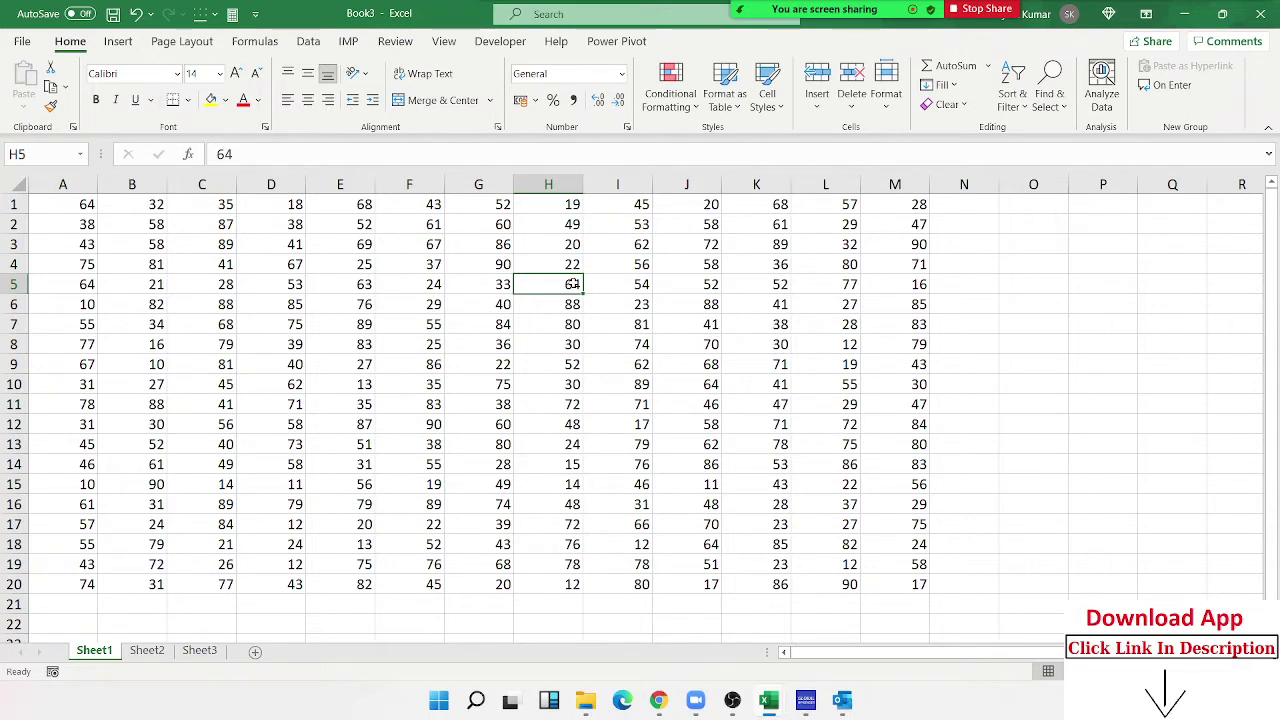
pyautogui.click(178, 366)
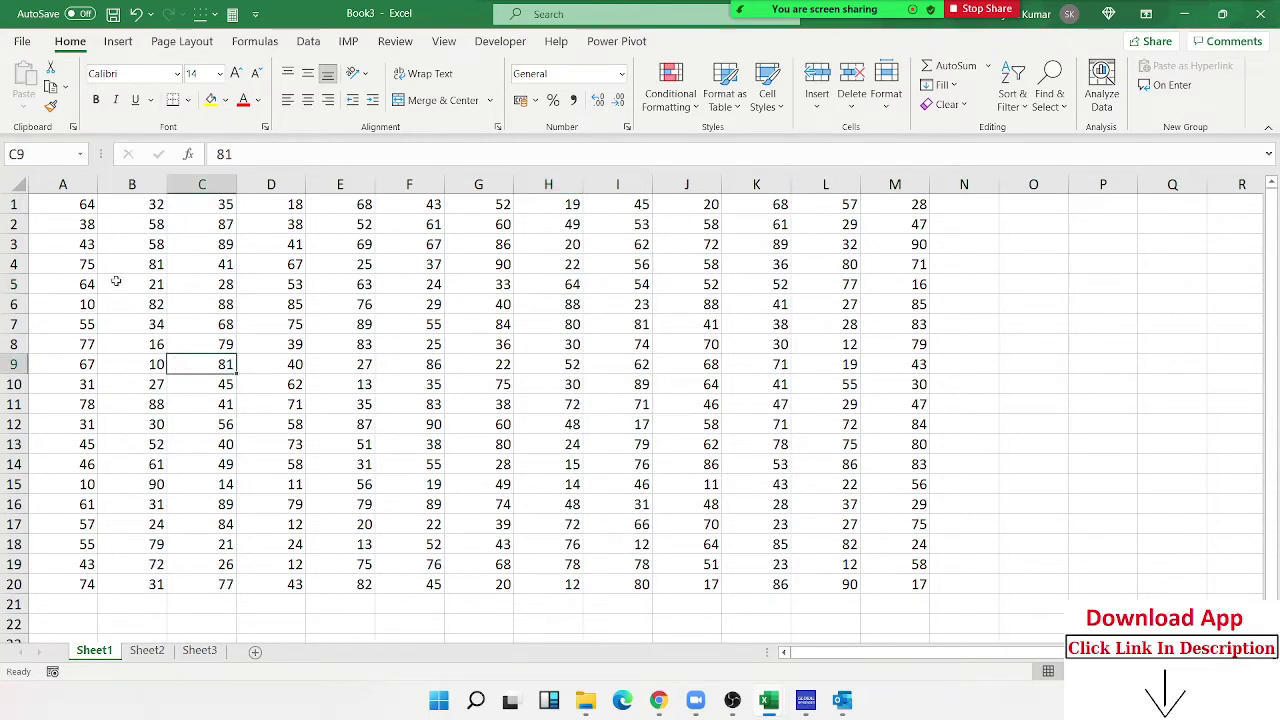
pyautogui.moveTo(66, 204)
pyautogui.mouseDown()
pyautogui.moveTo(205, 285)
pyautogui.moveTo(891, 582)
pyautogui.mouseUp()
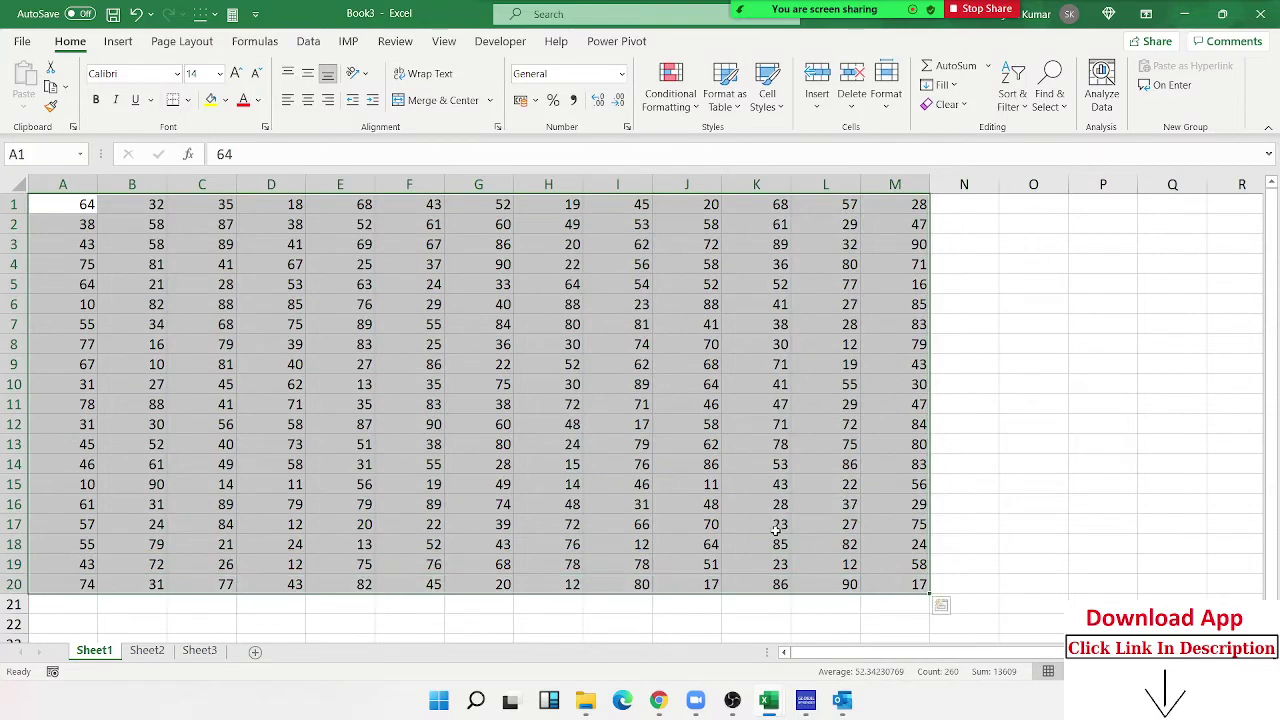
# Step: Select the whole A1:M20 data block starting from cell A1
pyautogui.click(318, 299)
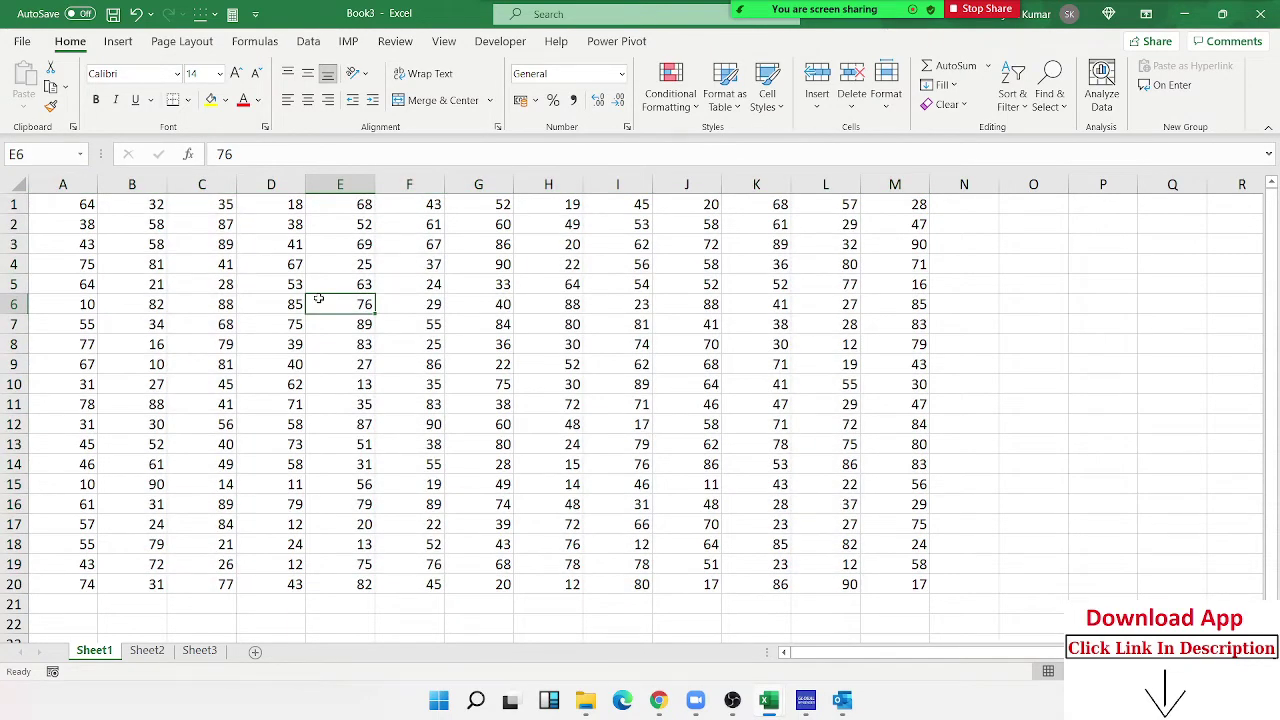
pyautogui.click(76, 207)
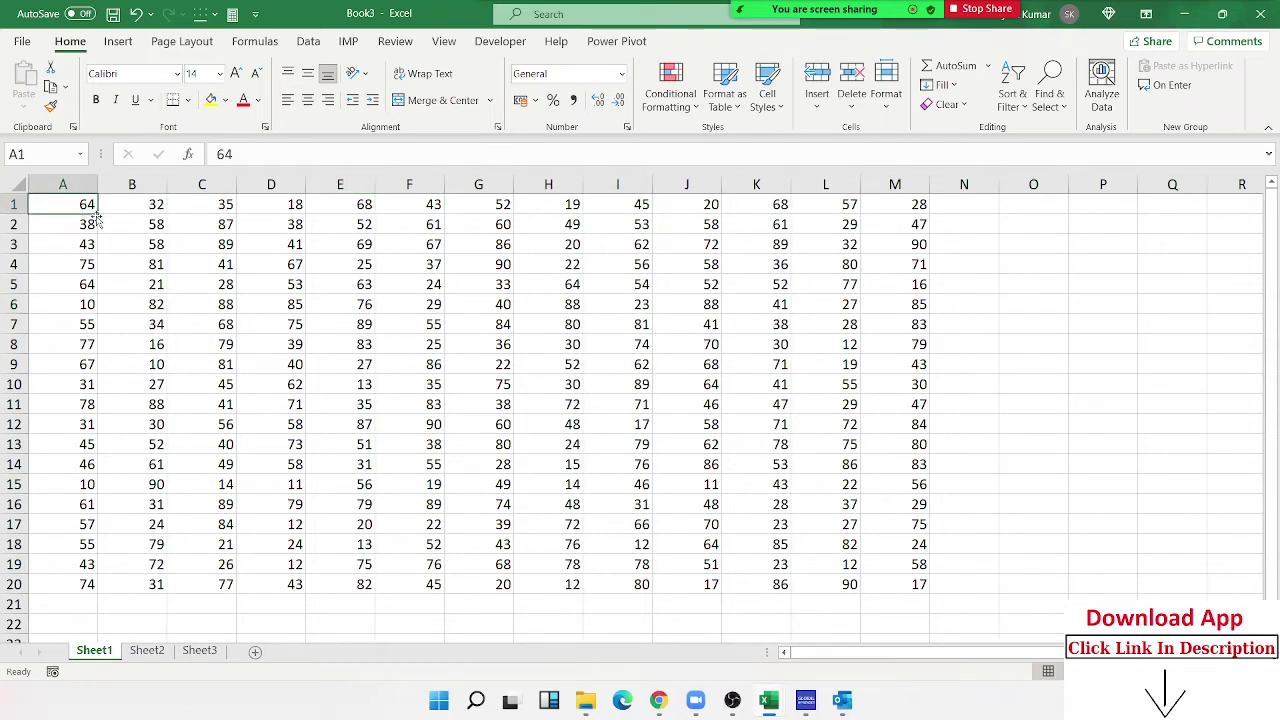
pyautogui.keyDown('shift'); pyautogui.click(918, 587); pyautogui.keyUp('shift')
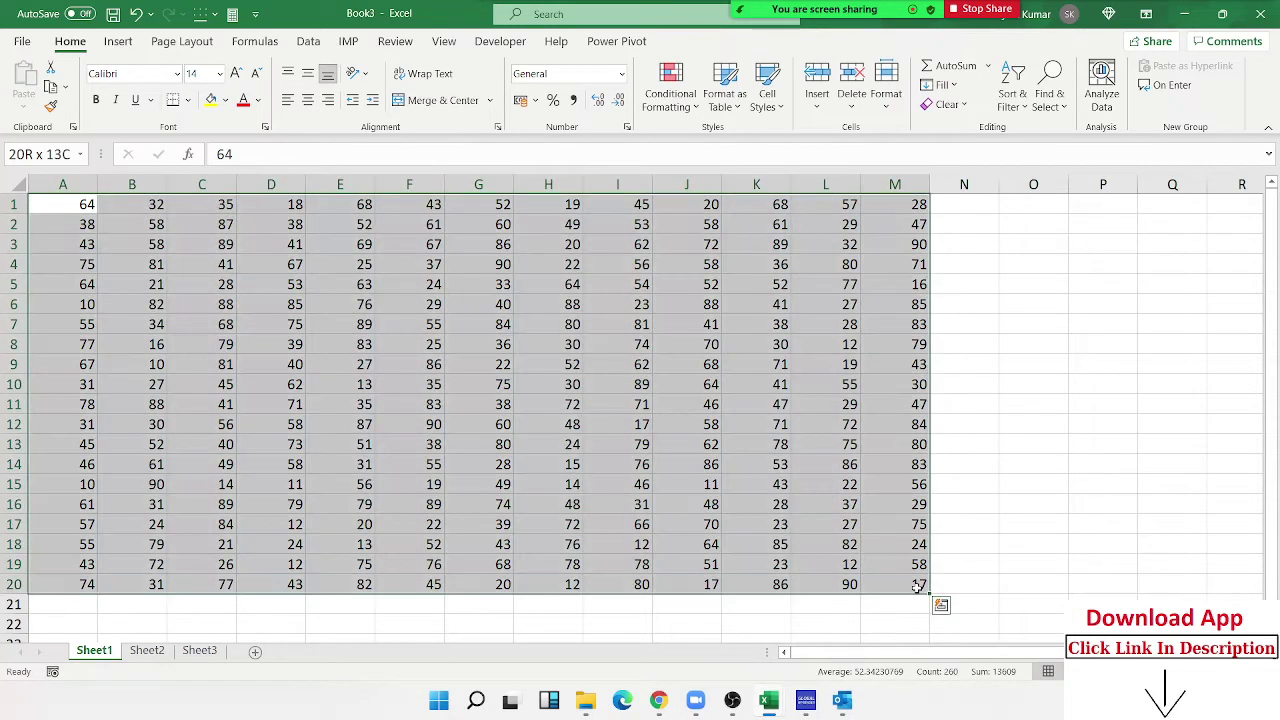
# Step: Reselect A1:M20 from A1, then jump to M20 and select back up to A1
pyautogui.click(732, 507)
pyautogui.click(70, 210)
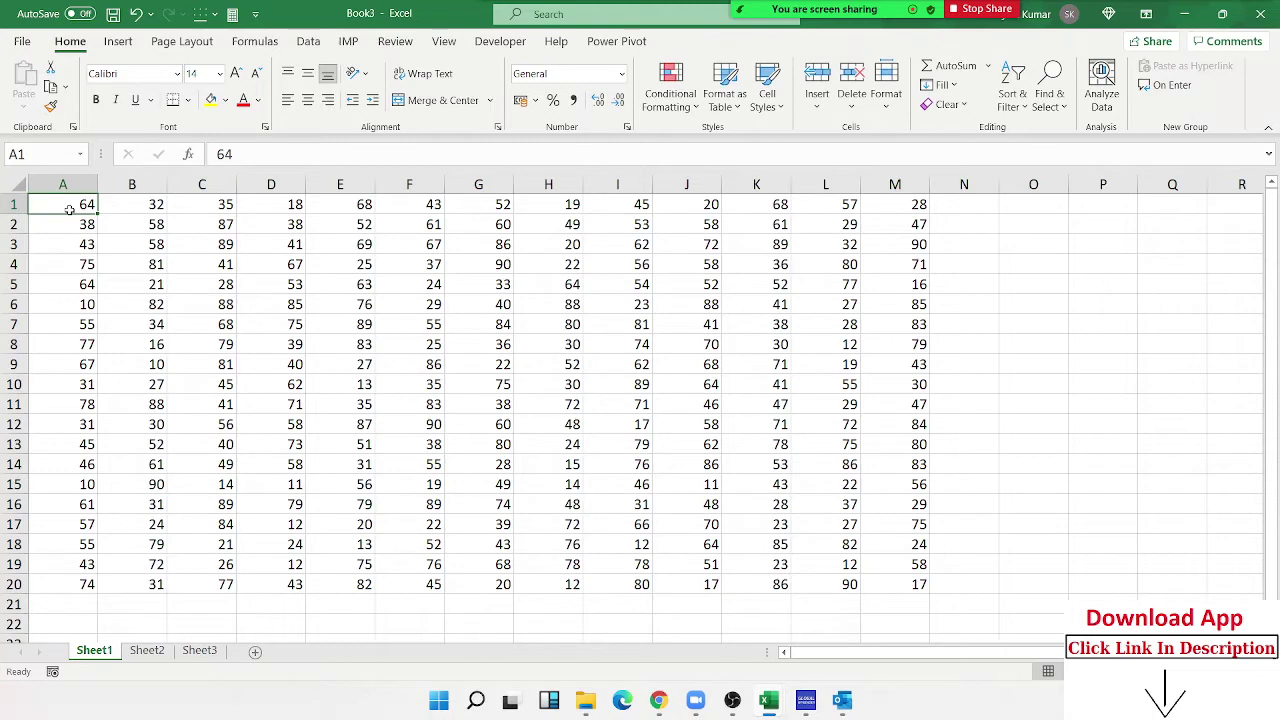
pyautogui.keyDown('shift'); pyautogui.click(920, 587); pyautogui.keyUp('shift')
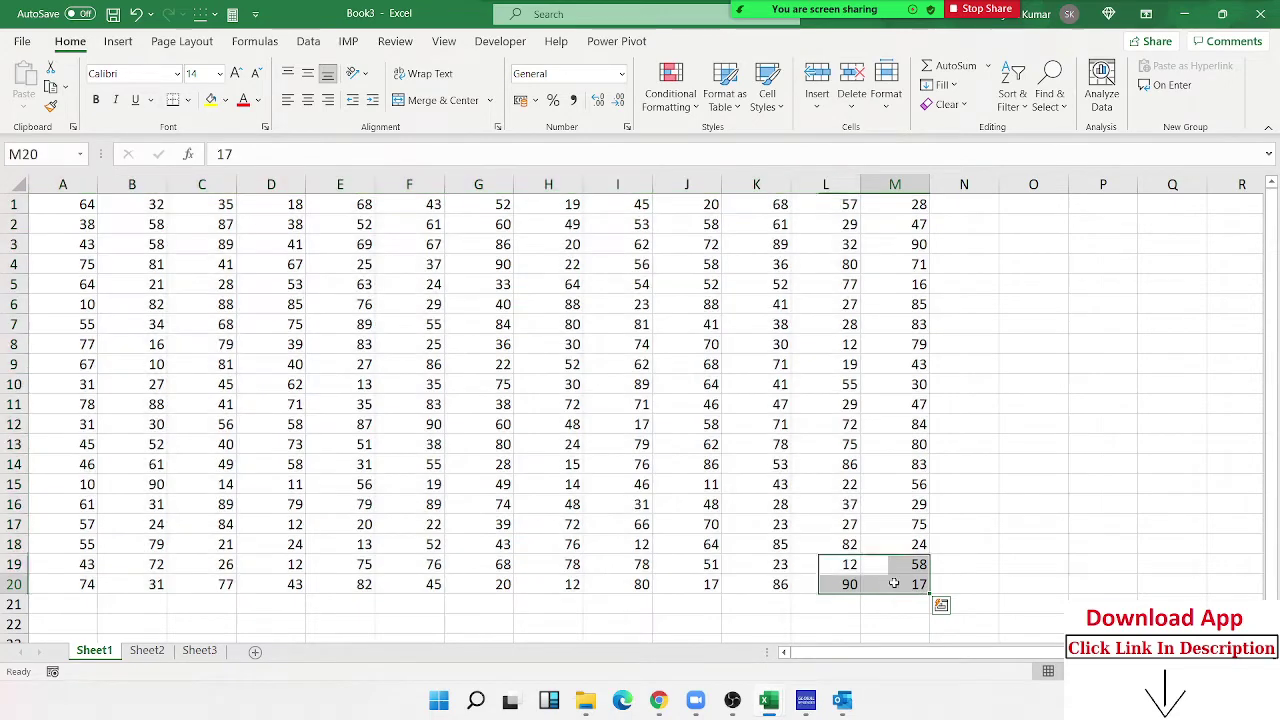
pyautogui.click(894, 583)
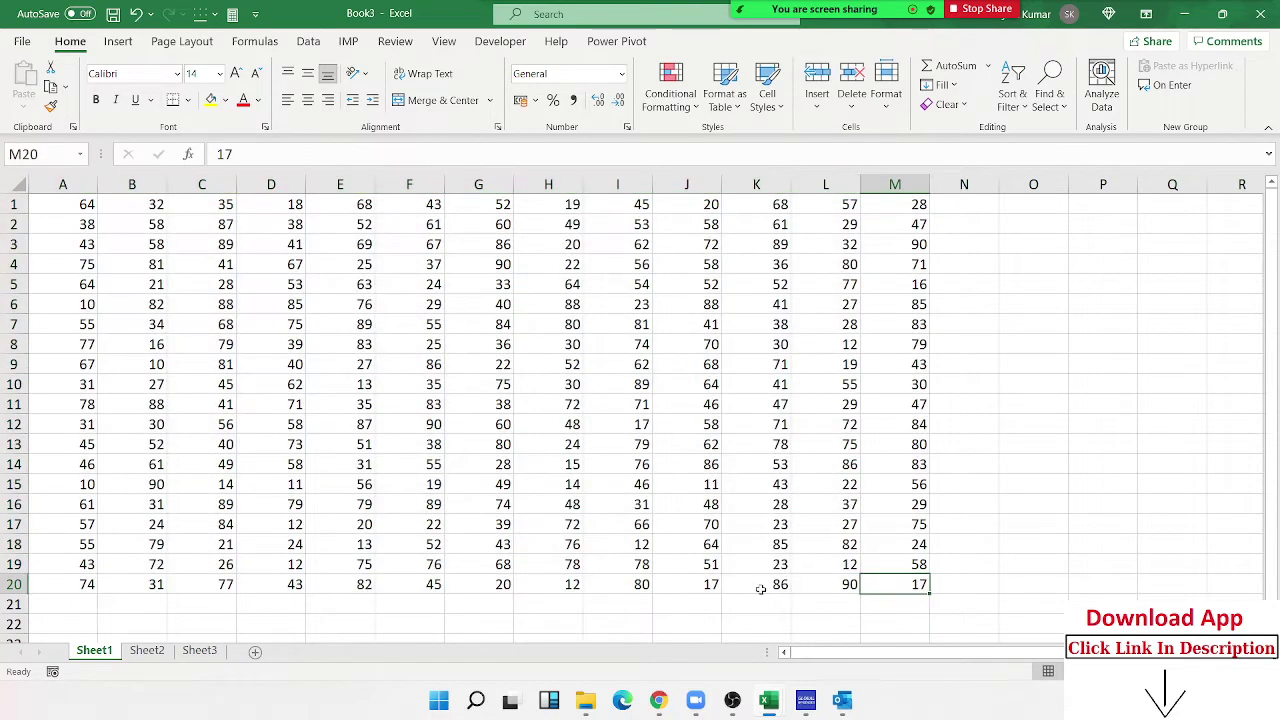
pyautogui.keyDown('shift'); pyautogui.click(62, 212); pyautogui.keyUp('shift')
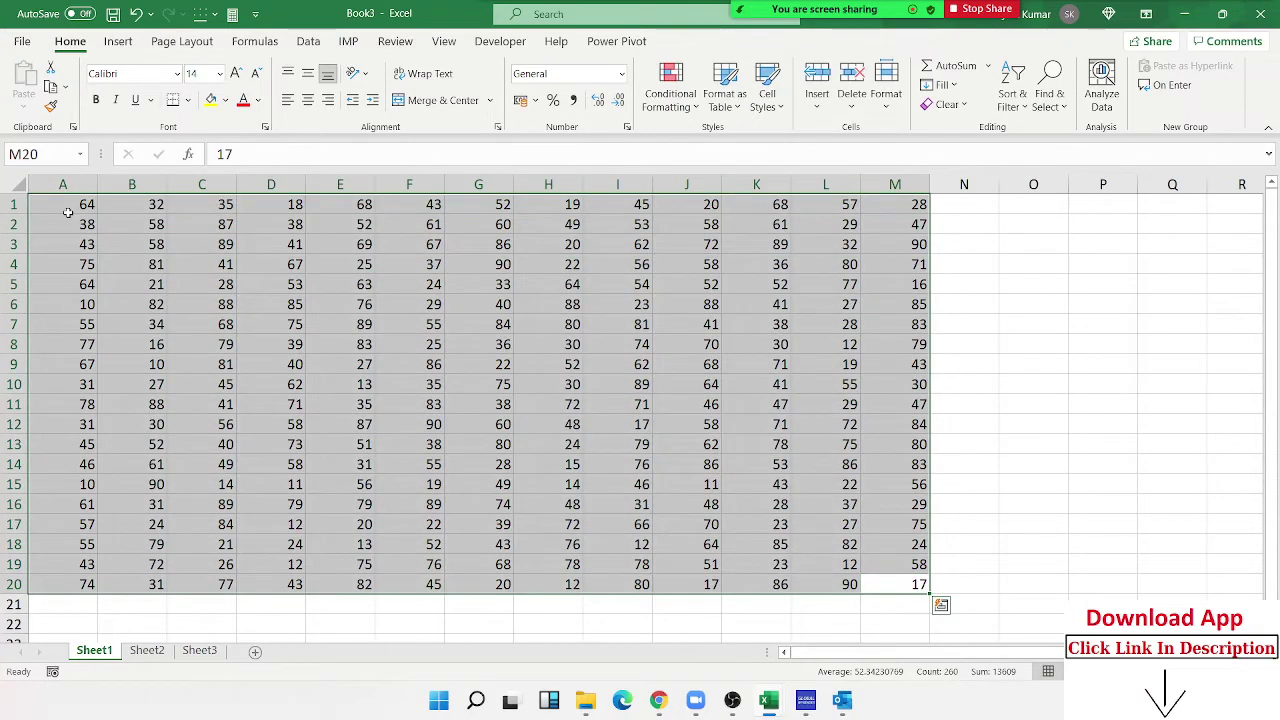
# Step: Select the empty cells from E26 down to E36 below the data
pyautogui.scroll(-5, 437, 610)
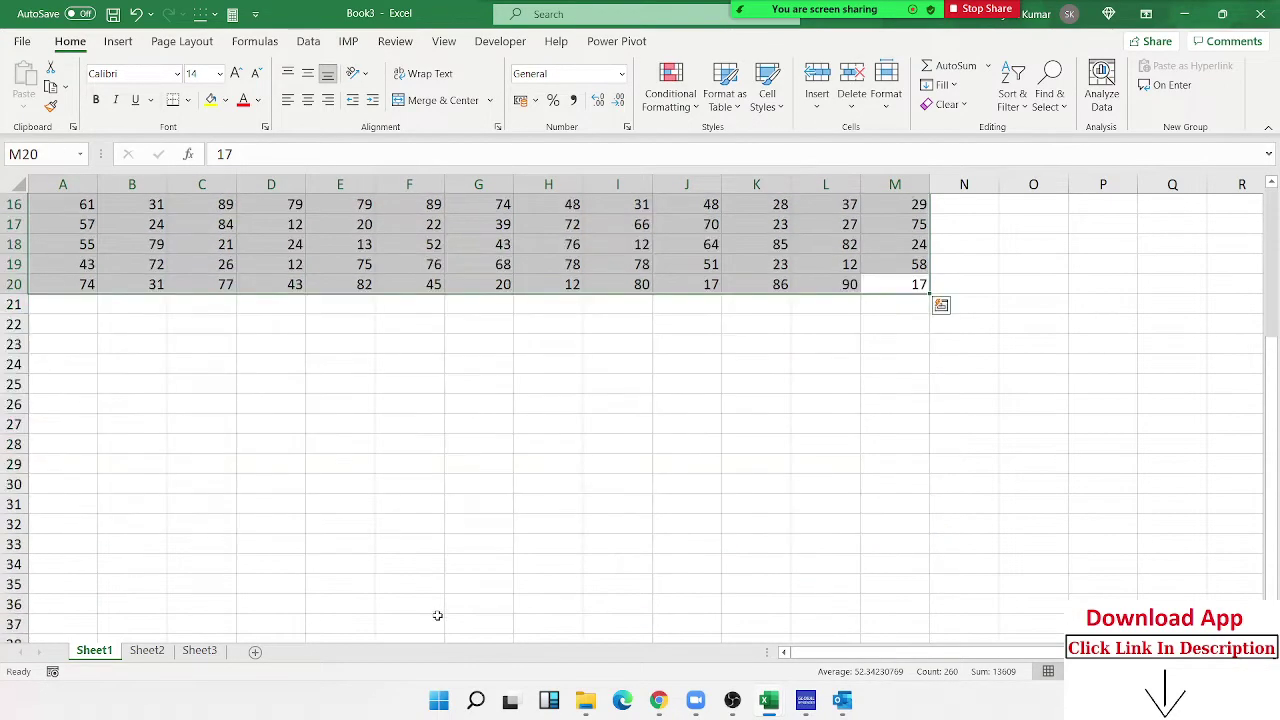
pyautogui.click(361, 389)
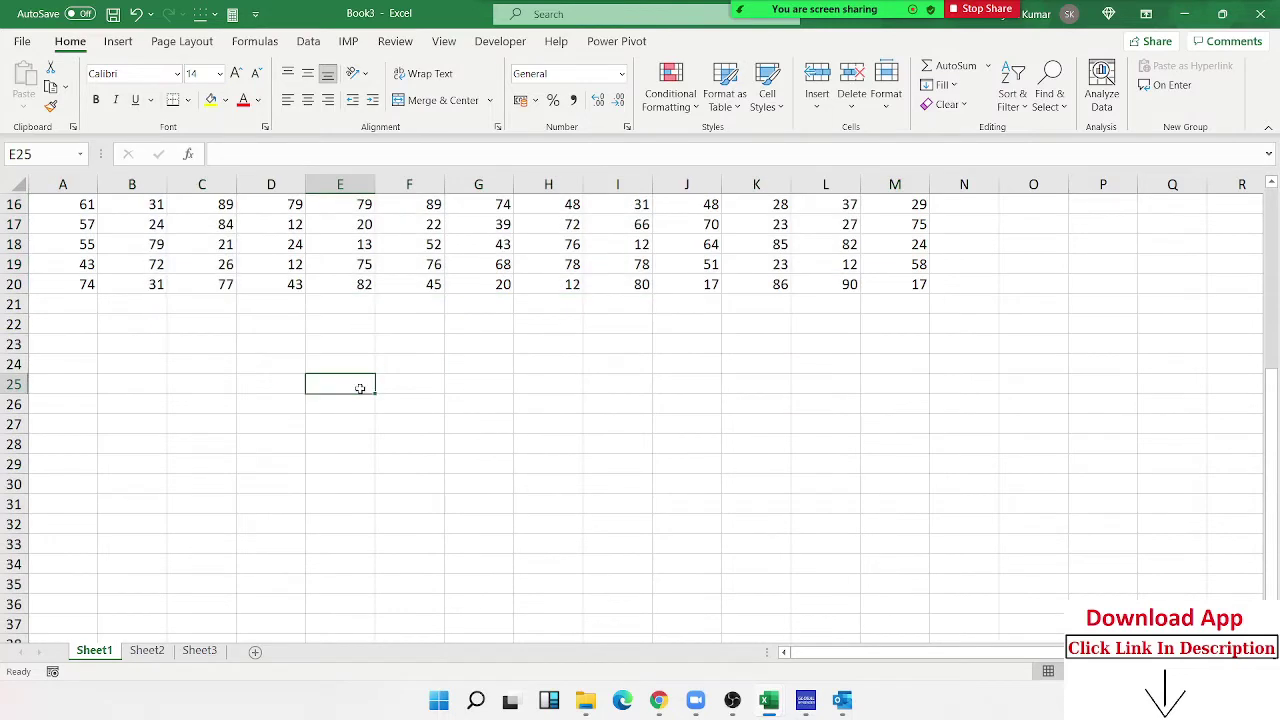
pyautogui.click(347, 577)
pyautogui.click(360, 398)
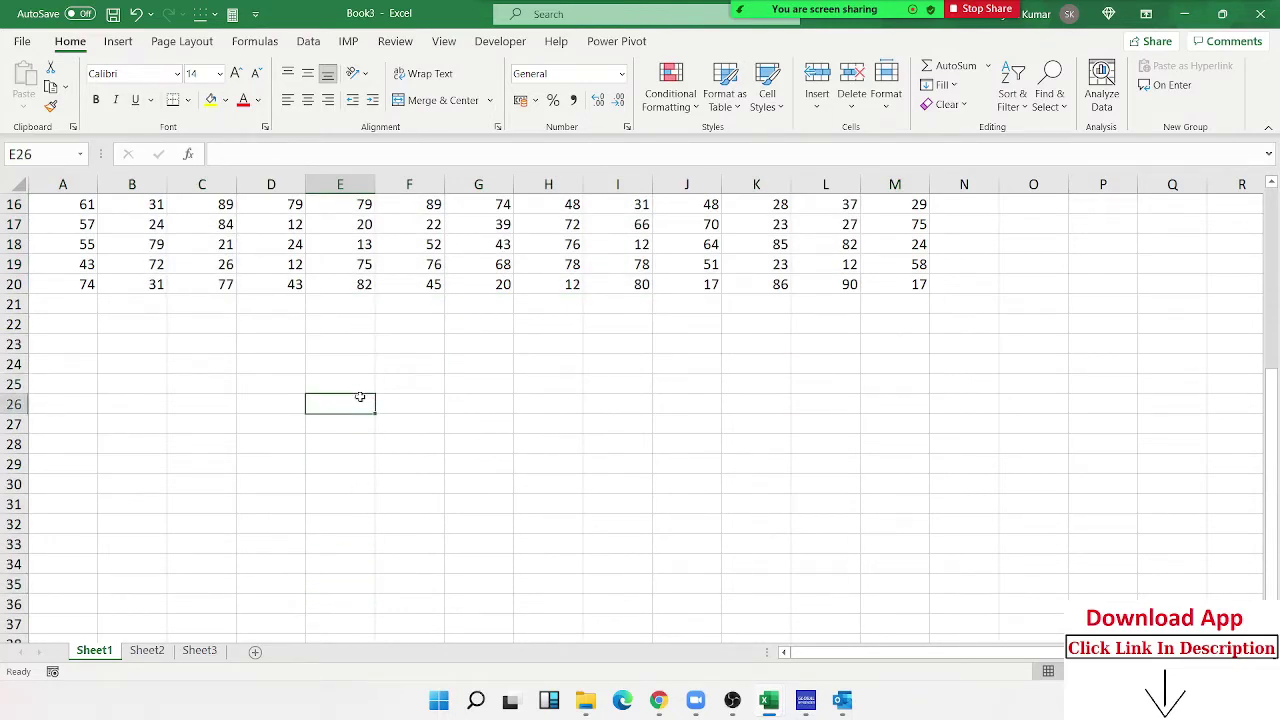
pyautogui.keyDown('shift'); pyautogui.click(339, 598); pyautogui.keyUp('shift')
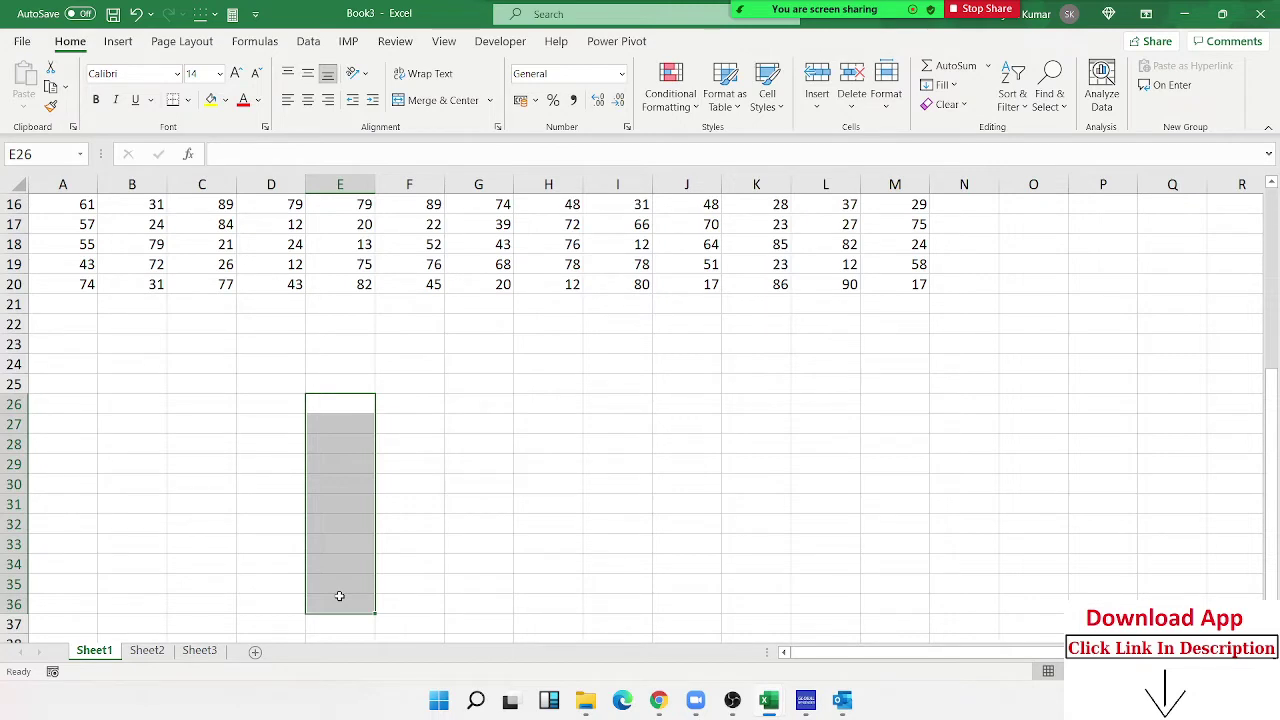
# Step: Widen the selection to columns E–G, shrink it to E25:E26, and return to A1
pyautogui.keyDown('shift'); pyautogui.click(510, 604); pyautogui.keyUp('shift')
pyautogui.moveTo(631, 428); pyautogui.dragTo(345, 384)
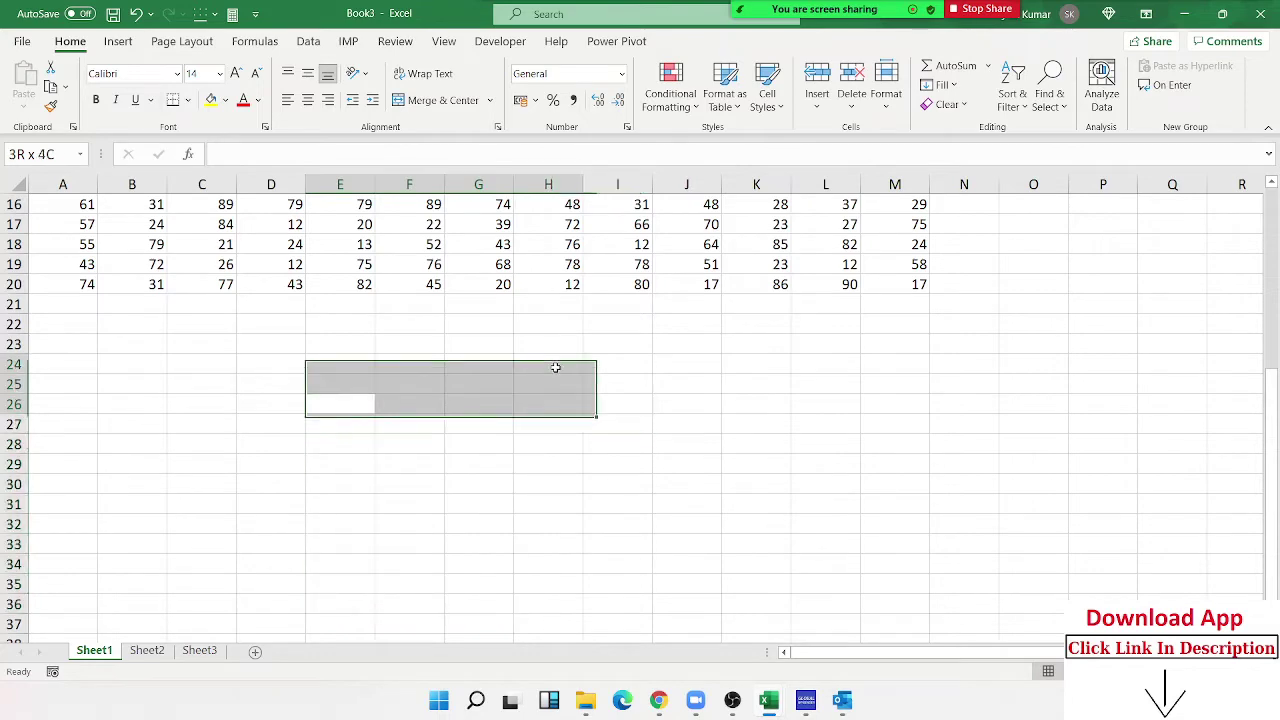
pyautogui.scroll(5, 345, 431)
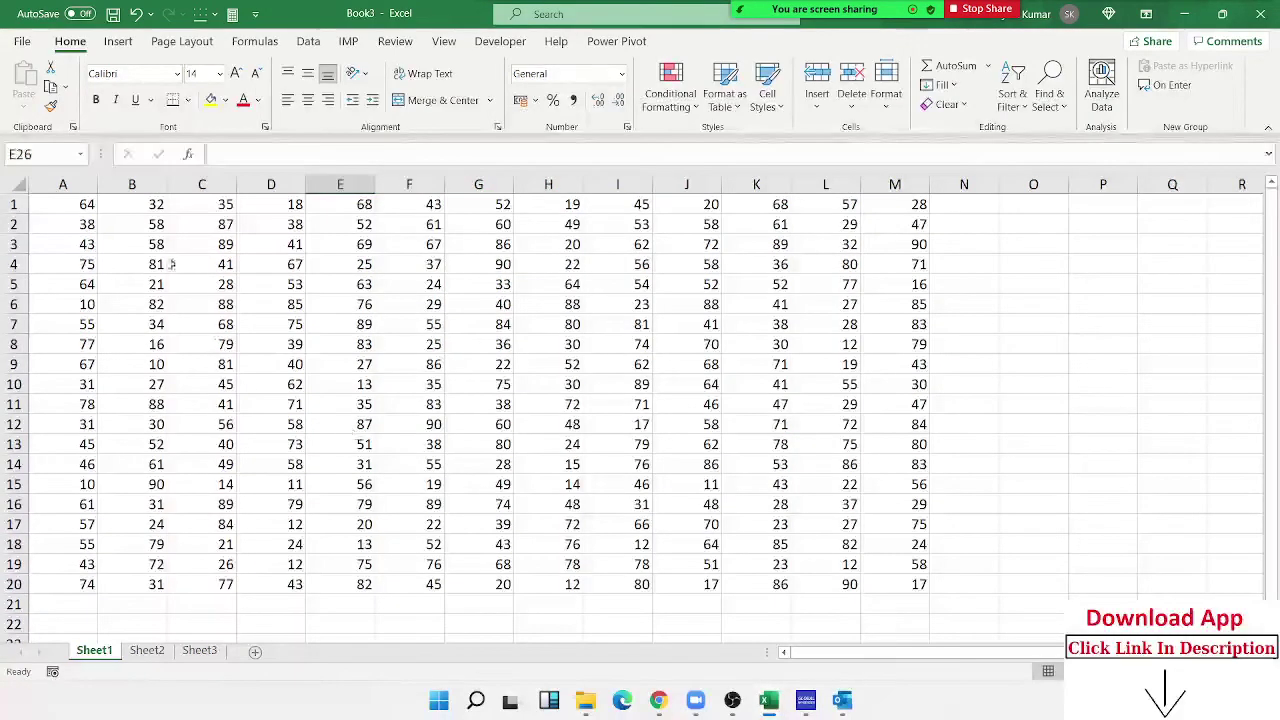
pyautogui.click(66, 206)
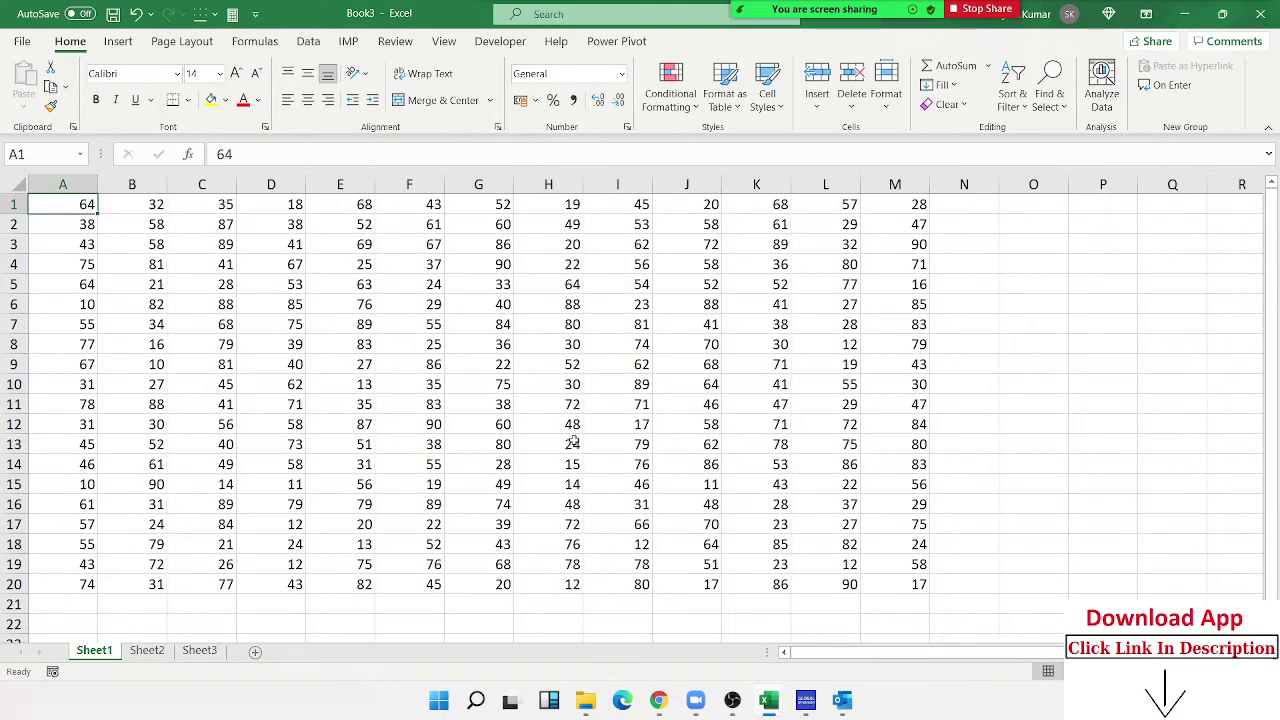
# Step: Select the A1:M20 block, then move through E1, A2 and B1 back to A1
pyautogui.keyDown('shift'); pyautogui.click(908, 586); pyautogui.keyUp('shift')
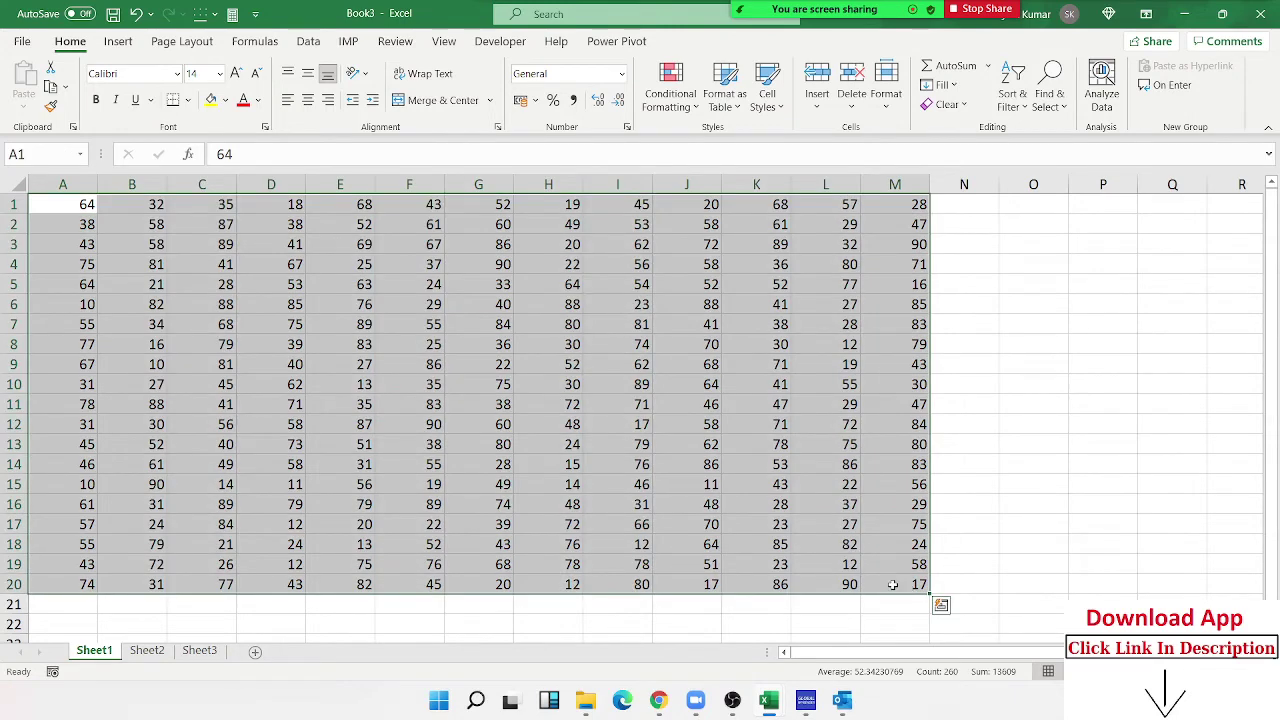
pyautogui.click(366, 207)
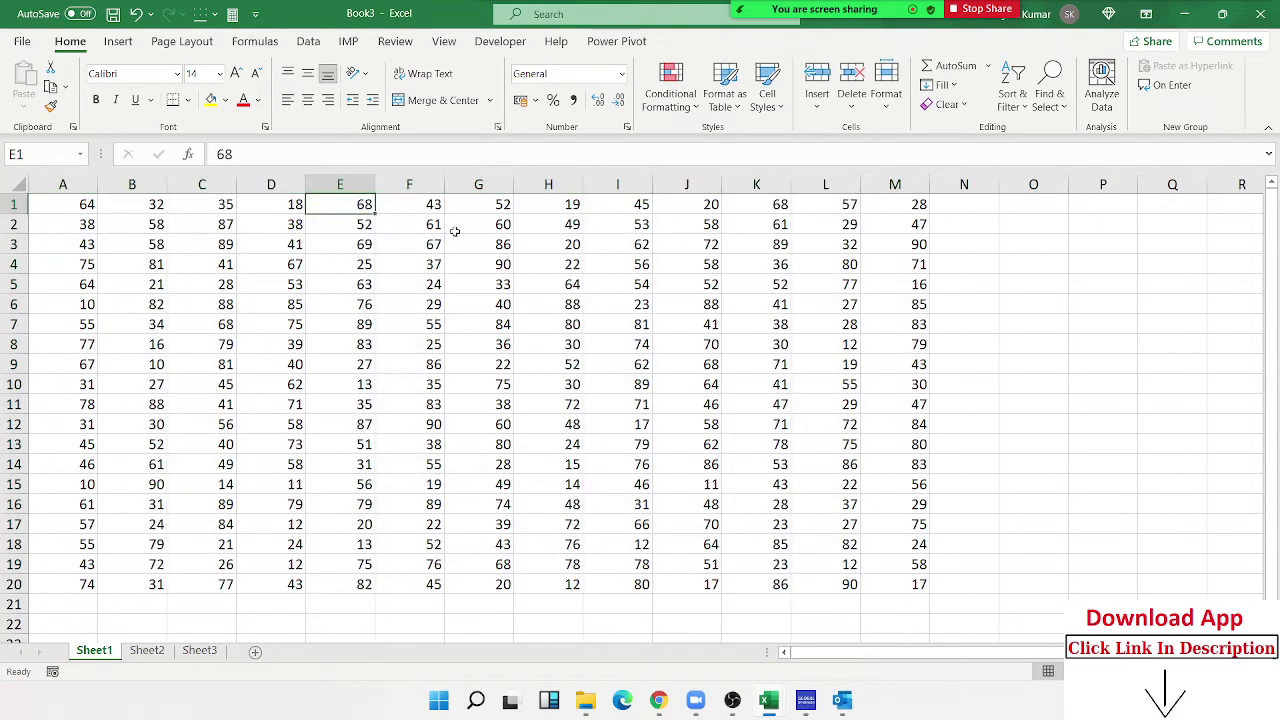
pyautogui.click(76, 226)
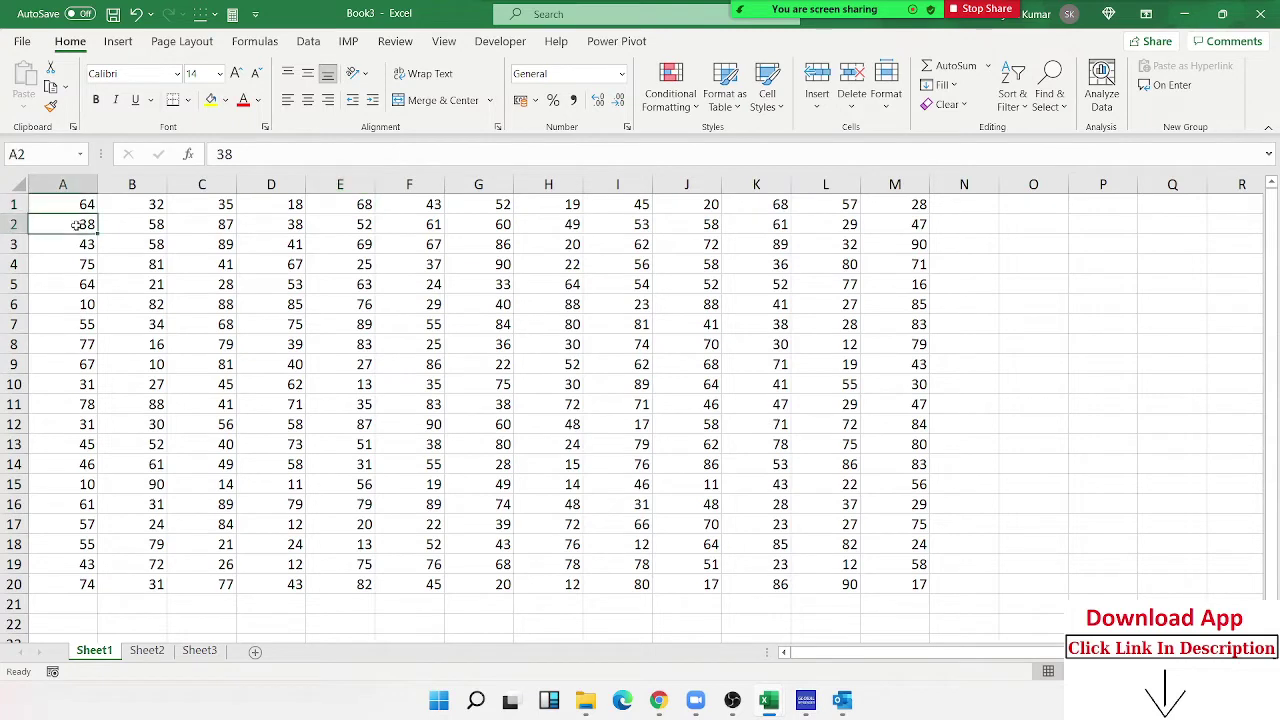
pyautogui.click(100, 206)
pyautogui.click(86, 204)
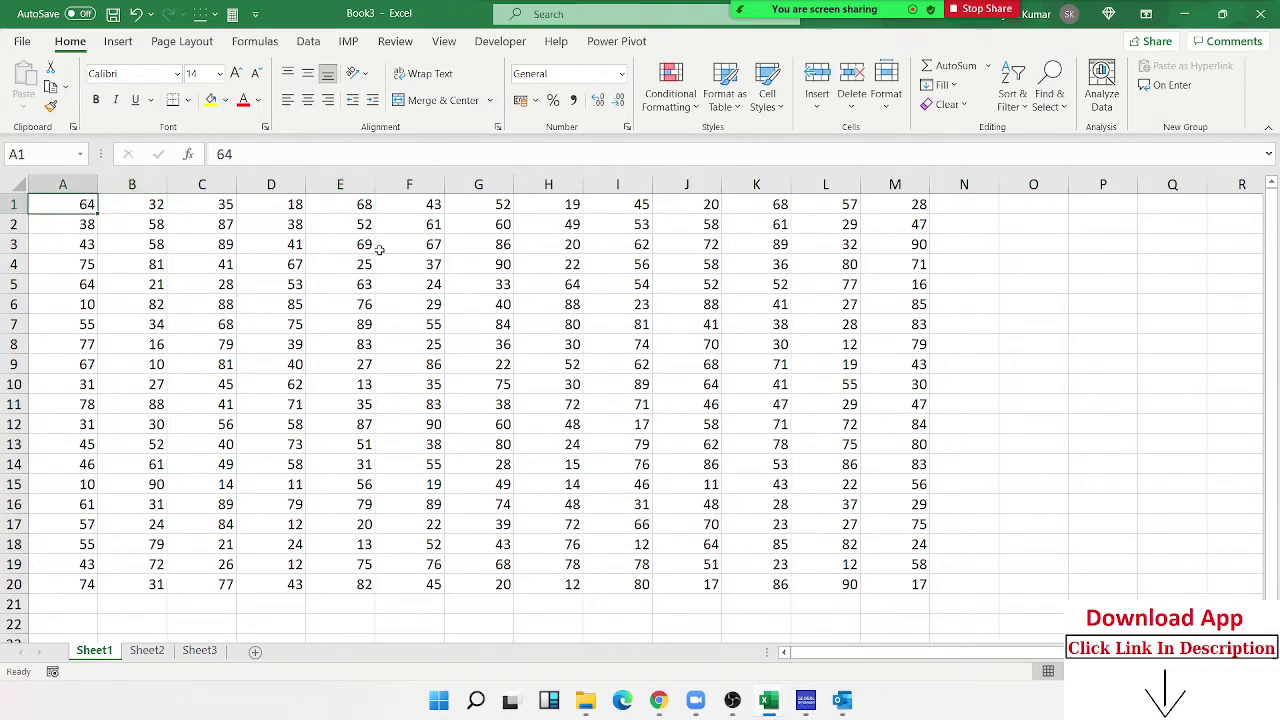
# Step: Extend a selection from A1 with Shift+arrows, then select A1:M20 and open Quick Analysis
pyautogui.hotkey('shift', 'Right')
pyautogui.hotkey('shift', 'Right')
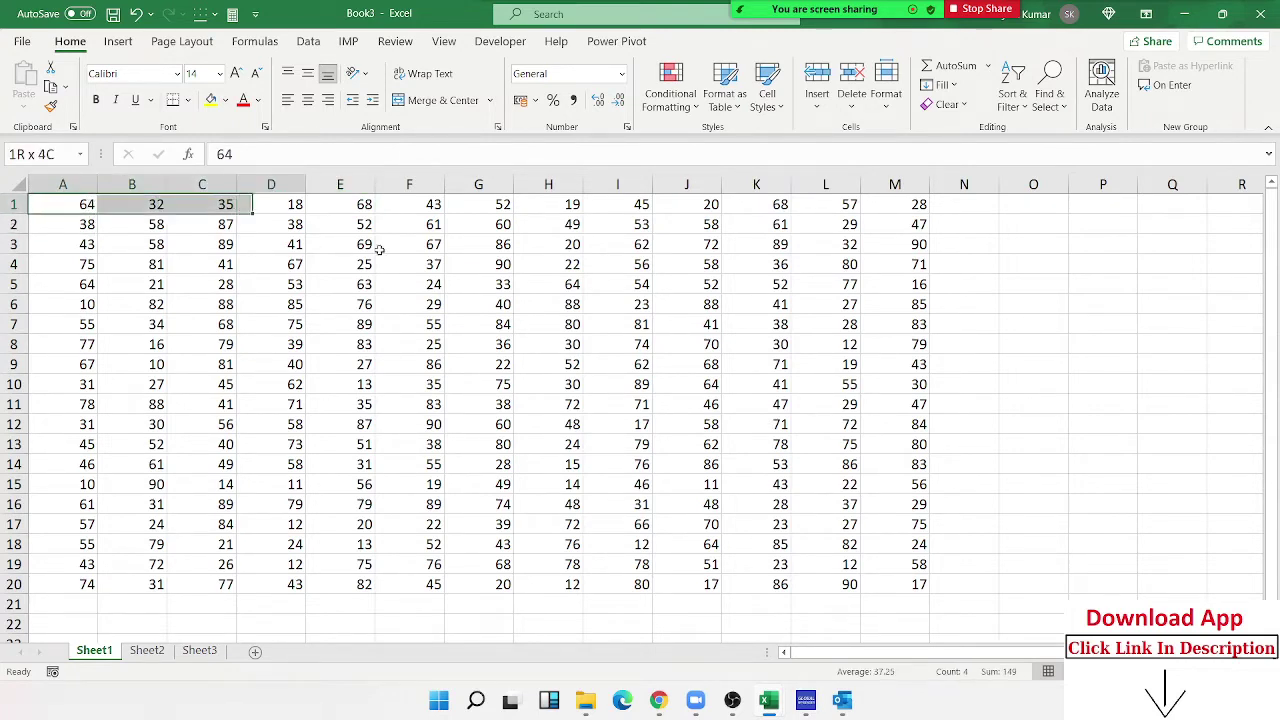
pyautogui.hotkey('shift', 'Right')
pyautogui.hotkey('shift', 'Right')
pyautogui.hotkey('shift', 'Right')
pyautogui.hotkey('shift', 'Right')
pyautogui.hotkey('shift', 'Right')
pyautogui.hotkey('shift', 'Right')
pyautogui.hotkey('shift', 'Right')
pyautogui.hotkey('shift', 'Right')
pyautogui.hotkey('shift', 'Down')
pyautogui.hotkey('shift', 'Down')
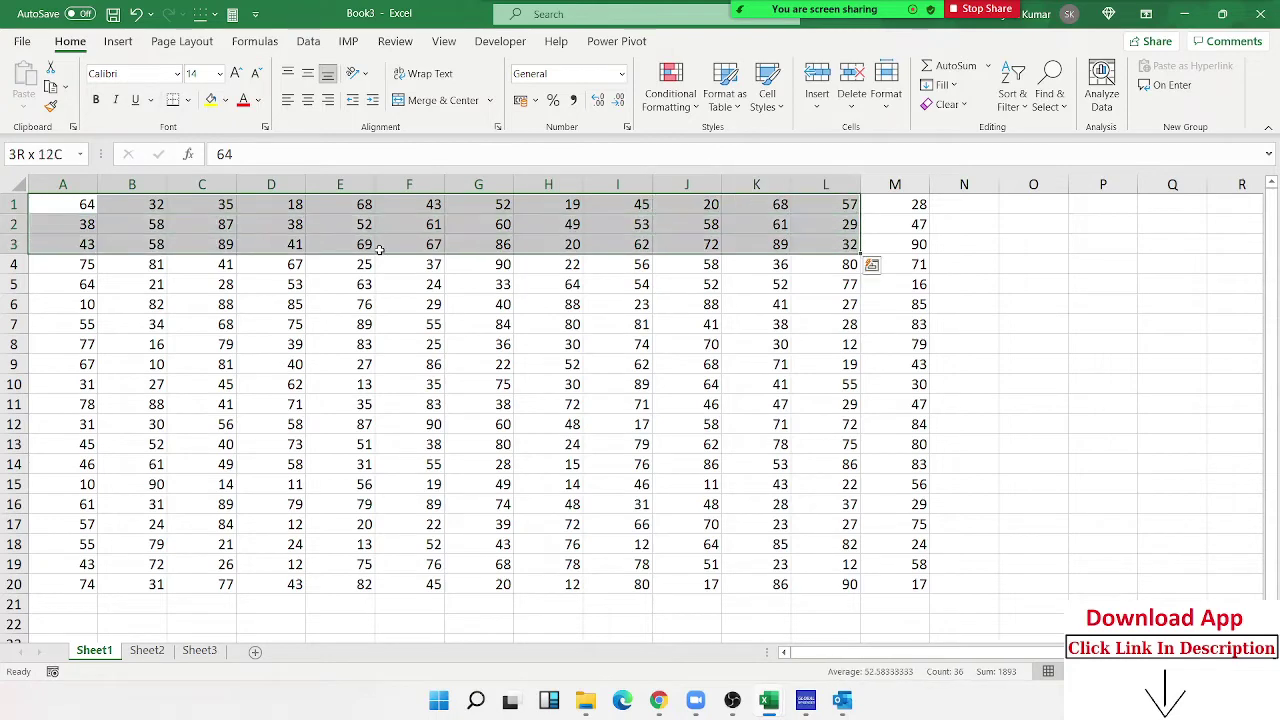
pyautogui.hotkey('shift', 'Right')
pyautogui.hotkey('shift', 'Down')
pyautogui.press('Left')
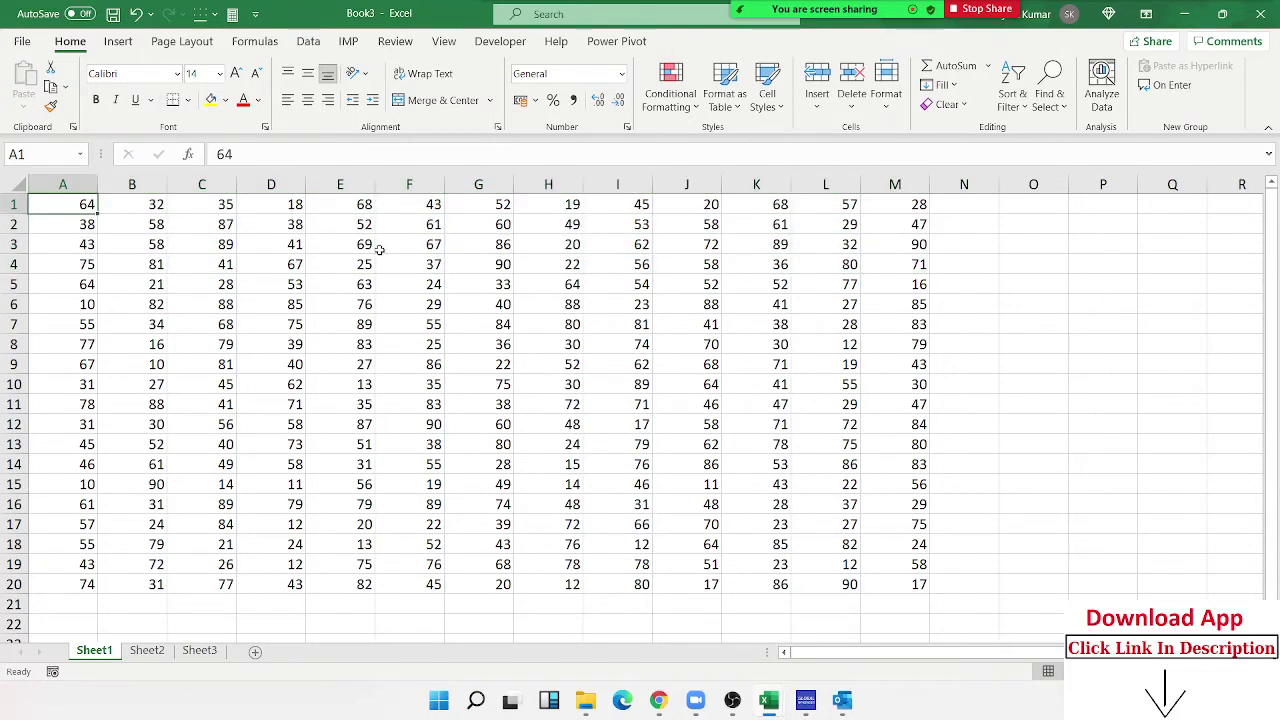
pyautogui.hotkey('ctrl', 'a')
pyautogui.hotkey('ctrl', 'q')
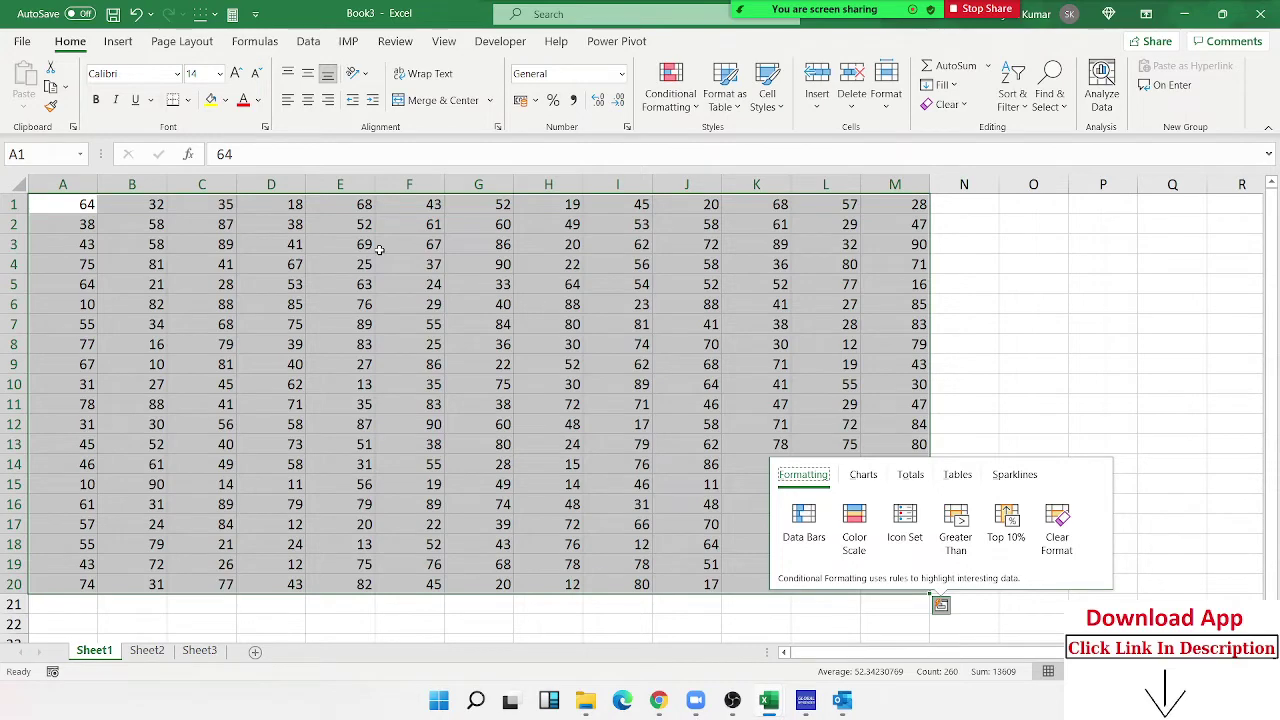
# Step: From cell F5, select the A1:M20 current region using Go To Special
pyautogui.click(430, 284)
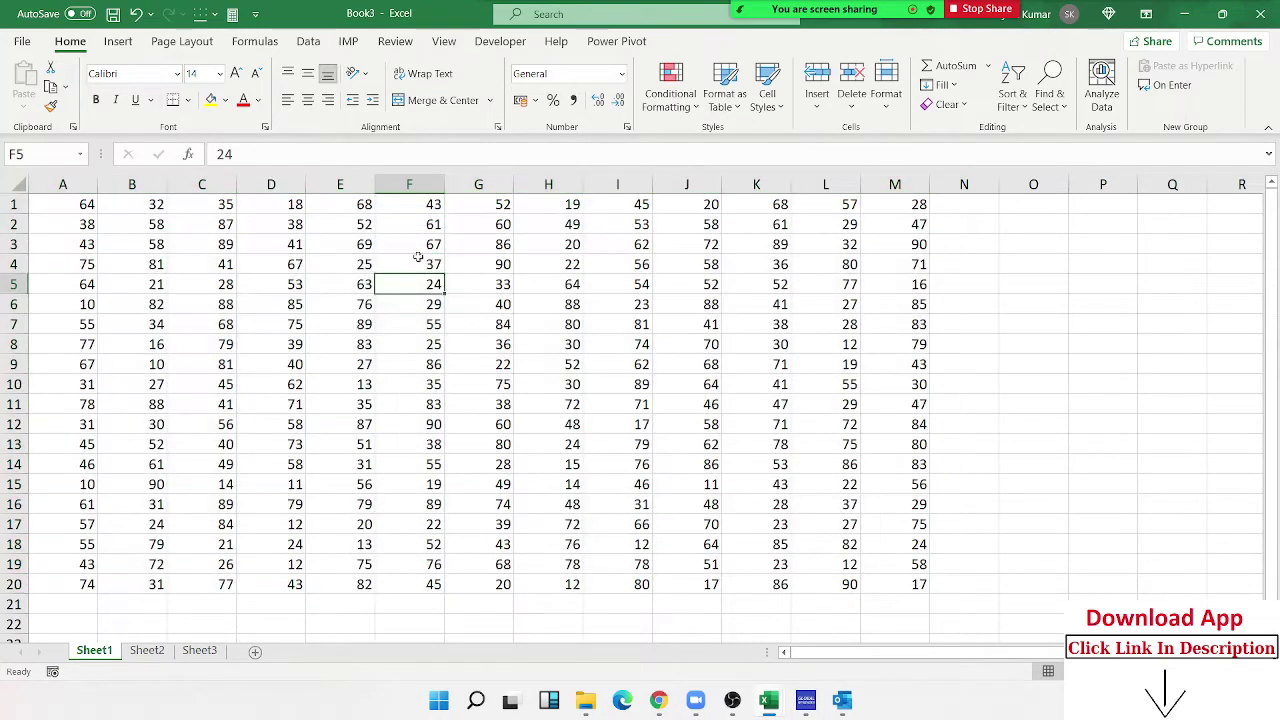
pyautogui.click(1049, 90)
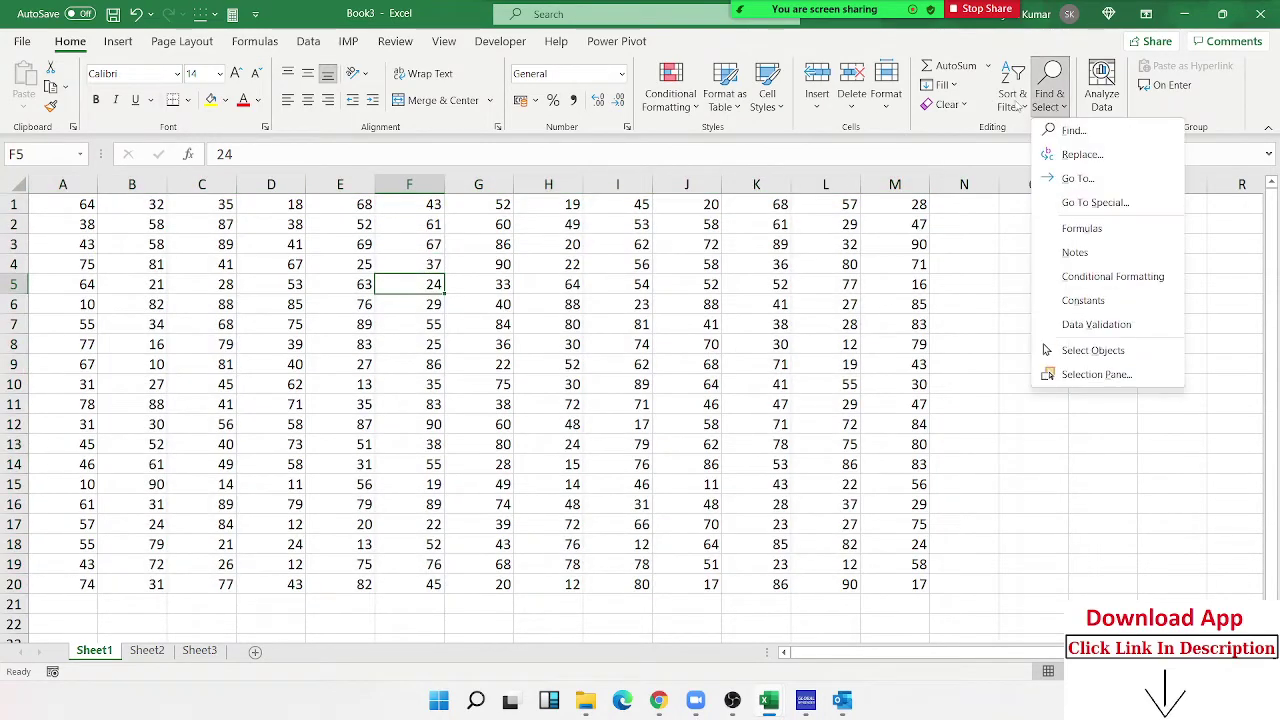
pyautogui.click(1096, 202)
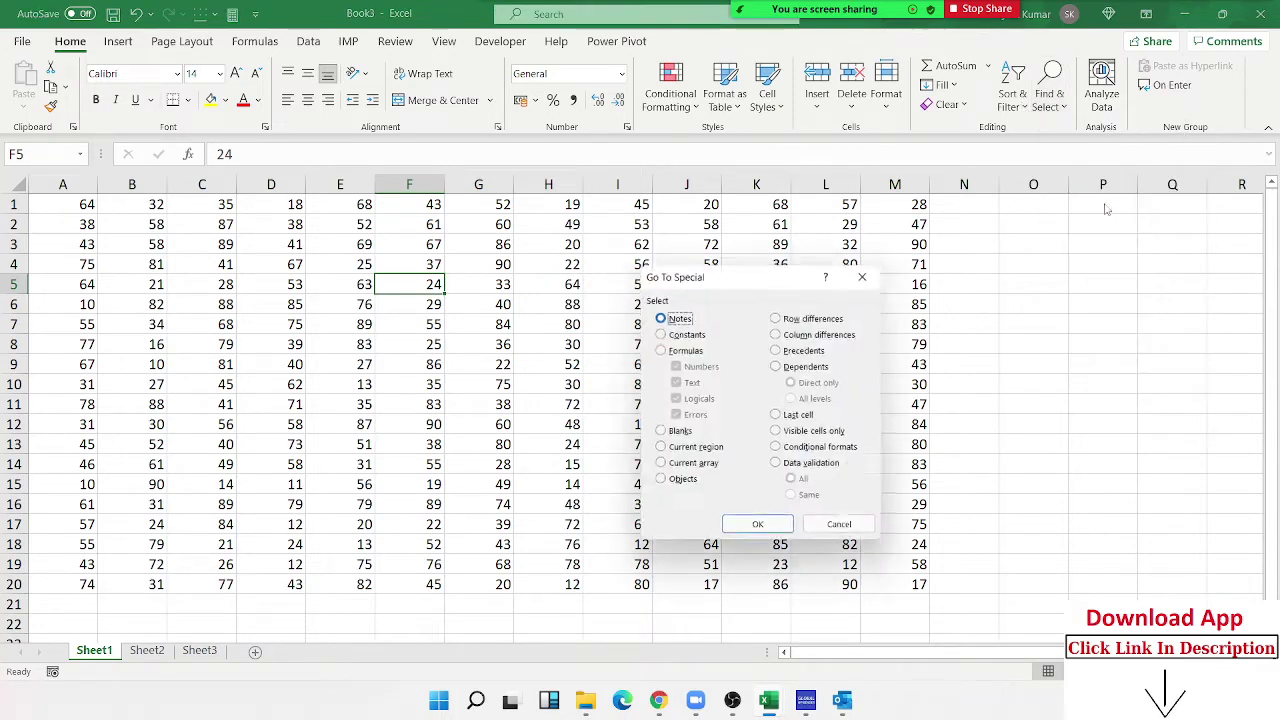
pyautogui.click(679, 450)
pyautogui.moveTo(690, 280); pyautogui.dragTo(591, 210)
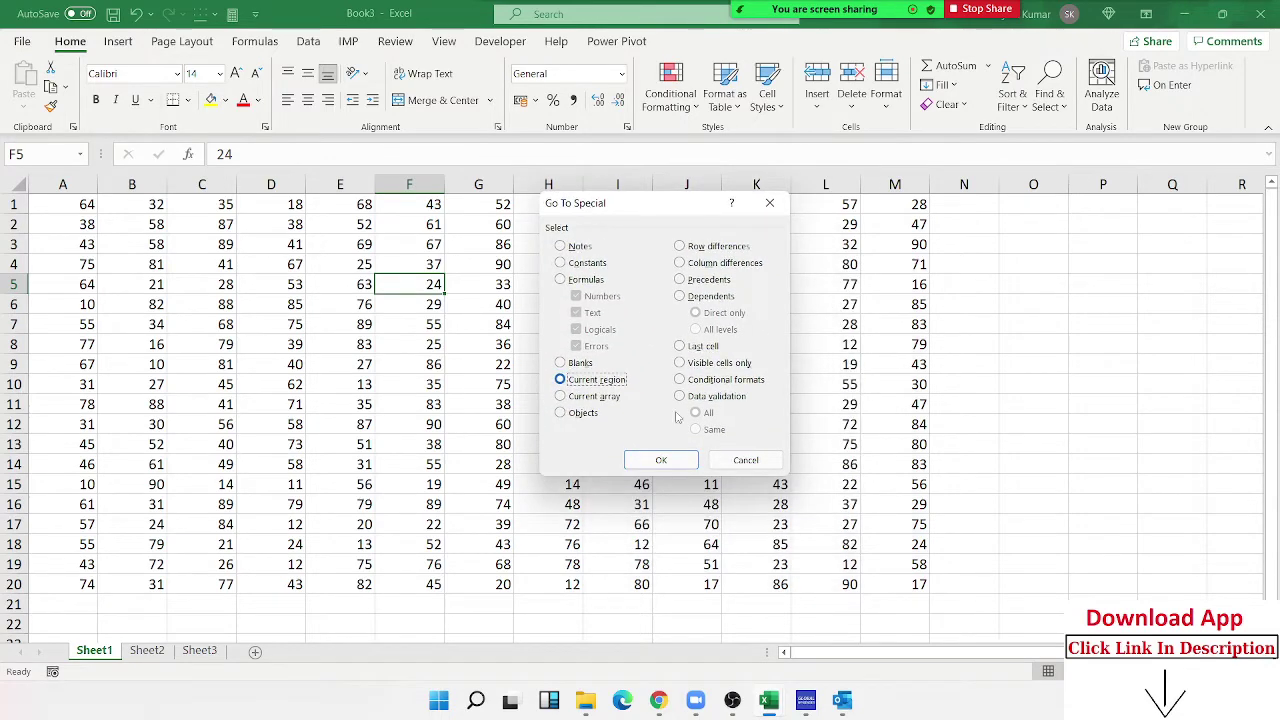
pyautogui.click(664, 462)
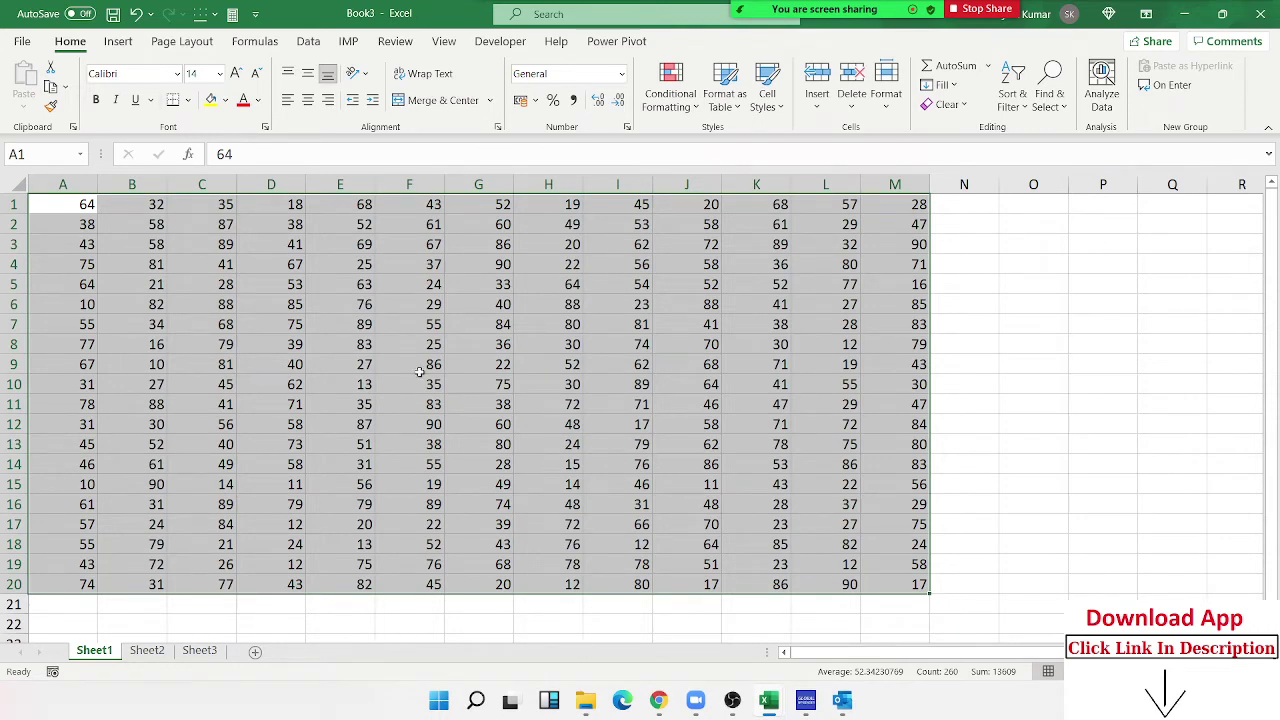
# Step: Insert a blank row at row 11
pyautogui.click(352, 404)
pyautogui.click(18, 404)
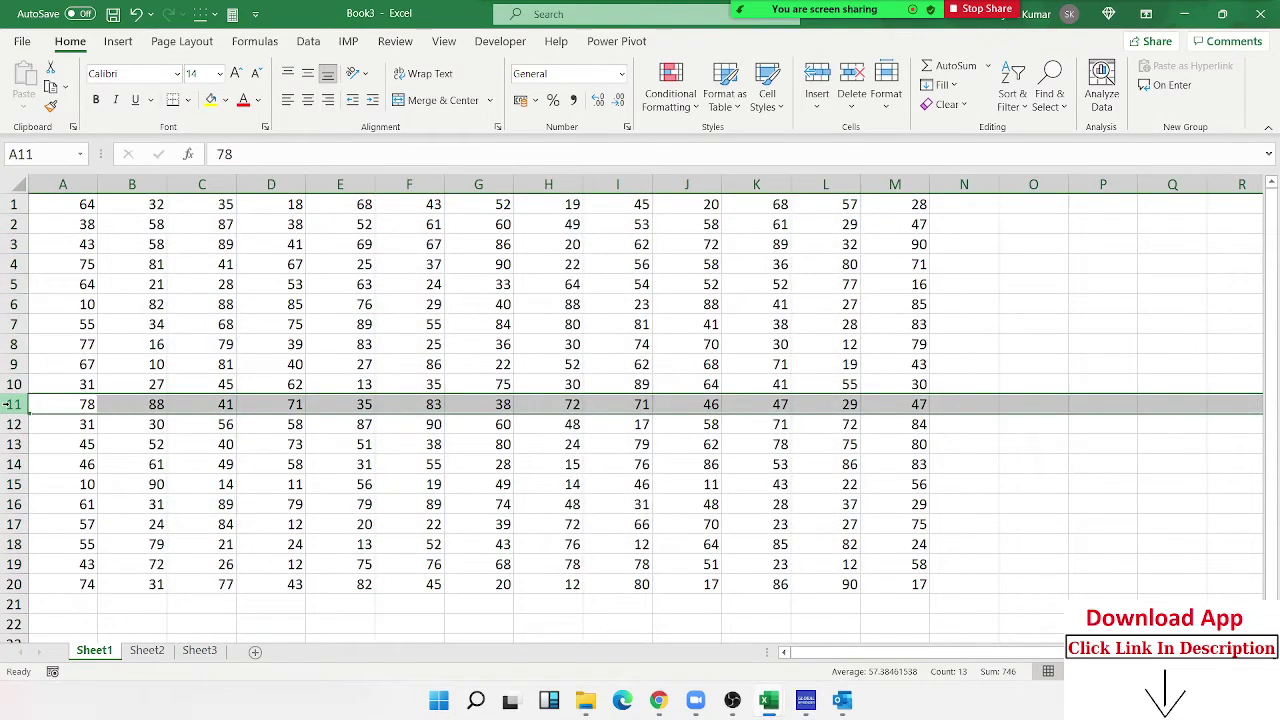
pyautogui.hotkey('ctrl', 'shift', '+')
# Step: Select the upper number block and part of row 11, then Ctrl+A from A1
pyautogui.click(213, 476)
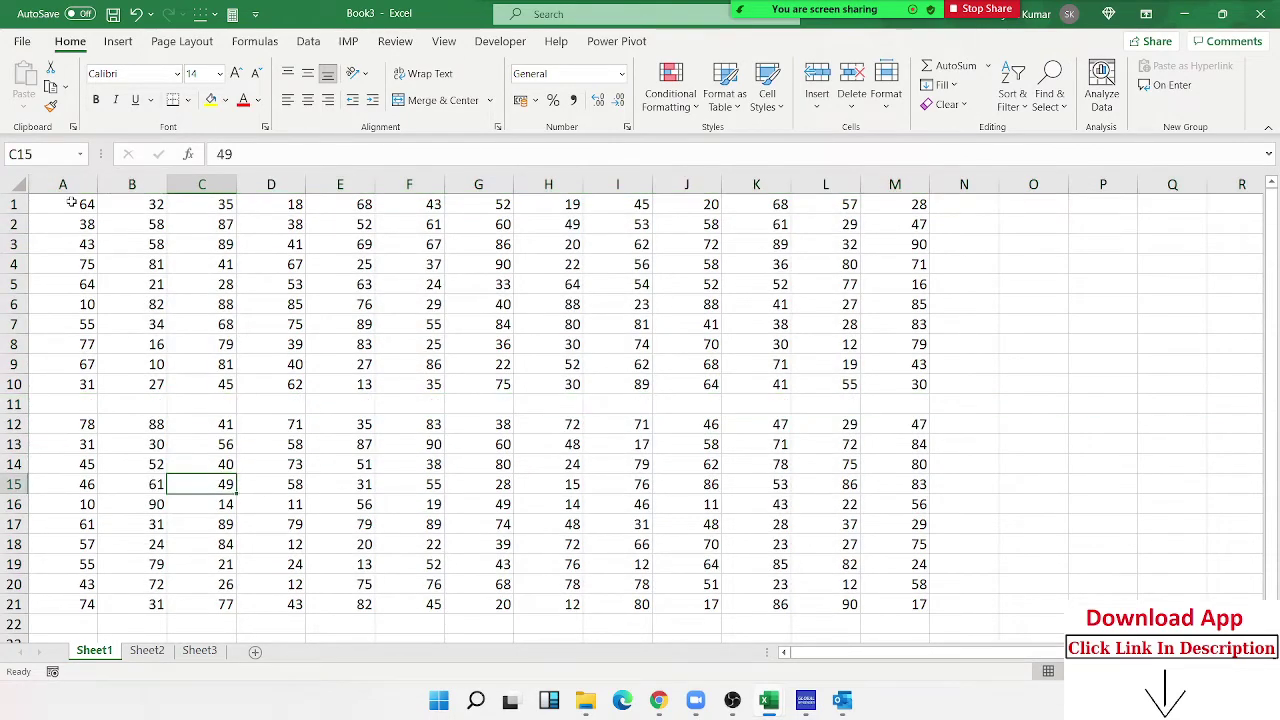
pyautogui.moveTo(70, 198); pyautogui.dragTo(885, 383)
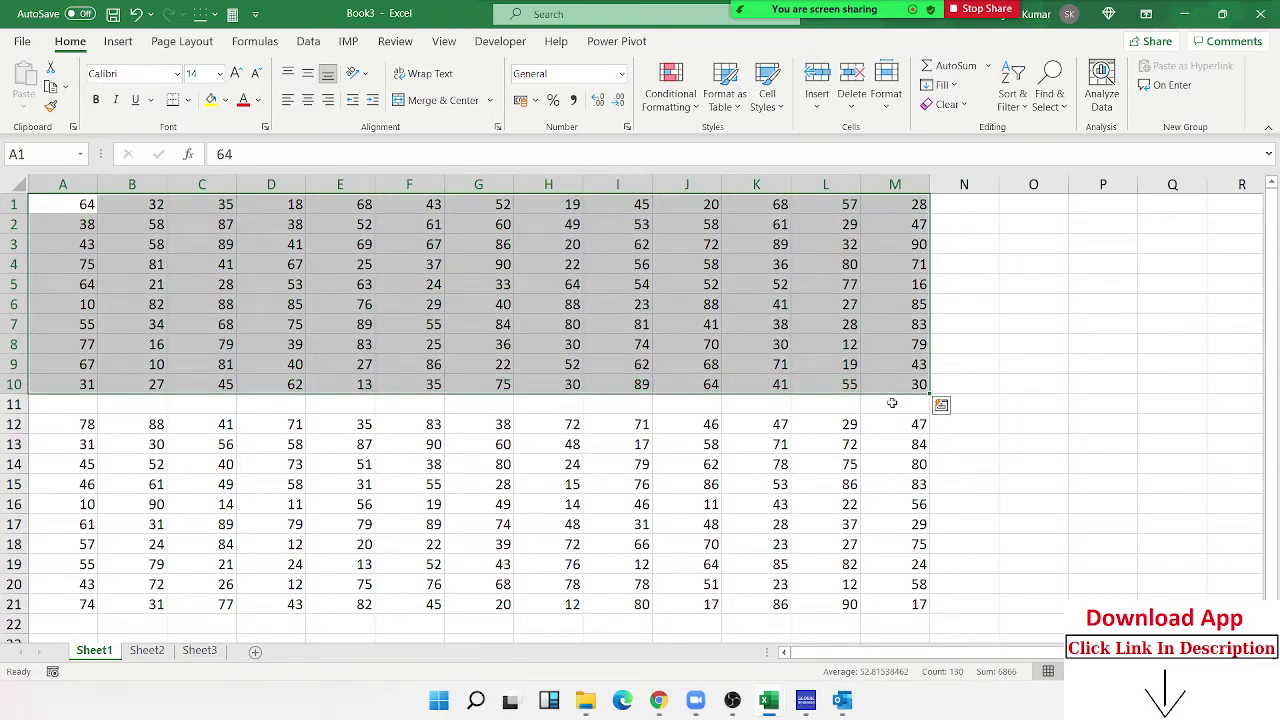
pyautogui.moveTo(905, 404); pyautogui.dragTo(22, 408)
pyautogui.click(84, 203)
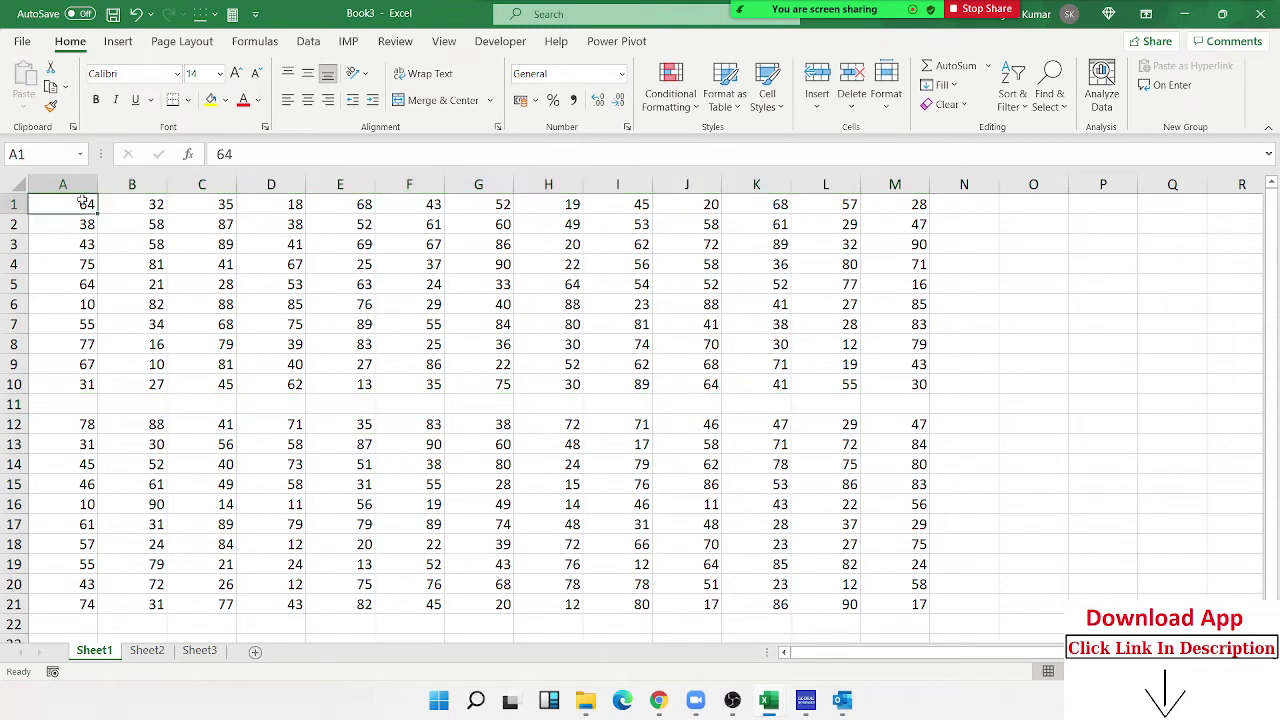
pyautogui.hotkey('ctrl', 'a')
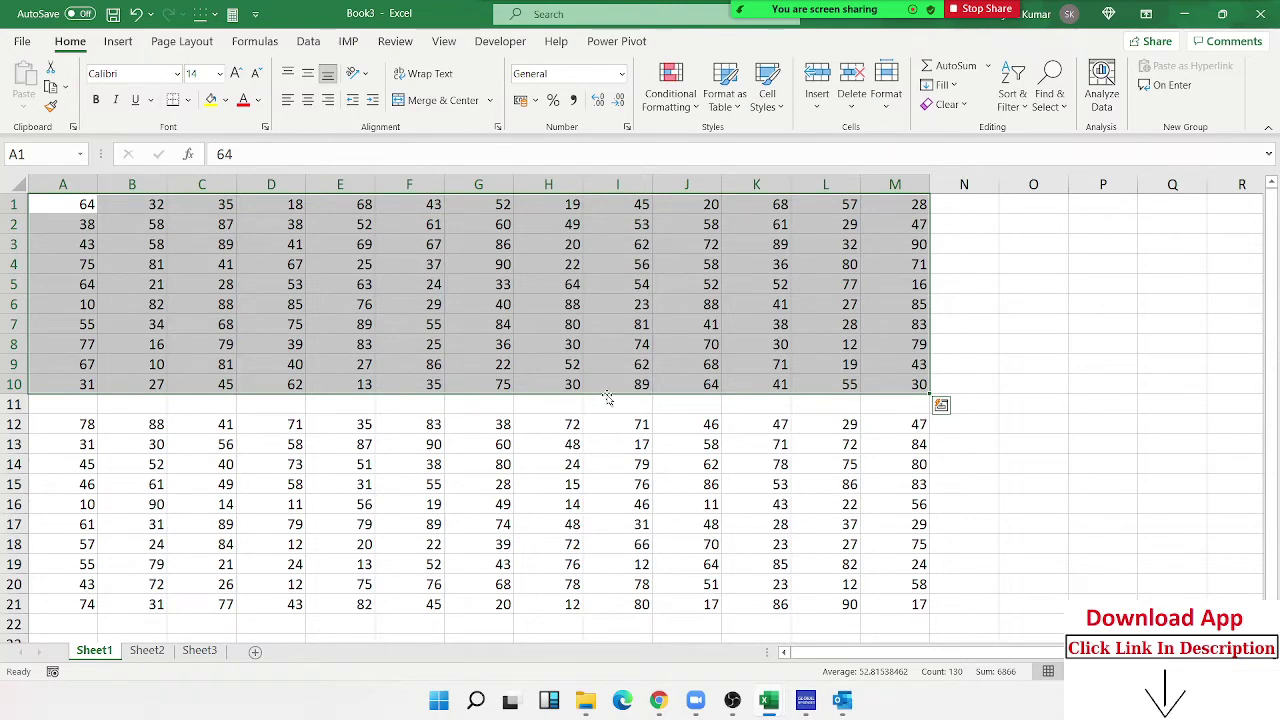
# Step: Enter 20 in cell K11 of the empty row
pyautogui.click(537, 409)
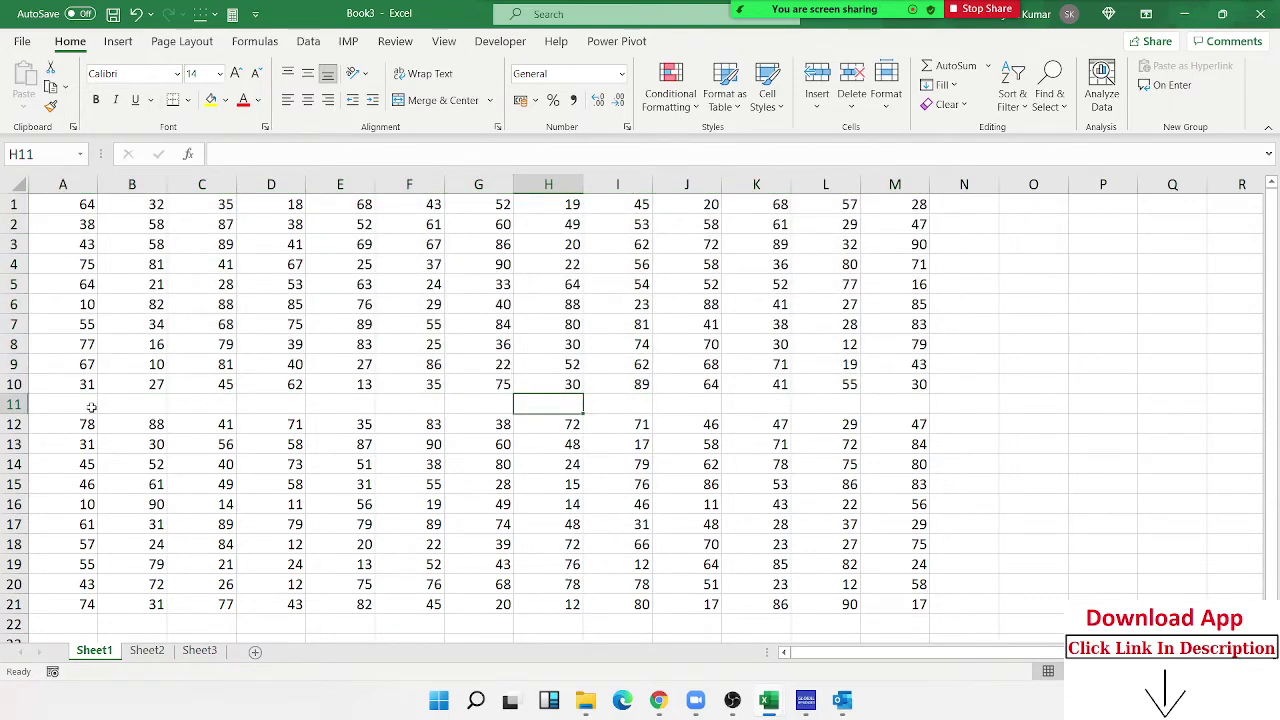
pyautogui.click(25, 405)
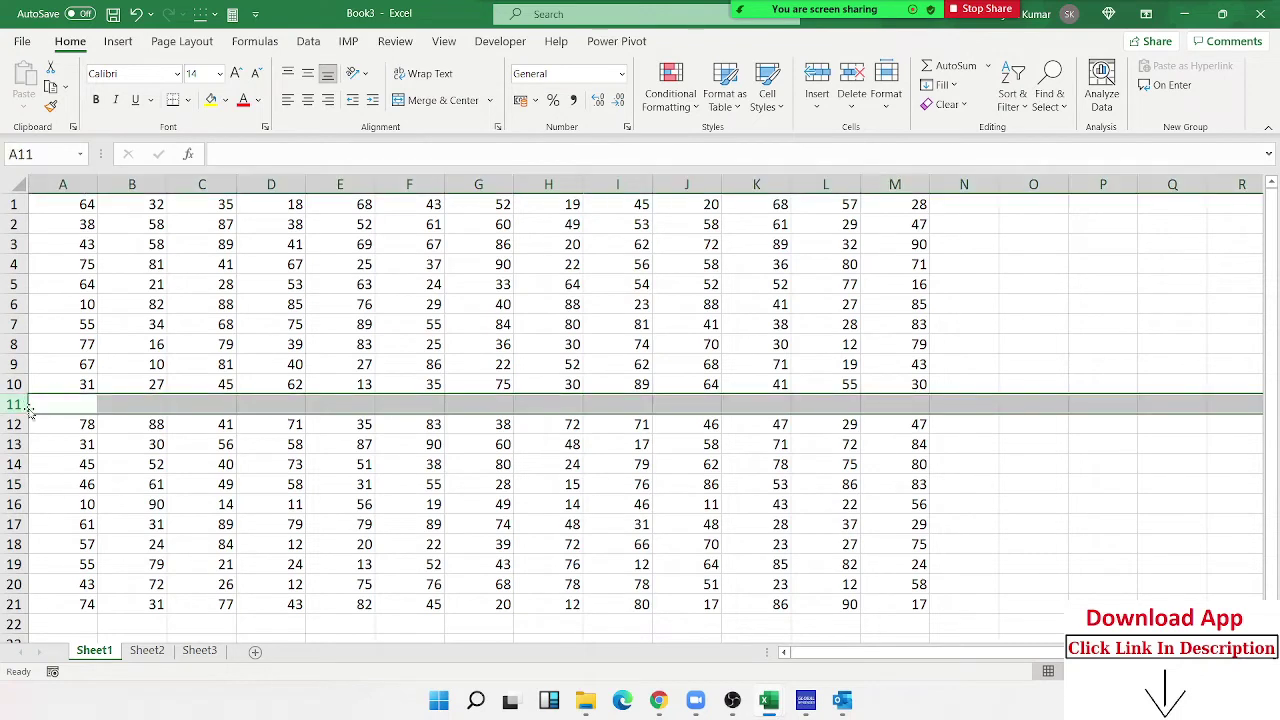
pyautogui.click(760, 400)
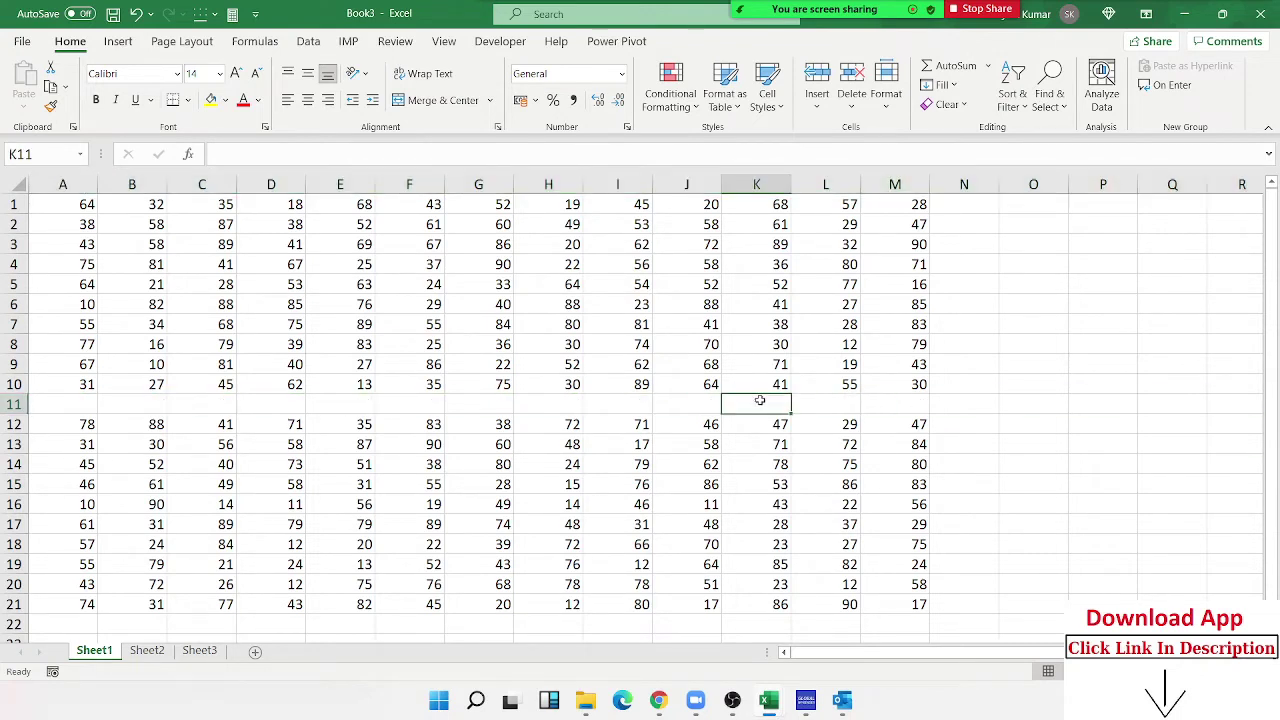
pyautogui.write('20')
pyautogui.click(740, 492)
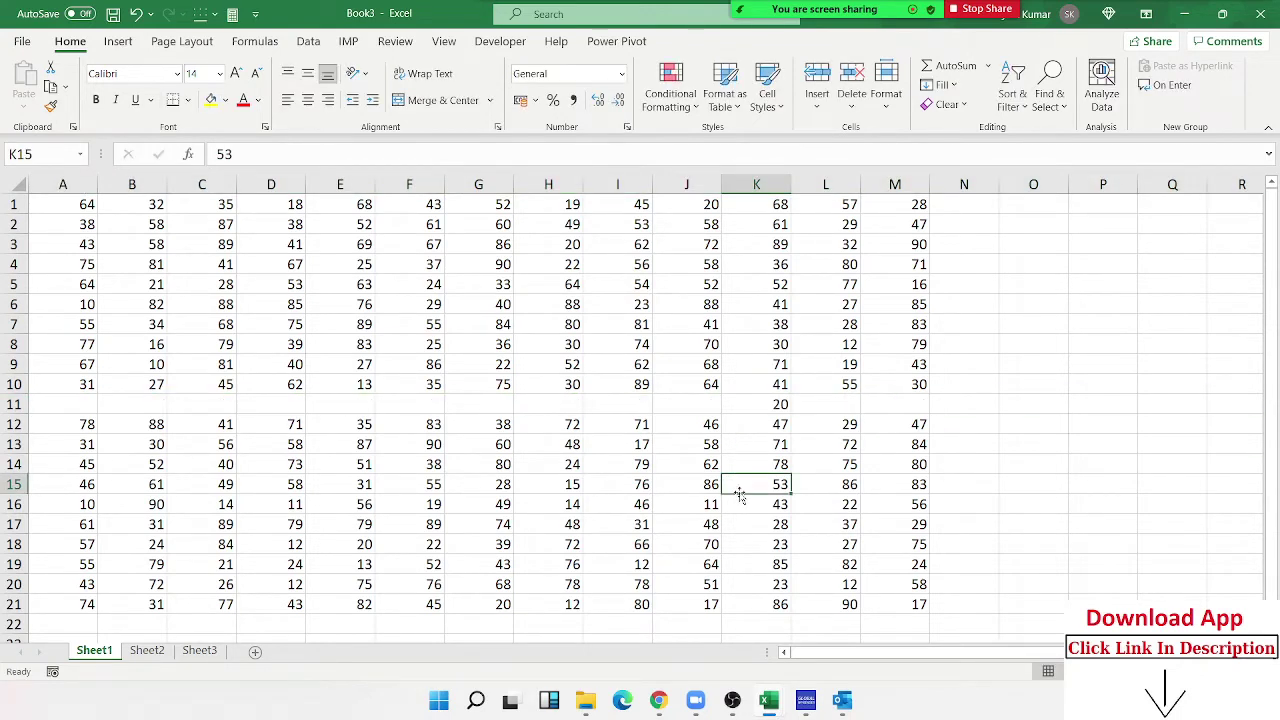
pyautogui.click(59, 223)
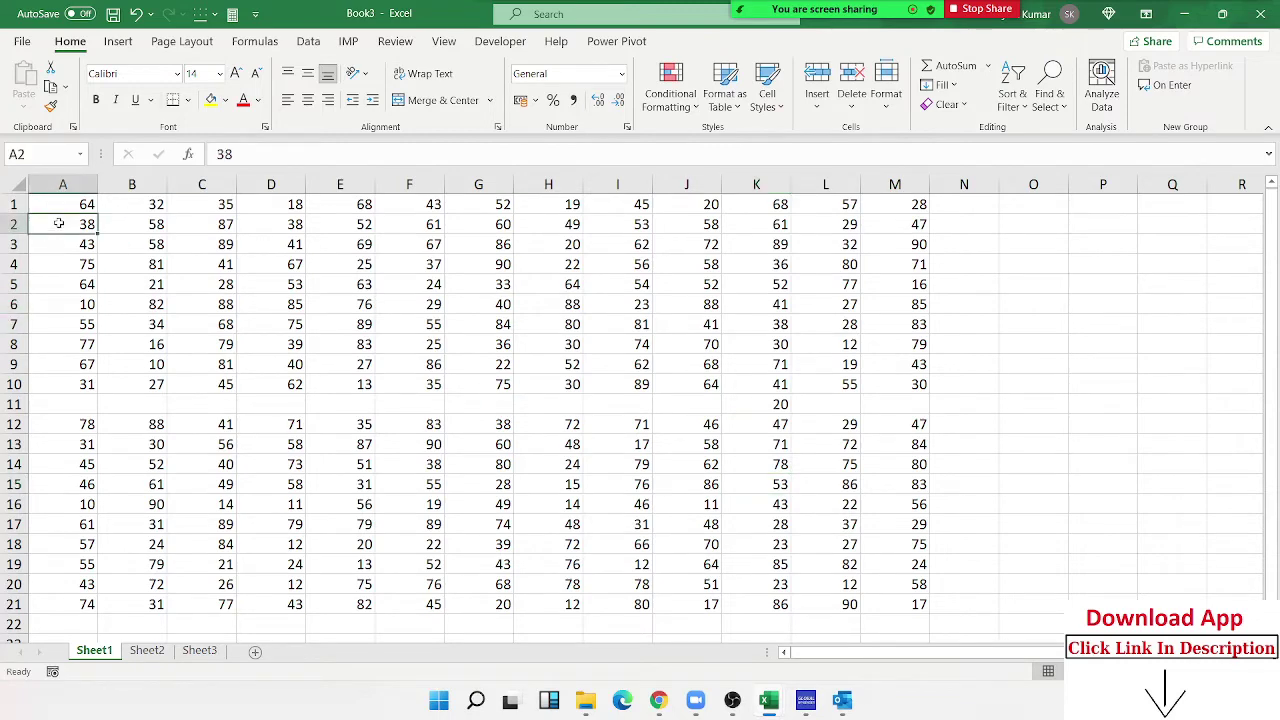
pyautogui.hotkey('ctrl', 'a')
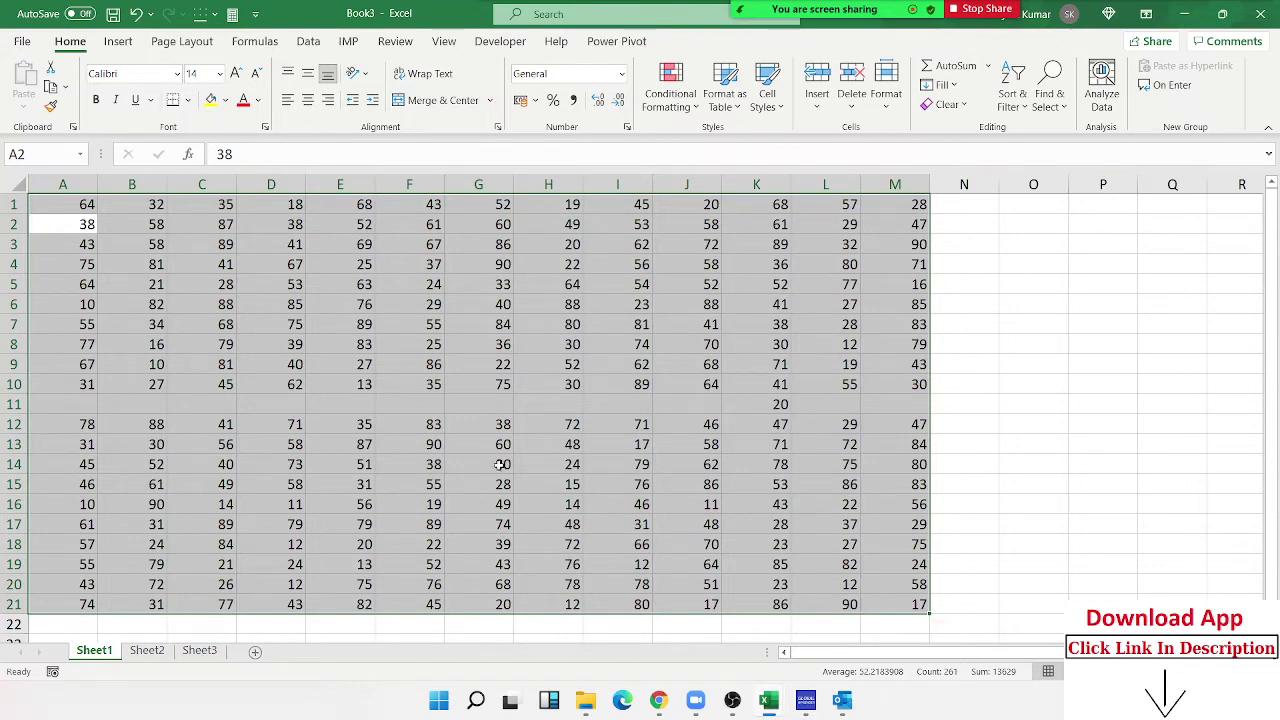
pyautogui.moveTo(499, 466); pyautogui.dragTo(499, 446)
pyautogui.moveTo(83, 204)
pyautogui.mouseDown()
pyautogui.moveTo(869, 623)
pyautogui.moveTo(904, 606)
pyautogui.mouseUp()
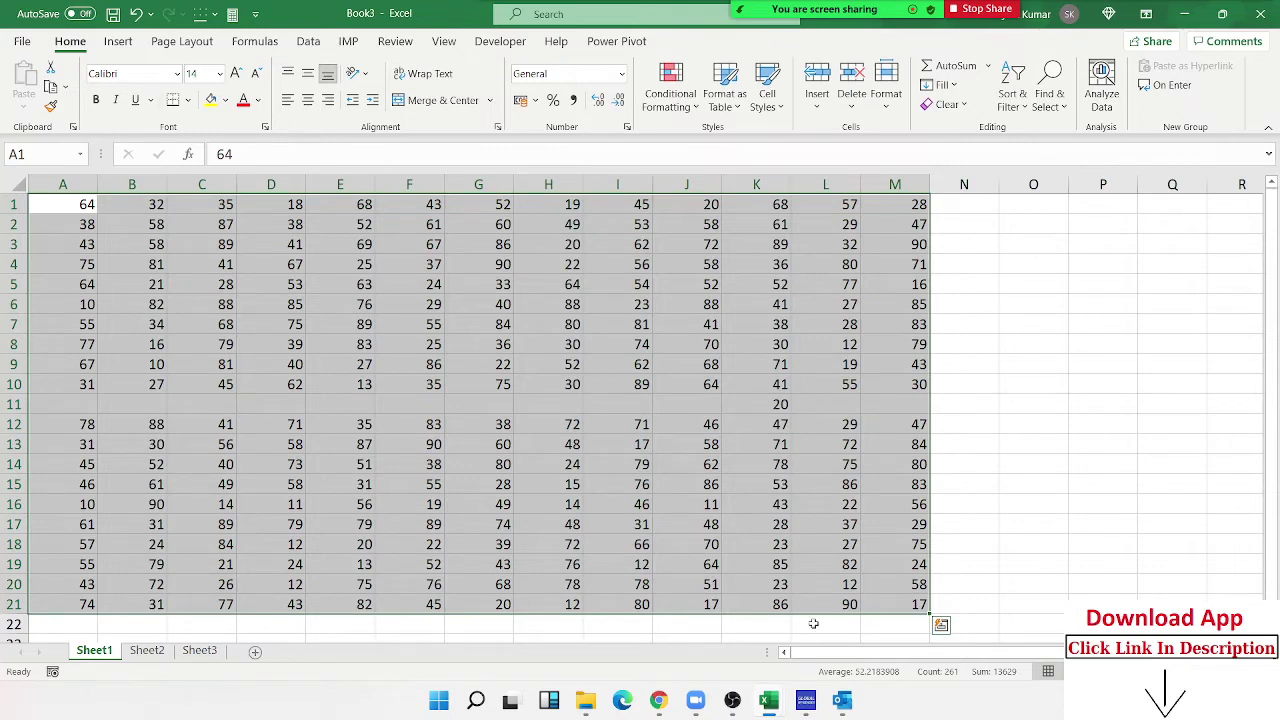
pyautogui.moveTo(63, 204)
pyautogui.mouseDown()
pyautogui.moveTo(335, 388)
pyautogui.moveTo(852, 693)
pyautogui.mouseUp()
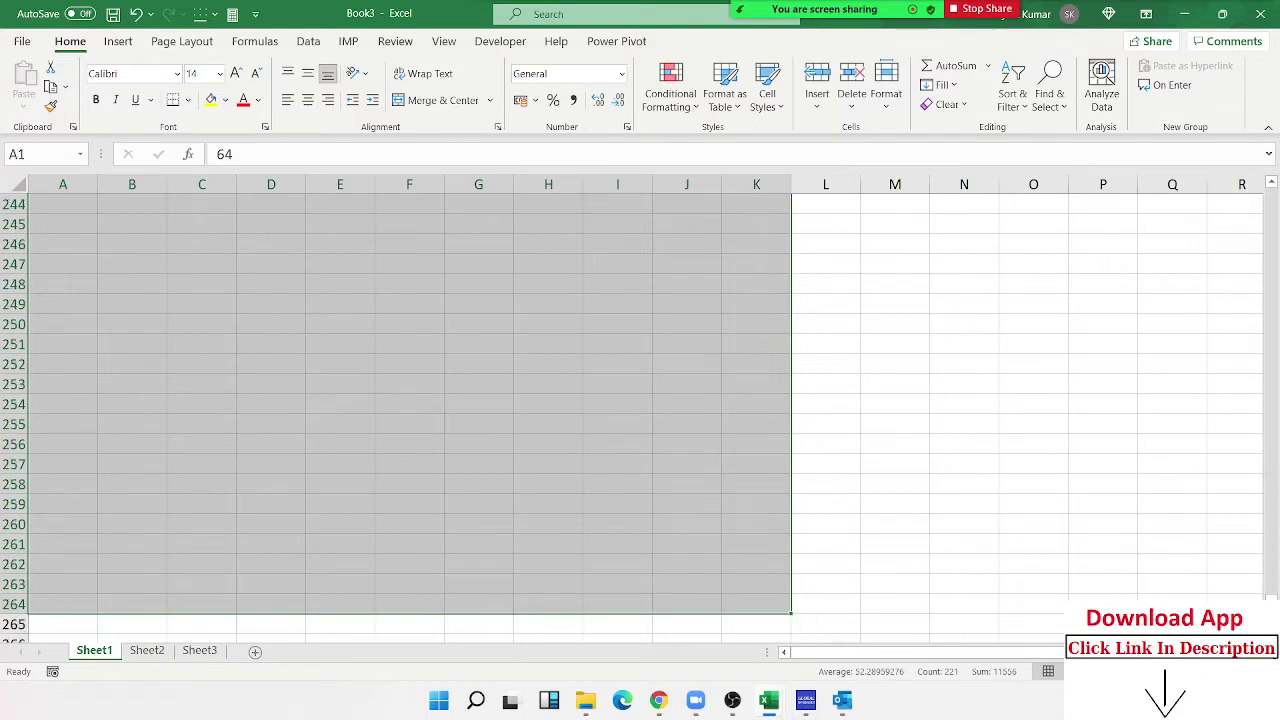
pyautogui.moveTo(1275, 423); pyautogui.dragTo(1257, 237)
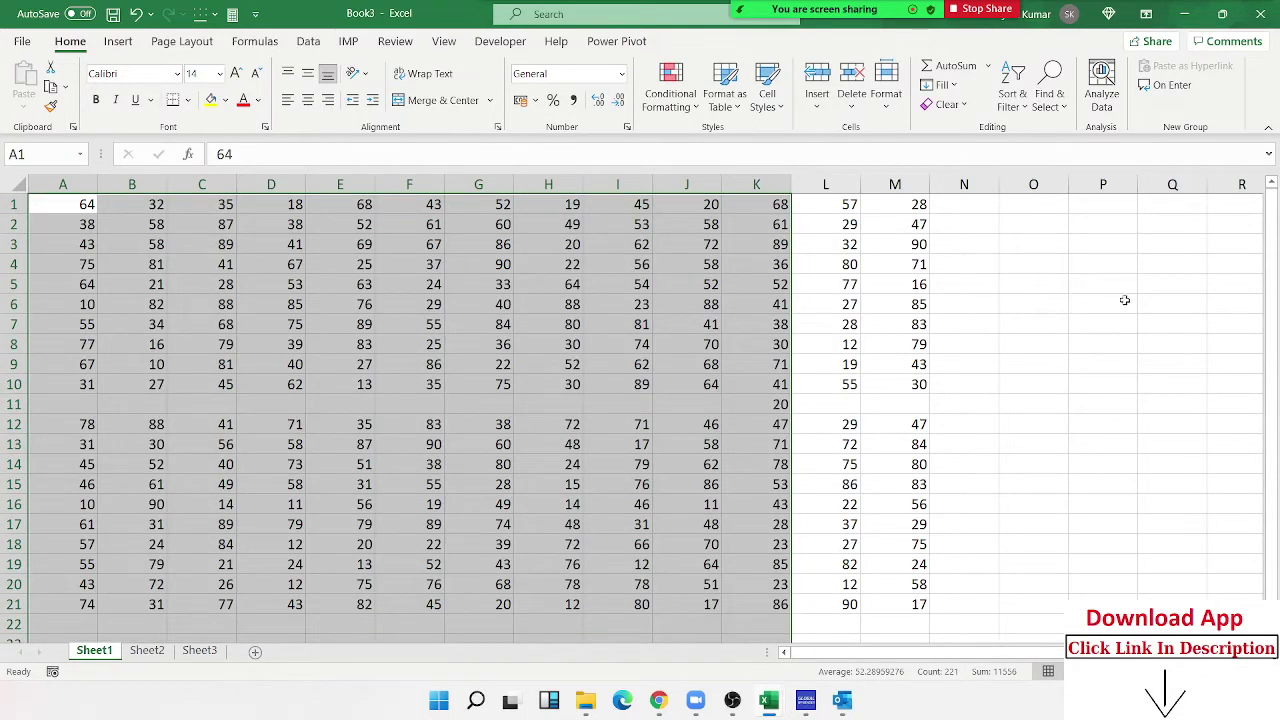
pyautogui.click(266, 290)
pyautogui.click(85, 205)
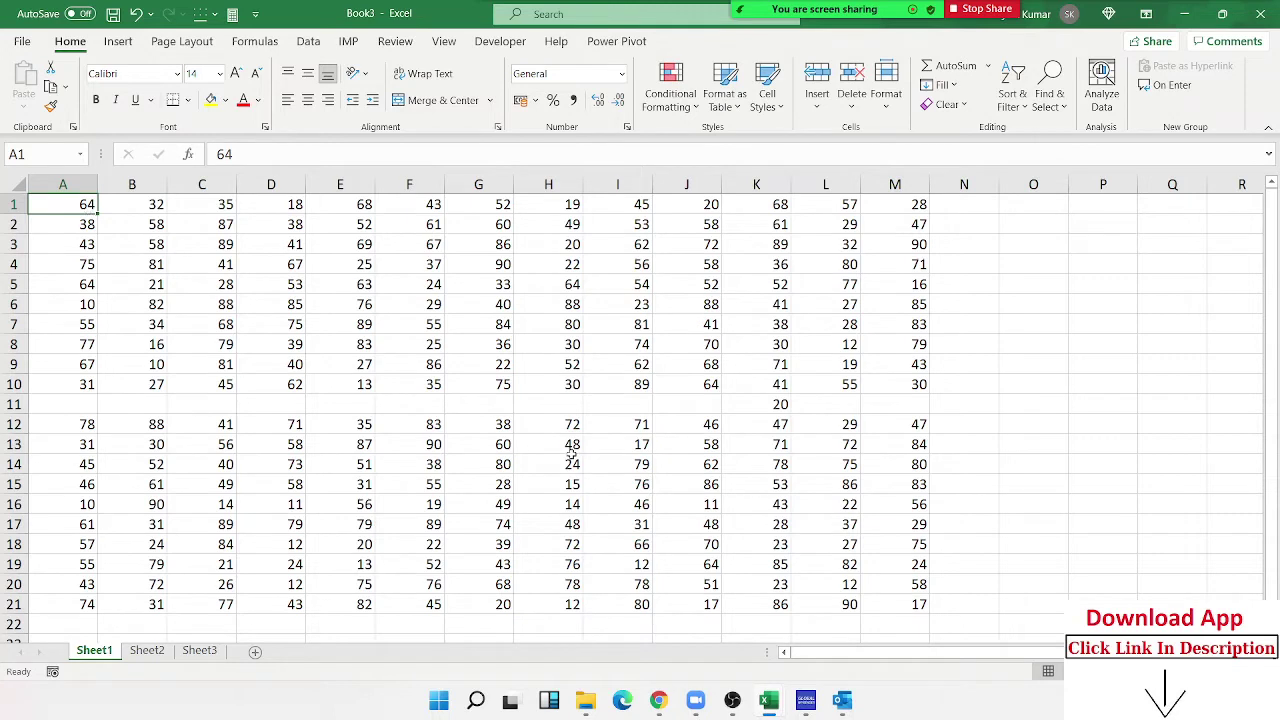
# Step: Clear the 20 from cell K11
pyautogui.click(707, 405)
pyautogui.click(786, 403)
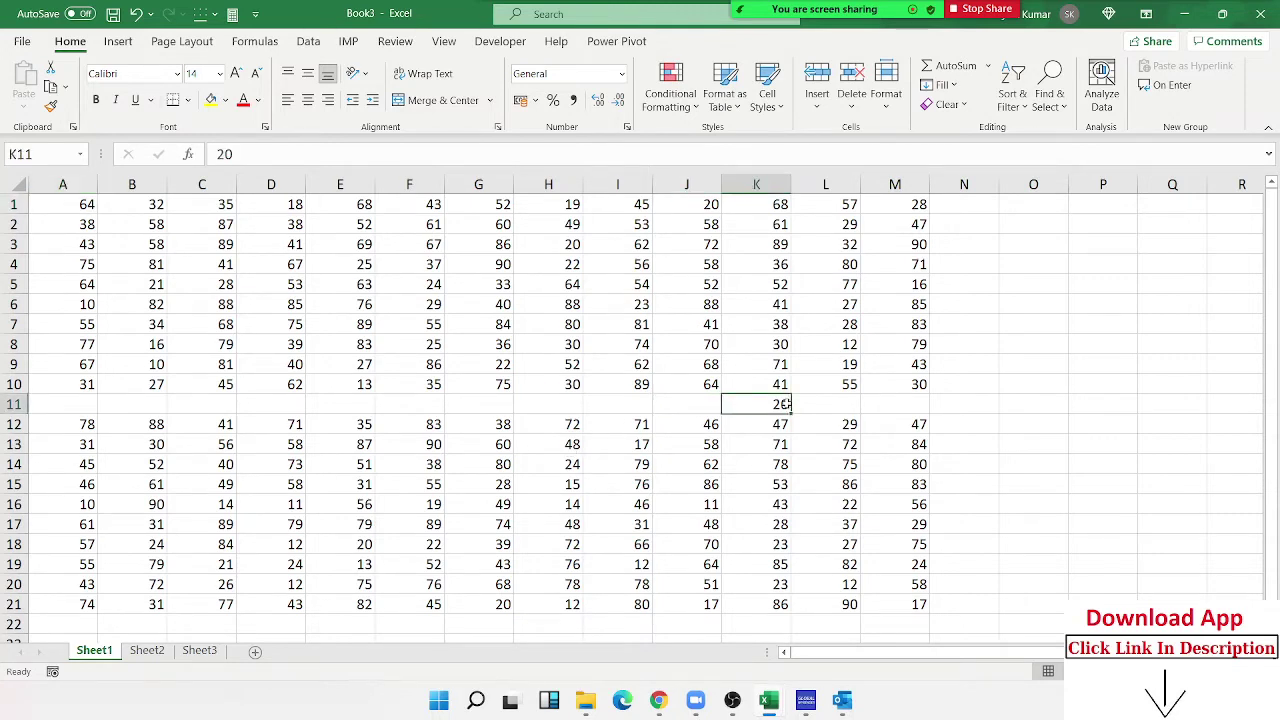
pyautogui.press('Delete')
# Step: Enter 25 in cell H11 of the empty row
pyautogui.click(13, 404)
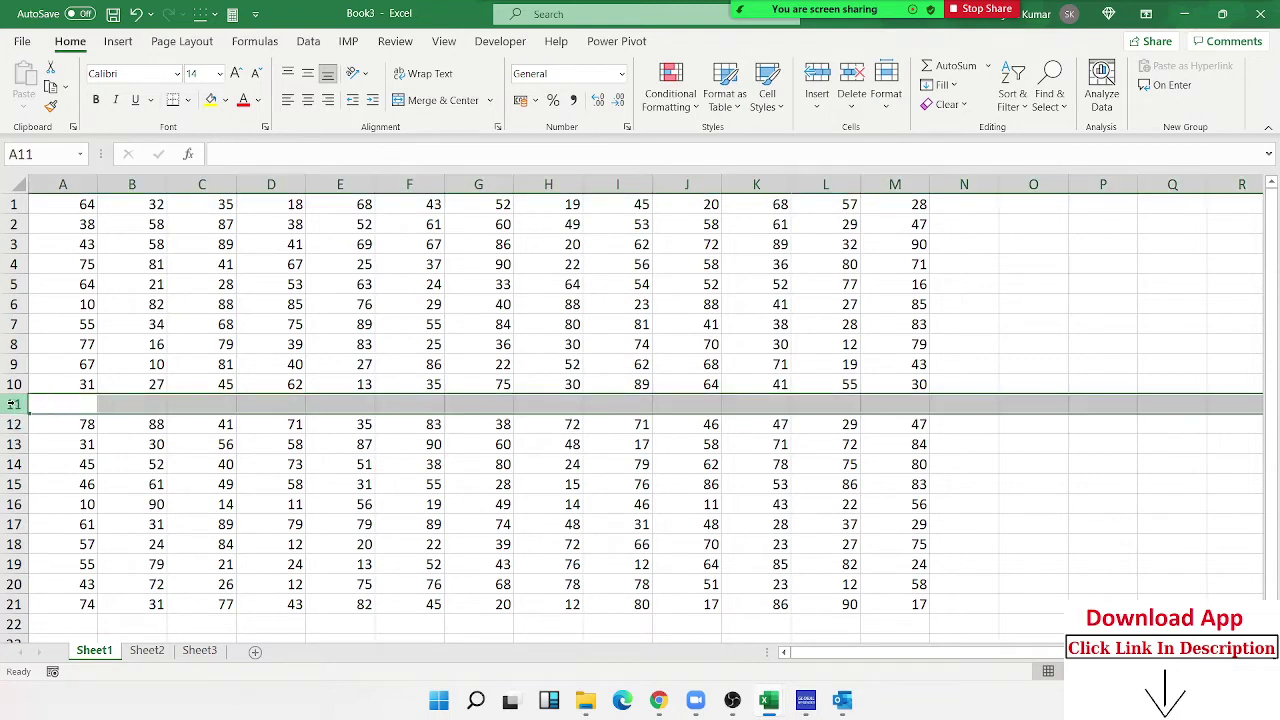
pyautogui.click(554, 400)
pyautogui.write('25')
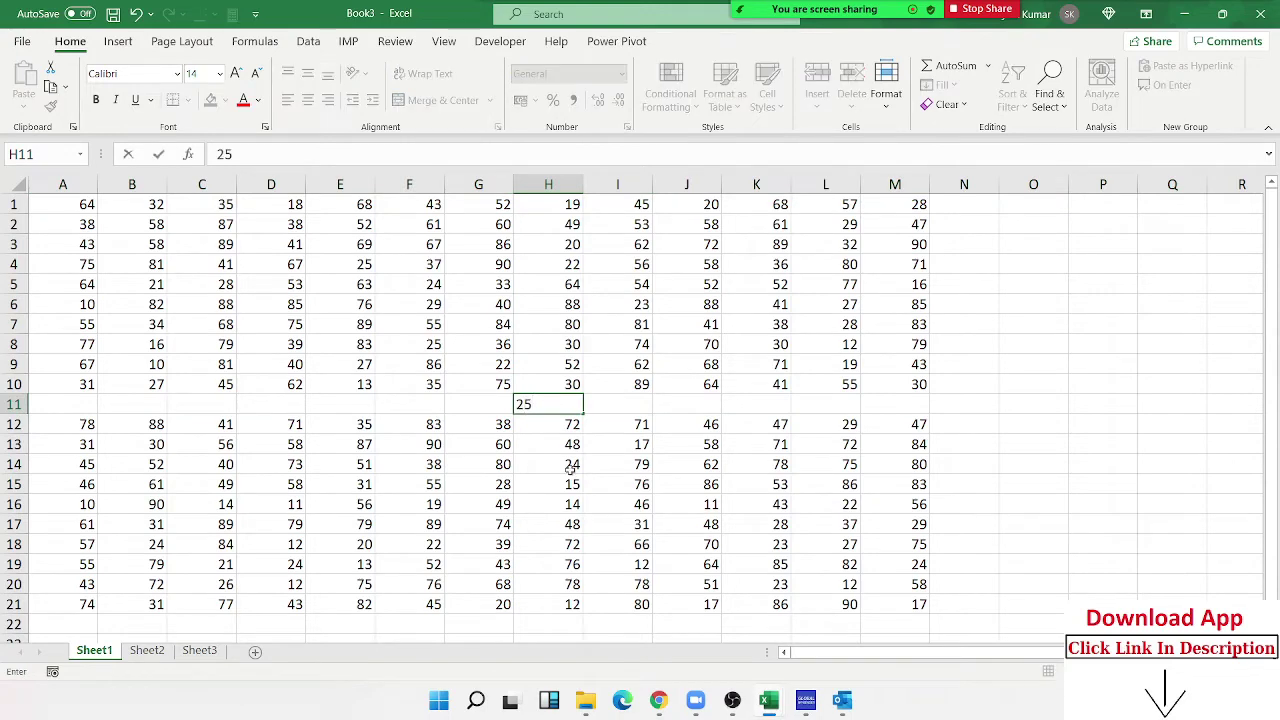
pyautogui.click(570, 481)
# Step: Select the connected grid A1:M21 from A1, then select all of row 11
pyautogui.click(69, 210)
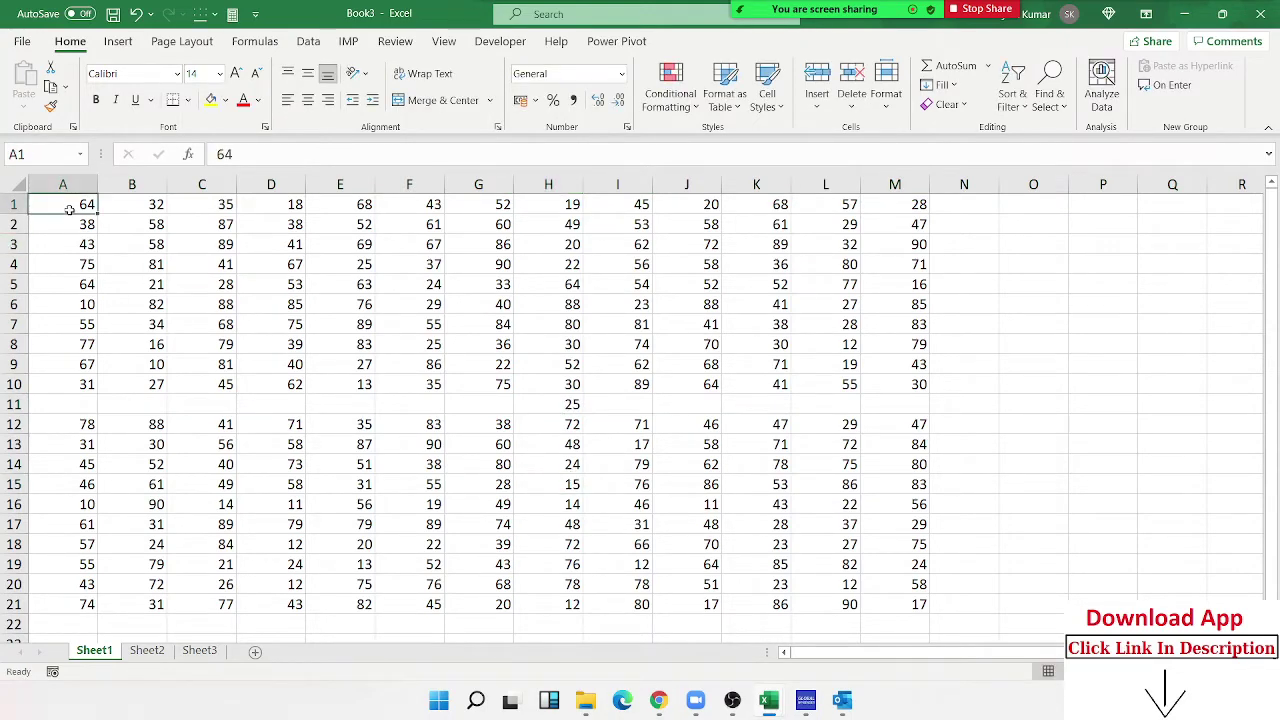
pyautogui.hotkey('ctrl', 'a')
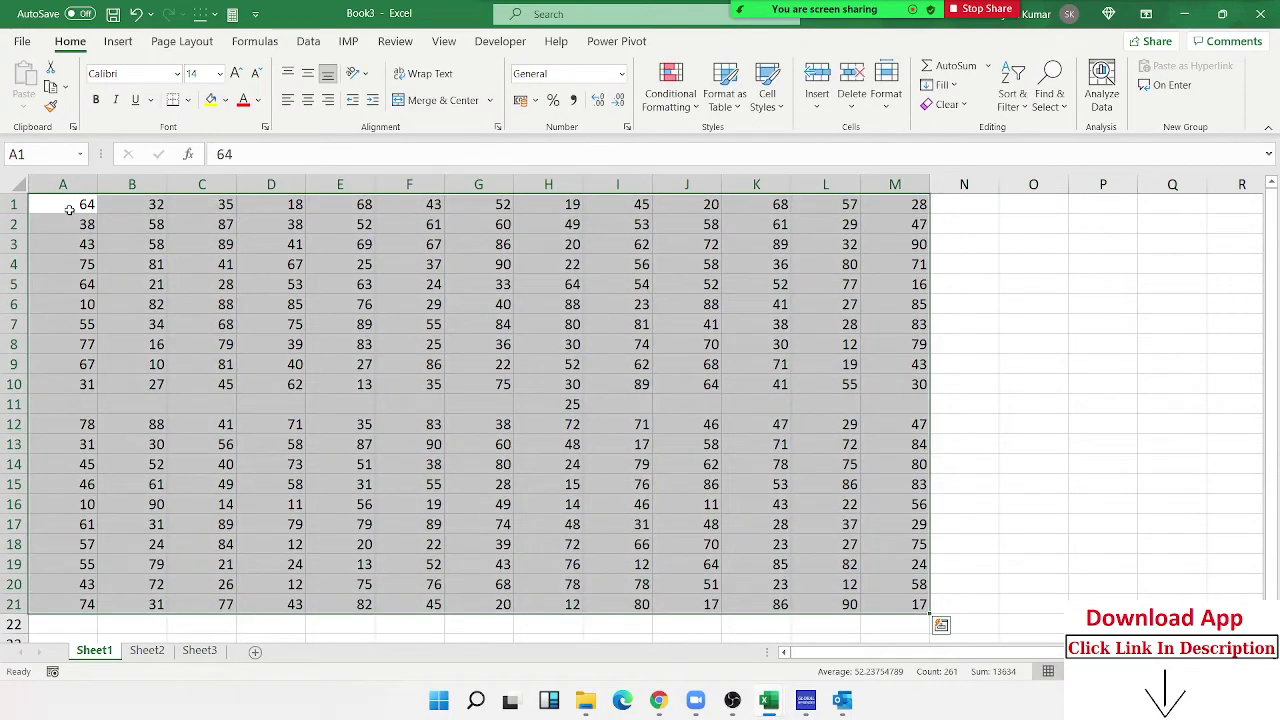
pyautogui.click(200, 382)
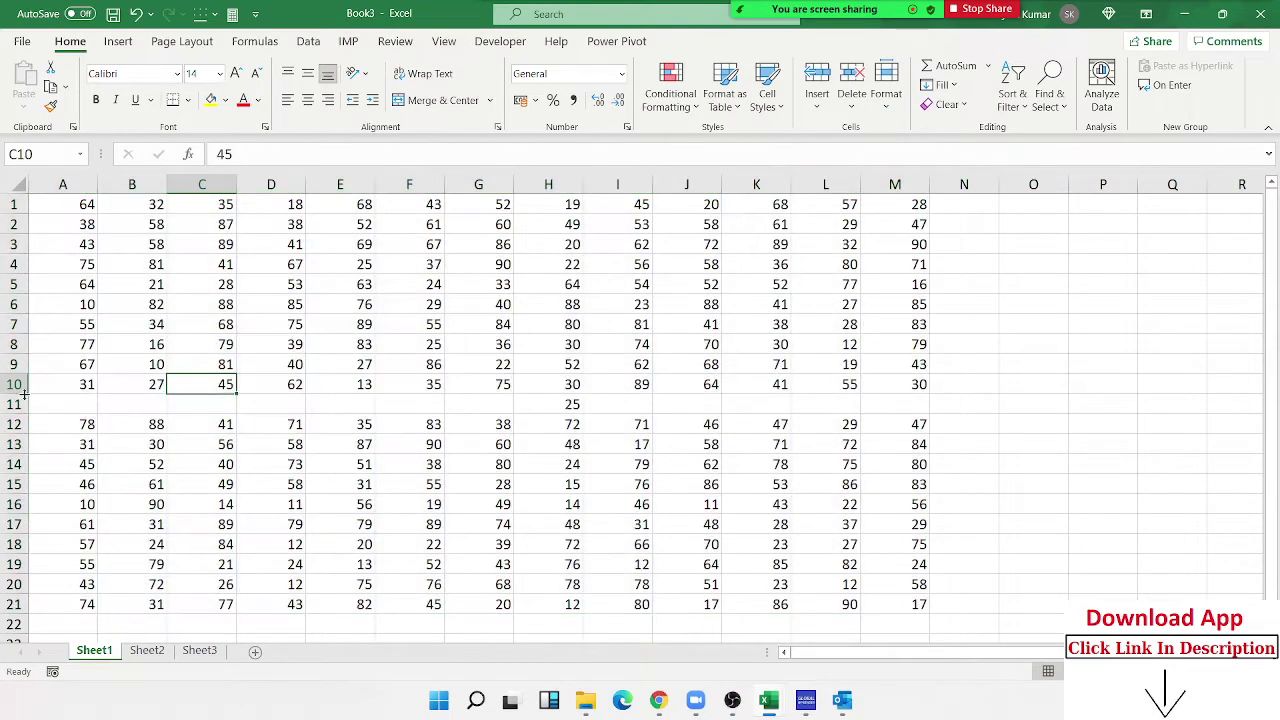
pyautogui.click(14, 404)
# Step: Delete row 11, insert a blank column at G, and select the left block from A1
pyautogui.hotkey('ctrl', '-')
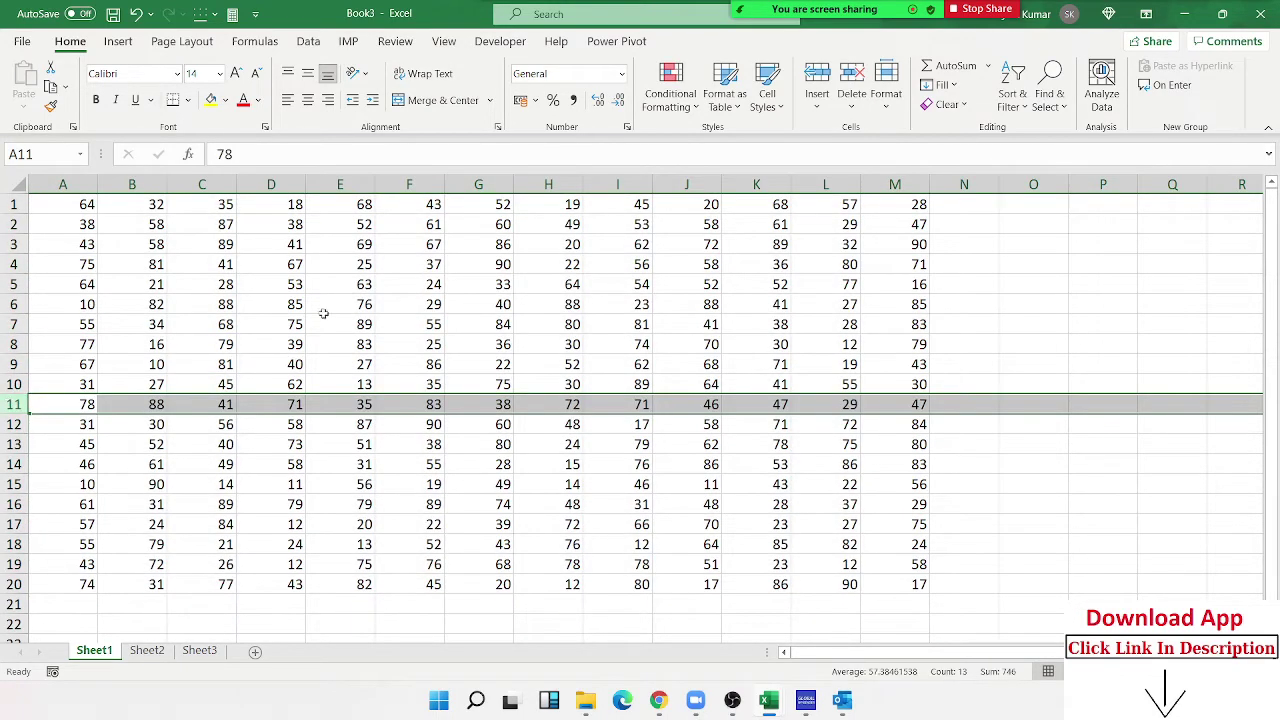
pyautogui.click(409, 244)
pyautogui.click(478, 185)
pyautogui.hotkey('ctrl', '+')
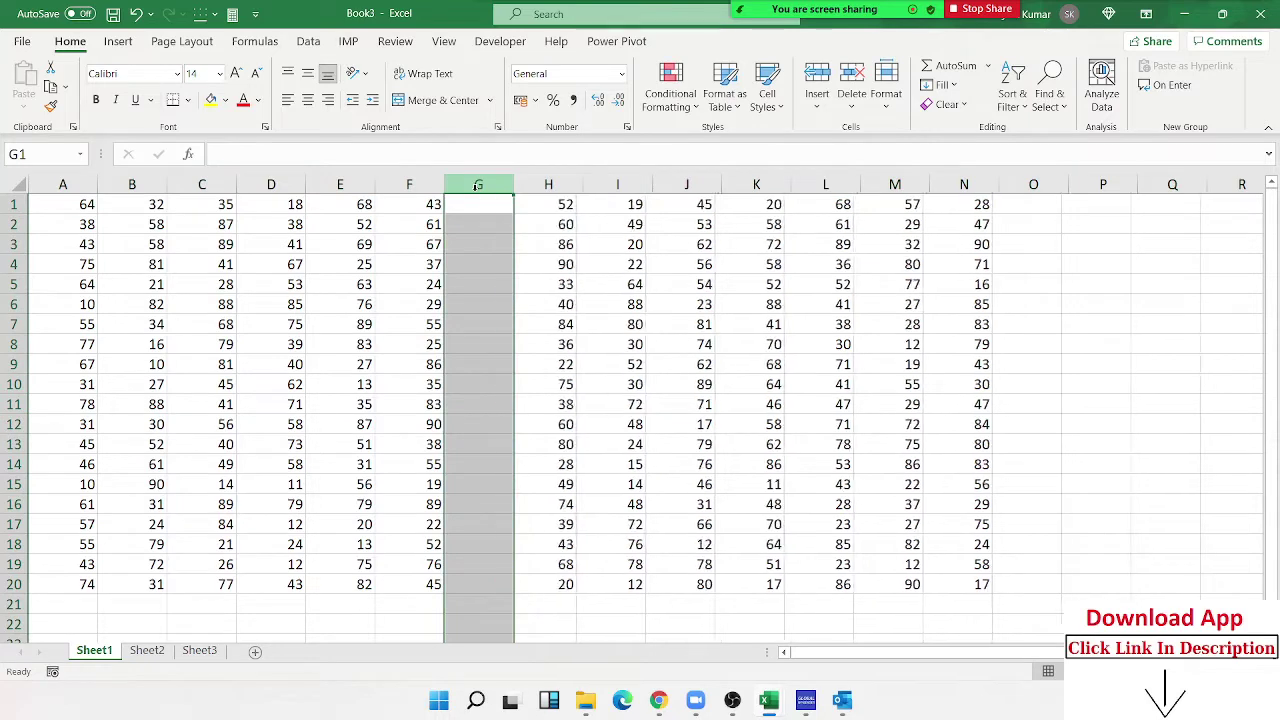
pyautogui.click(270, 244)
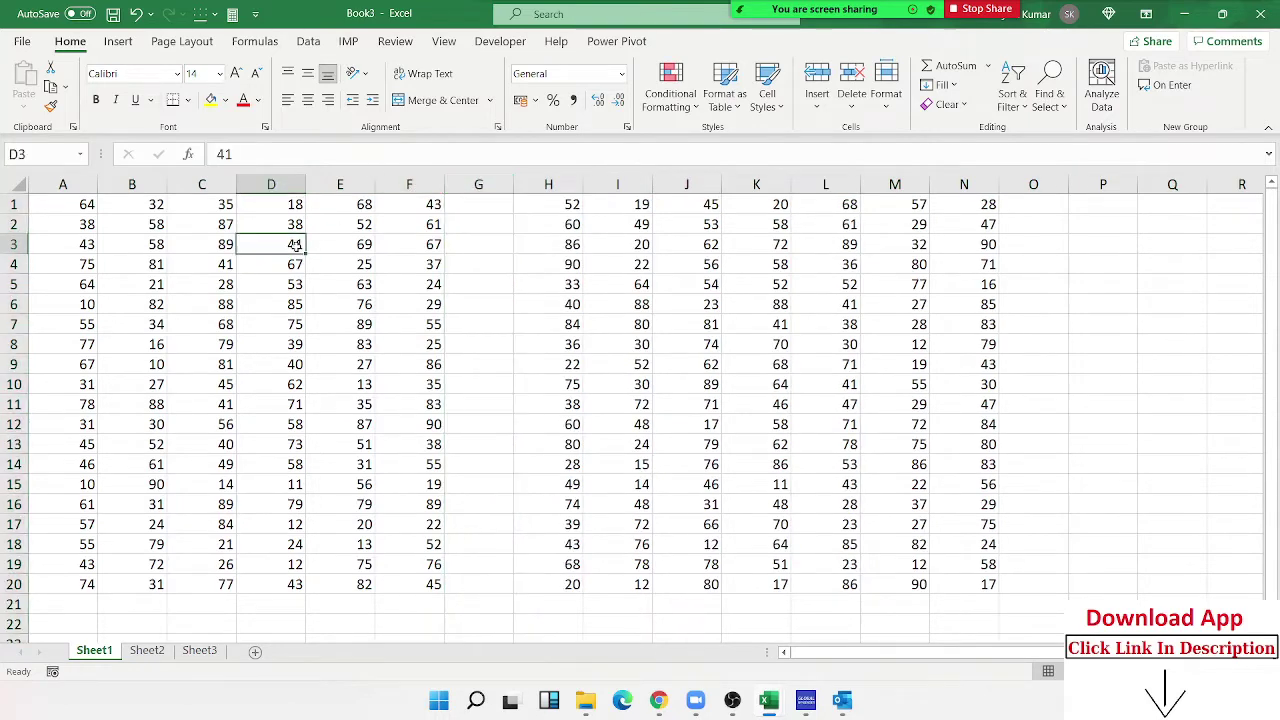
pyautogui.click(86, 205)
pyautogui.hotkey('ctrl', 'a')
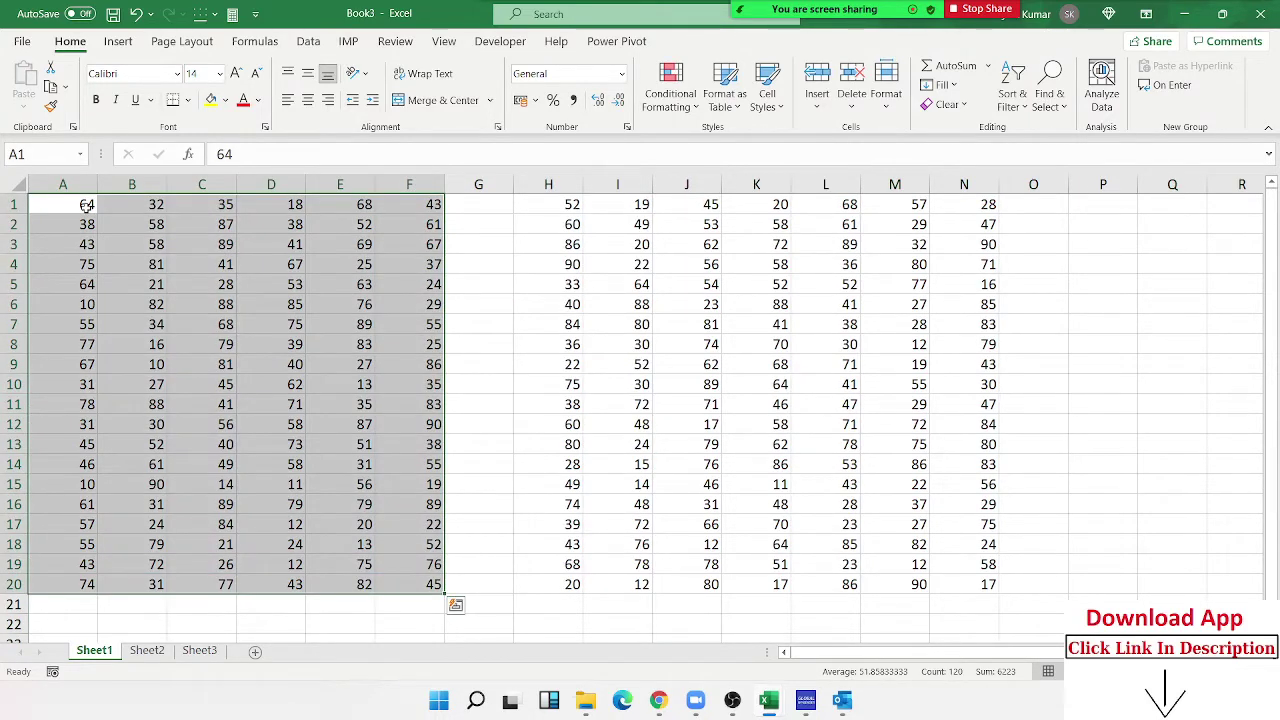
# Step: Enter 25 in empty cell G6
pyautogui.click(485, 309)
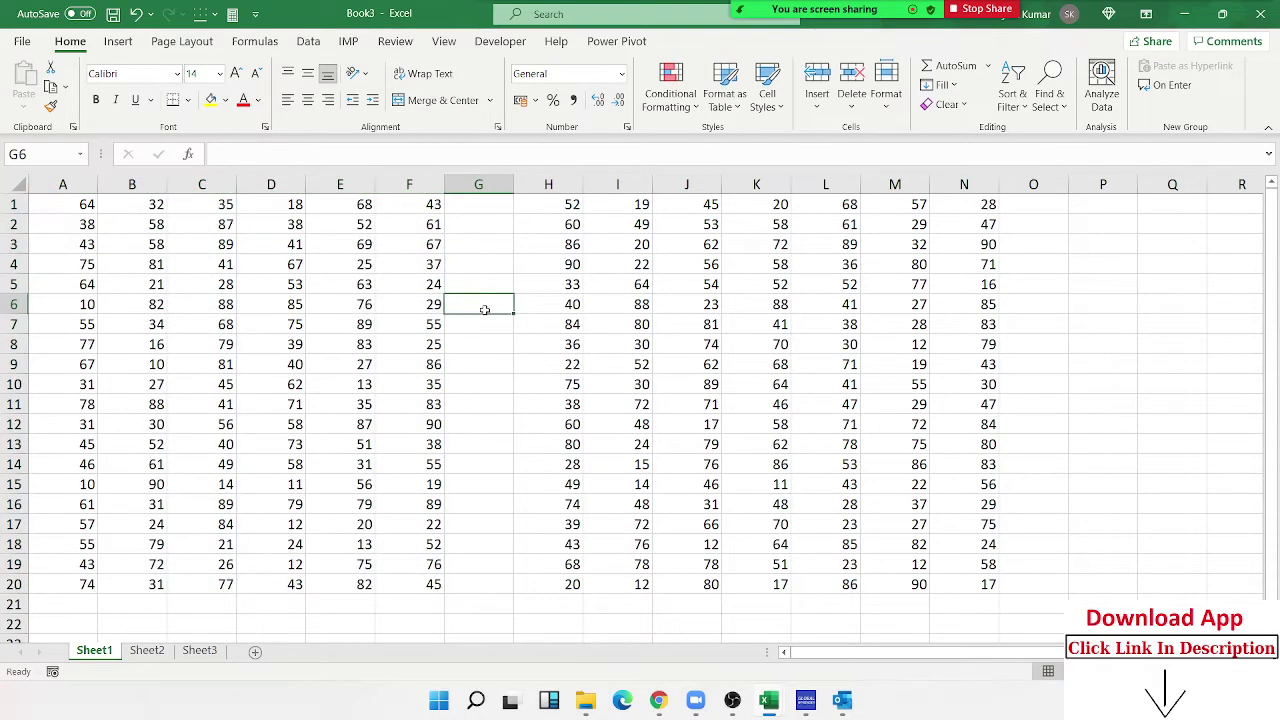
pyautogui.write('25')
pyautogui.press('Return')
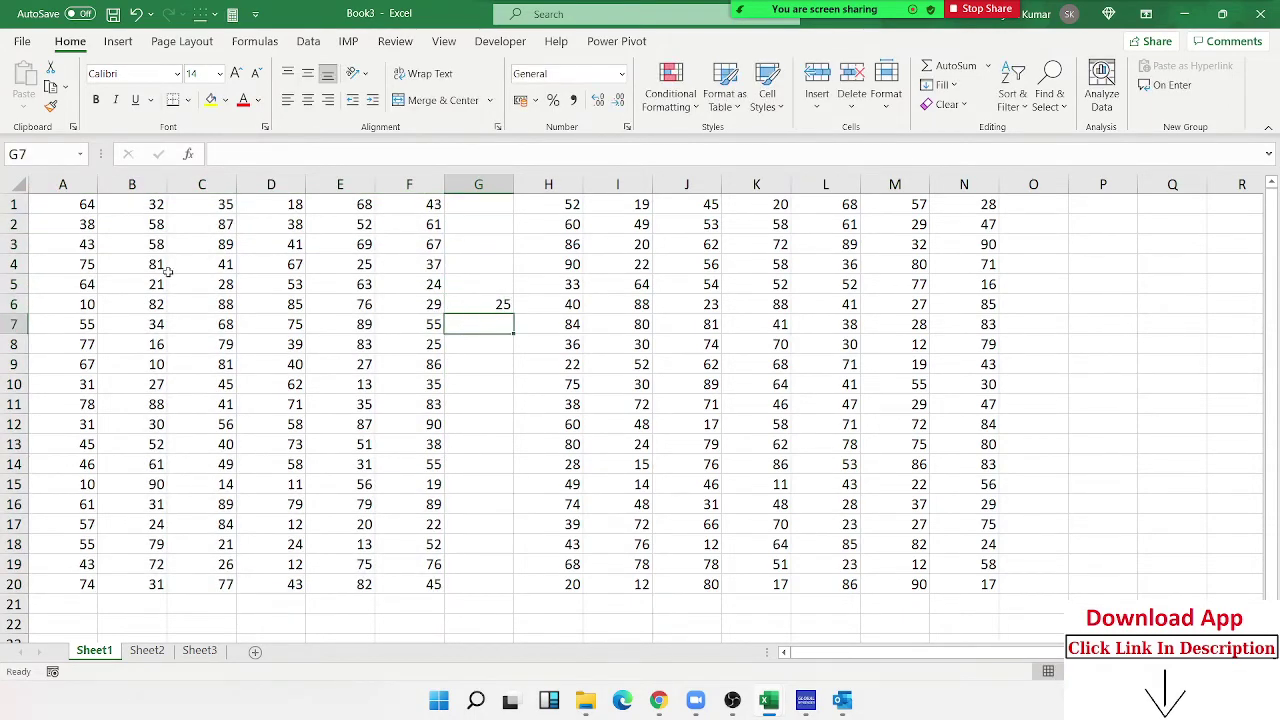
# Step: Select the now-joined block A1:N20 from C4, then select column G
pyautogui.click(168, 270)
pyautogui.hotkey('ctrl', 'a')
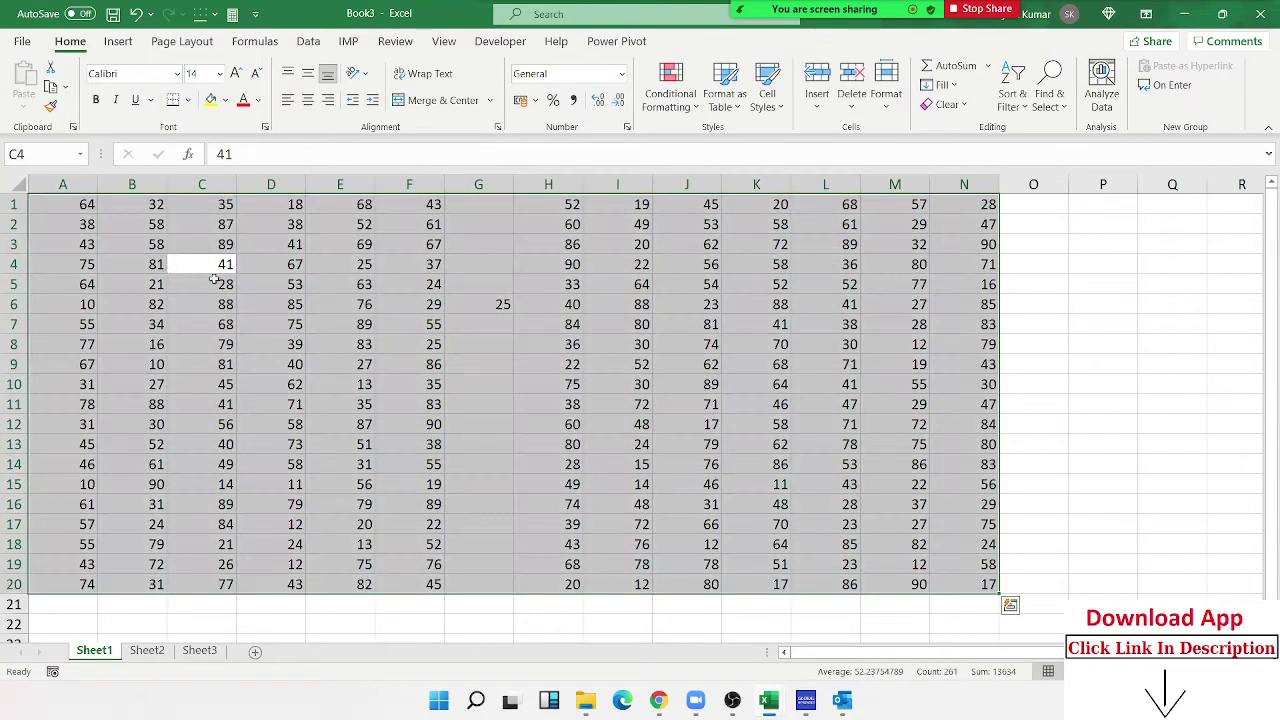
pyautogui.click(300, 322)
pyautogui.click(477, 187)
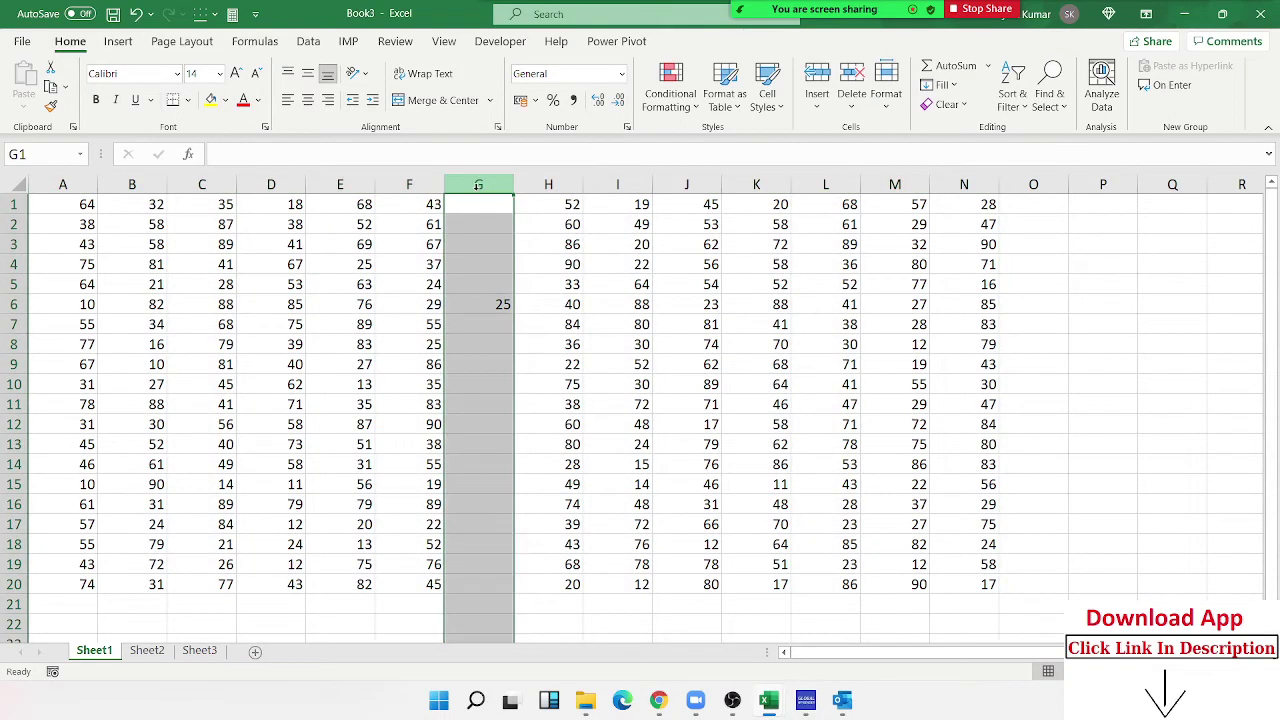
# Step: Delete column G to close the gap, then select cell F8
pyautogui.hotkey('ctrl', '-')
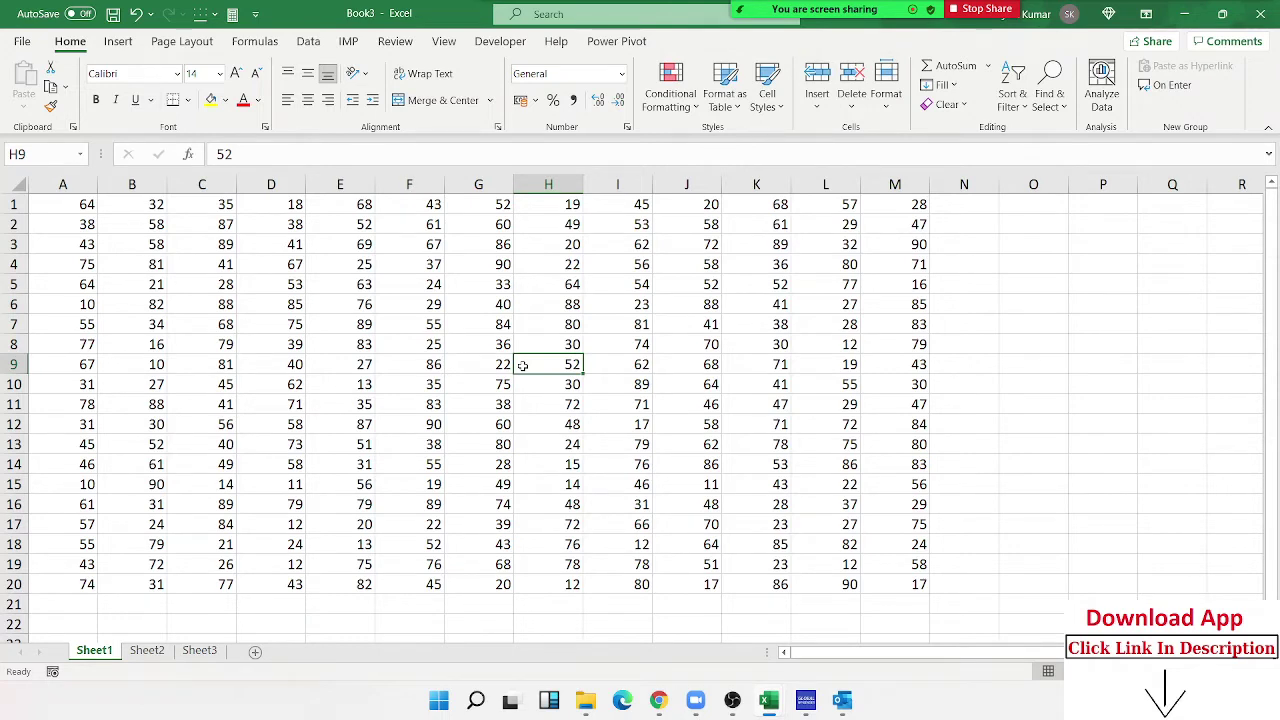
pyautogui.click(378, 338)
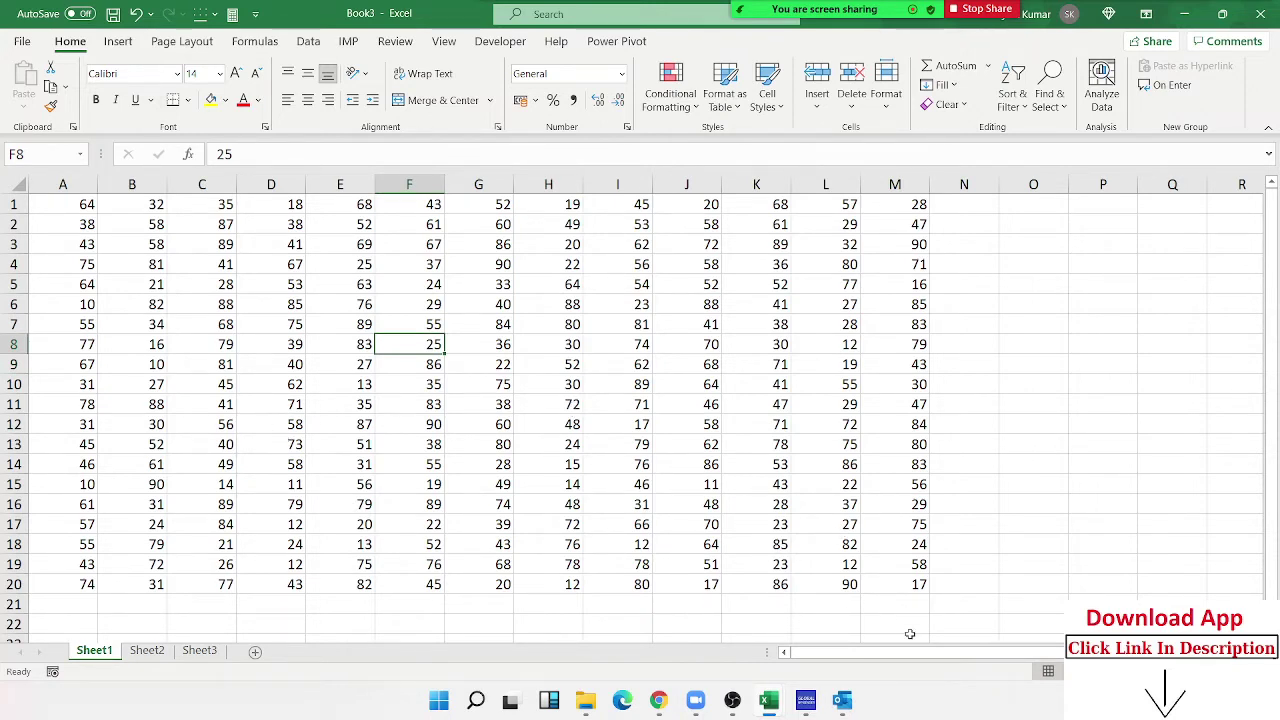
# Step: Insert a blank row at row 8
pyautogui.moveTo(24, 354); pyautogui.dragTo(16, 351)
pyautogui.click(14, 341)
pyautogui.hotkey('ctrl', 'shift', '+')
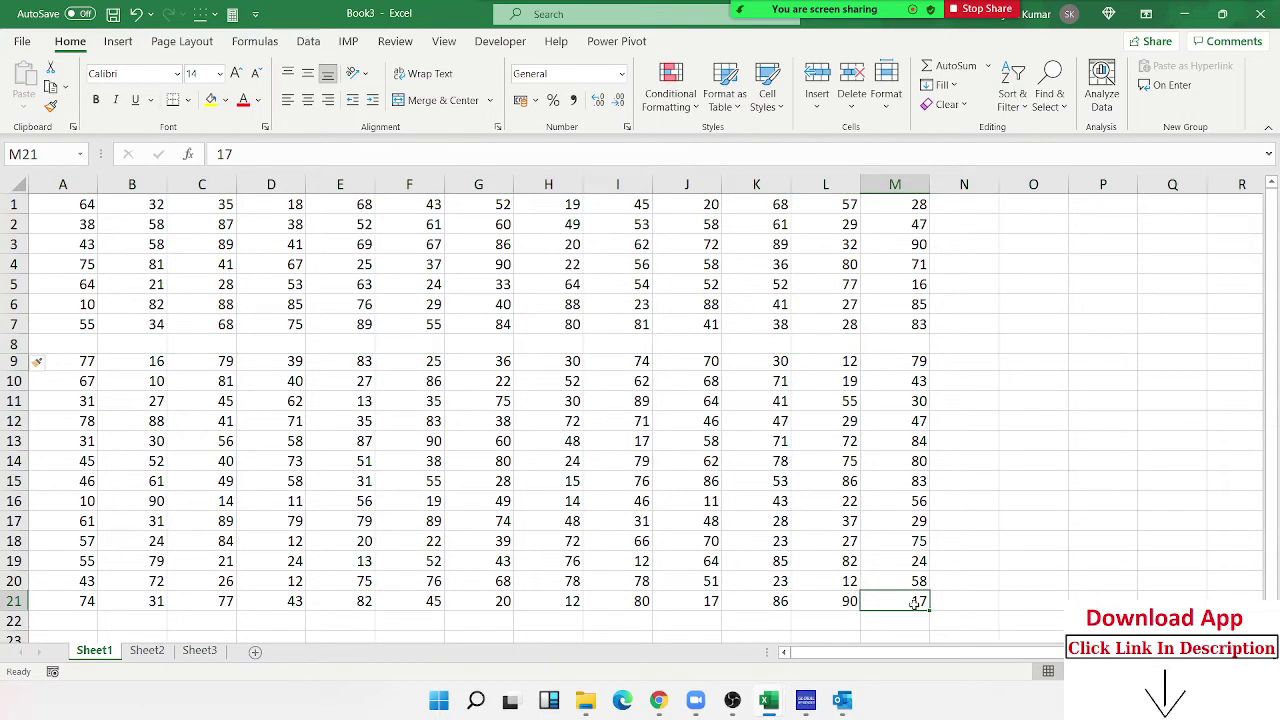
# Step: Select M21 up to E9, then extend a selection from A1 across to column M and down
pyautogui.moveTo(915, 607); pyautogui.dragTo(60, 205)
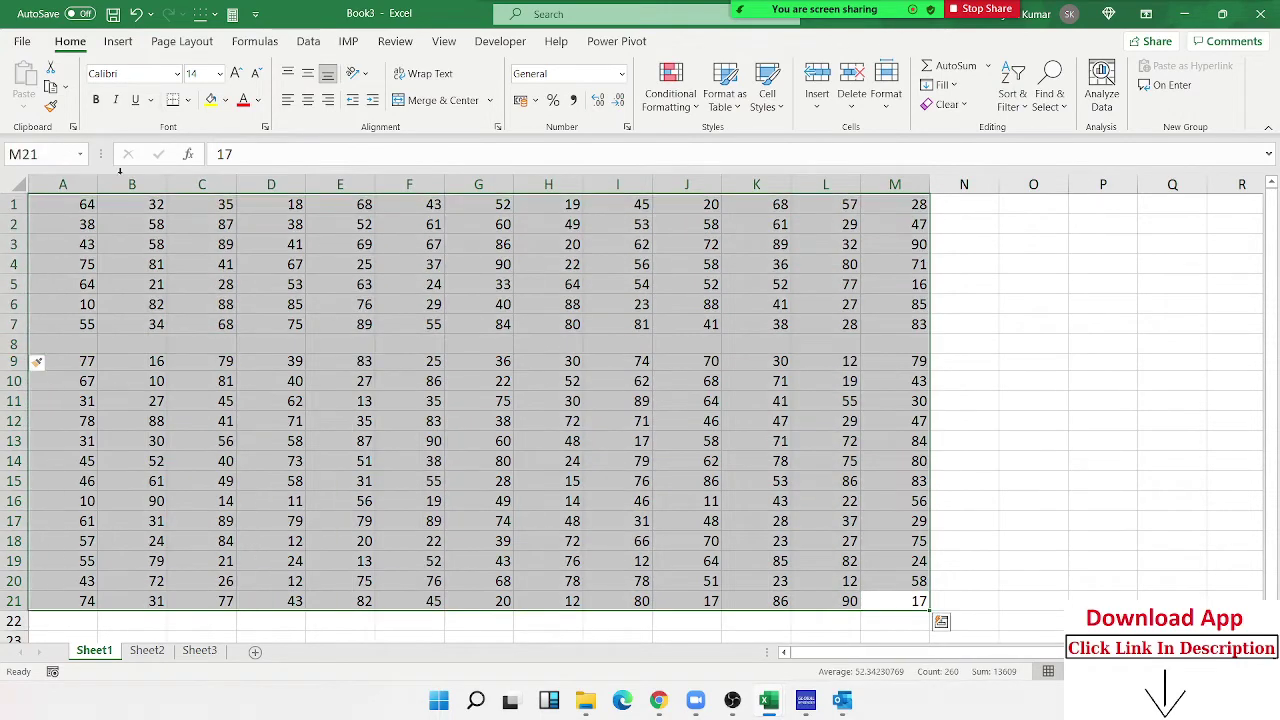
pyautogui.click(76, 208)
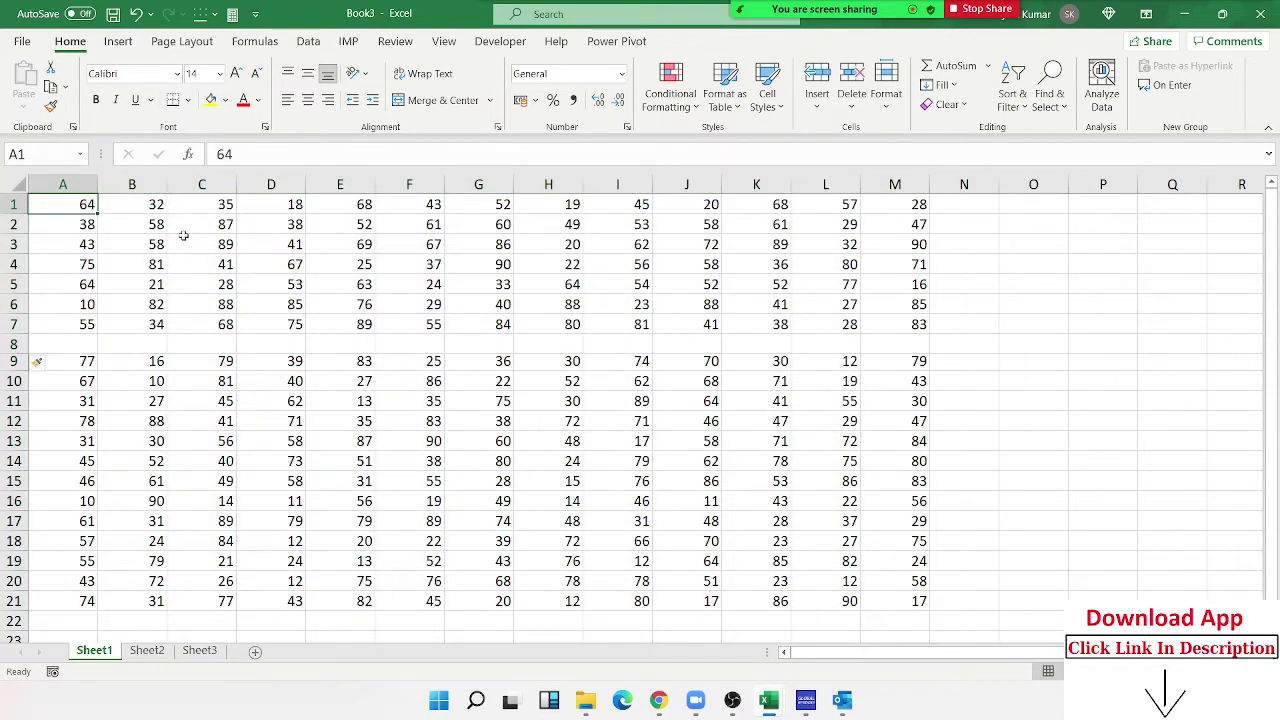
pyautogui.hotkey('ctrl', 'shift', 'Right')
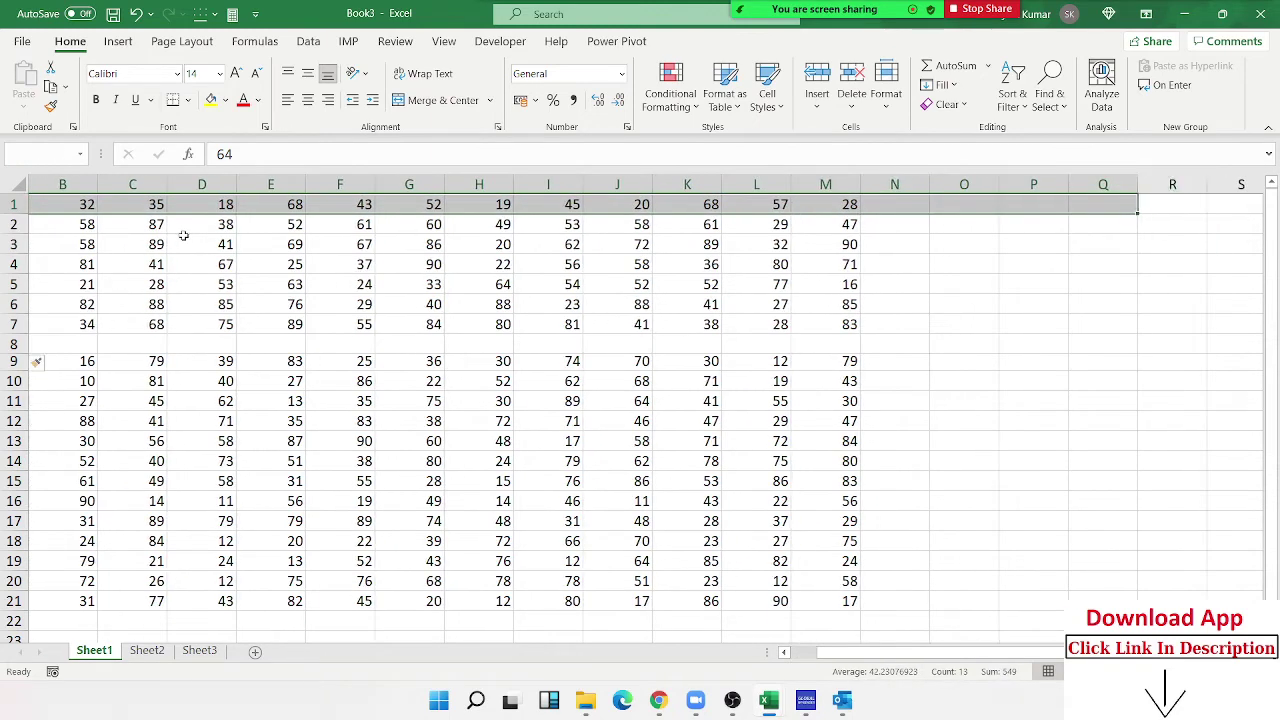
pyautogui.hotkey('shift', 'Down')
pyautogui.hotkey('shift', 'Down')
pyautogui.hotkey('shift', 'Down')
pyautogui.hotkey('shift', 'Down')
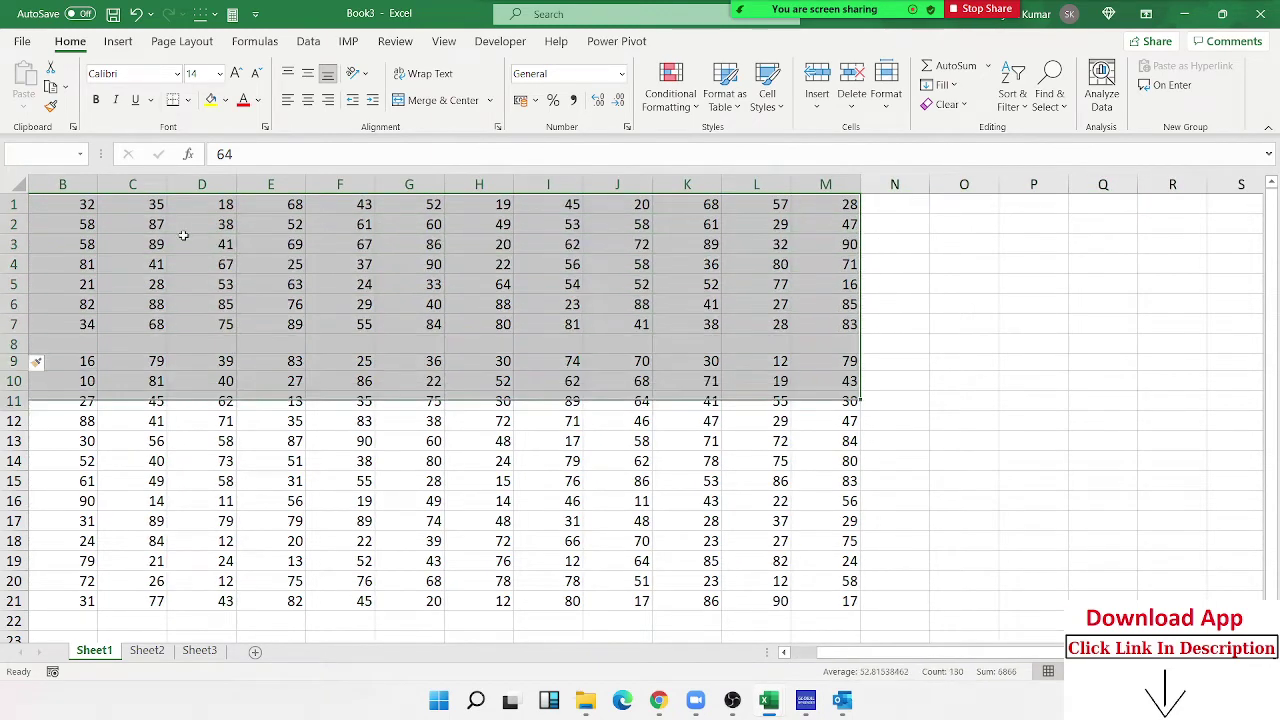
pyautogui.hotkey('shift', 'Down')
pyautogui.hotkey('shift', 'Down')
pyautogui.hotkey('shift', 'Down')
pyautogui.hotkey('shift', 'Down')
pyautogui.hotkey('shift', 'Down')
pyautogui.hotkey('shift', 'Down')
pyautogui.hotkey('ctrl', 'Home')
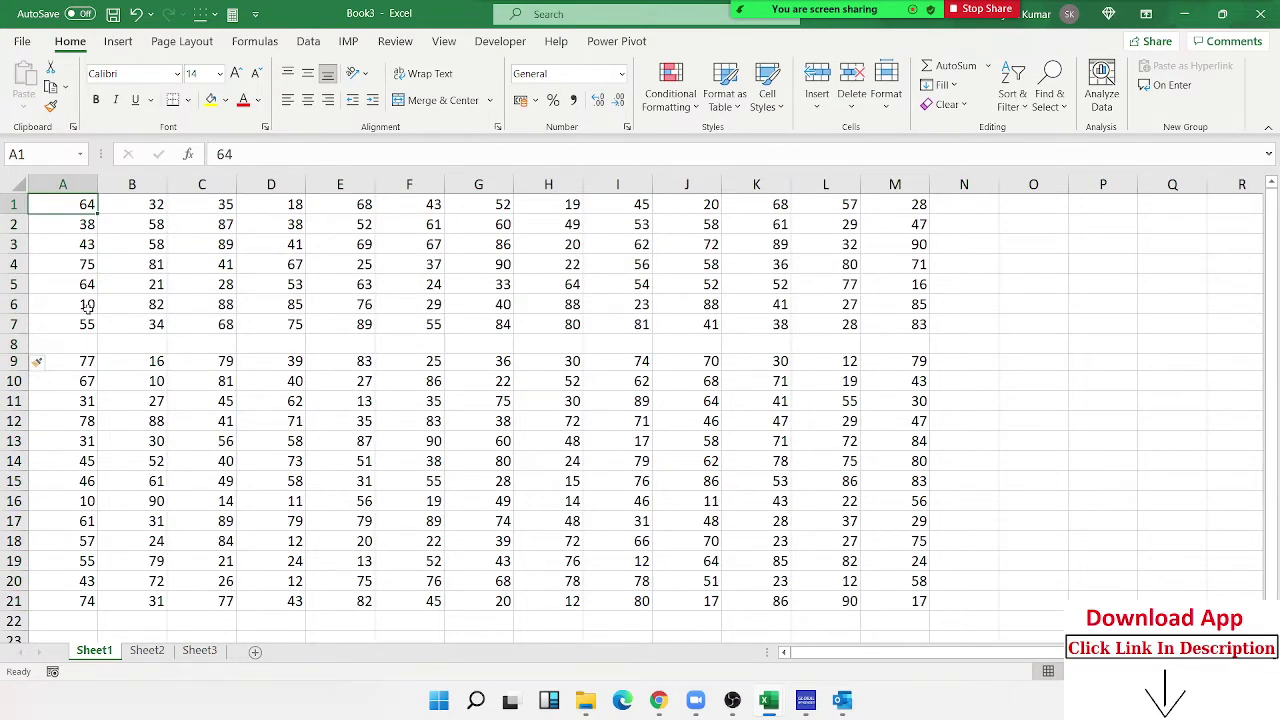
pyautogui.keyDown('shift'); pyautogui.click(905, 600); pyautogui.keyUp('shift')
pyautogui.click(60, 203)
pyautogui.click(60, 203)
pyautogui.scroll(-8, 148, 381)
pyautogui.scroll(-7, 148, 381)
pyautogui.scroll(-20, 150, 383)
pyautogui.scroll(-12, 150, 383)
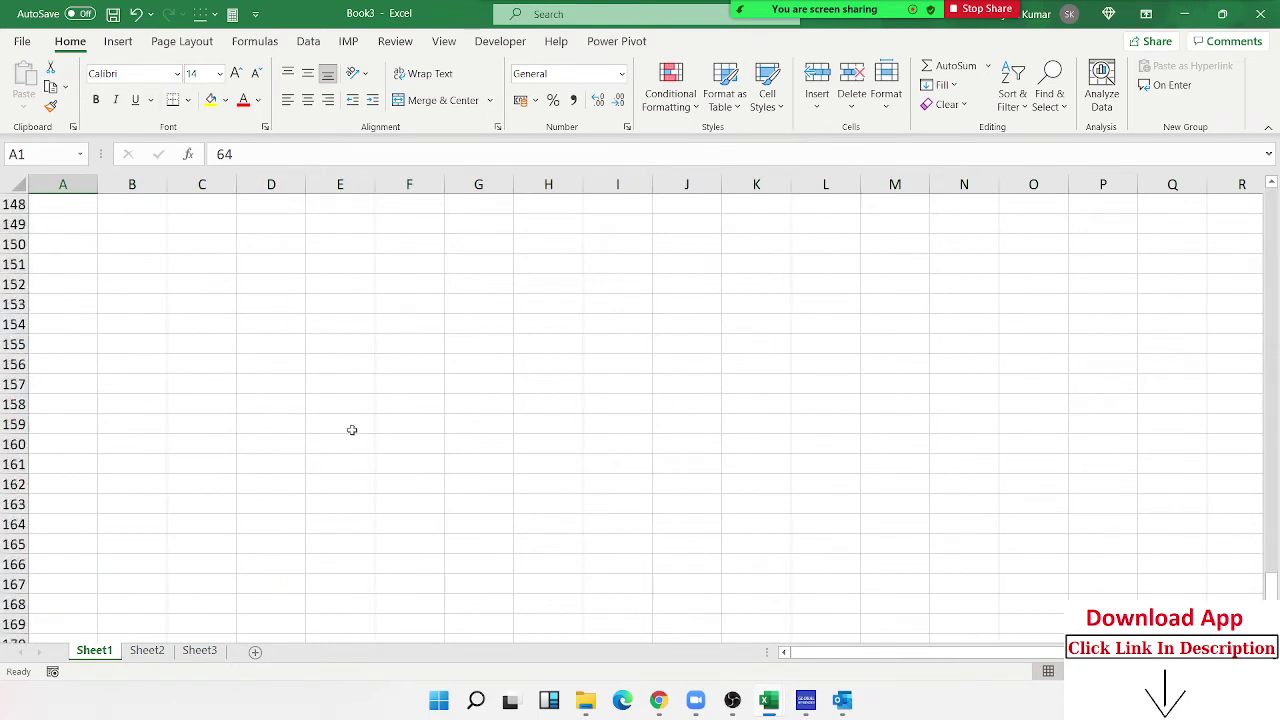
pyautogui.keyDown('shift'); pyautogui.click(840, 486); pyautogui.keyUp('shift')
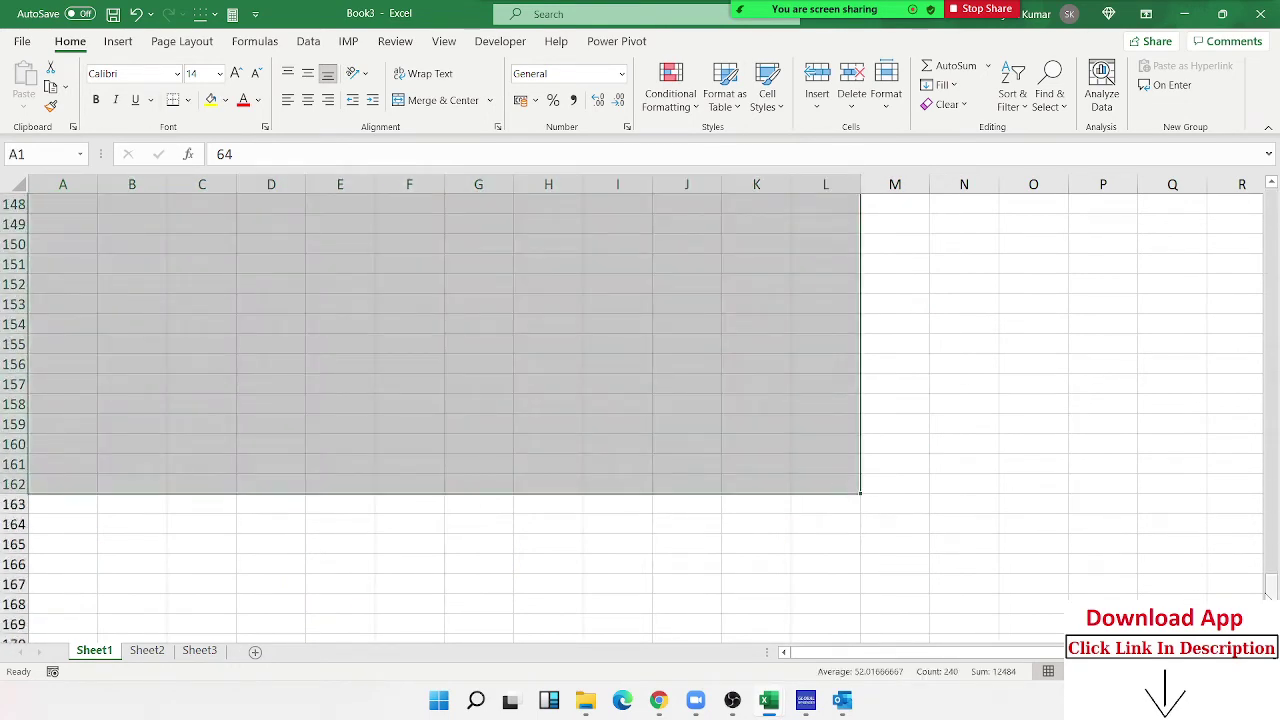
pyautogui.scroll(1, 1270, 586)
pyautogui.scroll(20, 1270, 289)
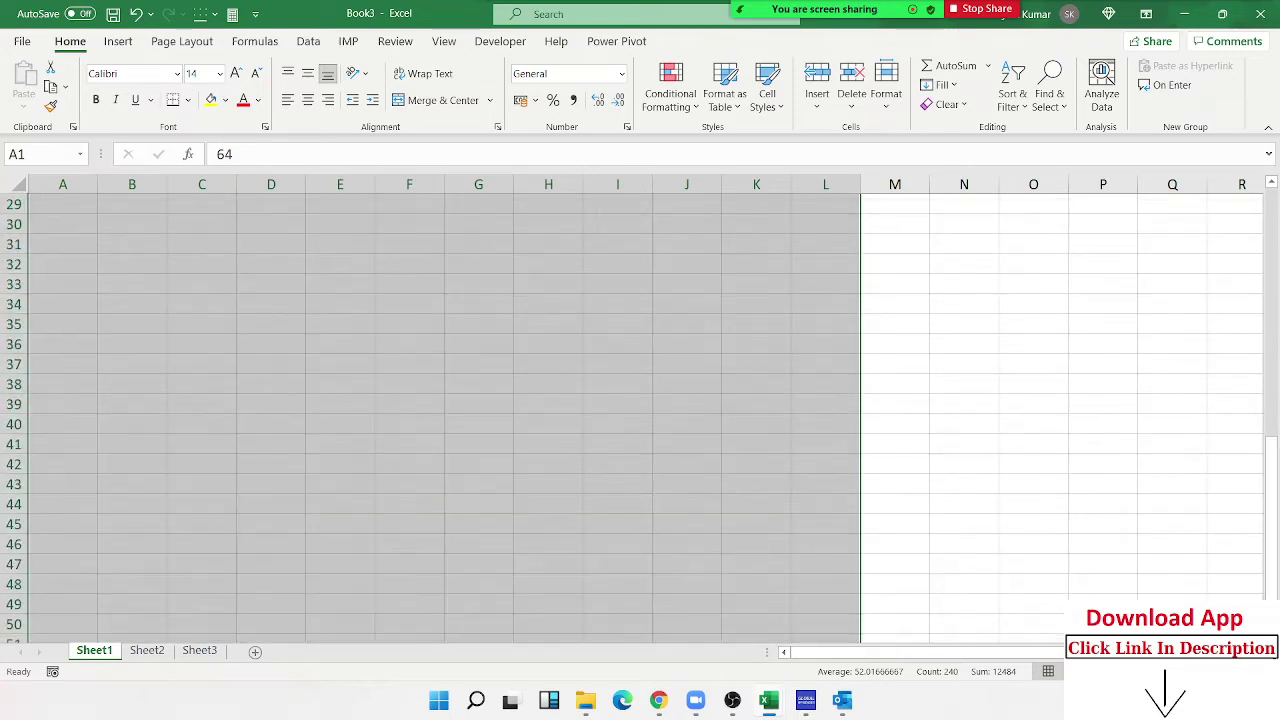
pyautogui.scroll(3, 1268, 295)
pyautogui.scroll(6, 1262, 305)
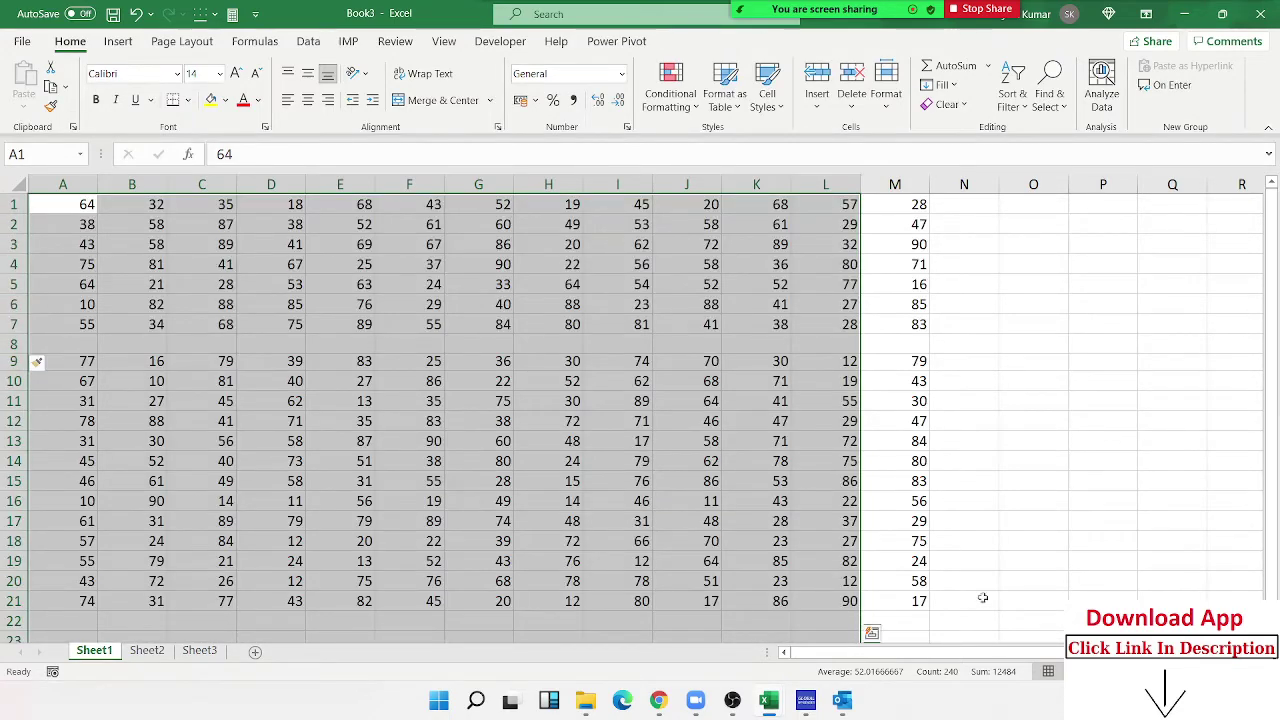
pyautogui.click(918, 597)
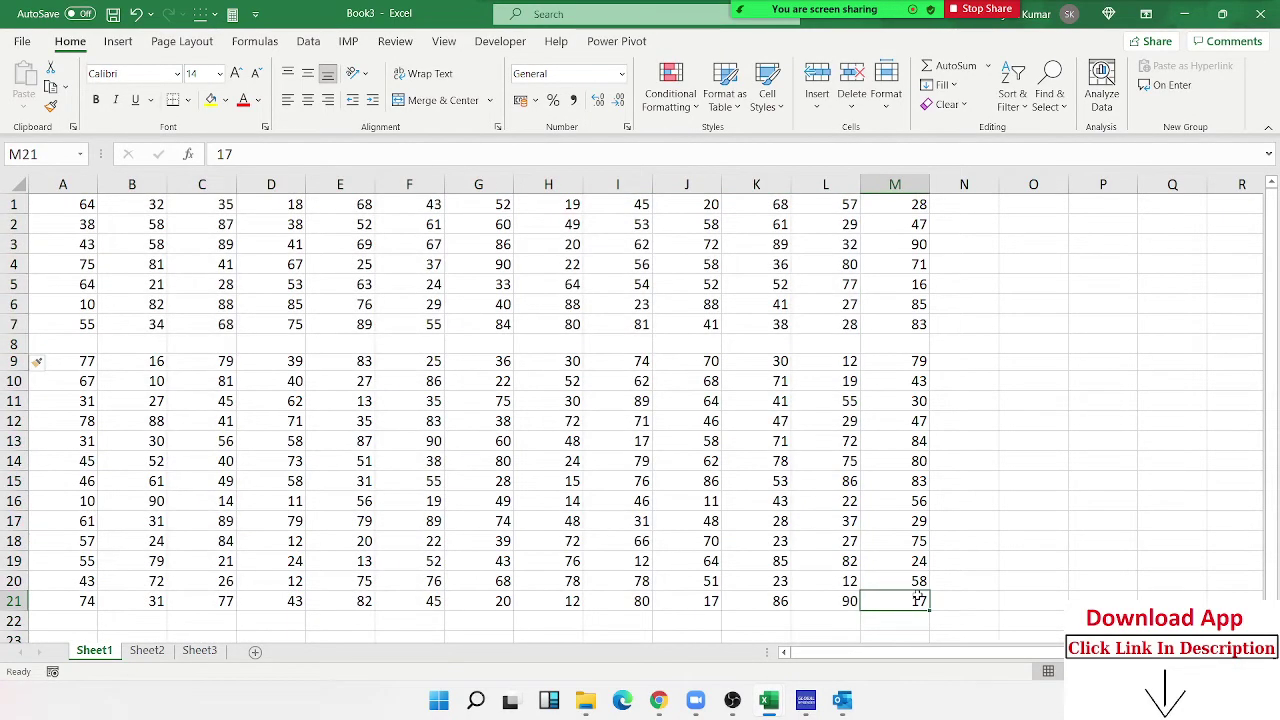
pyautogui.hotkey('ctrl', 'shift', 'Home')
pyautogui.click(920, 600)
pyautogui.hotkey('ctrl', 'shift', 'Home')
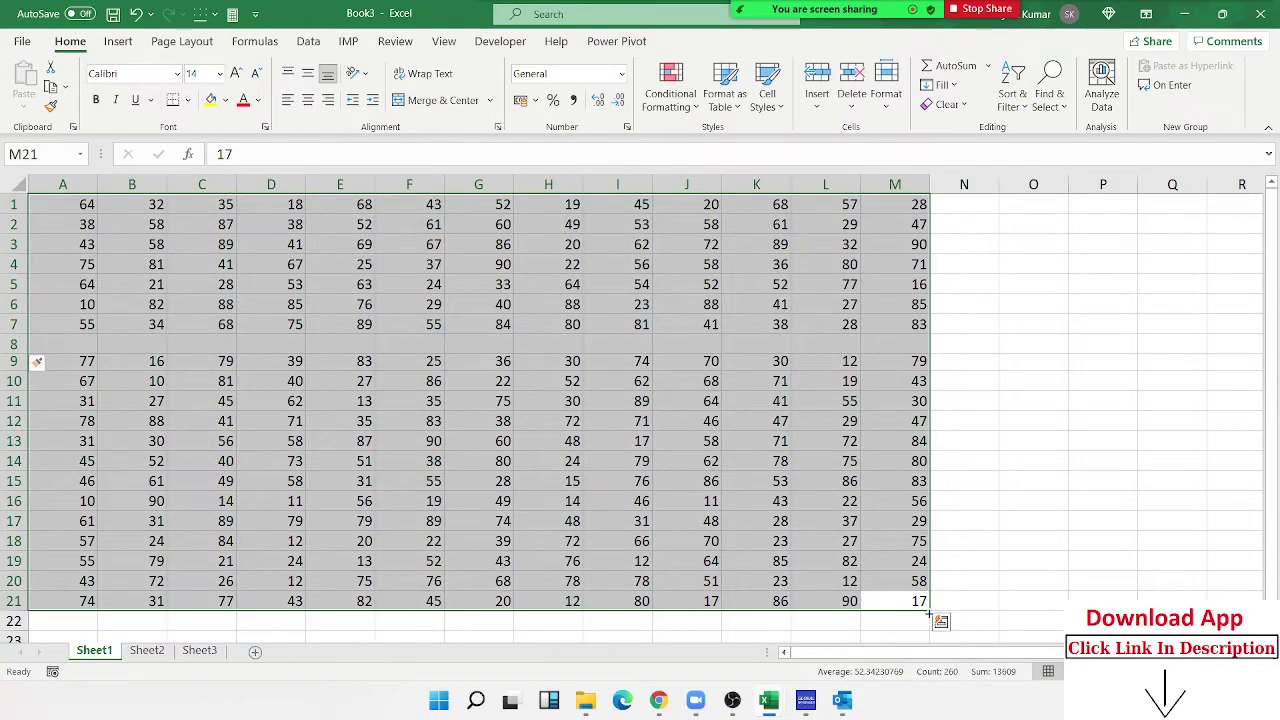
pyautogui.click(922, 605)
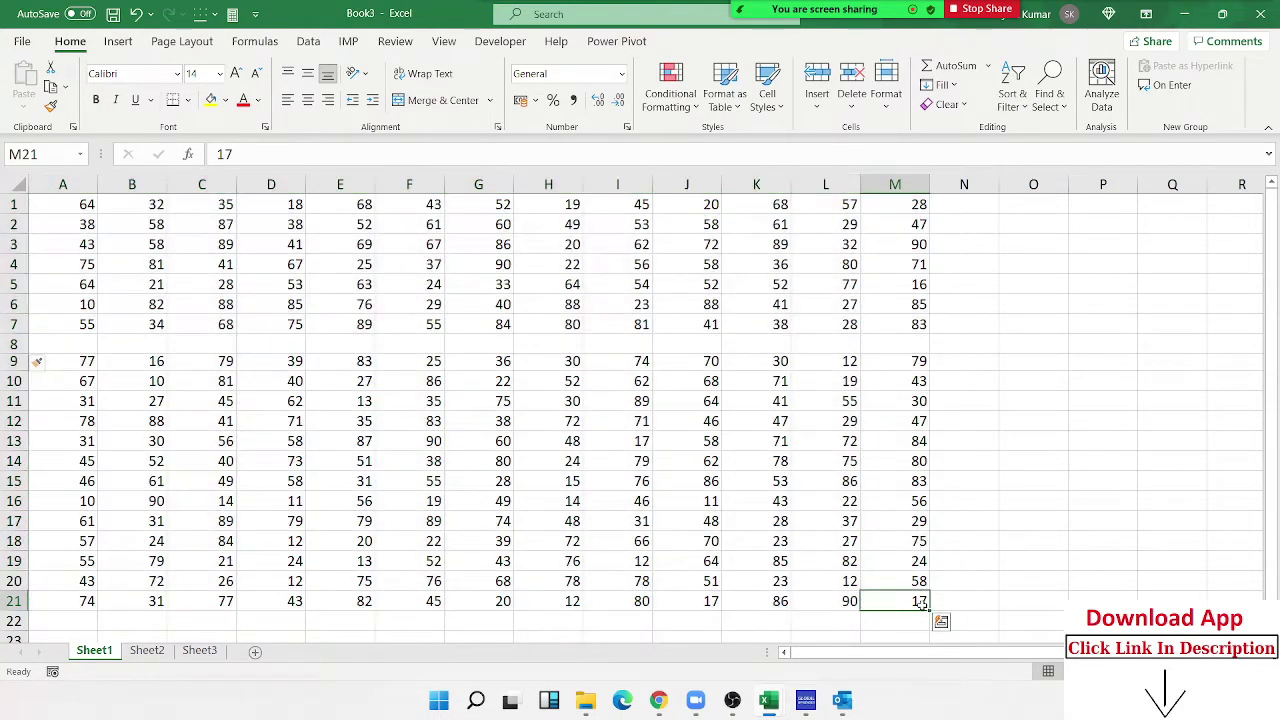
pyautogui.scroll(-2, 998, 601)
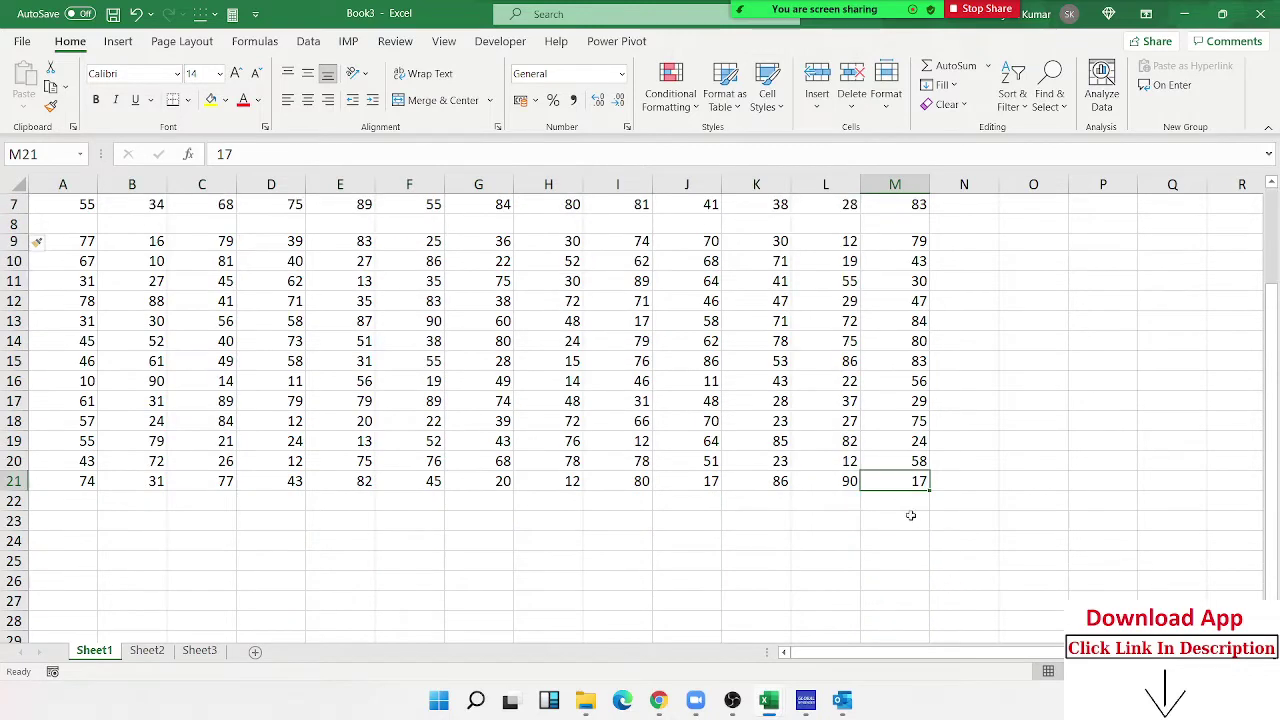
# Step: Select the whole number grid with Ctrl+Shift+Home from M21 and Ctrl+A from A1 and M21
pyautogui.click(908, 518)
pyautogui.click(921, 482)
pyautogui.hotkey('ctrl', 'shift', 'Home')
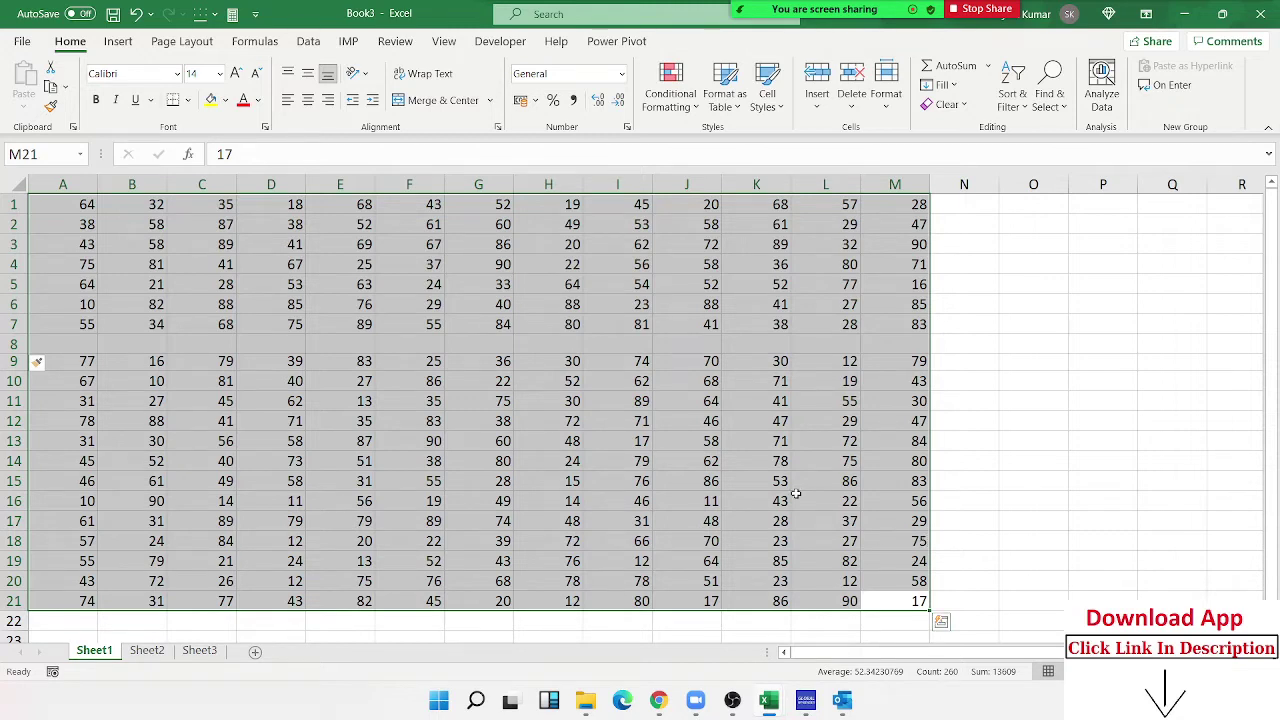
pyautogui.click(58, 198)
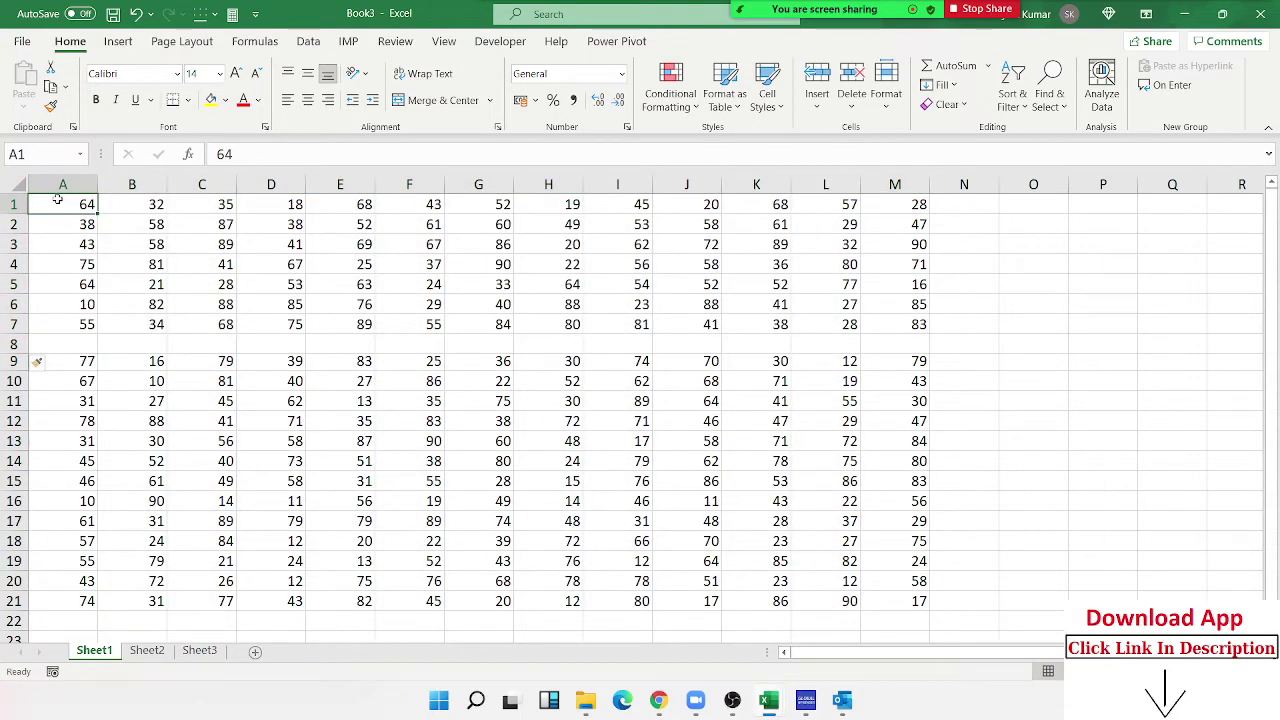
pyautogui.hotkey('ctrl', 'a')
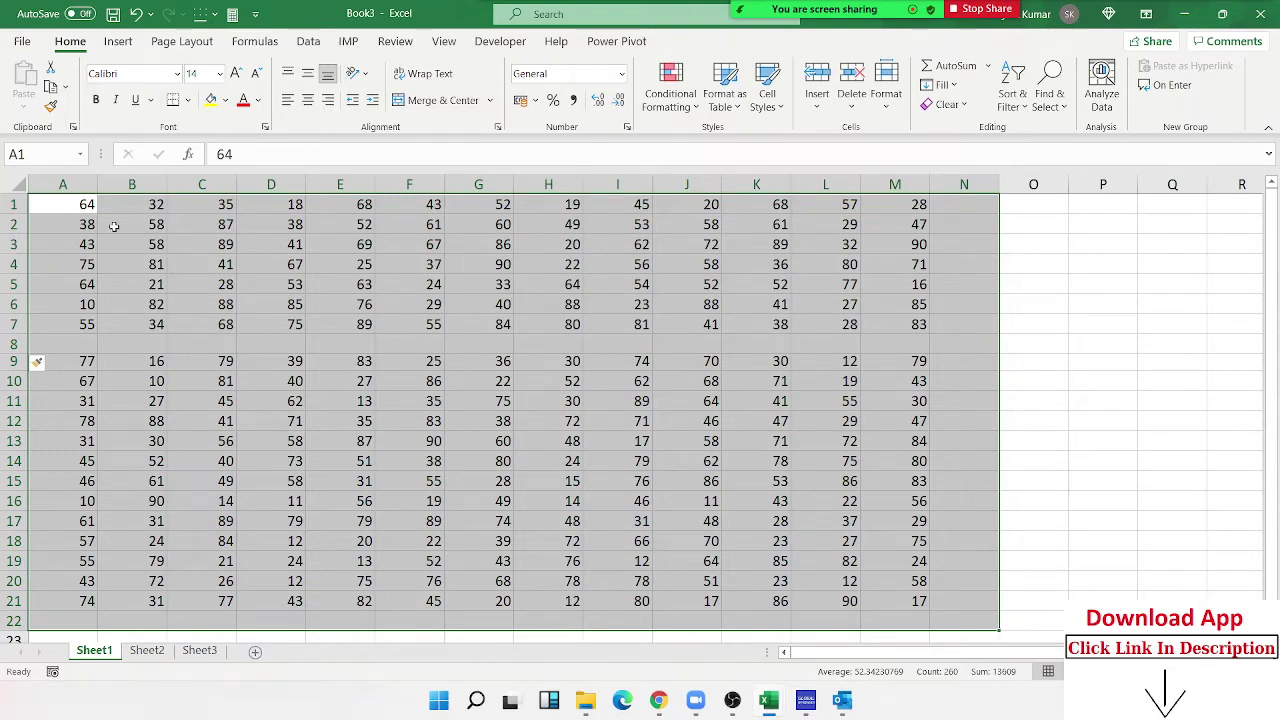
pyautogui.click(918, 598)
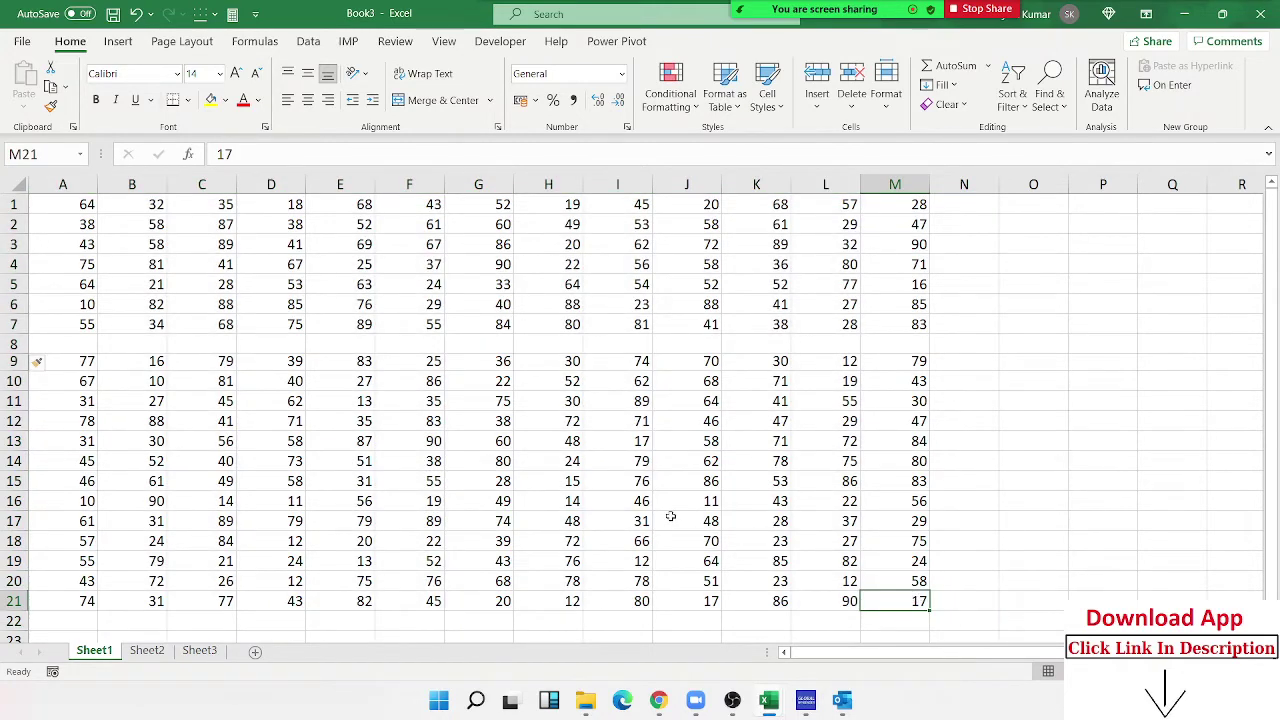
pyautogui.hotkey('ctrl', 'a')
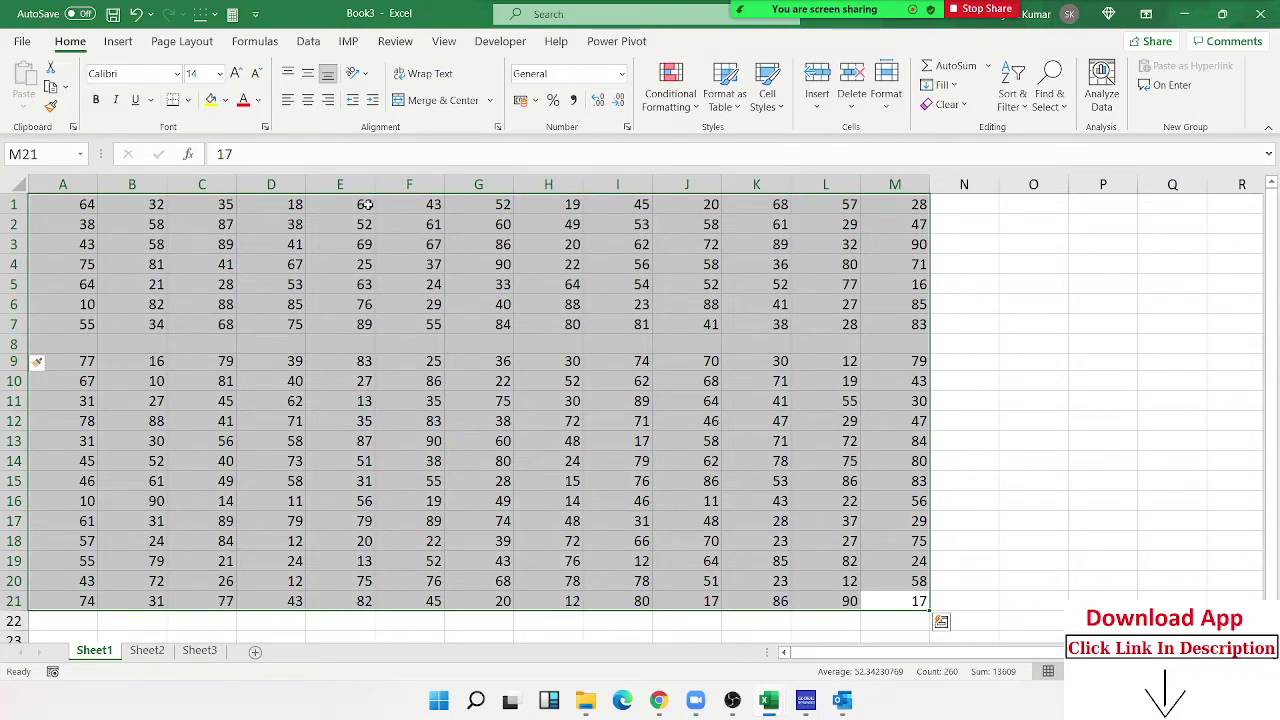
pyautogui.click(64, 206)
pyautogui.hotkey('ctrl', 'a')
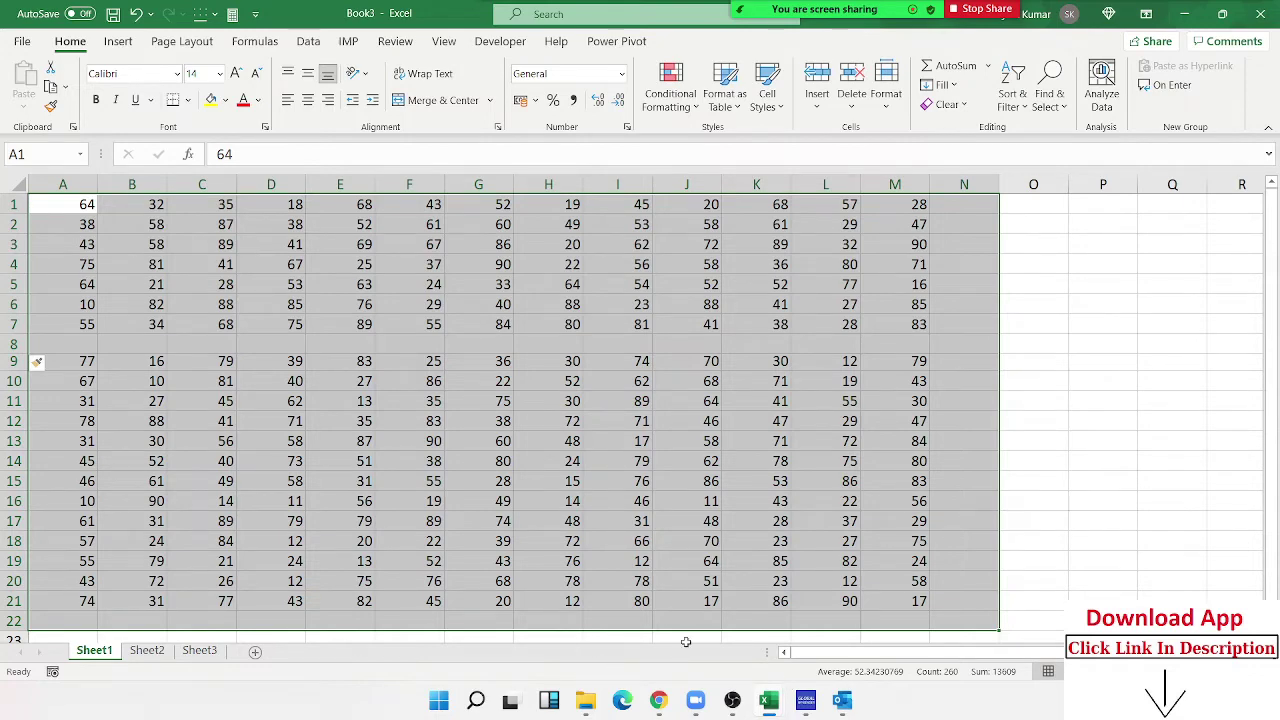
# Step: Insert four blank rows above the grid at row 1
pyautogui.click(760, 511)
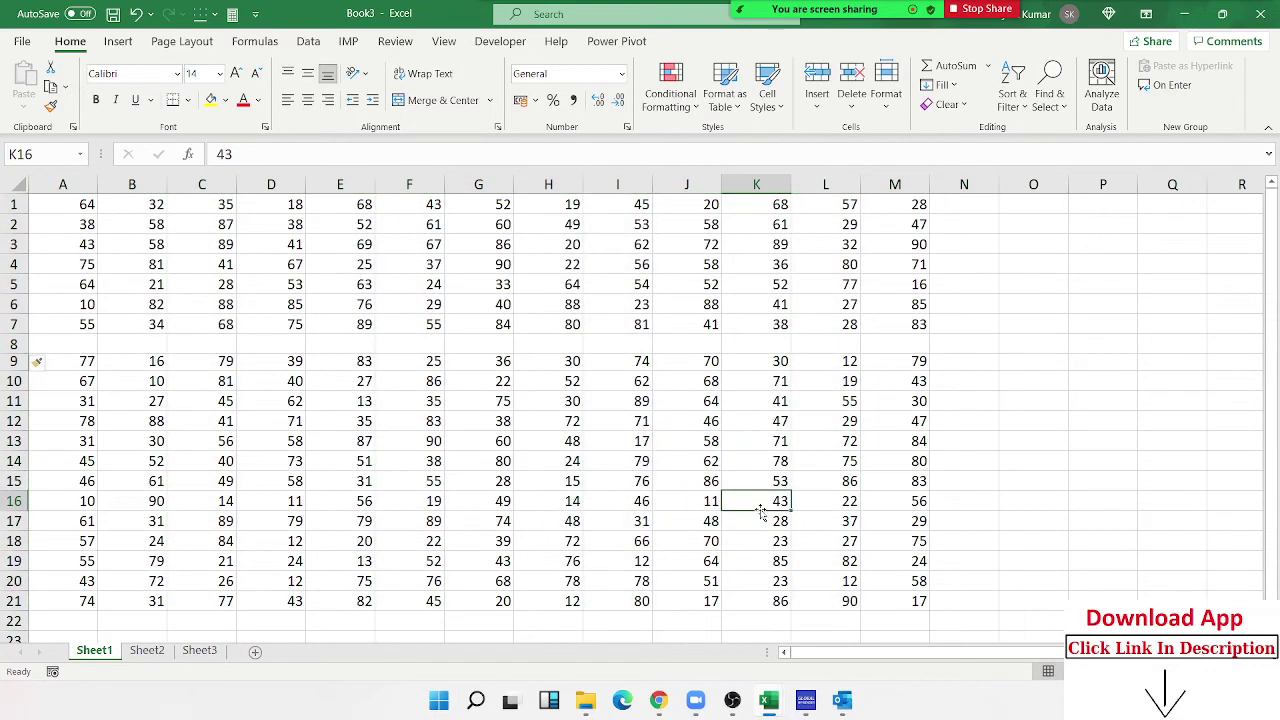
pyautogui.click(13, 204)
pyautogui.hotkey('ctrl', '+')
pyautogui.hotkey('ctrl', '+')
pyautogui.hotkey('ctrl', '+')
pyautogui.hotkey('ctrl', '+')
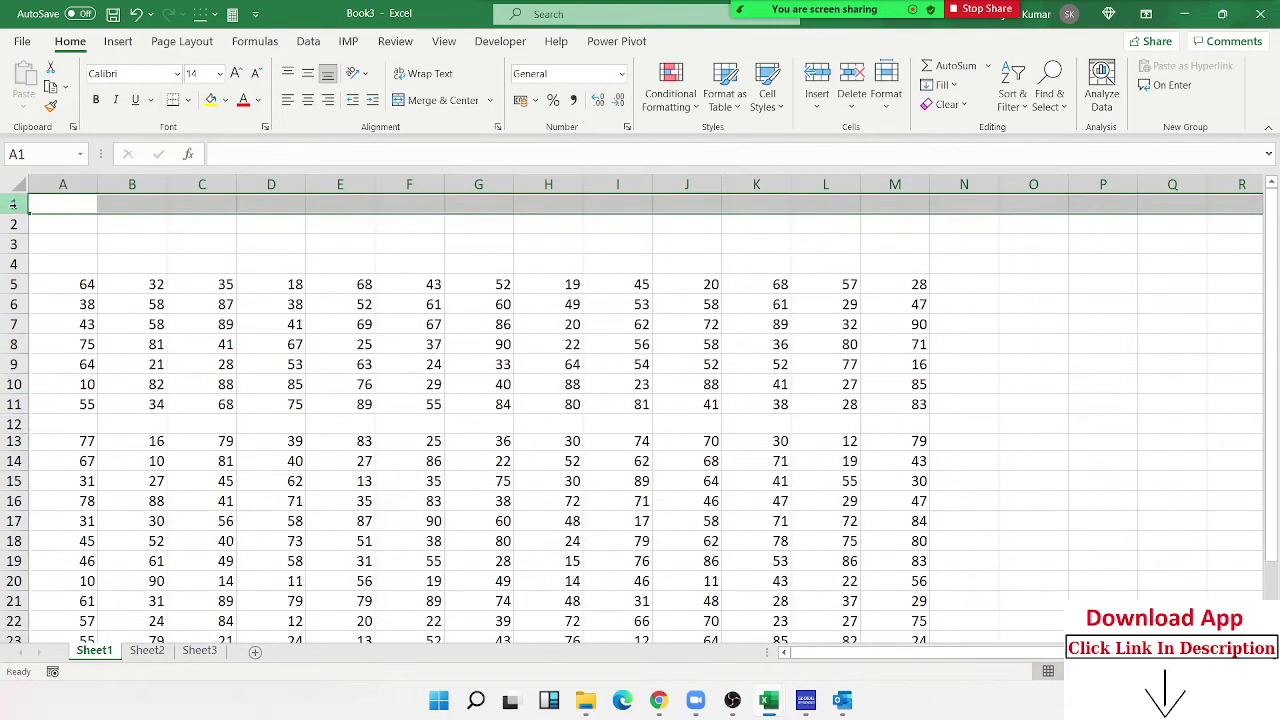
# Step: Select the shifted data from M25 back to A1, then from A1 with Ctrl+Shift+End
pyautogui.scroll(-3, 416, 492)
pyautogui.click(891, 501)
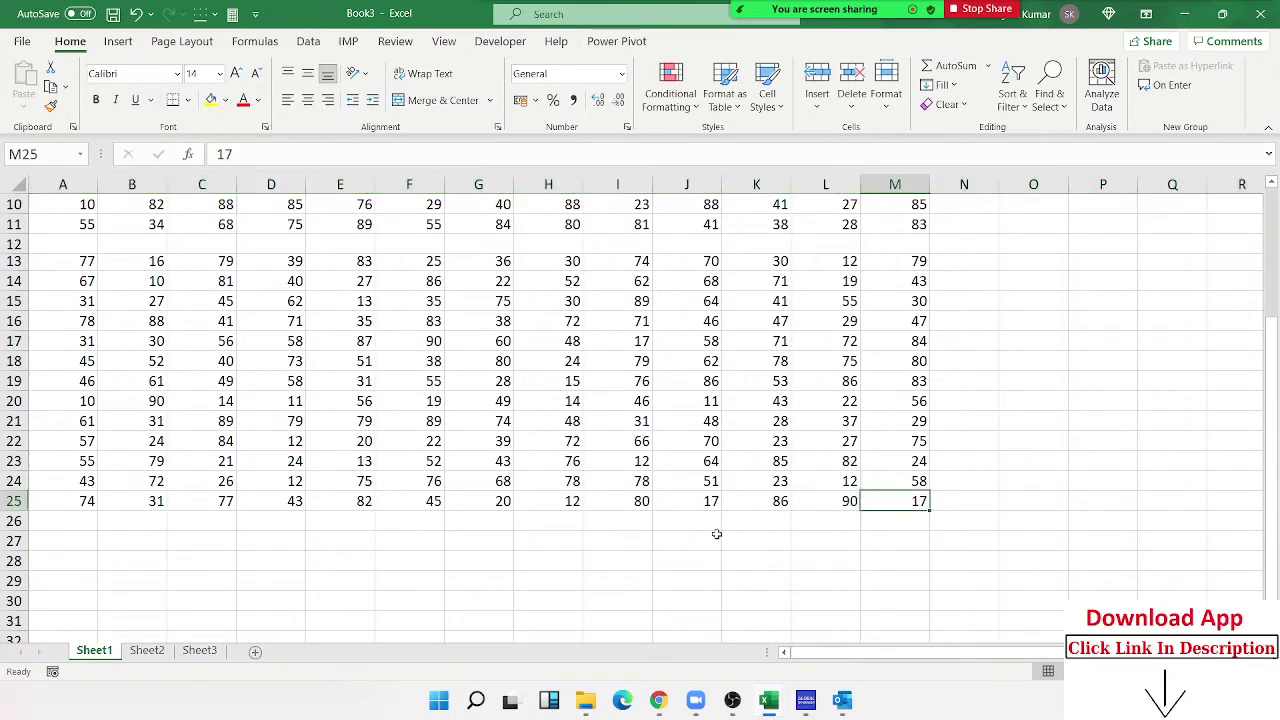
pyautogui.hotkey('ctrl', 'shift', 'Home')
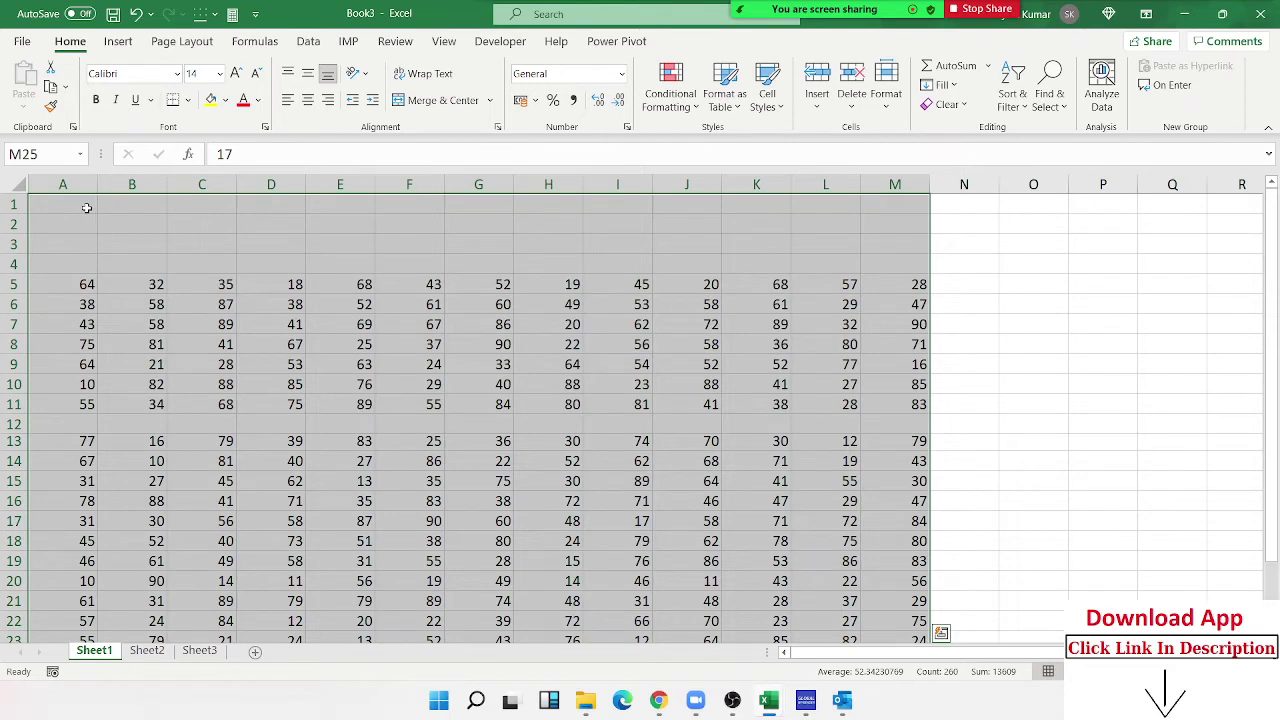
pyautogui.click(85, 207)
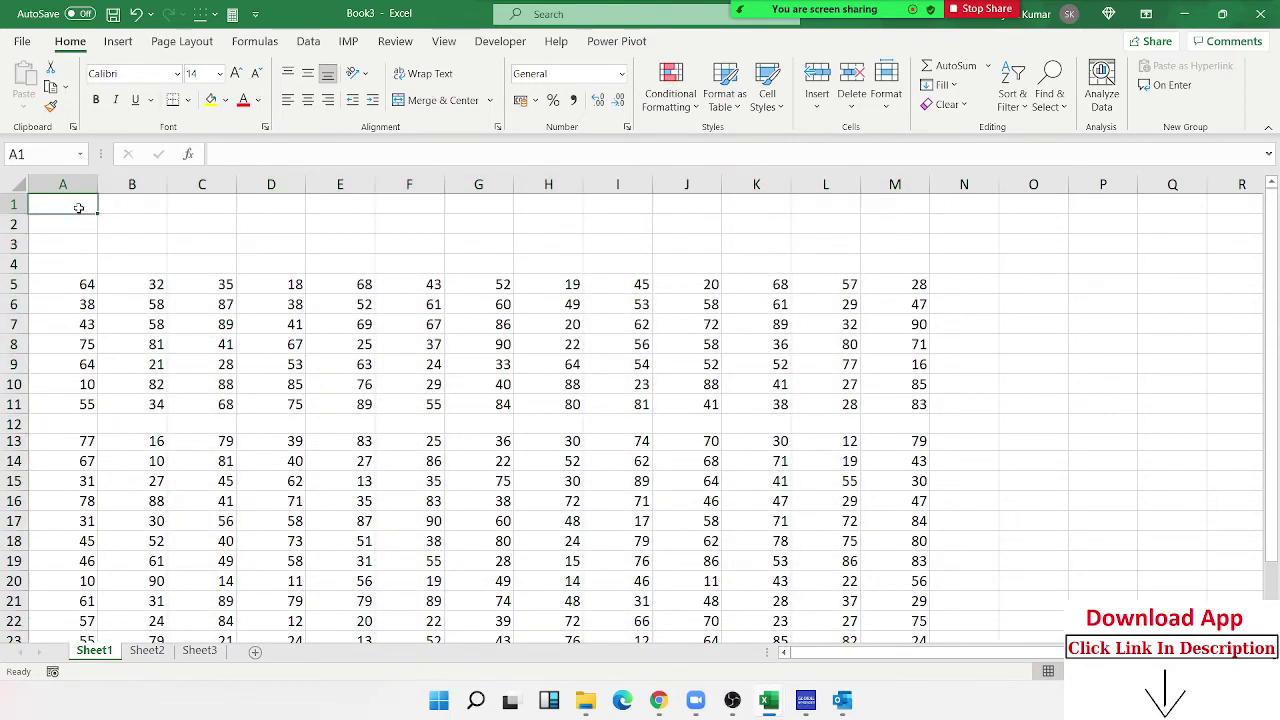
pyautogui.hotkey('ctrl', 'shift', 'End')
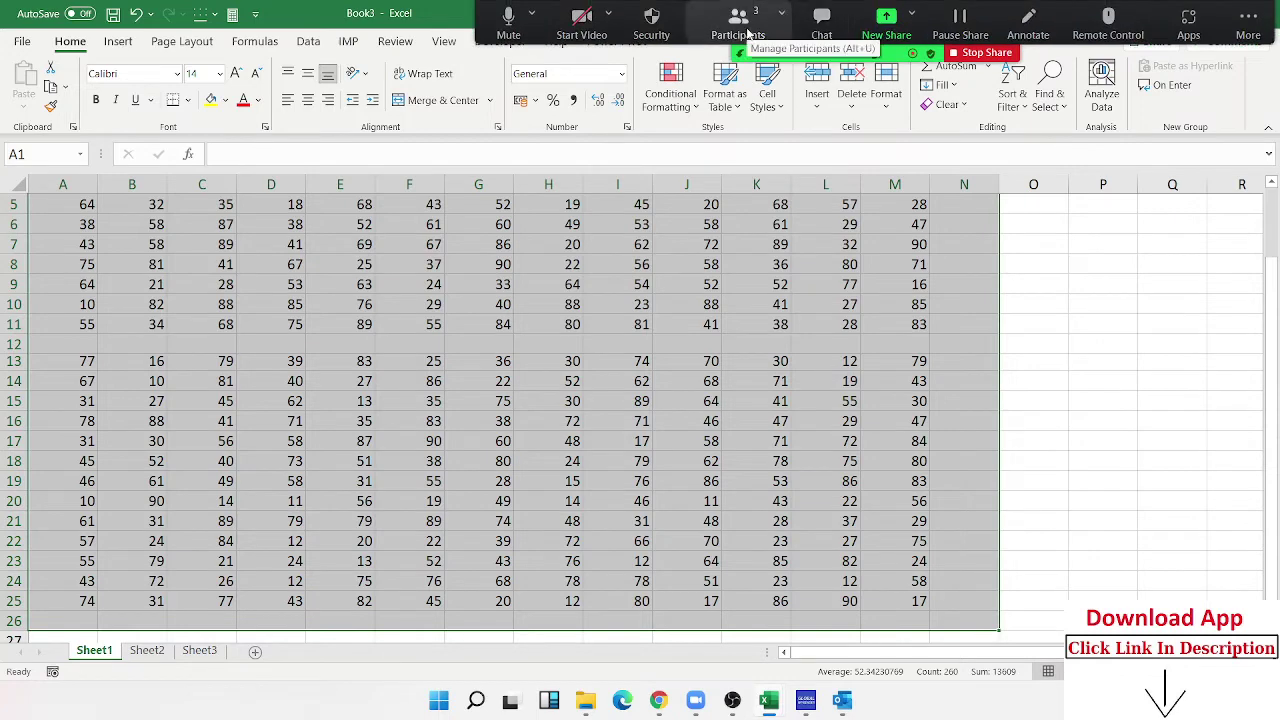
pyautogui.click(739, 25)
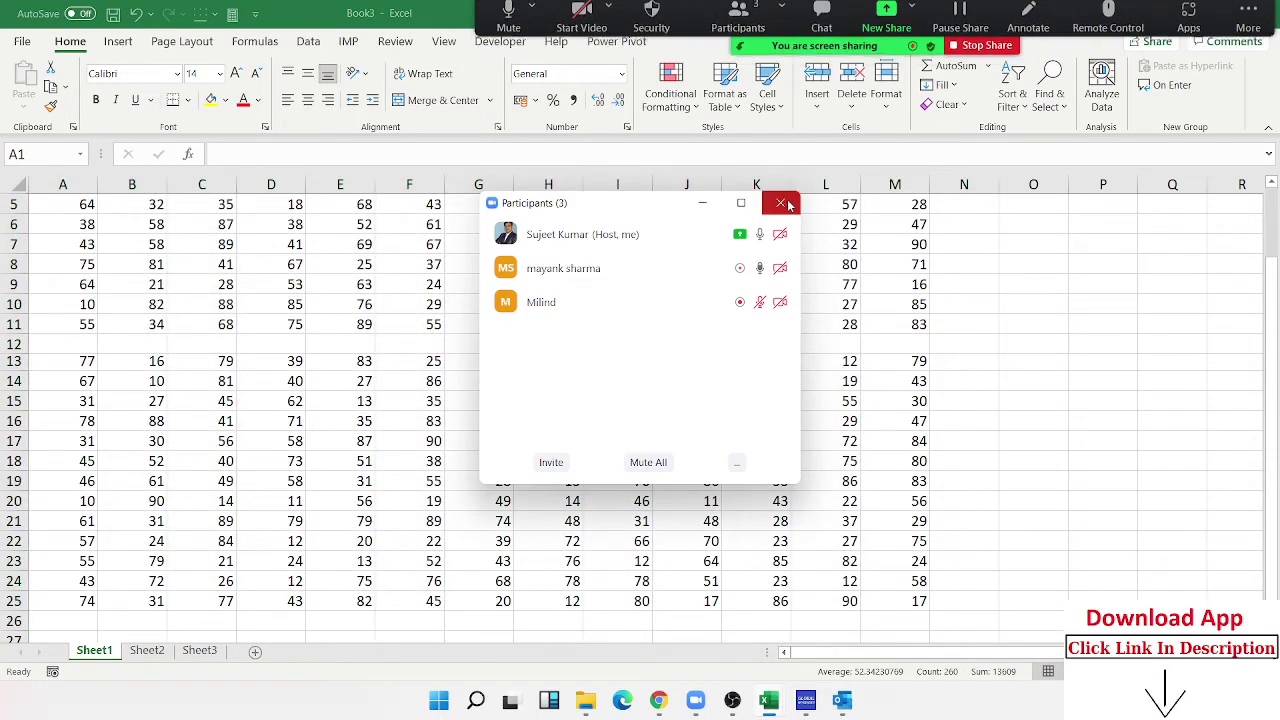
pyautogui.click(780, 203)
pyautogui.scroll(2, 606, 384)
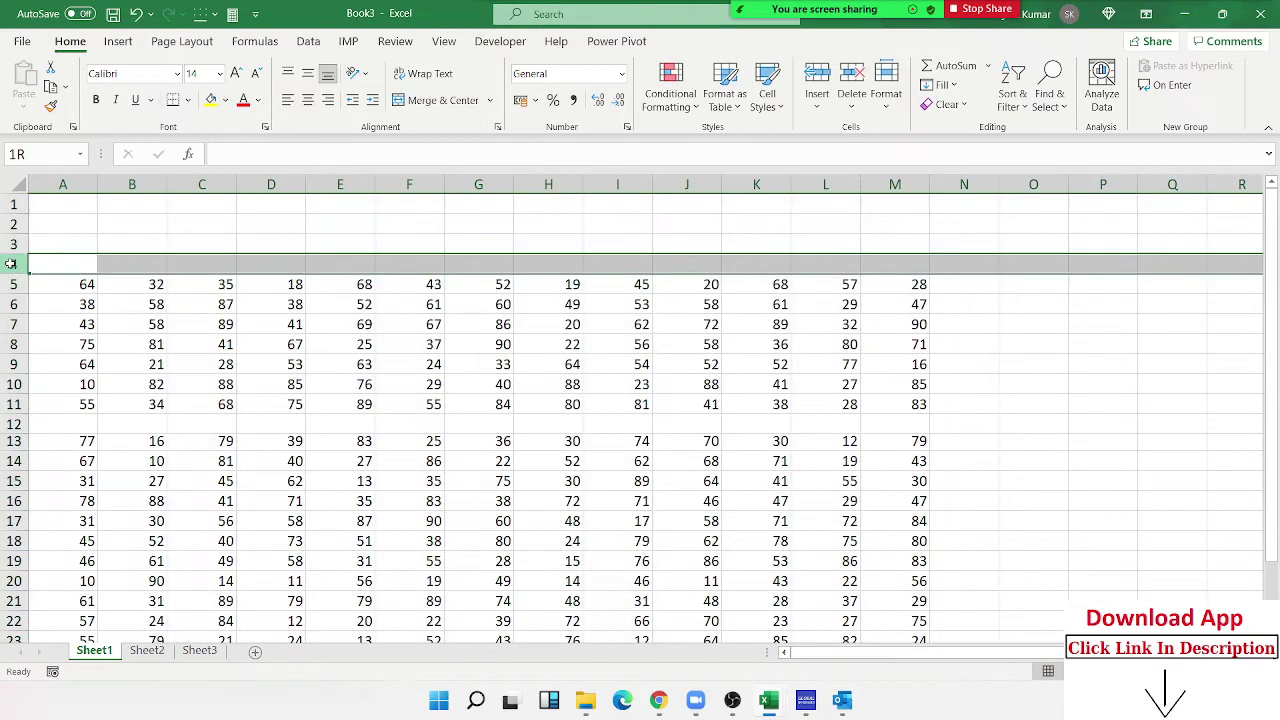
# Step: Delete the blank rows 1–4 and the empty row 8 so the grid is continuous
pyautogui.moveTo(12, 264); pyautogui.dragTo(25, 178)
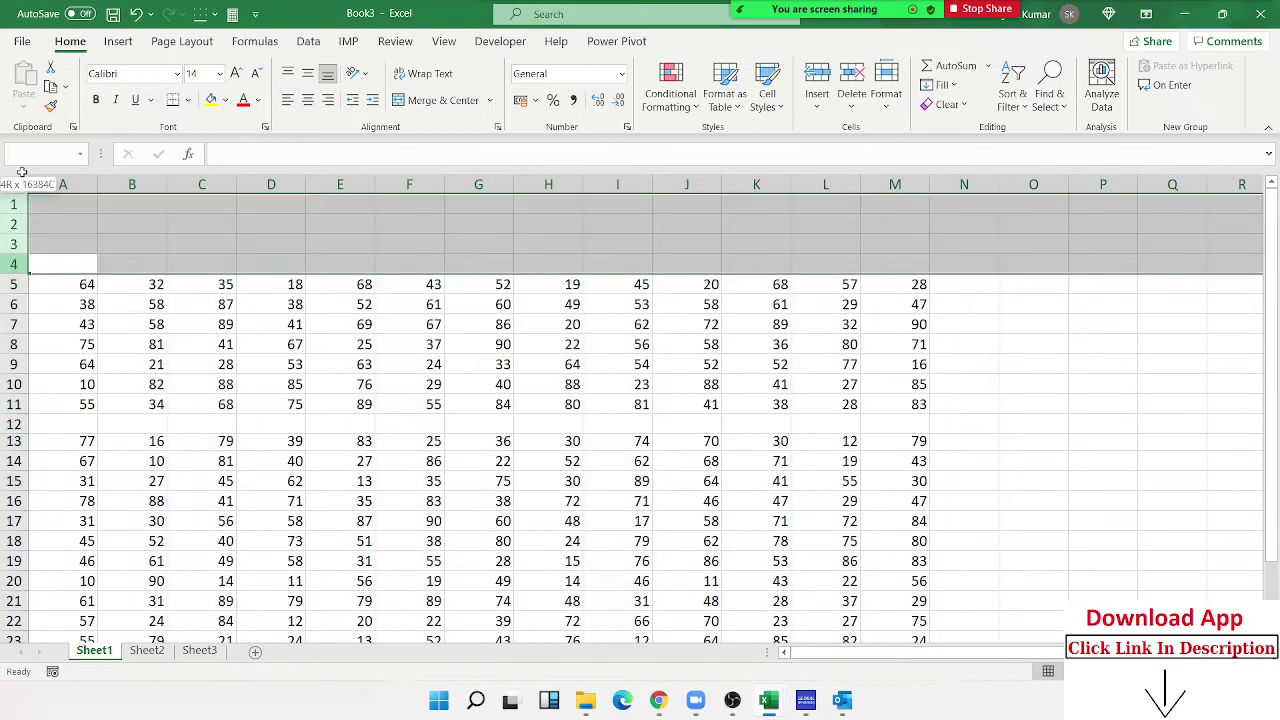
pyautogui.hotkey('ctrl', '-')
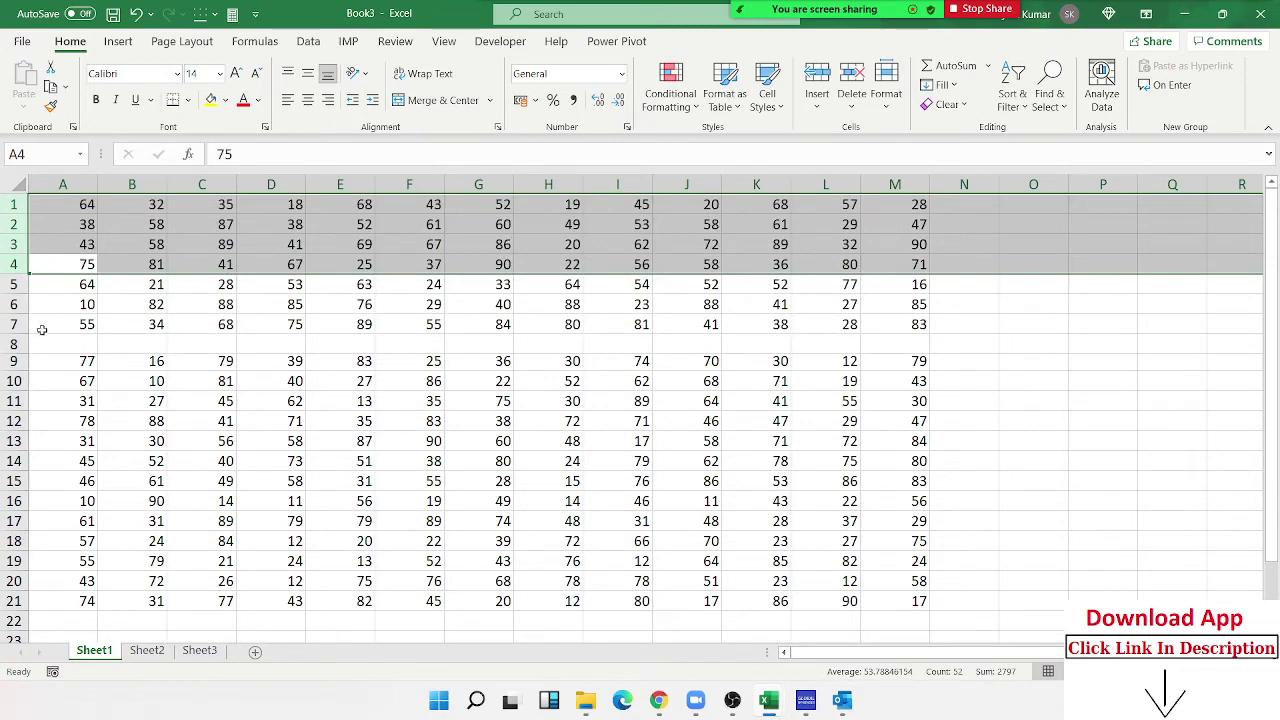
pyautogui.click(14, 344)
pyautogui.hotkey('ctrl', '-')
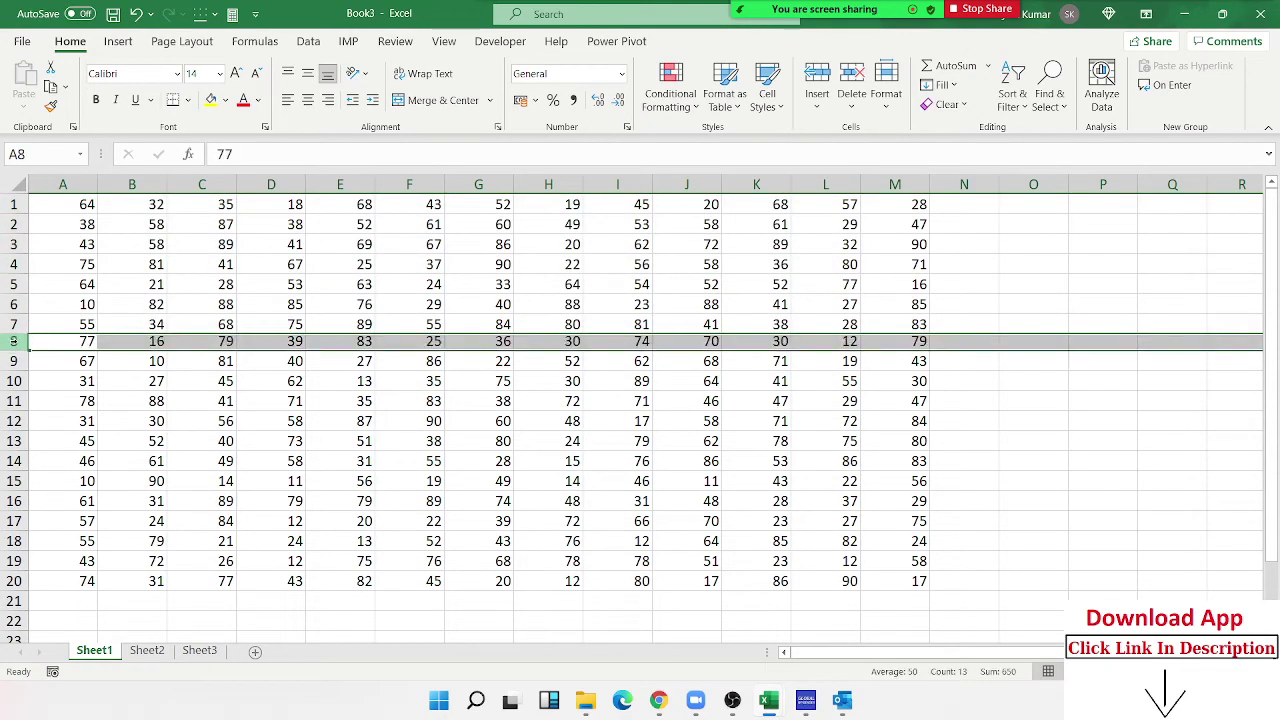
# Step: Copy column A's twenty values, A1:A20
pyautogui.click(118, 259)
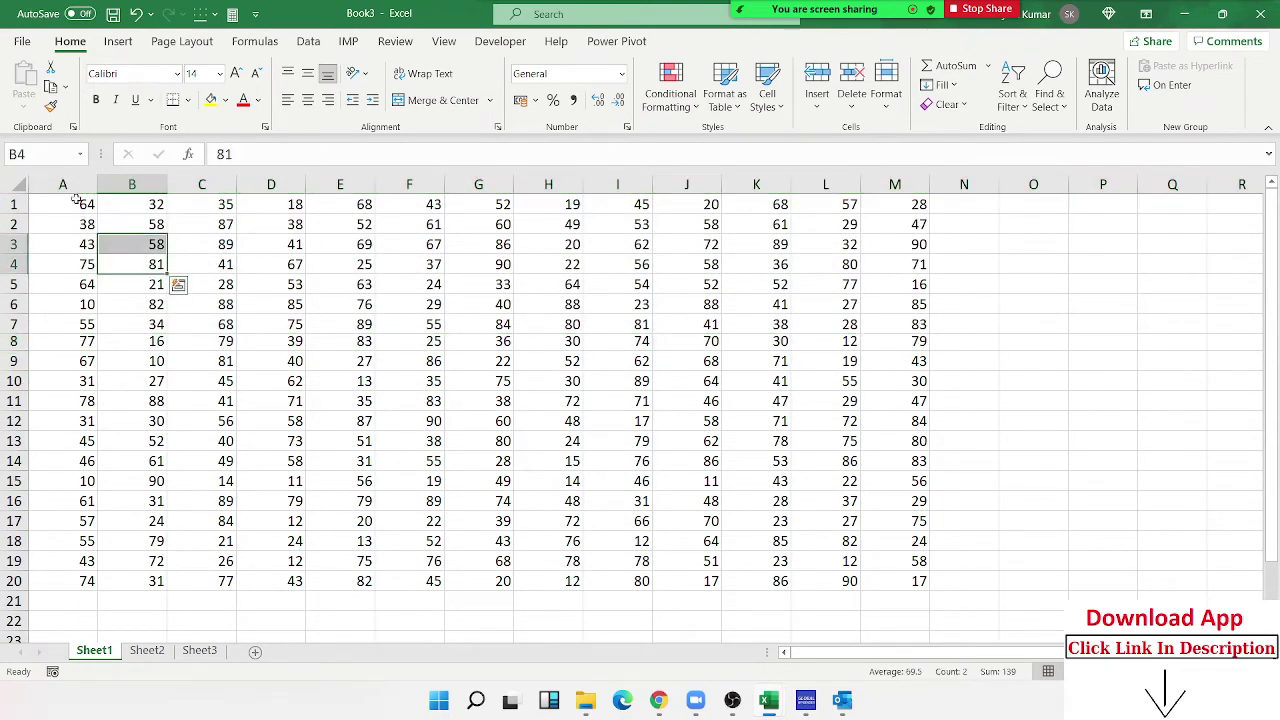
pyautogui.click(77, 206)
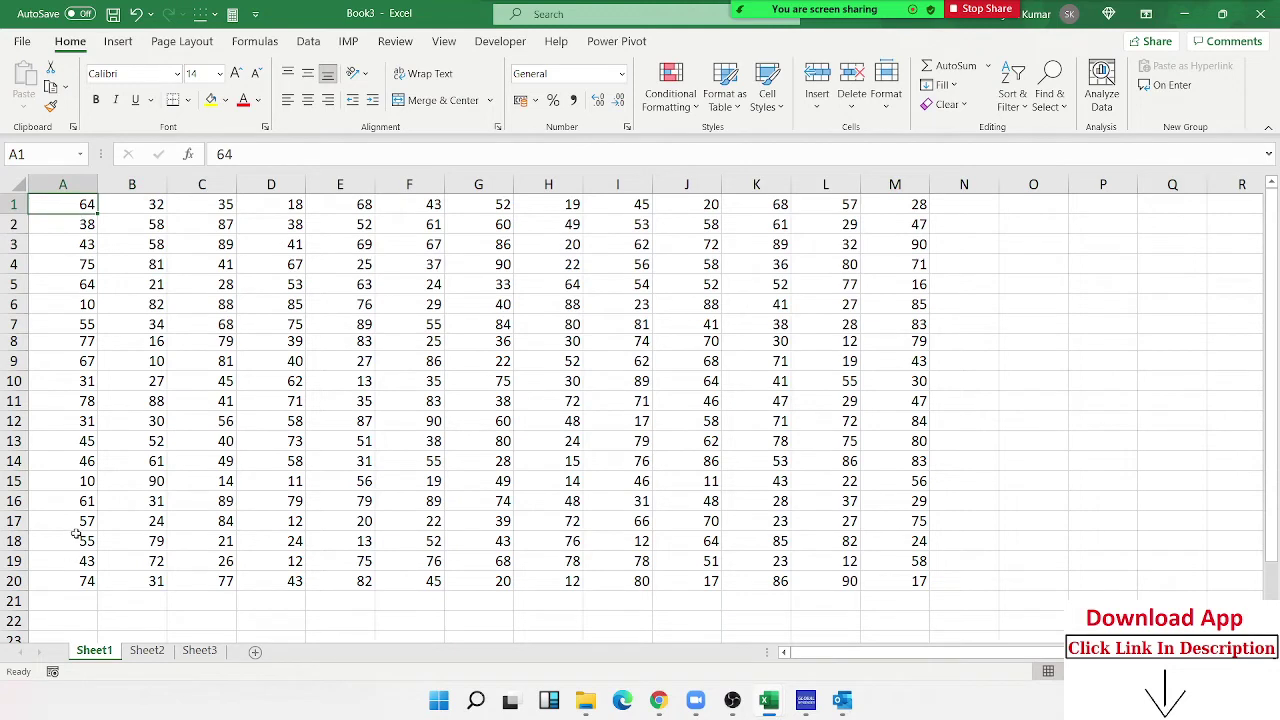
pyautogui.hotkey('ctrl', 'shift', 'Down')
pyautogui.hotkey('ctrl', 'c')
# Step: Paste the copied values into A21, A41 and A61, filling column A to A80
pyautogui.press('Down')
pyautogui.press('Down')
pyautogui.press('Down')
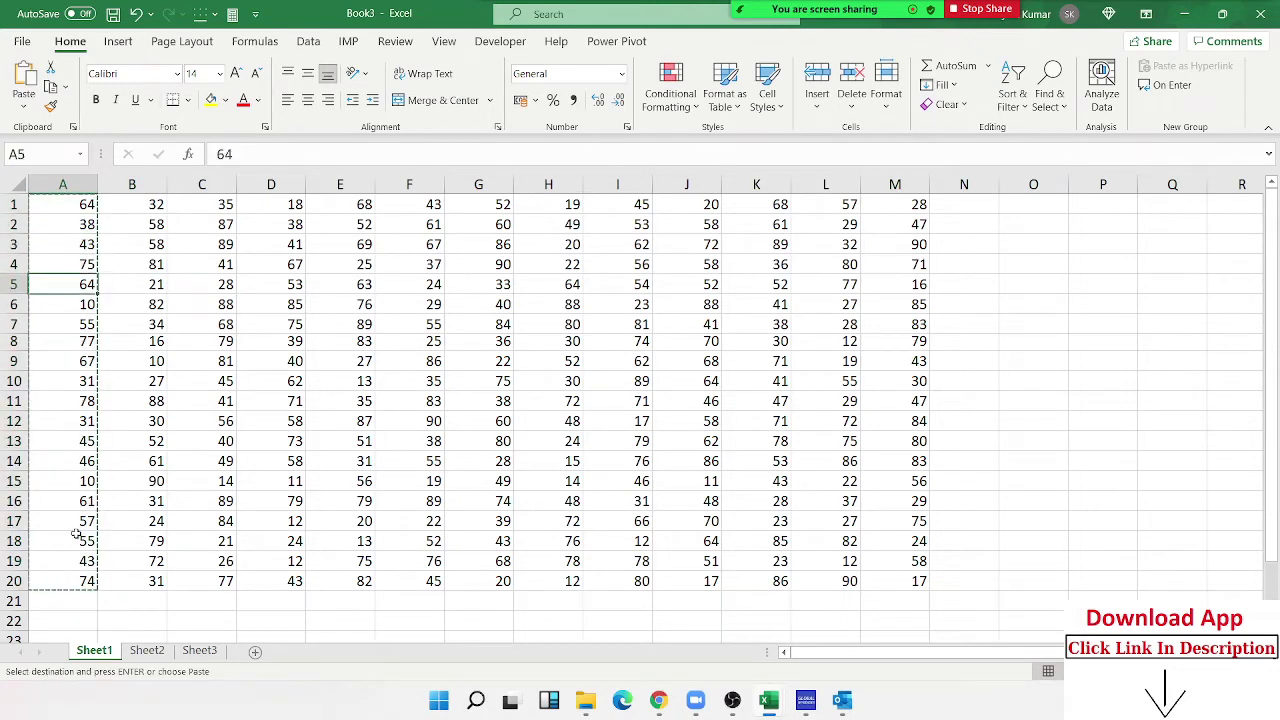
pyautogui.press('Down')
pyautogui.press('Down')
pyautogui.press('Down')
pyautogui.press('Down')
pyautogui.press('Down')
pyautogui.press('Down')
pyautogui.press('Down')
pyautogui.press('Down')
pyautogui.press('Down')
pyautogui.press('Down')
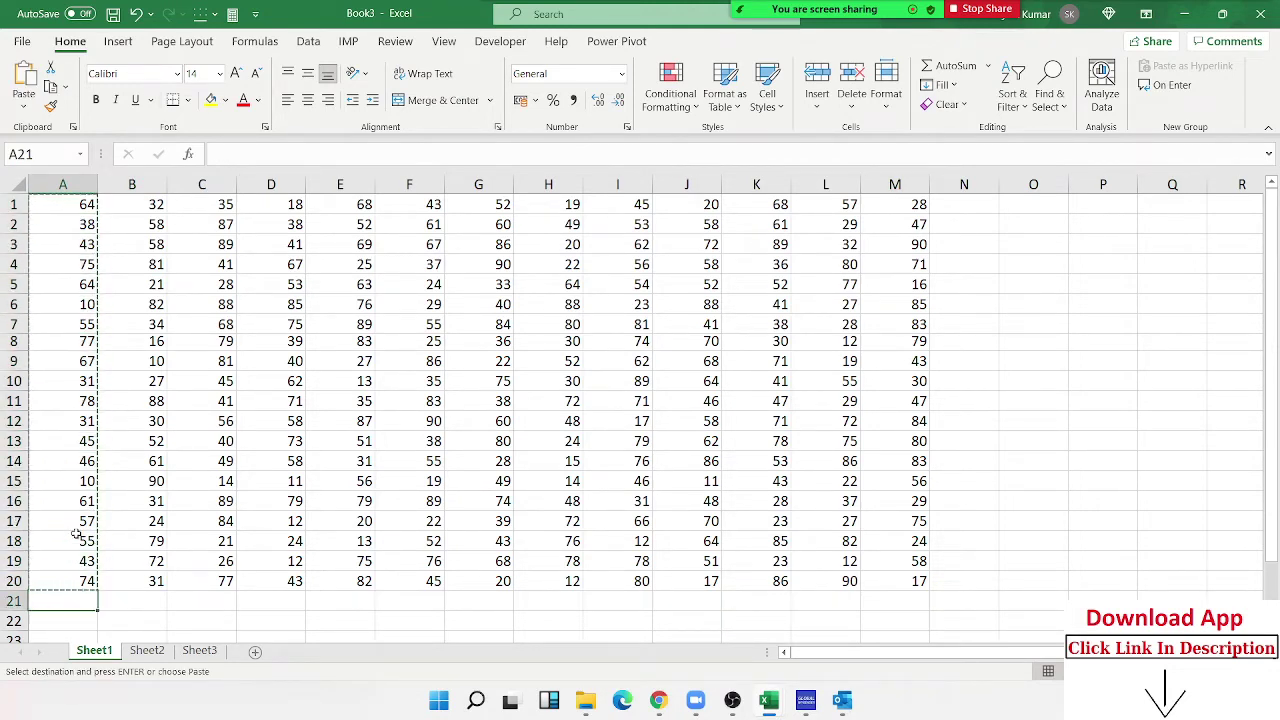
pyautogui.hotkey('ctrl', 'v')
pyautogui.hotkey('ctrl', 'Down')
pyautogui.press('Down')
pyautogui.hotkey('ctrl', 'v')
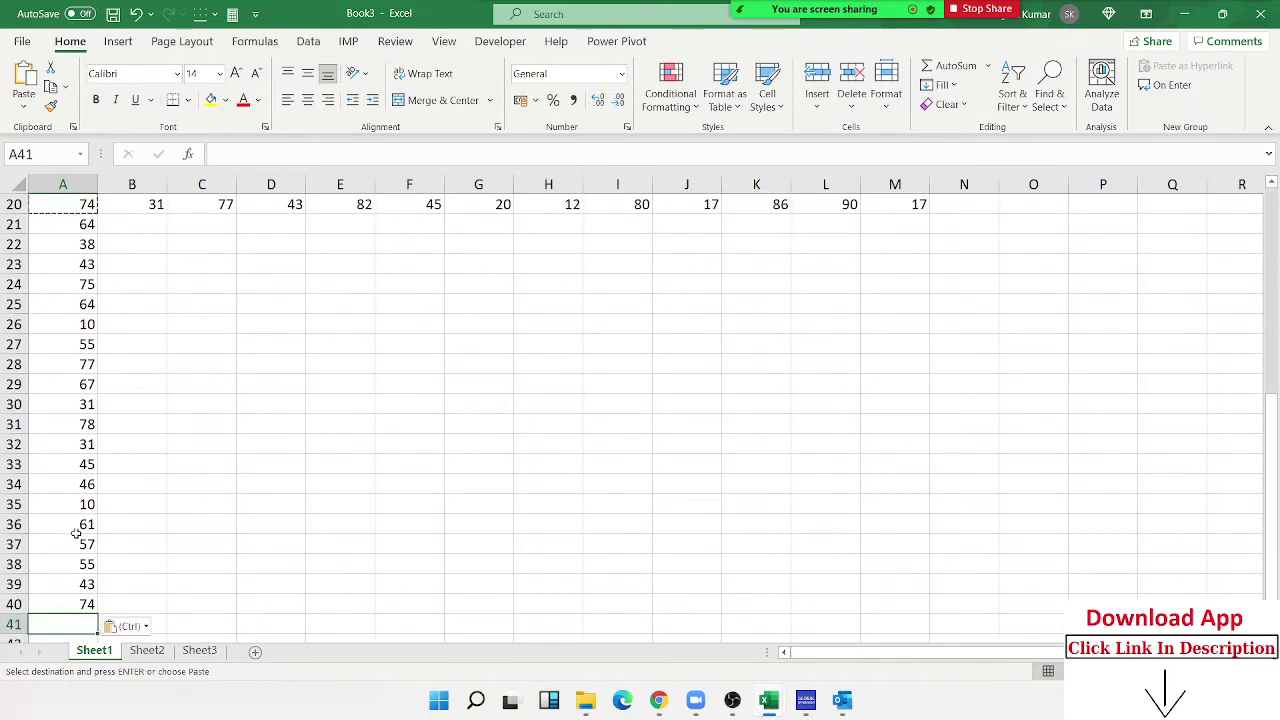
pyautogui.hotkey('ctrl', 'Down')
pyautogui.press('Down')
pyautogui.hotkey('ctrl', 'v')
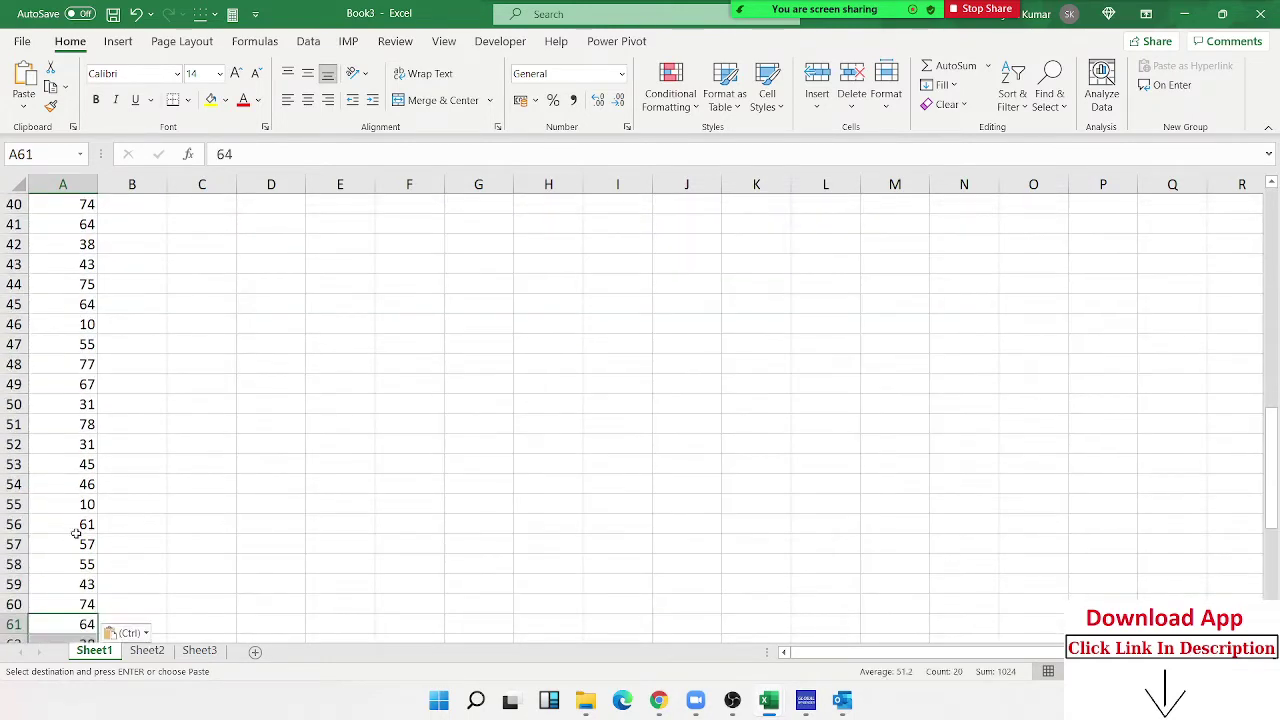
pyautogui.press('Down')
pyautogui.press('Down')
pyautogui.hotkey('ctrl', 'Down')
# Step: Clear the copy marquee and check column A runs from A1 to A80 with Ctrl+Down/Up
pyautogui.hotkey('ctrl', 'Home')
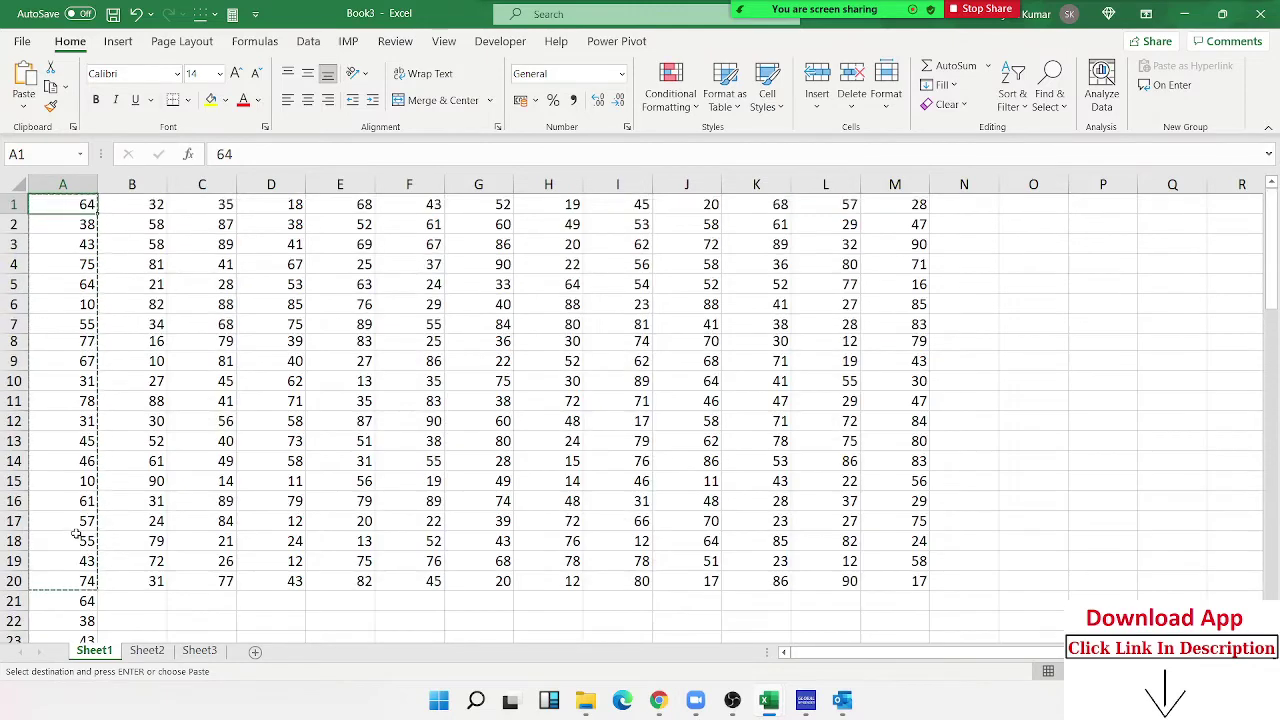
pyautogui.press('Escape')
pyautogui.hotkey('ctrl', 'Down')
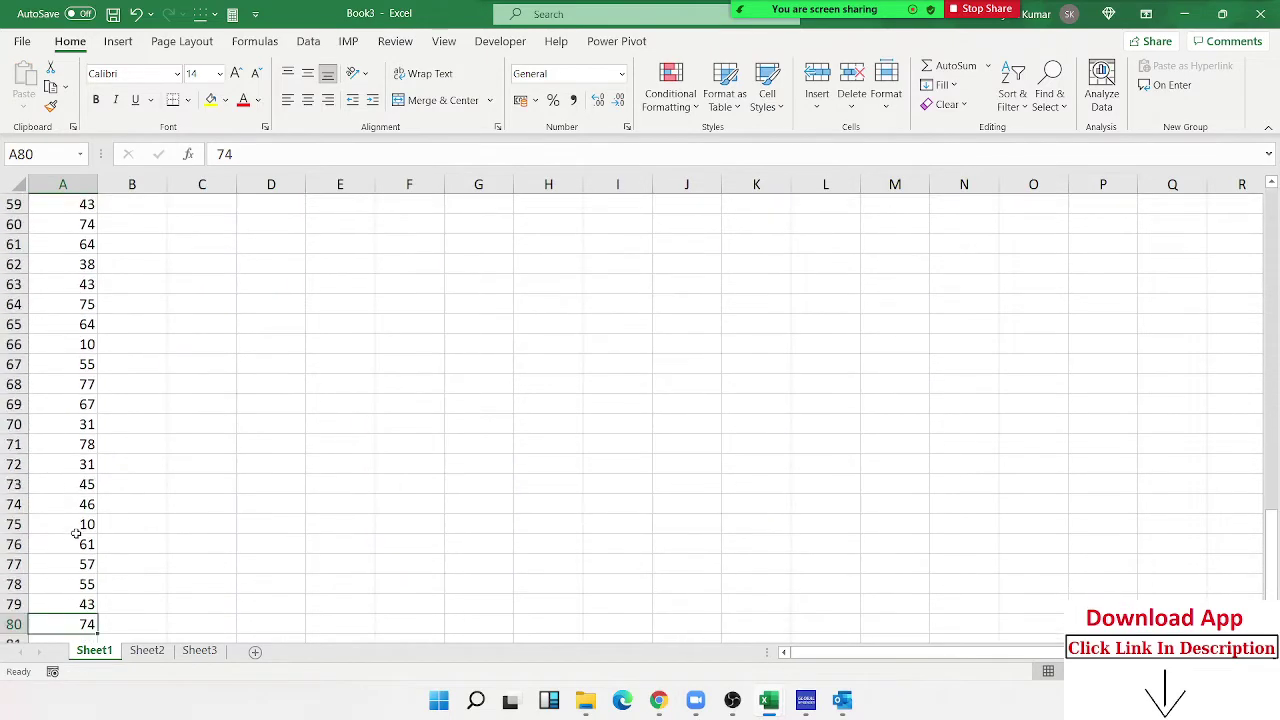
pyautogui.hotkey('ctrl', 'Up')
pyautogui.hotkey('ctrl', 'Down')
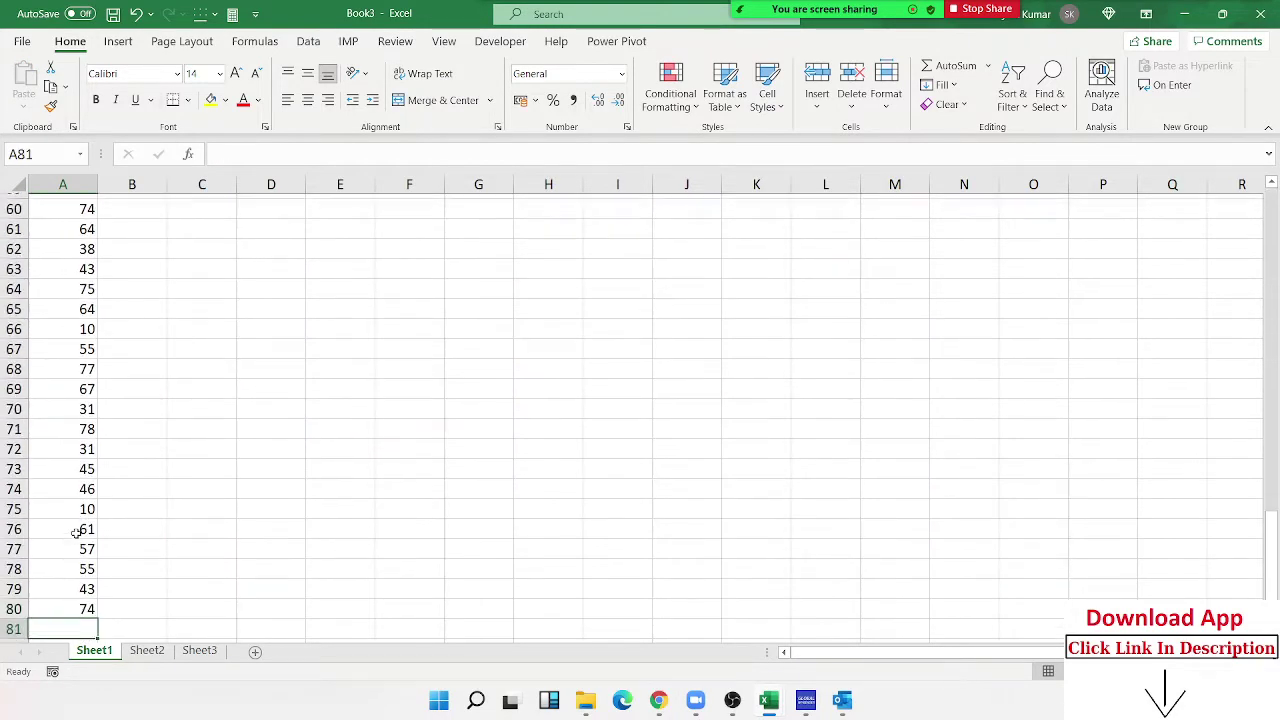
pyautogui.hotkey('ctrl', 'Up')
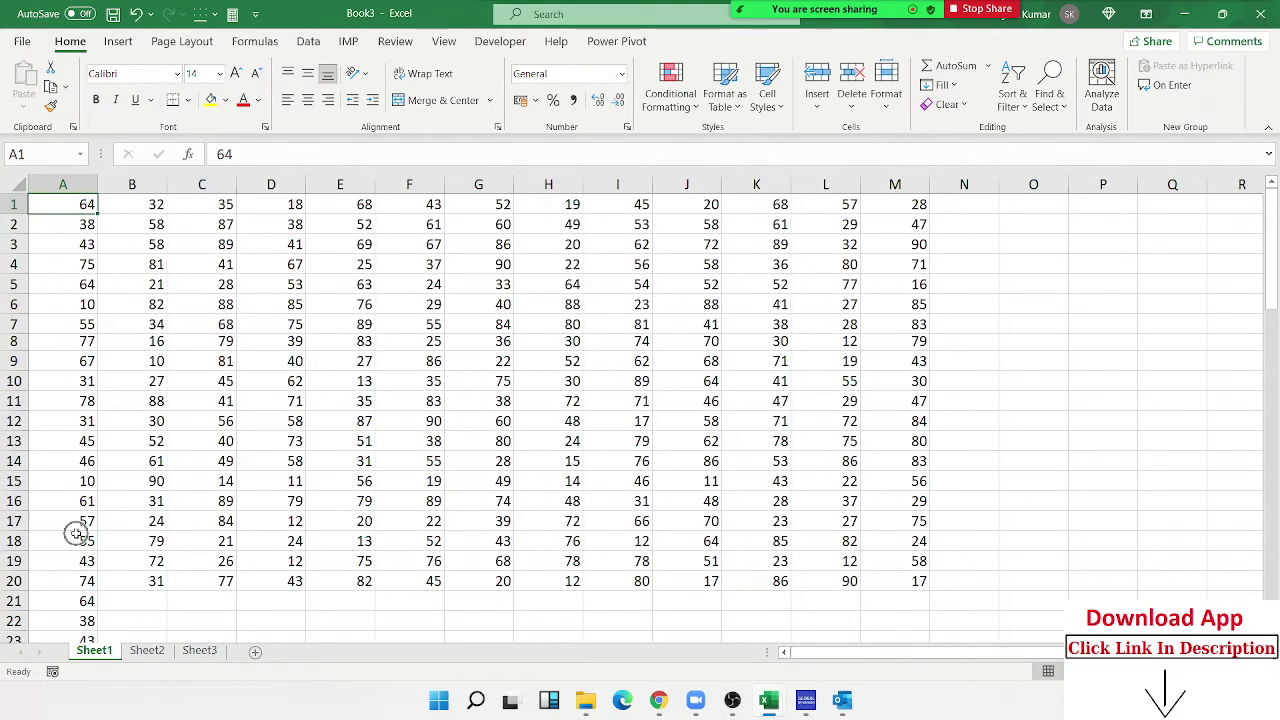
pyautogui.press('Down')
pyautogui.press('Down')
pyautogui.press('Down')
pyautogui.press('Down')
pyautogui.press('Down')
pyautogui.press('Down')
pyautogui.press('Down')
pyautogui.press('Down')
pyautogui.press('Down')
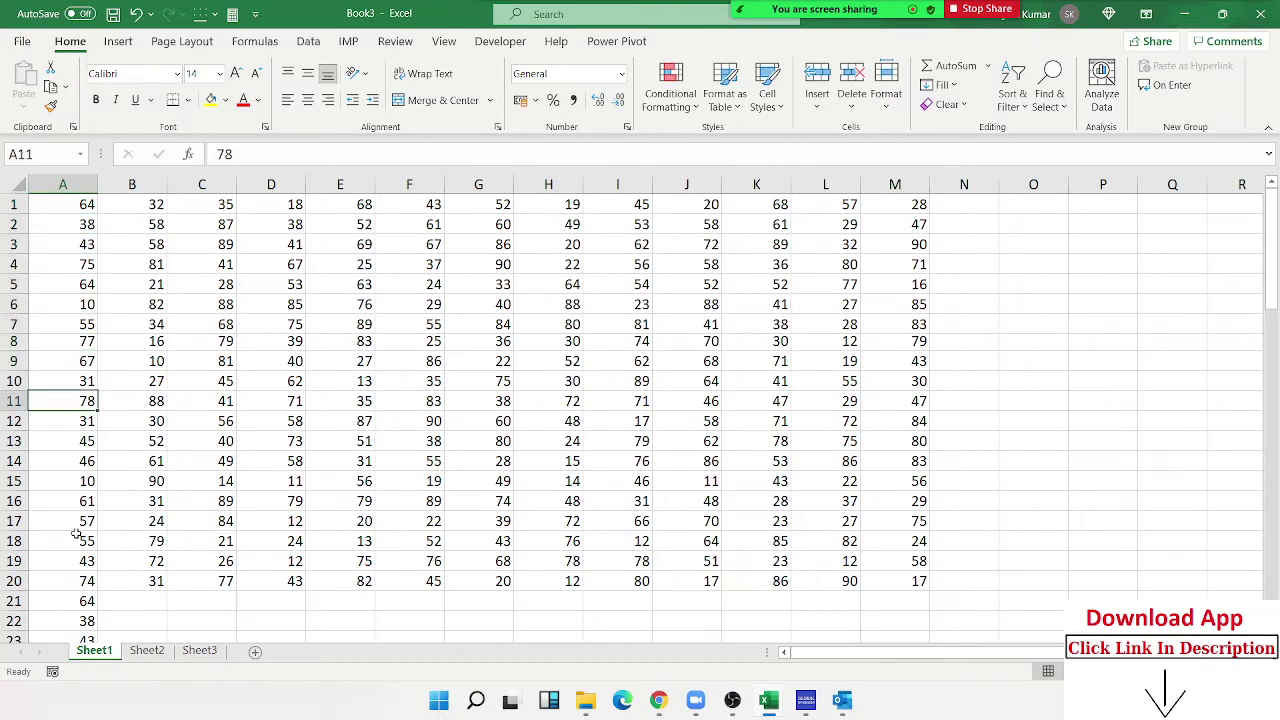
pyautogui.press('Up')
pyautogui.press('Up')
pyautogui.press('Up')
pyautogui.press('Up')
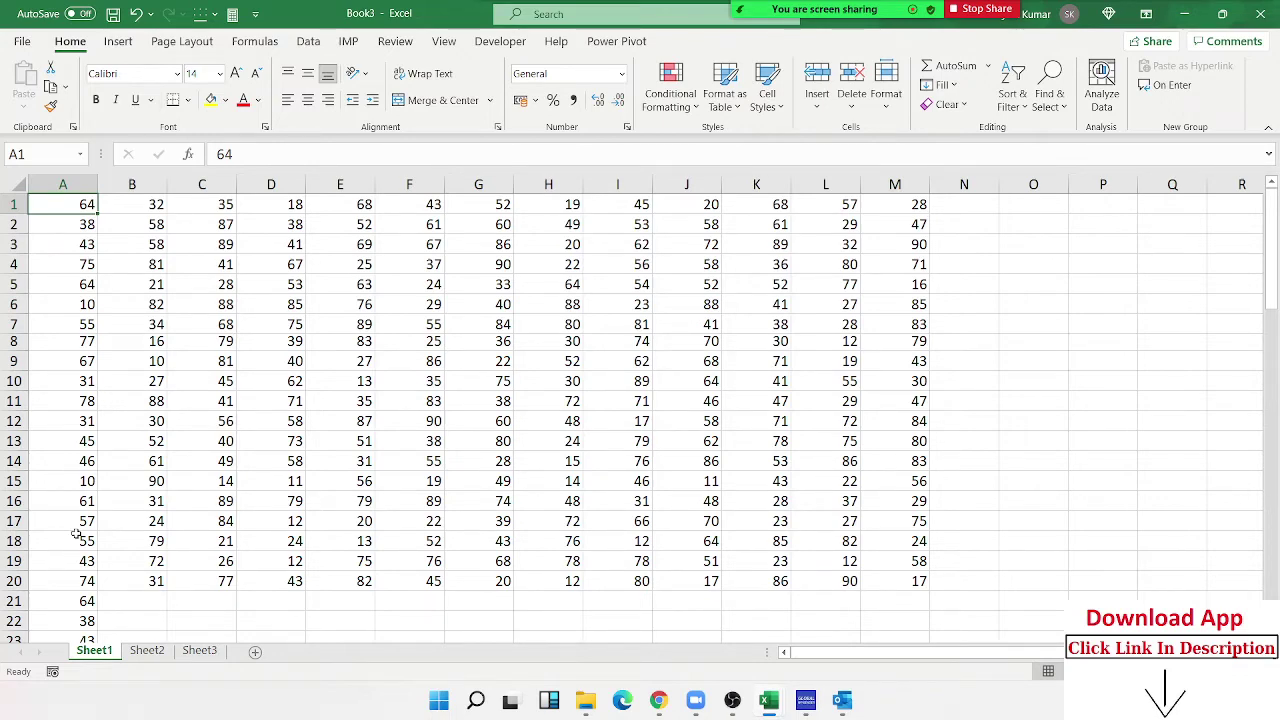
pyautogui.hotkey('ctrl', 'Down')
pyautogui.scroll(-1, 100, 509)
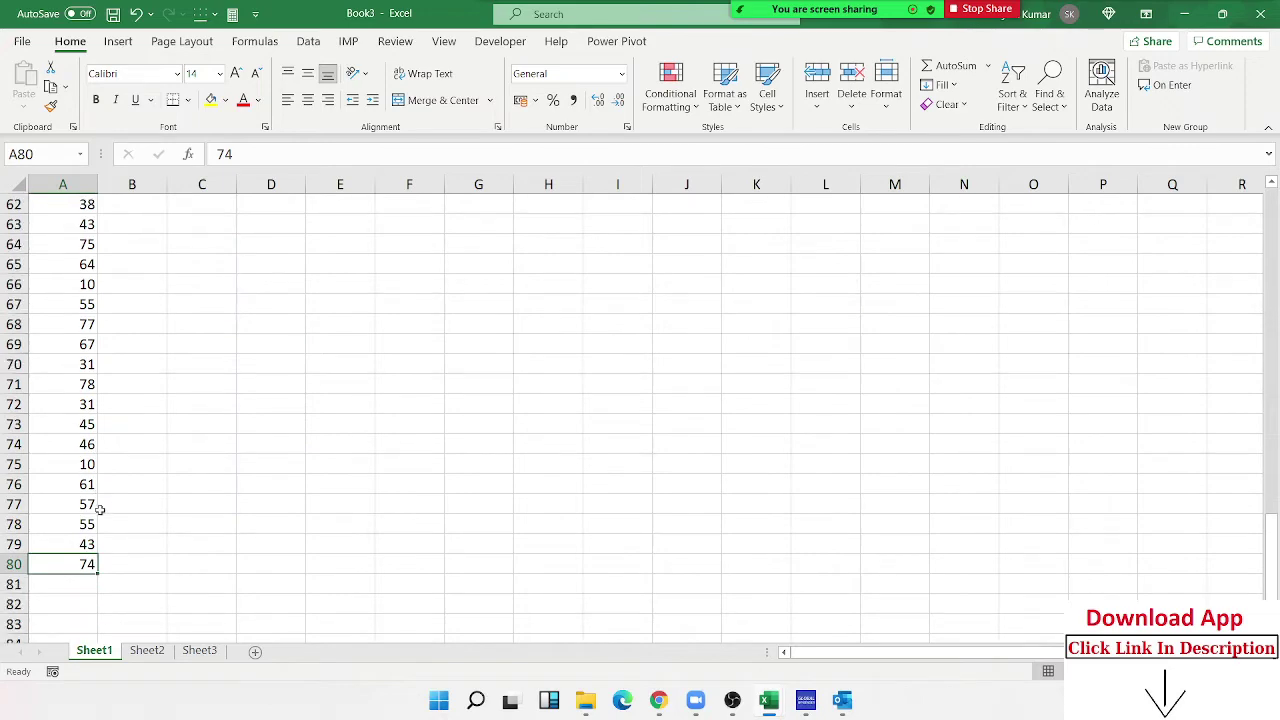
pyautogui.scroll(-1, 100, 509)
pyautogui.scroll(1, 100, 509)
pyautogui.hotkey('ctrl', 'Up')
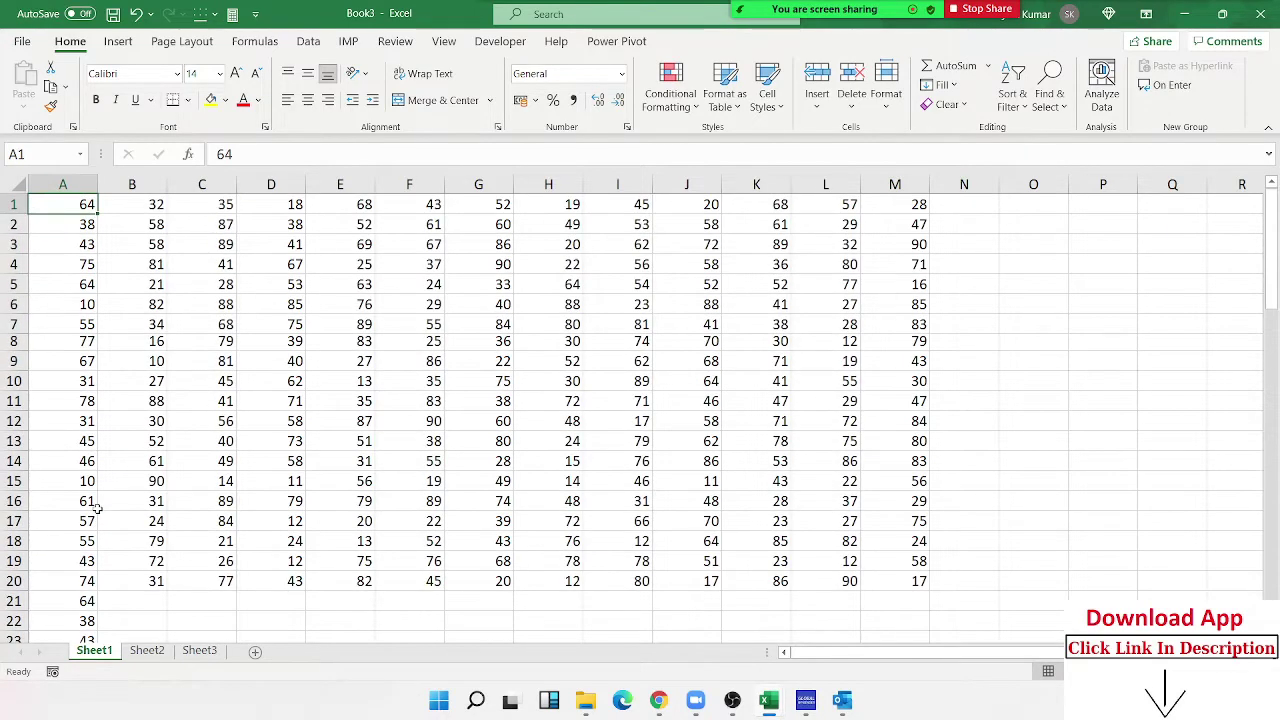
pyautogui.hotkey('ctrl', 'Right')
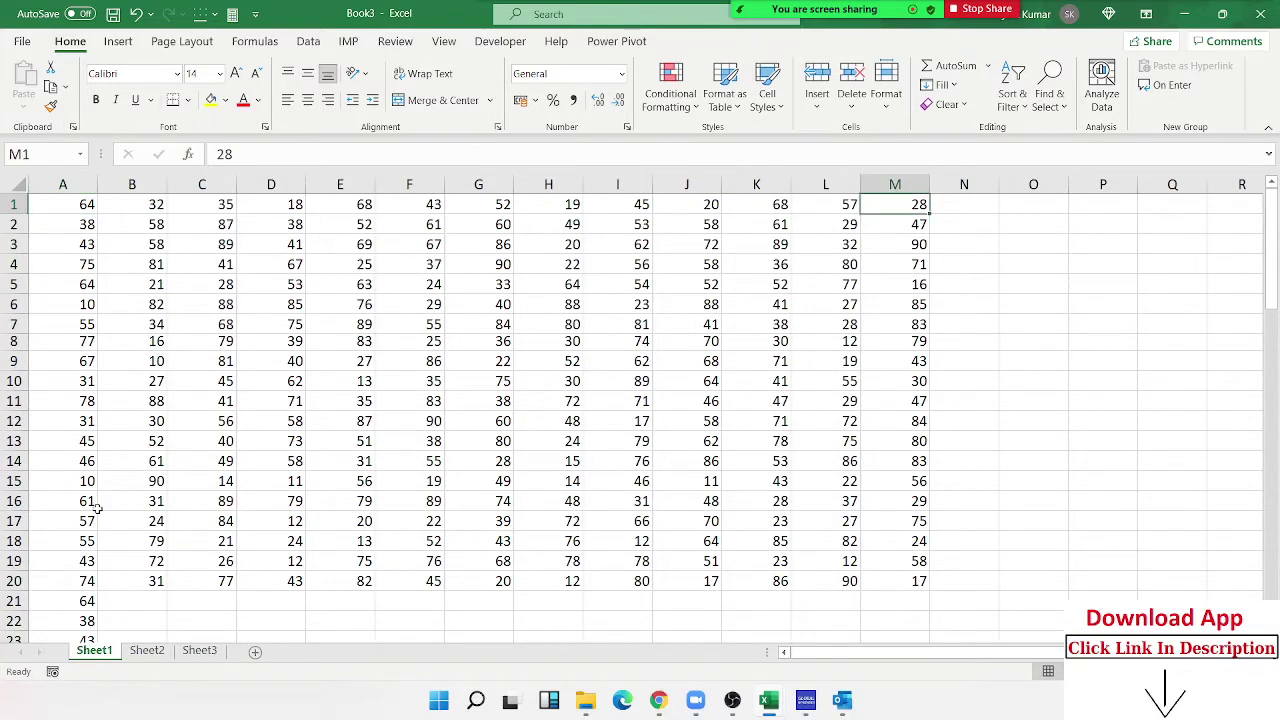
pyautogui.hotkey('ctrl', 'Down')
pyautogui.hotkey('ctrl', 'Left')
pyautogui.hotkey('ctrl', 'Up')
pyautogui.hotkey('ctrl', 'Right')
pyautogui.hotkey('ctrl', 'Down')
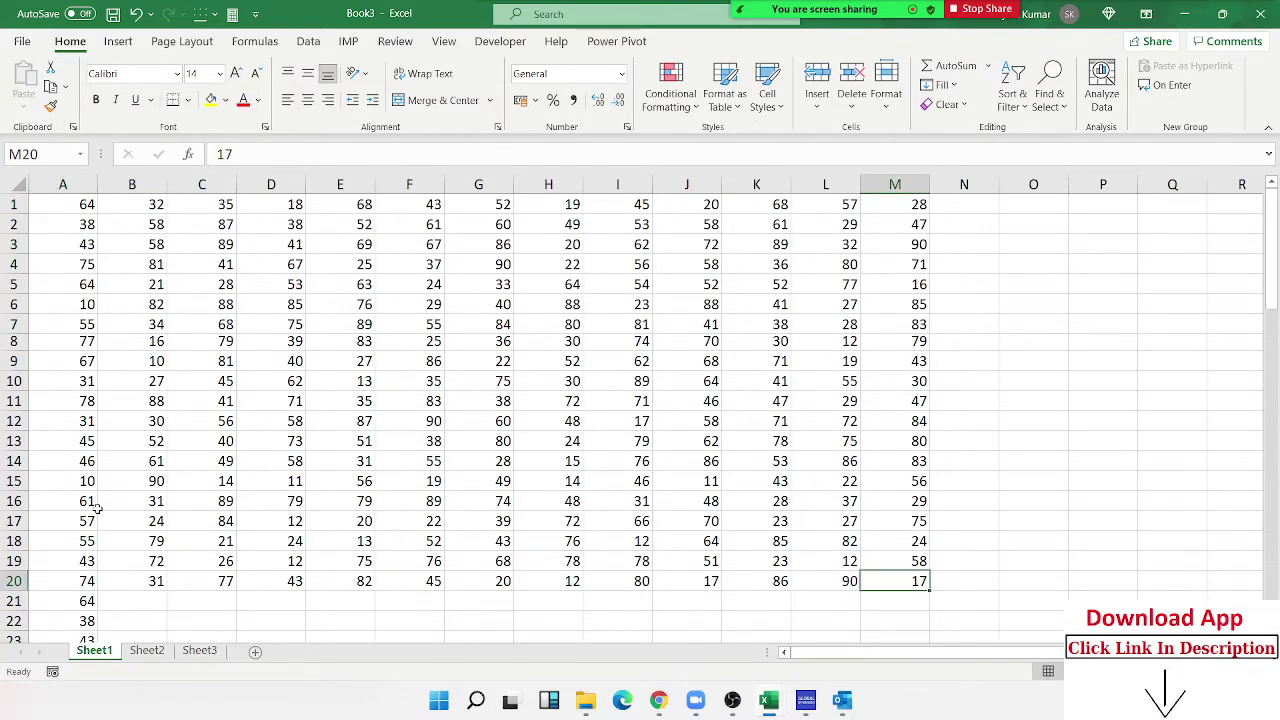
pyautogui.hotkey('ctrl', 'Left')
pyautogui.hotkey('ctrl', 'Up')
pyautogui.hotkey('ctrl', 'Right')
pyautogui.hotkey('ctrl', 'Down')
pyautogui.hotkey('ctrl', 'Left')
pyautogui.hotkey('ctrl', 'Up')
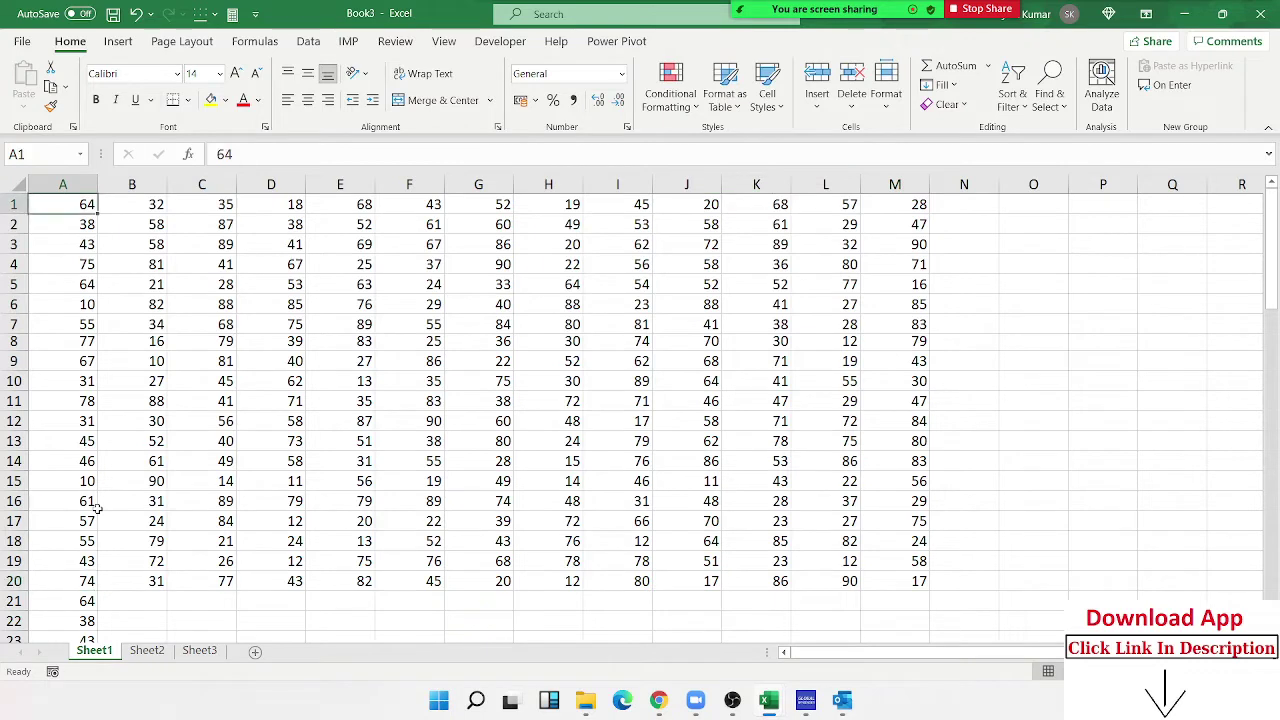
pyautogui.hotkey('ctrl', 'Right')
pyautogui.hotkey('ctrl', 'Down')
pyautogui.hotkey('ctrl', 'Left')
pyautogui.hotkey('ctrl', 'Up')
pyautogui.hotkey('ctrl', 'Right')
pyautogui.hotkey('ctrl', 'Down')
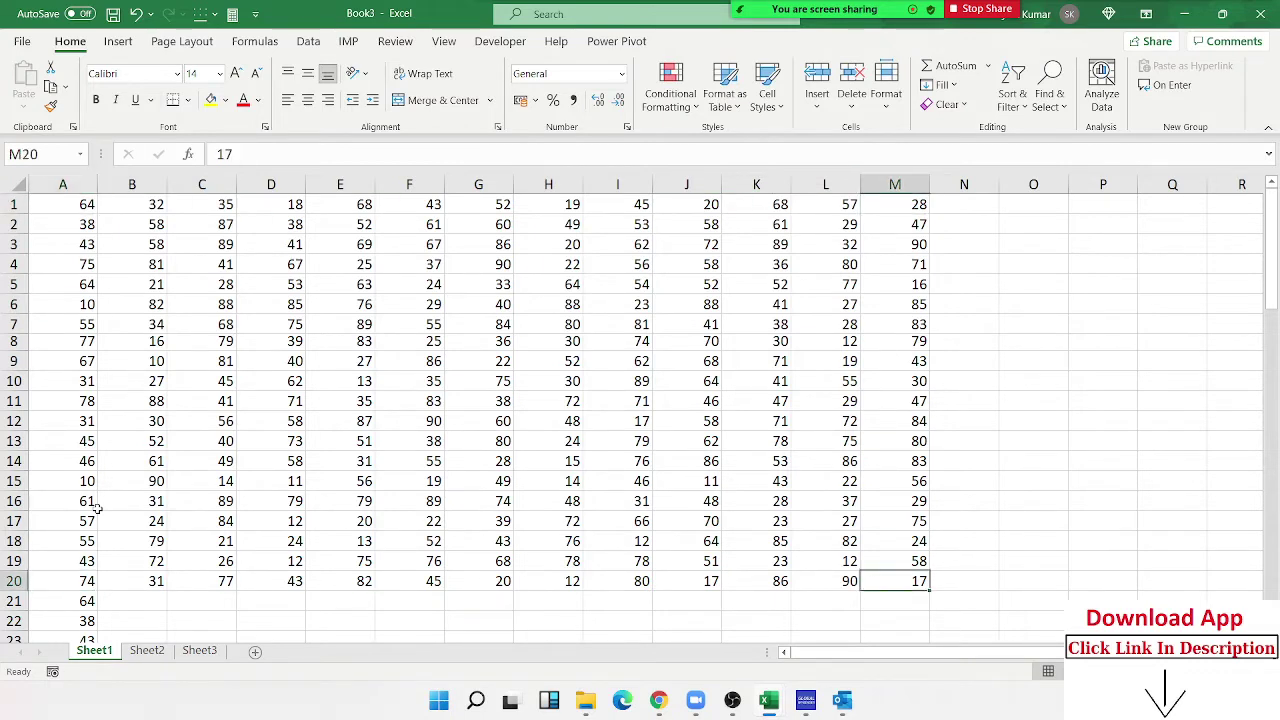
pyautogui.hotkey('ctrl', 'Left')
pyautogui.hotkey('ctrl', 'Up')
pyautogui.hotkey('ctrl', 'Right')
pyautogui.hotkey('ctrl', 'Down')
pyautogui.hotkey('ctrl', 'Left')
pyautogui.hotkey('ctrl', 'Up')
pyautogui.hotkey('ctrl', 'Right')
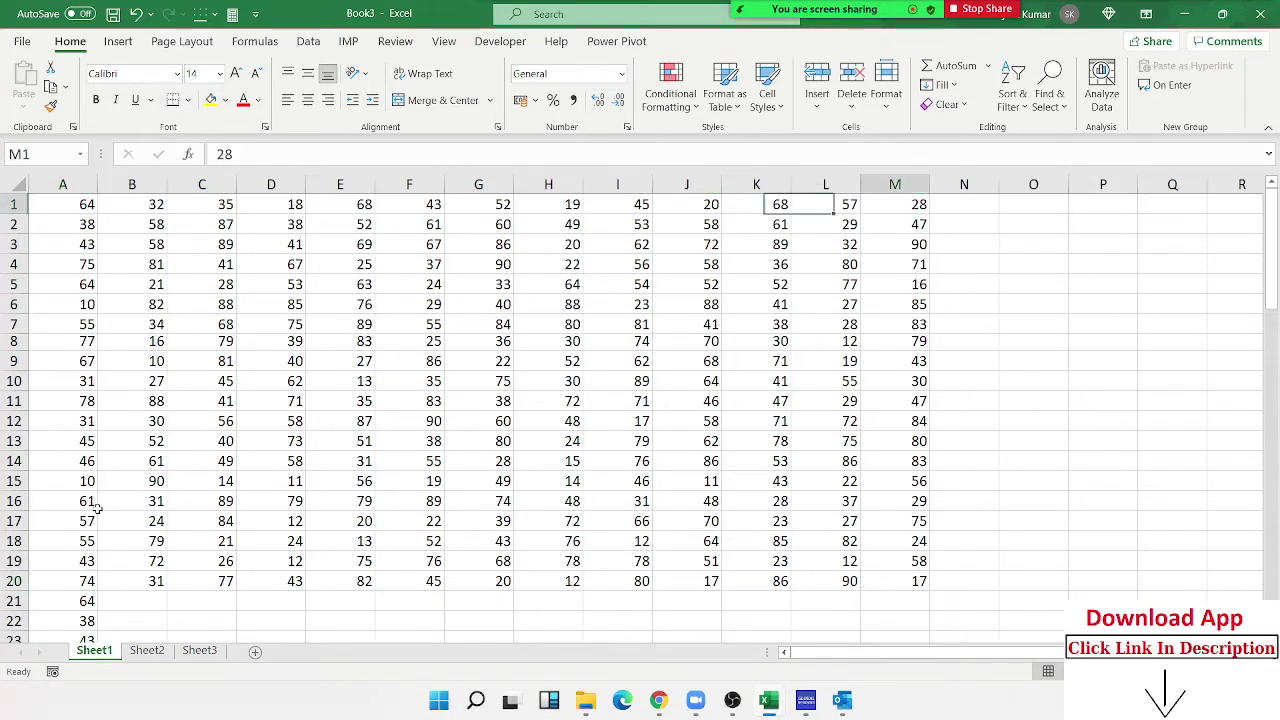
pyautogui.hotkey('ctrl', 'Down')
pyautogui.hotkey('ctrl', 'Left')
pyautogui.hotkey('ctrl', 'Up')
pyautogui.hotkey('ctrl', 'Right')
pyautogui.hotkey('ctrl', 'Down')
pyautogui.hotkey('ctrl', 'Left')
pyautogui.hotkey('ctrl', 'Up')
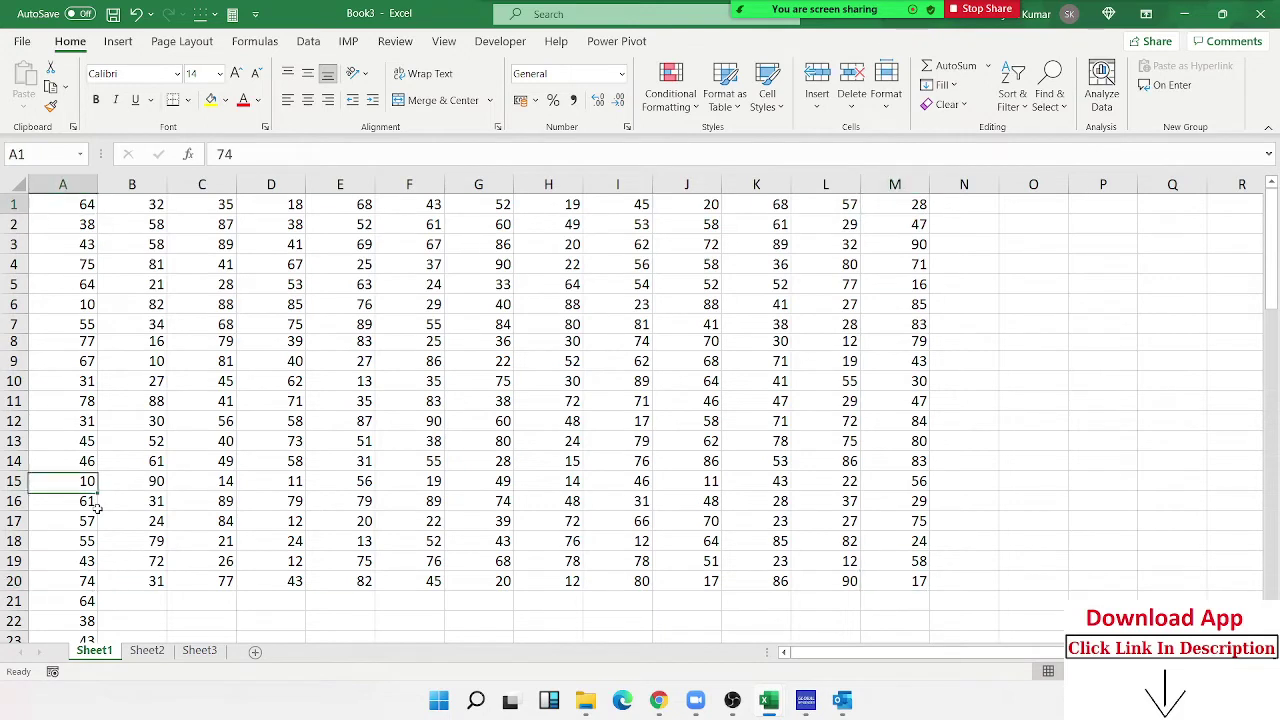
pyautogui.hotkey('ctrl', 'Right')
pyautogui.hotkey('ctrl', 'Down')
pyautogui.hotkey('ctrl', 'Left')
pyautogui.hotkey('ctrl', 'Up')
pyautogui.hotkey('ctrl', 'Right')
pyautogui.hotkey('ctrl', 'Down')
pyautogui.hotkey('ctrl', 'Left')
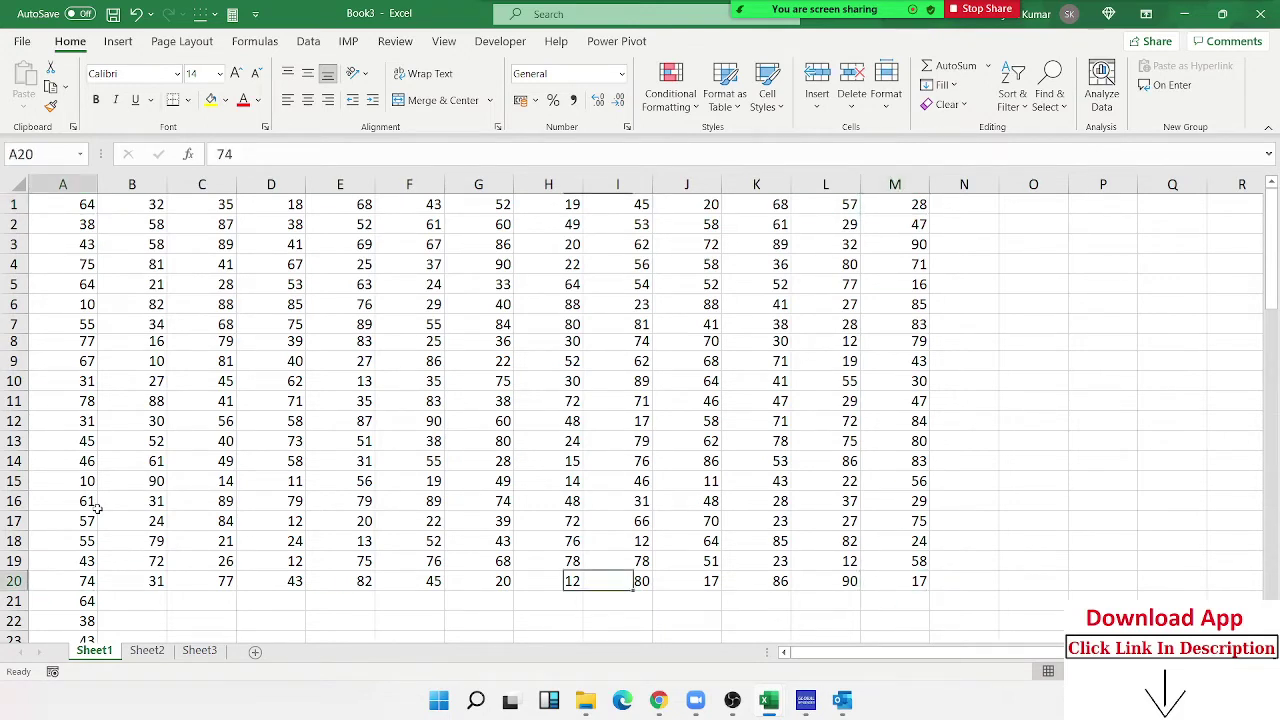
pyautogui.hotkey('ctrl', 'Up')
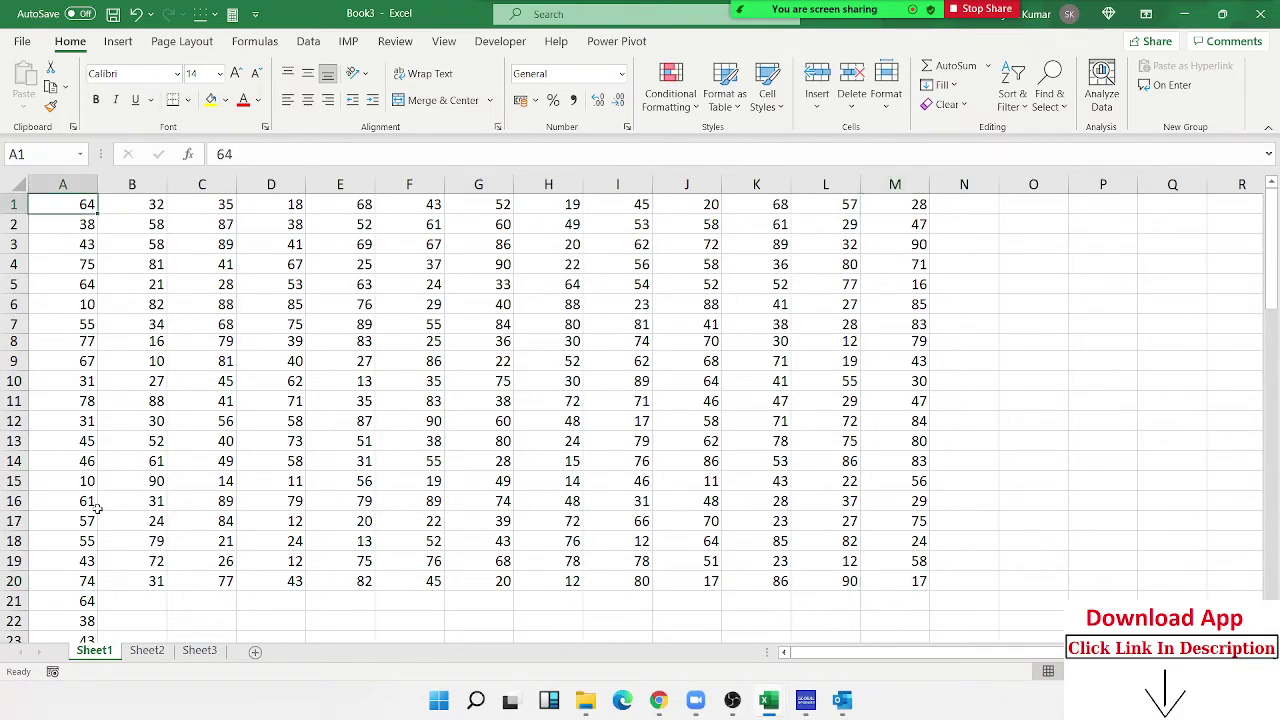
pyautogui.press('Down')
pyautogui.press('Down')
pyautogui.press('Down')
pyautogui.press('Down')
pyautogui.press('Down')
# Step: Leave A10 empty and jump down column A to the last filled cell above the gap
pyautogui.write('0')
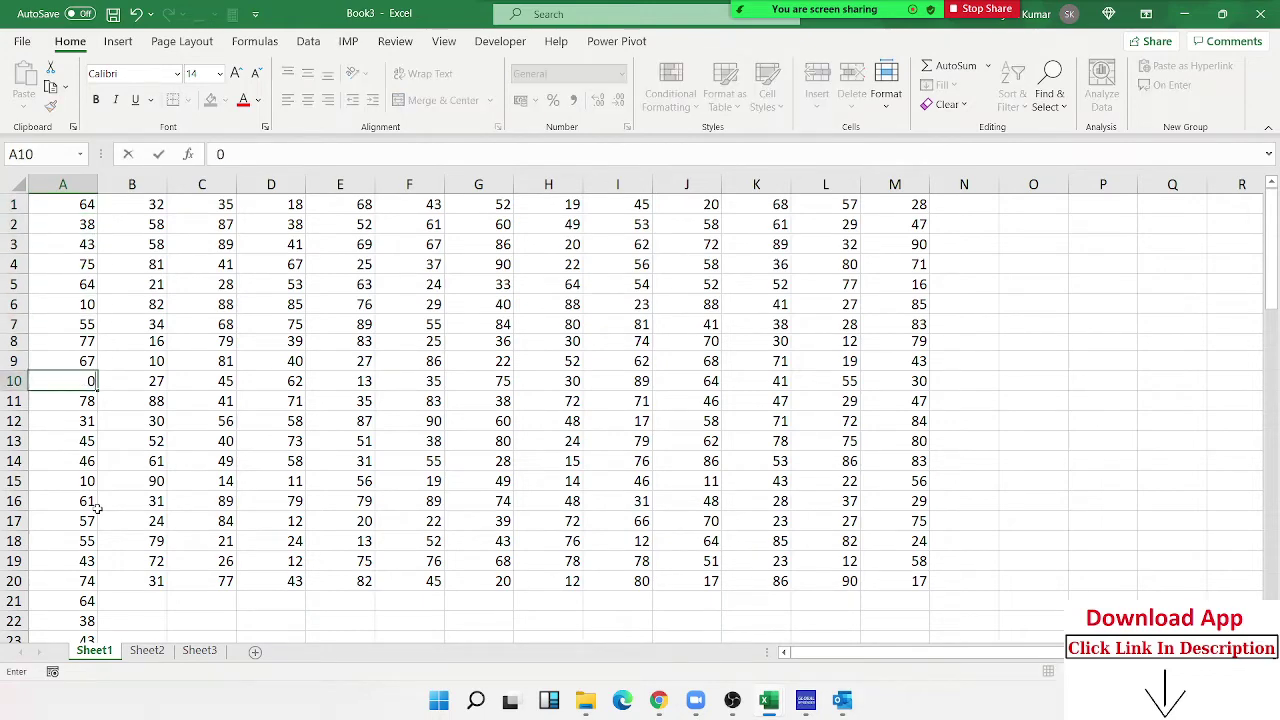
pyautogui.write('0')
pyautogui.press('Escape')
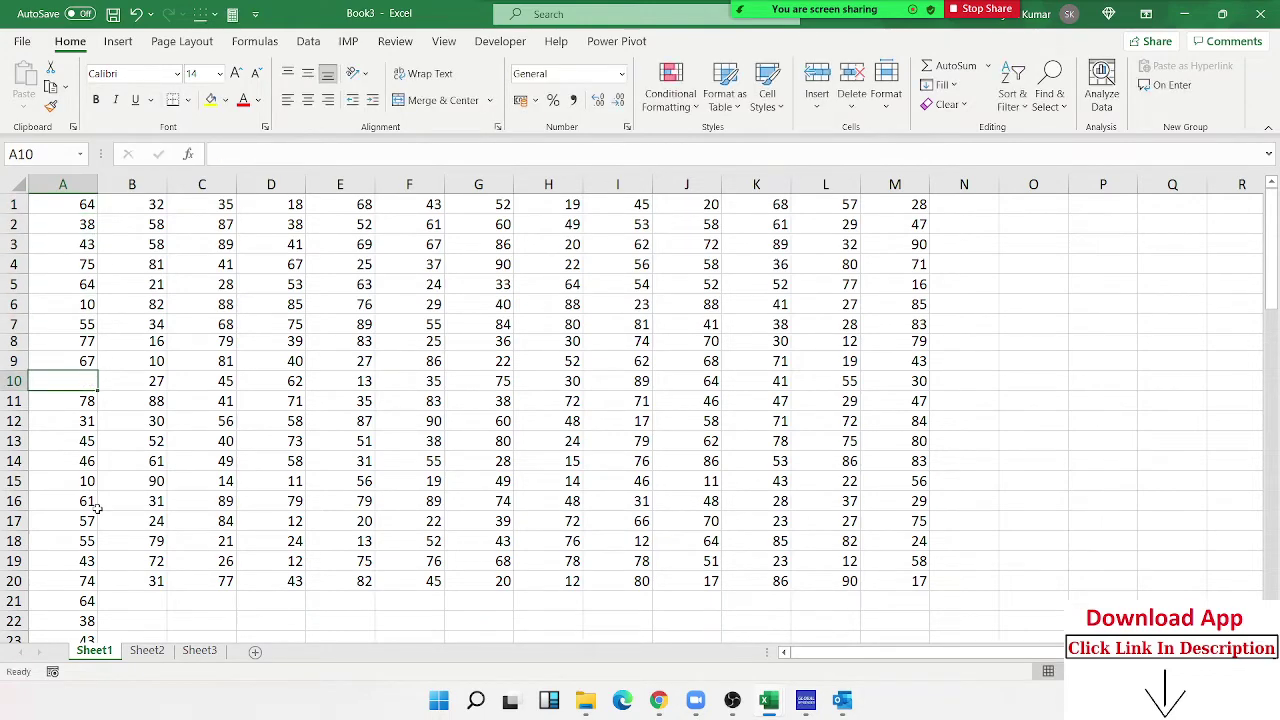
pyautogui.press('Up')
pyautogui.press('Up')
pyautogui.press('Up')
pyautogui.press('Up')
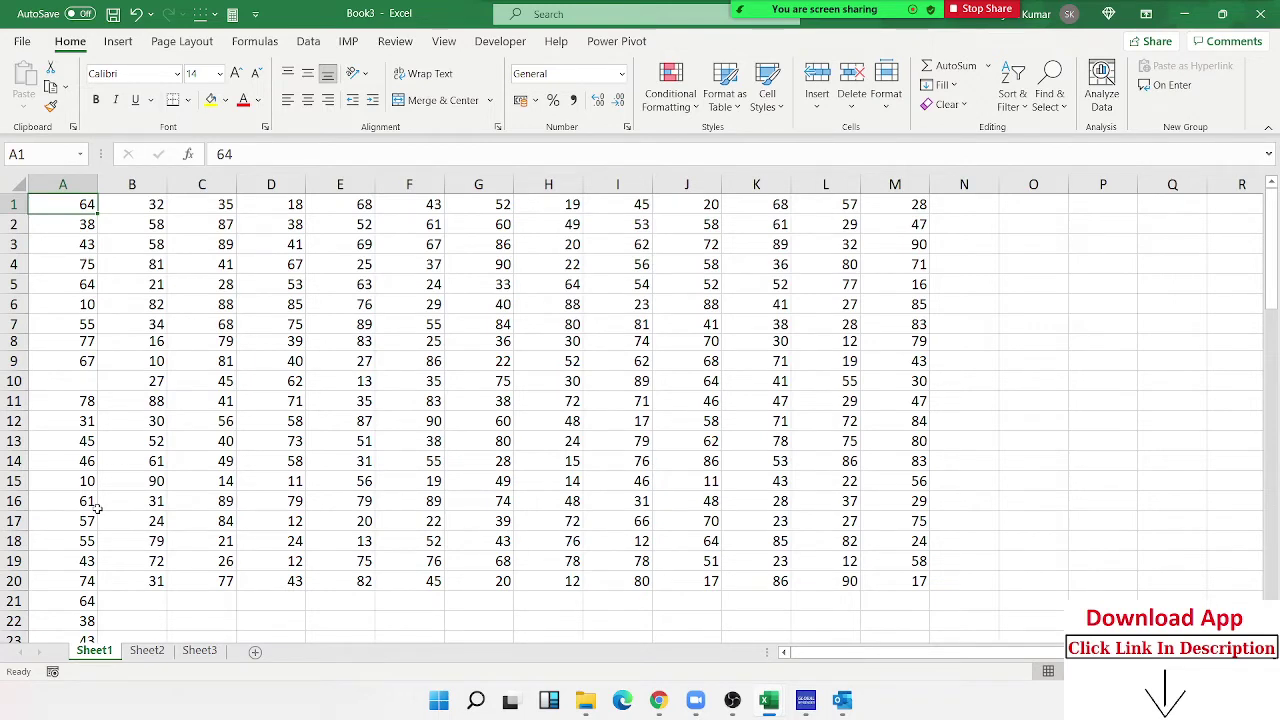
pyautogui.hotkey('ctrl', 'Down')
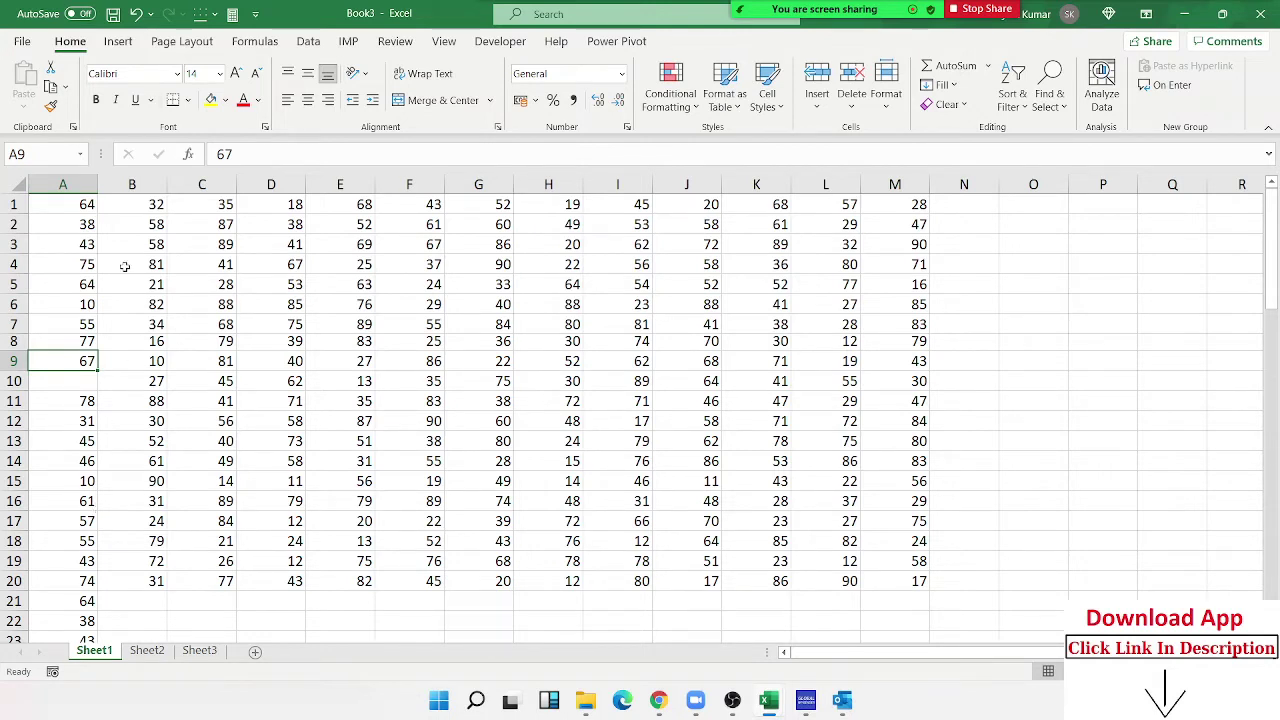
# Step: Jump across row 1 with Ctrl+Right/Left, drag-select parts of row 1, then select M1 and O11
pyautogui.click(78, 206)
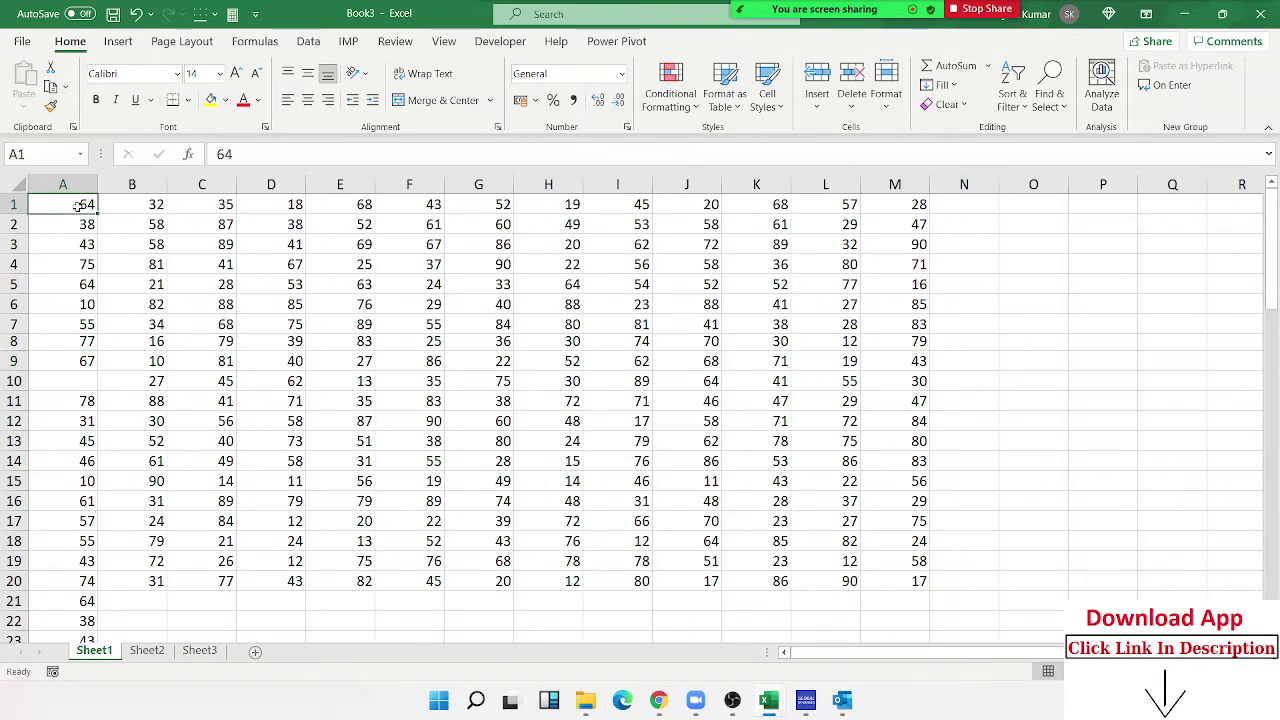
pyautogui.hotkey('ctrl', 'Right')
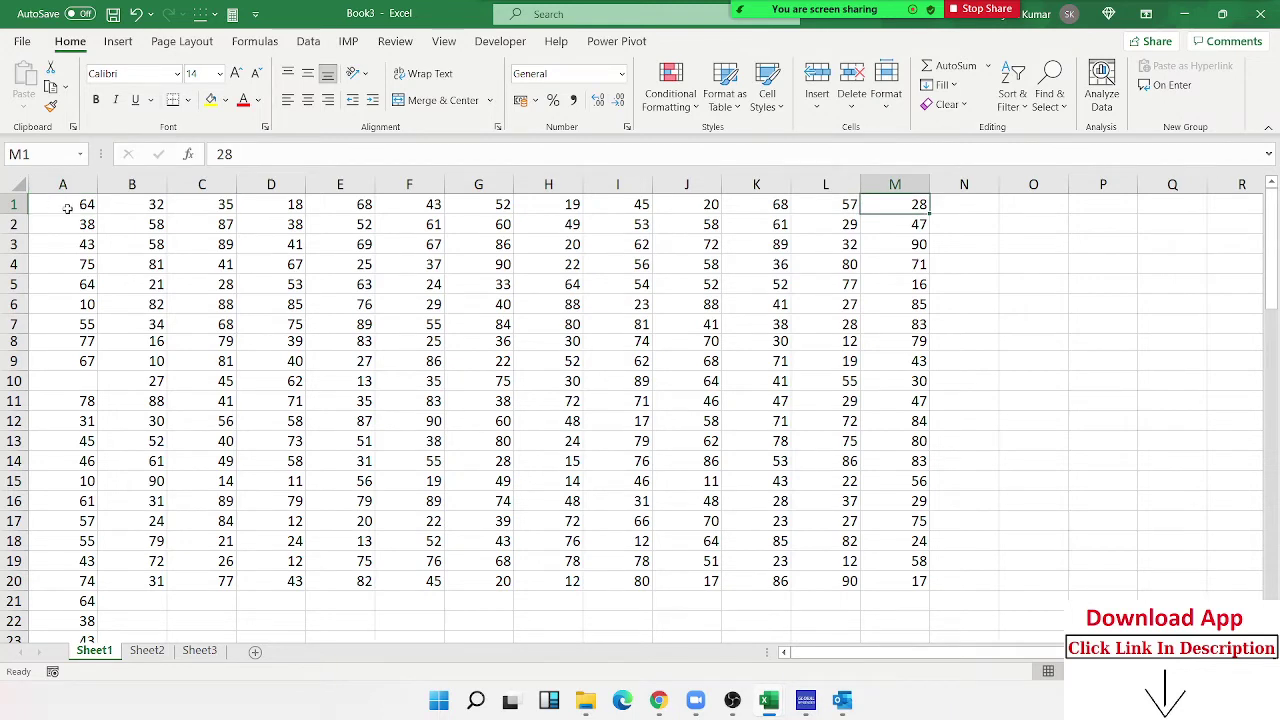
pyautogui.hotkey('ctrl', 'Left')
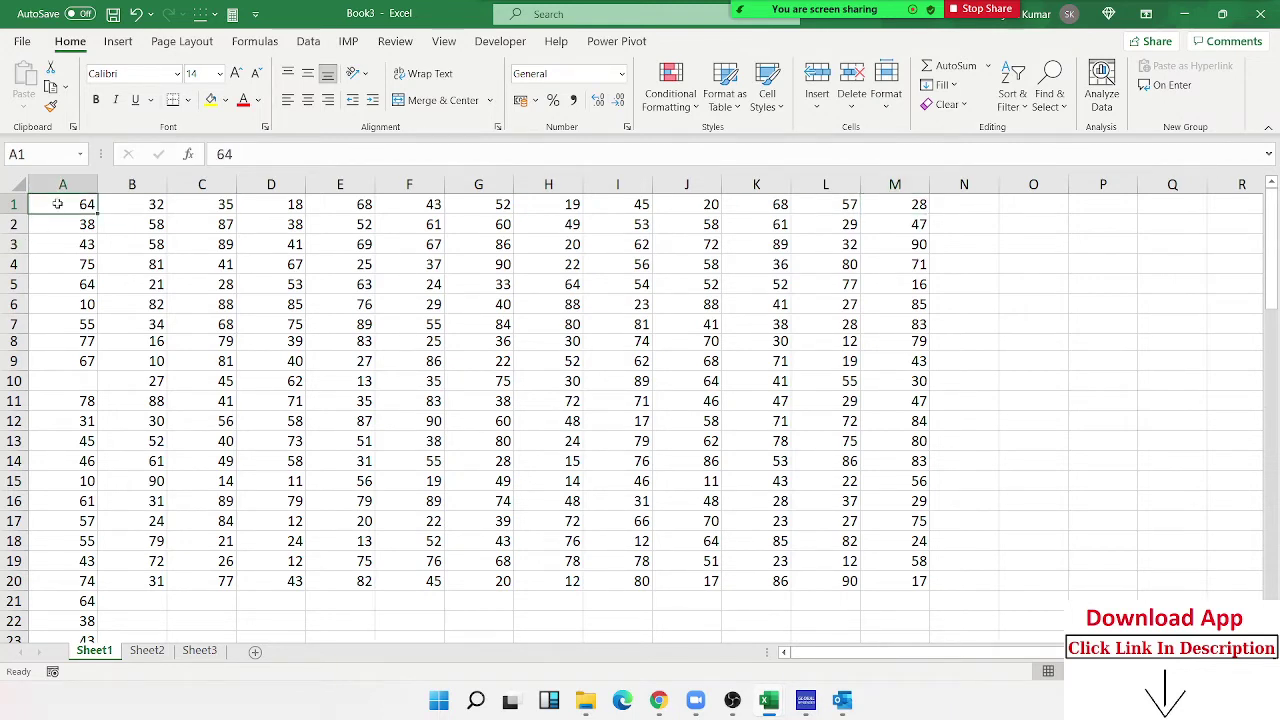
pyautogui.moveTo(60, 204); pyautogui.dragTo(560, 204)
pyautogui.moveTo(961, 204); pyautogui.dragTo(1033, 204)
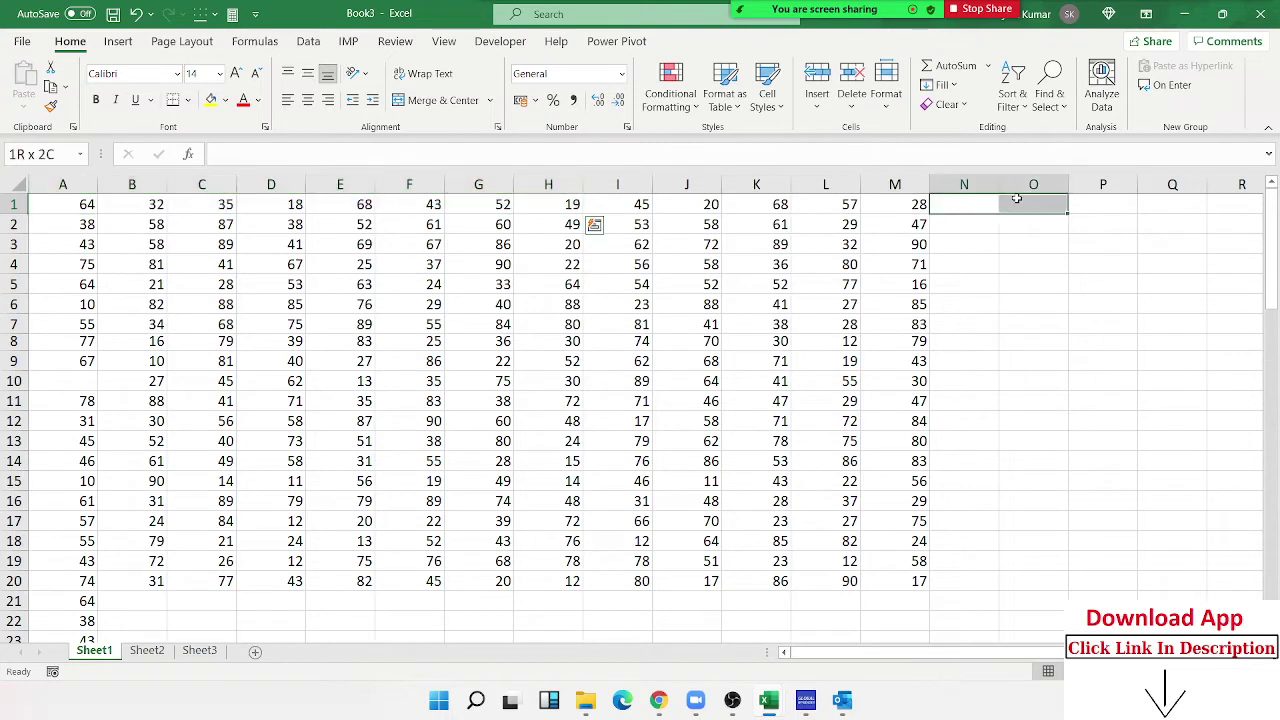
pyautogui.moveTo(50, 204); pyautogui.dragTo(914, 209)
pyautogui.click(914, 202)
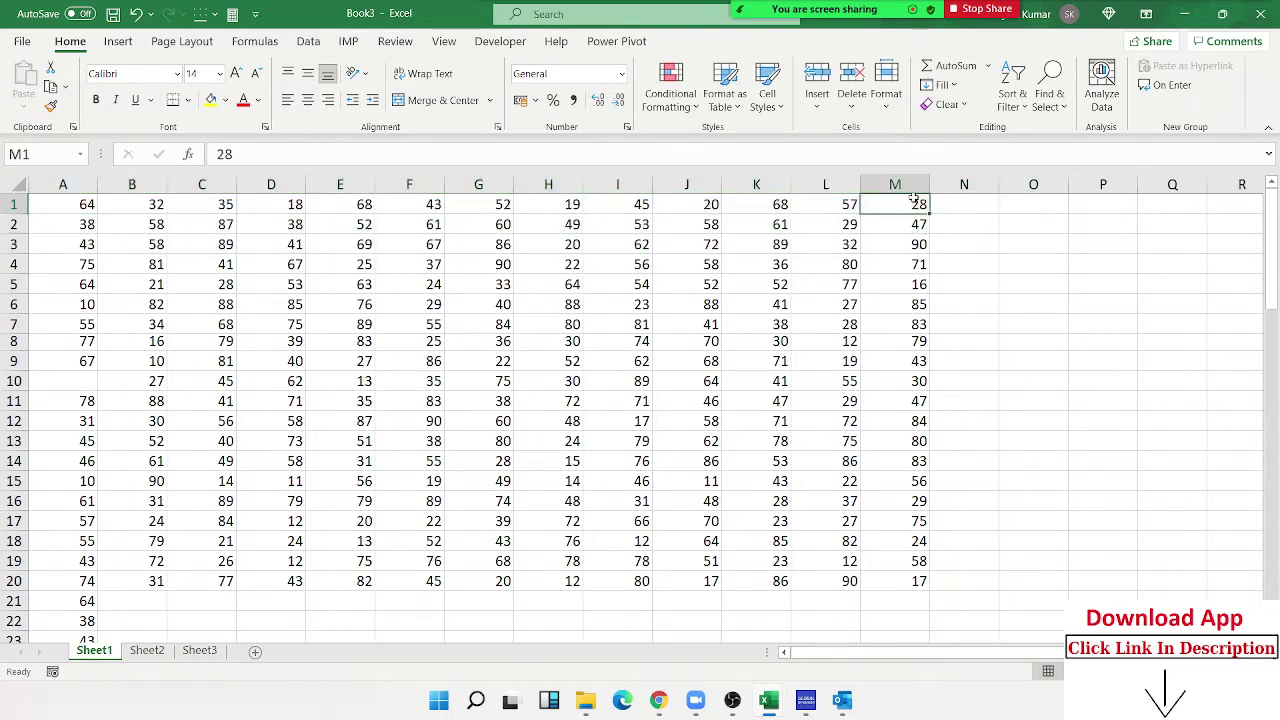
pyautogui.click(1040, 404)
# Step: Enter 50 in O11, then jump to it from O1 with Ctrl+Down
pyautogui.write('5')
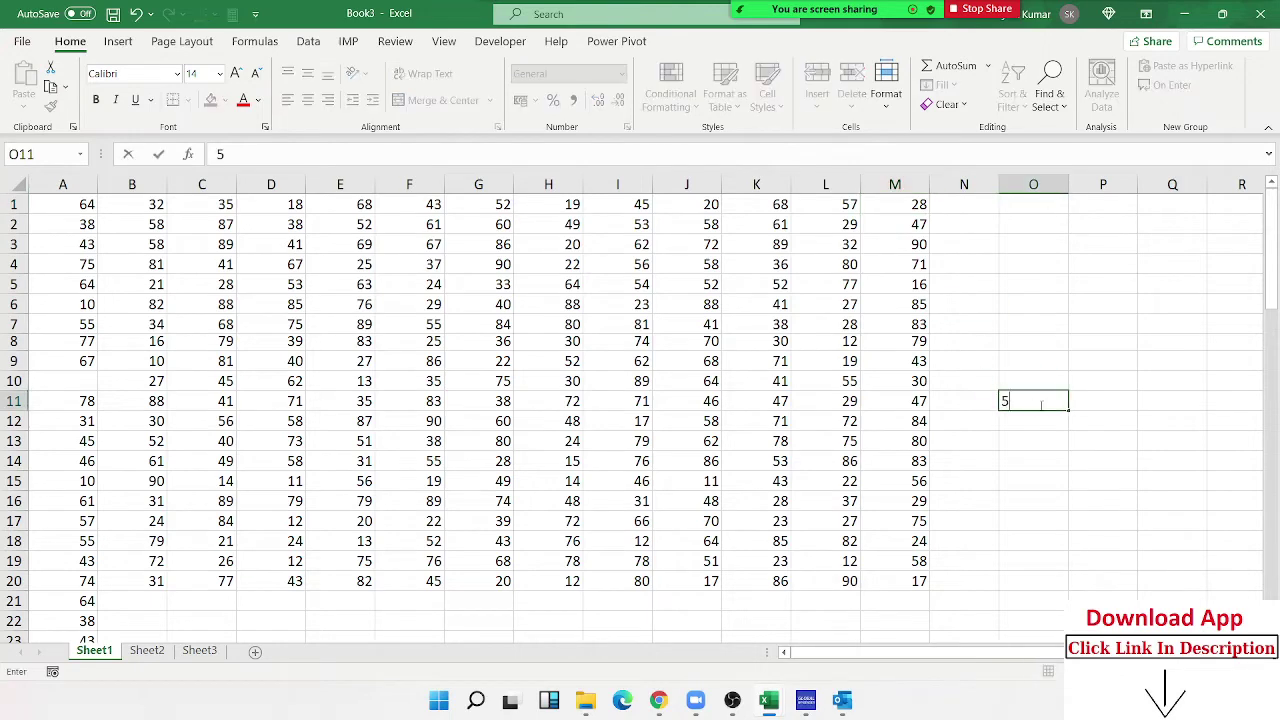
pyautogui.write('0')
pyautogui.click(1043, 205)
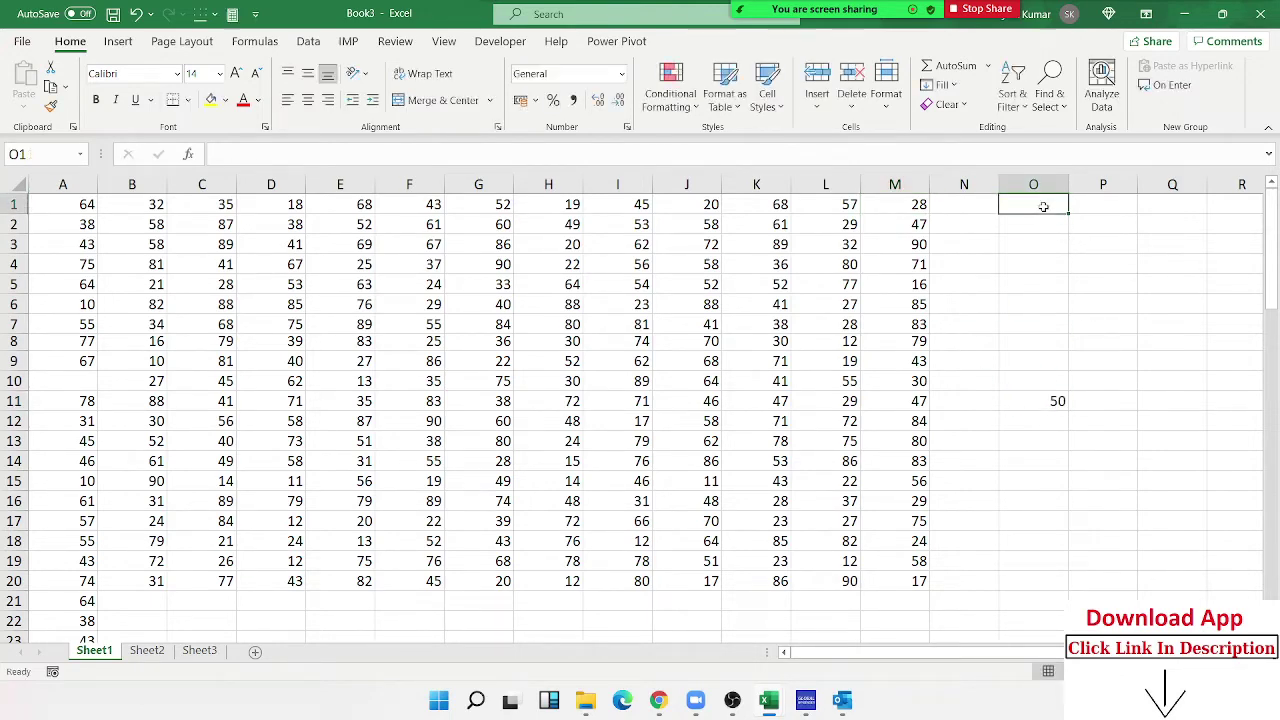
pyautogui.click(1043, 206)
pyautogui.press('Down')
pyautogui.hotkey('ctrl', 'Down')
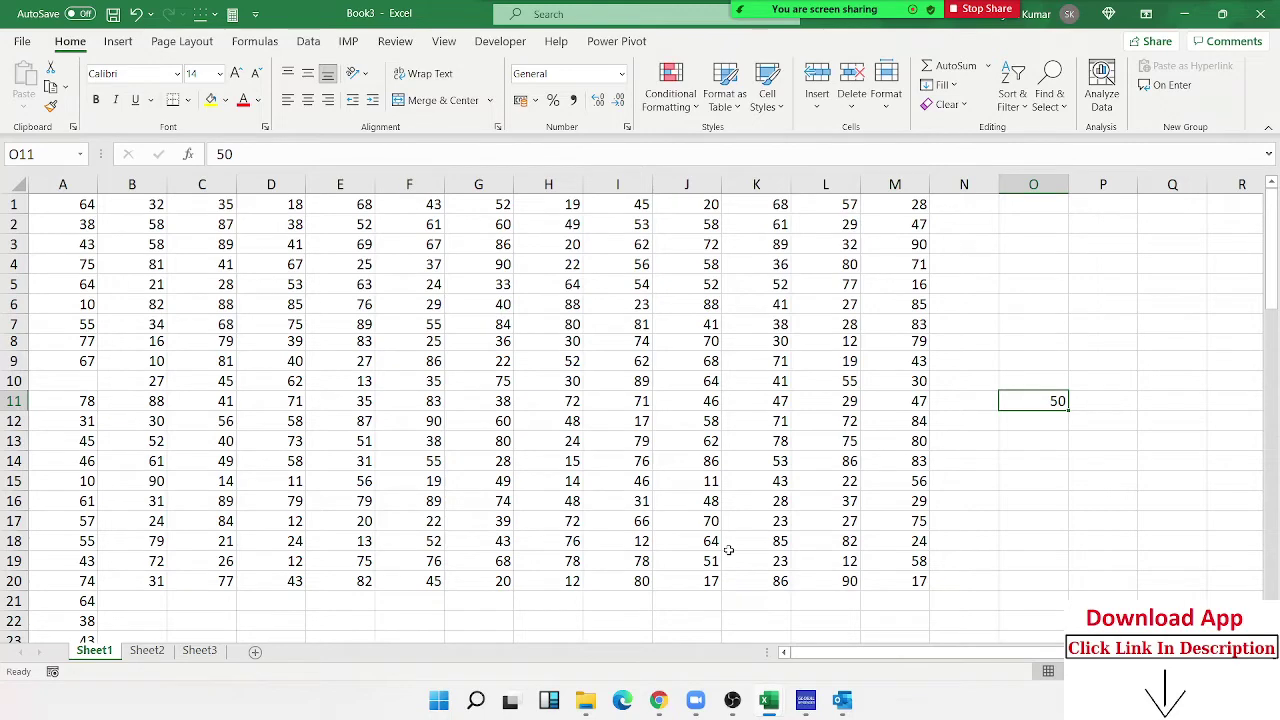
# Step: Clear the 50 from O11 and the values in A28, A41 and A50
pyautogui.press('Delete')
pyautogui.scroll(-3, 23, 607)
pyautogui.click(87, 570)
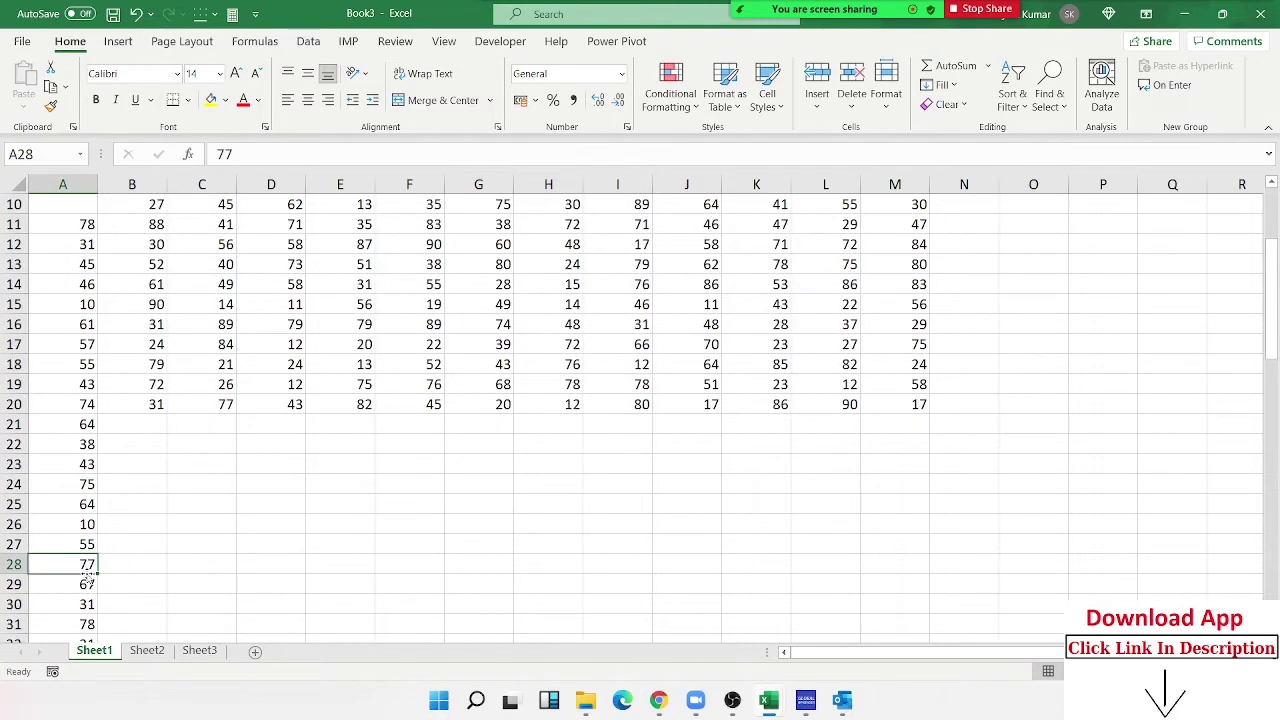
pyautogui.press('Delete')
pyautogui.scroll(-4, 87, 577)
pyautogui.click(87, 580)
pyautogui.press('Delete')
pyautogui.scroll(-3, 85, 580)
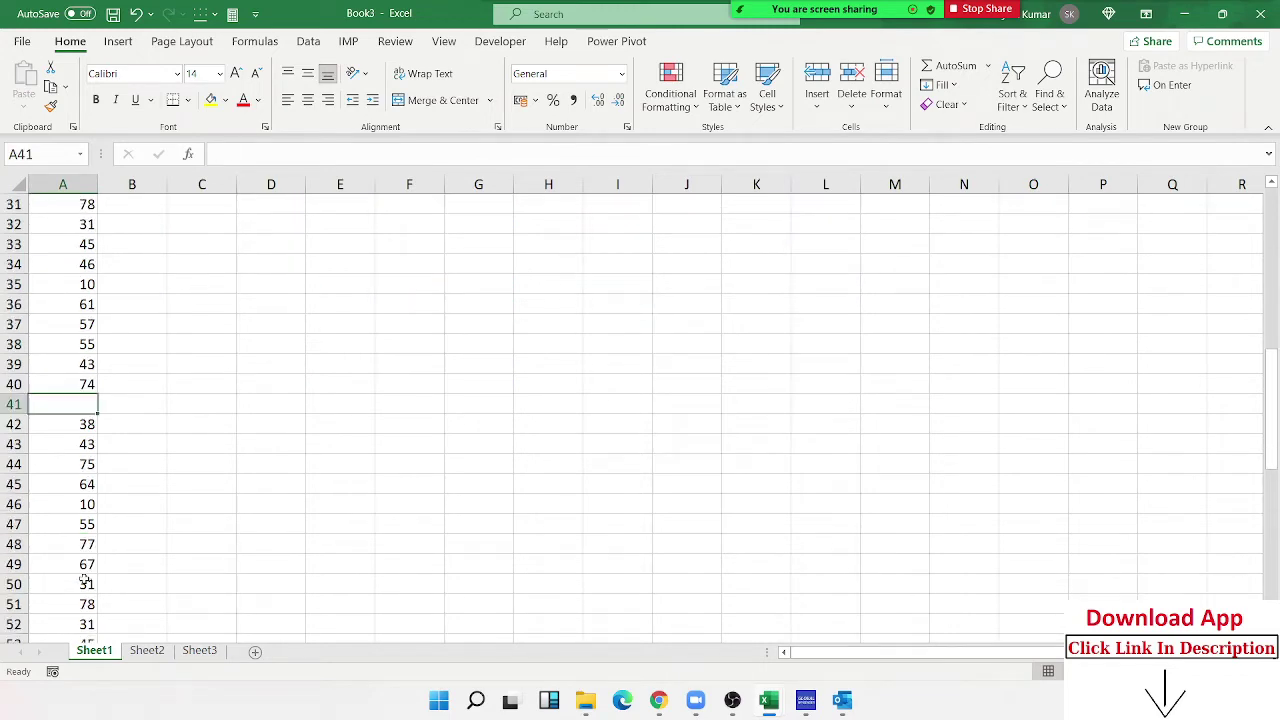
pyautogui.click(85, 580)
pyautogui.press('Delete')
pyautogui.scroll(5, 88, 600)
pyautogui.scroll(5, 92, 604)
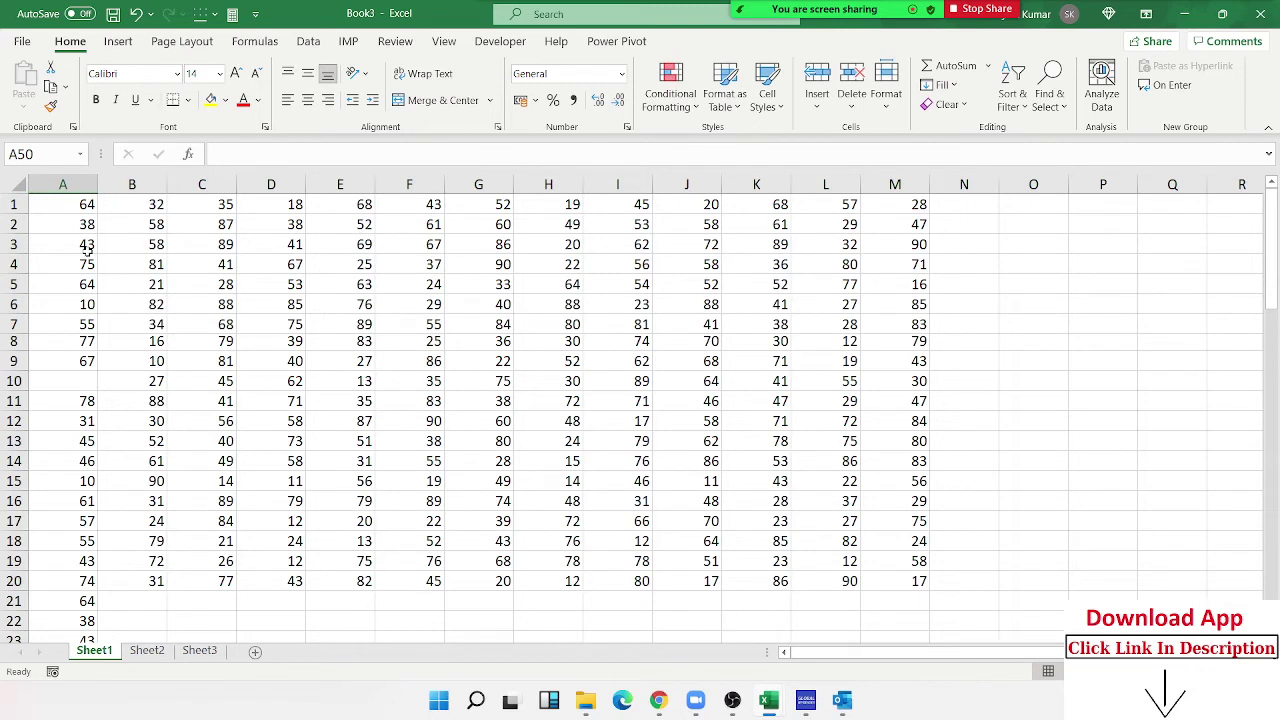
# Step: Go to A65000 through the Name Box and jump up to the last filled cell, A80
pyautogui.click(40, 155)
pyautogui.click(66, 270)
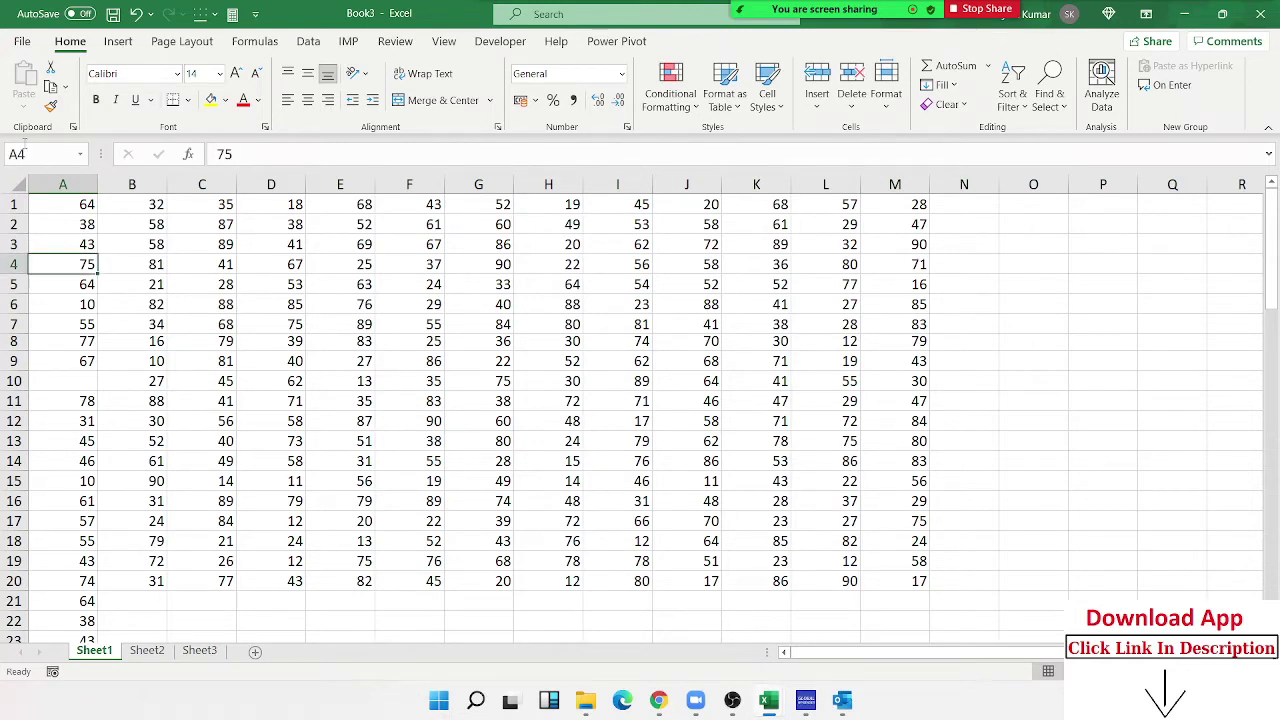
pyautogui.click(26, 154)
pyautogui.write('A65')
pyautogui.write('000')
pyautogui.press('Return')
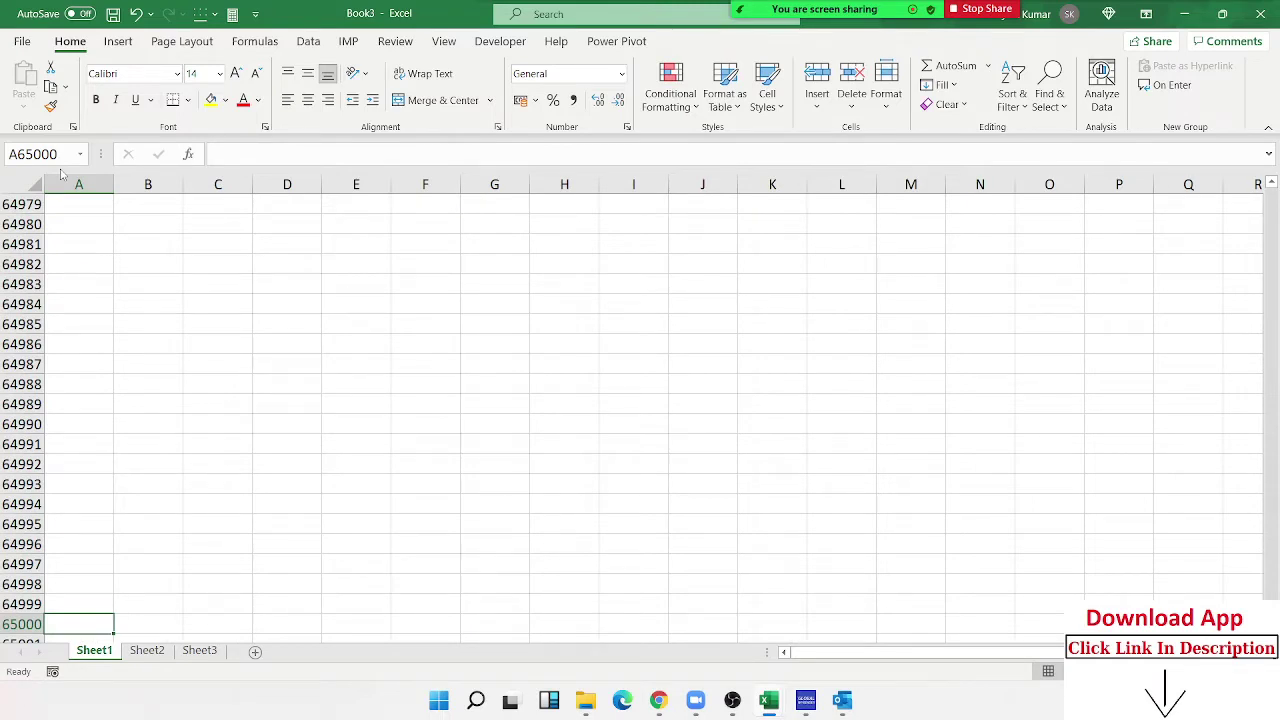
pyautogui.hotkey('ctrl', 'Up')
pyautogui.scroll(4, 185, 497)
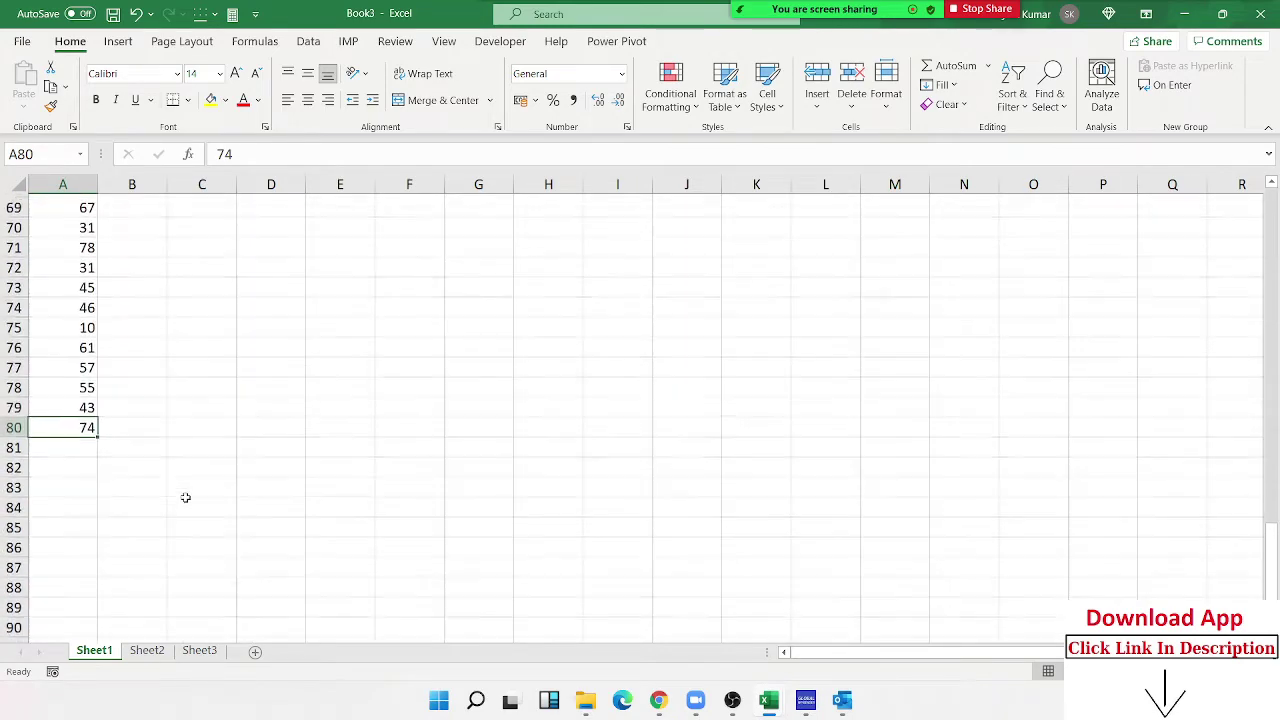
pyautogui.scroll(1, 185, 497)
pyautogui.scroll(1, 185, 497)
pyautogui.scroll(3, 185, 497)
pyautogui.scroll(-4, 185, 497)
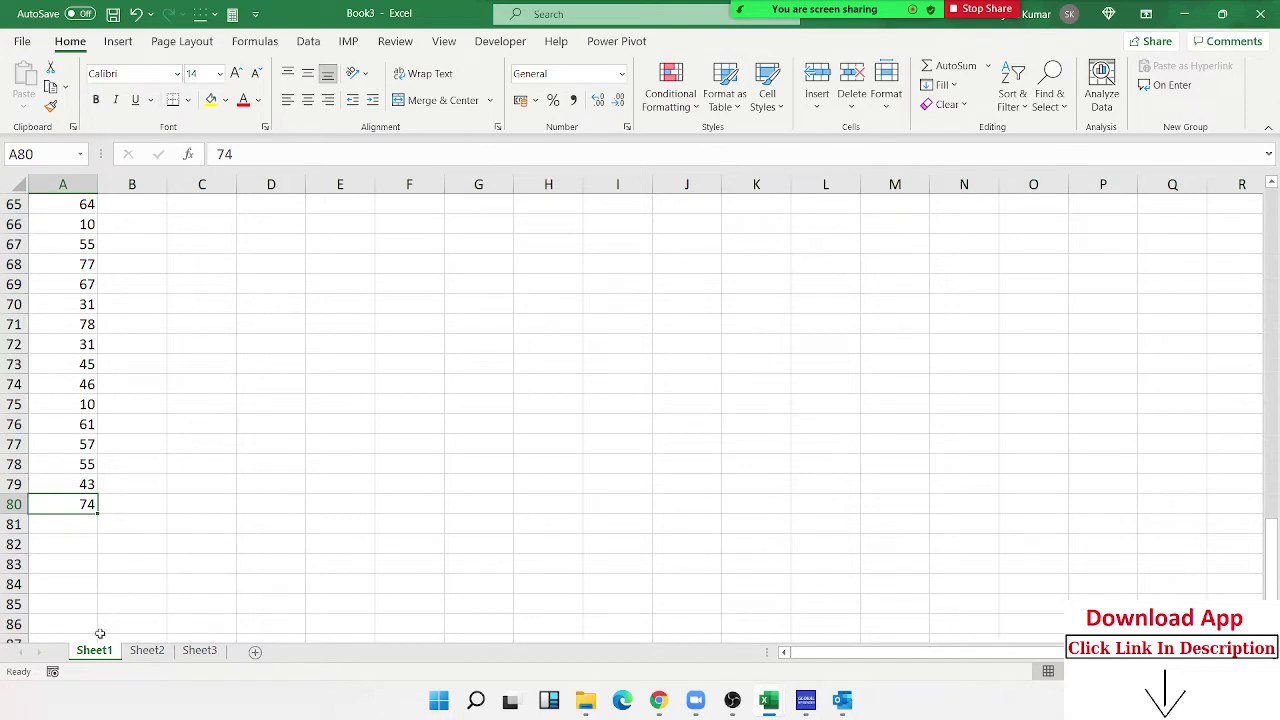
pyautogui.scroll(3, 100, 630)
pyautogui.scroll(3, 100, 630)
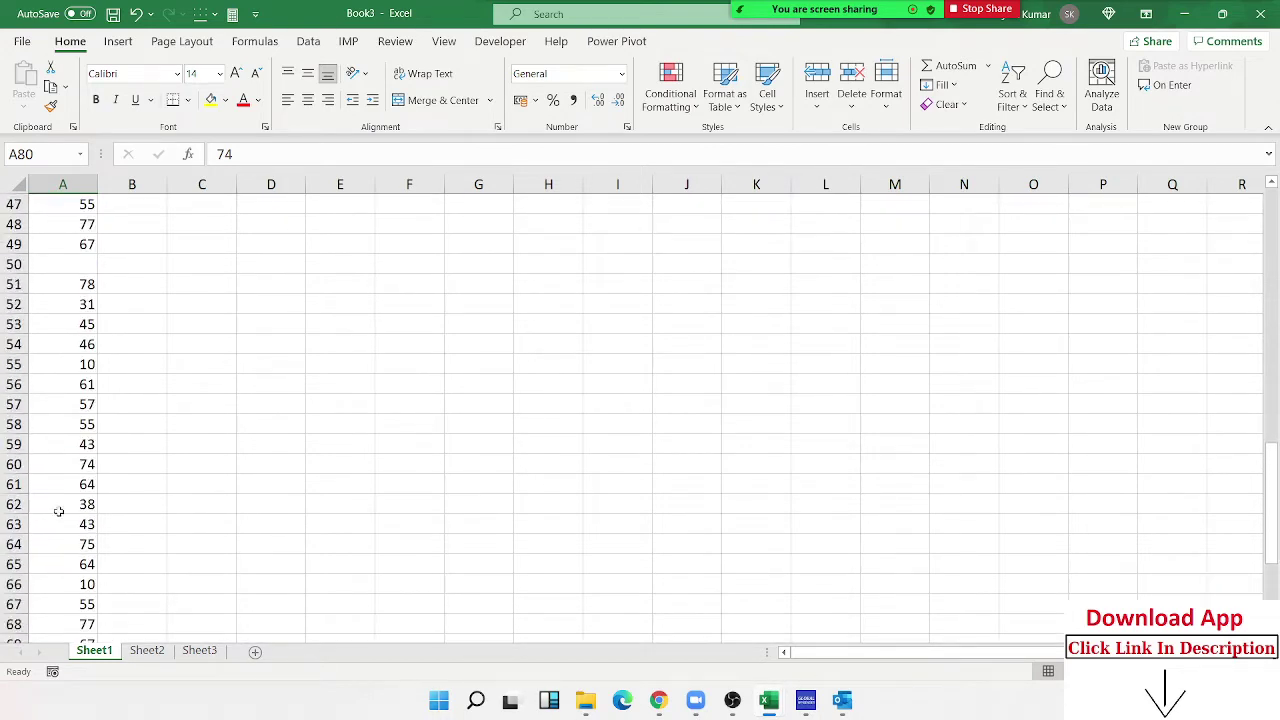
pyautogui.scroll(-4, 59, 511)
pyautogui.scroll(-4, 59, 511)
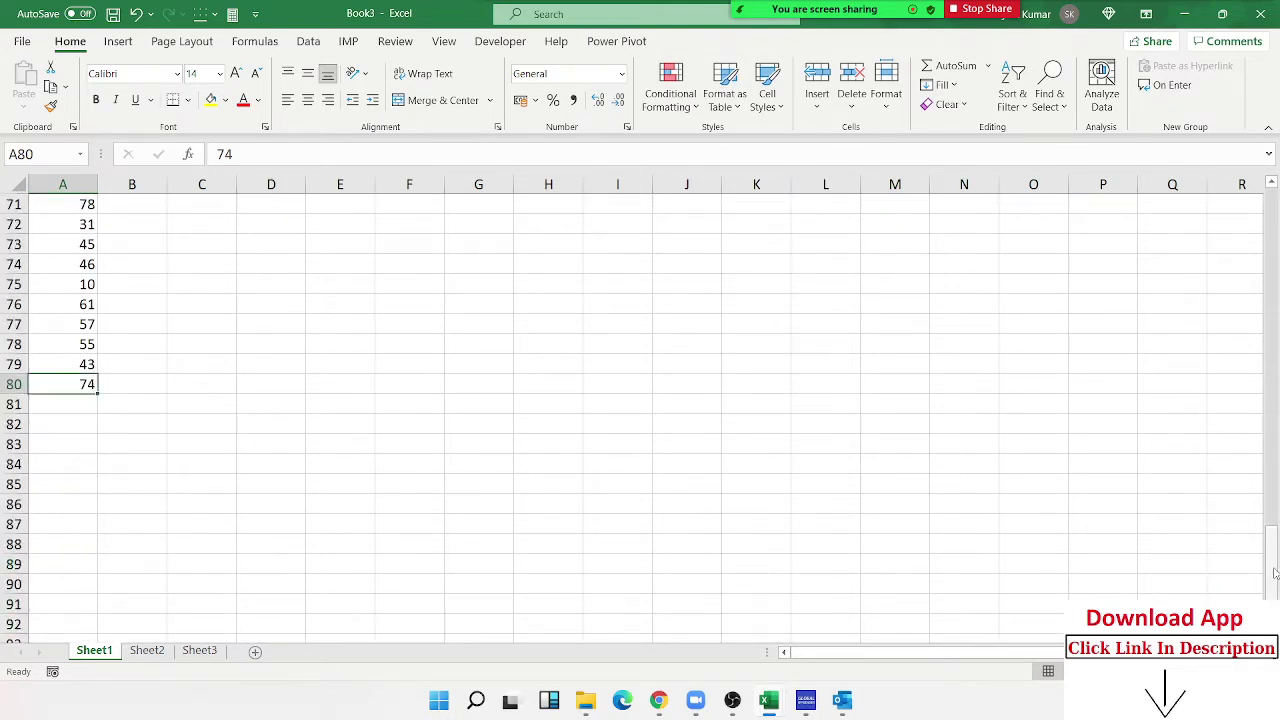
pyautogui.scroll(1, 1276, 490)
pyautogui.scroll(20, 1276, 236)
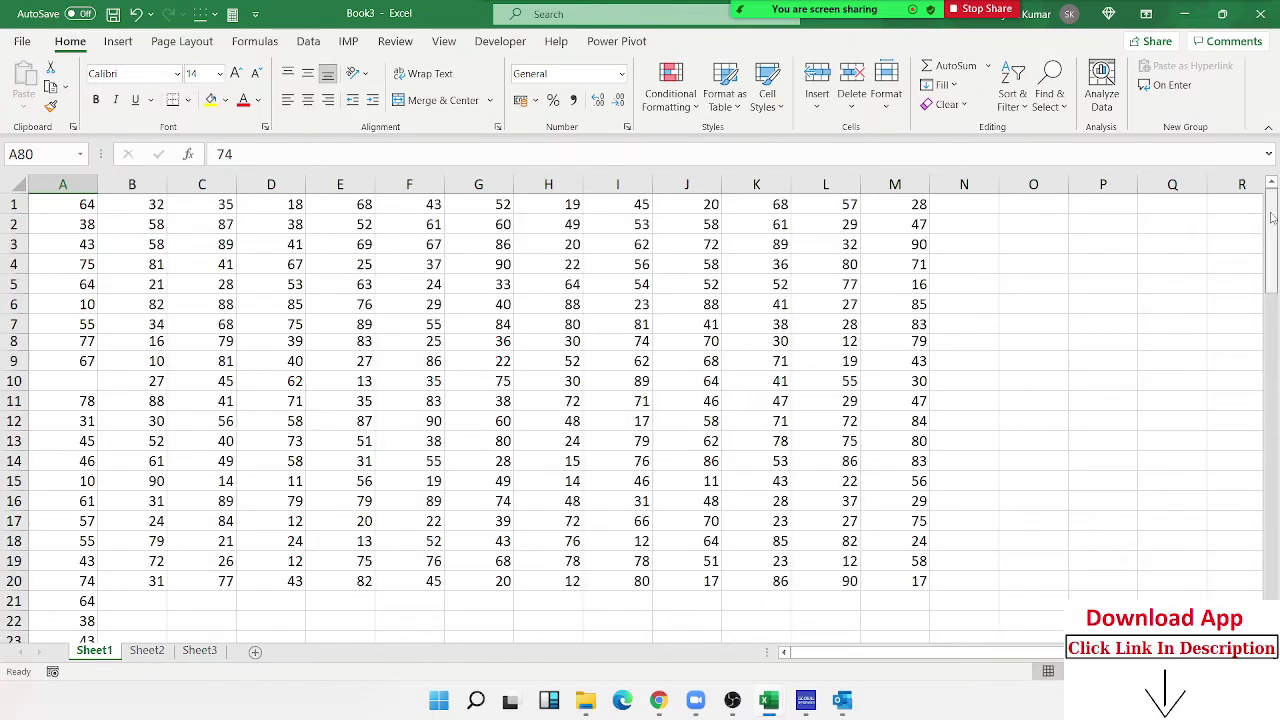
# Step: Enter 60 in the empty cell A10
pyautogui.keyDown('shift'); pyautogui.click(76, 200); pyautogui.keyUp('shift')
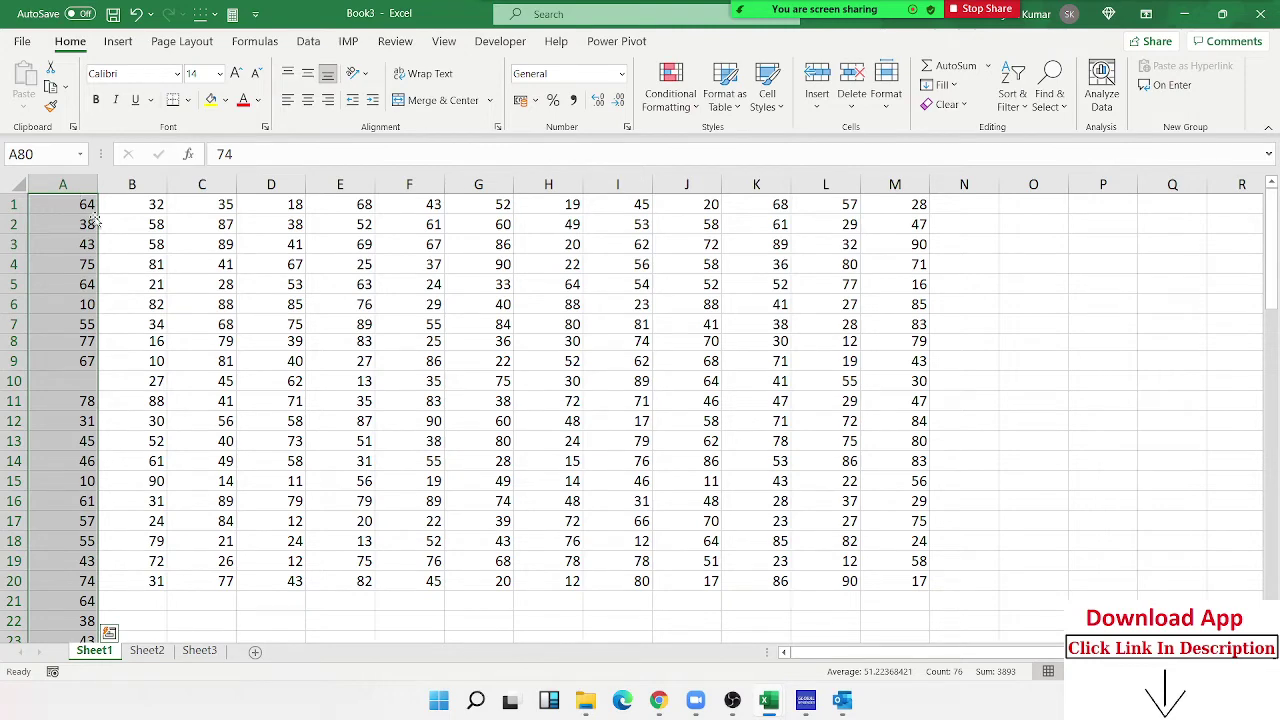
pyautogui.click(88, 210)
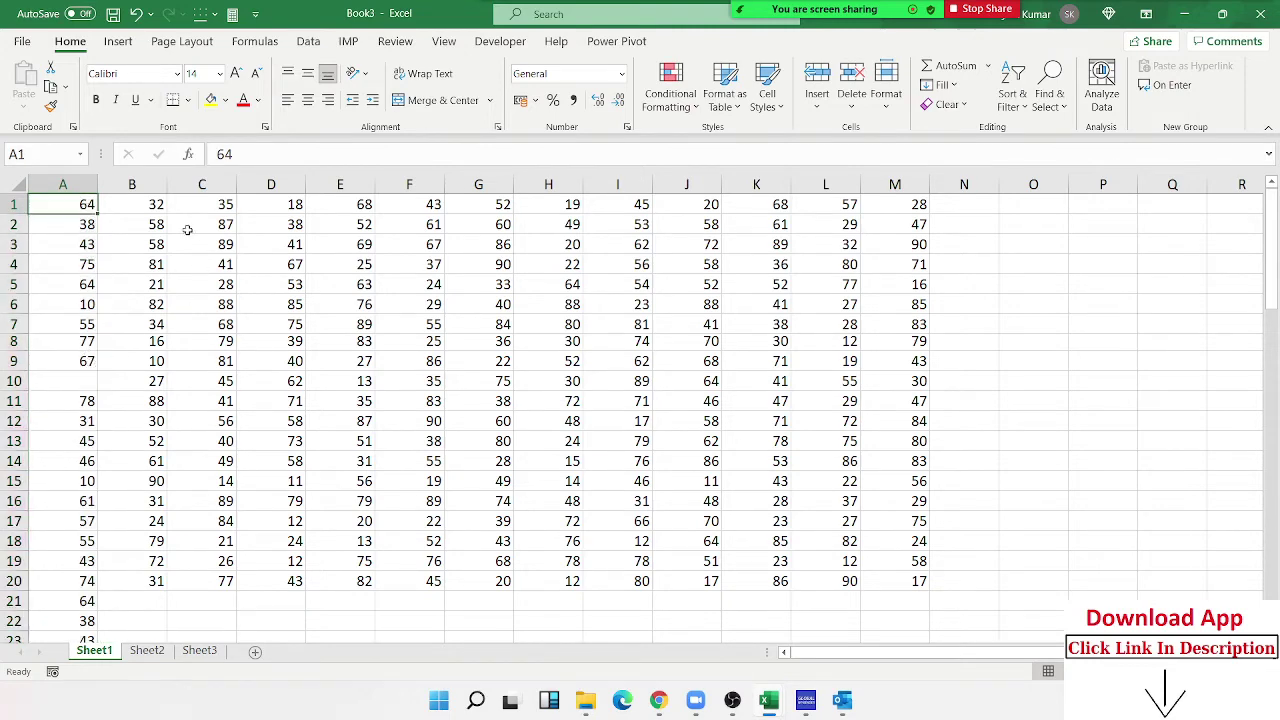
pyautogui.click(86, 381)
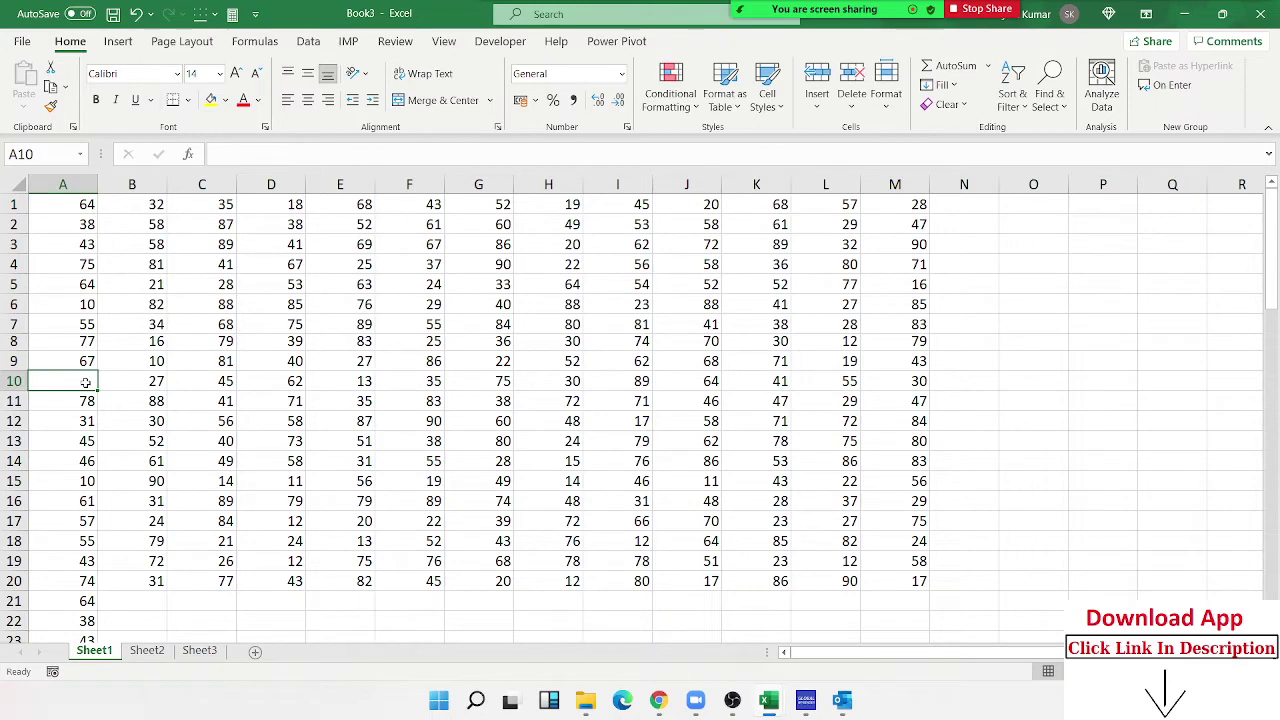
pyautogui.write('60')
pyautogui.press('Return')
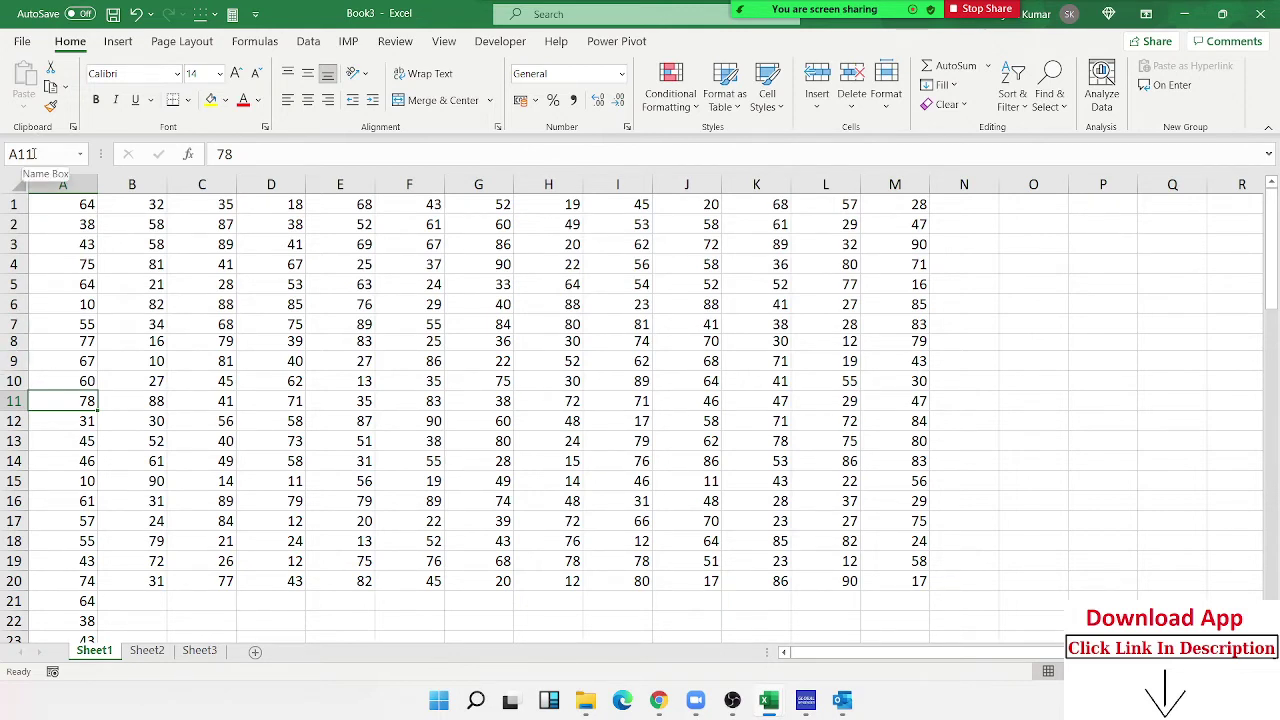
# Step: Go to cell A65000 by entering it in the Name Box
pyautogui.click(422, 298)
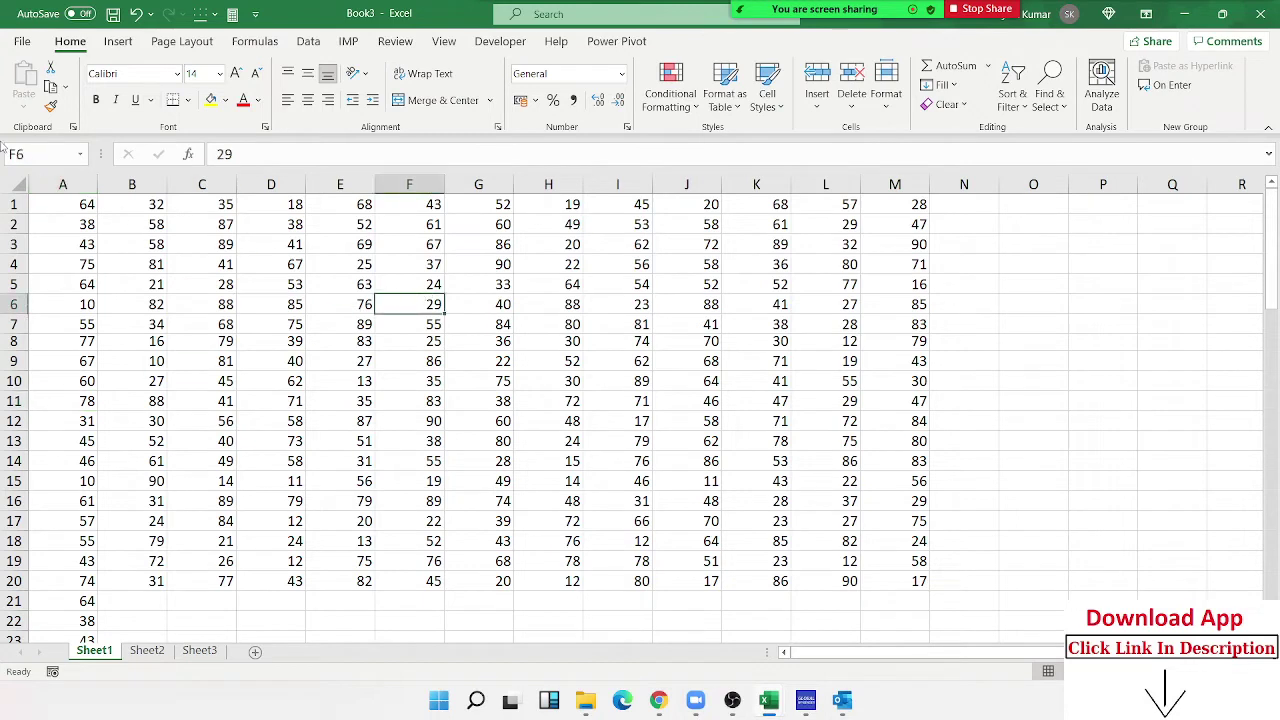
pyautogui.click(45, 154)
pyautogui.write('A65')
pyautogui.write('000')
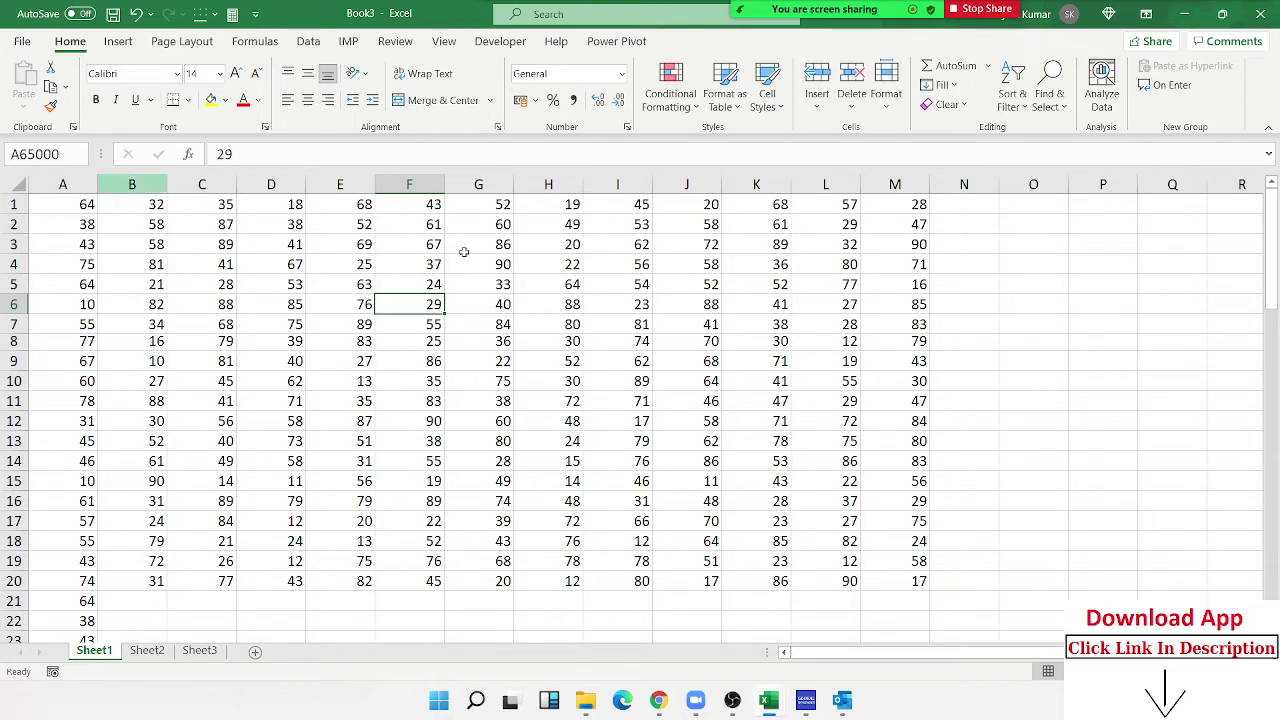
pyautogui.press('Return')
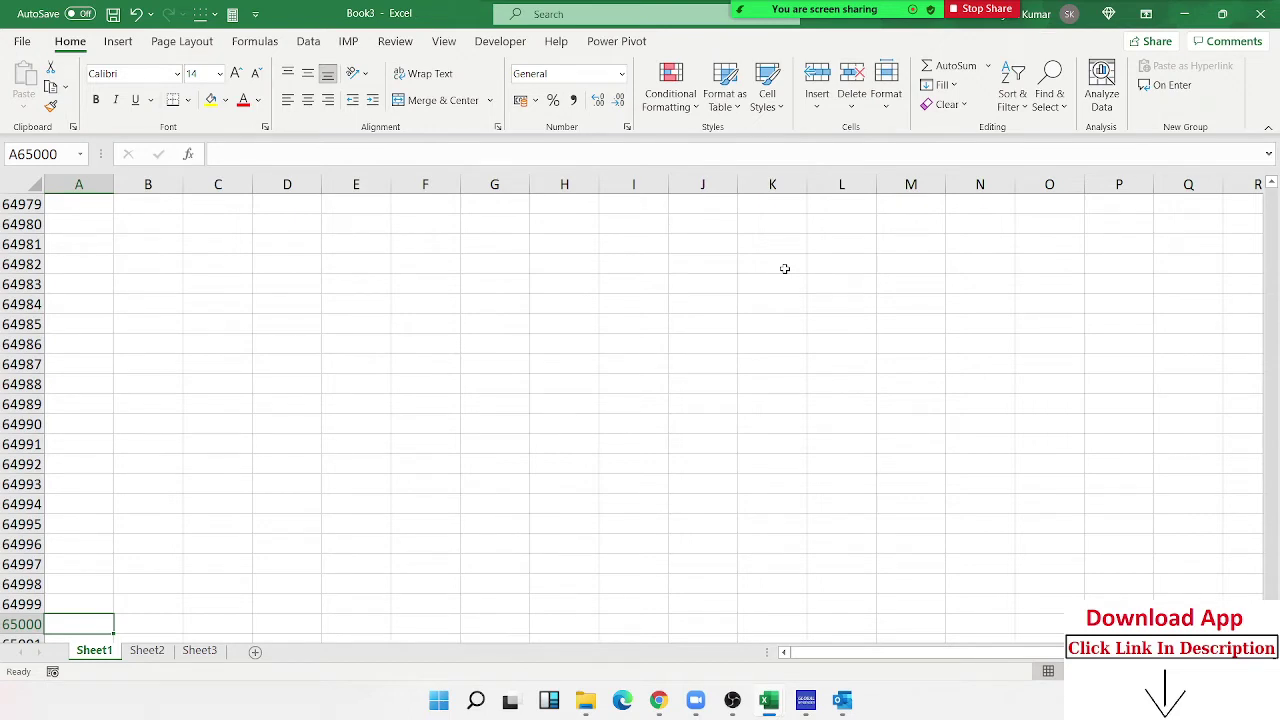
pyautogui.scroll(-2, 60, 450)
pyautogui.scroll(4, 118, 500)
pyautogui.scroll(7, 118, 504)
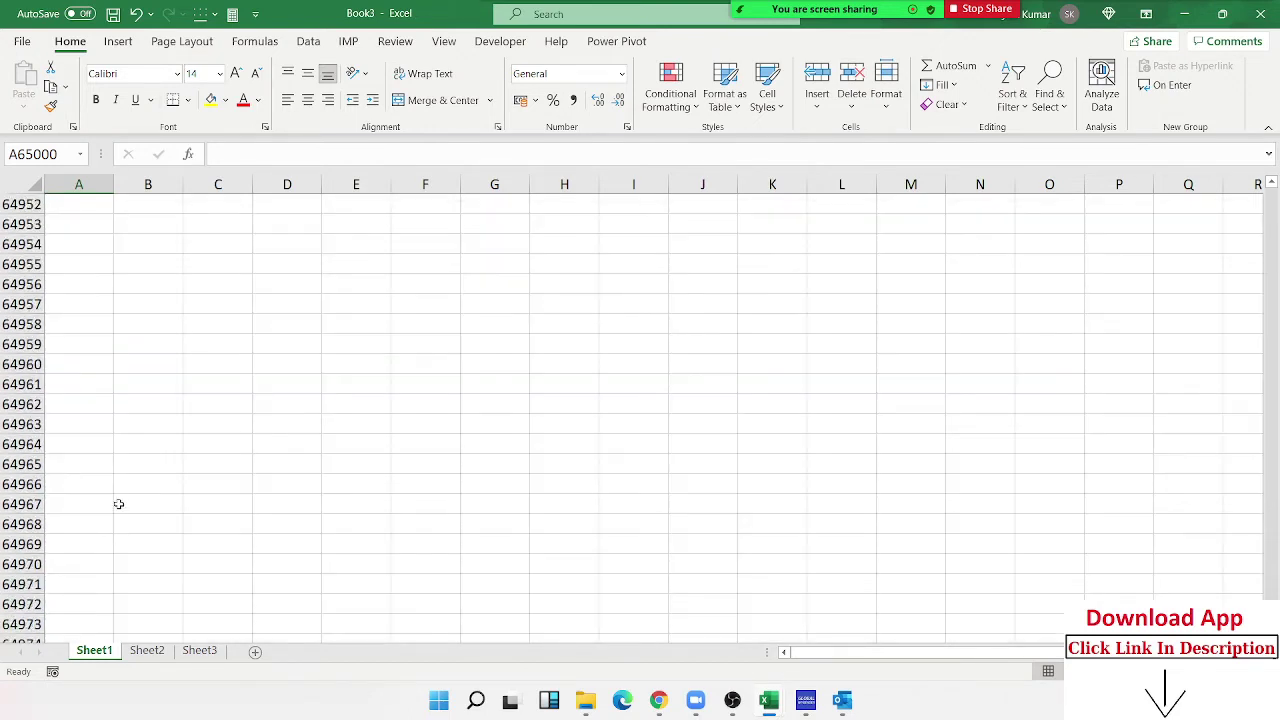
pyautogui.scroll(-6, 118, 504)
pyautogui.scroll(-5, 118, 500)
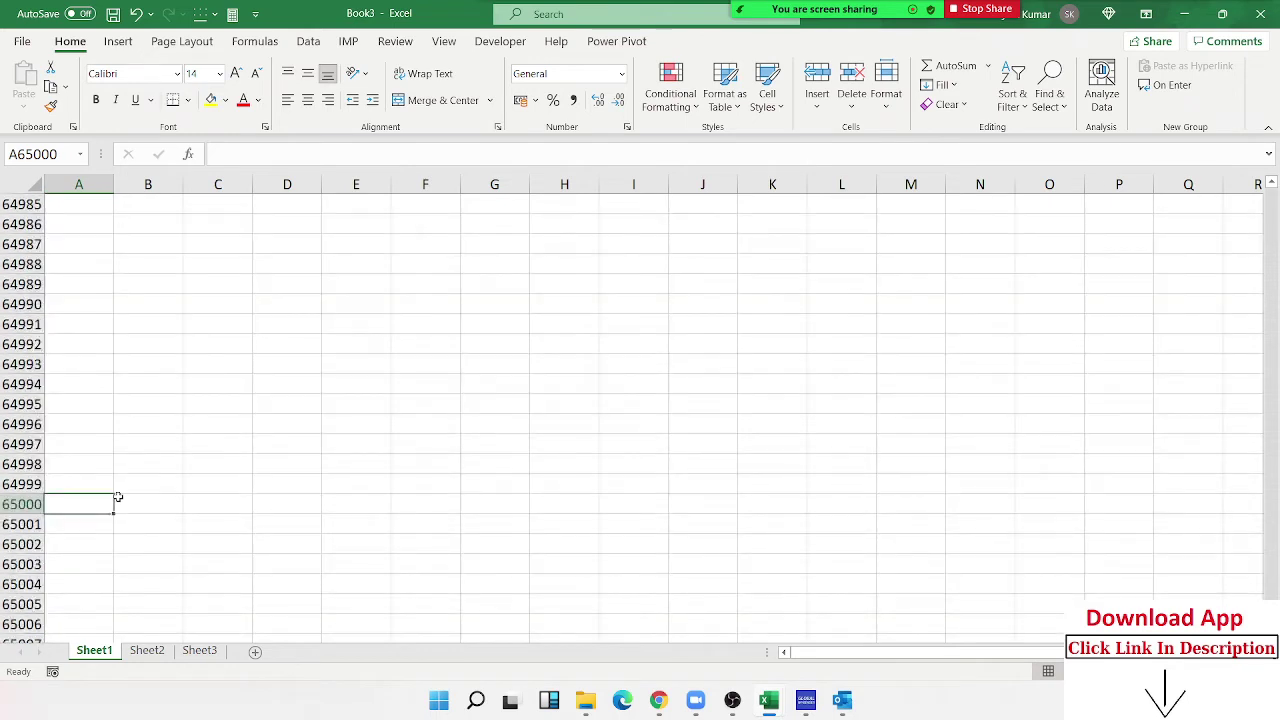
pyautogui.scroll(2, 118, 497)
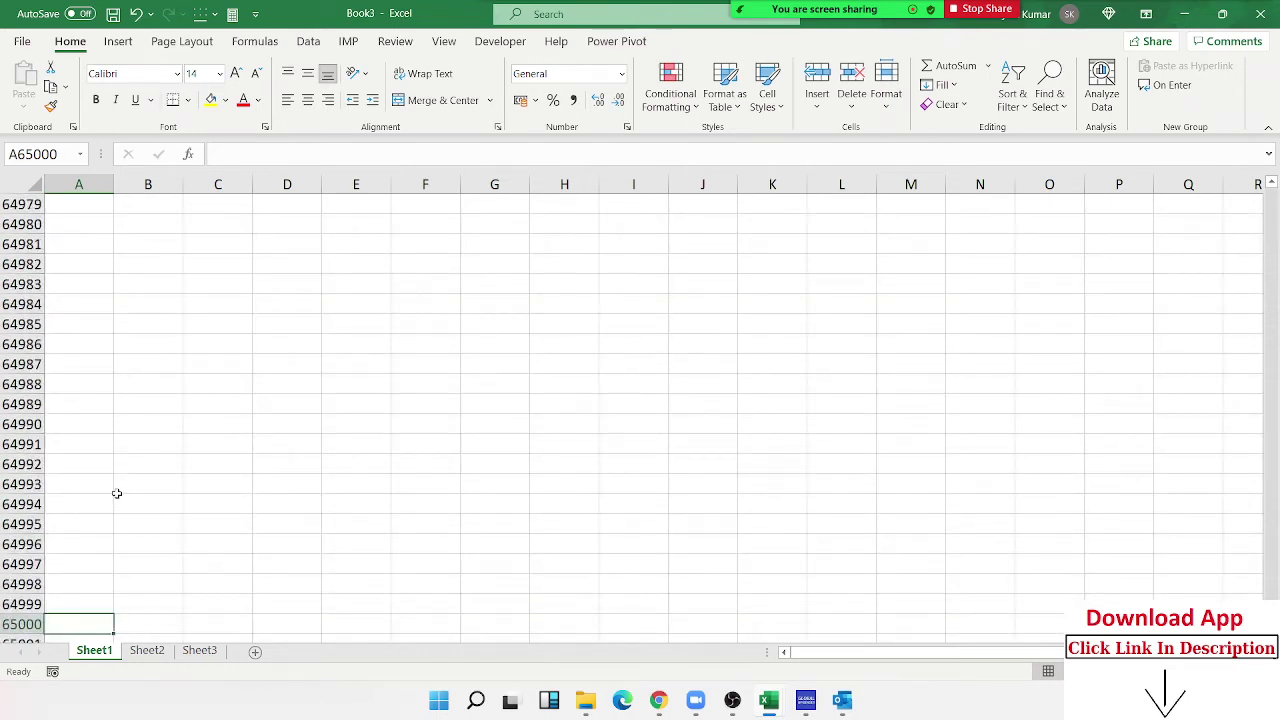
# Step: Jump back up with Ctrl+Up to A80, column A's last filled cell holding 74
pyautogui.hotkey('ctrl', 'Up')
pyautogui.scroll(2, 116, 493)
pyautogui.scroll(3, 116, 493)
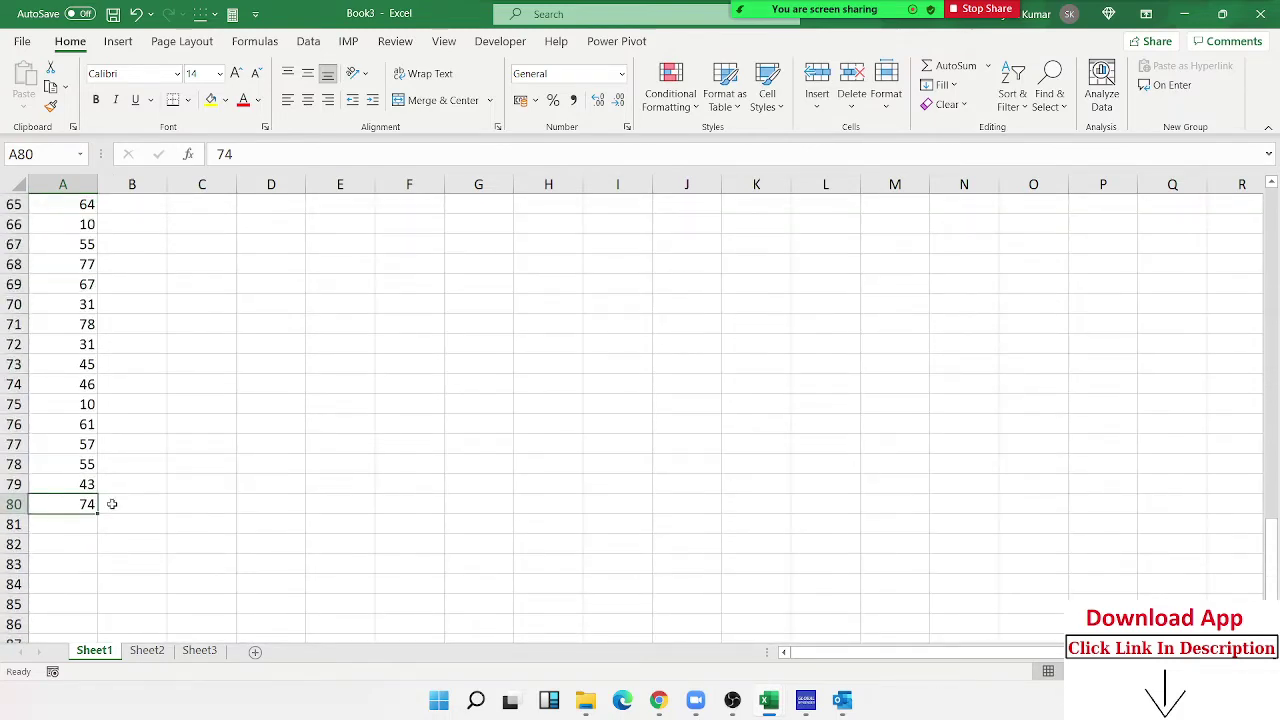
pyautogui.scroll(-5, 118, 497)
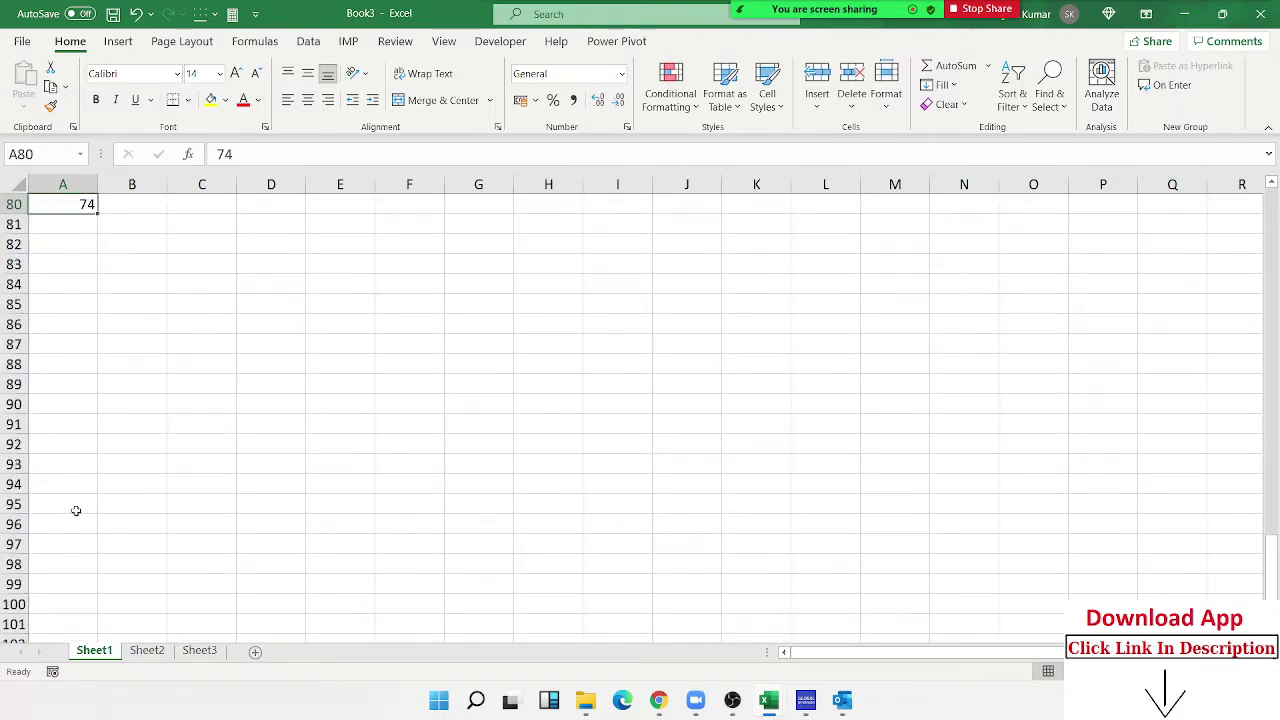
pyautogui.scroll(5, 76, 511)
pyautogui.scroll(3, 76, 511)
pyautogui.scroll(-3, 76, 511)
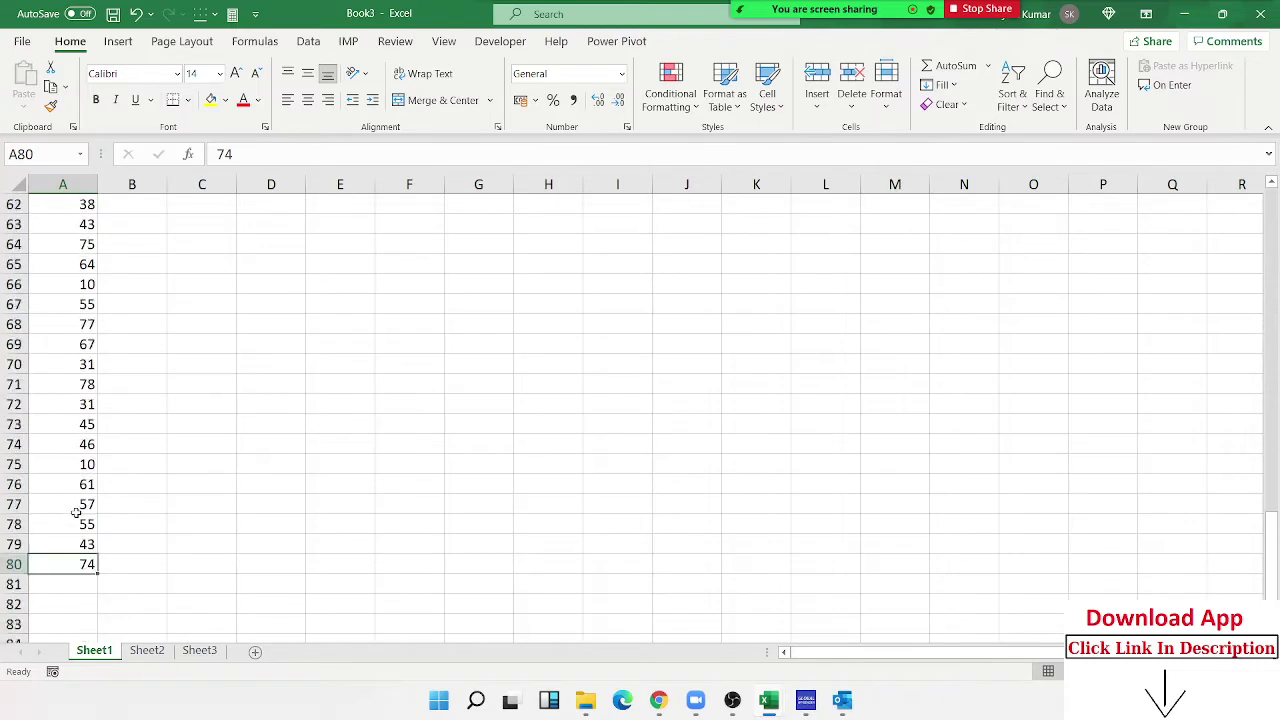
pyautogui.scroll(-2, 45, 522)
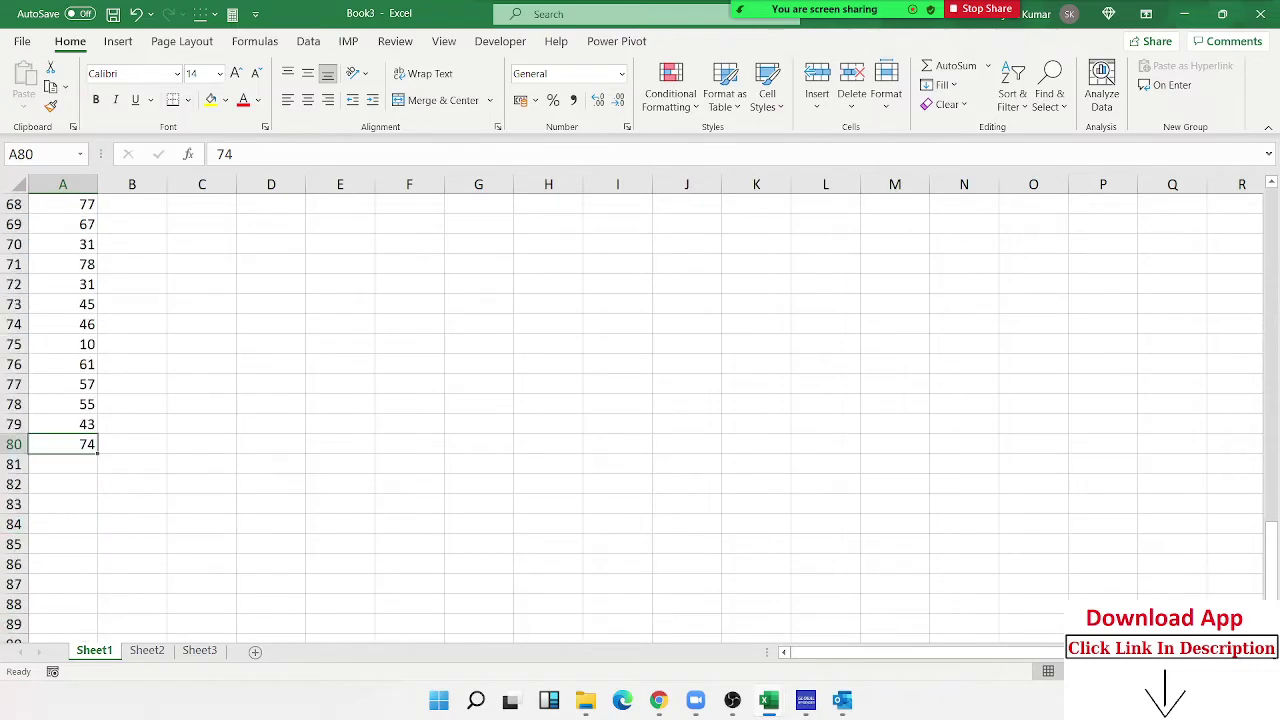
# Step: Clear the leftover values in A21:A27 and from A29 to the bottom, then return to A1
pyautogui.moveTo(1273, 545); pyautogui.dragTo(1276, 520)
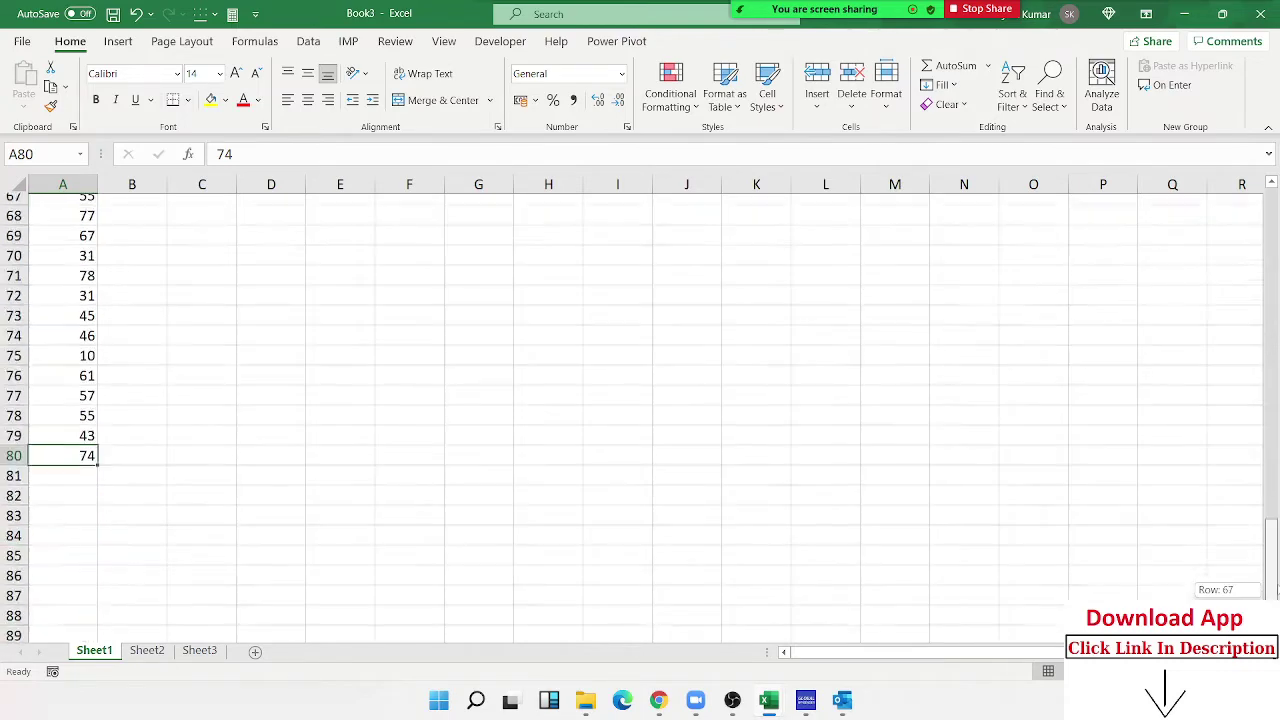
pyautogui.moveTo(1277, 390); pyautogui.dragTo(1277, 295)
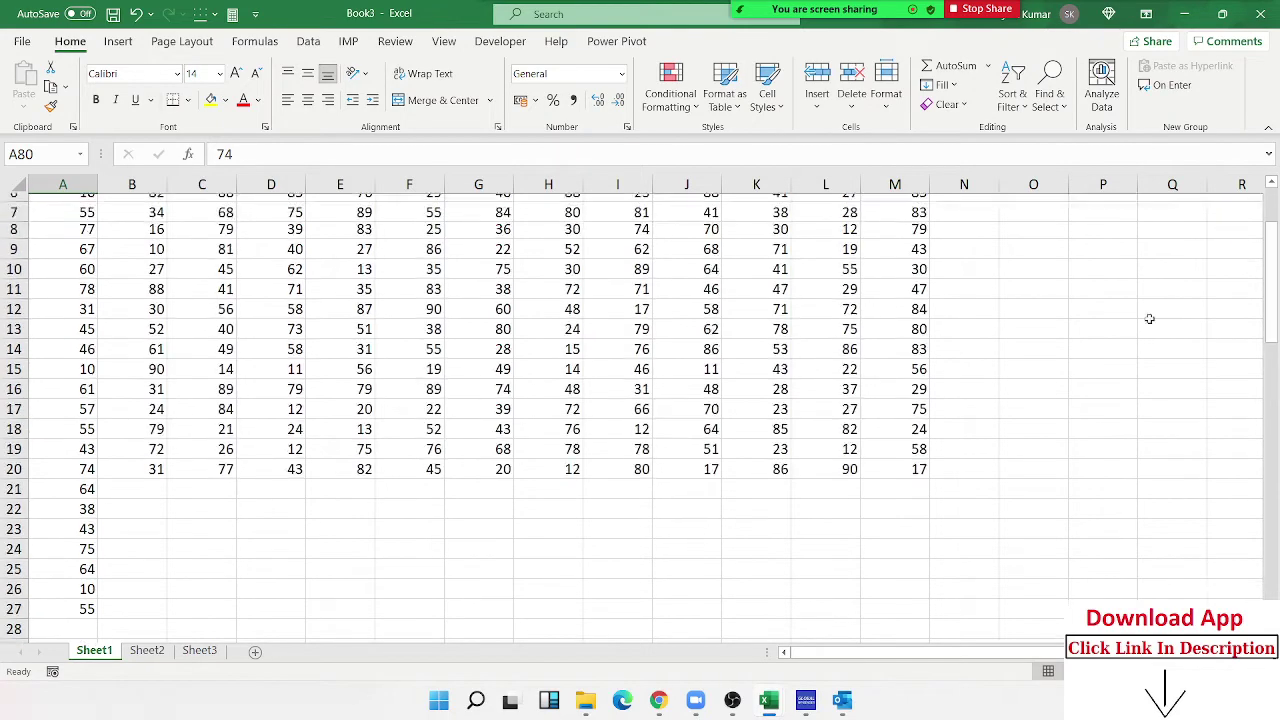
pyautogui.moveTo(86, 478); pyautogui.dragTo(80, 600)
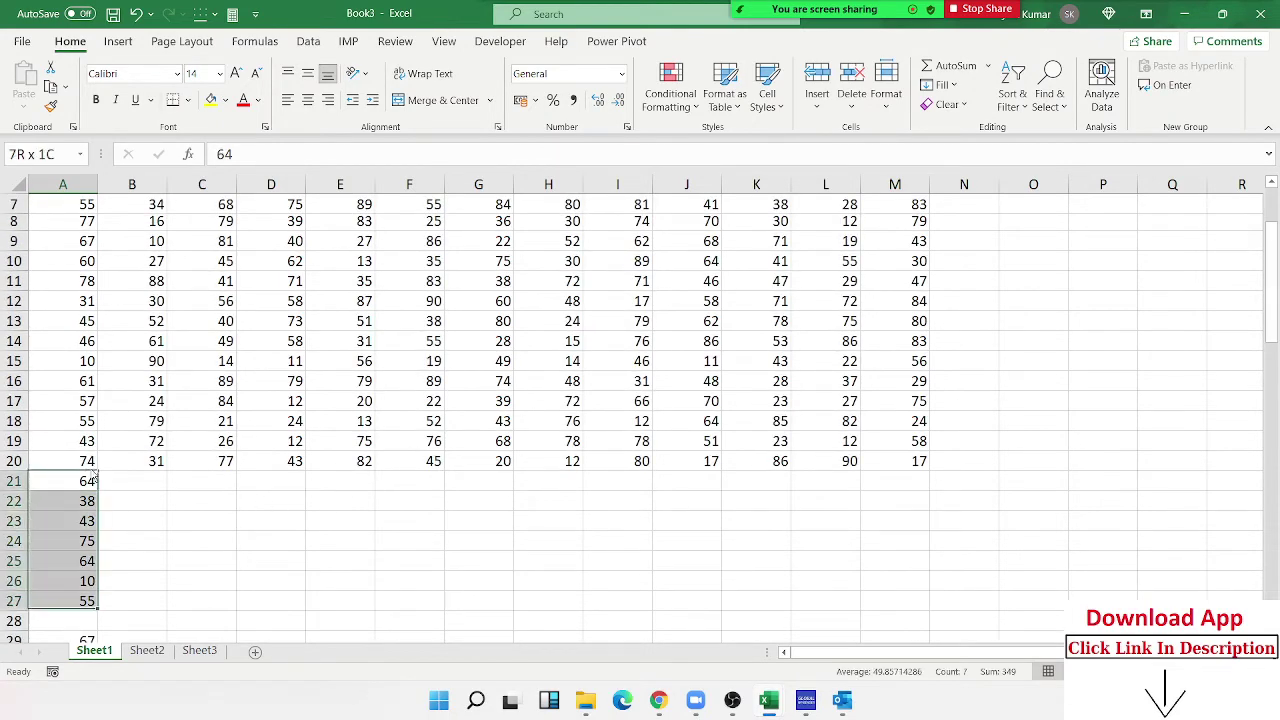
pyautogui.press('Delete')
pyautogui.press('Down')
pyautogui.press('Down')
pyautogui.press('Down')
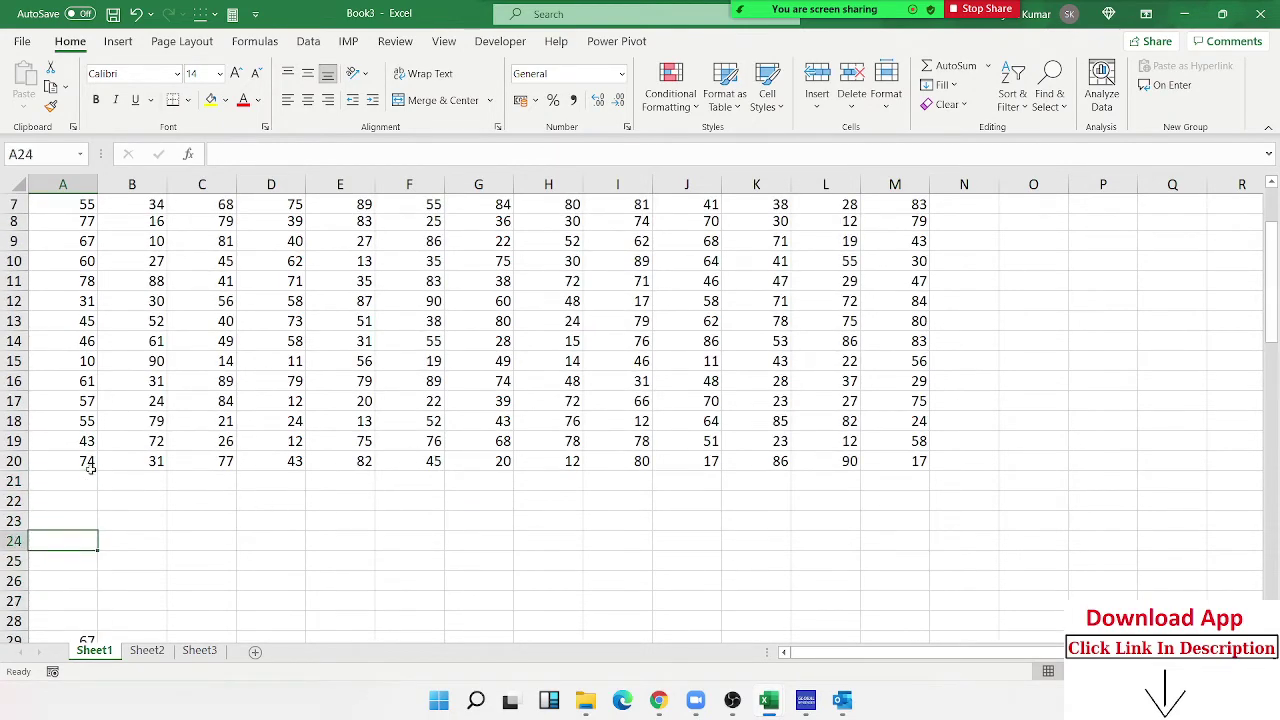
pyautogui.hotkey('ctrl', 'Down')
pyautogui.hotkey('ctrl', 'shift', 'Down')
pyautogui.hotkey('ctrl', 'shift', 'Down')
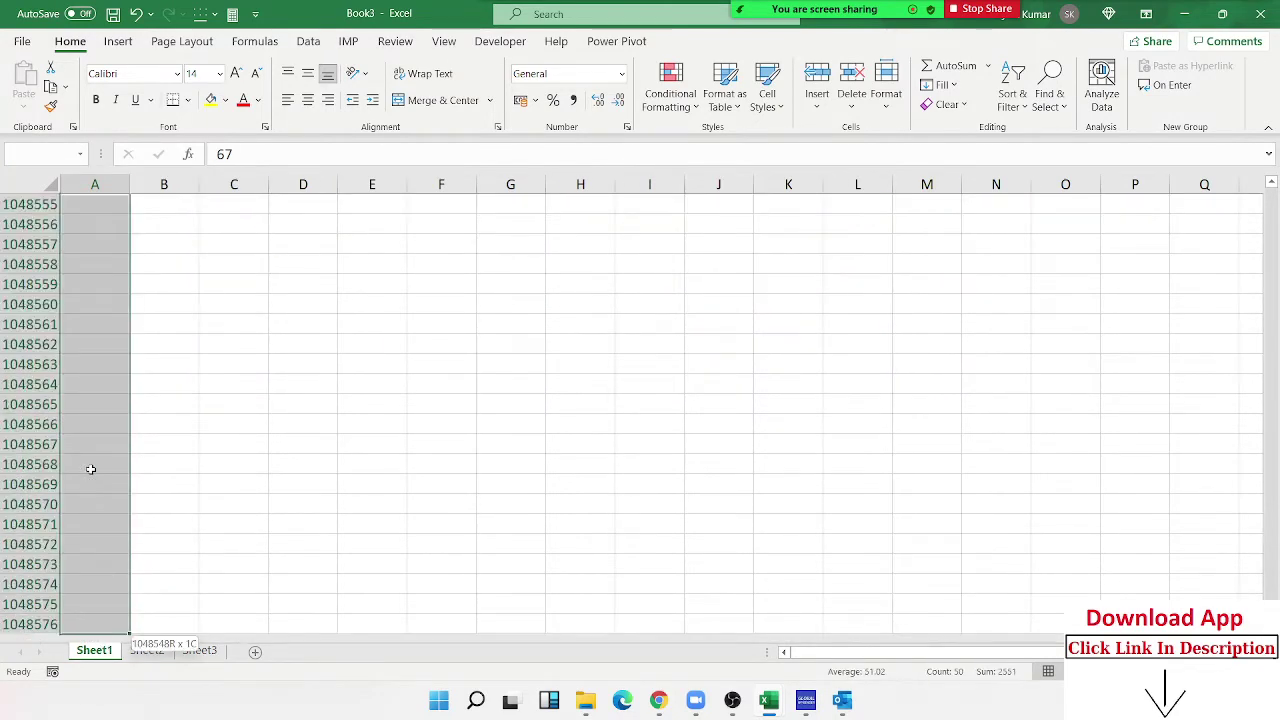
pyautogui.press('Delete')
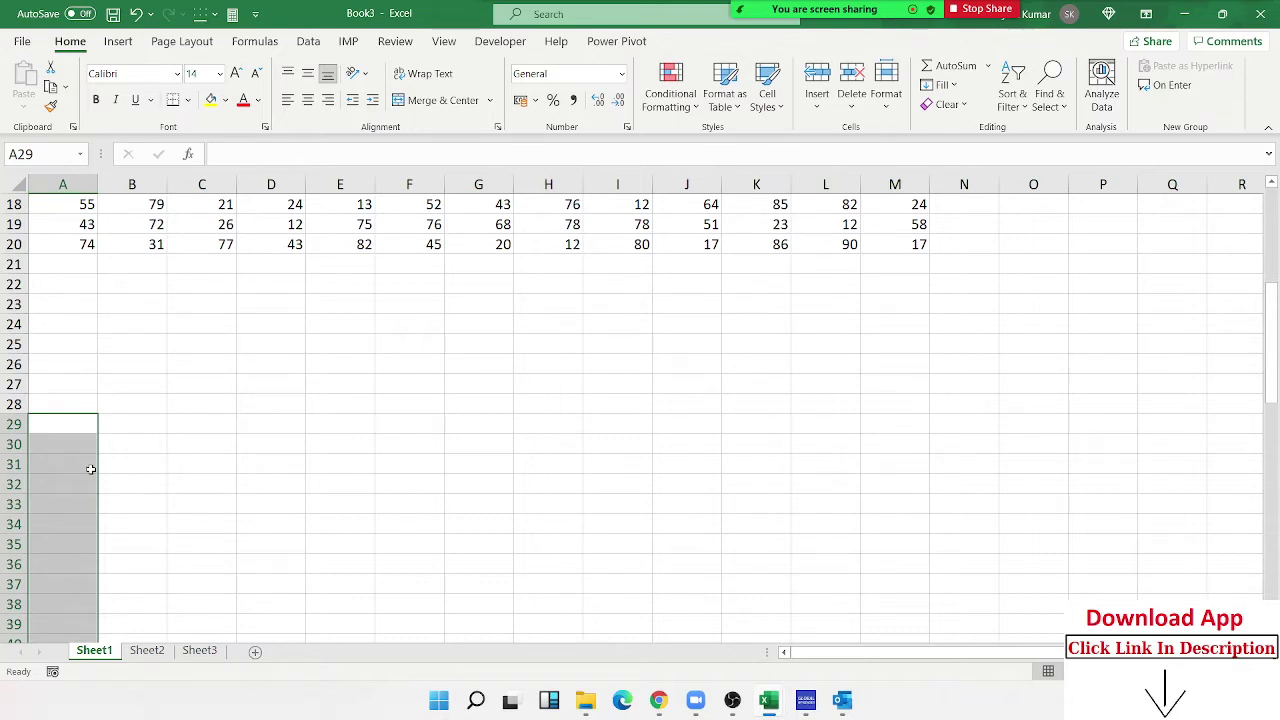
pyautogui.hotkey('ctrl', 'Up')
pyautogui.hotkey('ctrl', 'Up')
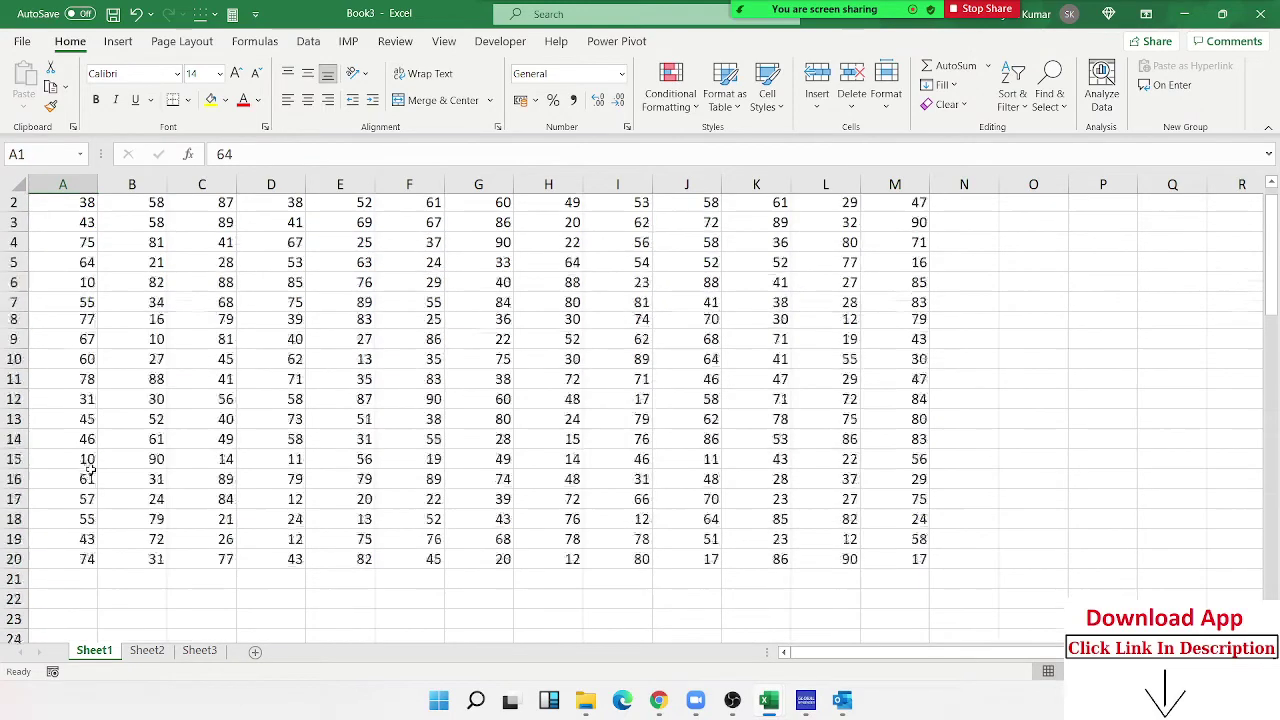
# Step: Repeatedly select A1:M20 with Ctrl+Shift+Right and Ctrl+Shift+Down, ending with A1:M1 selected
pyautogui.hotkey('ctrl', 'shift', 'Right')
pyautogui.hotkey('ctrl', 'shift', 'Down')
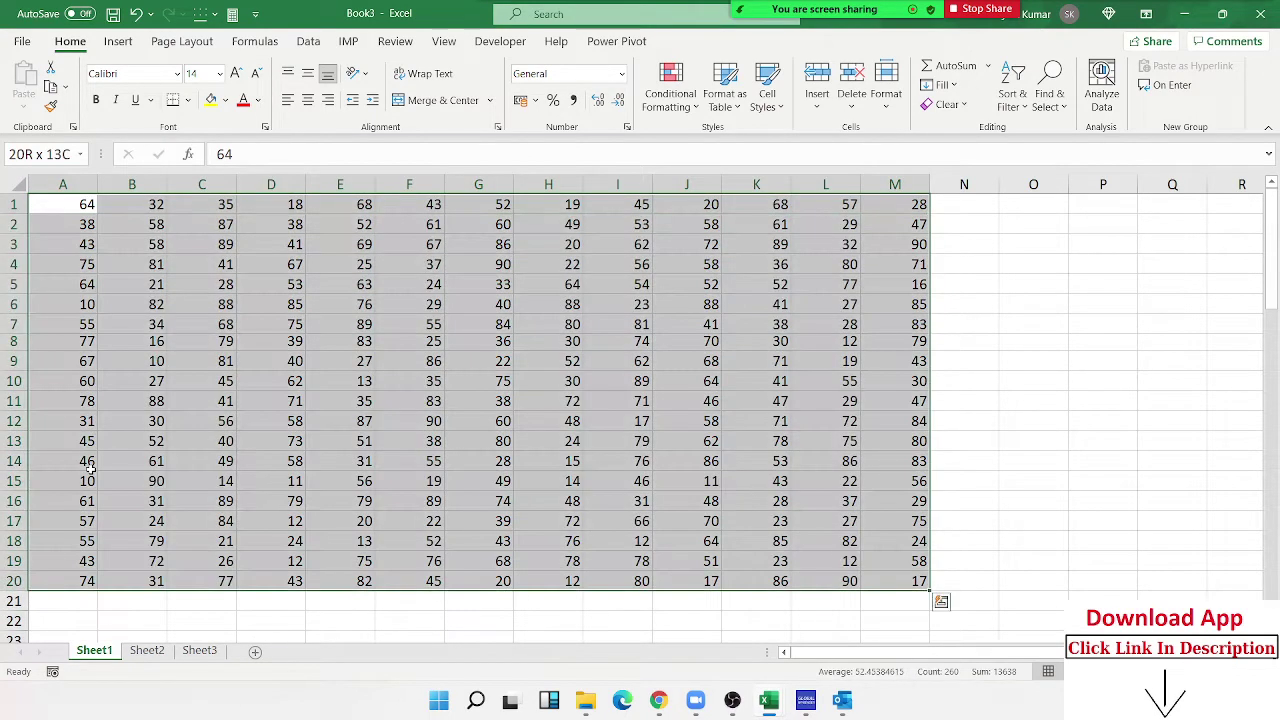
pyautogui.hotkey('ctrl', 'Home')
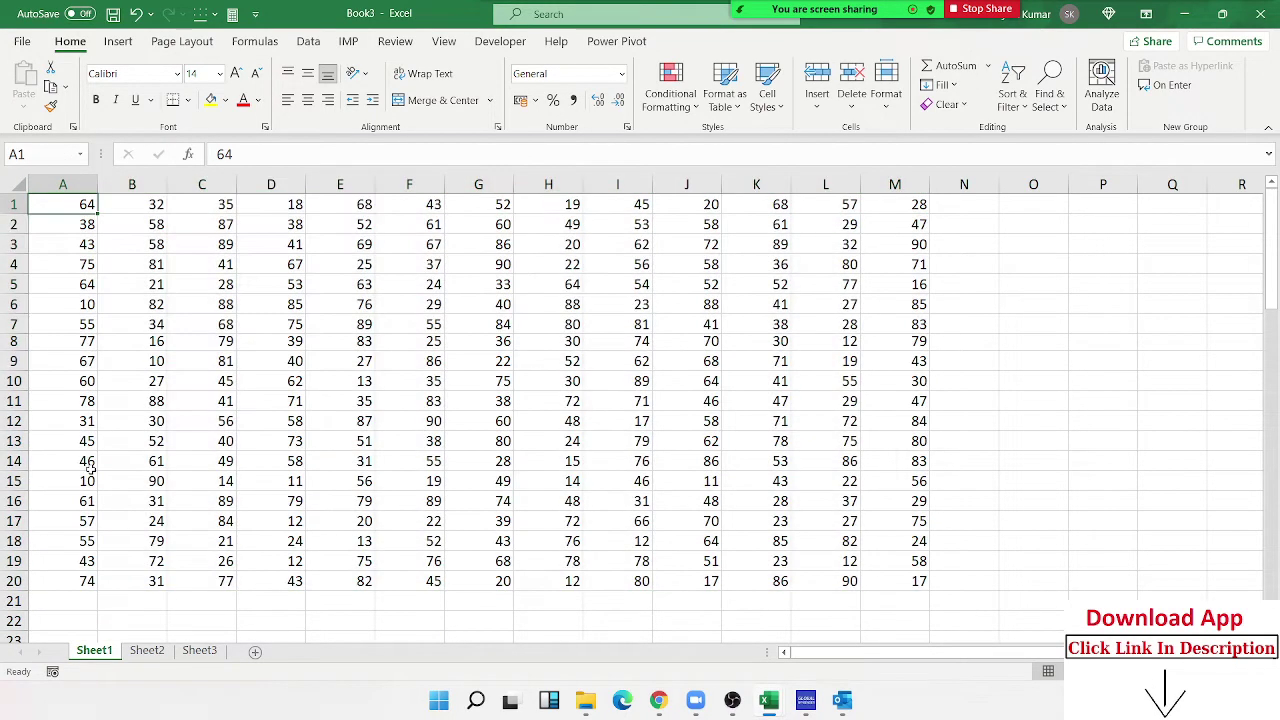
pyautogui.hotkey('ctrl', 'shift', 'Right')
pyautogui.hotkey('ctrl', 'shift', 'Down')
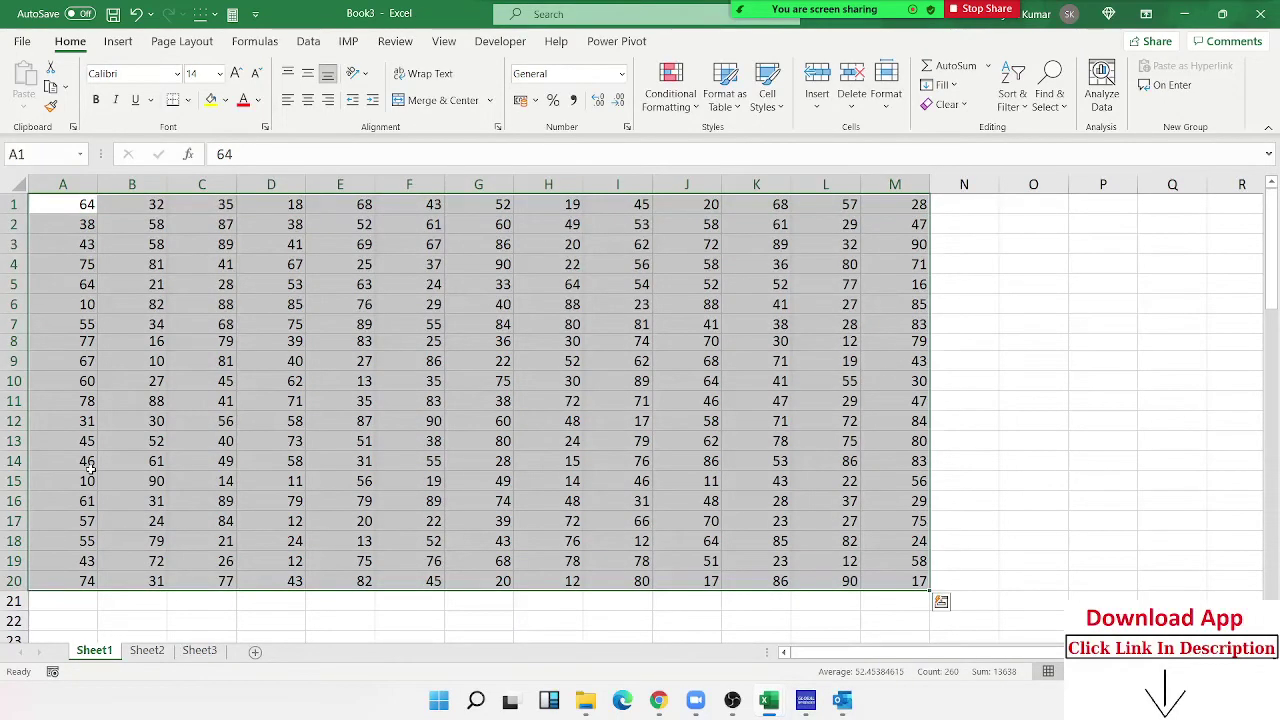
pyautogui.hotkey('ctrl', 'Home')
pyautogui.hotkey('ctrl', 'shift', 'Right')
pyautogui.hotkey('ctrl', 'shift', 'Down')
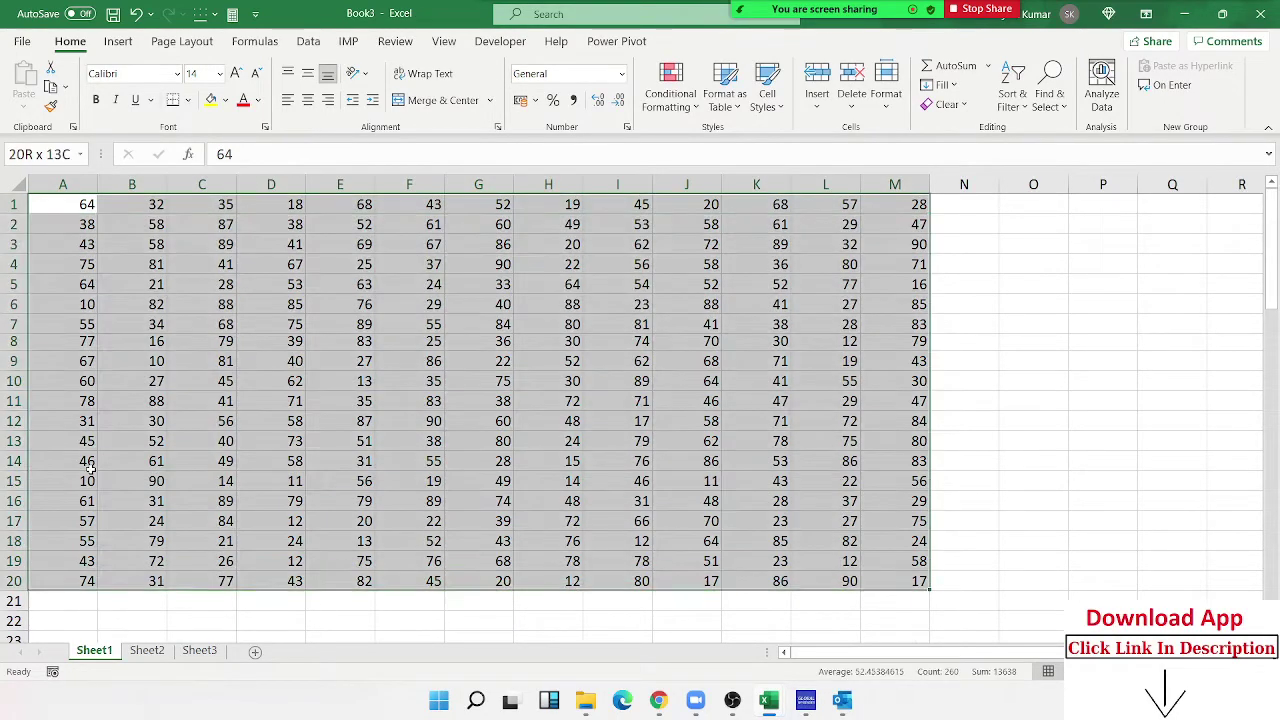
pyautogui.hotkey('ctrl', 'Home')
pyautogui.hotkey('ctrl', 'shift', 'Right')
pyautogui.hotkey('ctrl', 'shift', 'Down')
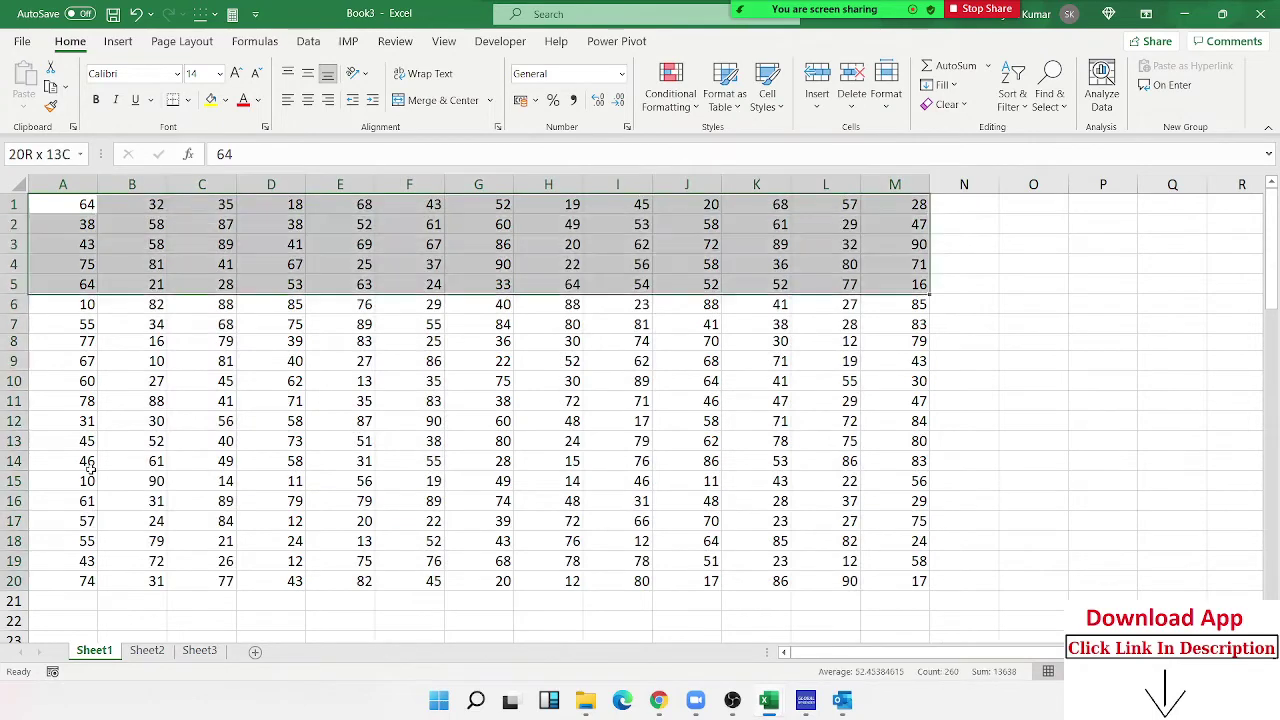
pyautogui.hotkey('ctrl', 'Home')
pyautogui.hotkey('ctrl', 'shift', 'Right')
pyautogui.hotkey('ctrl', 'shift', 'Down')
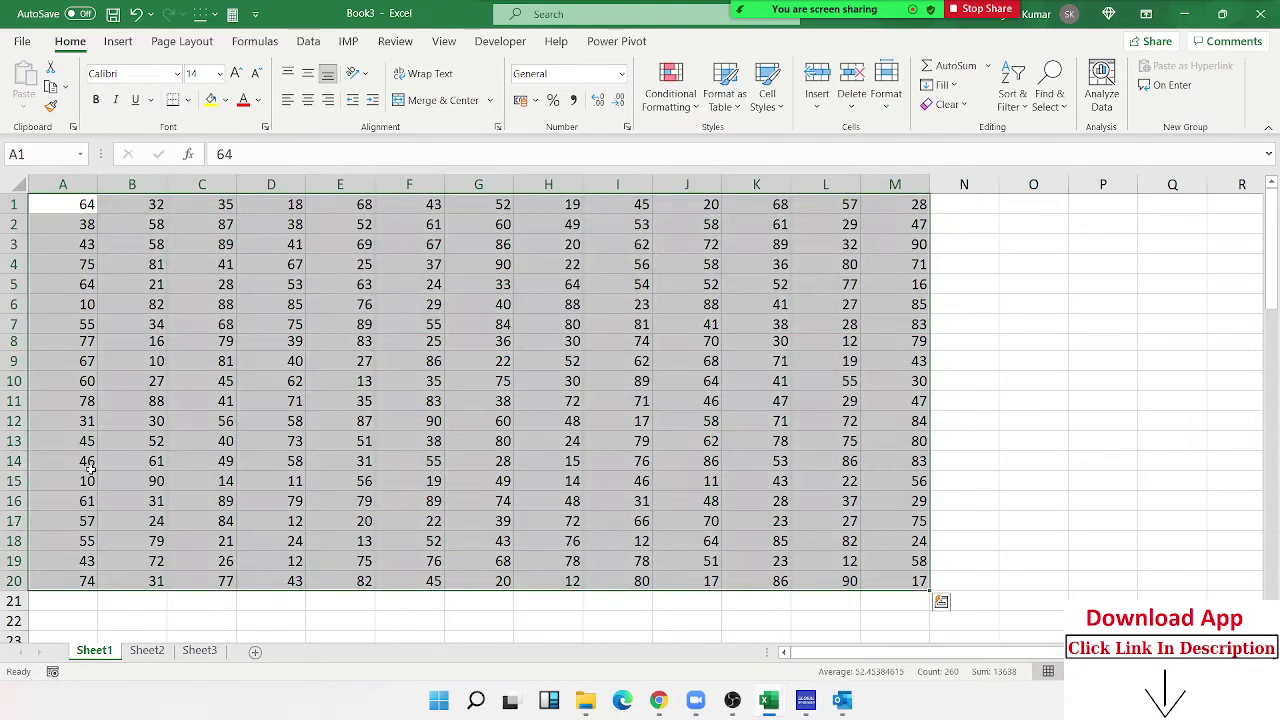
pyautogui.hotkey('ctrl', 'Home')
pyautogui.hotkey('ctrl', 'shift', 'Right')
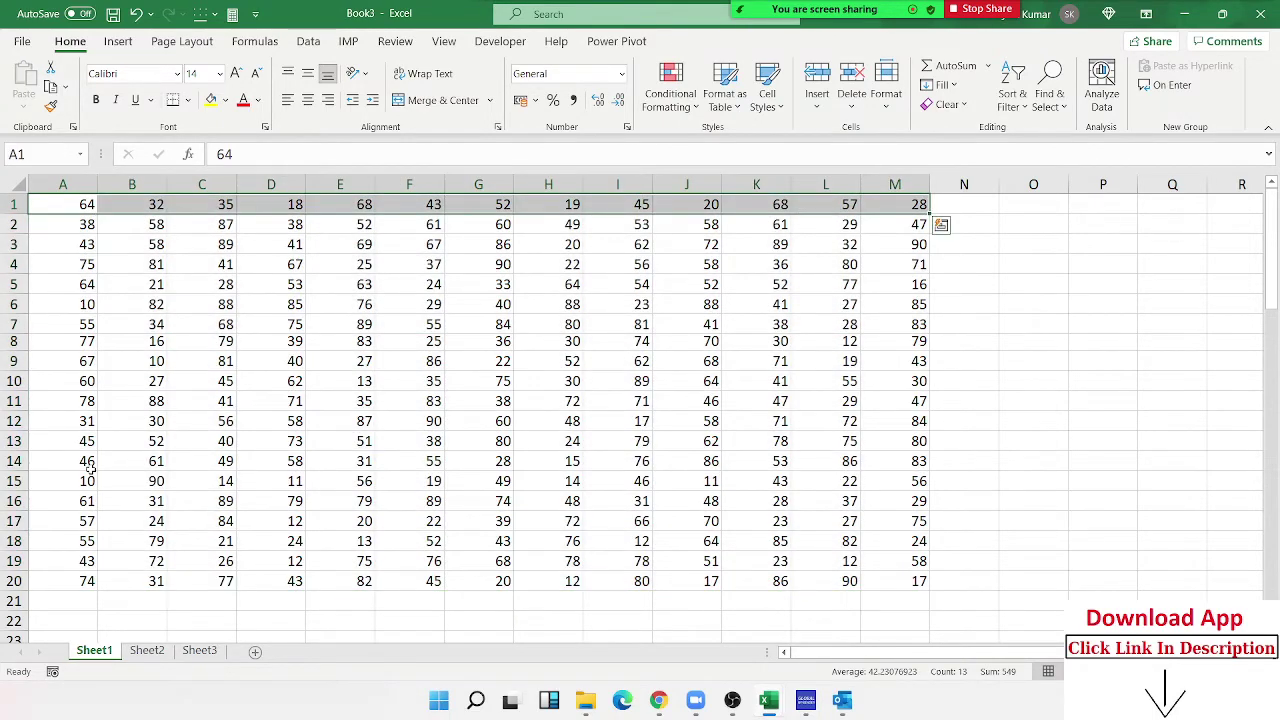
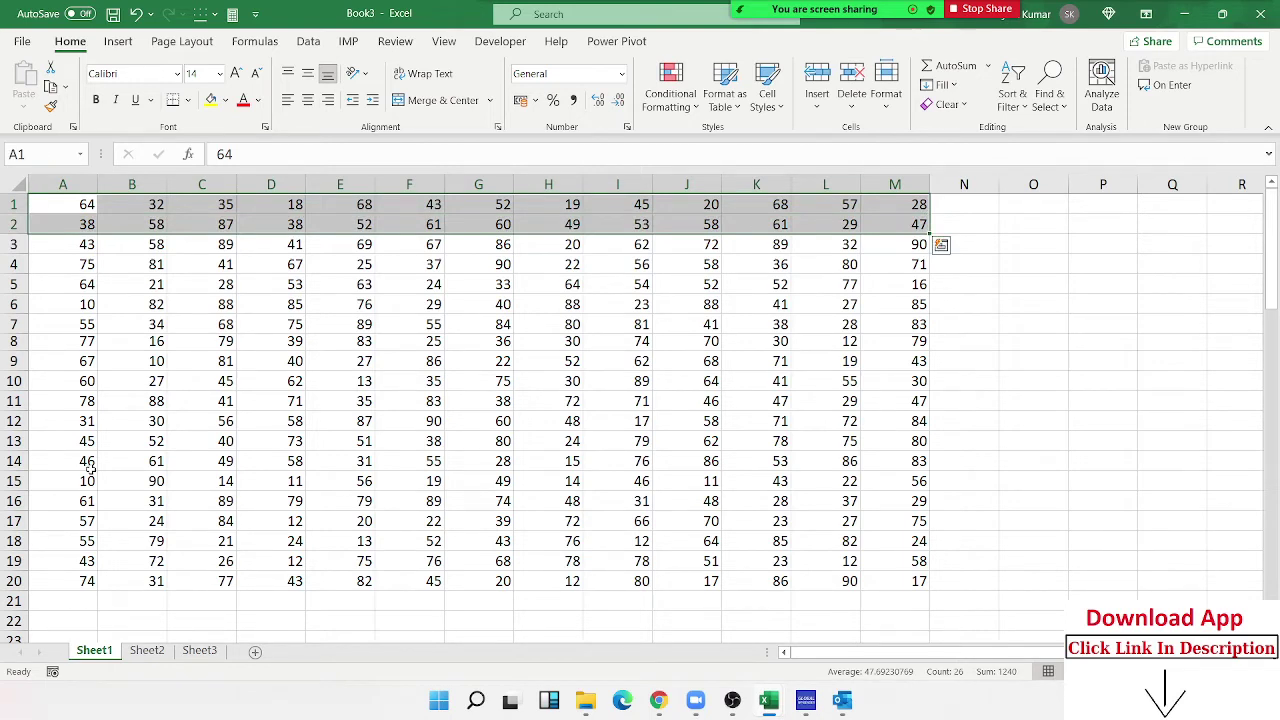
# Step: Select the whole A1:M20 number block with Ctrl+Shift+arrow shortcuts, then return to A1
pyautogui.hotkey('ctrl', 'Home')
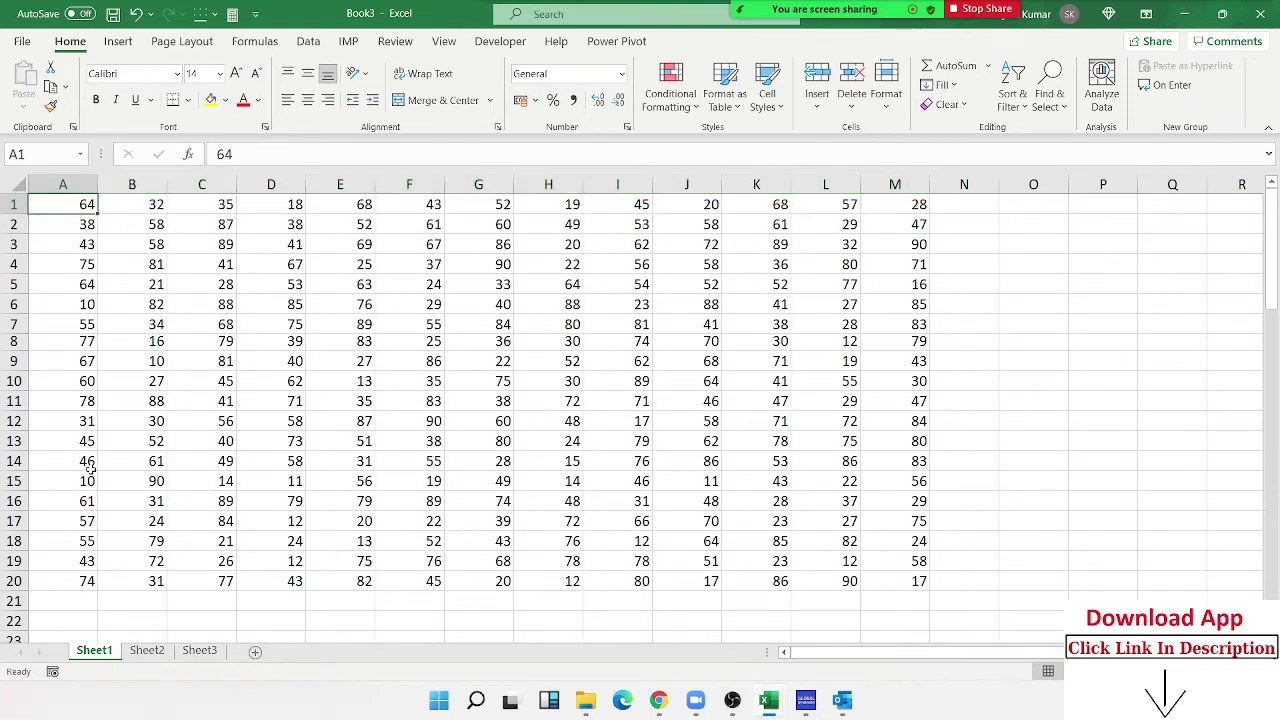
pyautogui.hotkey('ctrl', 'shift', 'Right')
pyautogui.hotkey('ctrl', 'shift', 'Down')
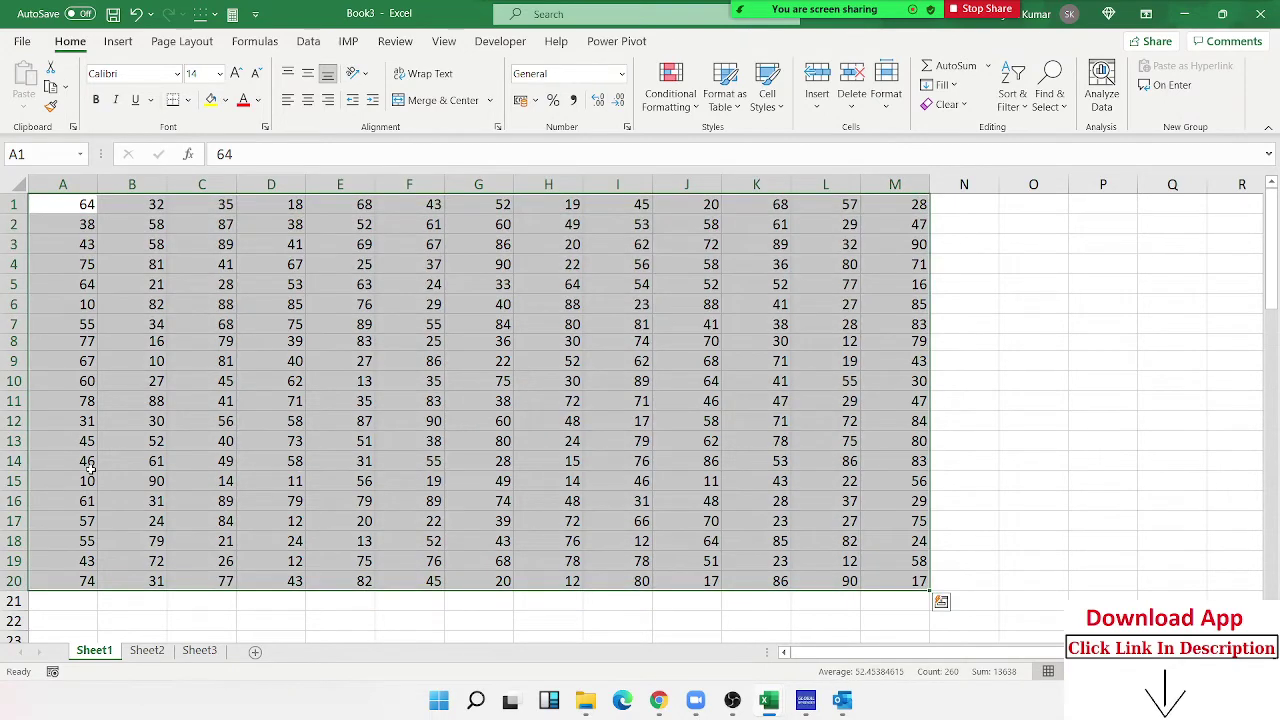
pyautogui.hotkey('ctrl', 'Home')
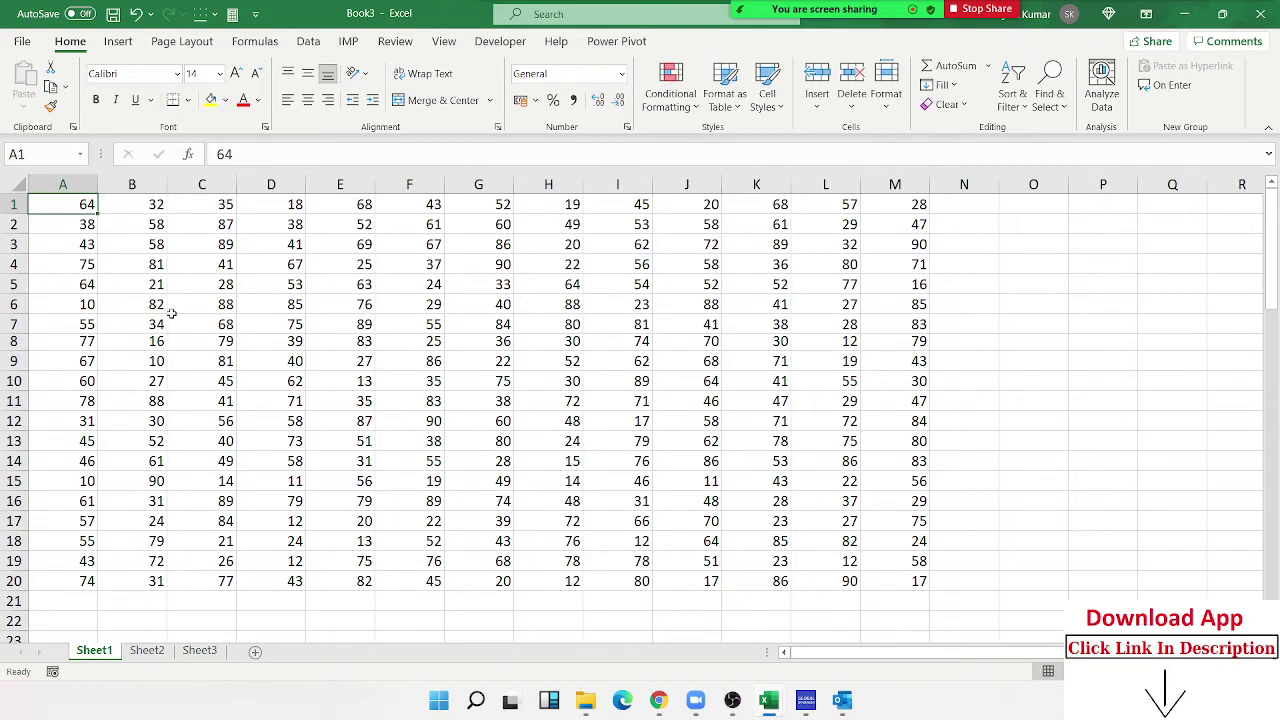
# Step: Ctrl-select about twenty scattered cells and small ranges across the grid, from B5 through D15
pyautogui.click(121, 278)
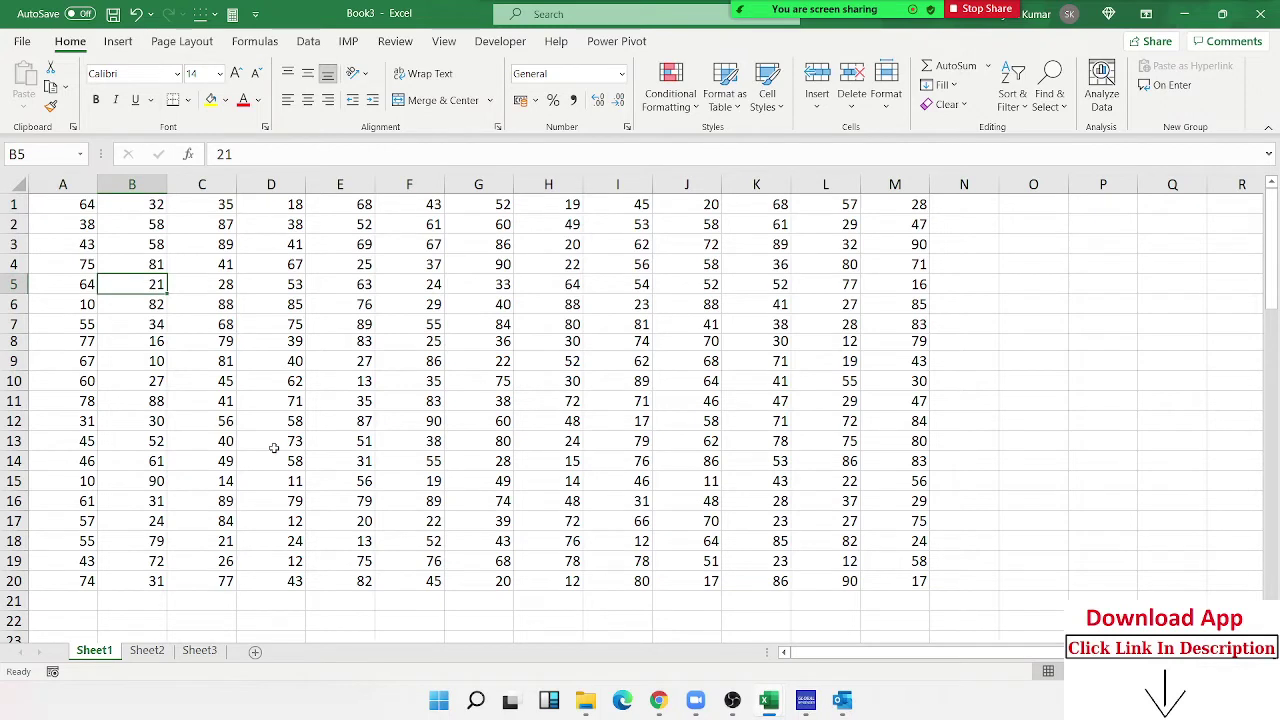
pyautogui.keyDown('ctrl'); pyautogui.click(310, 341); pyautogui.keyUp('ctrl')
pyautogui.keyDown('ctrl'); pyautogui.click(200, 418); pyautogui.keyUp('ctrl')
pyautogui.moveTo(485, 480); pyautogui.dragTo(485, 462)
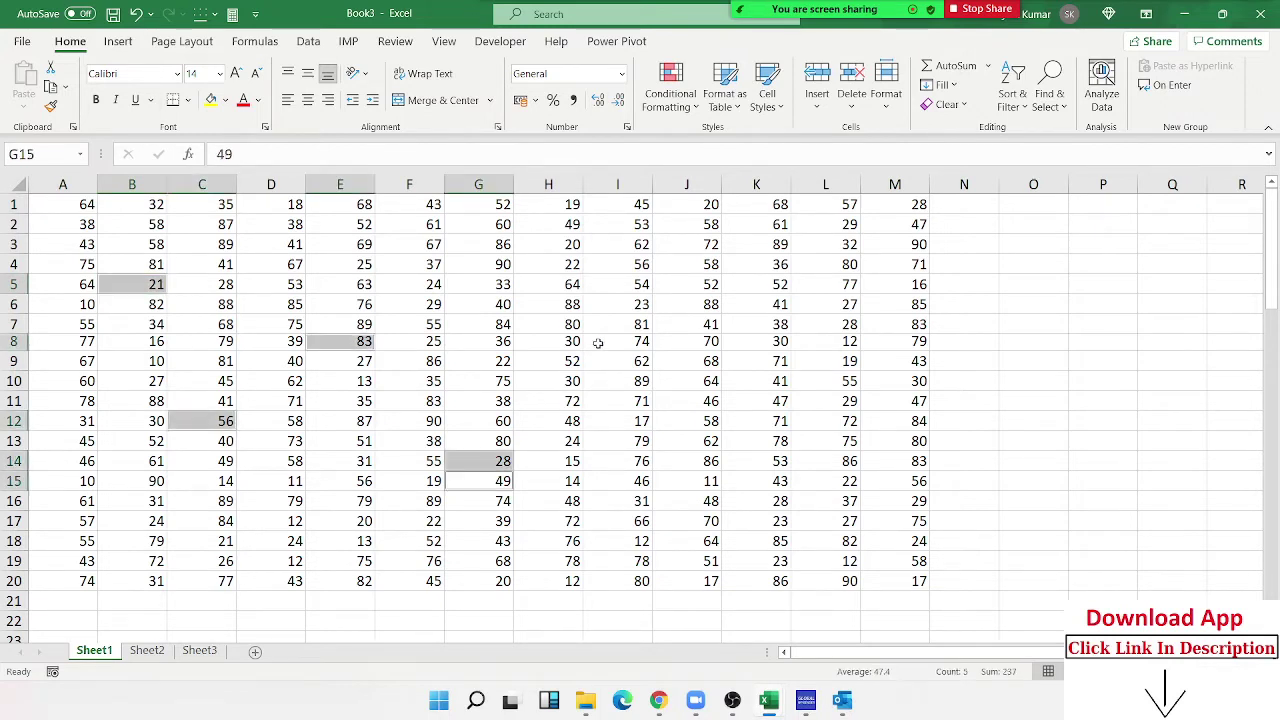
pyautogui.keyDown('ctrl'); pyautogui.click(597, 343); pyautogui.keyUp('ctrl')
pyautogui.moveTo(605, 244); pyautogui.dragTo(694, 244)
pyautogui.keyDown('ctrl'); pyautogui.click(760, 341); pyautogui.keyUp('ctrl')
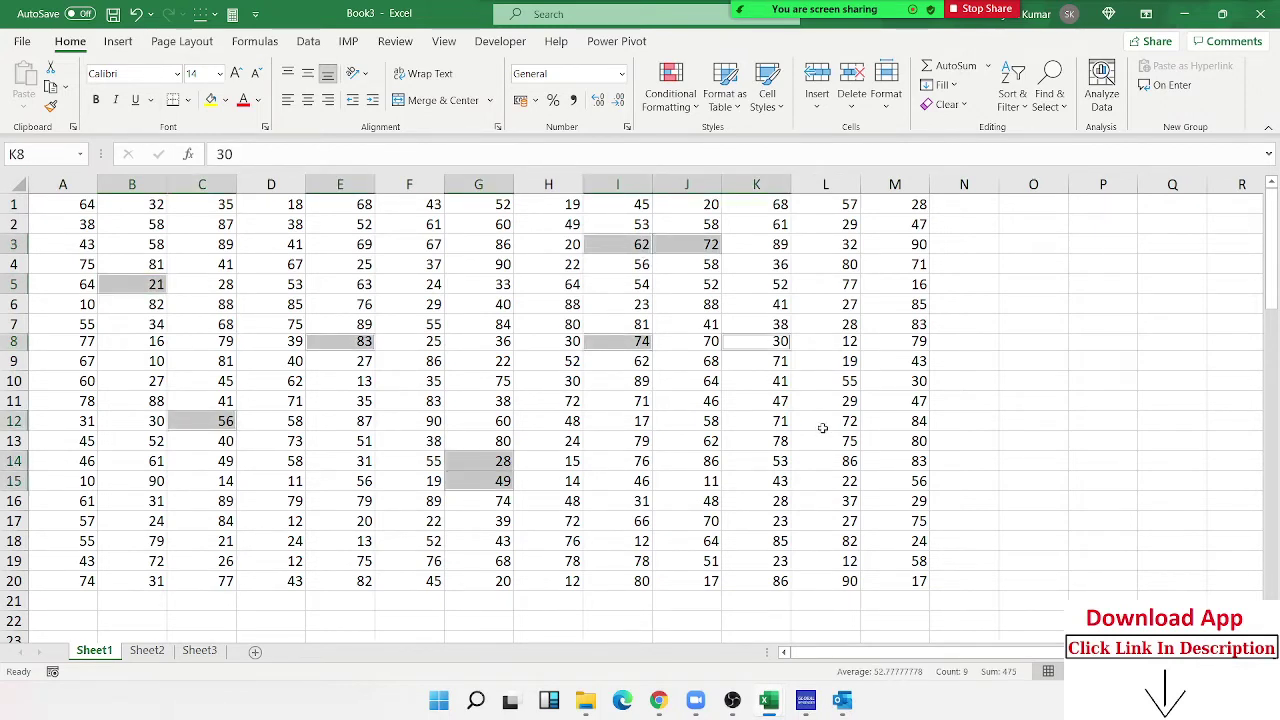
pyautogui.keyDown('ctrl'); pyautogui.click(822, 421); pyautogui.keyUp('ctrl')
pyautogui.keyDown('ctrl'); pyautogui.click(900, 461); pyautogui.keyUp('ctrl')
pyautogui.keyDown('ctrl'); pyautogui.click(895, 300); pyautogui.keyUp('ctrl')
pyautogui.keyDown('ctrl'); pyautogui.click(485, 244); pyautogui.keyUp('ctrl')
pyautogui.keyDown('ctrl'); pyautogui.click(330, 208); pyautogui.keyUp('ctrl')
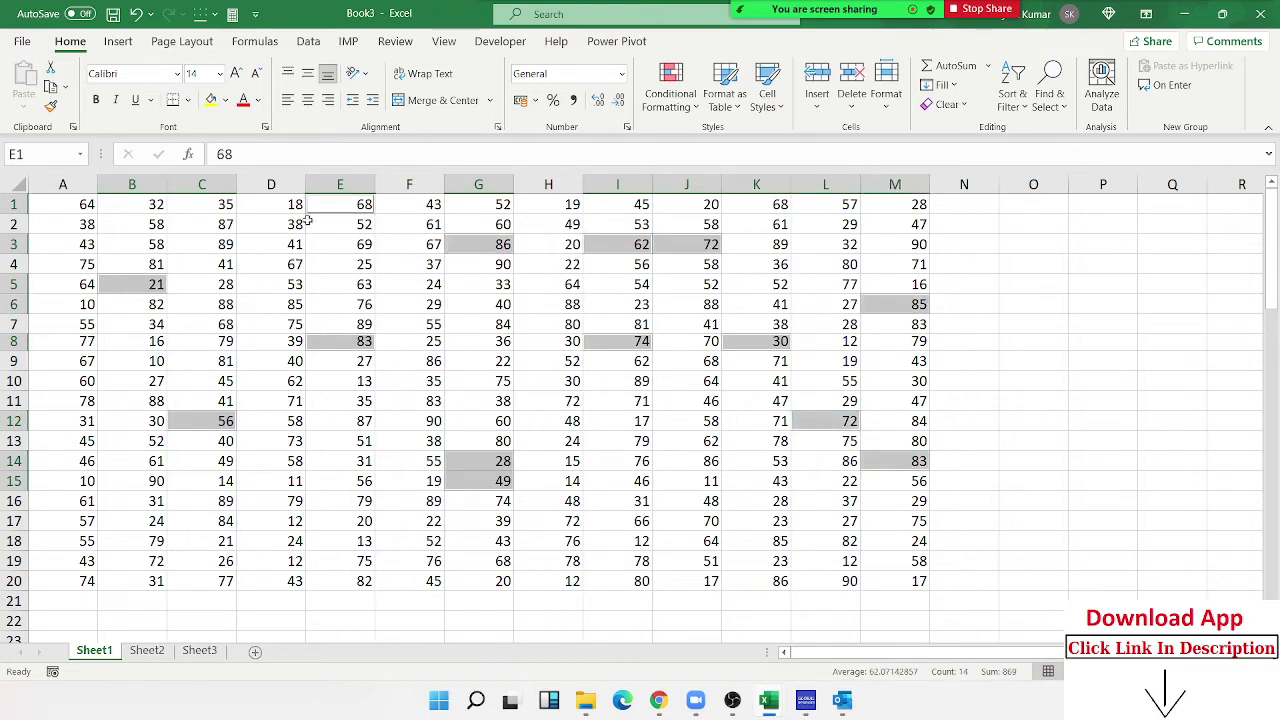
pyautogui.keyDown('ctrl'); pyautogui.click(308, 222); pyautogui.keyUp('ctrl')
pyautogui.keyDown('ctrl'); pyautogui.click(152, 220); pyautogui.keyUp('ctrl')
pyautogui.keyDown('ctrl'); pyautogui.click(154, 262); pyautogui.keyUp('ctrl')
pyautogui.keyDown('ctrl'); pyautogui.click(246, 282); pyautogui.keyUp('ctrl')
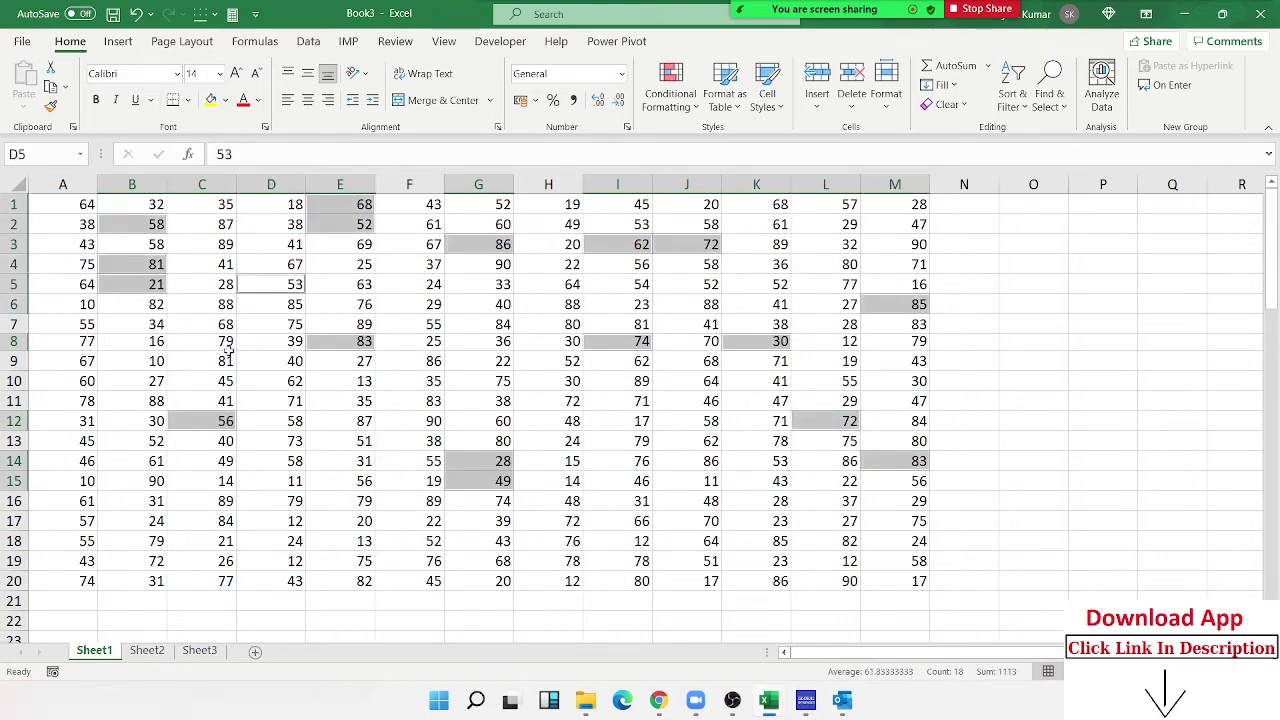
pyautogui.keyDown('ctrl'); pyautogui.click(226, 358); pyautogui.keyUp('ctrl')
pyautogui.moveTo(290, 398); pyautogui.dragTo(336, 401)
pyautogui.keyDown('ctrl'); pyautogui.click(323, 461); pyautogui.keyUp('ctrl')
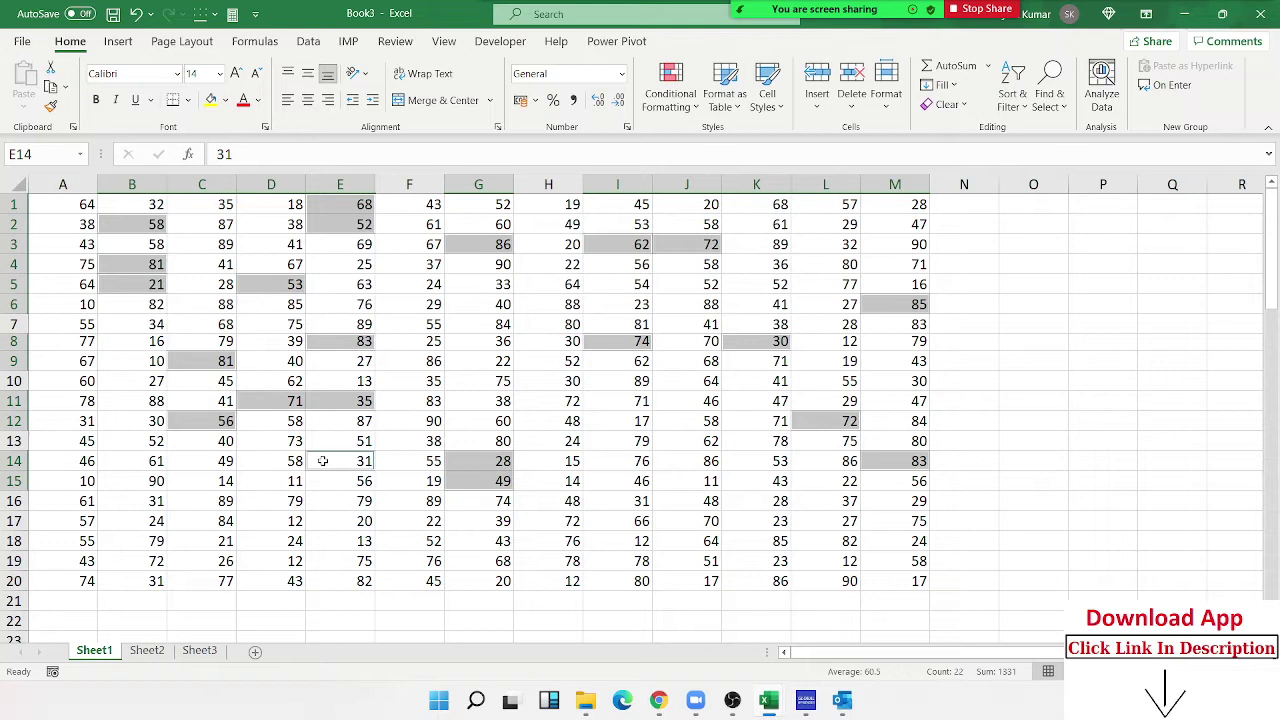
pyautogui.keyDown('ctrl'); pyautogui.click(276, 484); pyautogui.keyUp('ctrl')
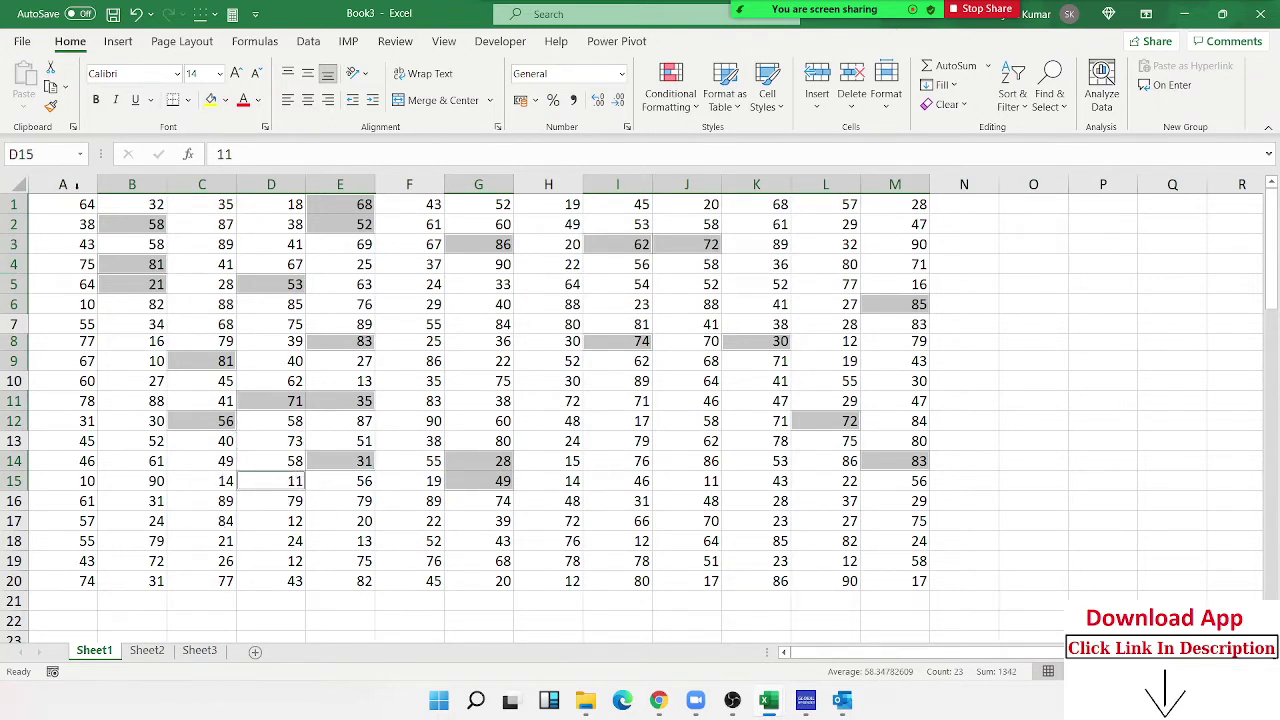
# Step: Fill the chosen cells yellow-green, dismiss the multiple-selection copy warning, and undo the fill
pyautogui.click(210, 100)
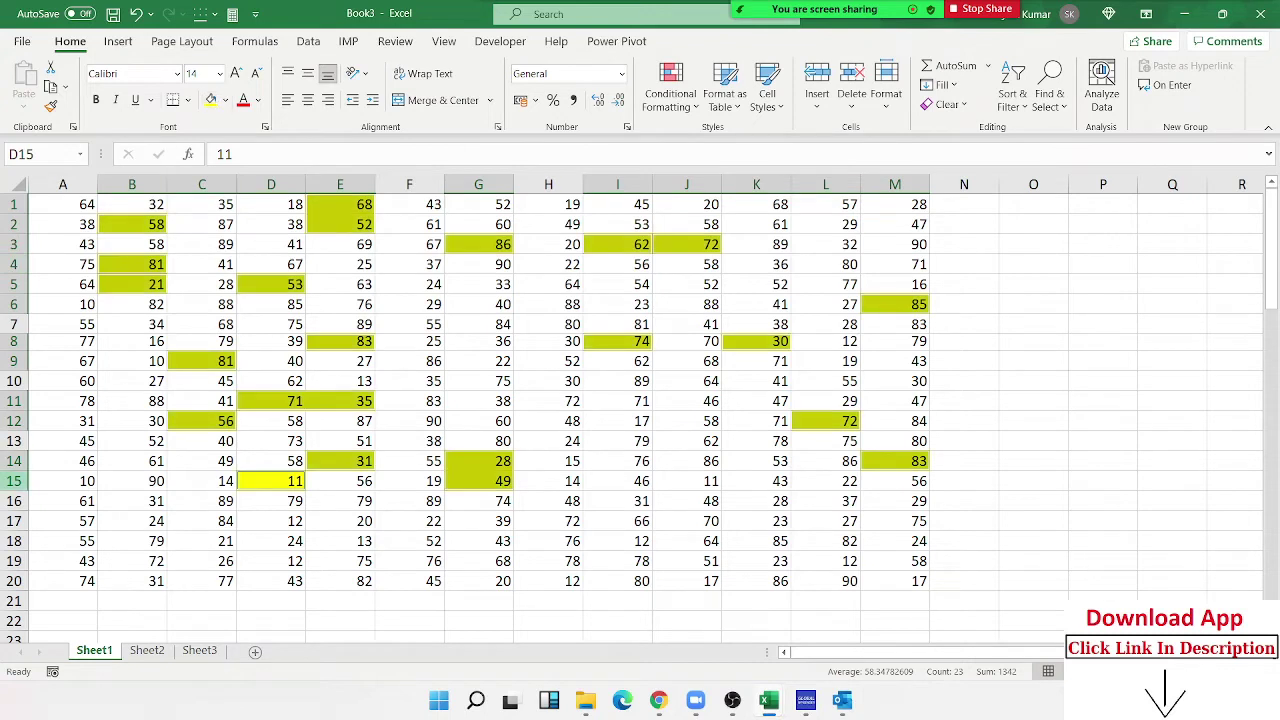
pyautogui.hotkey('ctrl', 'c')
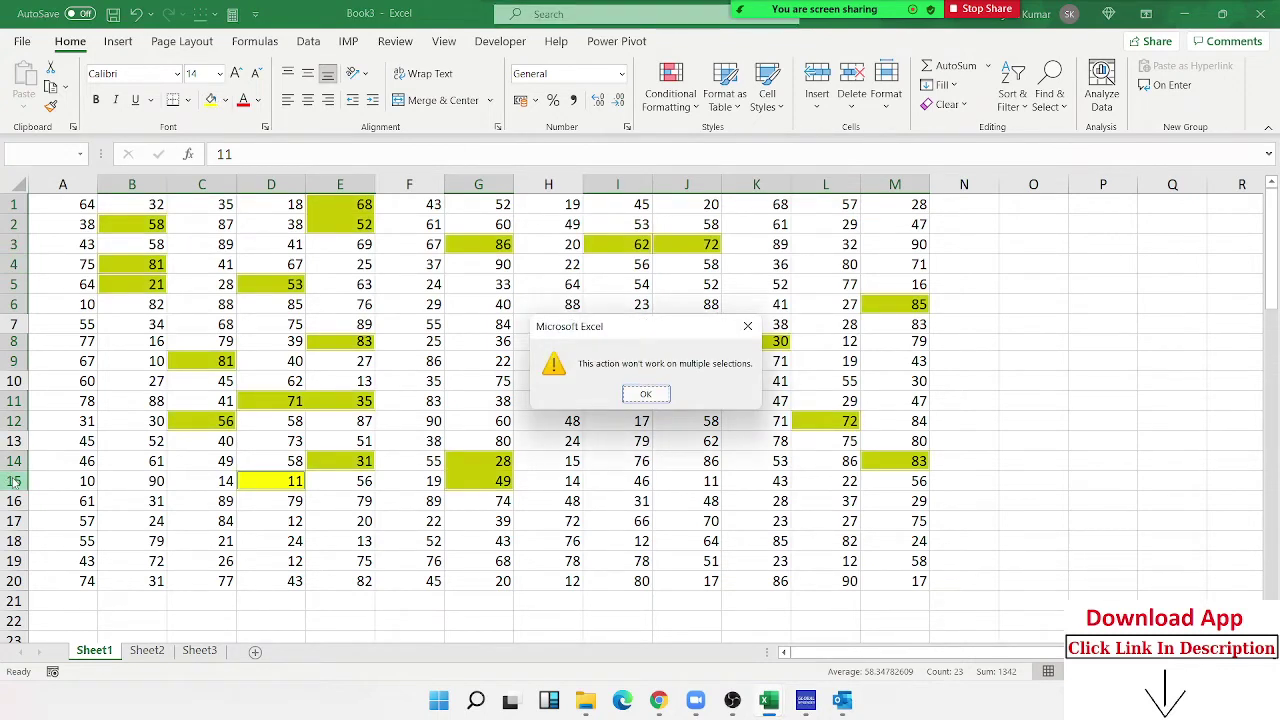
pyautogui.press('Return')
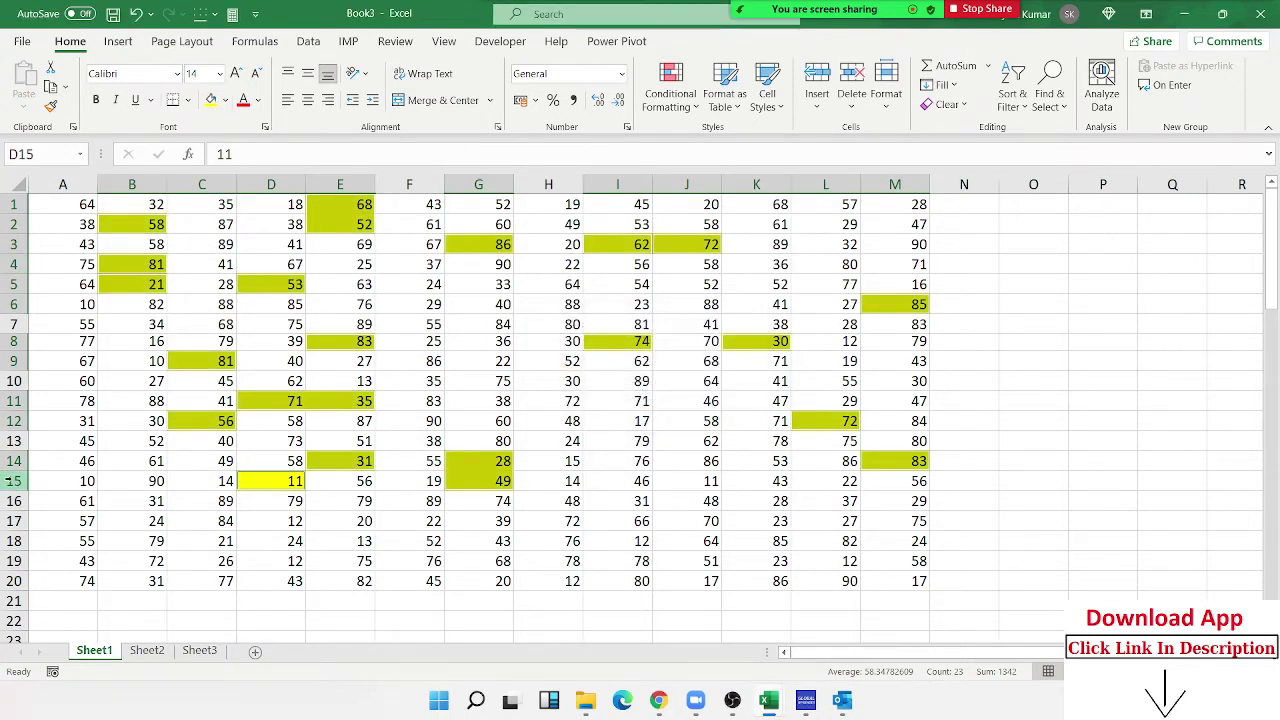
pyautogui.hotkey('ctrl', 'z')
# Step: Ctrl-select A1, D1, G1, J1 and M1 and copy the five values
pyautogui.click(446, 411)
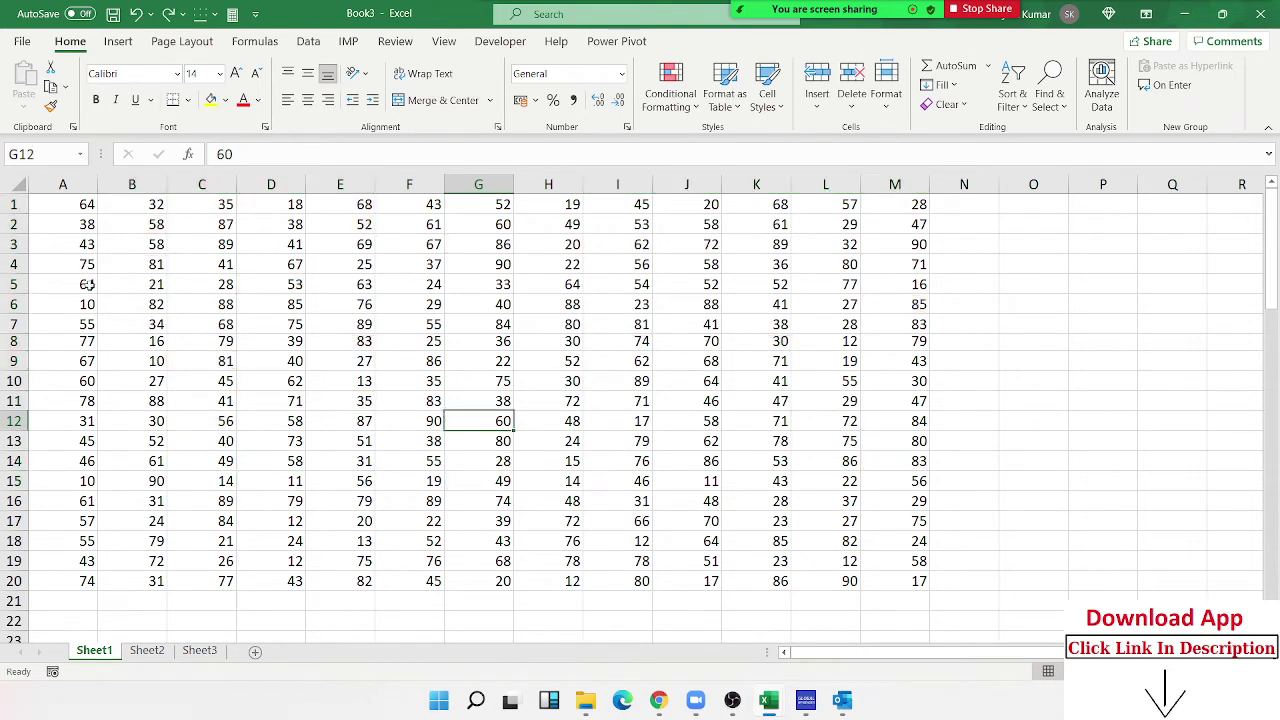
pyautogui.click(64, 204)
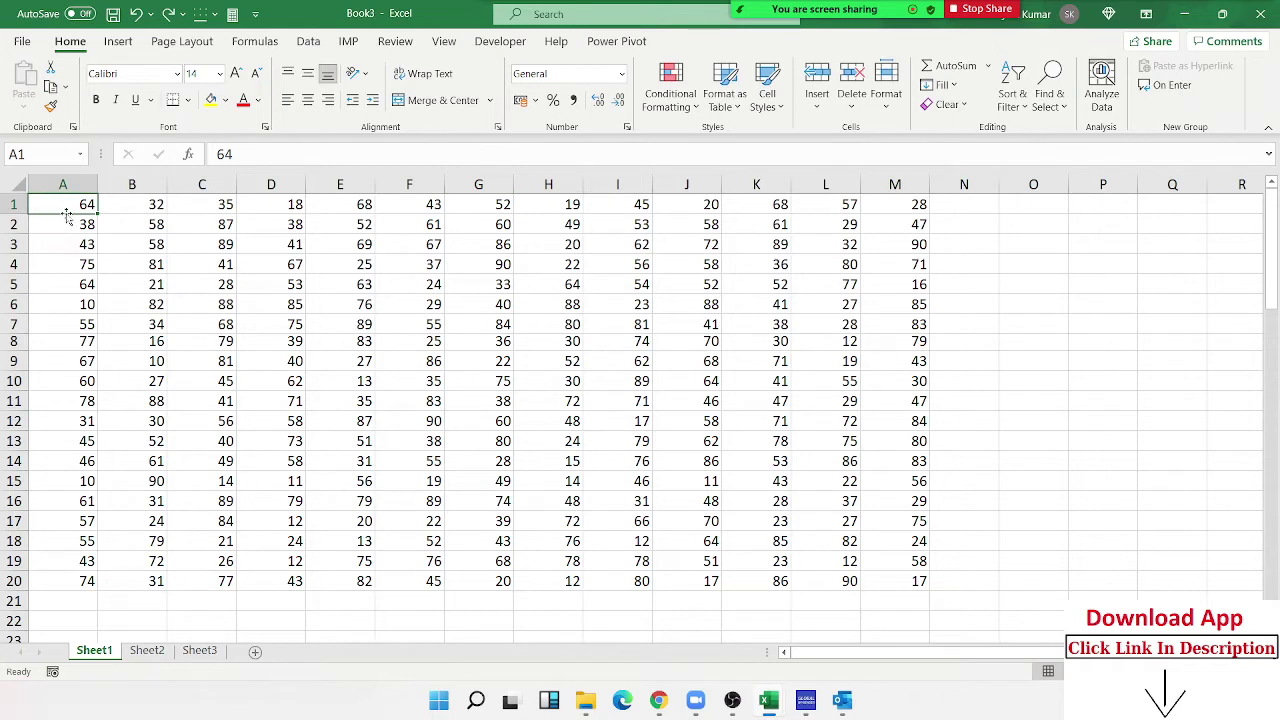
pyautogui.keyDown('ctrl'); pyautogui.click(285, 204); pyautogui.keyUp('ctrl')
pyautogui.keyDown('ctrl'); pyautogui.click(498, 203); pyautogui.keyUp('ctrl')
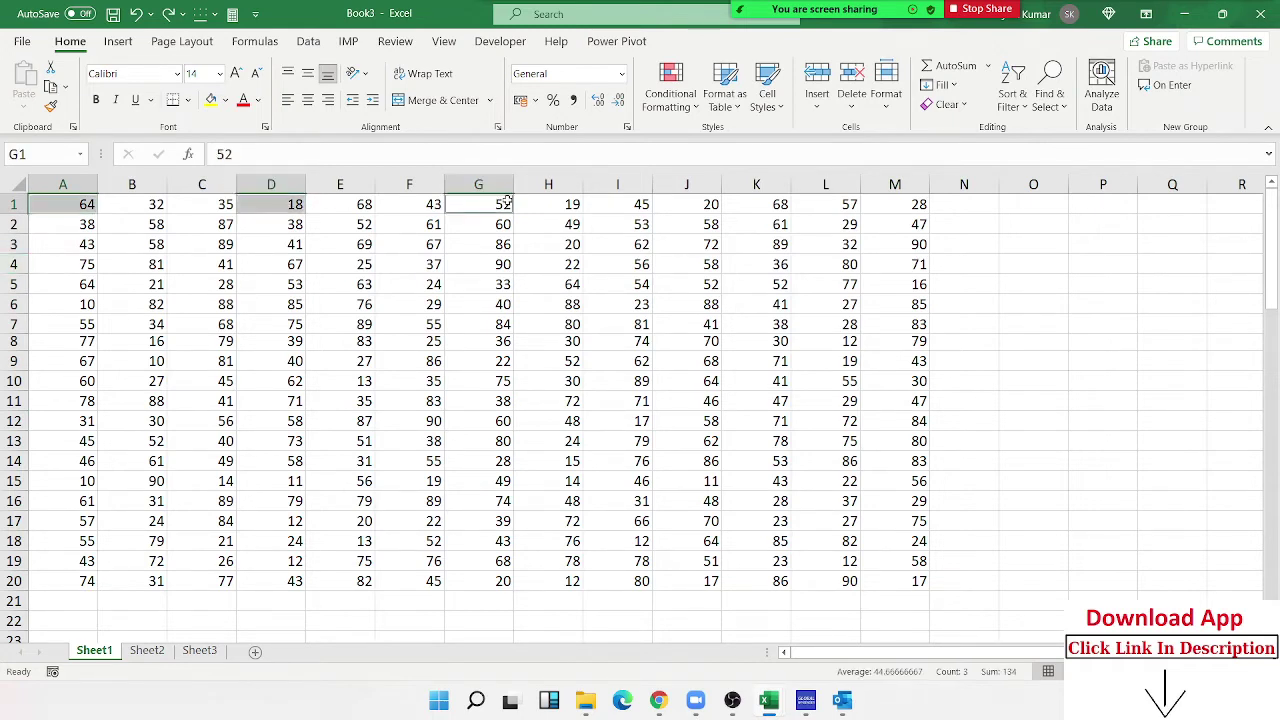
pyautogui.keyDown('ctrl'); pyautogui.click(692, 207); pyautogui.keyUp('ctrl')
pyautogui.keyDown('ctrl'); pyautogui.click(880, 207); pyautogui.keyUp('ctrl')
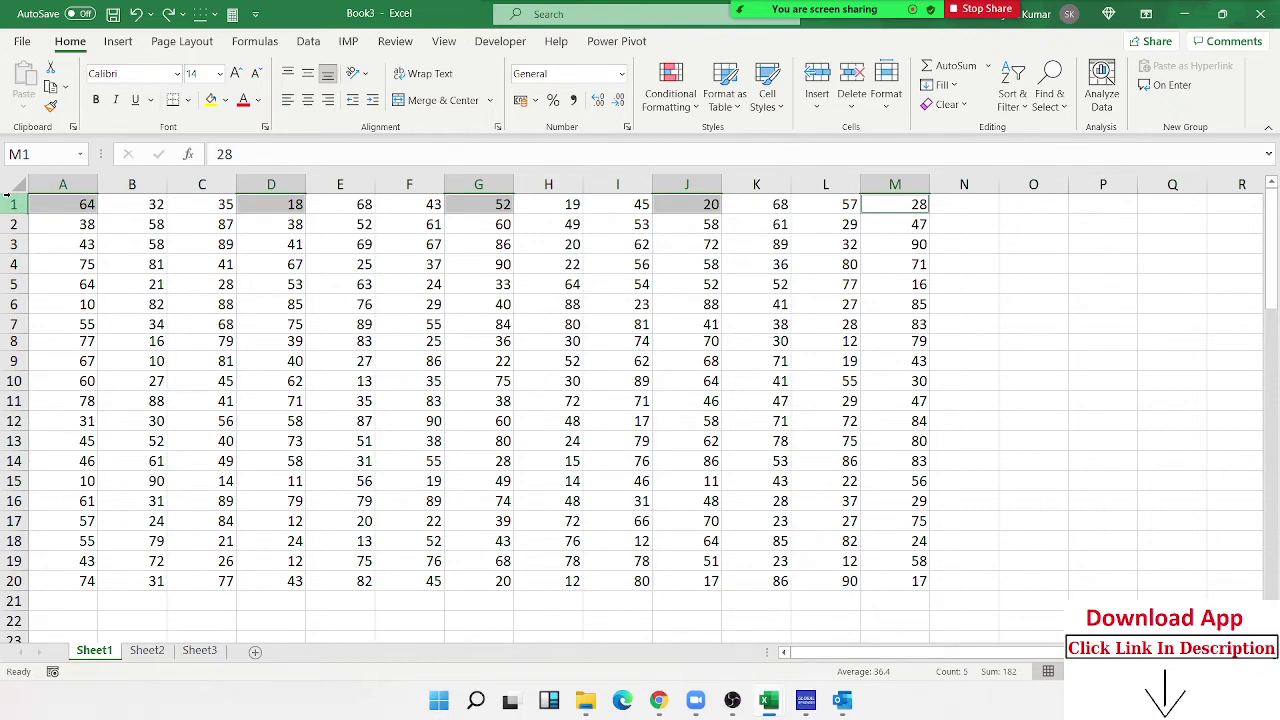
pyautogui.hotkey('ctrl', 'c')
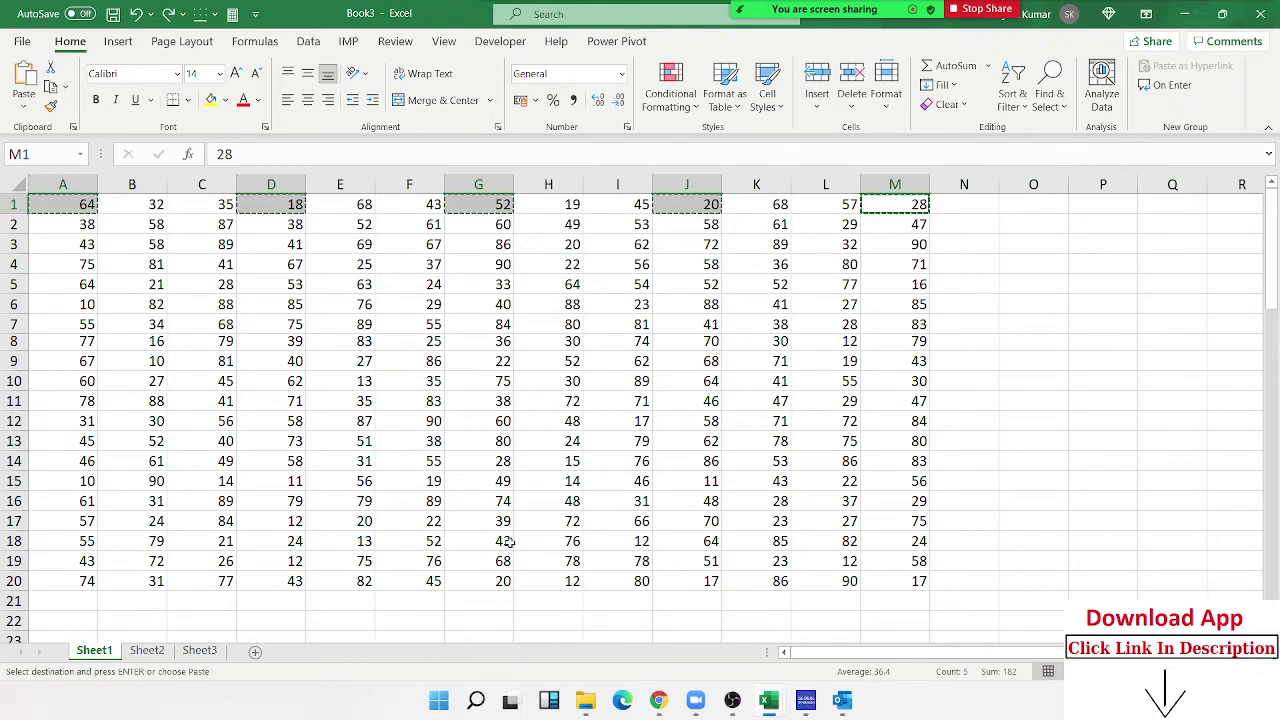
# Step: Paste the copied values into E25:I25, then scroll back up to A1
pyautogui.click(368, 618)
pyautogui.scroll(-2, 413, 606)
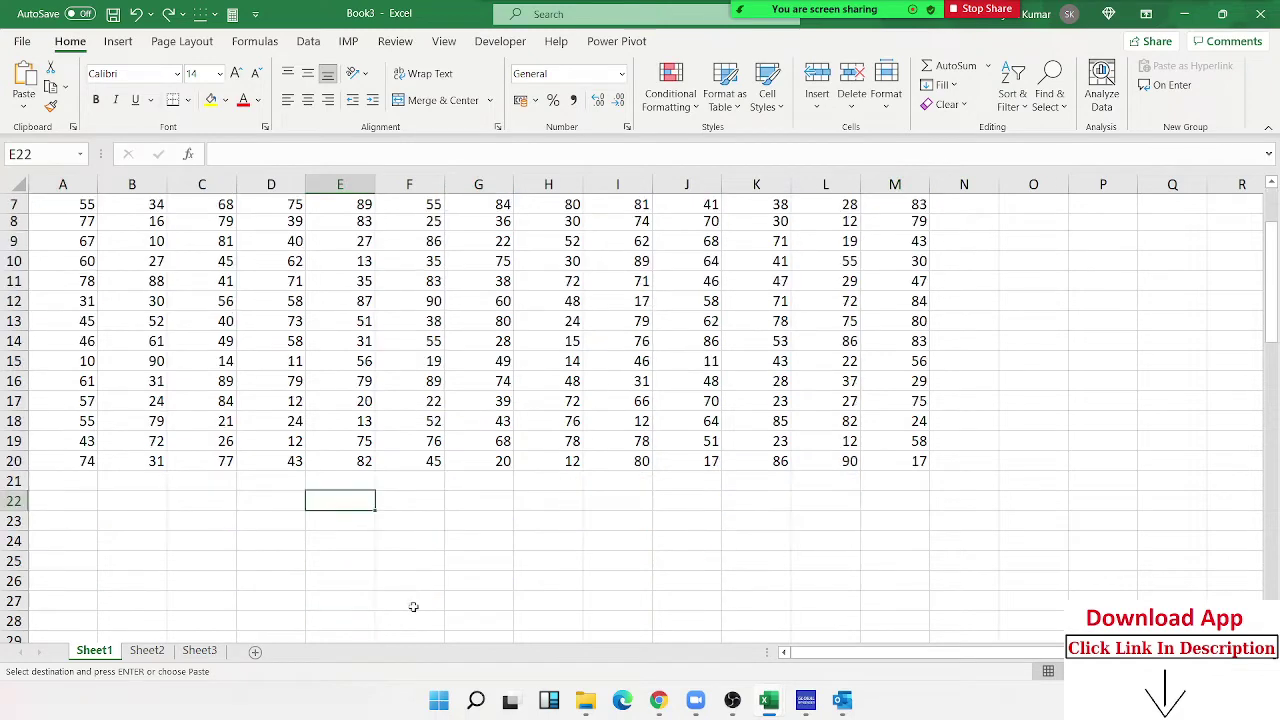
pyautogui.click(357, 570)
pyautogui.hotkey('ctrl', 'v')
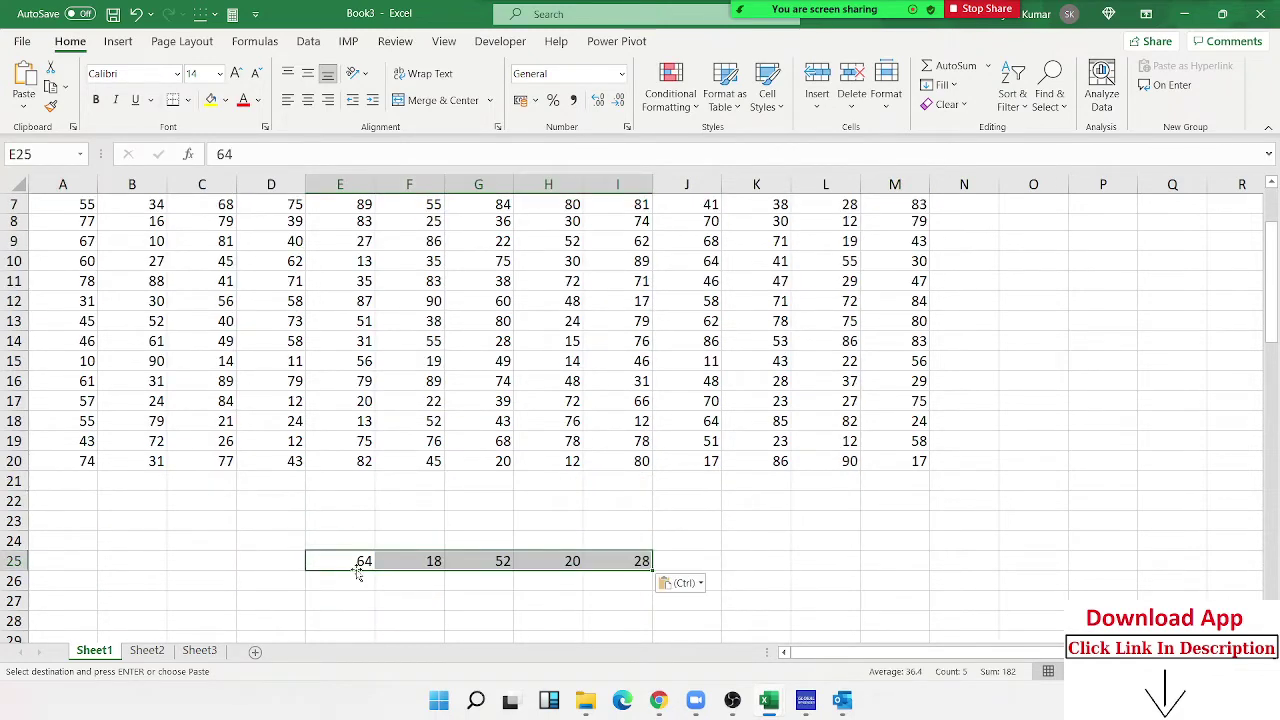
pyautogui.scroll(1, 358, 568)
pyautogui.scroll(1, 358, 568)
pyautogui.scroll(-4, 200, 400)
pyautogui.click(110, 280)
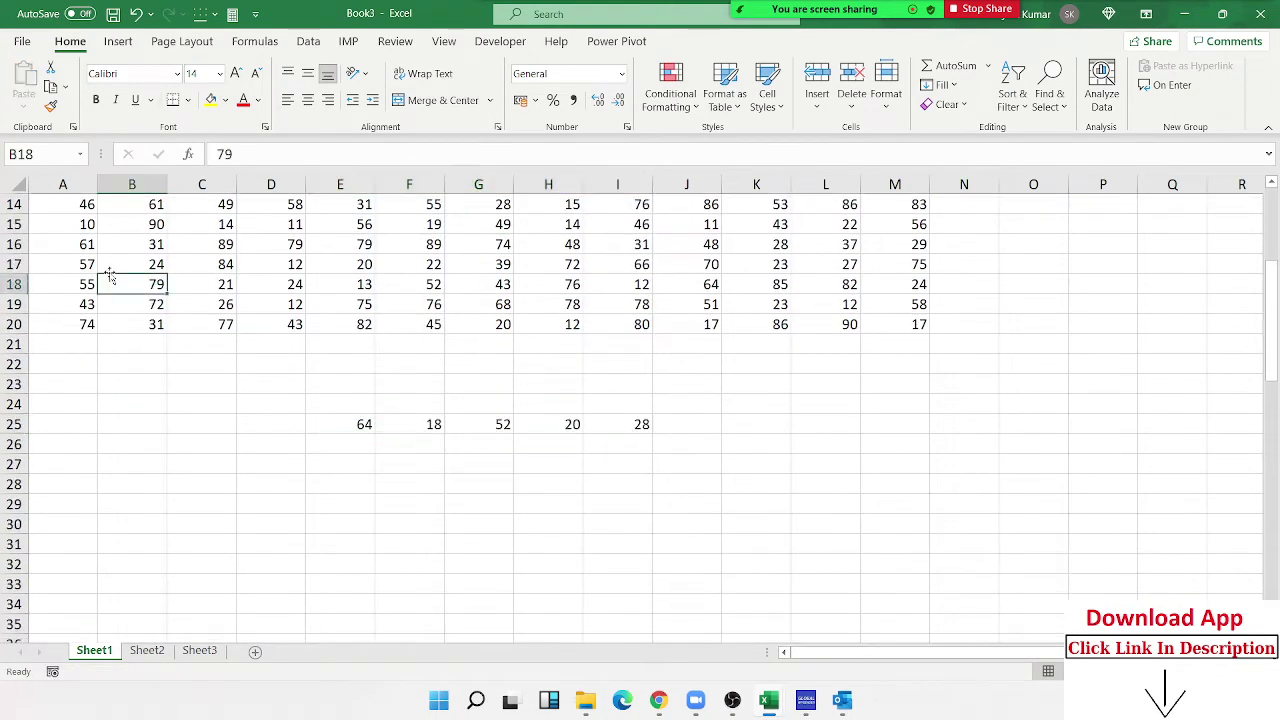
pyautogui.scroll(5, 110, 278)
pyautogui.click(70, 206)
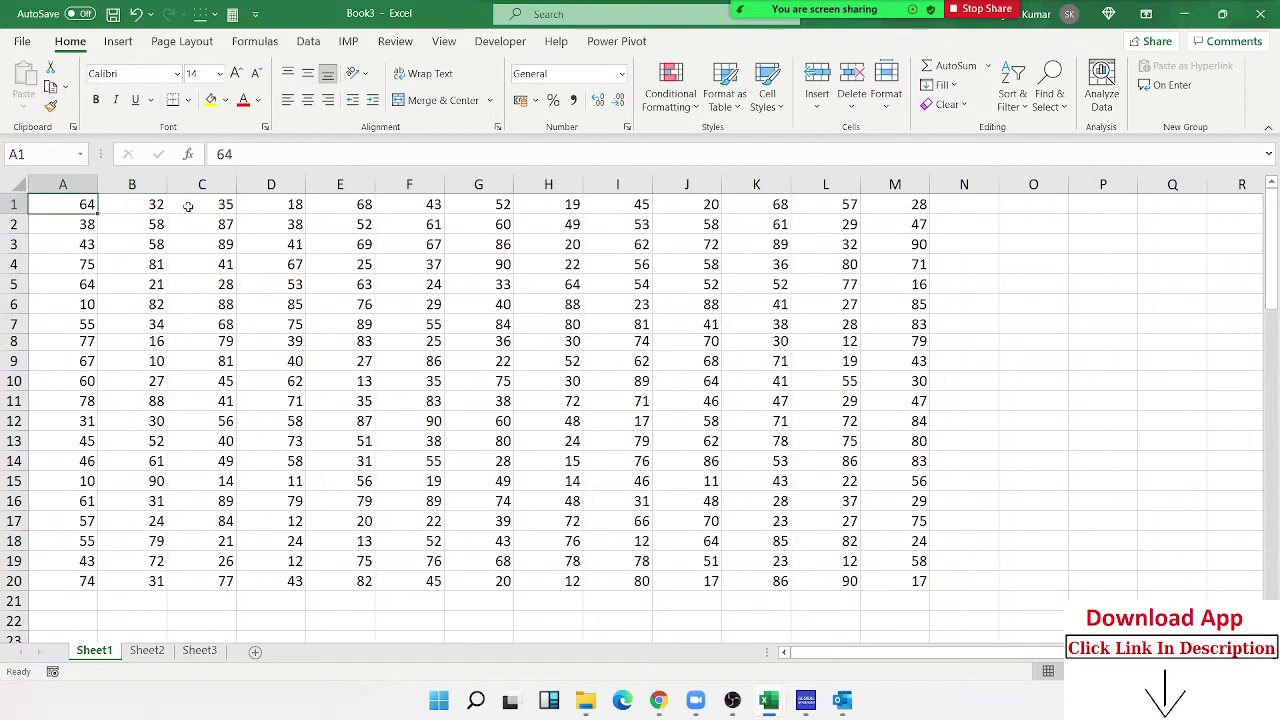
pyautogui.keyDown('ctrl'); pyautogui.click(266, 203); pyautogui.keyUp('ctrl')
pyautogui.moveTo(557, 203); pyautogui.dragTo(558, 215)
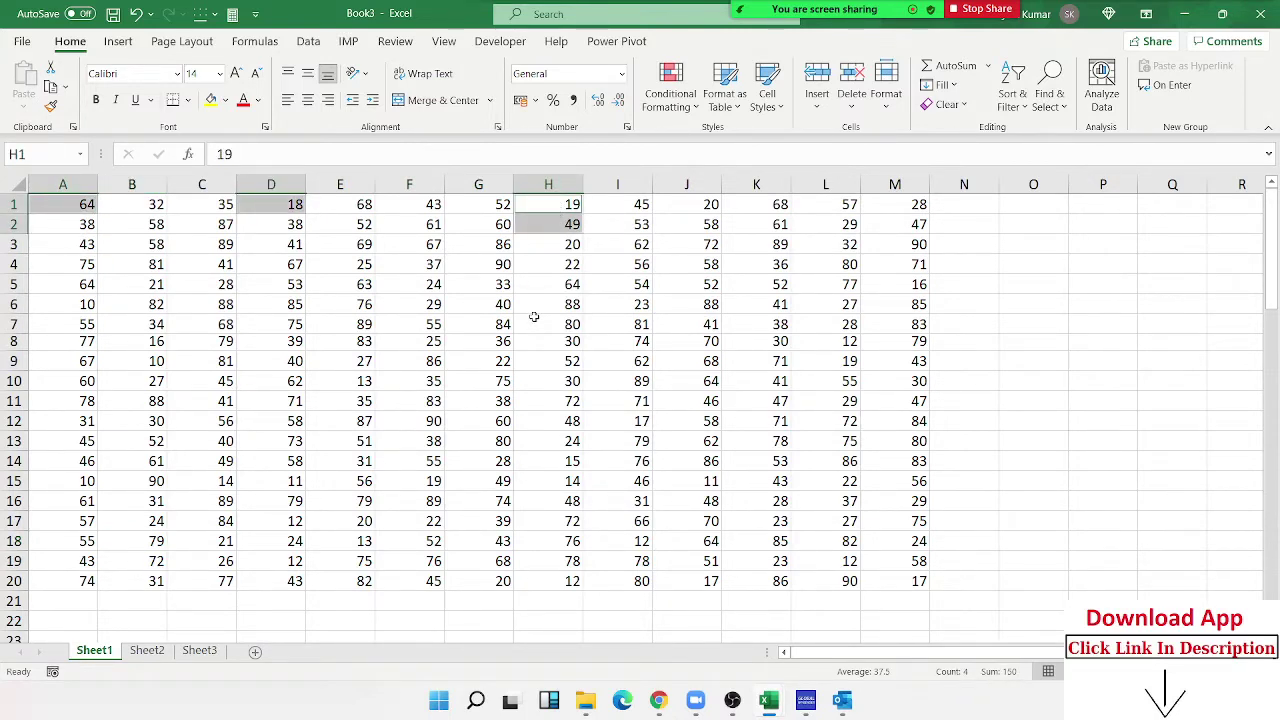
pyautogui.hotkey('ctrl', 'c')
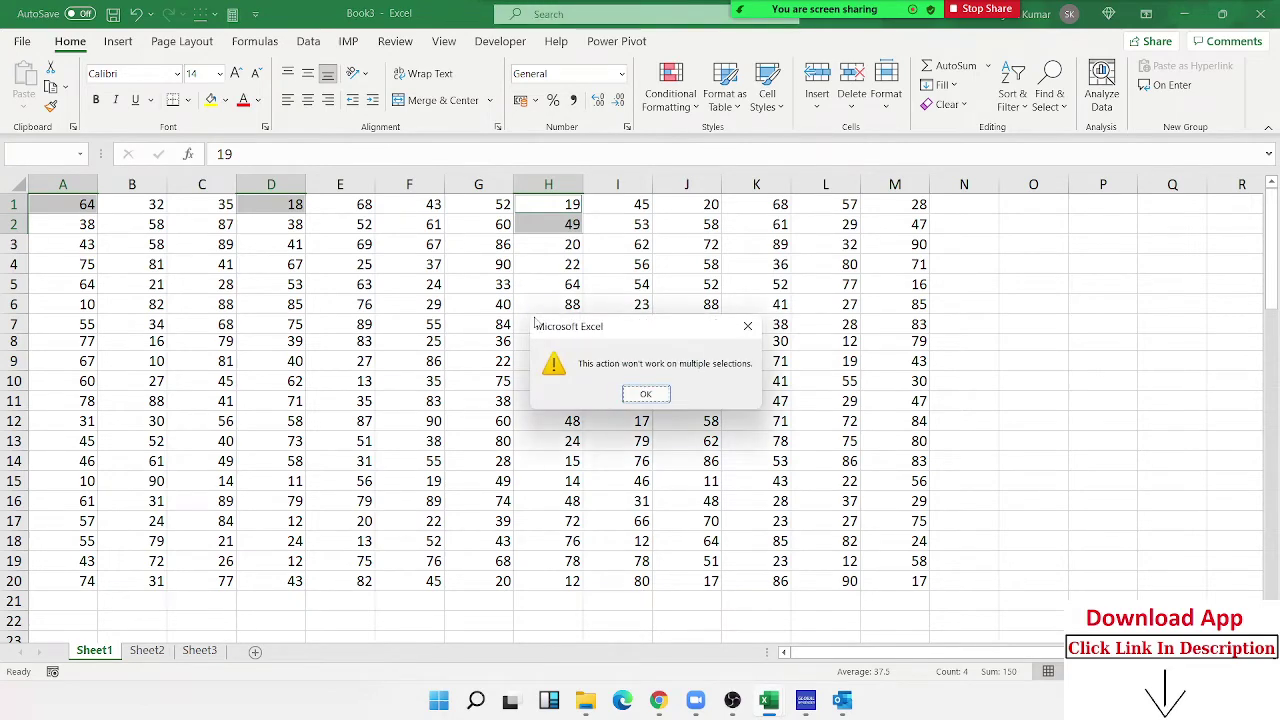
pyautogui.press('Return')
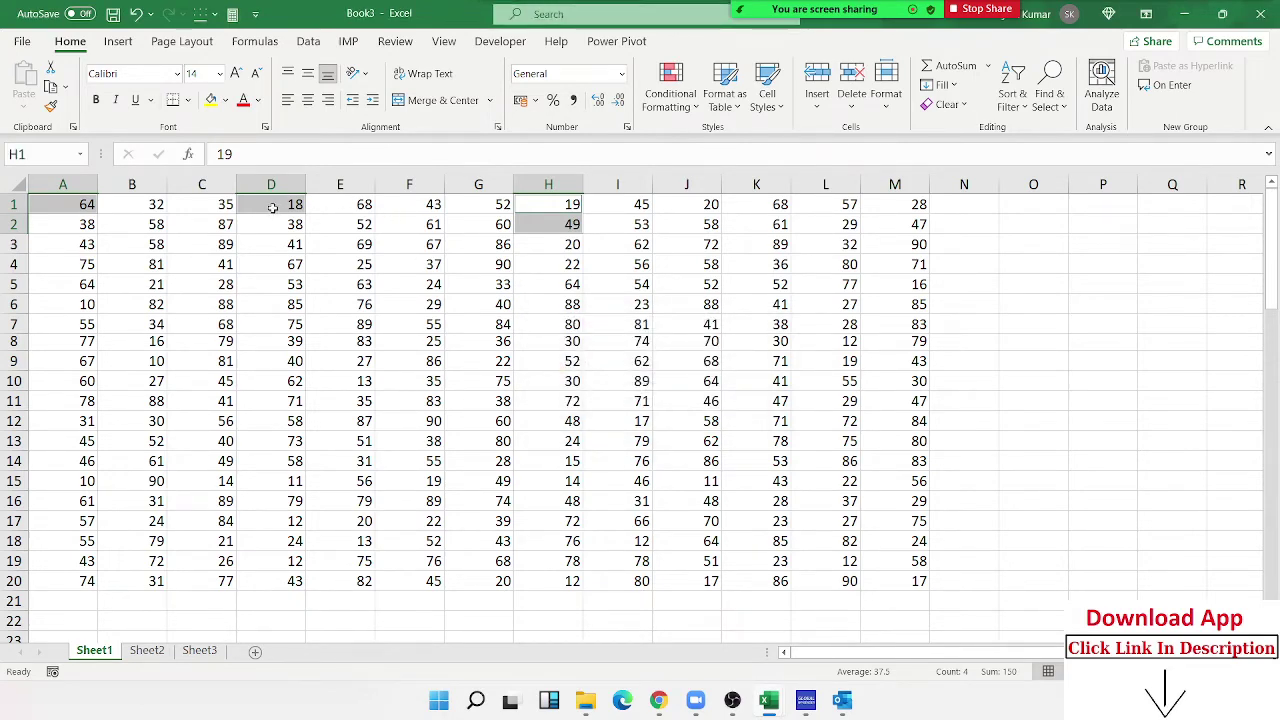
pyautogui.moveTo(272, 204)
pyautogui.mouseDown()
pyautogui.moveTo(268, 222)
pyautogui.moveTo(278, 204)
pyautogui.mouseUp()
pyautogui.moveTo(75, 225); pyautogui.dragTo(72, 205)
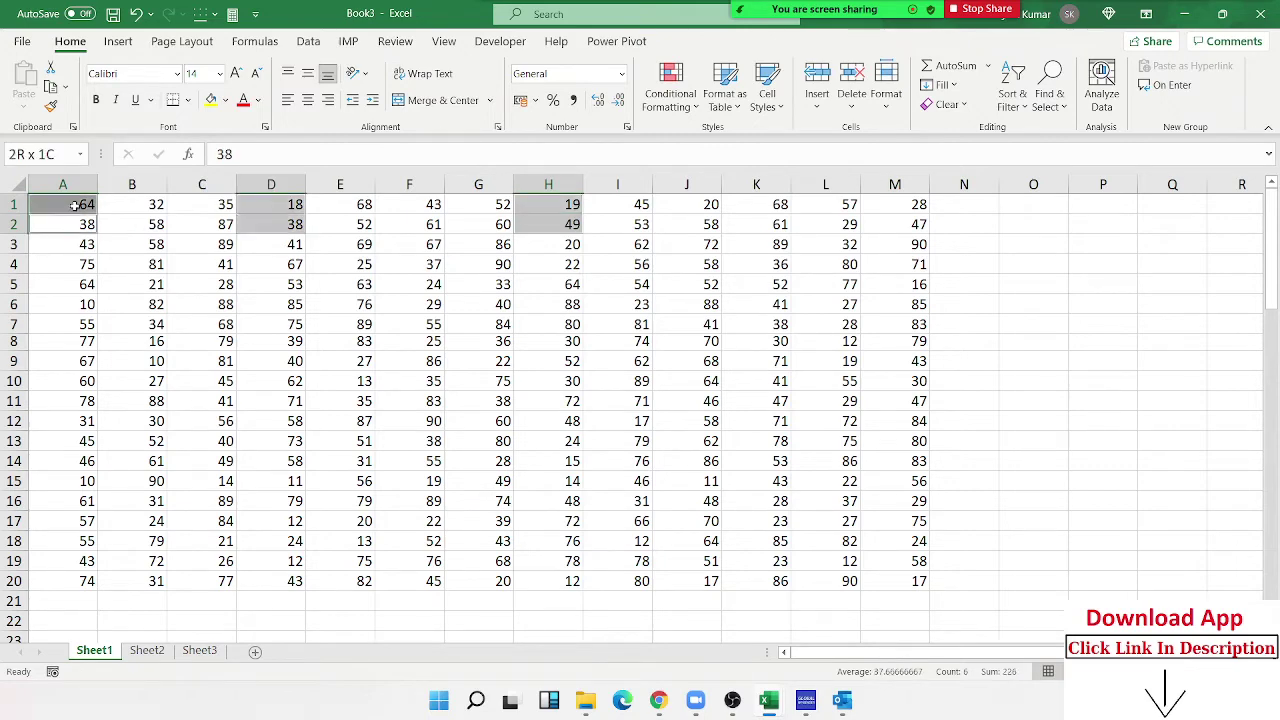
pyautogui.hotkey('ctrl', 'c')
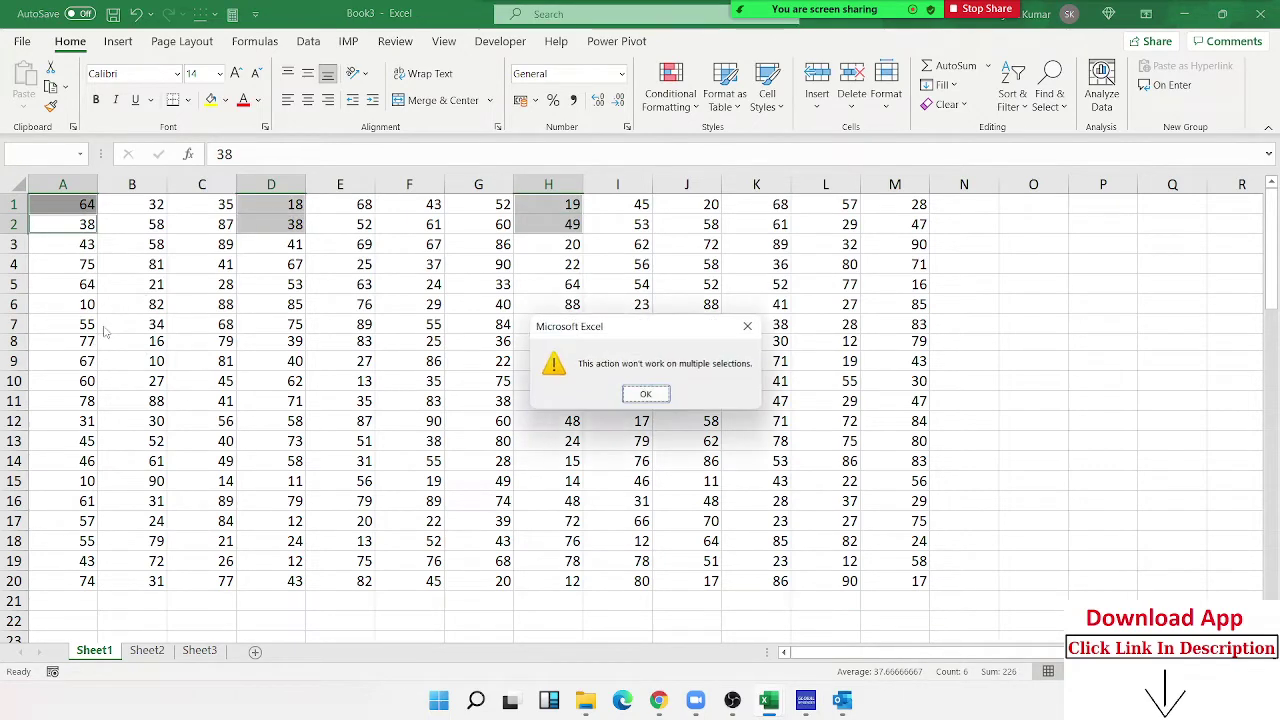
pyautogui.press('Return')
pyautogui.click(103, 325)
pyautogui.moveTo(55, 212); pyautogui.dragTo(56, 222)
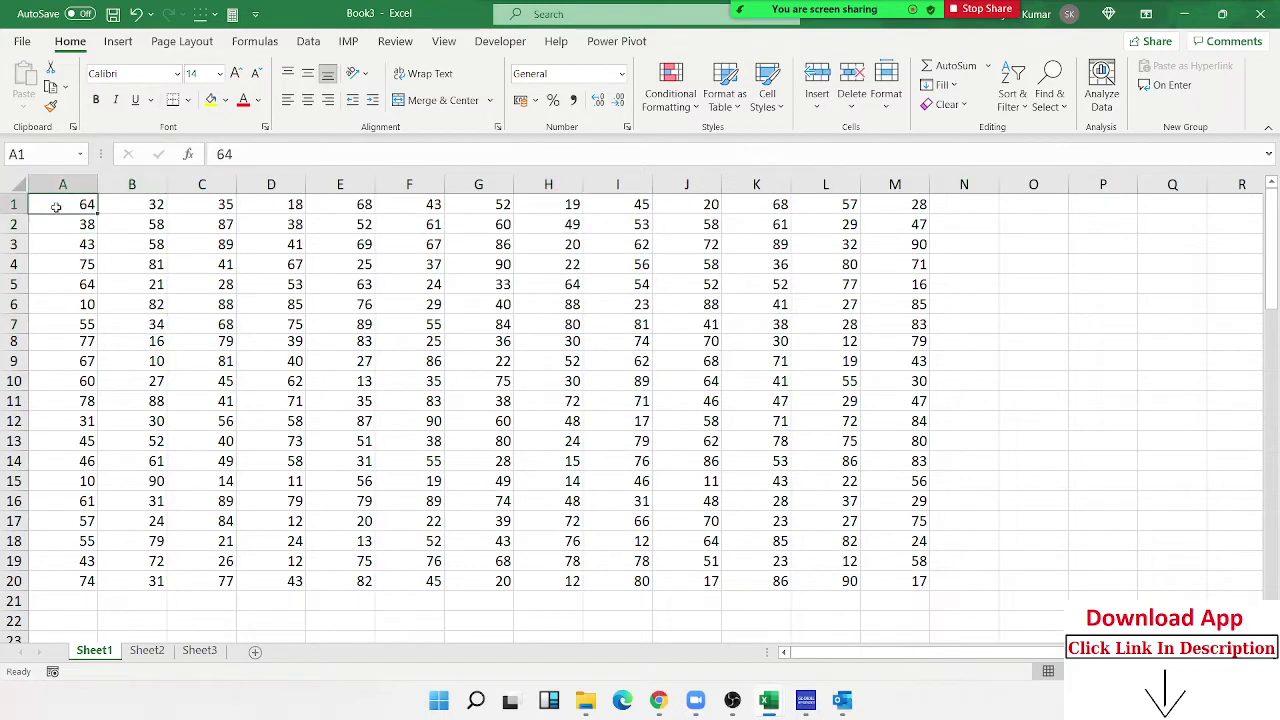
pyautogui.moveTo(270, 202); pyautogui.dragTo(283, 220)
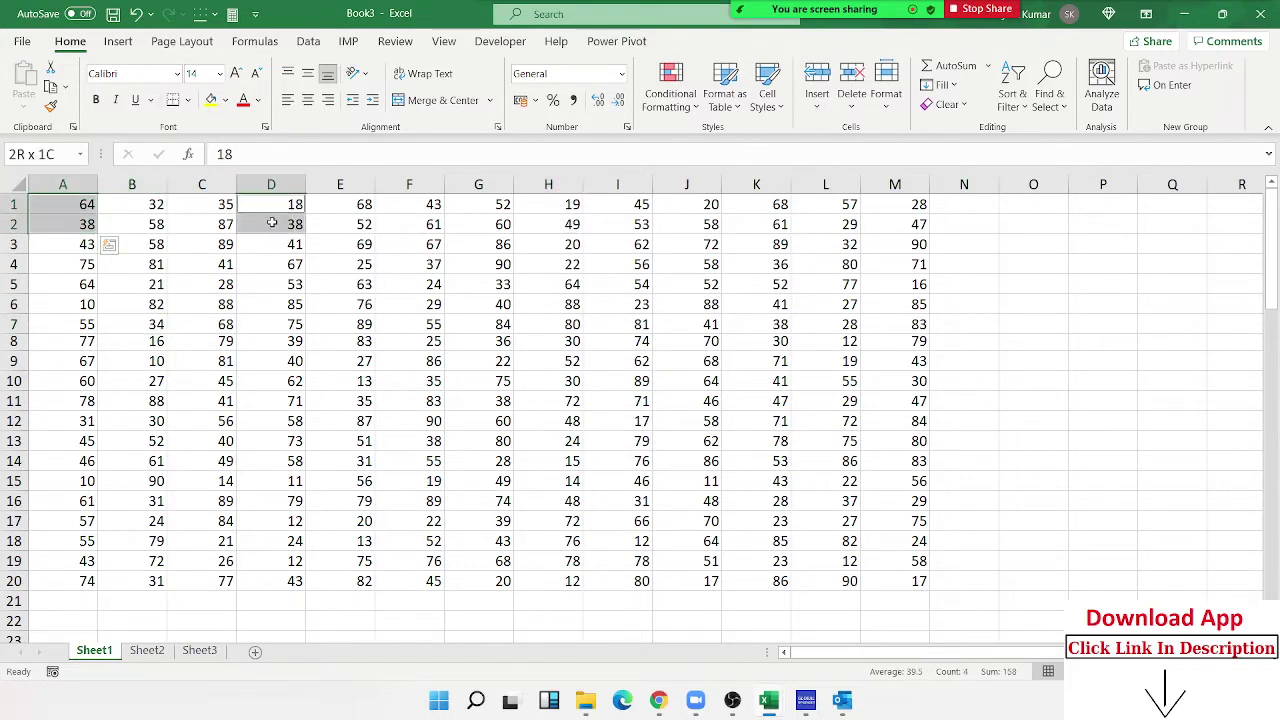
pyautogui.moveTo(487, 204); pyautogui.dragTo(487, 222)
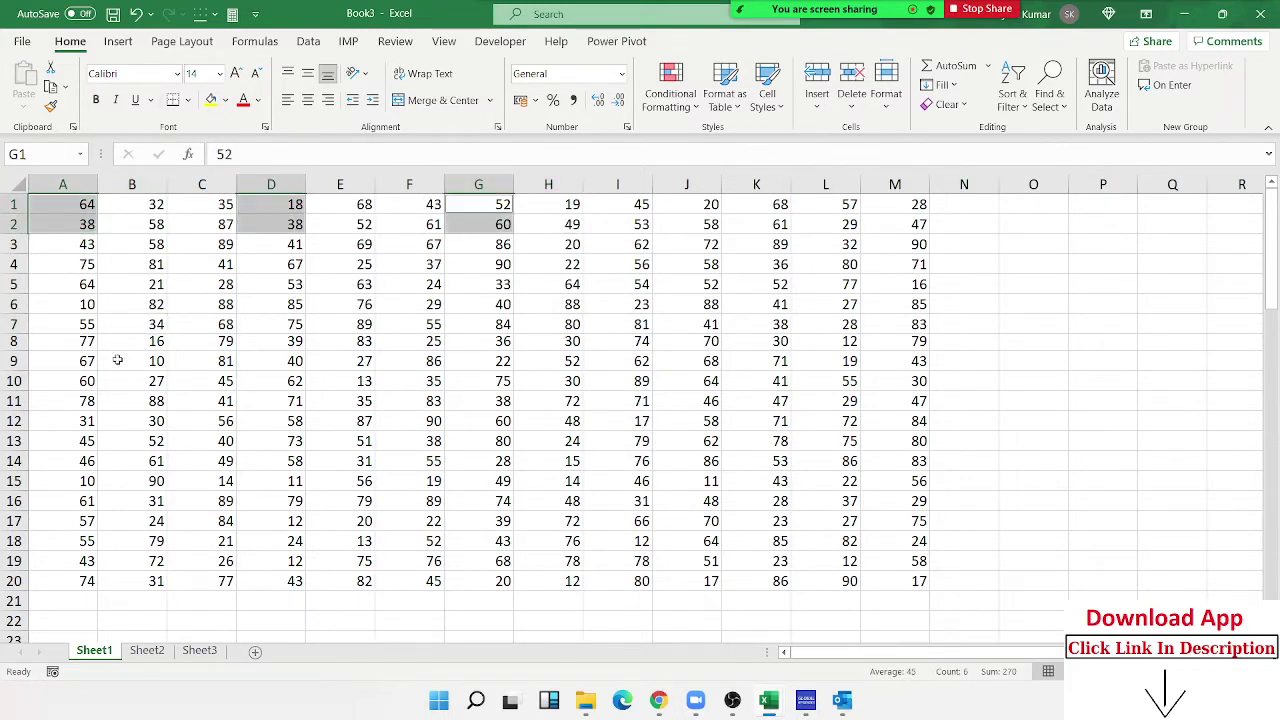
pyautogui.hotkey('ctrl', 'c')
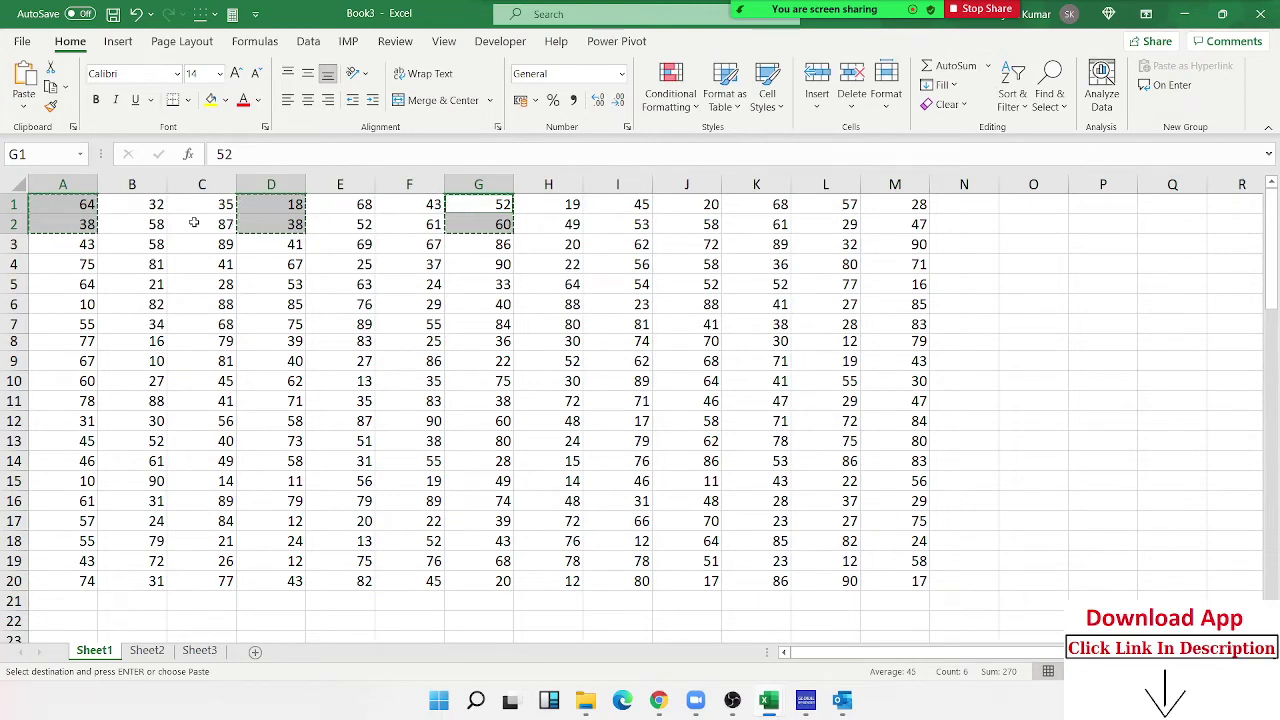
pyautogui.press('Escape')
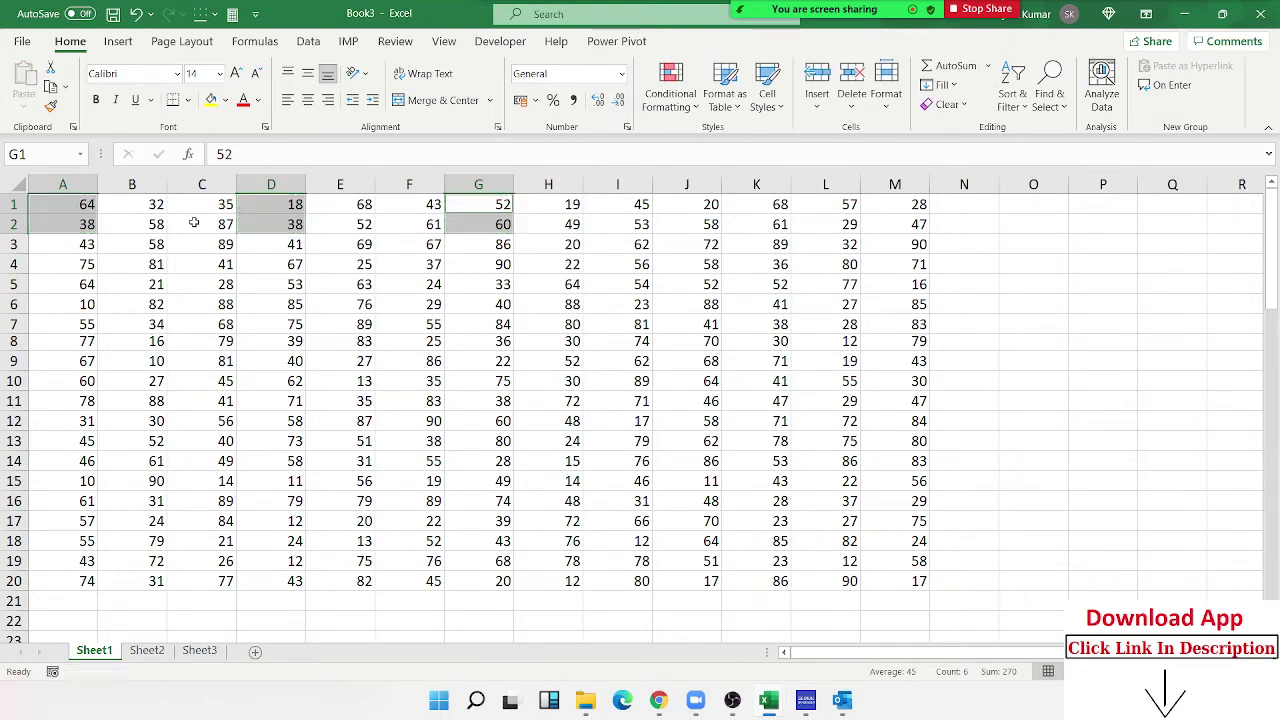
pyautogui.click(170, 322)
pyautogui.click(67, 397)
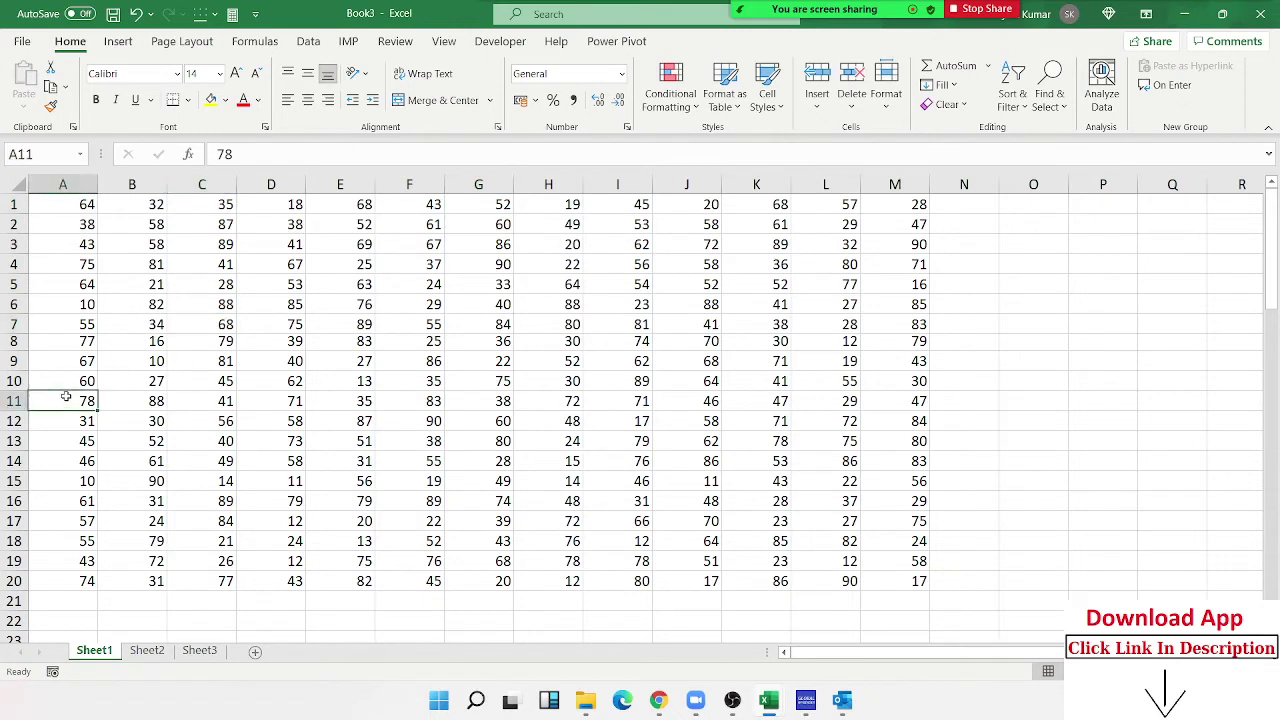
pyautogui.moveTo(62, 266); pyautogui.dragTo(63, 322)
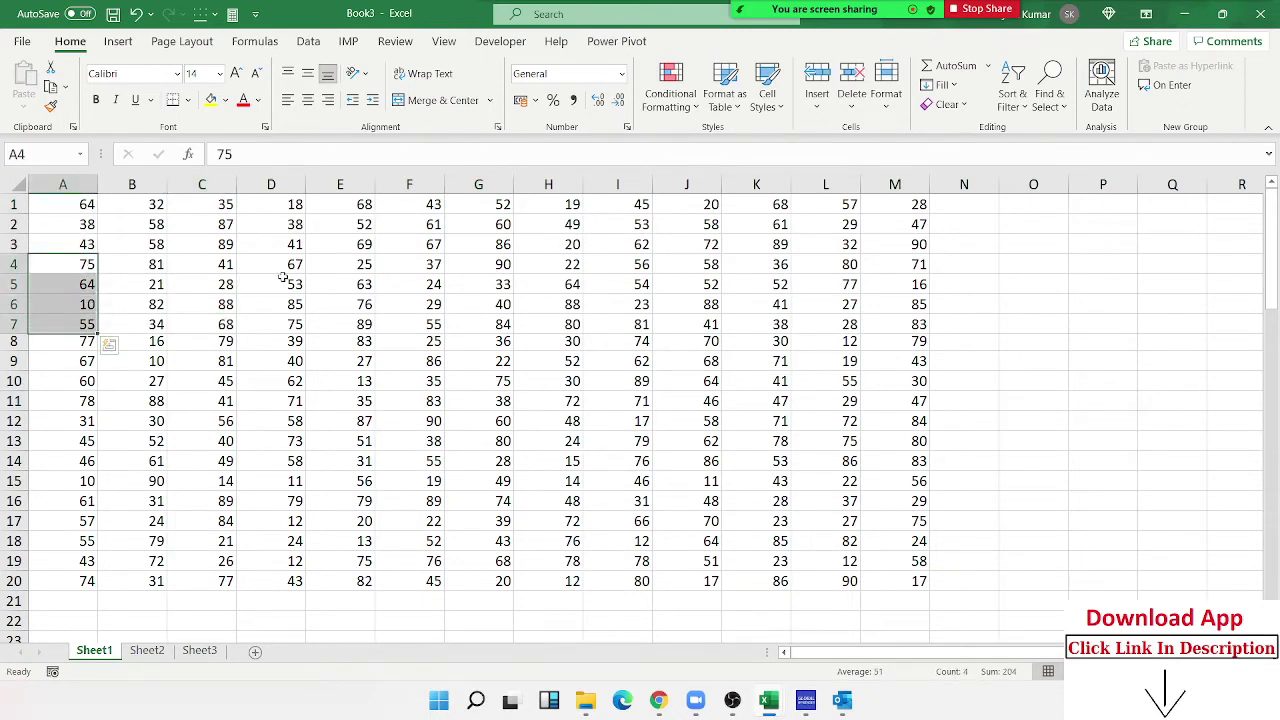
pyautogui.moveTo(290, 265); pyautogui.dragTo(295, 324)
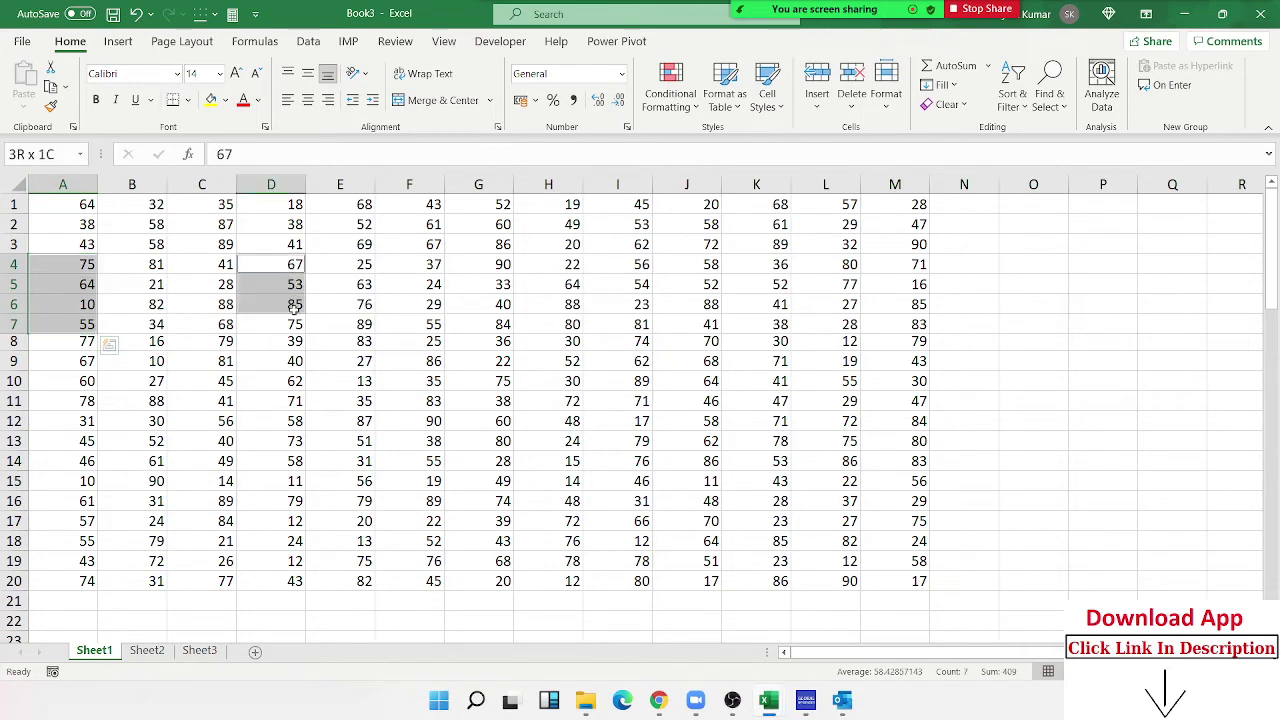
pyautogui.hotkey('ctrl', 'c')
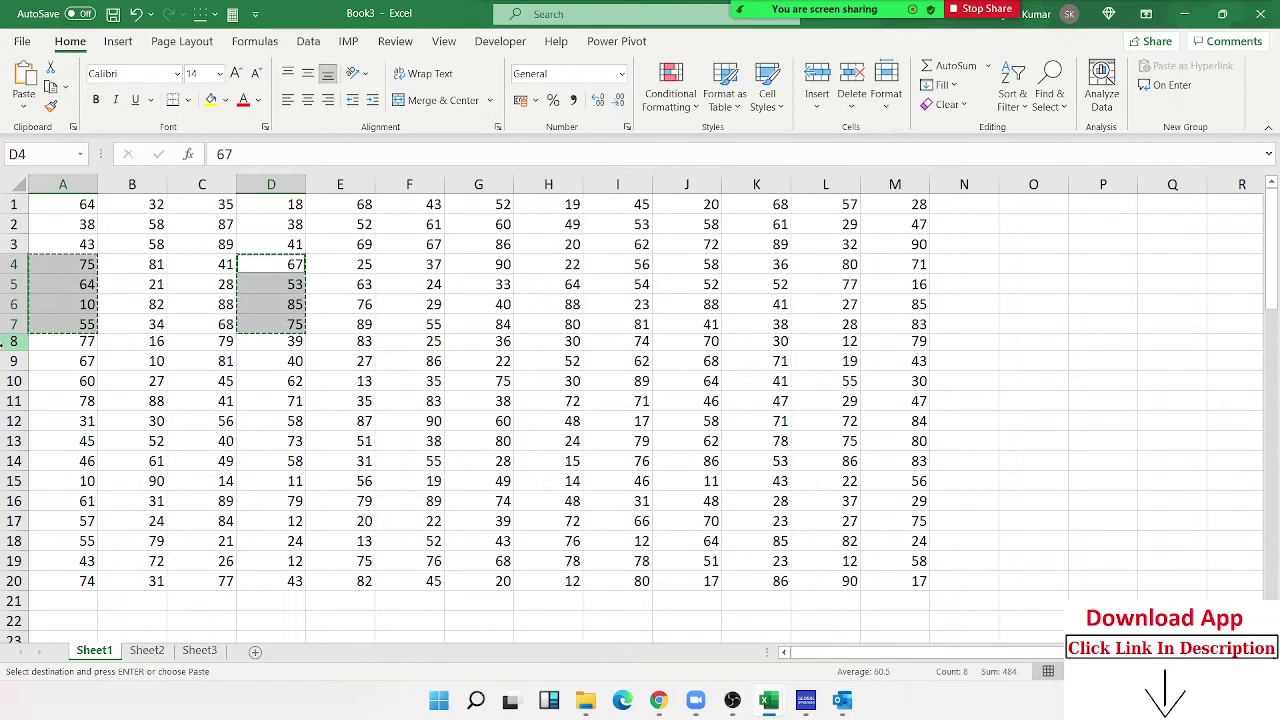
pyautogui.press('Escape')
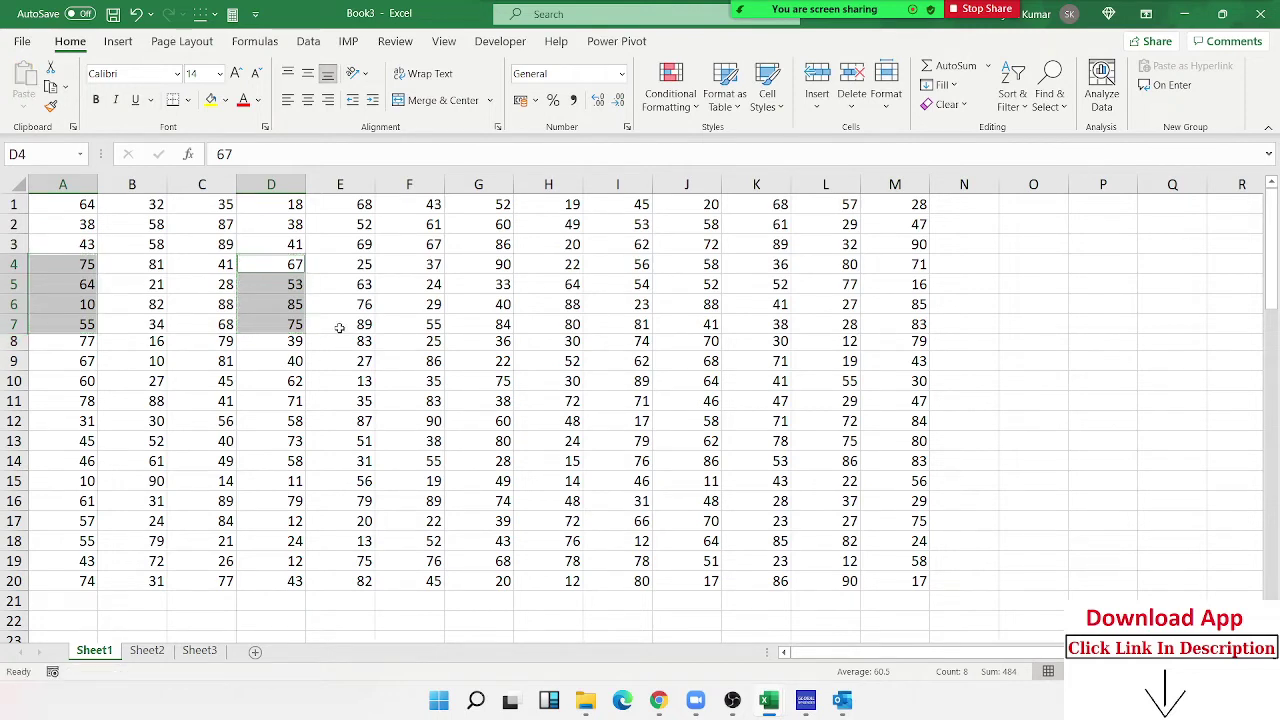
pyautogui.click(340, 328)
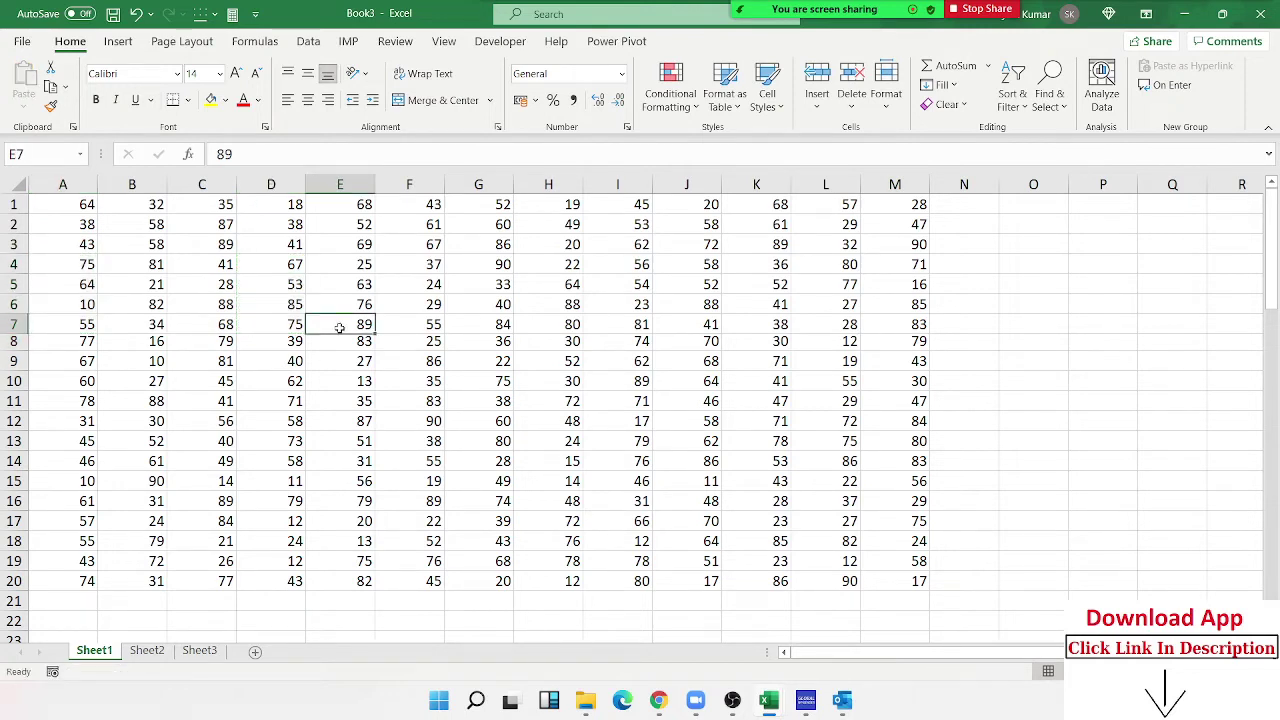
pyautogui.click(268, 404)
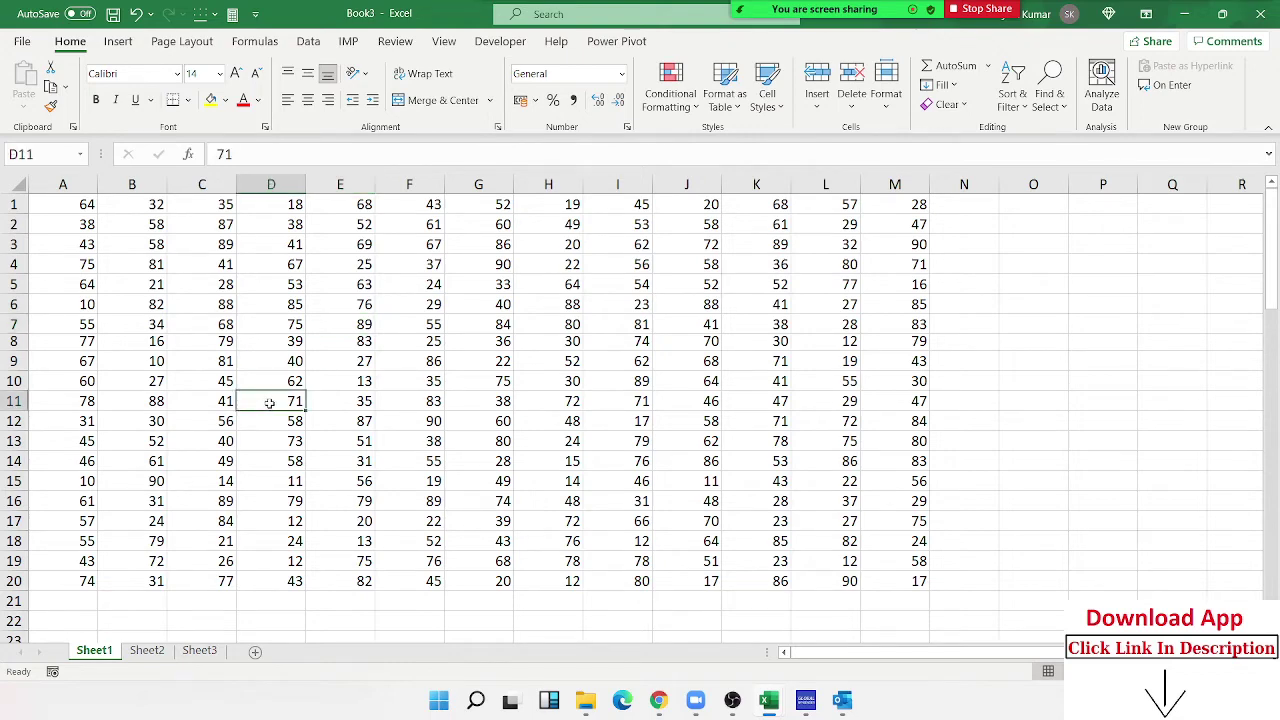
pyautogui.moveTo(920, 578)
pyautogui.mouseDown()
pyautogui.moveTo(326, 144)
pyautogui.moveTo(76, 108)
pyautogui.mouseUp()
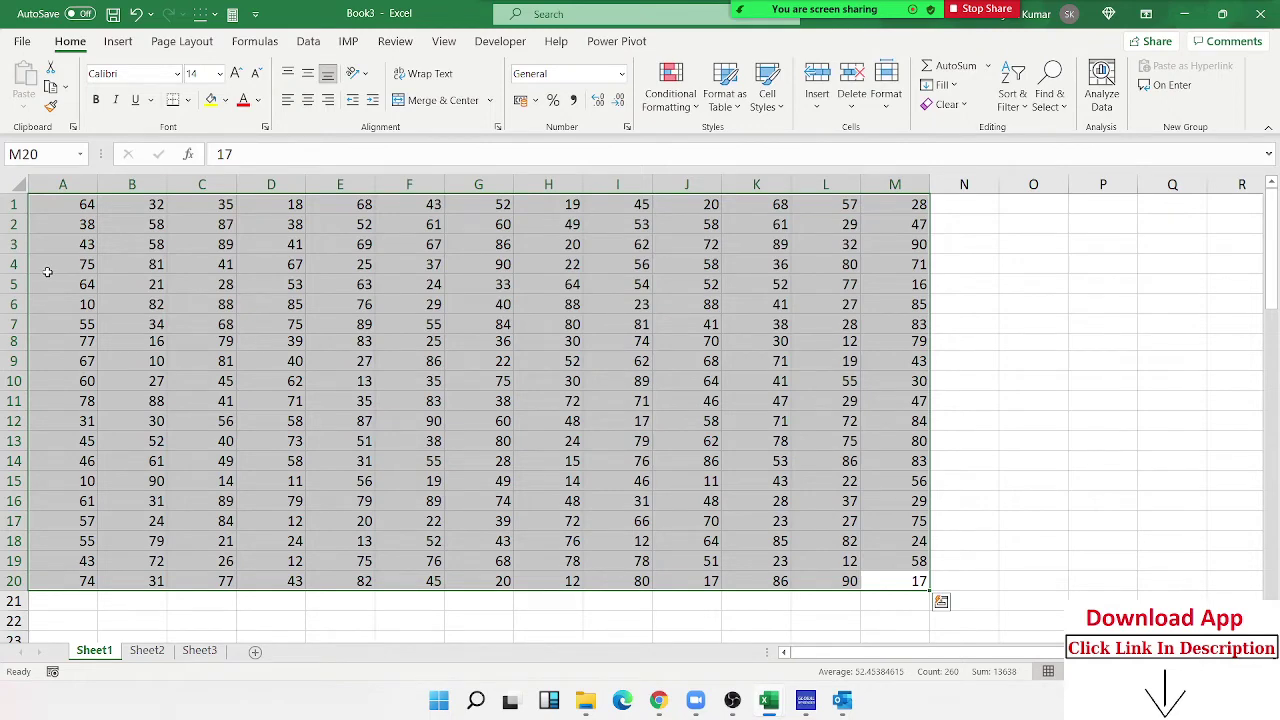
pyautogui.moveTo(108, 240); pyautogui.dragTo(430, 445)
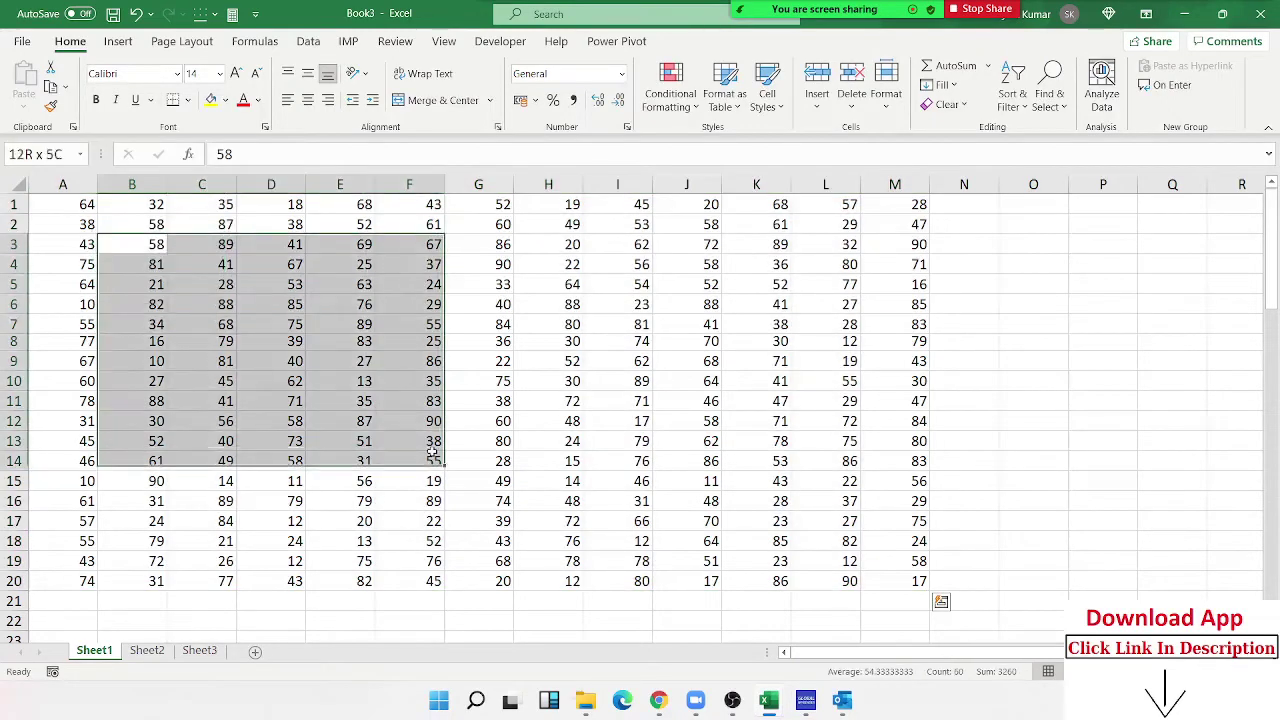
pyautogui.moveTo(528, 423); pyautogui.dragTo(470, 480)
pyautogui.moveTo(700, 505); pyautogui.dragTo(400, 318)
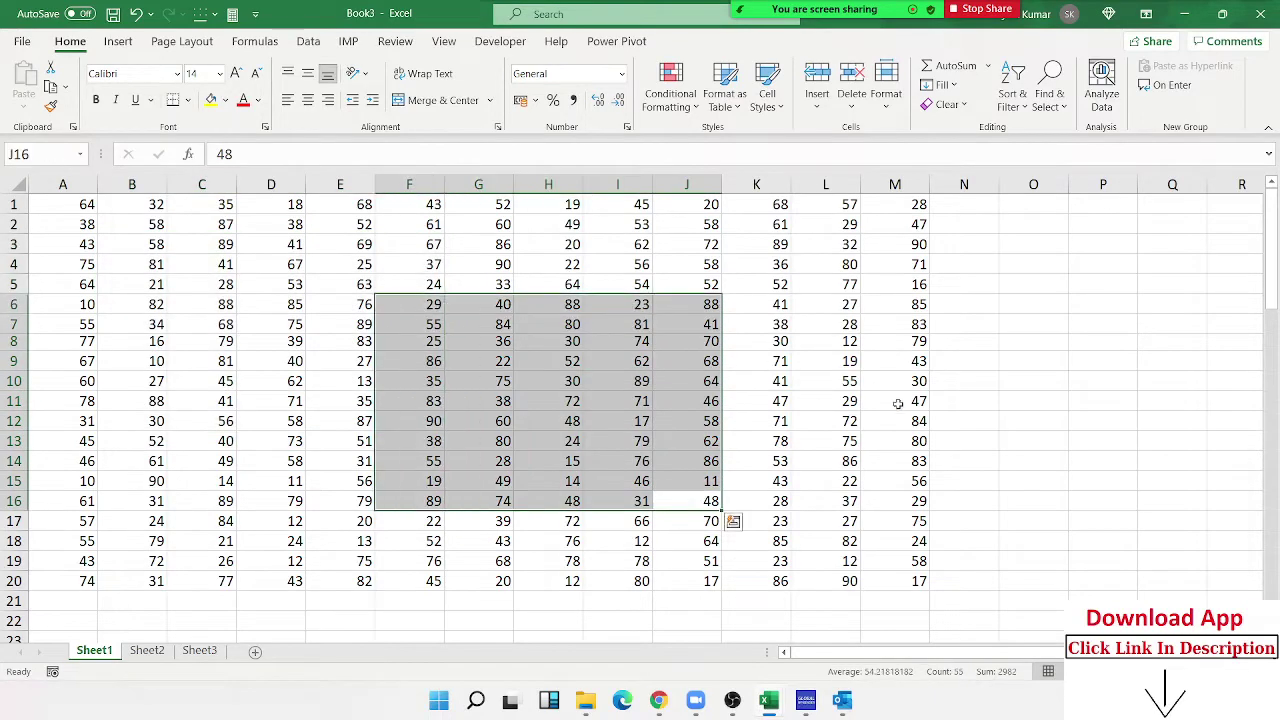
pyautogui.moveTo(895, 403); pyautogui.dragTo(685, 311)
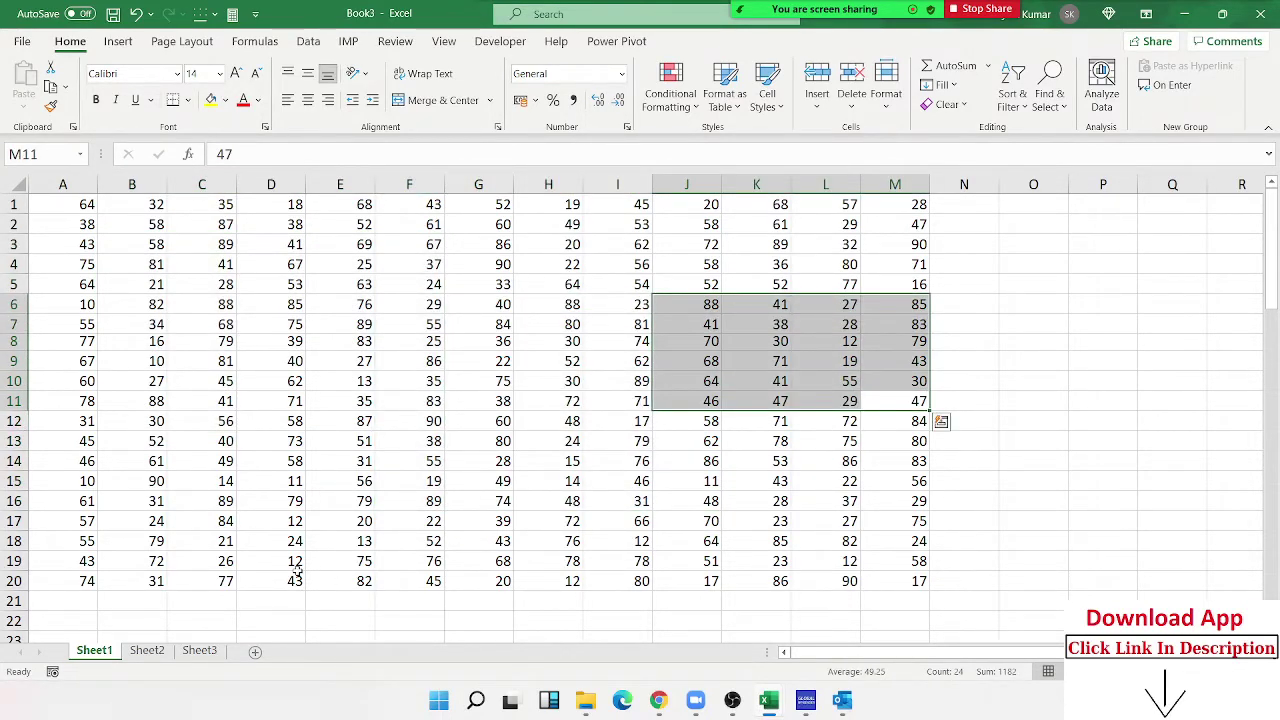
# Step: Create blank workbook Book4, add two more sheets, and group all five sheets
pyautogui.hotkey('ctrl', 'n')
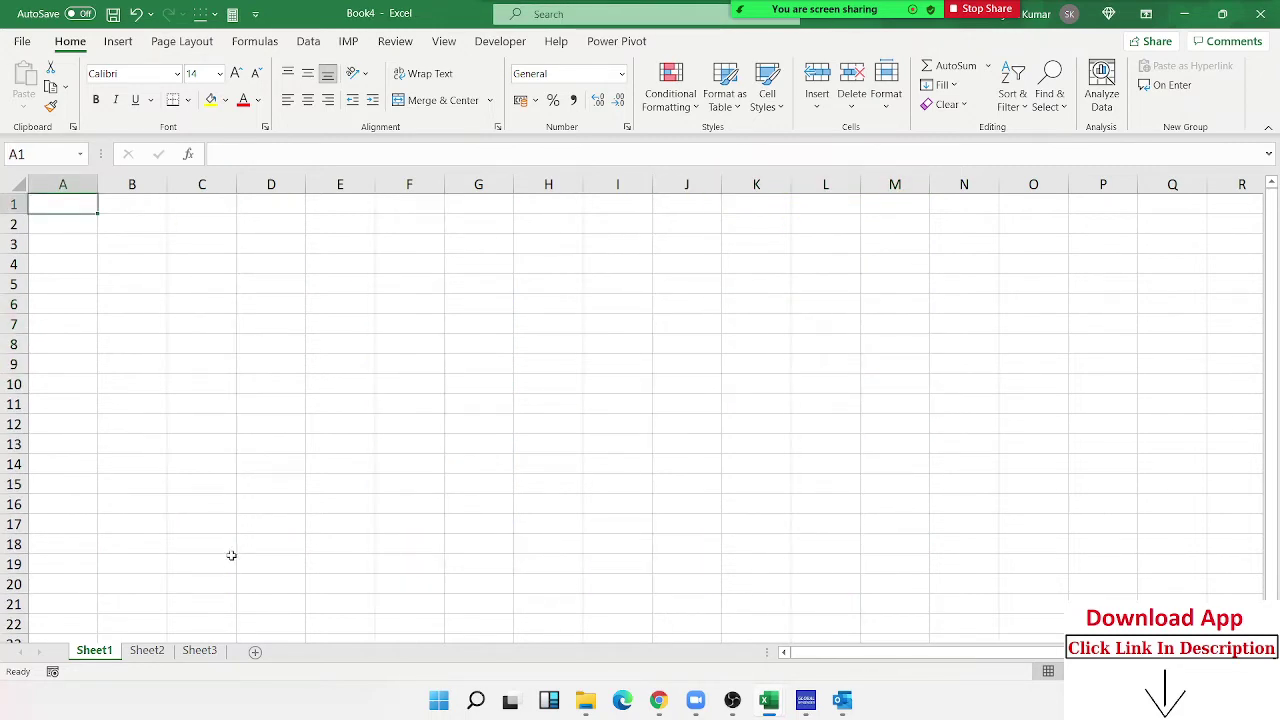
pyautogui.click(255, 651)
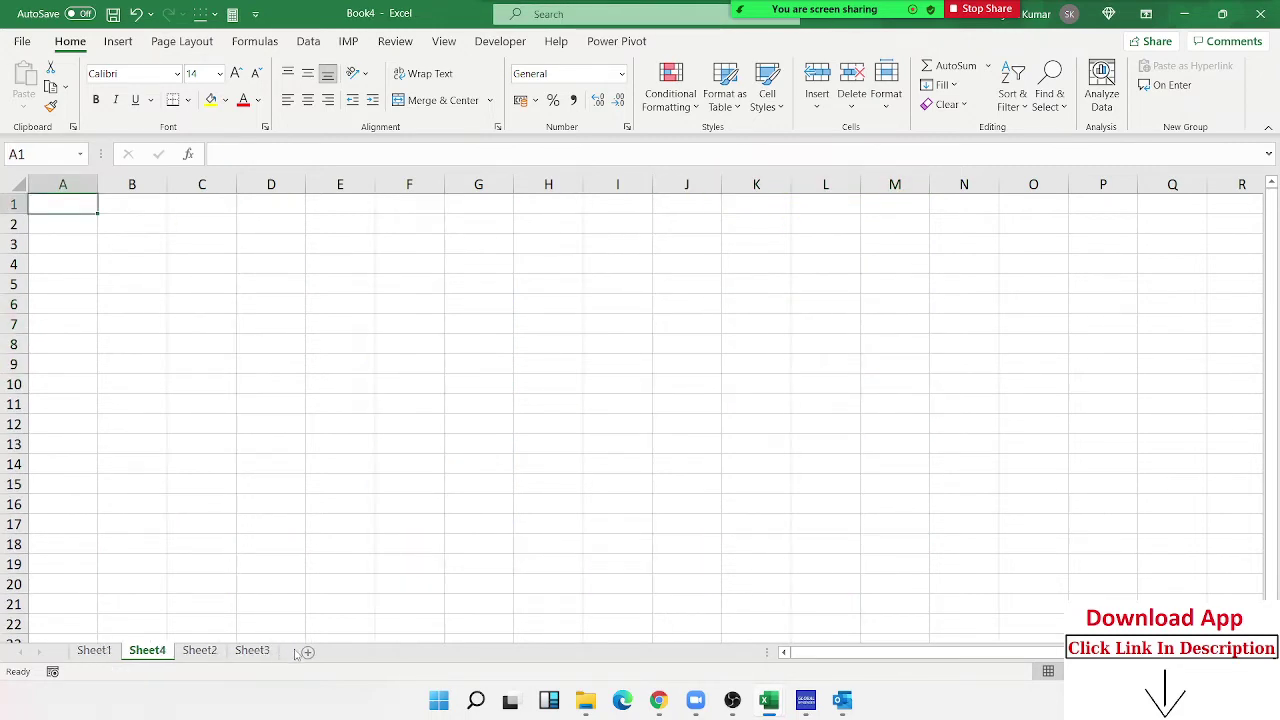
pyautogui.click(307, 651)
pyautogui.click(88, 650)
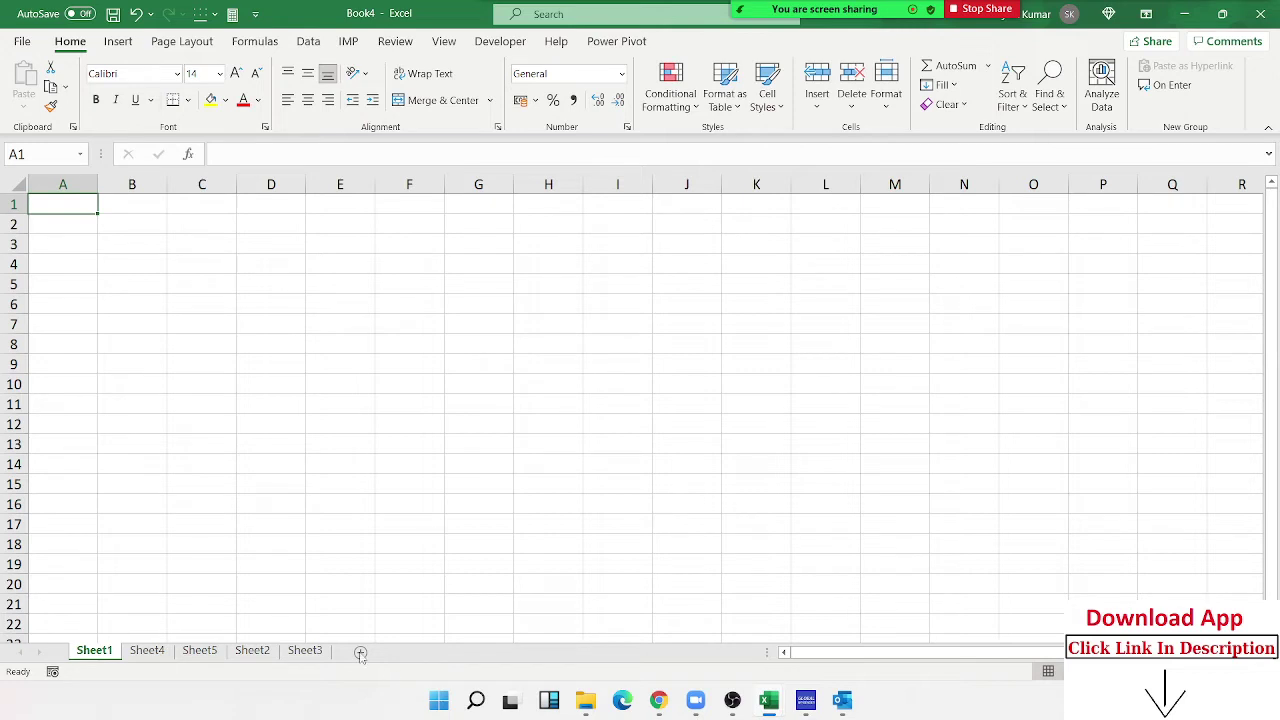
pyautogui.keyDown('shift'); pyautogui.click(306, 651); pyautogui.keyUp('shift')
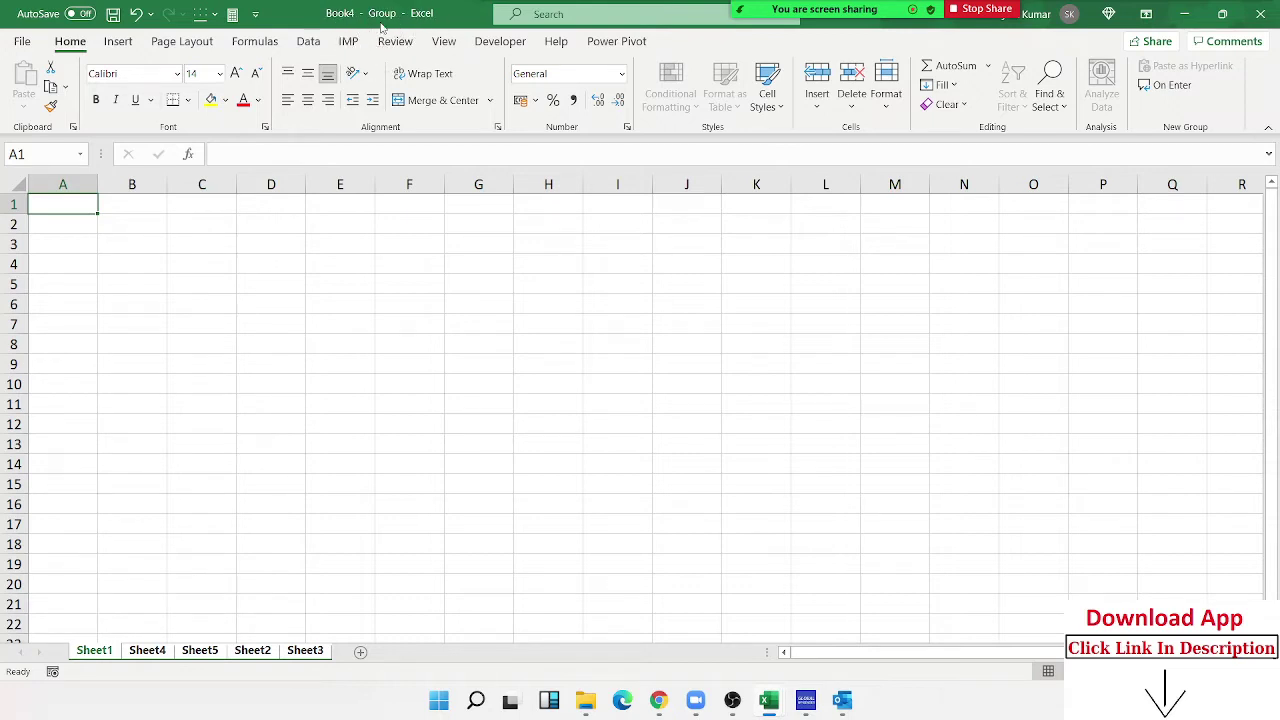
# Step: Enter today's date 19-10-2021 in A1 of the grouped sheets and fill it yellow
pyautogui.click(150, 225)
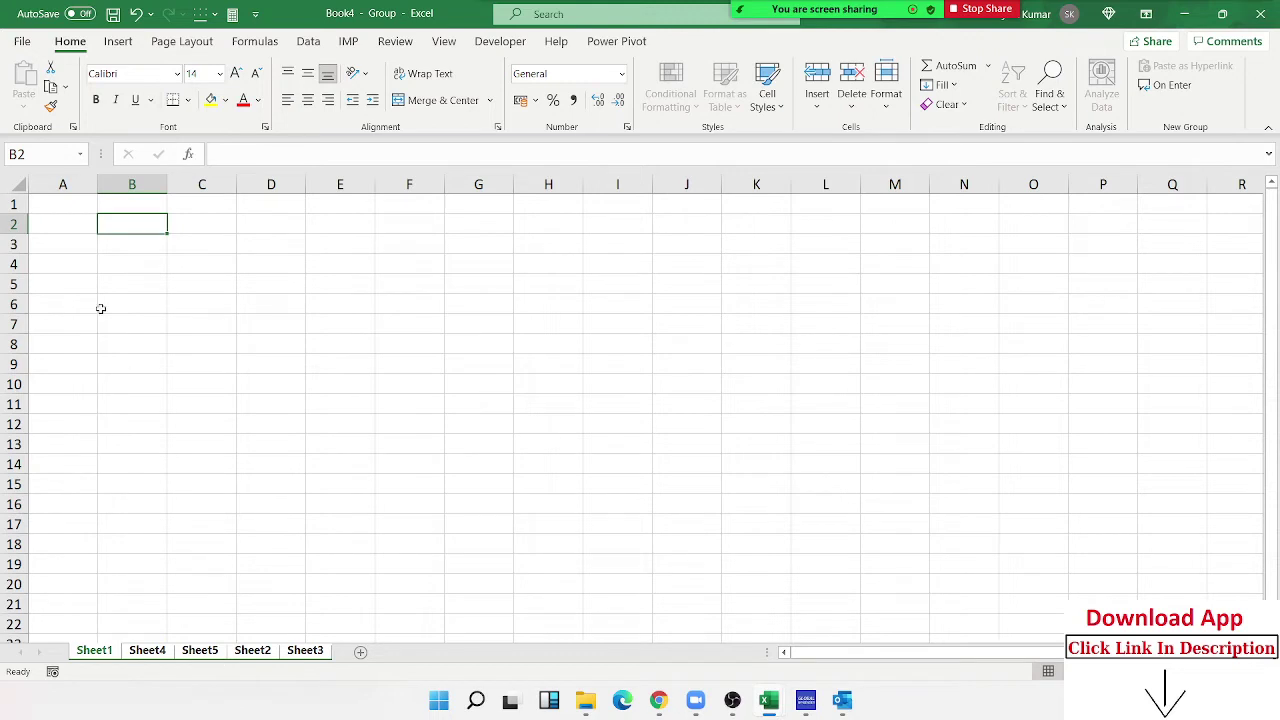
pyautogui.click(67, 206)
pyautogui.hotkey('ctrl', ';')
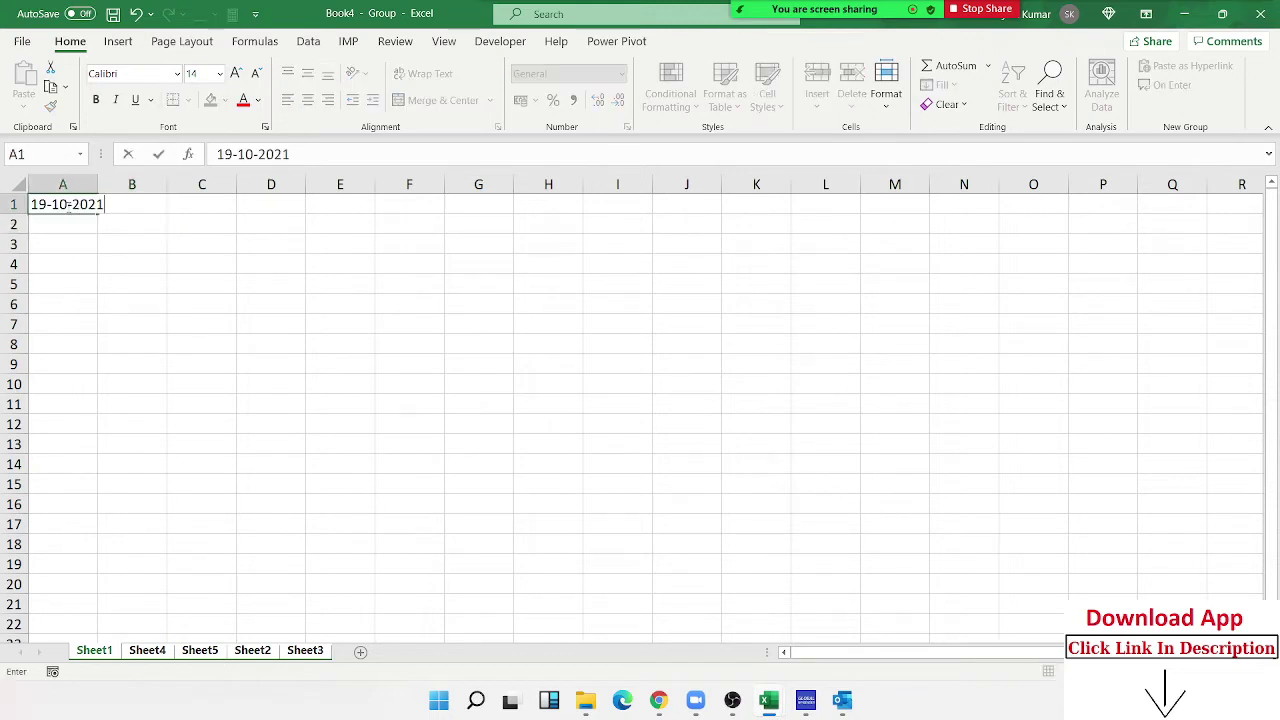
pyautogui.press('Return')
pyautogui.click(66, 206)
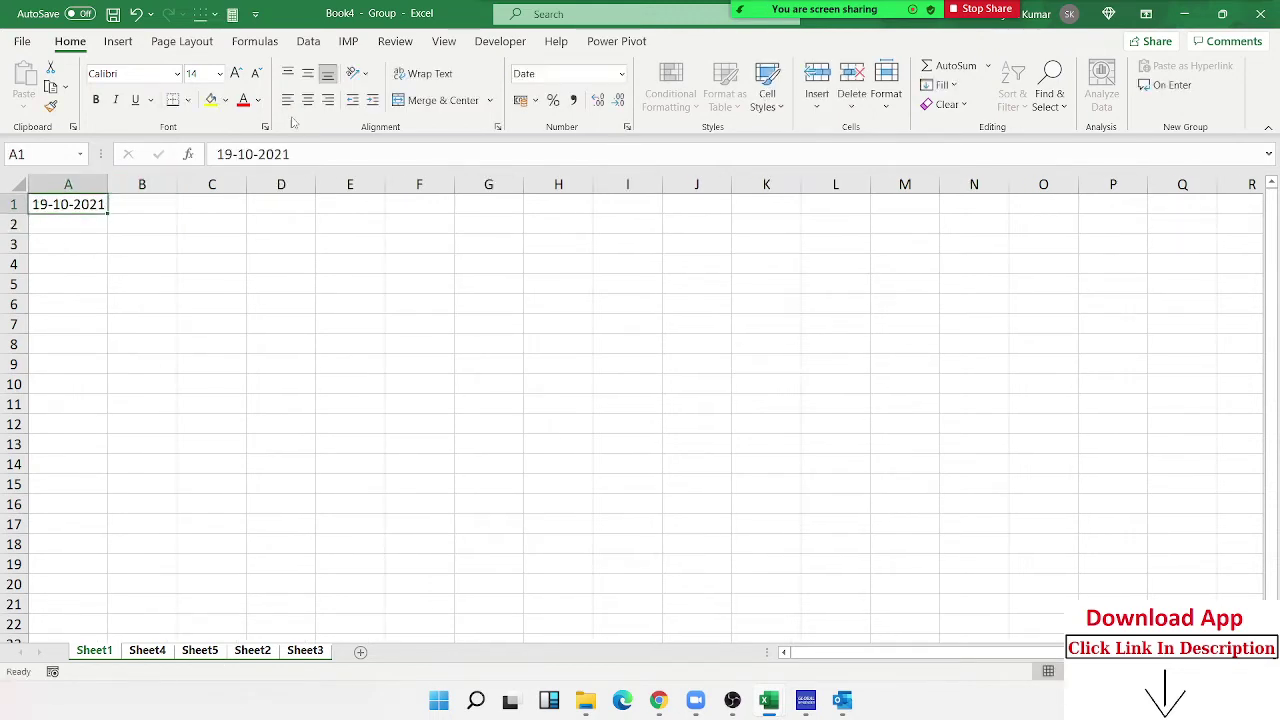
pyautogui.click(211, 100)
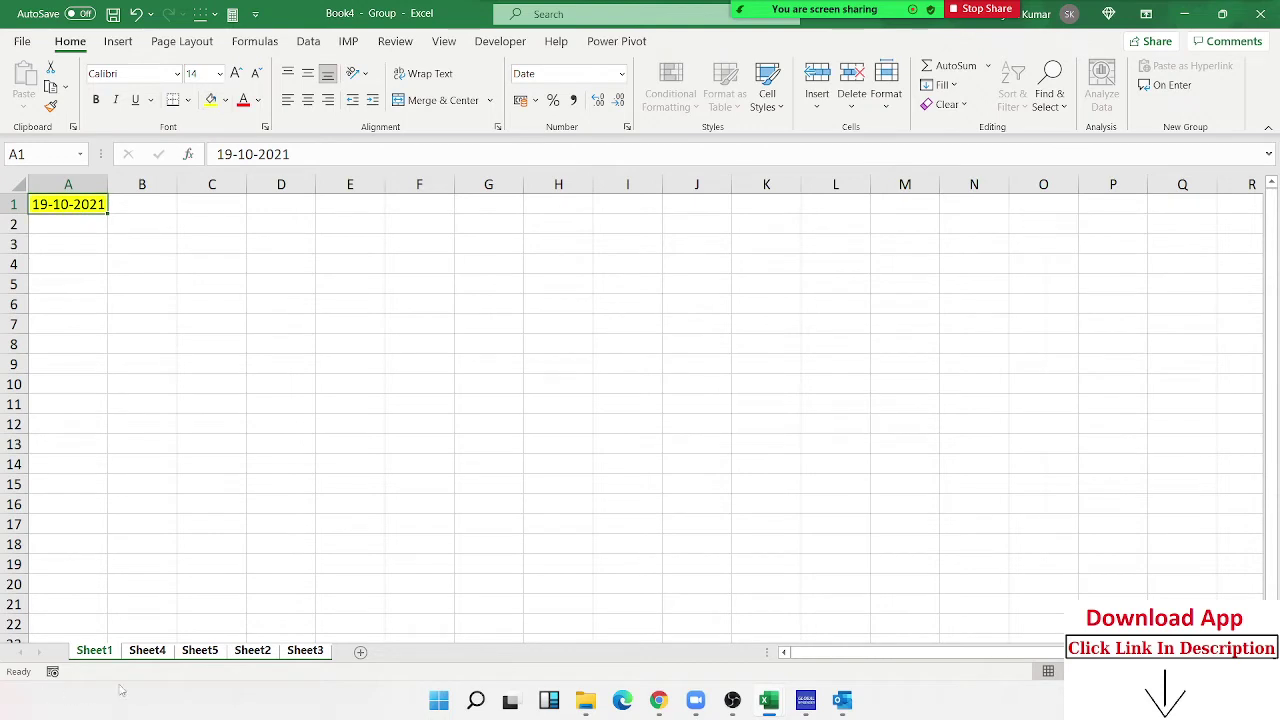
# Step: Ungroup and check Sheet4, Sheet5, Sheet2 and Sheet3 for the date, ending on Sheet1
pyautogui.click(146, 651)
pyautogui.click(208, 654)
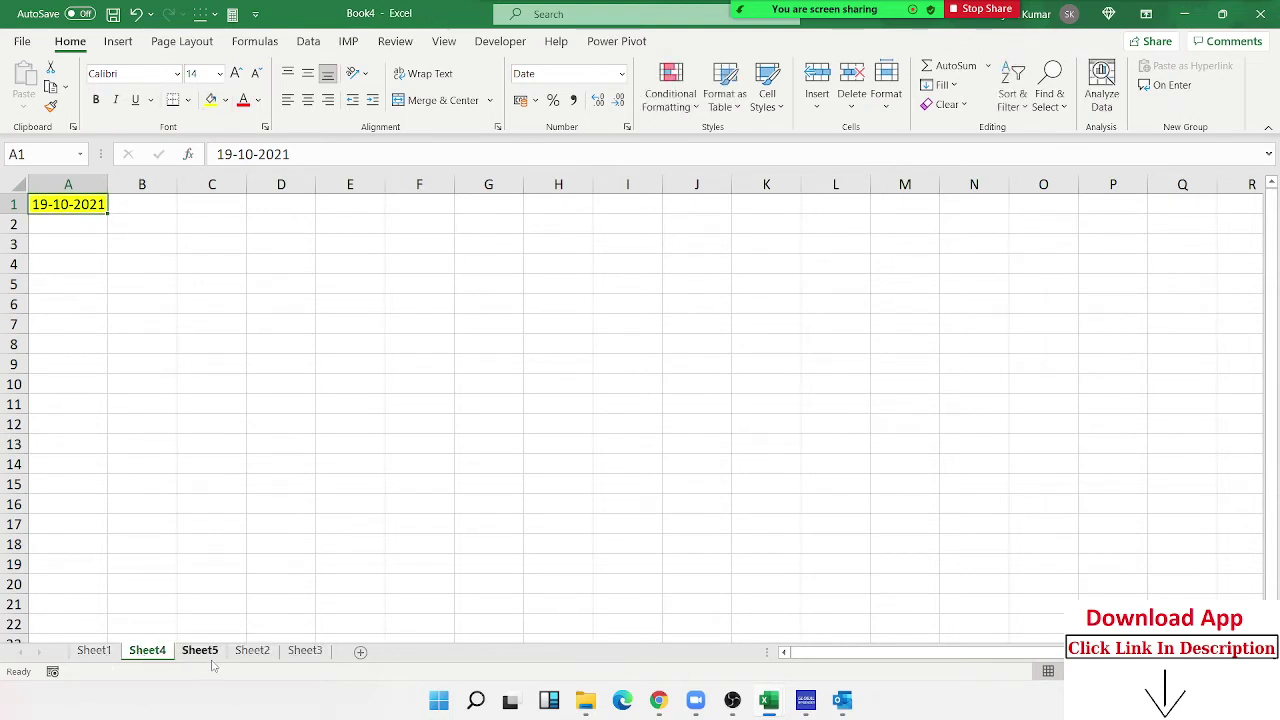
pyautogui.click(252, 652)
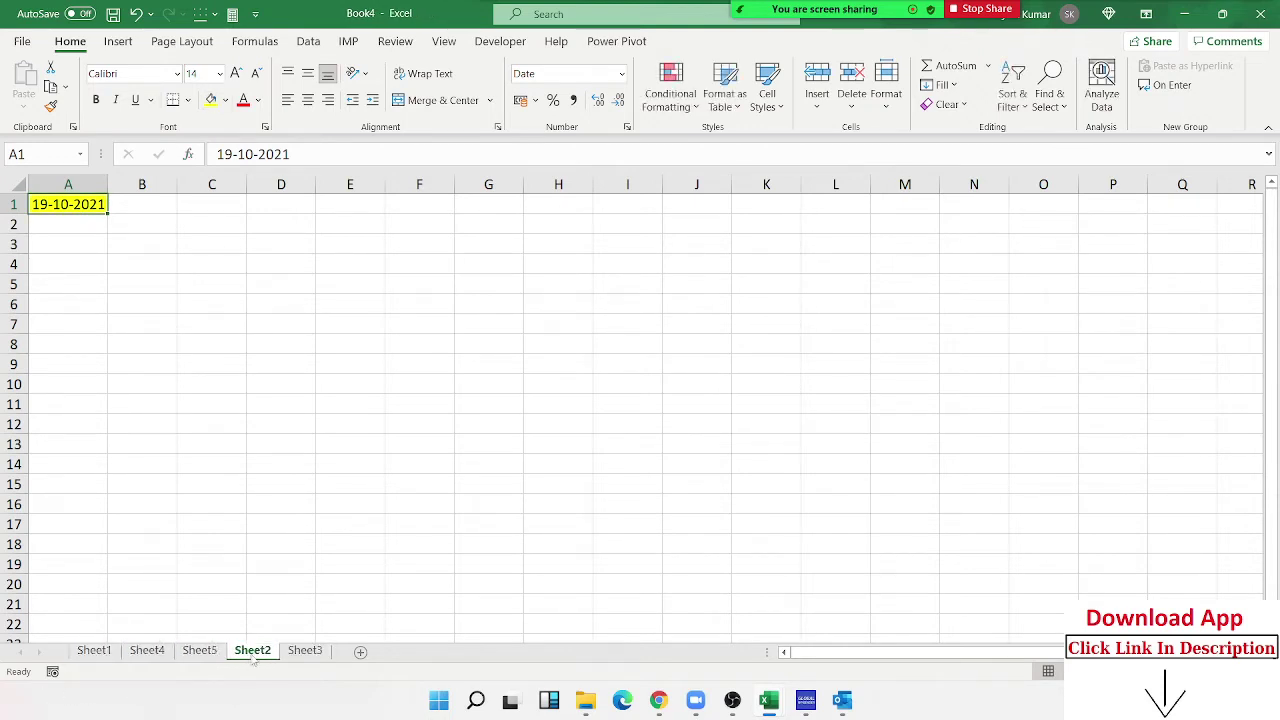
pyautogui.click(305, 652)
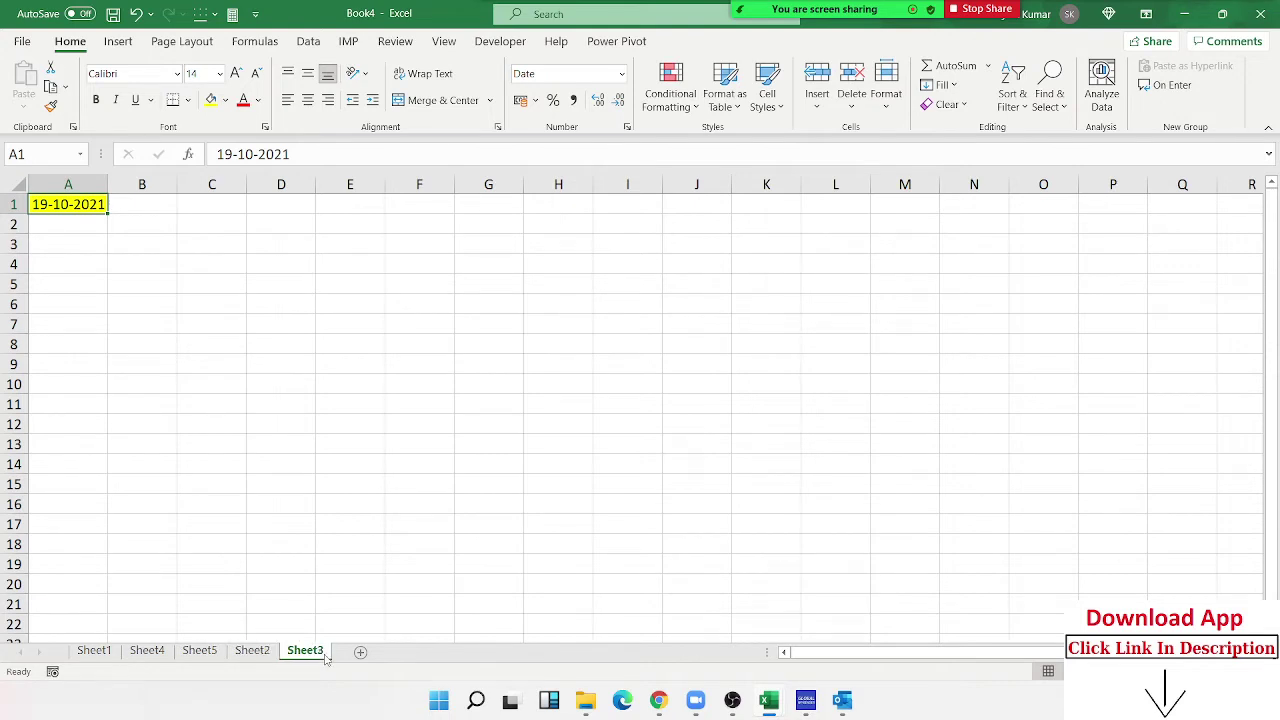
pyautogui.click(252, 652)
pyautogui.click(200, 652)
pyautogui.click(148, 653)
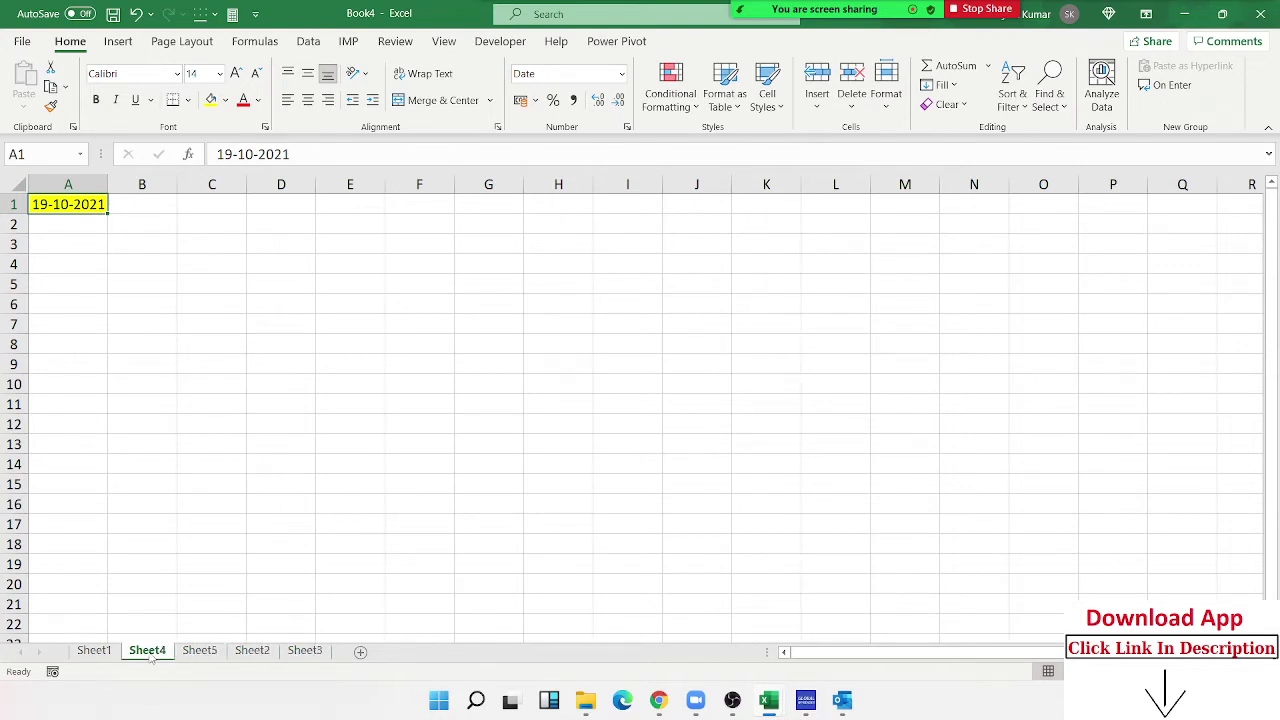
pyautogui.click(94, 652)
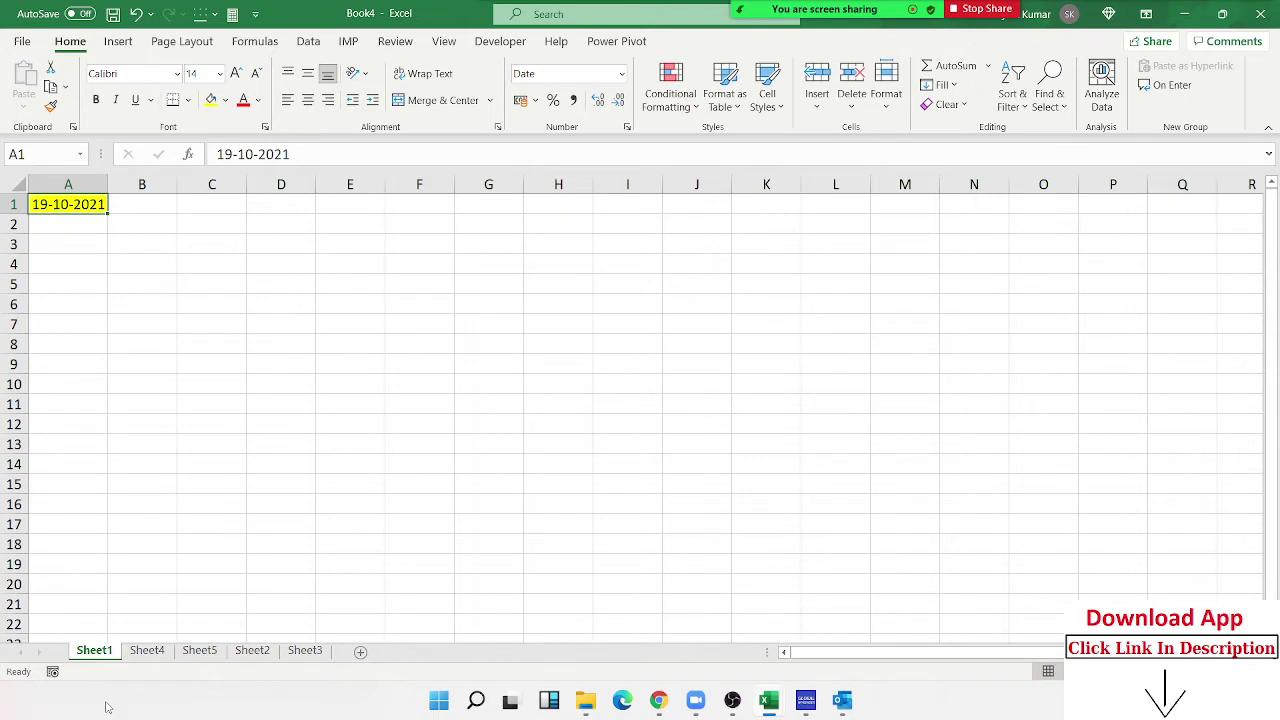
# Step: Ungroup the sheets, then Ctrl-click Sheet5, Sheet3 and Sheet4 into a group with Sheet1
pyautogui.keyDown('shift'); pyautogui.click(318, 655); pyautogui.keyUp('shift')
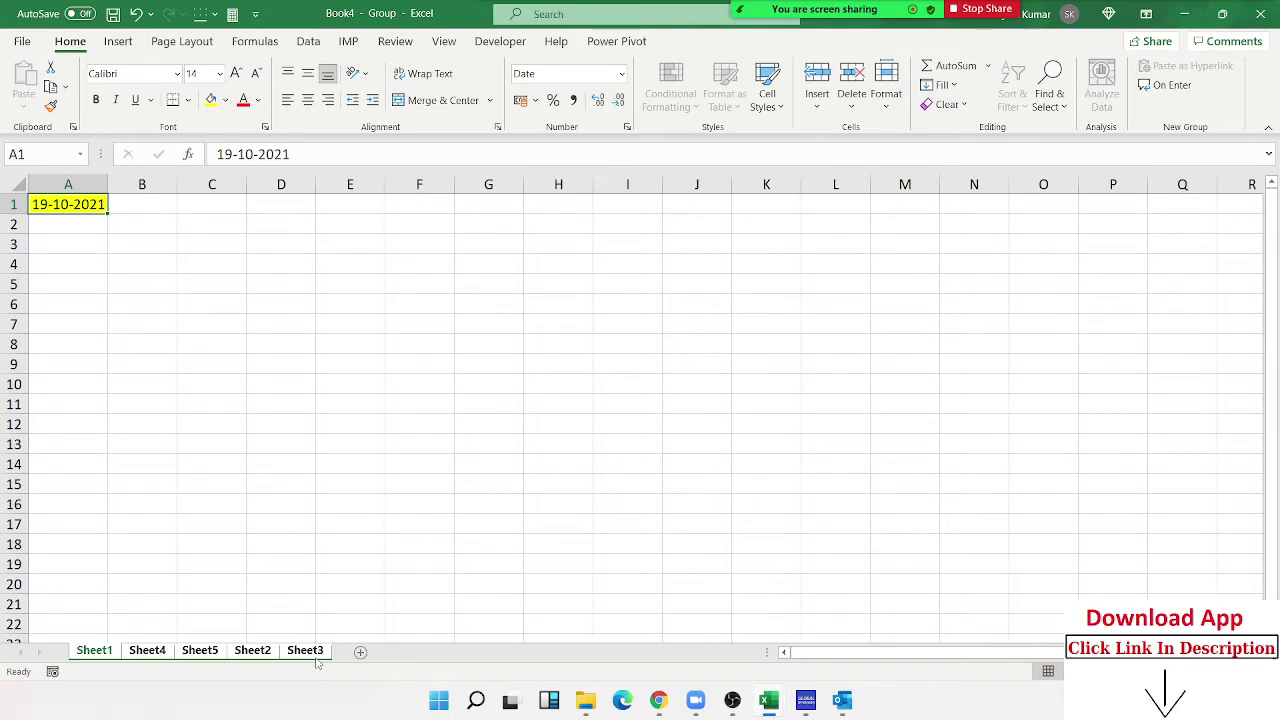
pyautogui.click(196, 657)
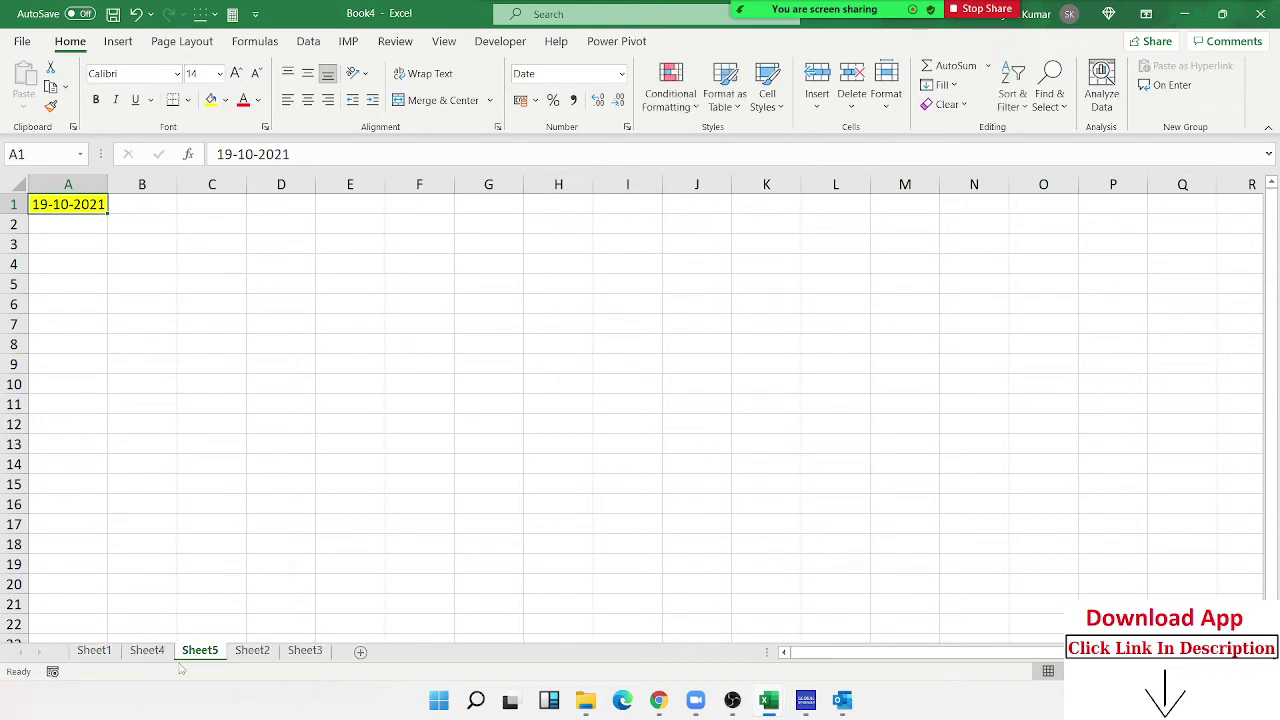
pyautogui.click(104, 654)
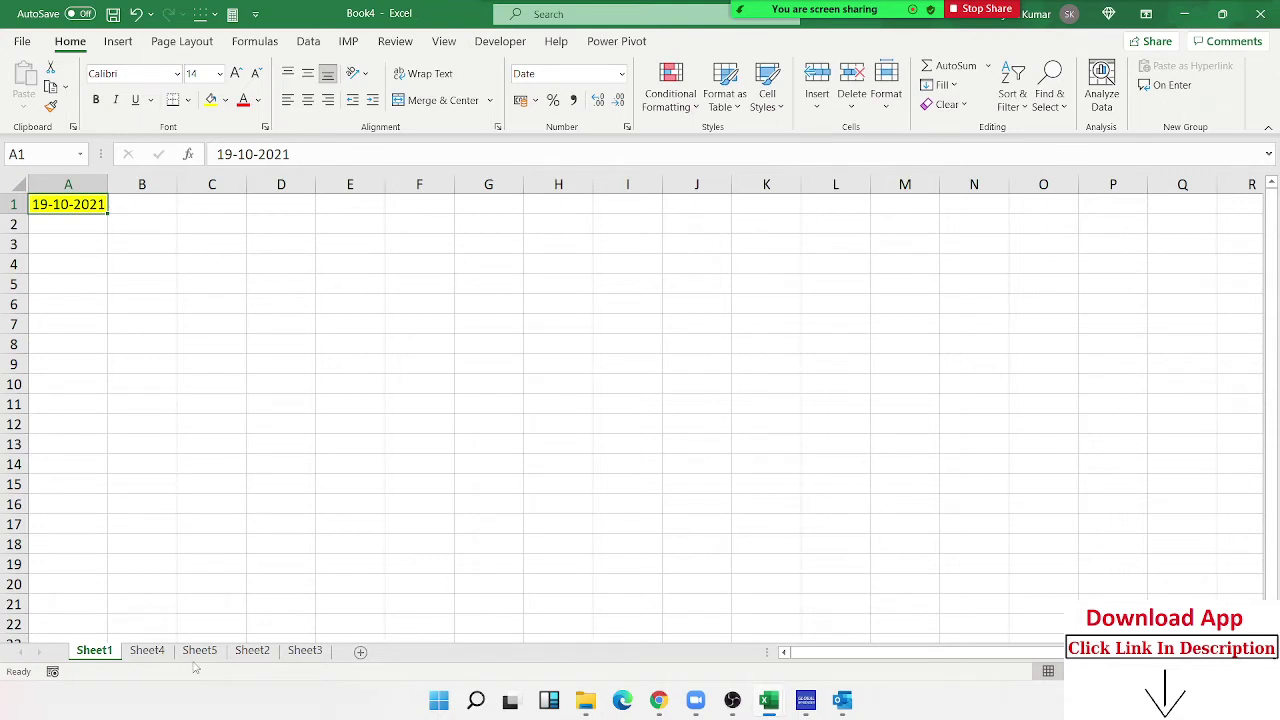
pyautogui.keyDown('ctrl'); pyautogui.click(203, 652); pyautogui.keyUp('ctrl')
pyautogui.keyDown('ctrl'); pyautogui.click(305, 651); pyautogui.keyUp('ctrl')
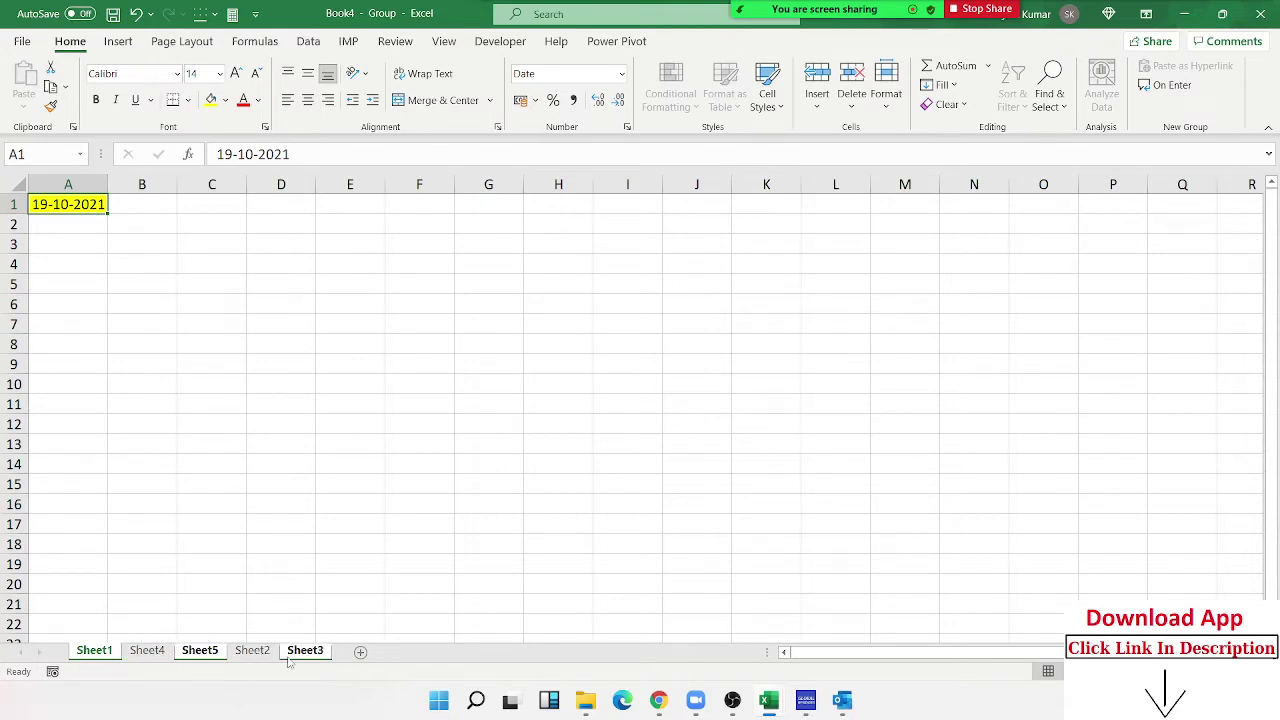
pyautogui.keyDown('ctrl'); pyautogui.click(140, 655); pyautogui.keyUp('ctrl')
# Step: Remove Sheet4 from the group and enter 'Time' in A4 and 12:23 in B4
pyautogui.keyDown('ctrl'); pyautogui.click(146, 651); pyautogui.keyUp('ctrl')
pyautogui.click(60, 262)
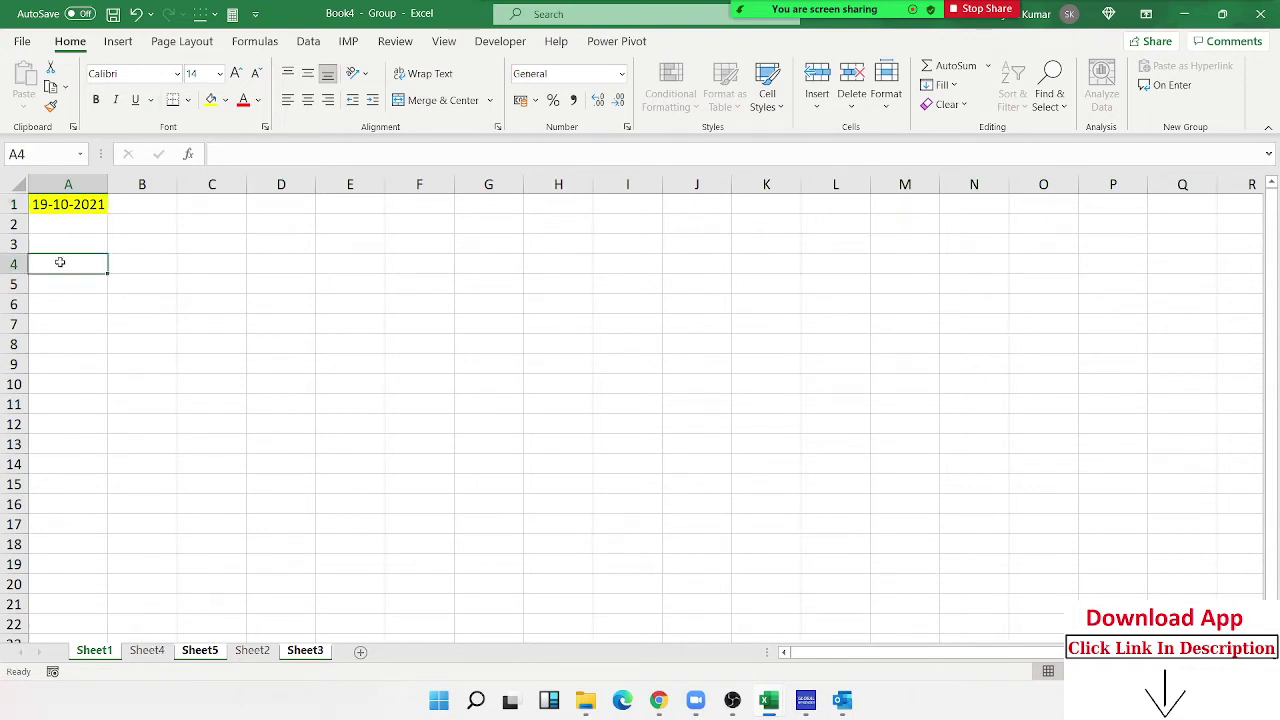
pyautogui.write('Time')
pyautogui.press('Tab')
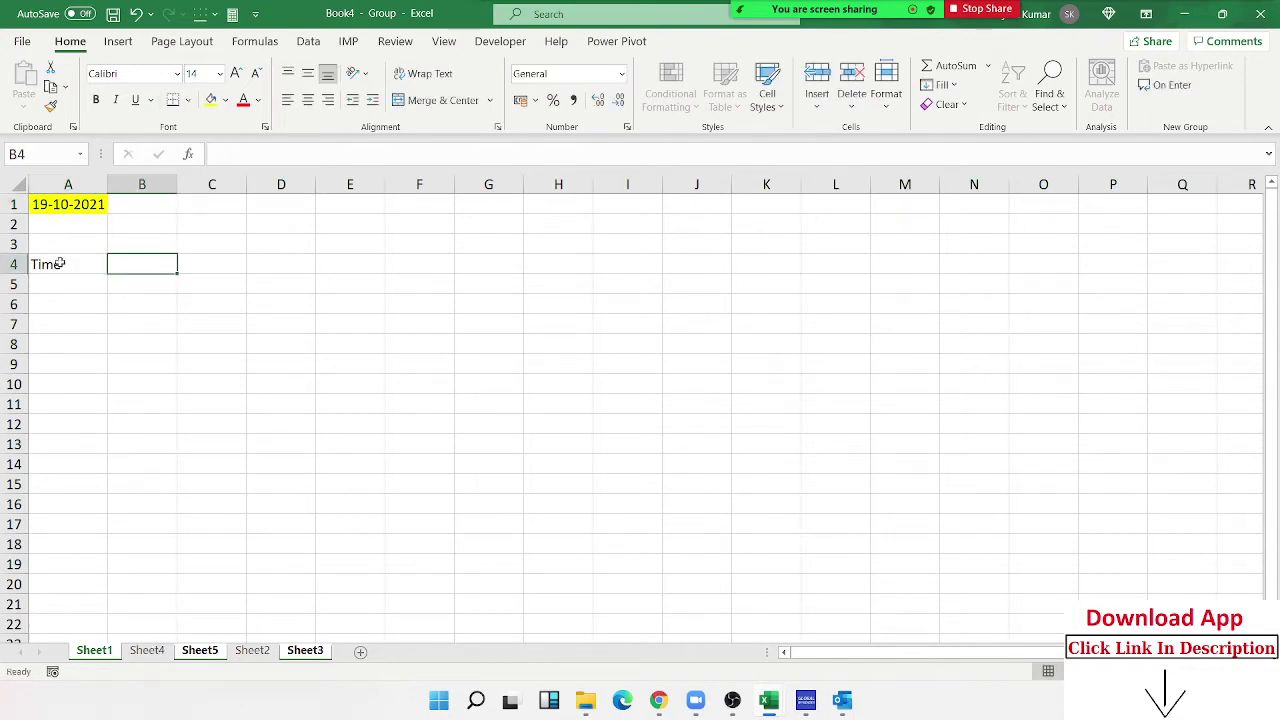
pyautogui.write('12:23')
pyautogui.press('Return')
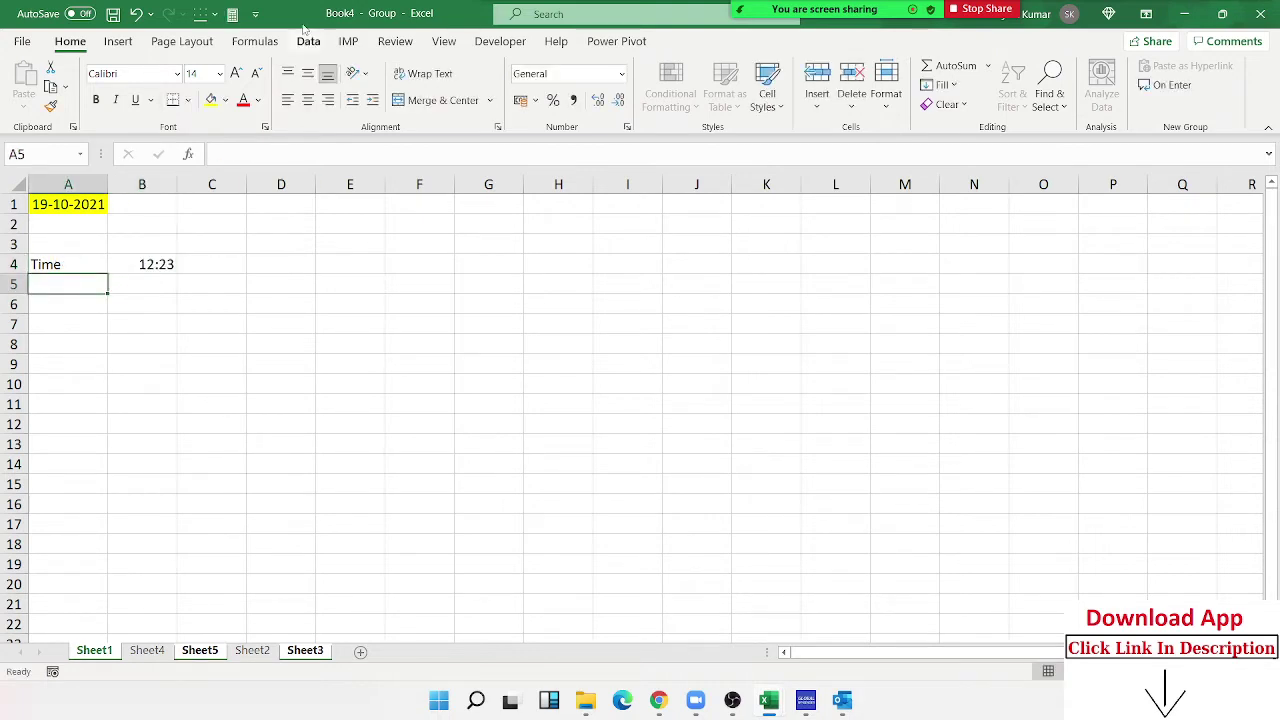
# Step: Browse Sheet4, Sheet5, Sheet3 and Sheet1 in turn, ending on Sheet2
pyautogui.click(137, 654)
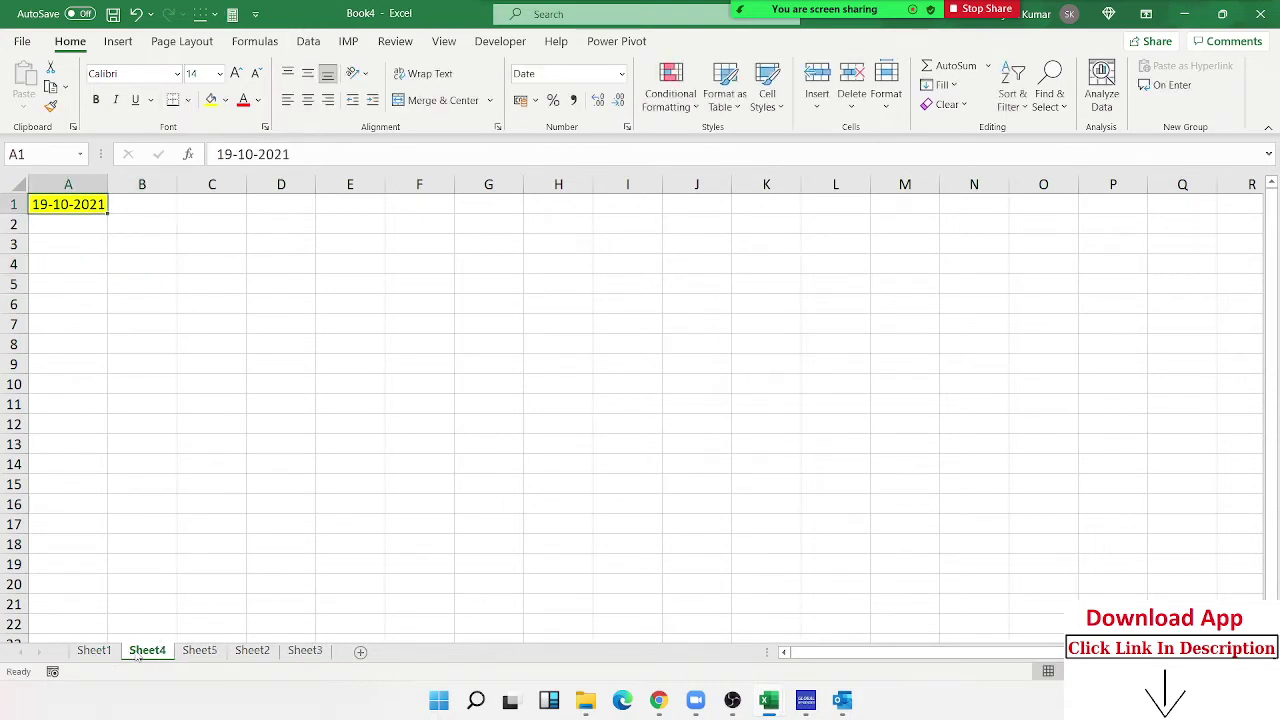
pyautogui.click(96, 651)
pyautogui.click(135, 654)
pyautogui.click(200, 655)
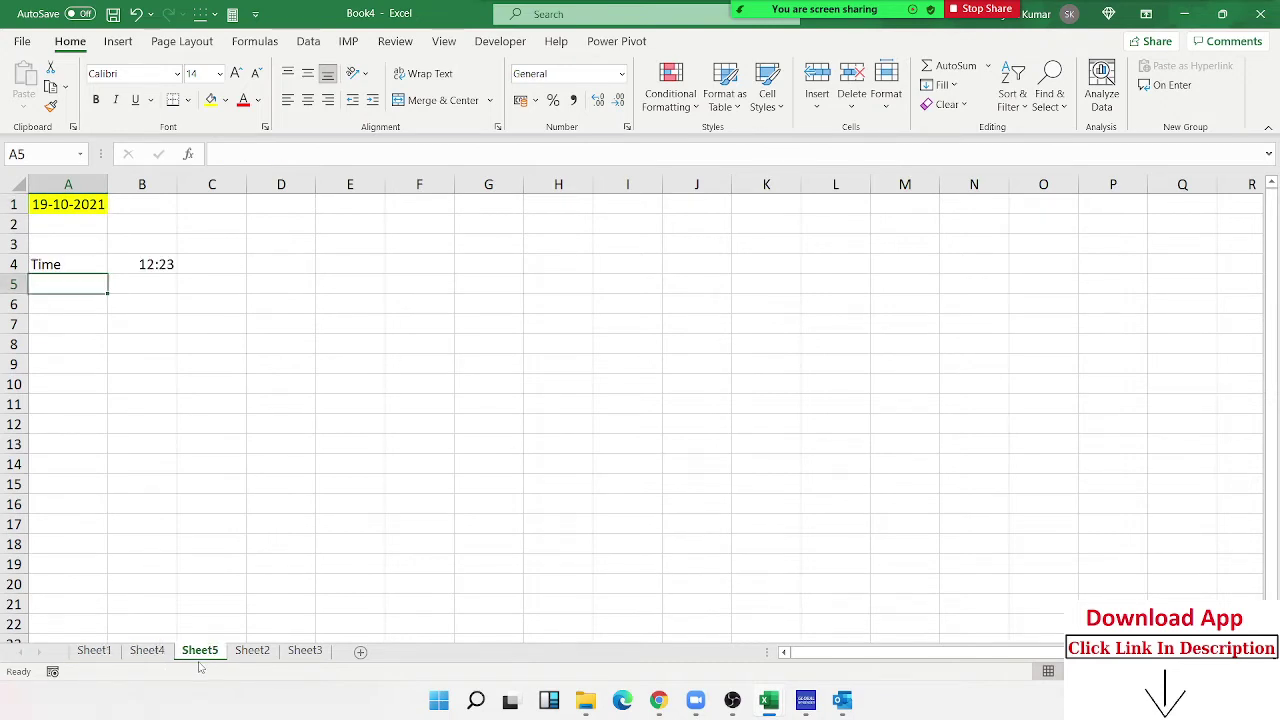
pyautogui.click(252, 655)
pyautogui.click(296, 656)
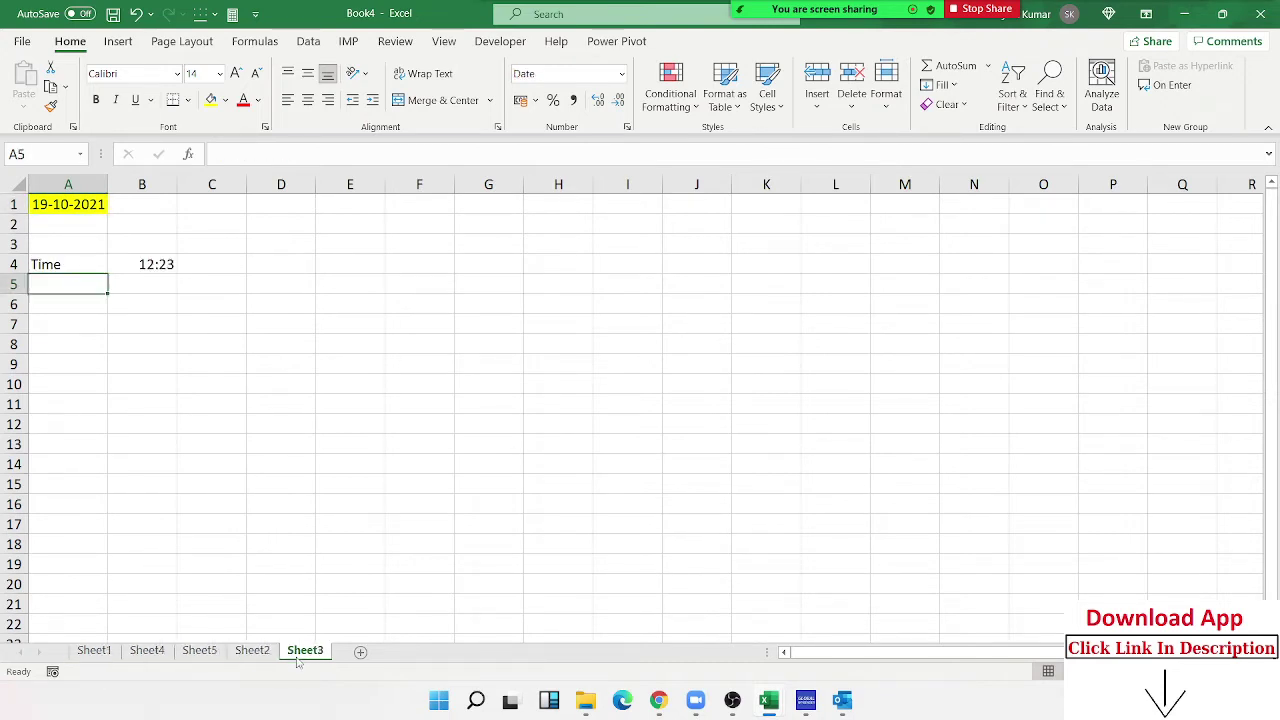
pyautogui.click(255, 655)
pyautogui.click(200, 655)
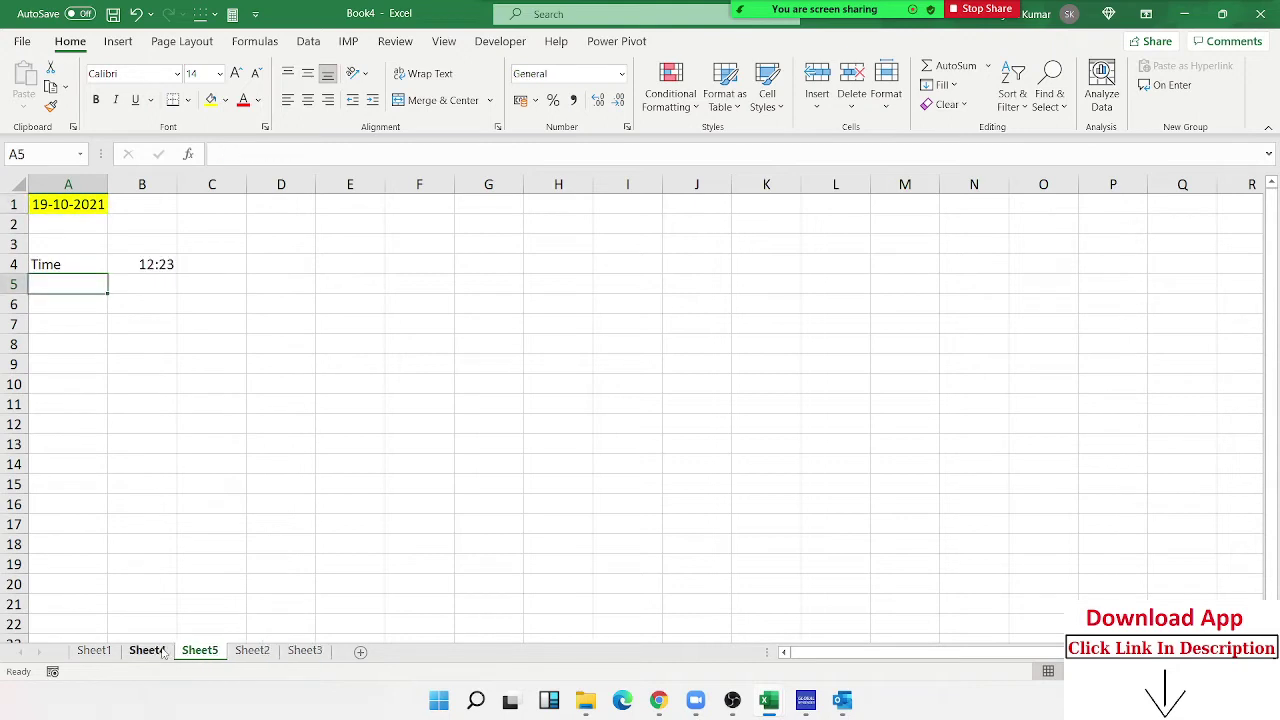
pyautogui.click(150, 652)
pyautogui.click(94, 652)
pyautogui.click(147, 652)
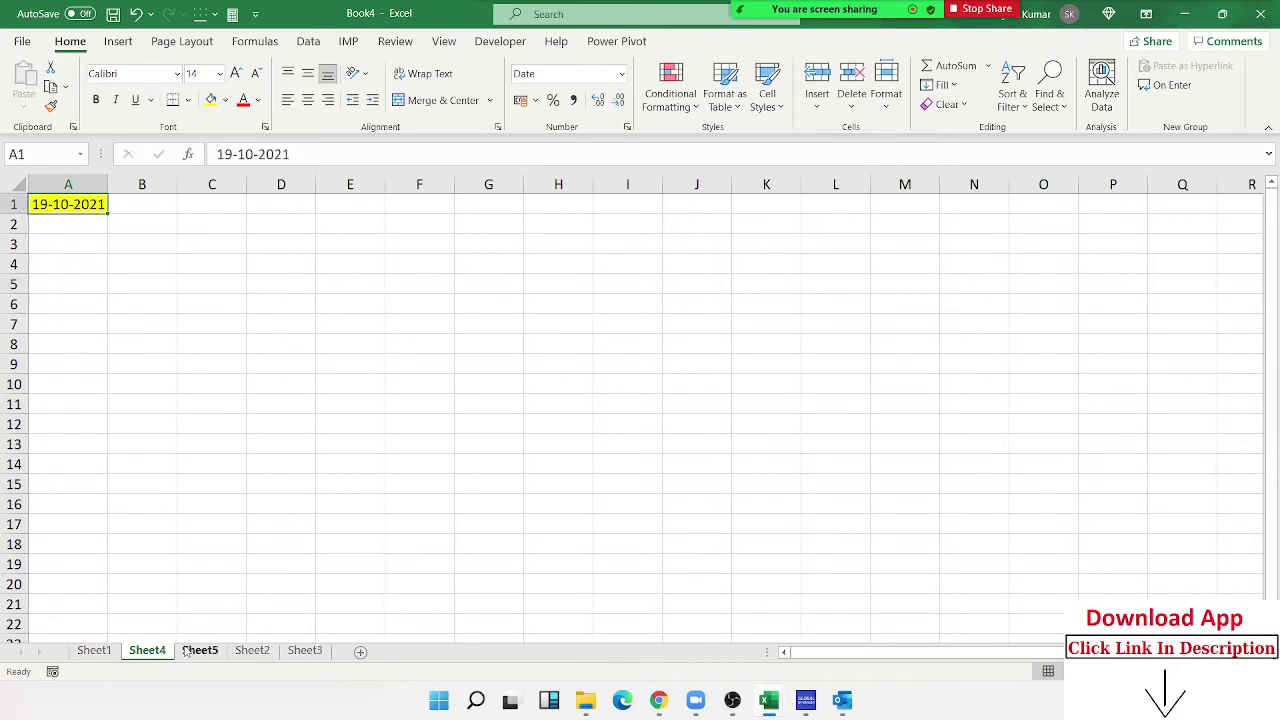
pyautogui.click(186, 652)
pyautogui.click(234, 652)
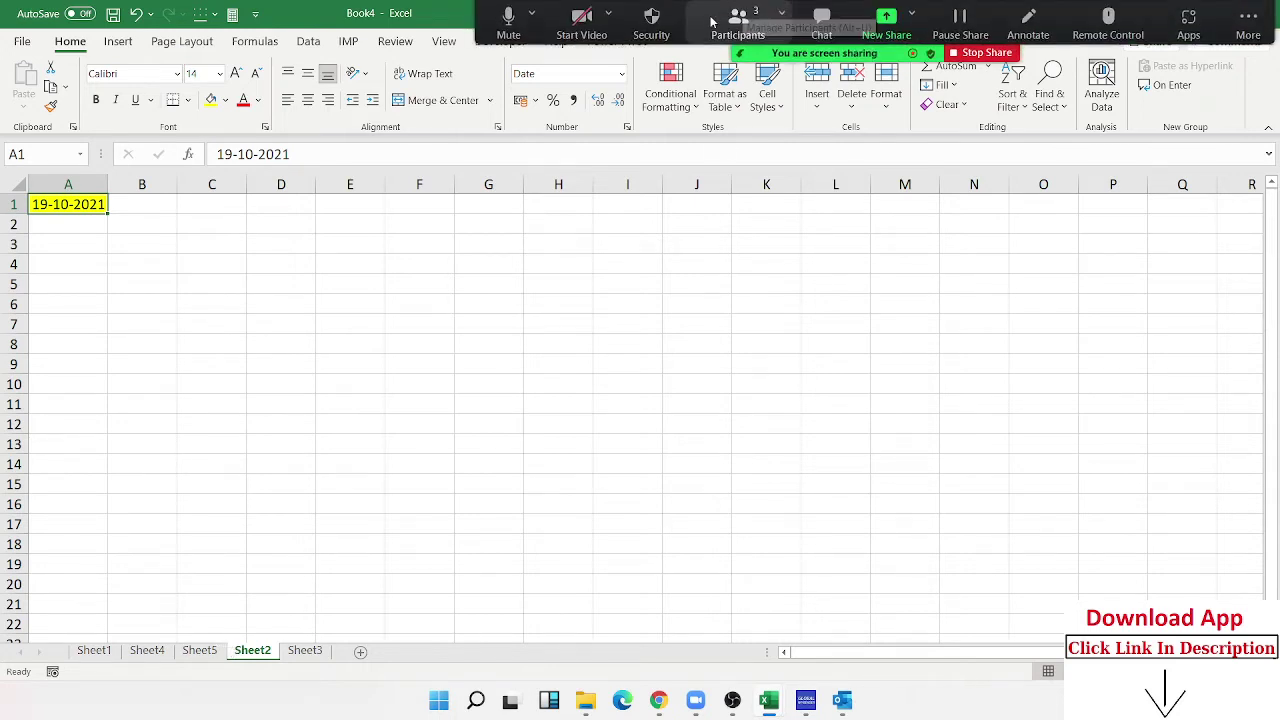
# Step: Check Zoom's three-person participant list, switch to Book3, and clear its J6:M11 selection
pyautogui.click(738, 22)
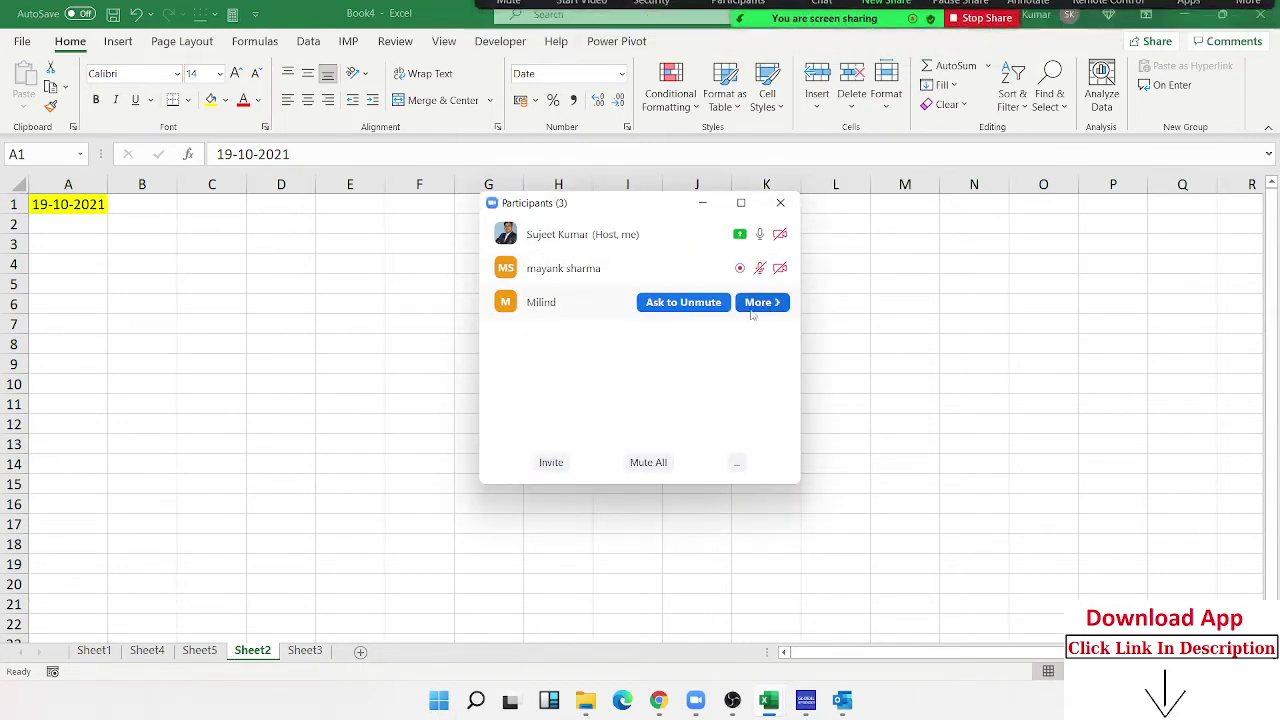
pyautogui.click(793, 204)
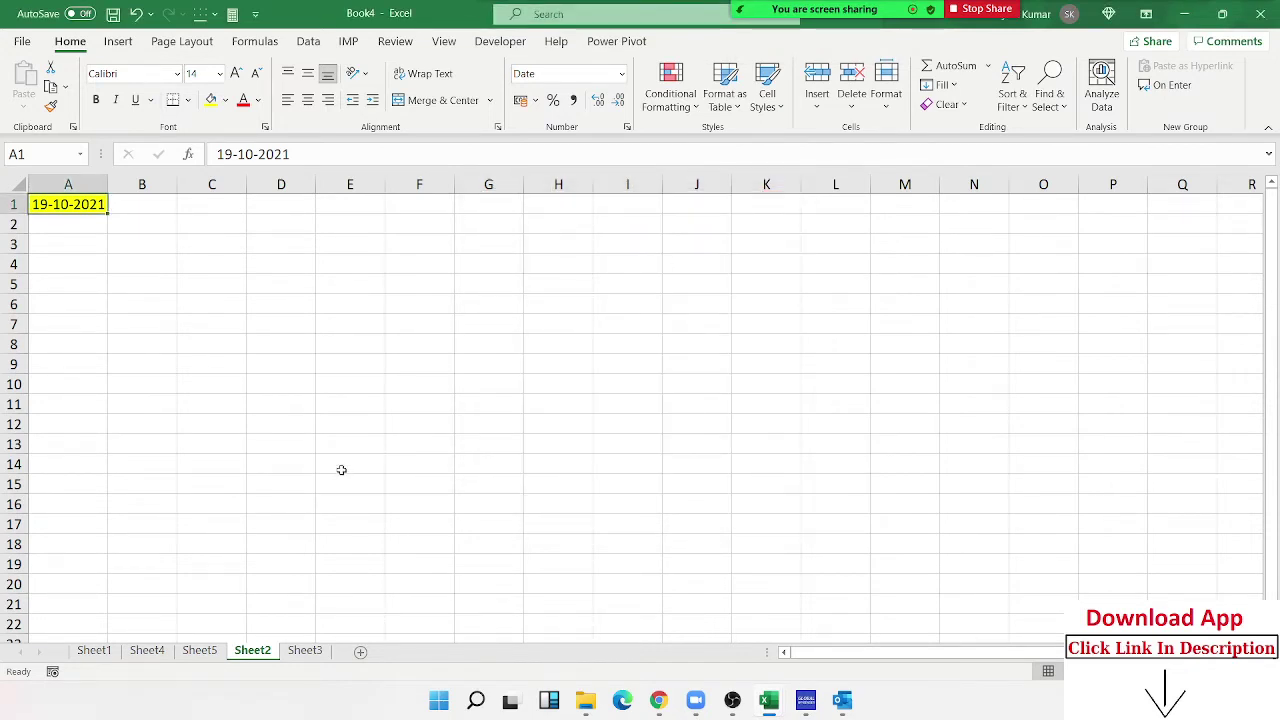
pyautogui.moveTo(768, 700)
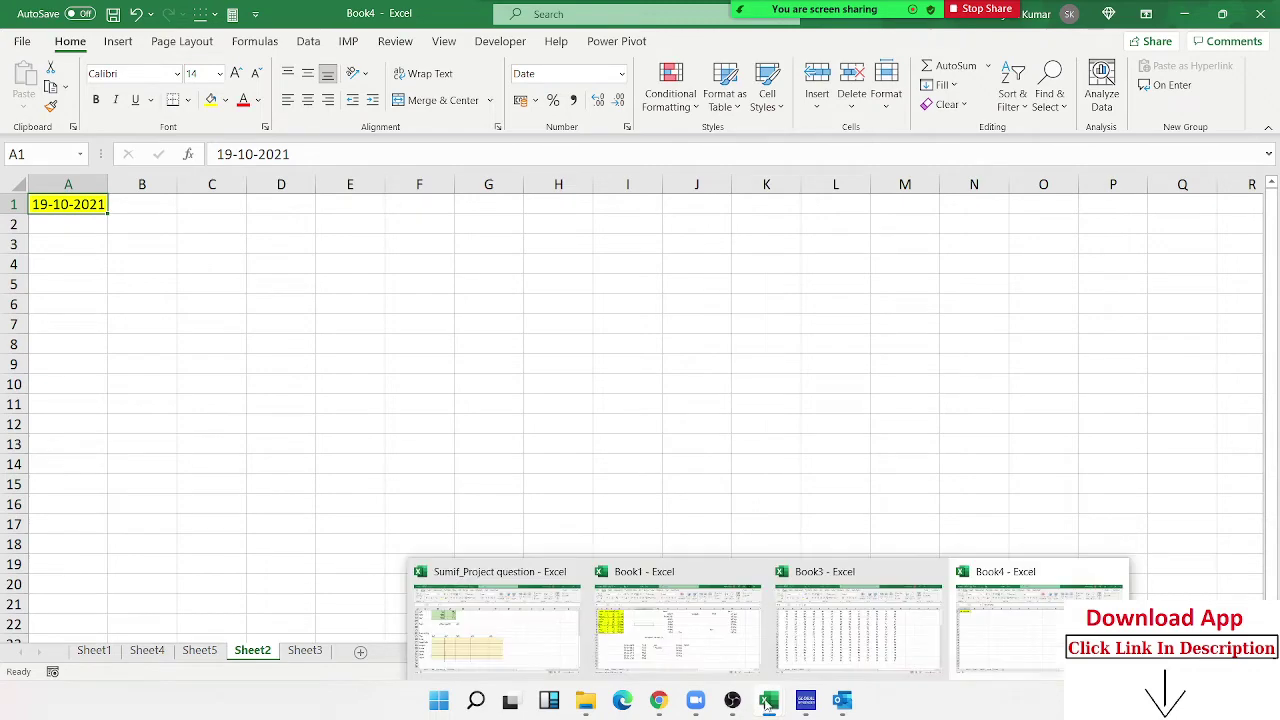
pyautogui.click(806, 660)
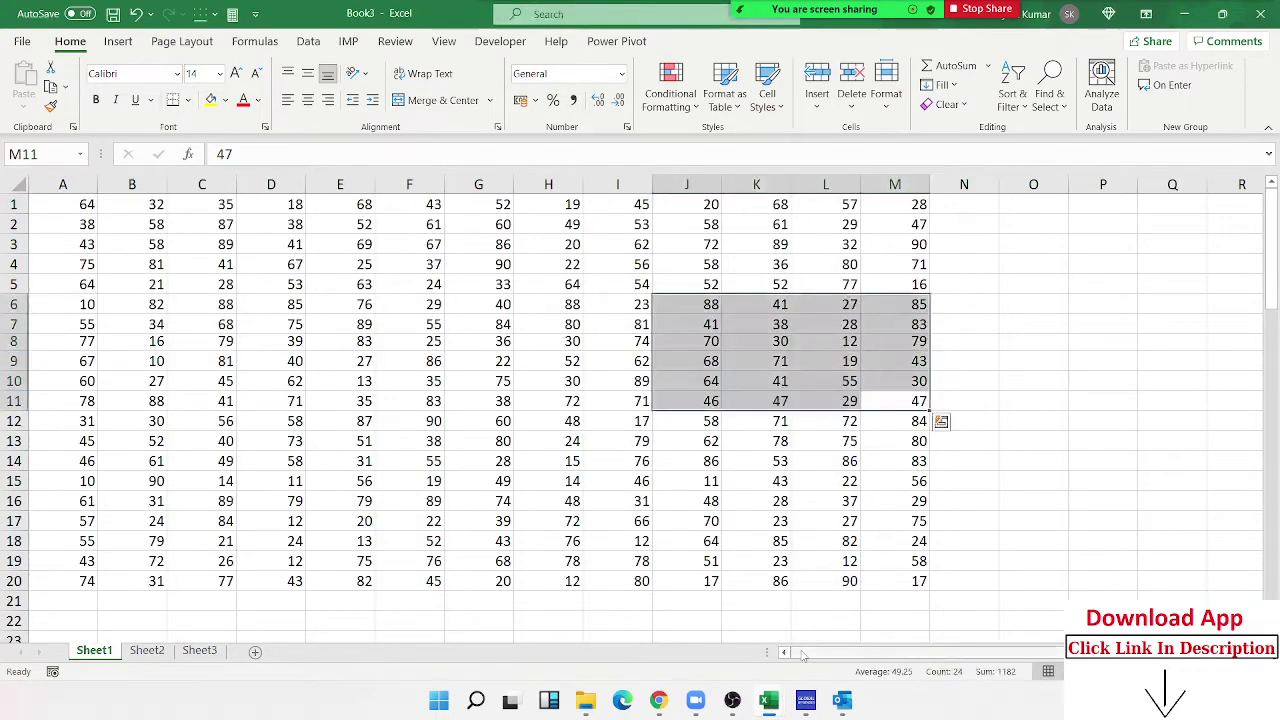
pyautogui.click(502, 405)
pyautogui.click(738, 22)
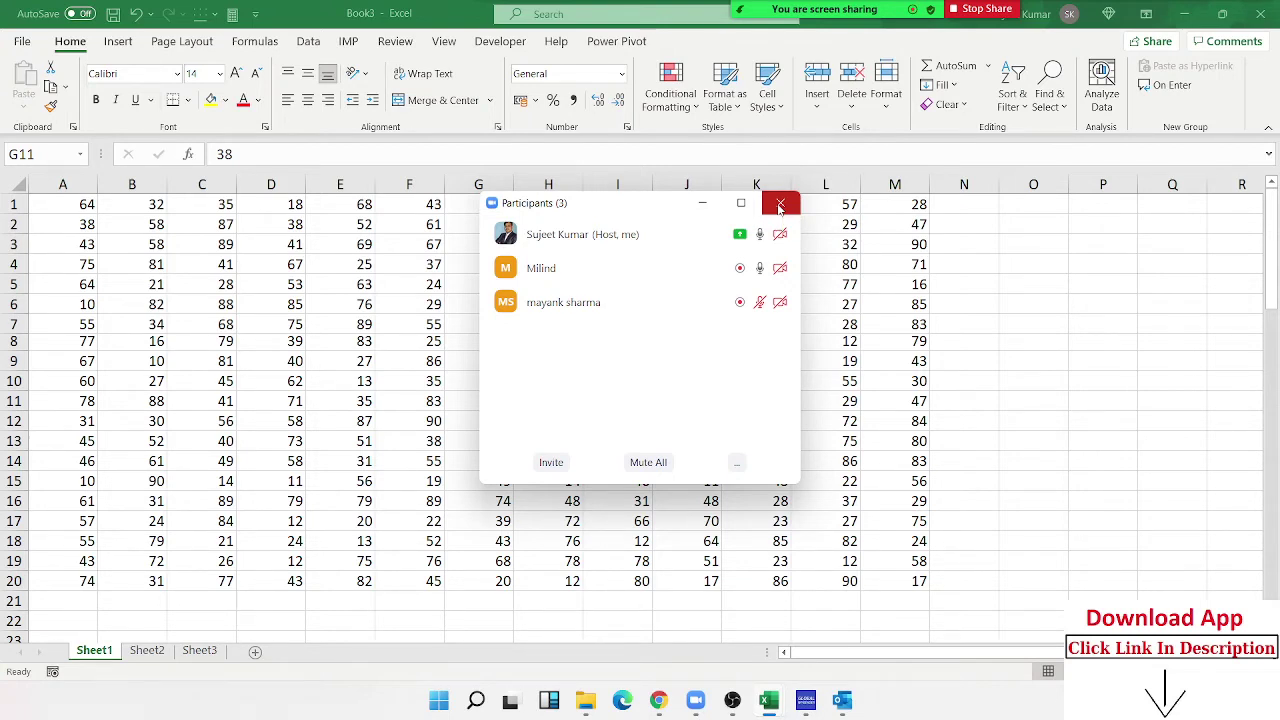
pyautogui.click(780, 206)
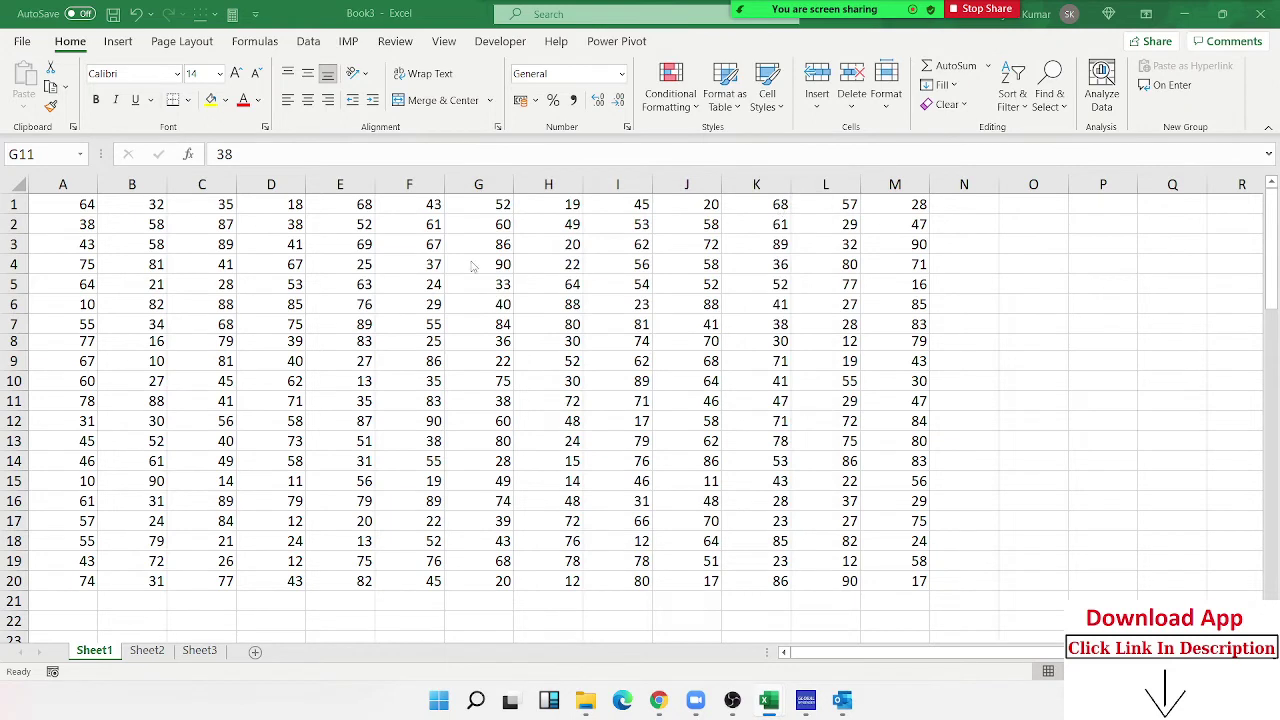
pyautogui.click(72, 201)
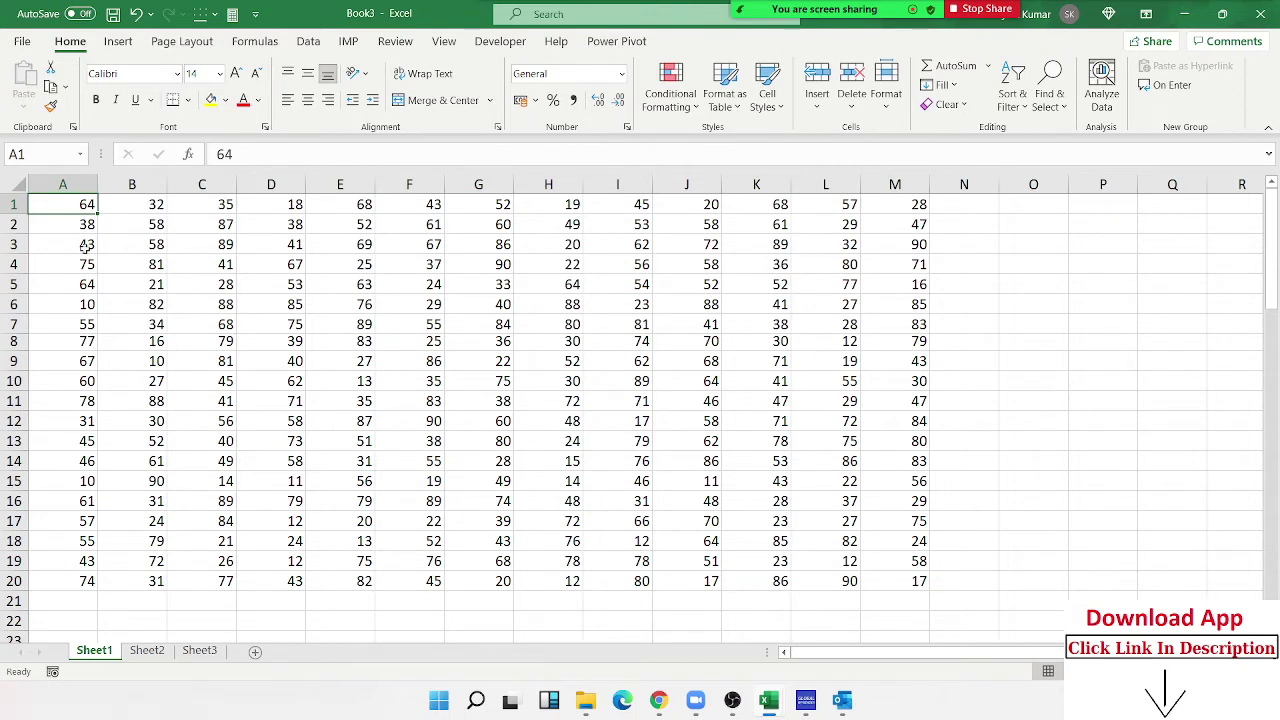
pyautogui.click(106, 282)
pyautogui.click(66, 200)
pyautogui.hotkey('ctrl', 'Down')
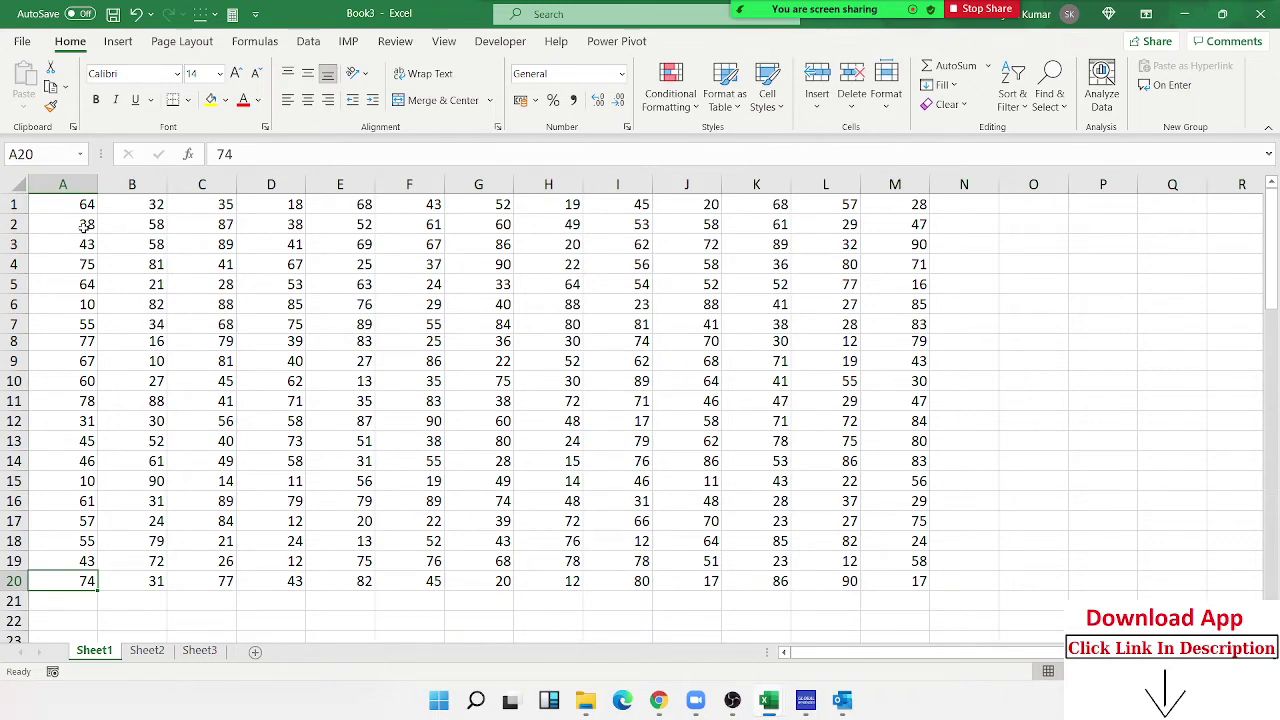
pyautogui.press('ctrl')
# Step: Select the A1:M20 block with Ctrl+A, then click around cells A5, C5 and A1
pyautogui.click(85, 205)
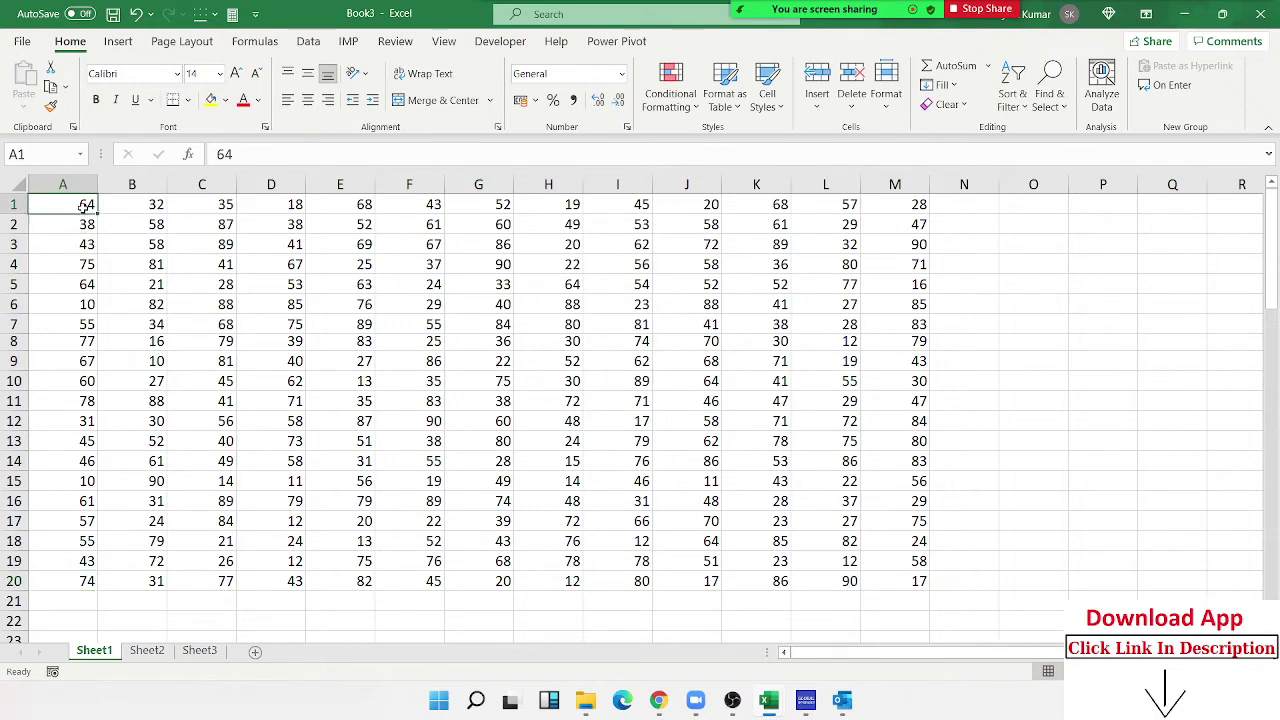
pyautogui.hotkey('ctrl', 'a')
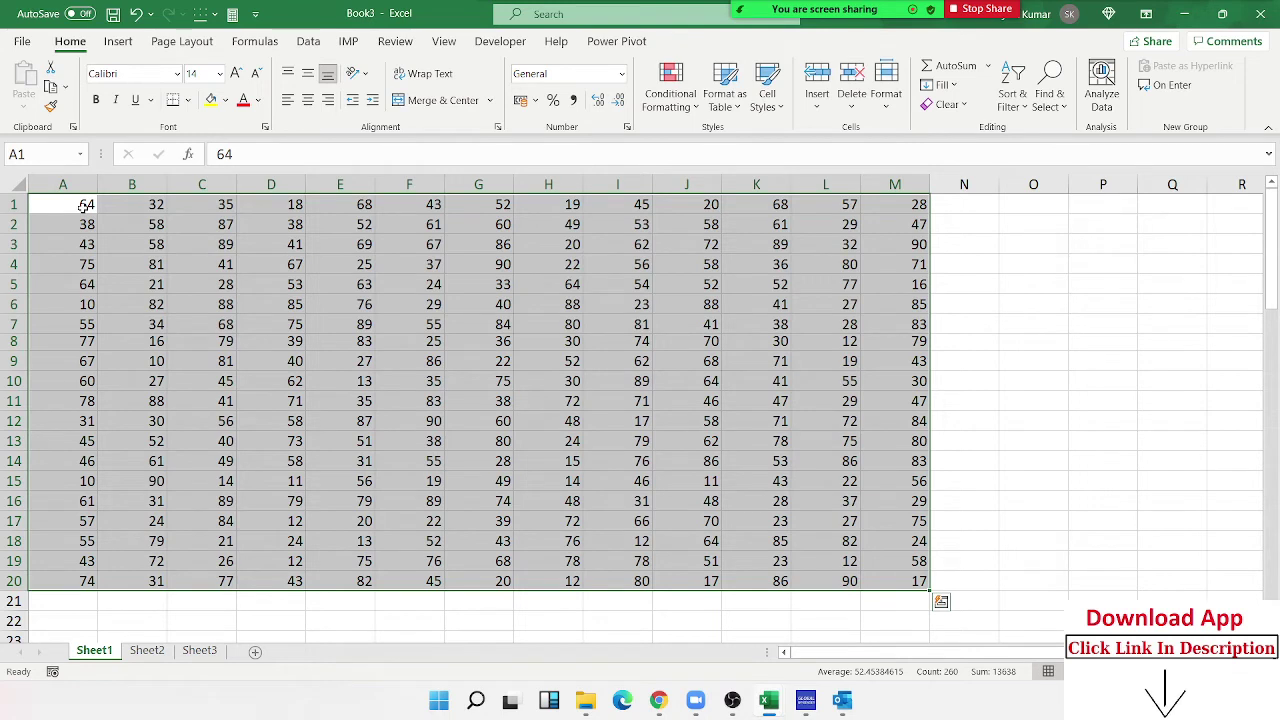
pyautogui.click(74, 244)
pyautogui.click(77, 284)
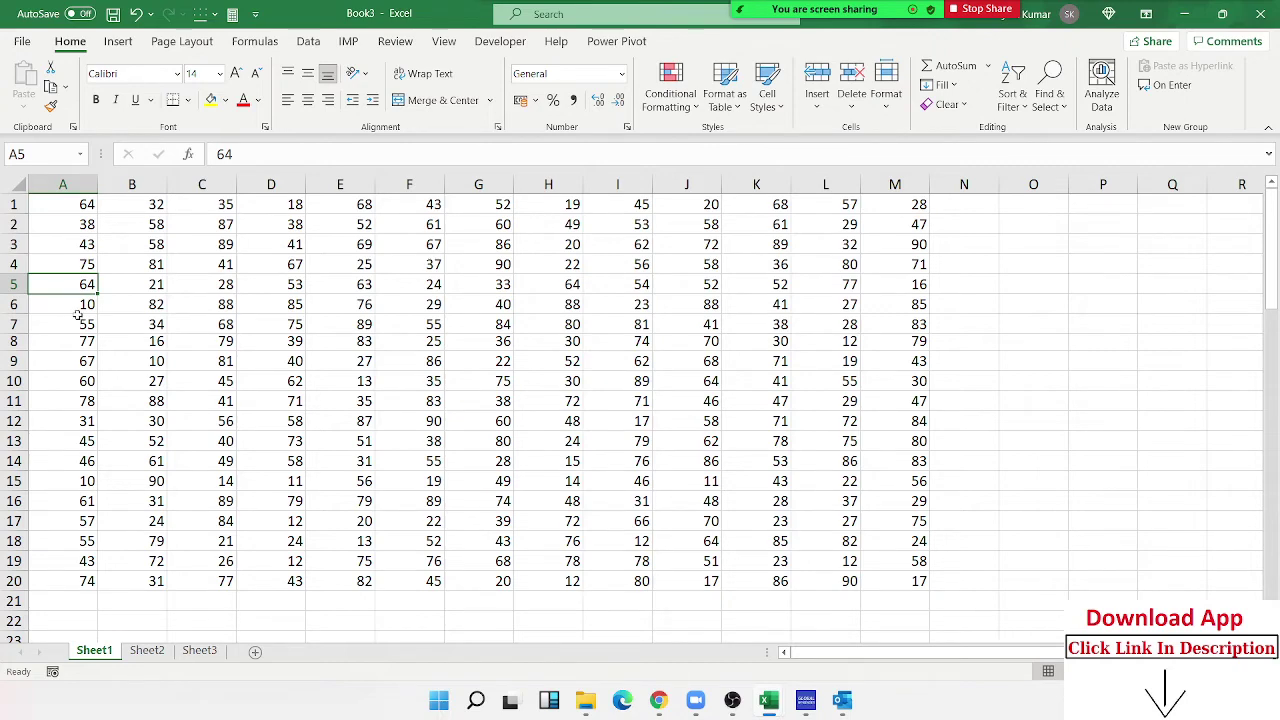
pyautogui.click(200, 288)
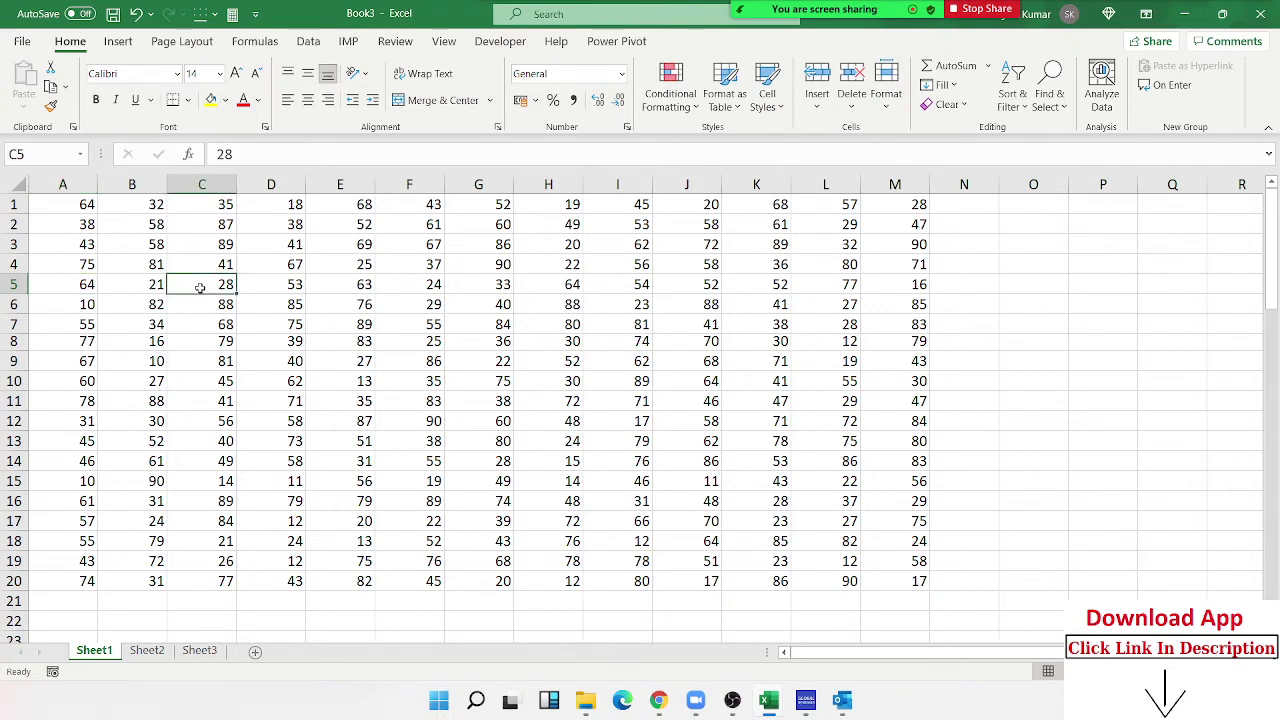
pyautogui.click(86, 205)
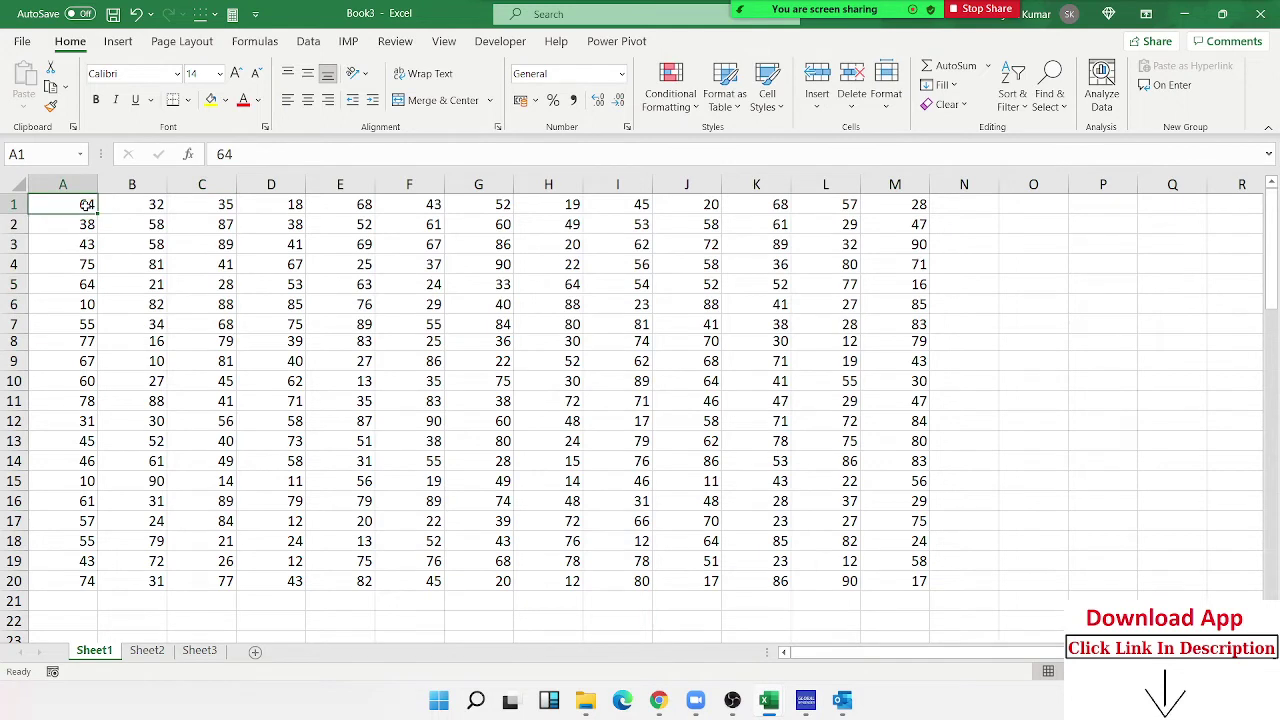
pyautogui.click(52, 156)
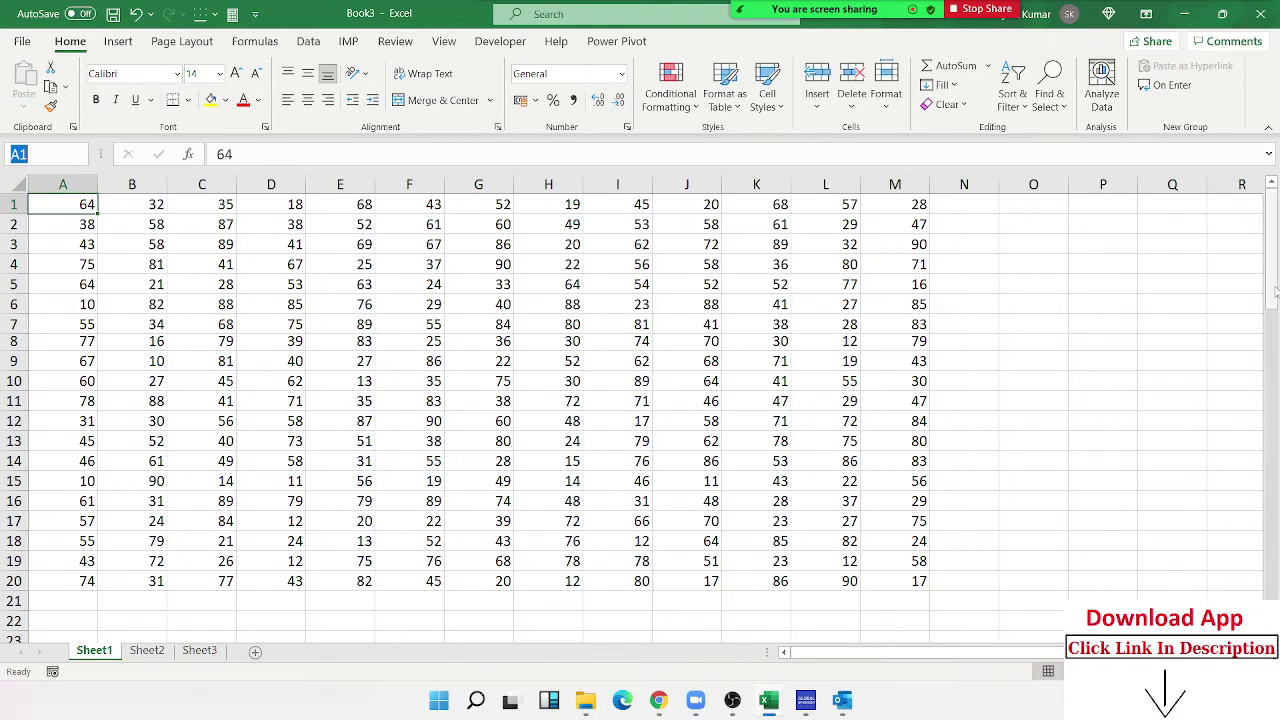
pyautogui.moveTo(1272, 290); pyautogui.dragTo(1276, 268)
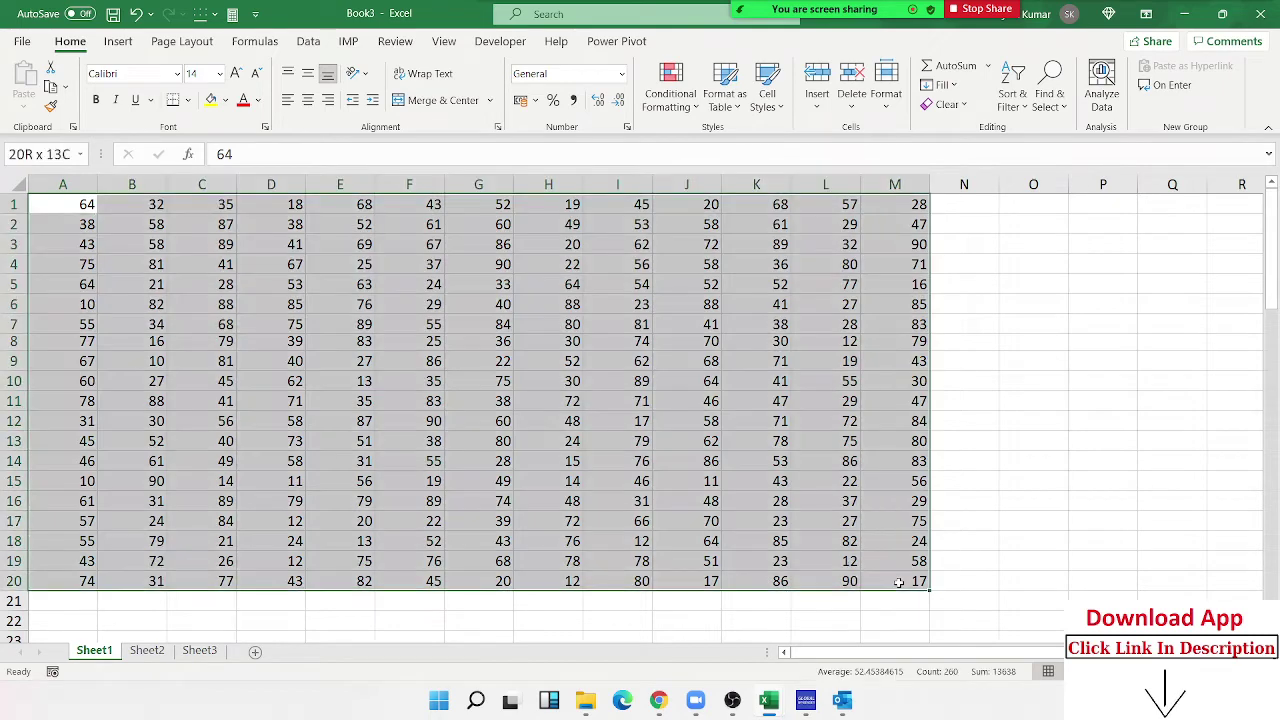
pyautogui.keyDown('shift'); pyautogui.click(897, 582); pyautogui.keyUp('shift')
# Step: Jump to A65000 via the Name Box, Ctrl+Up back to A20, then select A1:M20 from M20
pyautogui.click(33, 160)
pyautogui.write('a65')
pyautogui.write('00')
pyautogui.write('0')
pyautogui.press('Return')
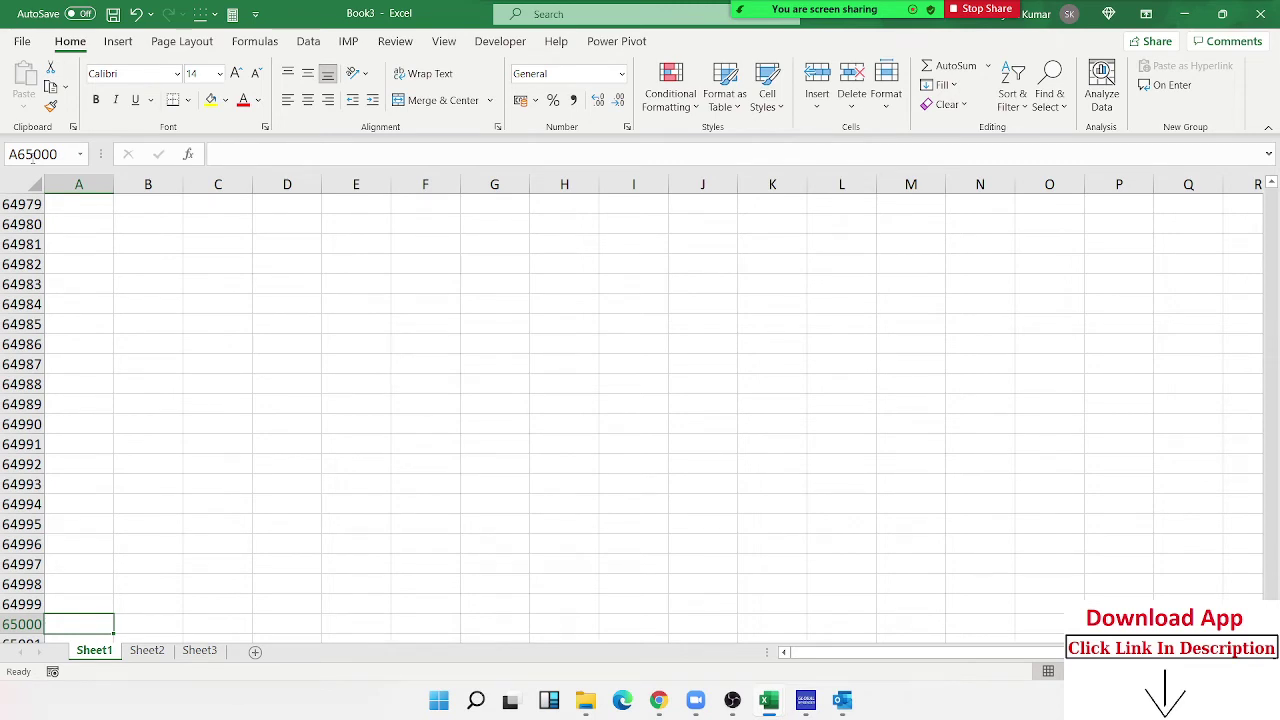
pyautogui.hotkey('ctrl', 'Up')
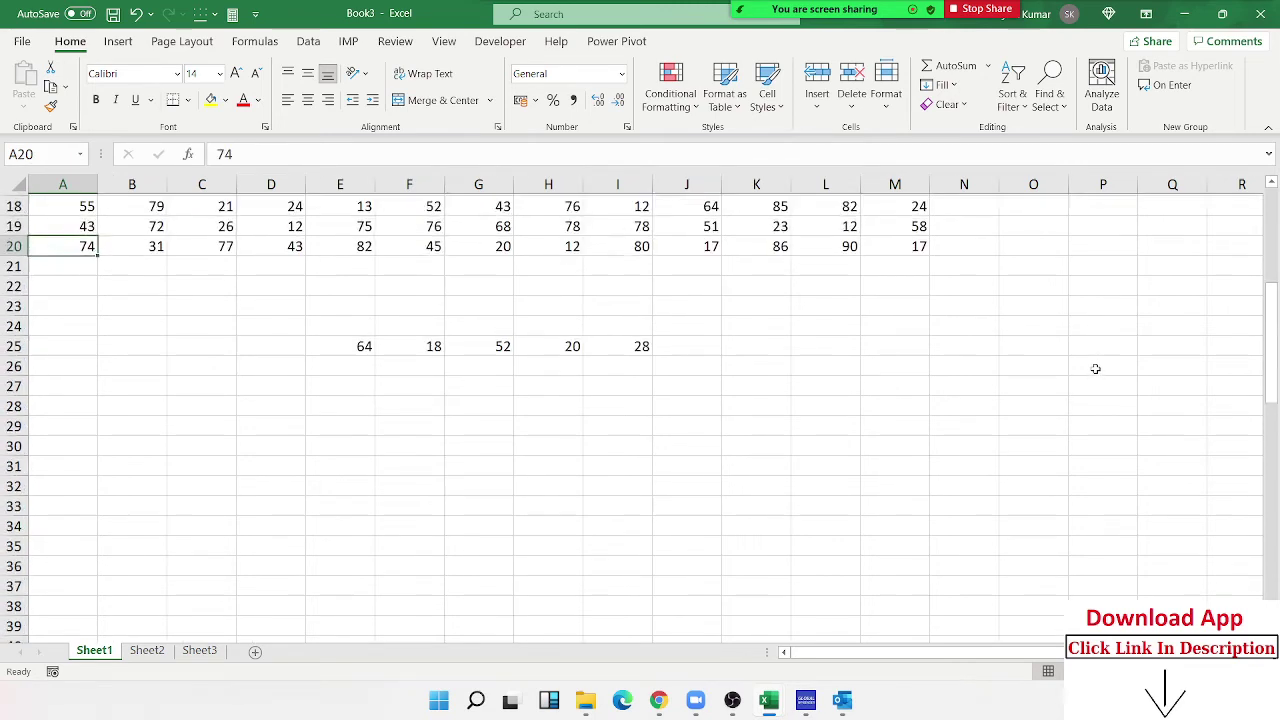
pyautogui.scroll(4, 1095, 369)
pyautogui.scroll(2, 1095, 369)
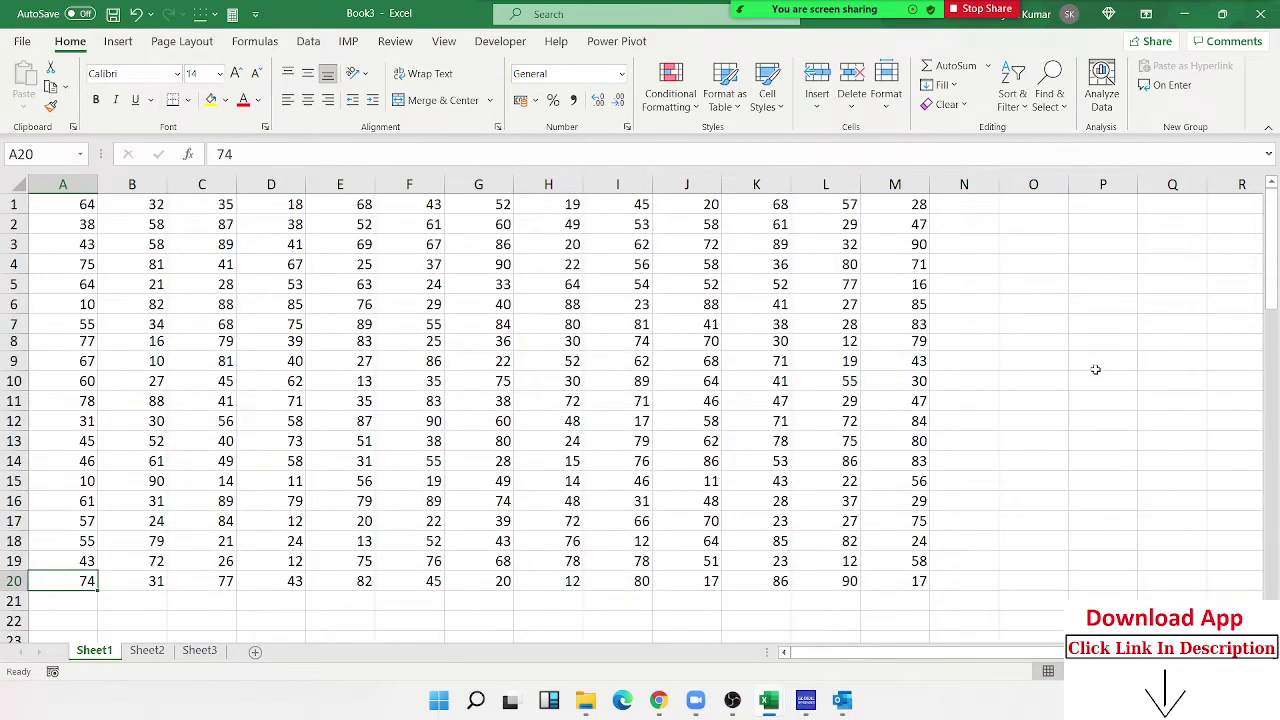
pyautogui.click(920, 580)
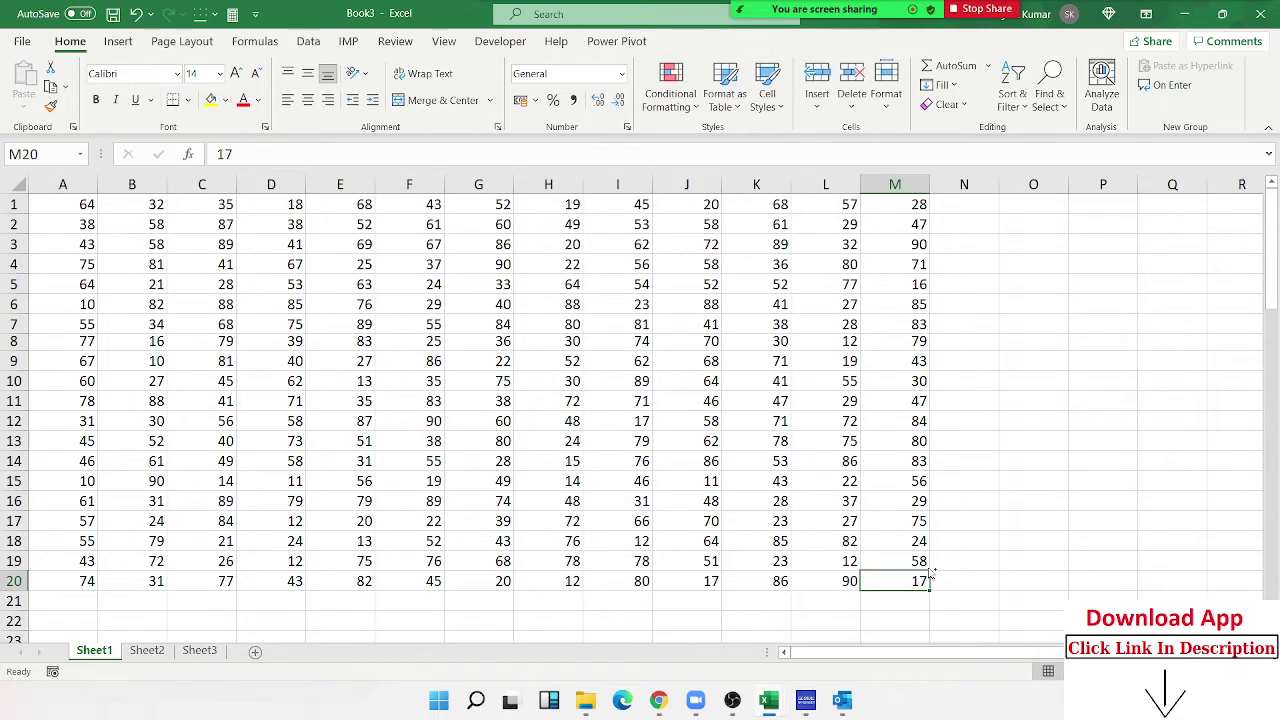
pyautogui.hotkey('ctrl', 'shift', 'Home')
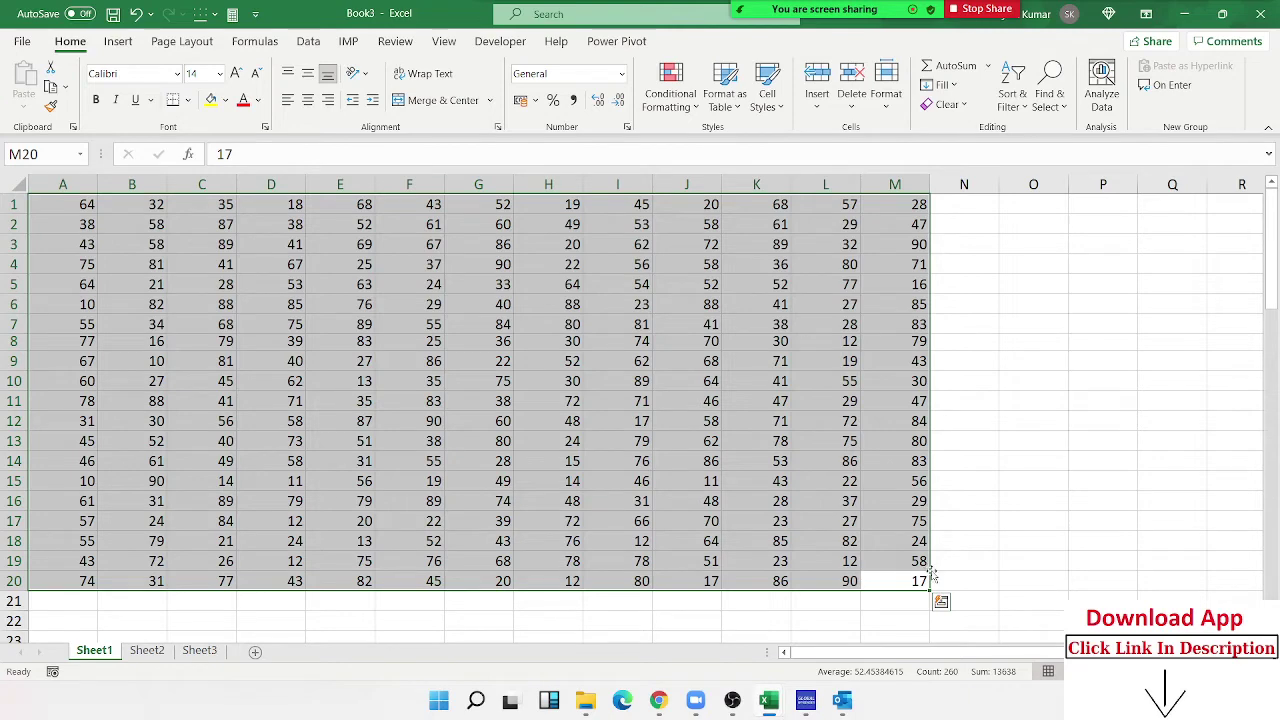
# Step: Type 'a' into N9, O6, P8 and Q6, then select the extended region A1:Q20 from H6
pyautogui.click(983, 360)
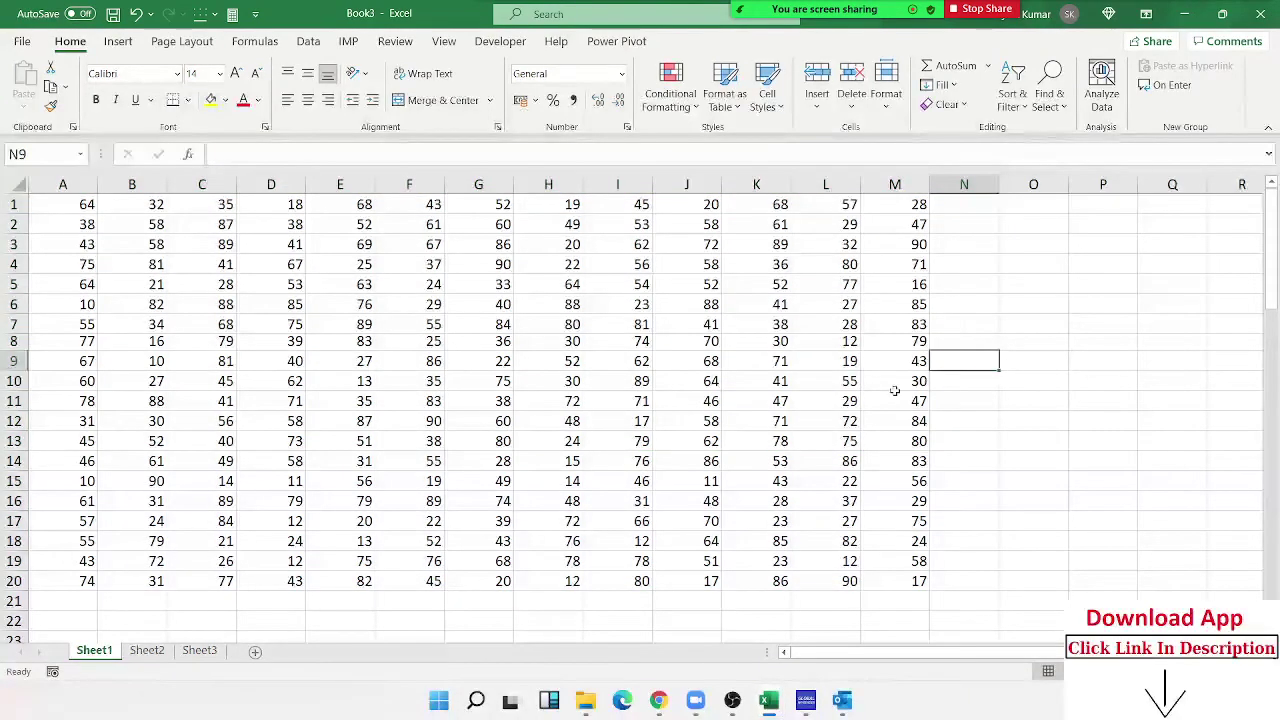
pyautogui.write('a')
pyautogui.click(1033, 304)
pyautogui.write('a')
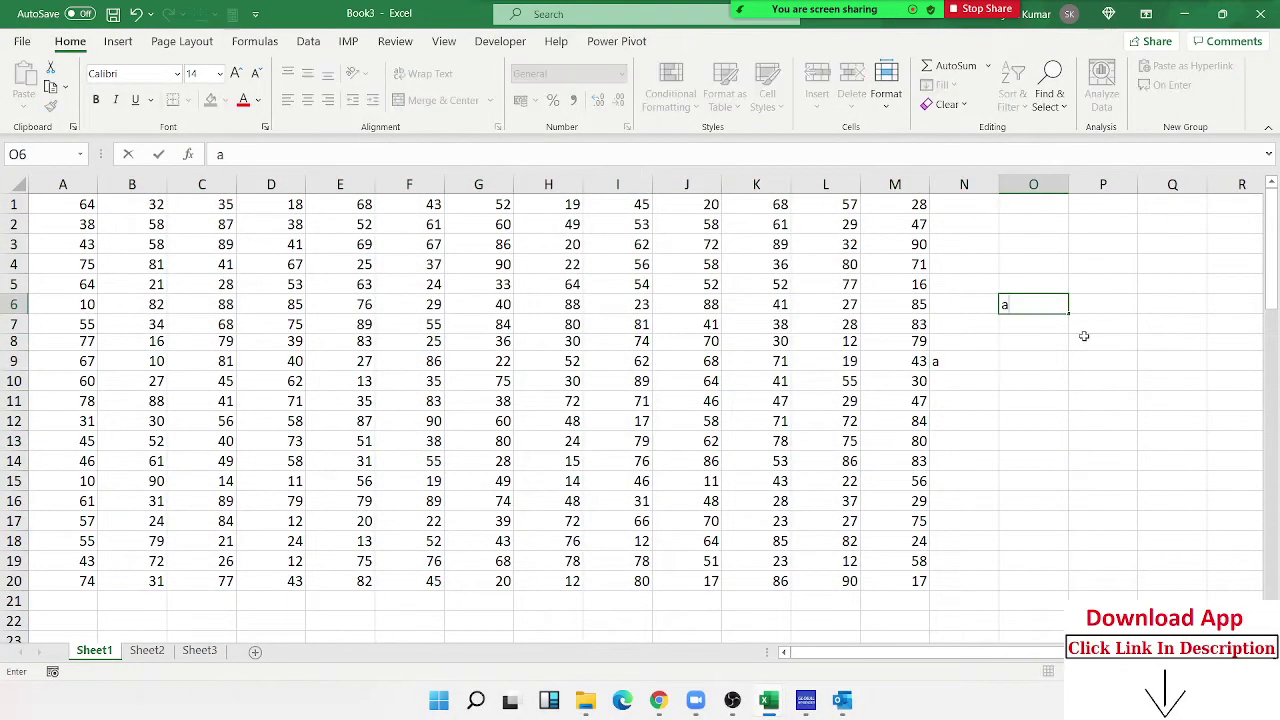
pyautogui.click(1085, 340)
pyautogui.write('a')
pyautogui.click(1168, 302)
pyautogui.write('a')
pyautogui.click(1120, 422)
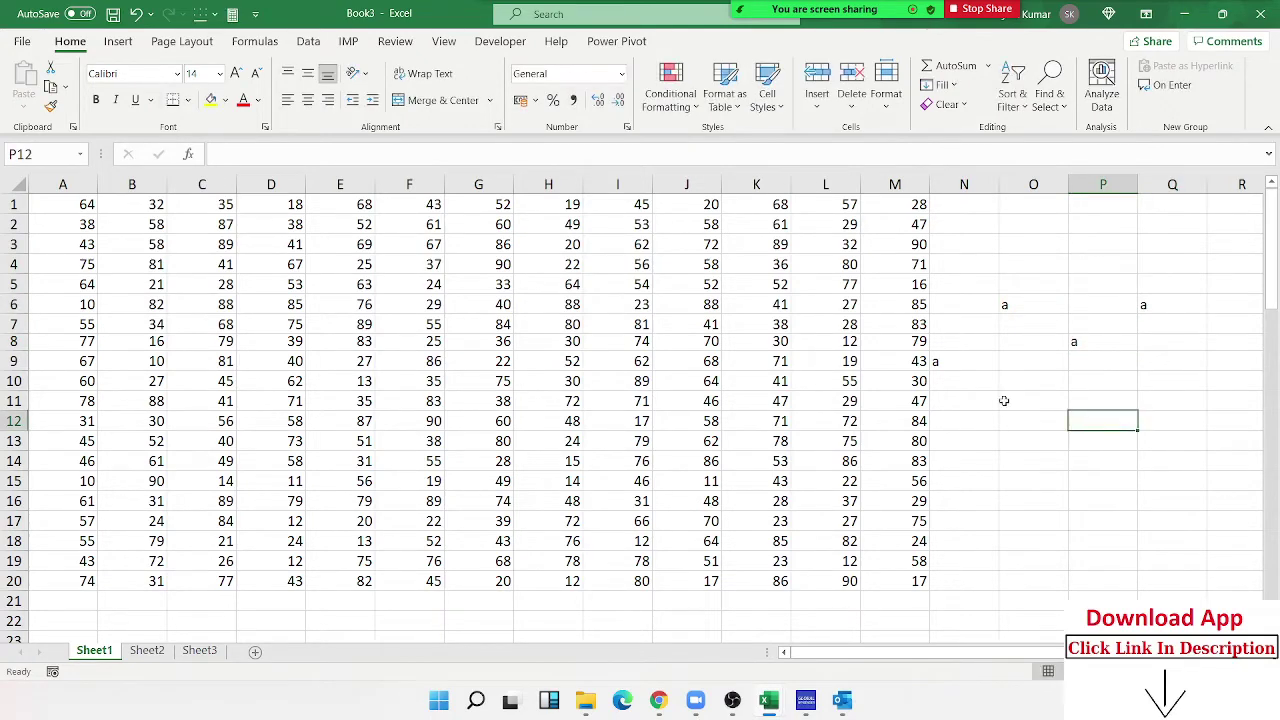
pyautogui.click(519, 303)
pyautogui.hotkey('ctrl', 'a')
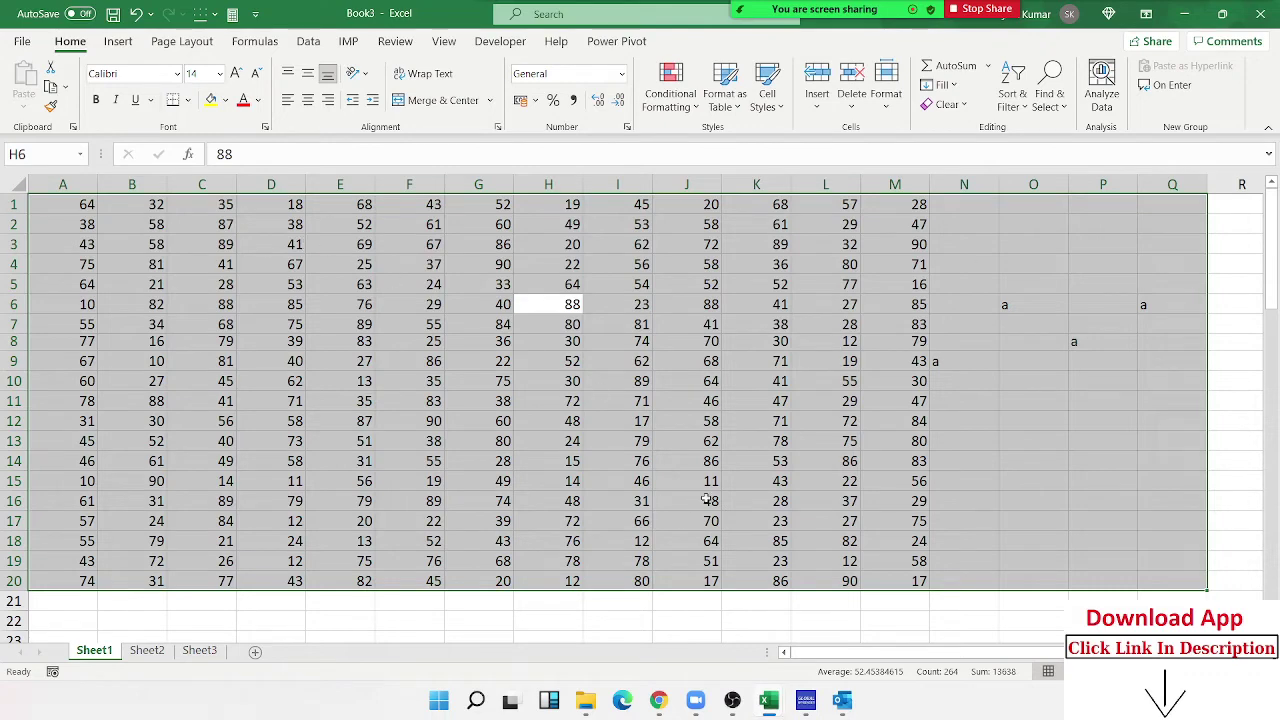
# Step: Reselect A1:M20 several times with keyboard shortcuts, then drag-select N3:Q12 around the stray 'a' entries
pyautogui.click(892, 577)
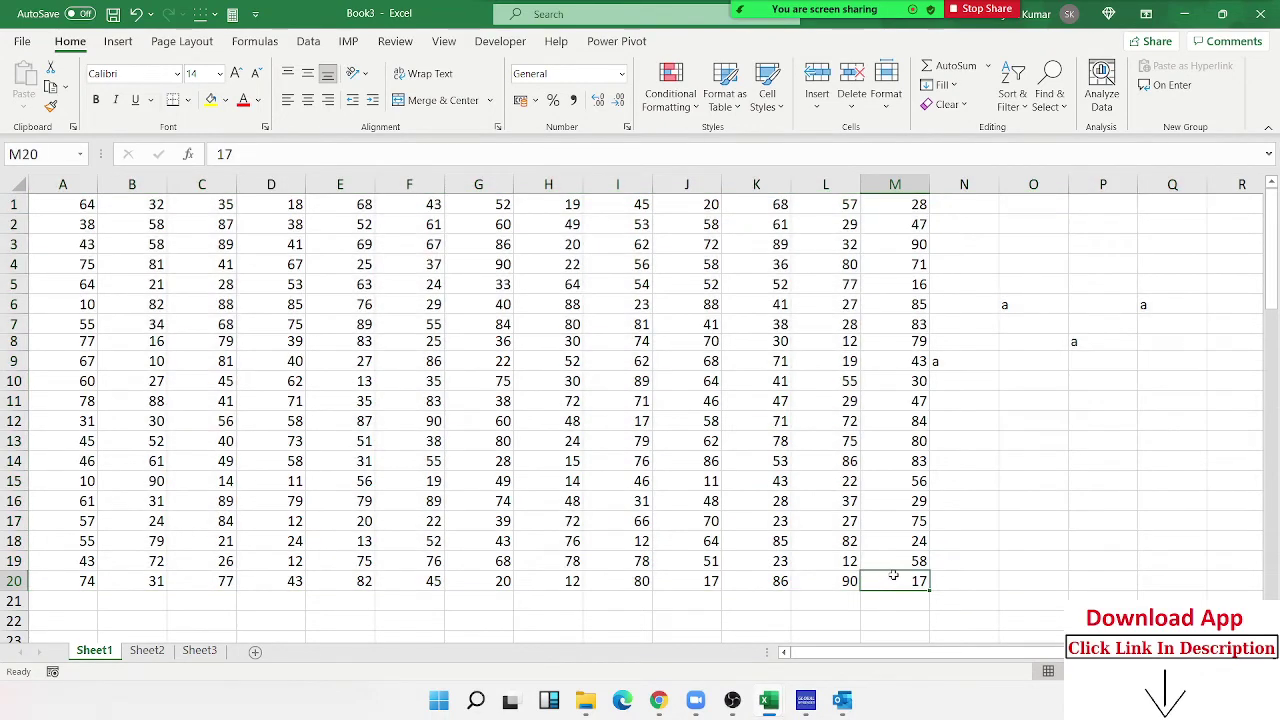
pyautogui.hotkey('ctrl', 'shift', 'Home')
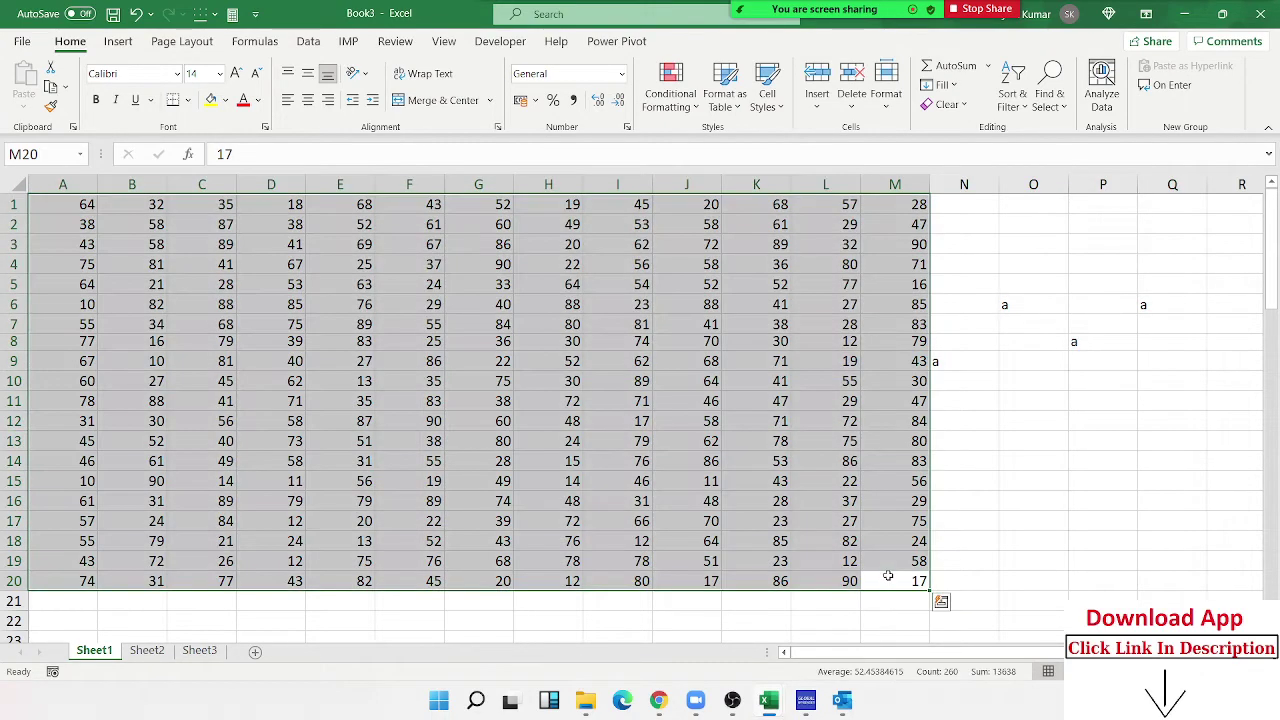
pyautogui.hotkey('ctrl', 'Up')
pyautogui.hotkey('ctrl', 'Left')
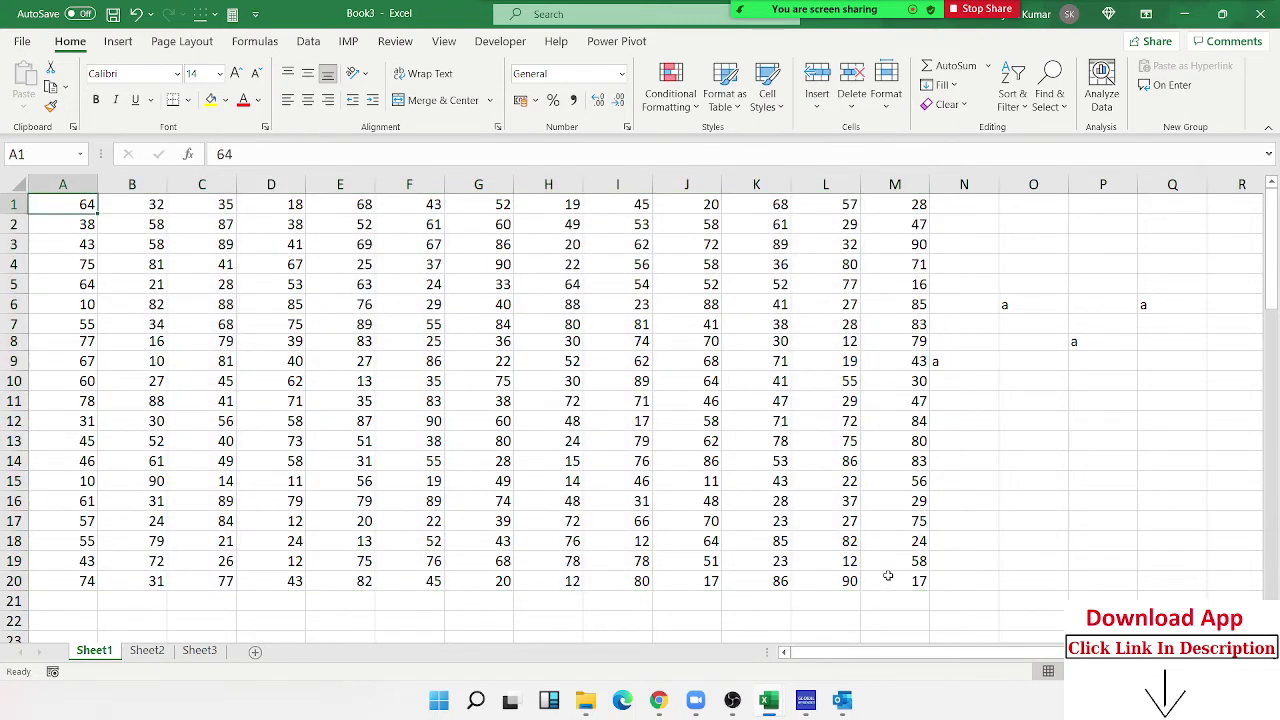
pyautogui.hotkey('ctrl', 'shift', 'Right')
pyautogui.hotkey('ctrl', 'shift', 'Down')
pyautogui.hotkey('ctrl', 'Home')
pyautogui.hotkey('ctrl', 'shift', 'Right')
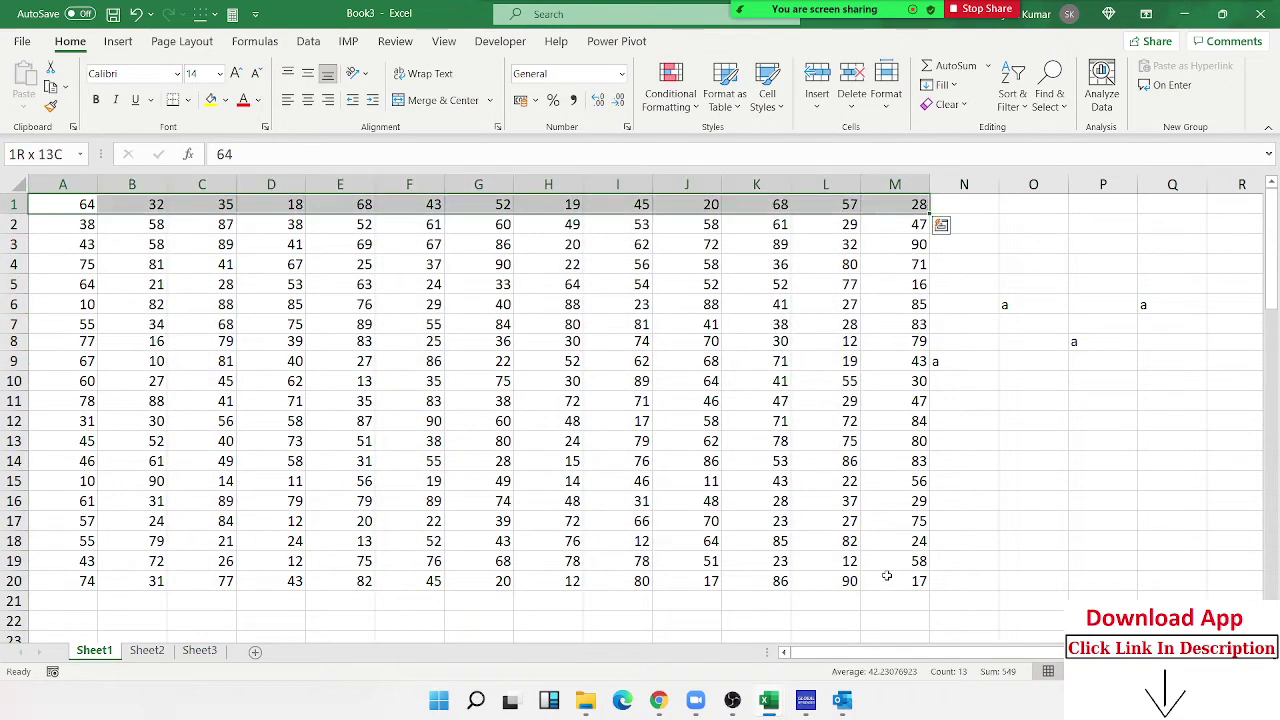
pyautogui.hotkey('ctrl', 'shift', 'Down')
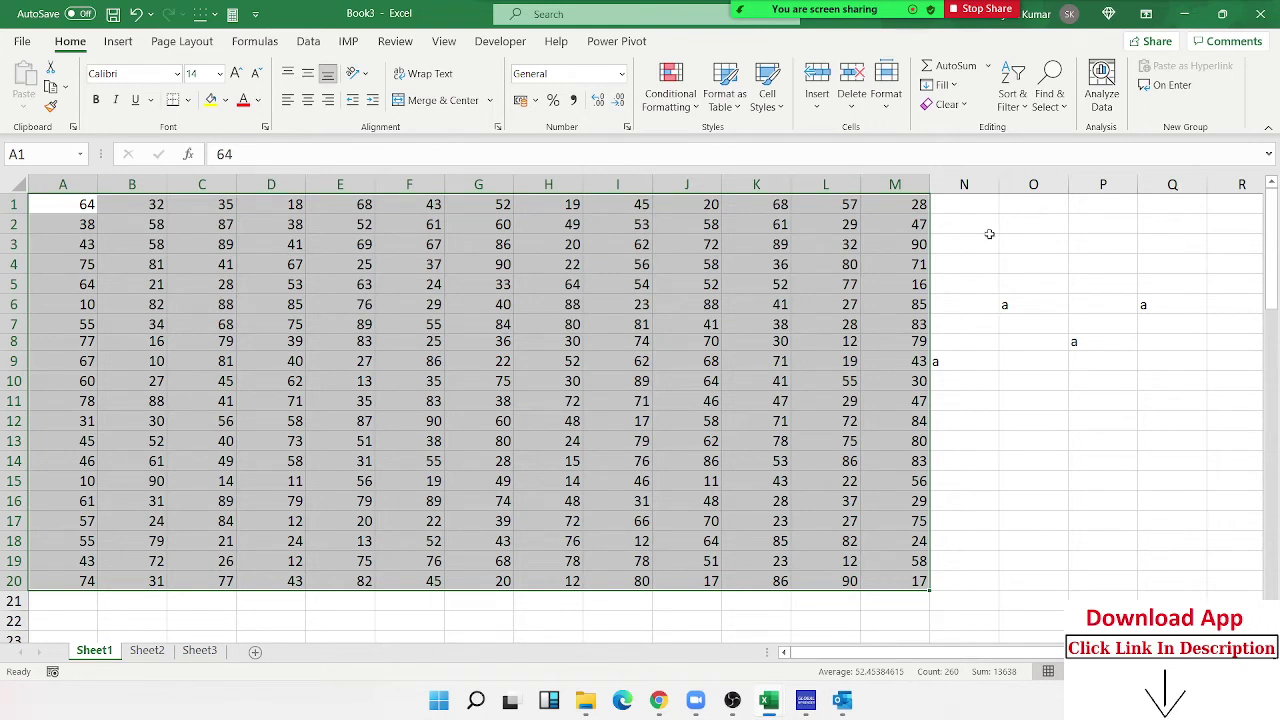
pyautogui.moveTo(986, 240)
pyautogui.mouseDown()
pyautogui.moveTo(1047, 401)
pyautogui.moveTo(1143, 430)
pyautogui.mouseUp()
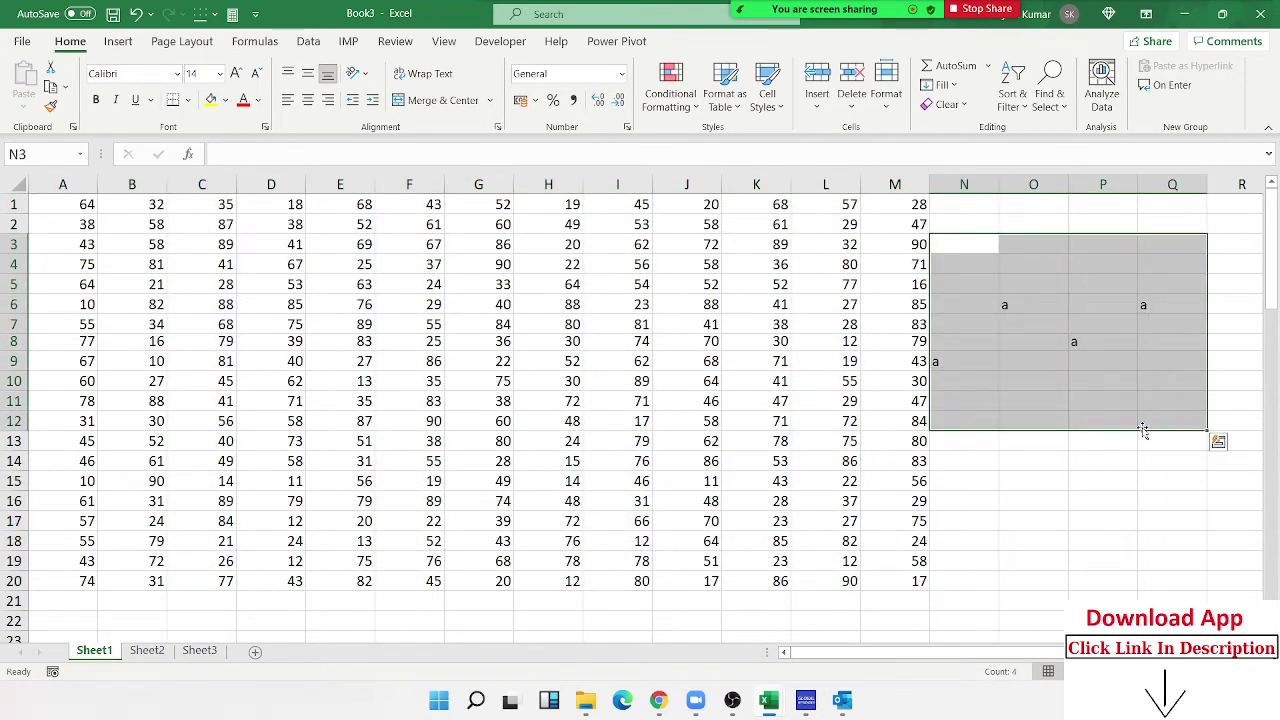
# Step: Delete the stray 'a' entries in N9, O6, P8 and Q6, leaving only the A1:M20 grid
pyautogui.press('Delete')
pyautogui.click(724, 343)
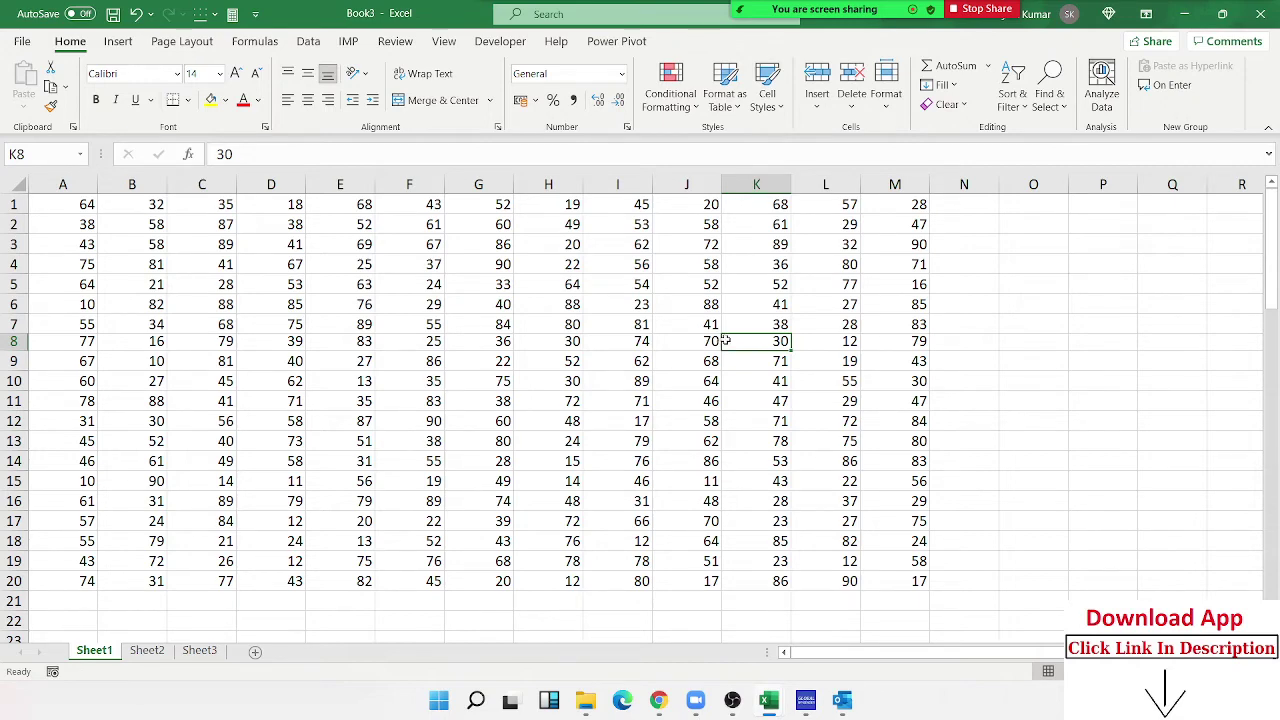
pyautogui.moveTo(820, 9)
pyautogui.click(754, 34)
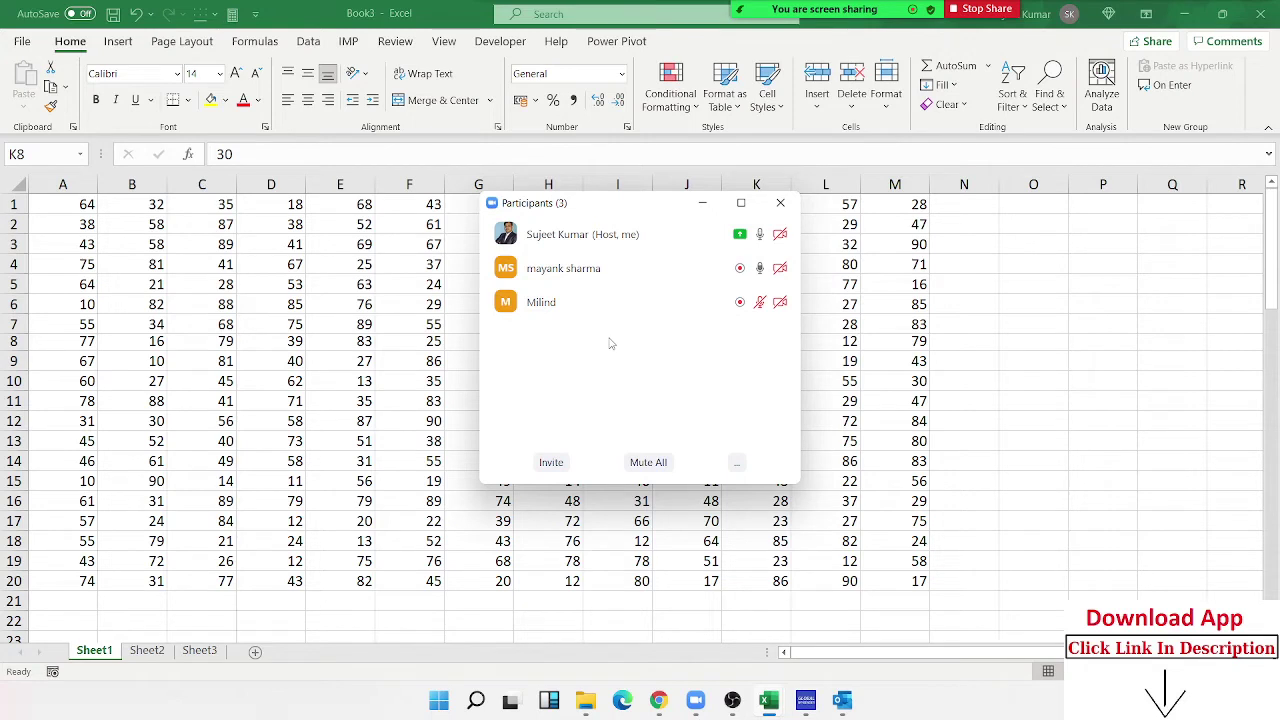
pyautogui.moveTo(620, 234)
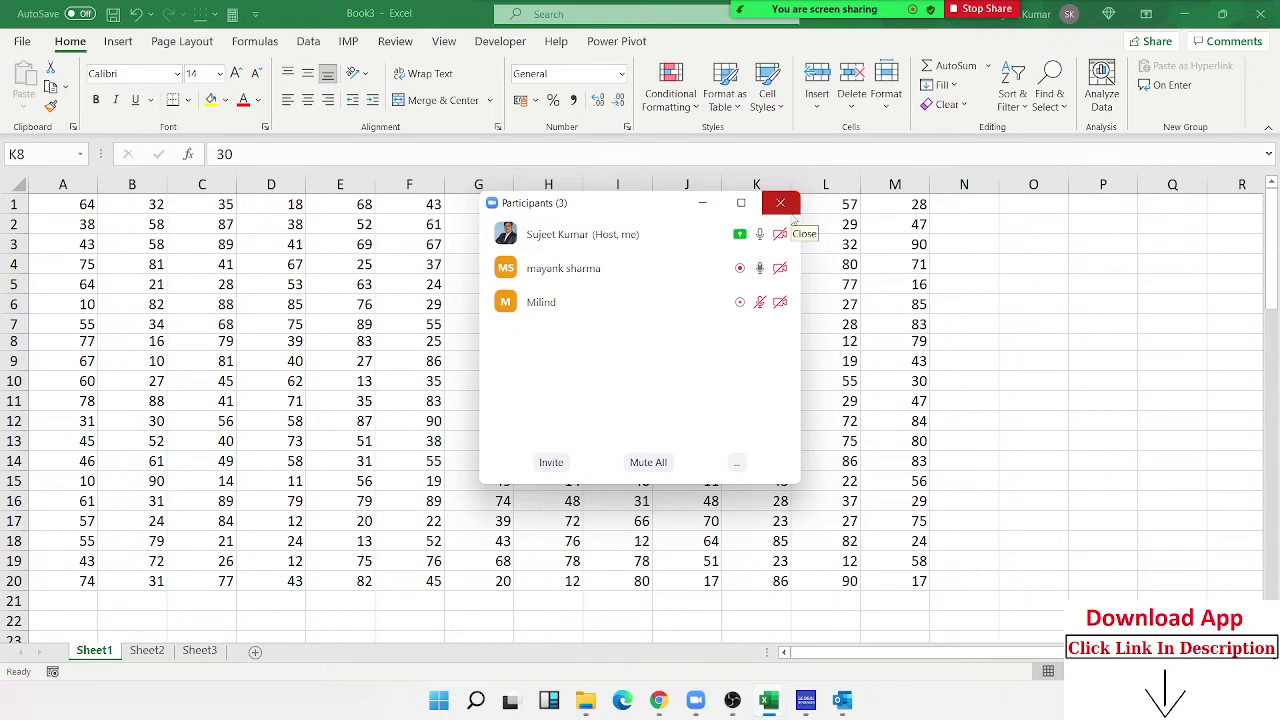
pyautogui.click(791, 210)
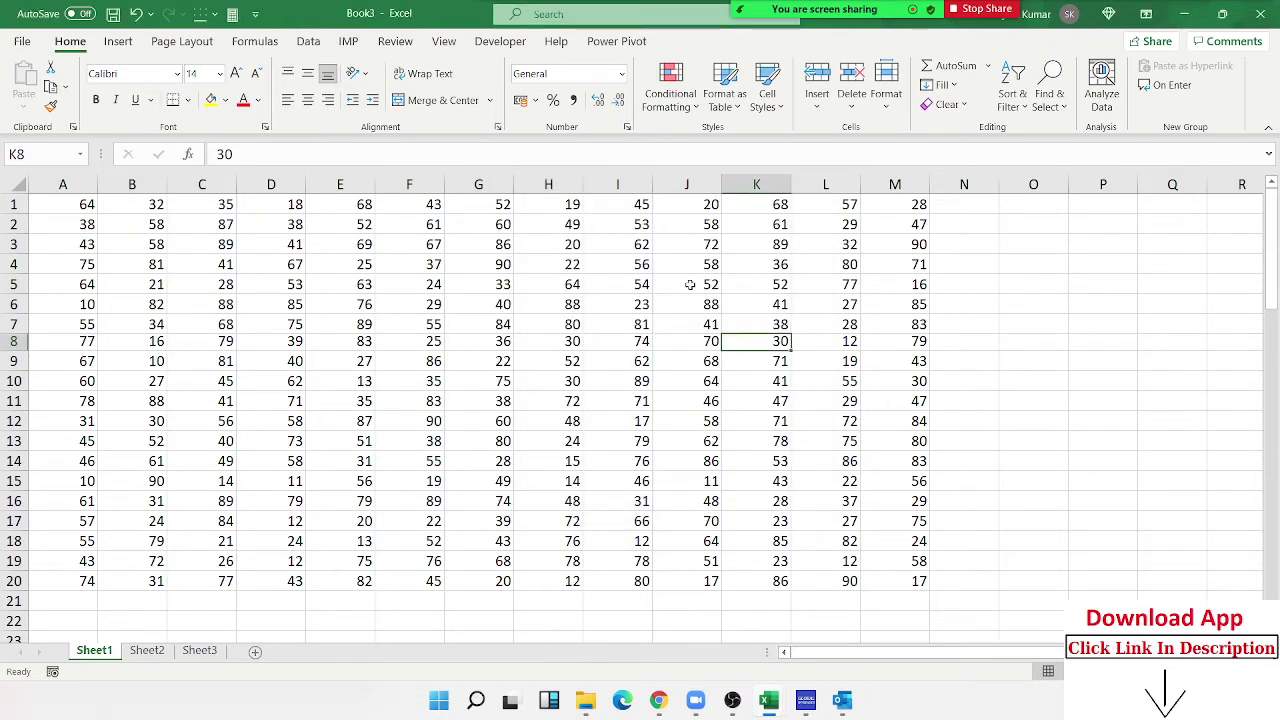
pyautogui.click(590, 323)
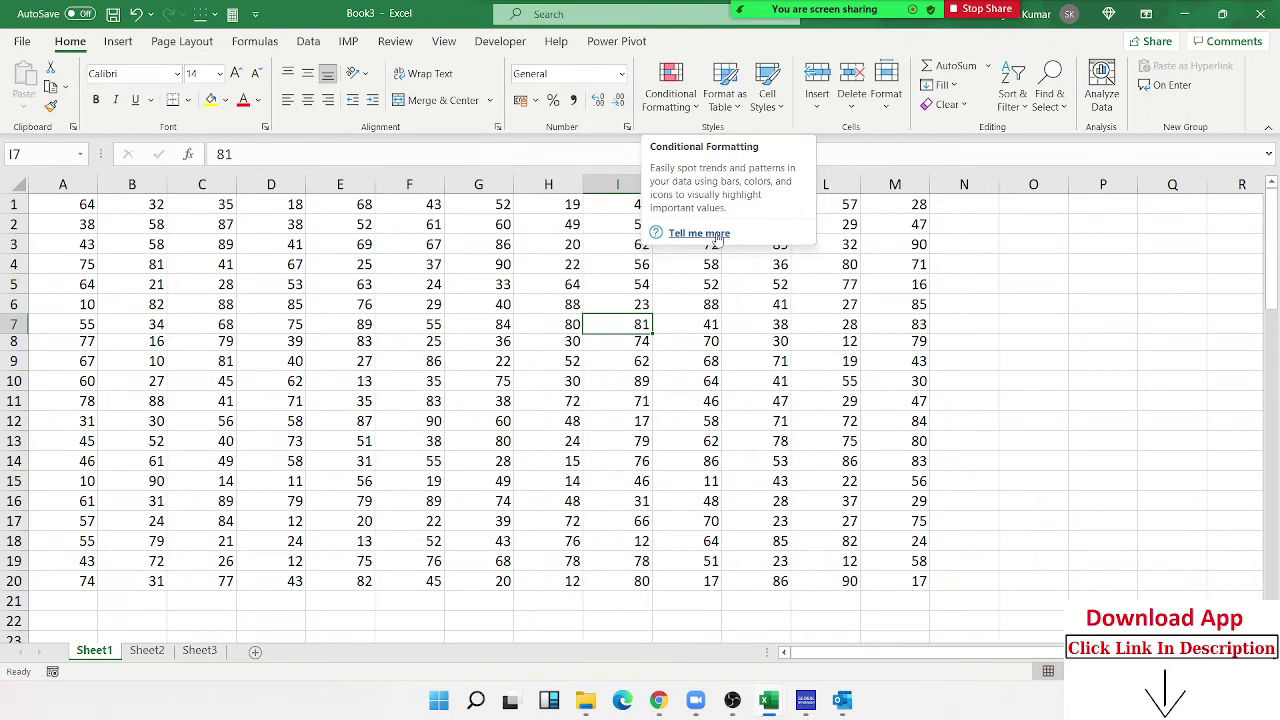
# Step: Open the full conditional formatting help and expand the rule-order and managing-rules topics
pyautogui.click(718, 234)
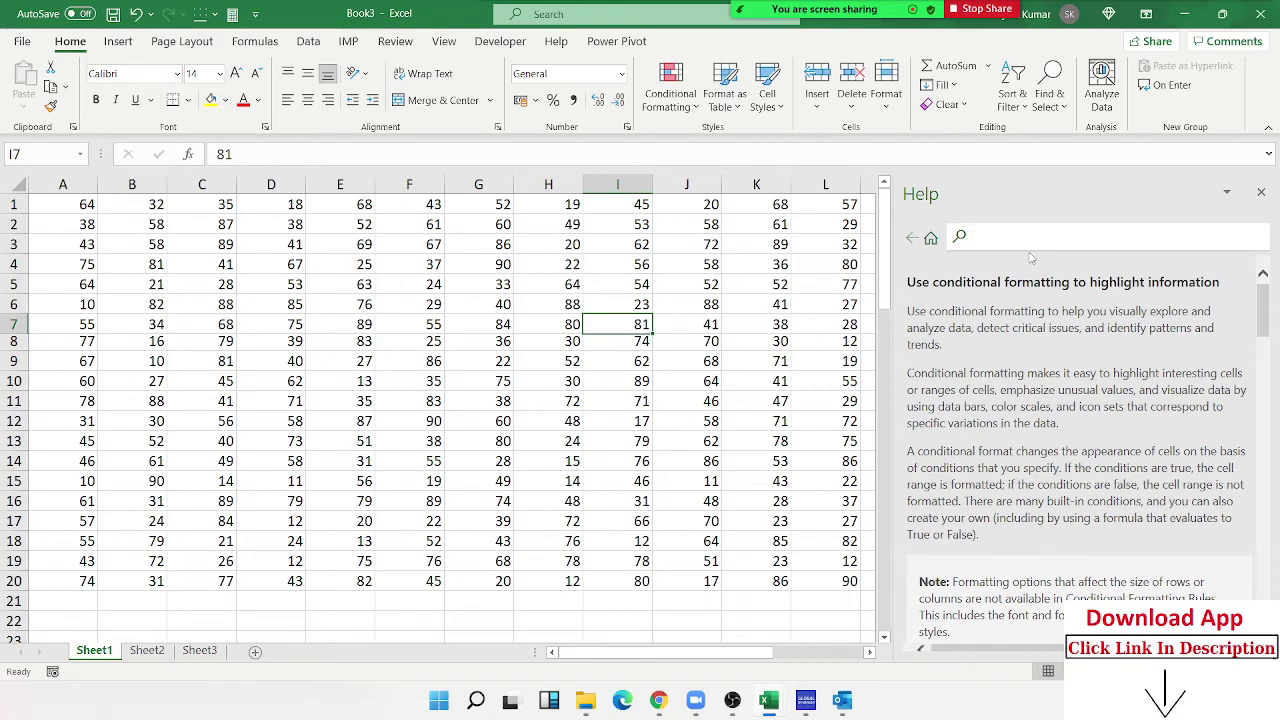
pyautogui.scroll(-3, 1028, 300)
pyautogui.scroll(-3, 1025, 350)
pyautogui.scroll(-3, 1020, 391)
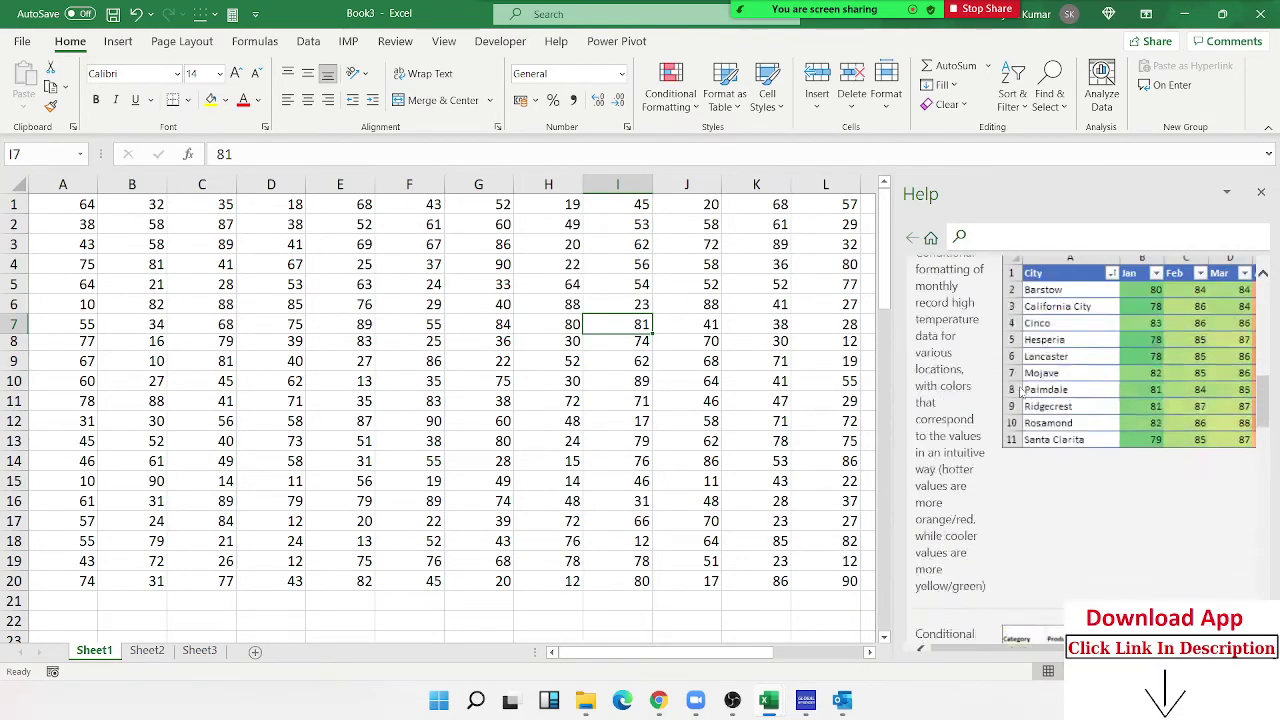
pyautogui.scroll(-5, 1020, 391)
pyautogui.scroll(-5, 1020, 391)
pyautogui.scroll(-5, 1019, 392)
pyautogui.scroll(-5, 1018, 393)
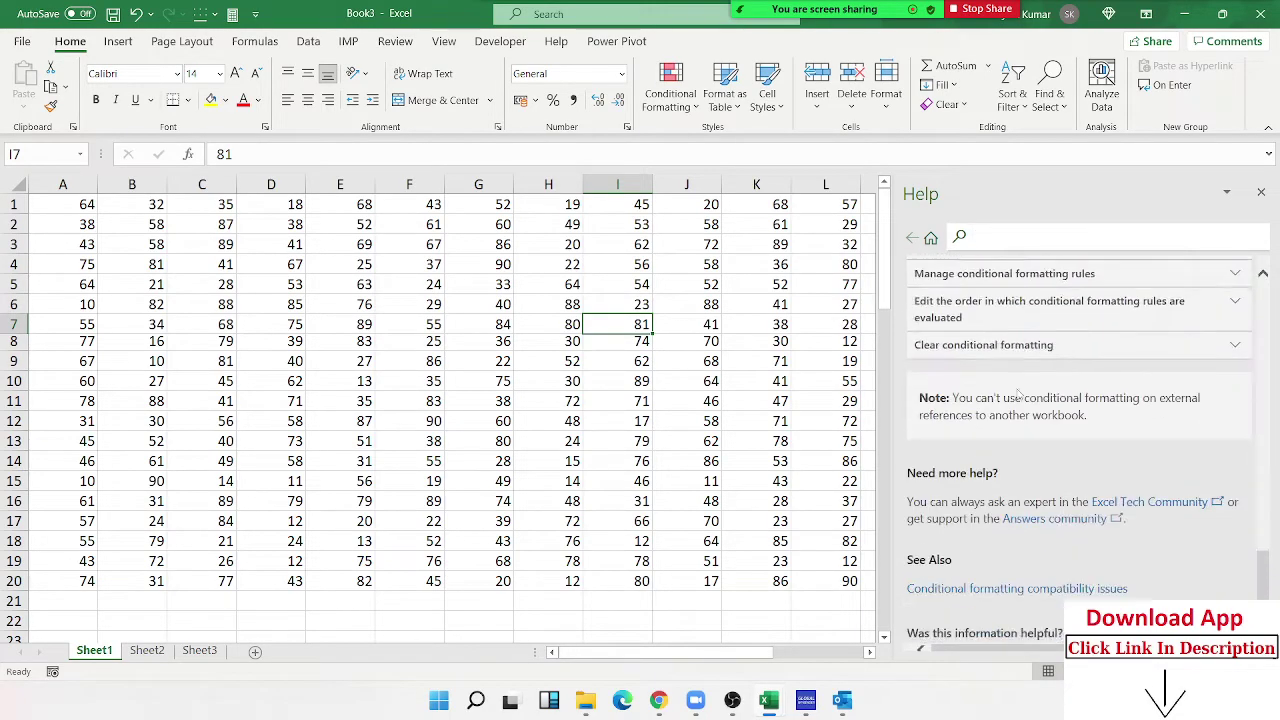
pyautogui.scroll(2, 1018, 394)
pyautogui.scroll(2, 1018, 394)
pyautogui.click(1015, 393)
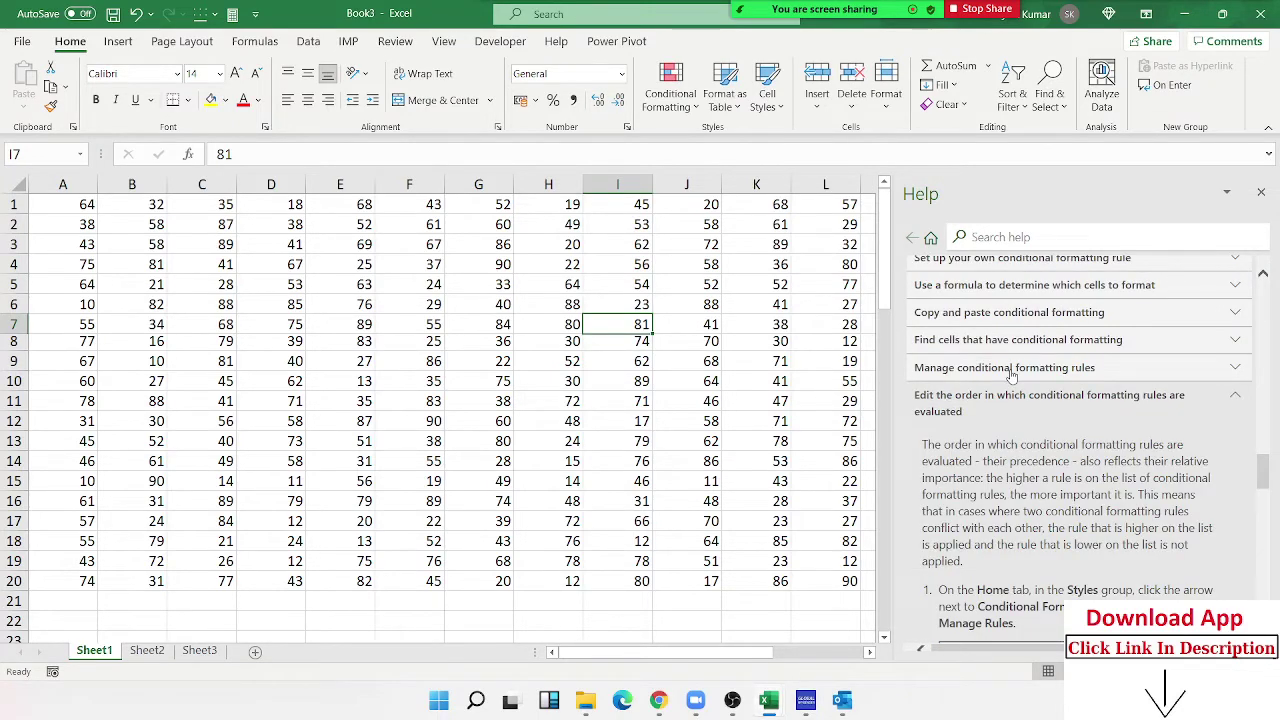
pyautogui.click(1012, 370)
# Step: Expand the above-or-below-average help topic and enter 'sortcut' in the Help search
pyautogui.scroll(3, 1010, 378)
pyautogui.click(1010, 377)
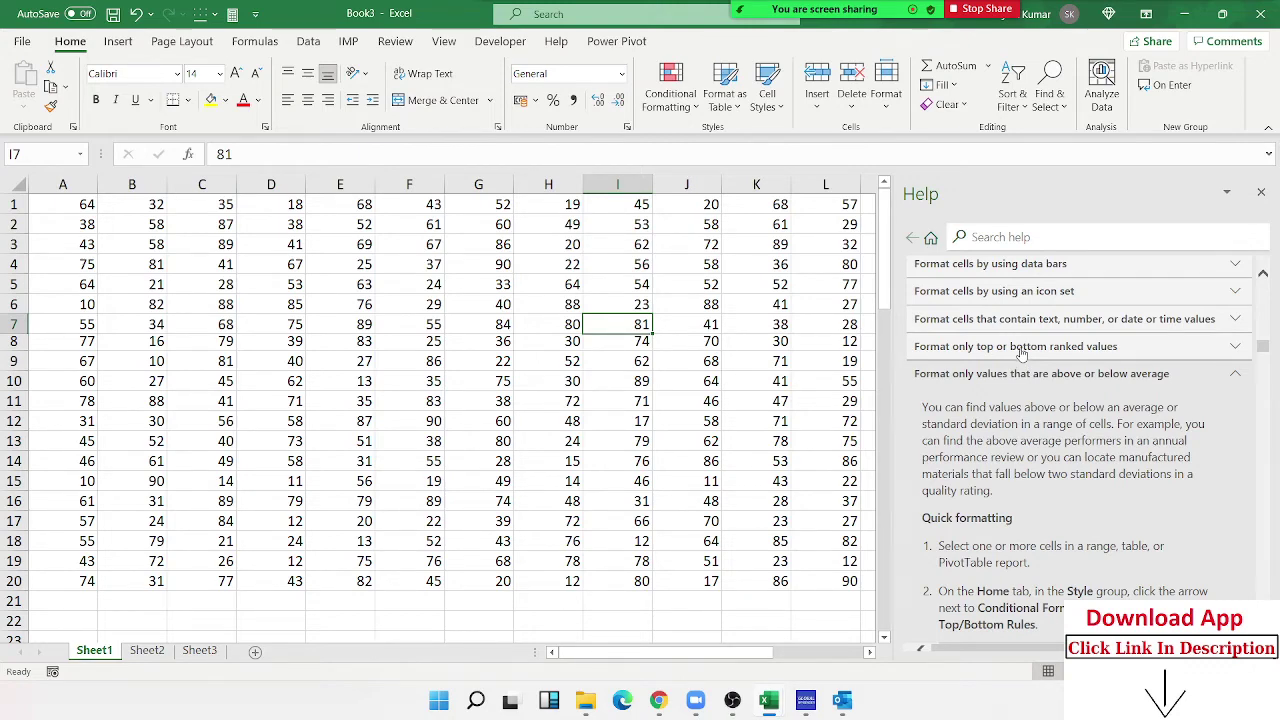
pyautogui.click(1028, 236)
pyautogui.write('sort')
pyautogui.write('cut')
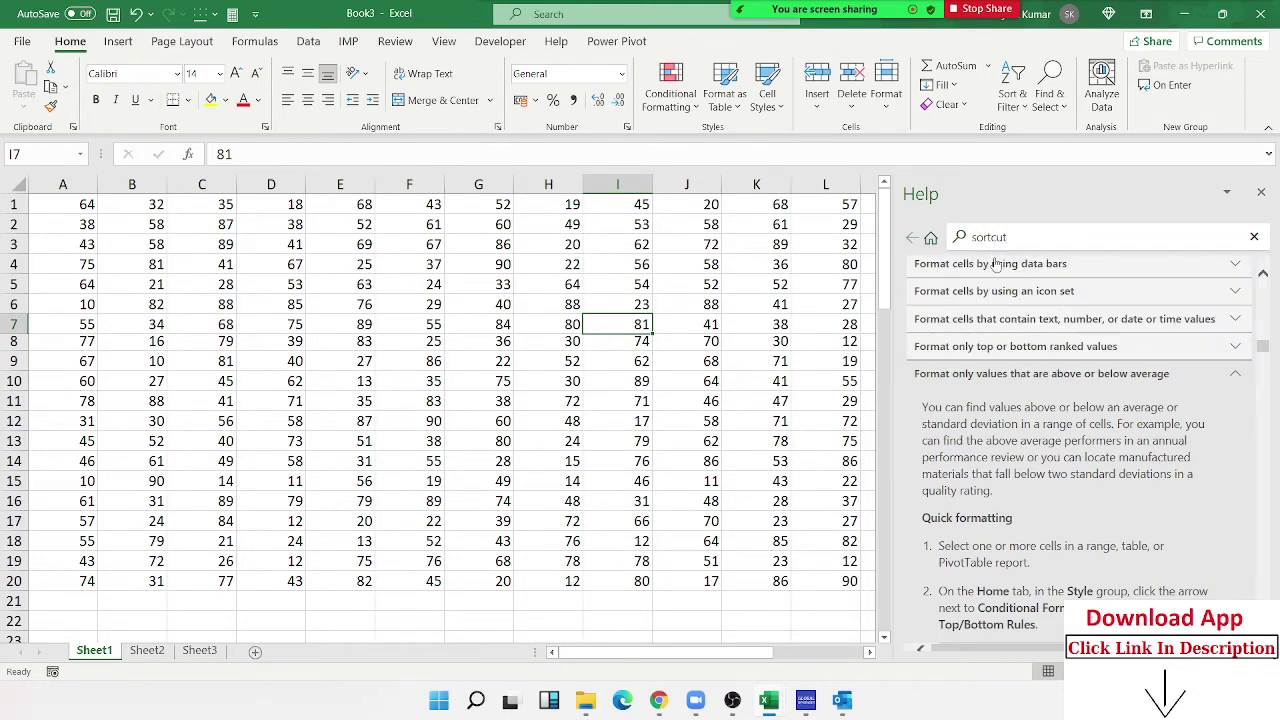
pyautogui.write('h')
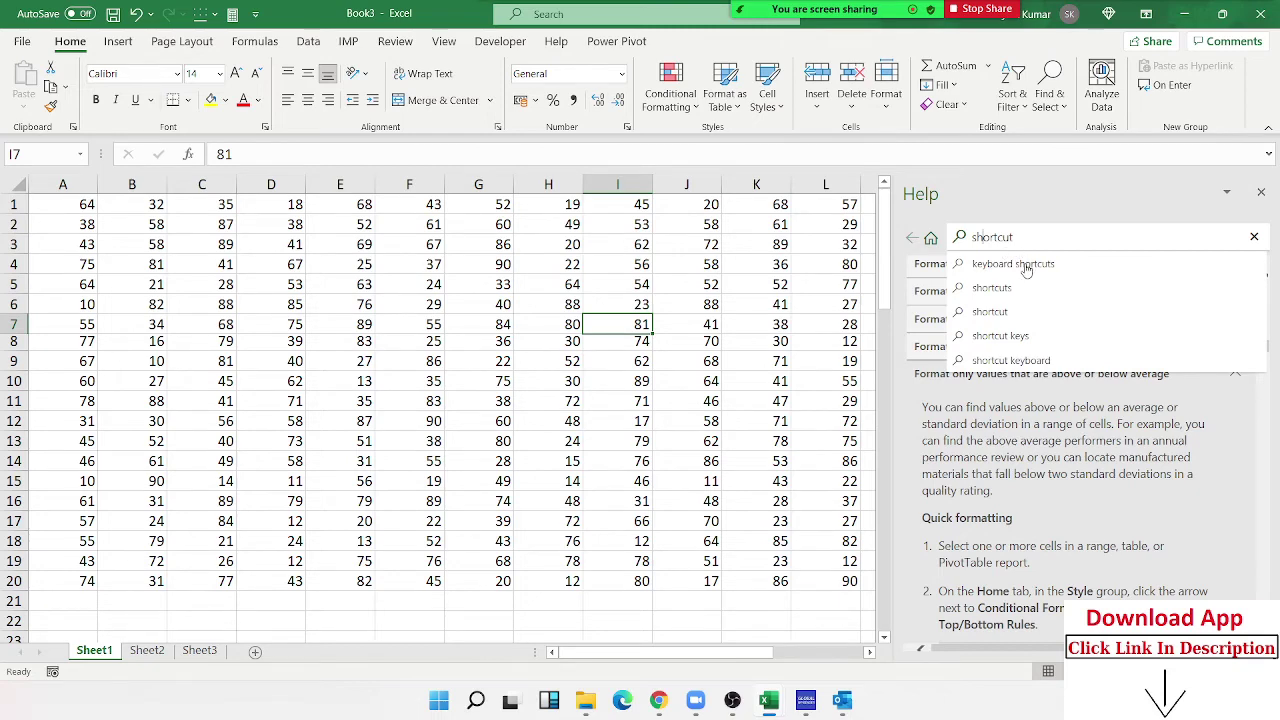
pyautogui.click(1027, 266)
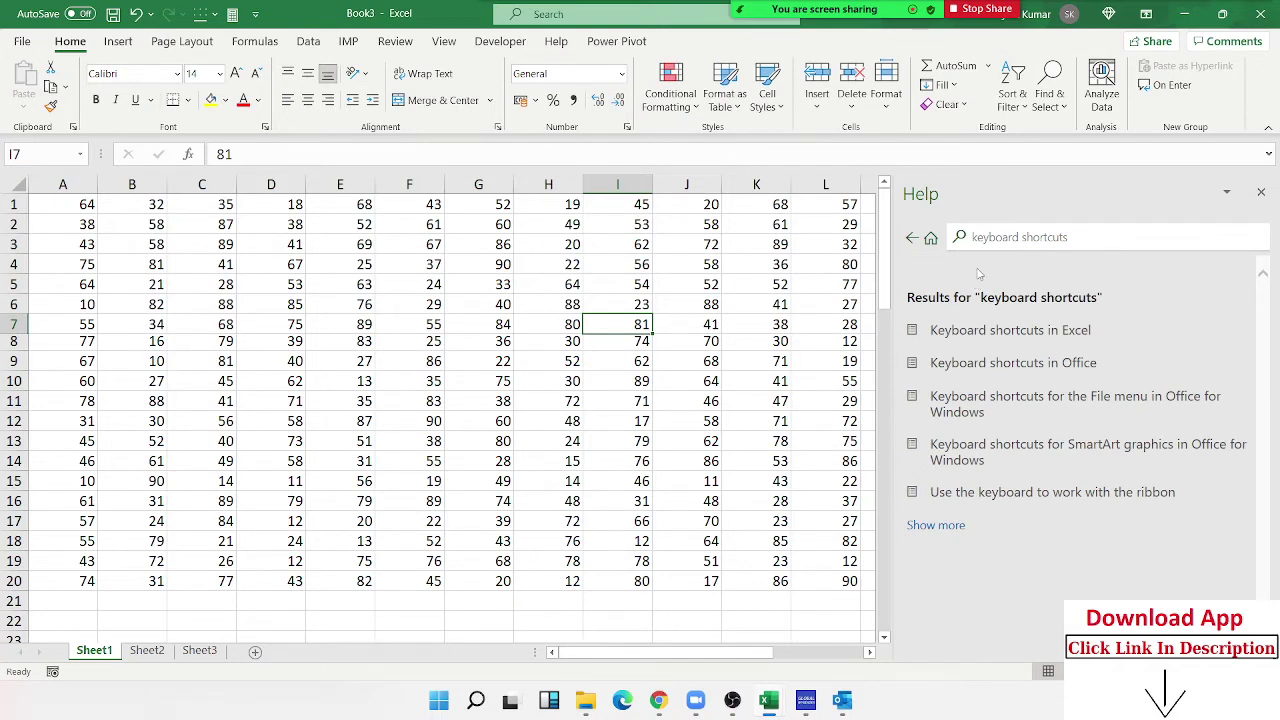
pyautogui.click(984, 340)
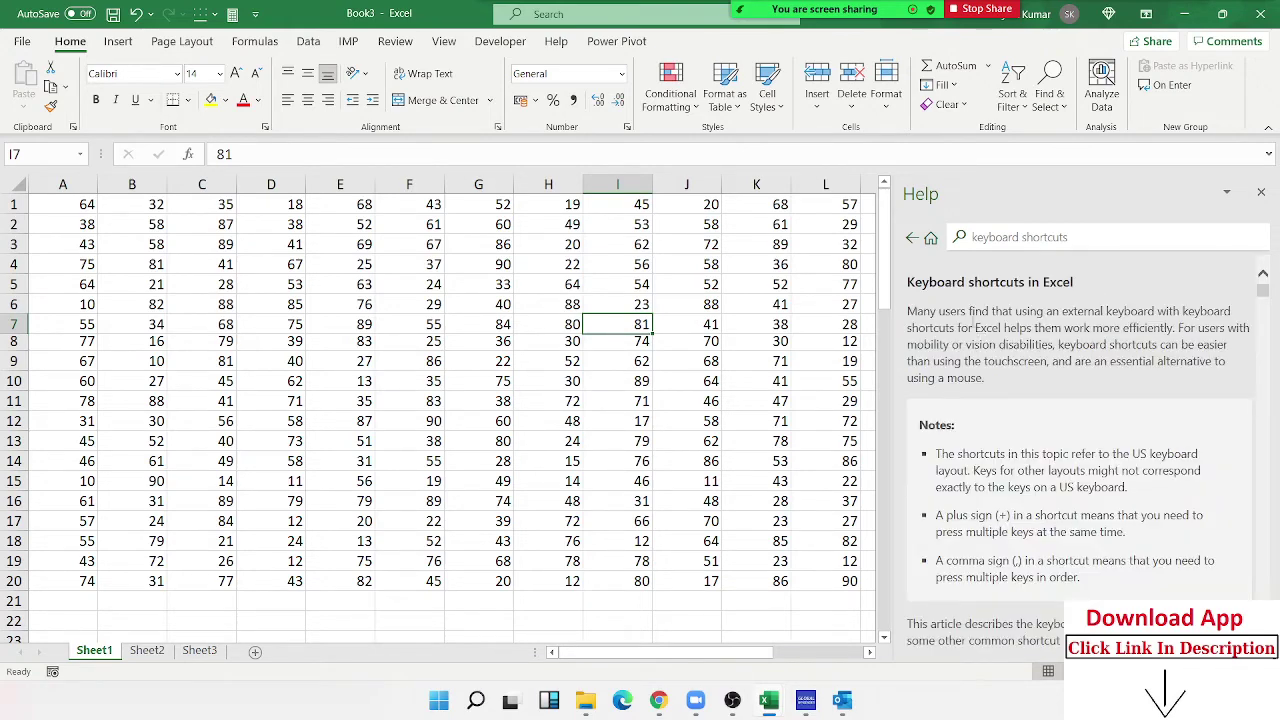
pyautogui.moveTo(895, 361)
pyautogui.mouseDown()
pyautogui.moveTo(695, 582)
pyautogui.moveTo(674, 582)
pyautogui.mouseUp()
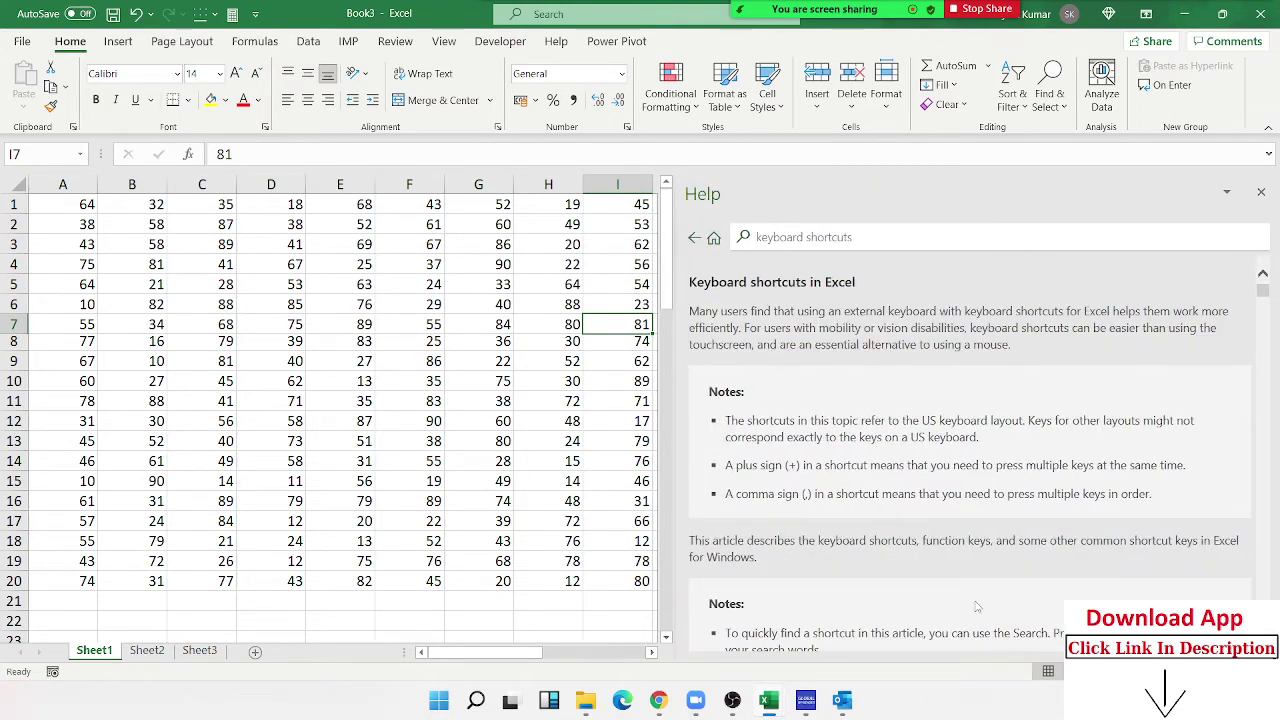
pyautogui.scroll(-2, 978, 590)
pyautogui.scroll(-4, 978, 590)
pyautogui.scroll(-2, 978, 590)
pyautogui.scroll(-4, 978, 588)
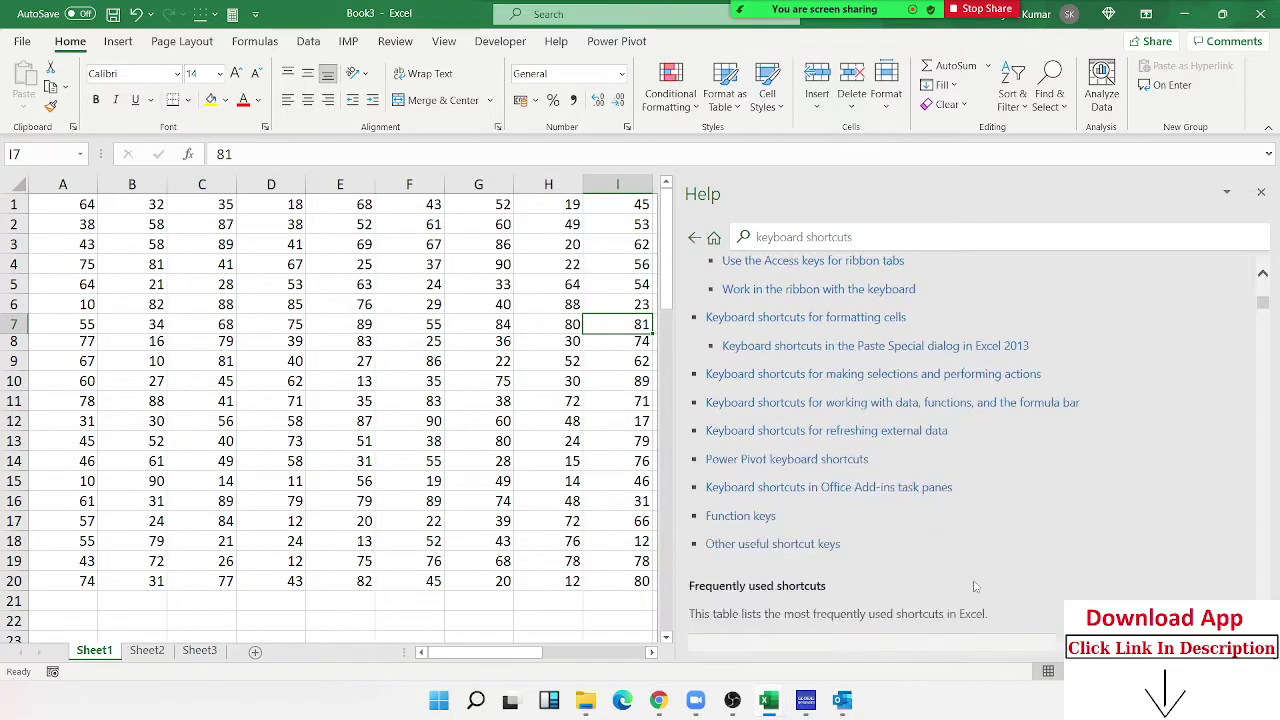
pyautogui.scroll(-3, 978, 585)
pyautogui.scroll(-3, 978, 585)
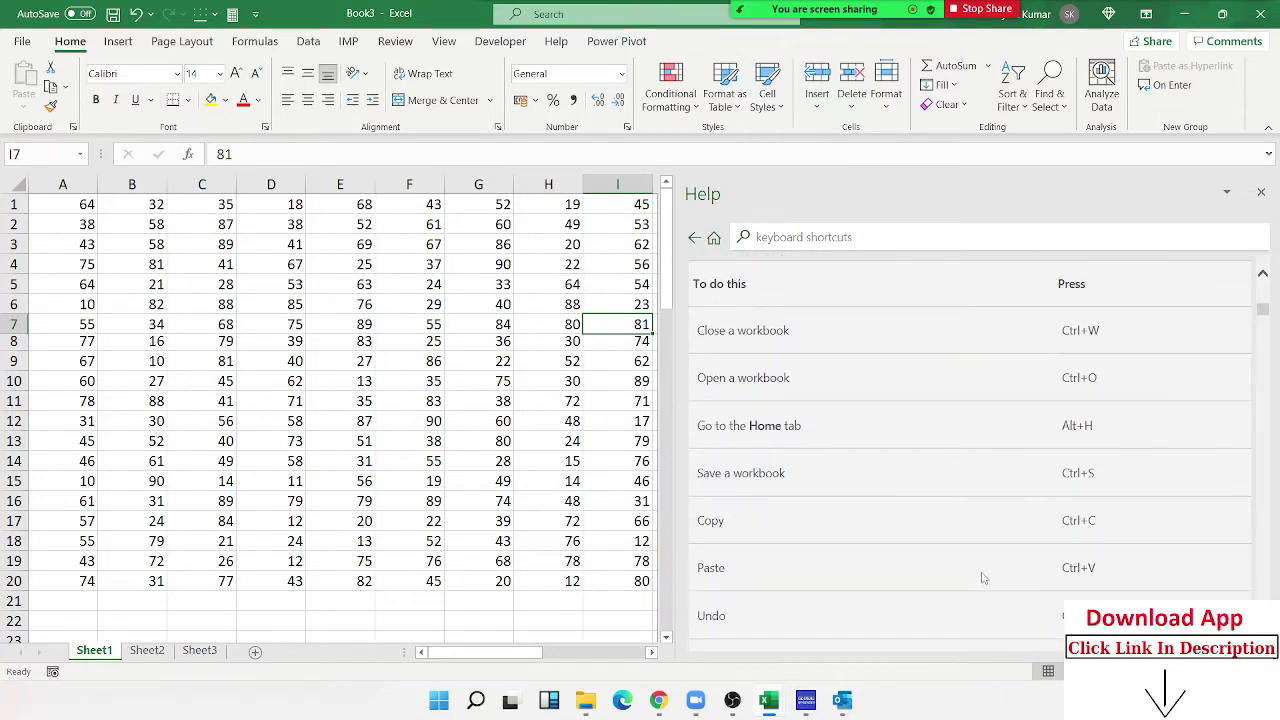
pyautogui.scroll(-2, 1062, 491)
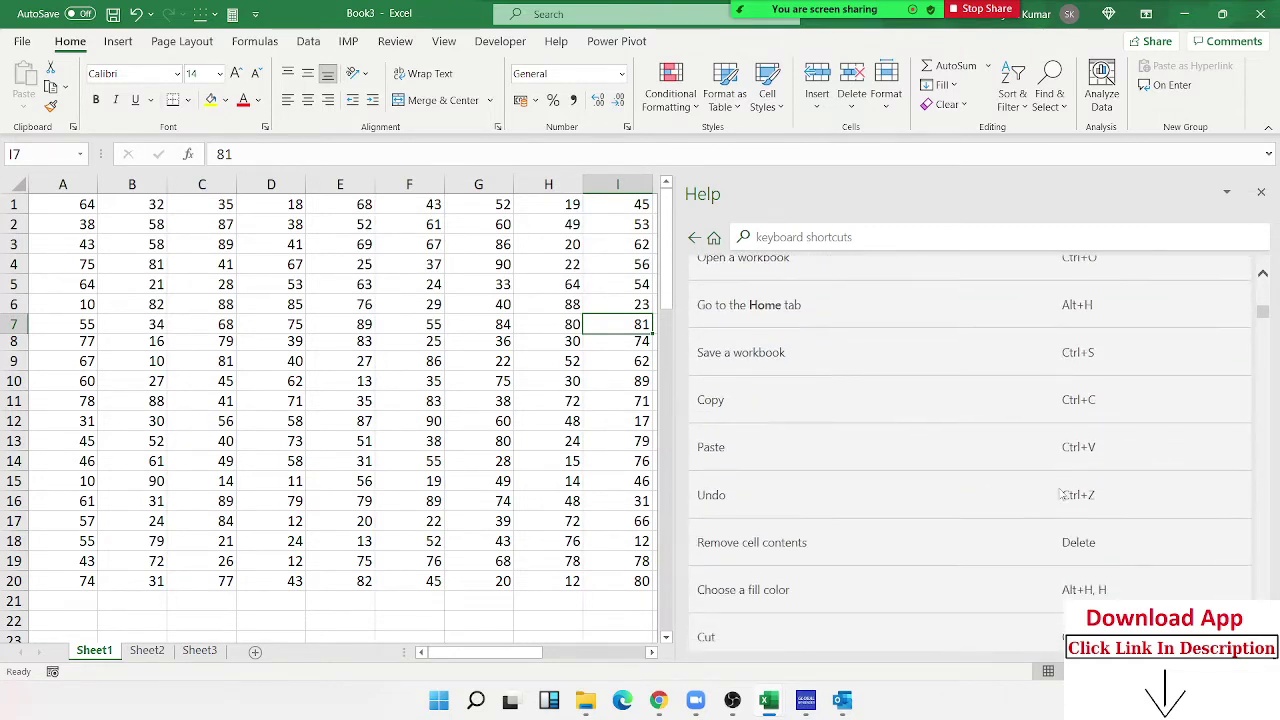
pyautogui.scroll(2, 1063, 505)
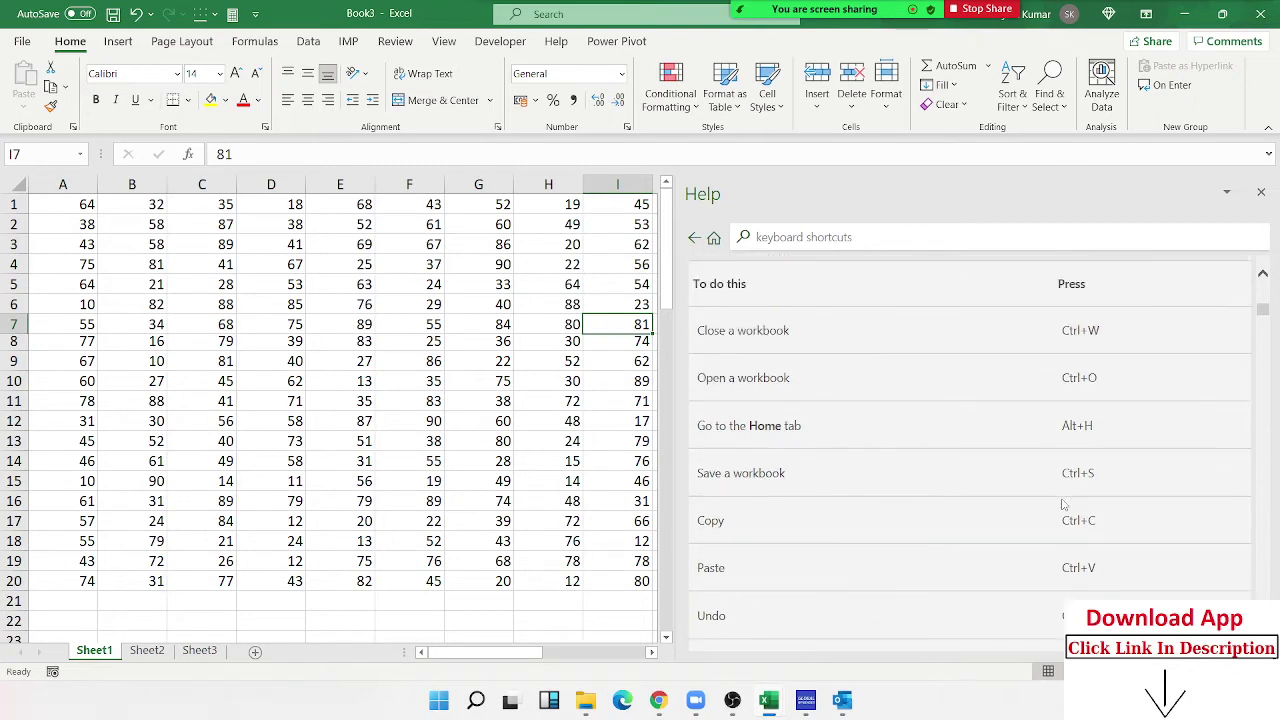
pyautogui.scroll(-1, 1063, 505)
pyautogui.scroll(-1, 1063, 505)
pyautogui.scroll(-2, 1064, 505)
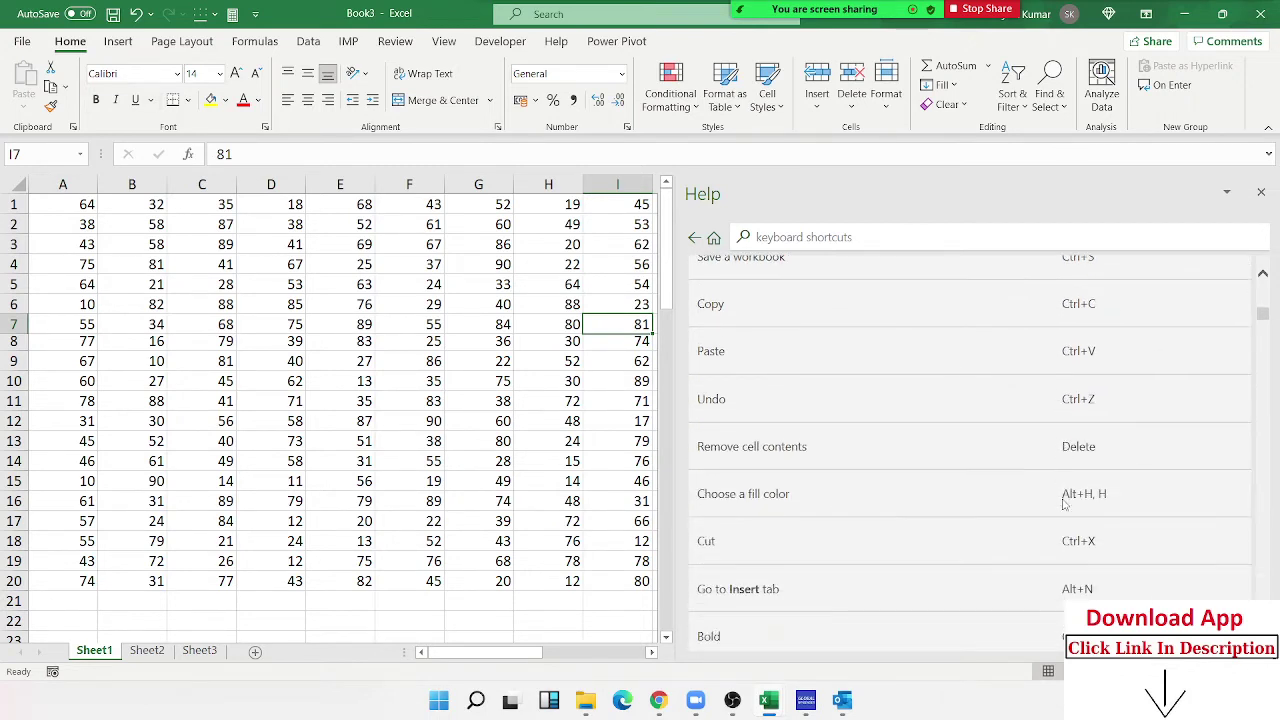
pyautogui.scroll(-1, 1065, 505)
pyautogui.scroll(-1, 1063, 505)
pyautogui.scroll(-1, 1064, 505)
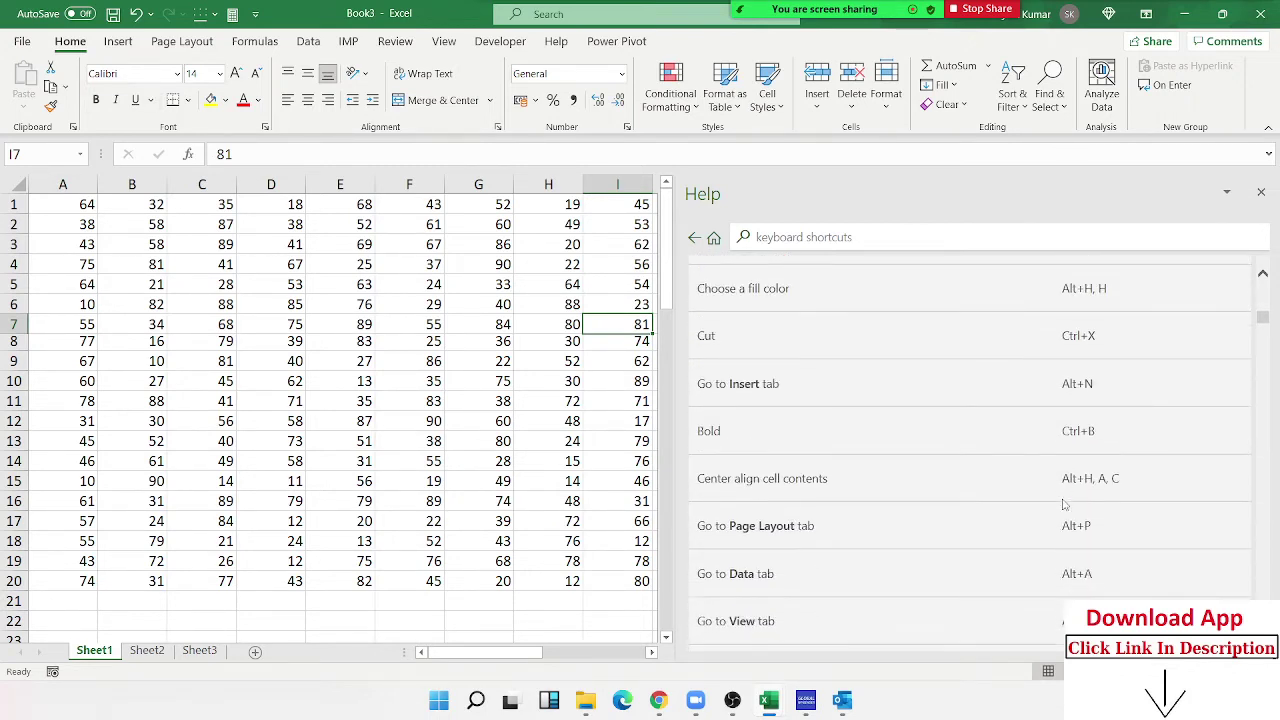
pyautogui.scroll(-2, 1080, 555)
pyautogui.scroll(-1, 1080, 555)
pyautogui.scroll(-2, 1079, 553)
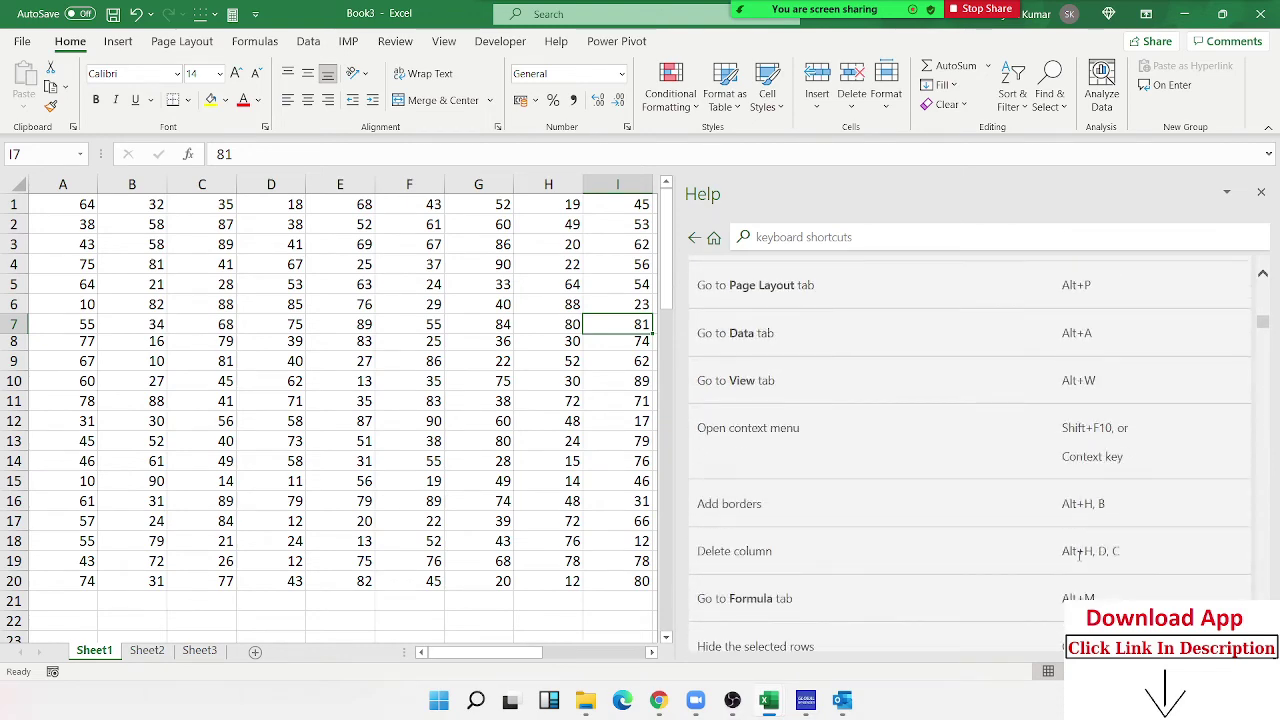
pyautogui.scroll(-1, 1080, 555)
pyautogui.scroll(-2, 1080, 555)
pyautogui.scroll(-3, 1079, 553)
pyautogui.scroll(-2, 1077, 551)
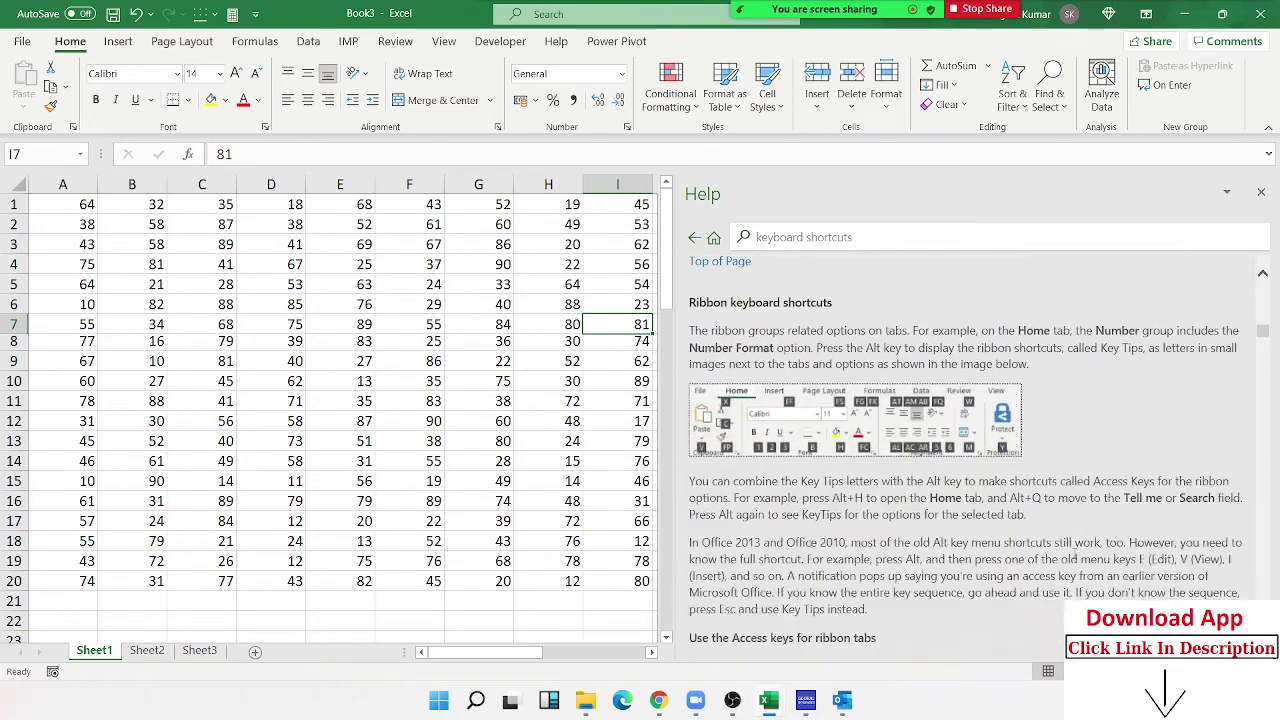
pyautogui.scroll(-5, 1075, 552)
pyautogui.scroll(-4, 1075, 552)
pyautogui.scroll(-6, 1075, 552)
pyautogui.scroll(-4, 1075, 553)
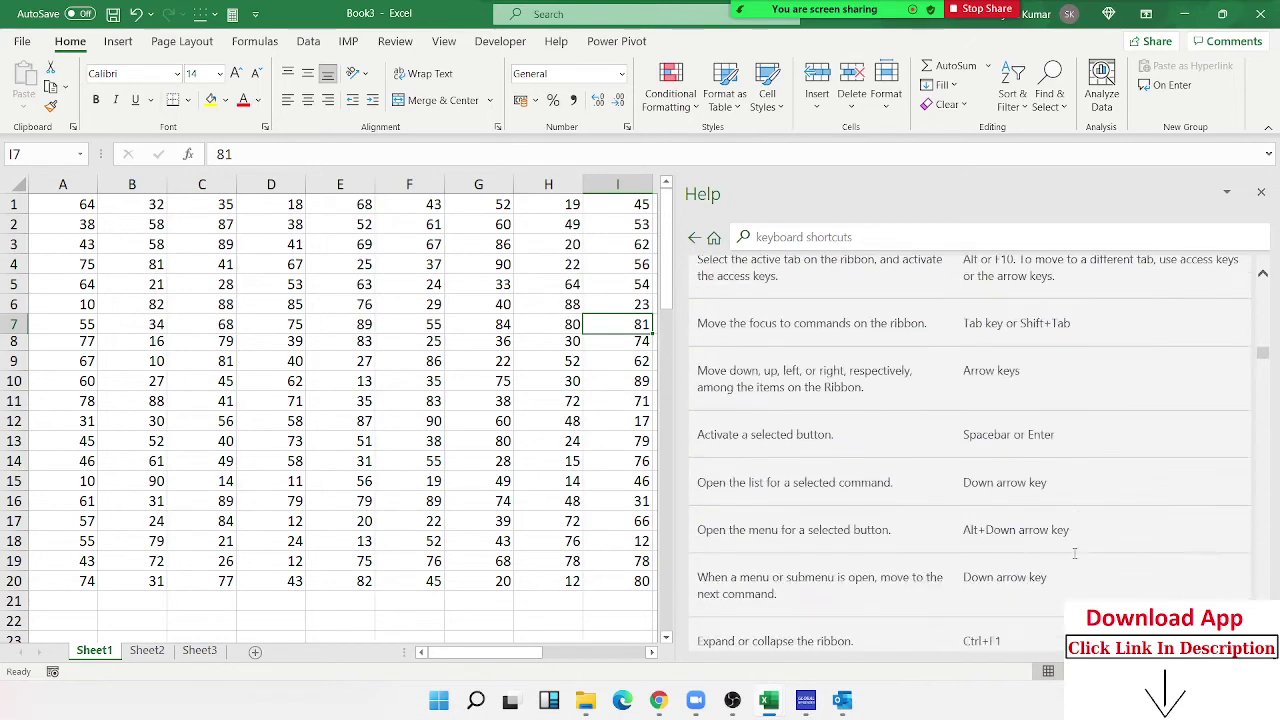
pyautogui.scroll(-5, 1075, 553)
pyautogui.scroll(-5, 1075, 553)
pyautogui.scroll(-3, 1075, 553)
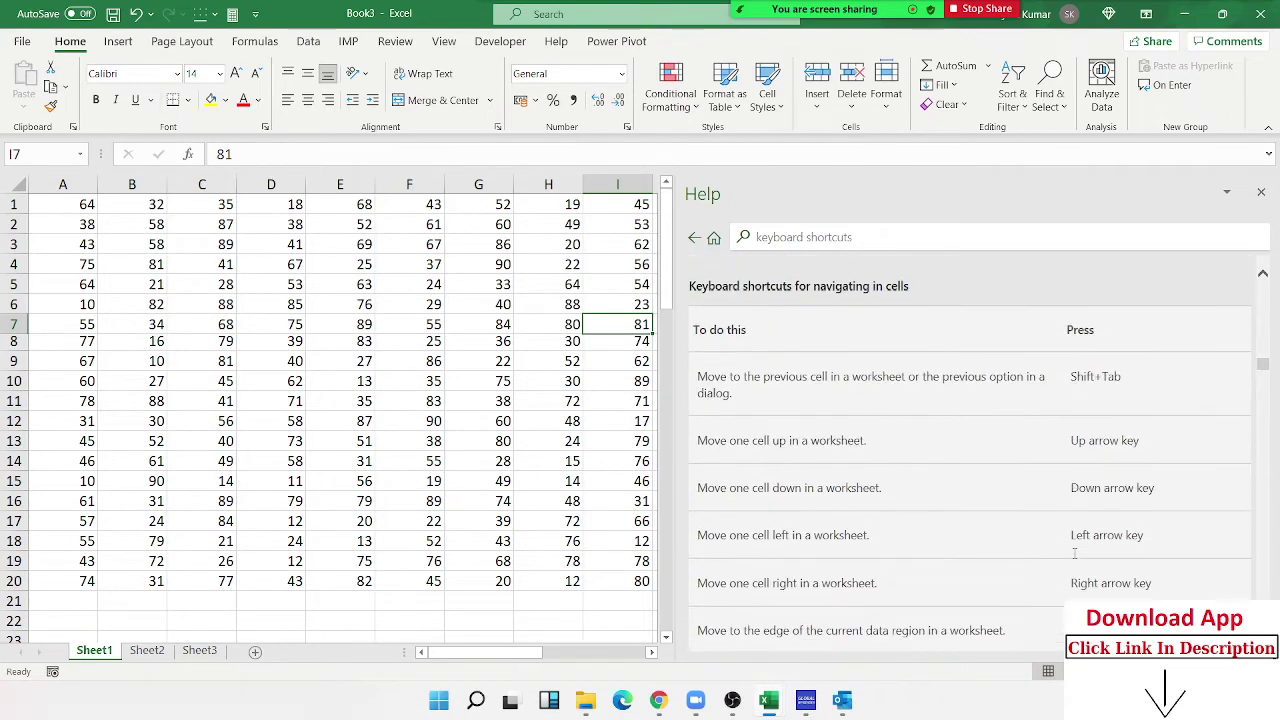
pyautogui.scroll(-5, 1075, 553)
pyautogui.scroll(-3, 1075, 553)
pyautogui.scroll(-4, 1075, 553)
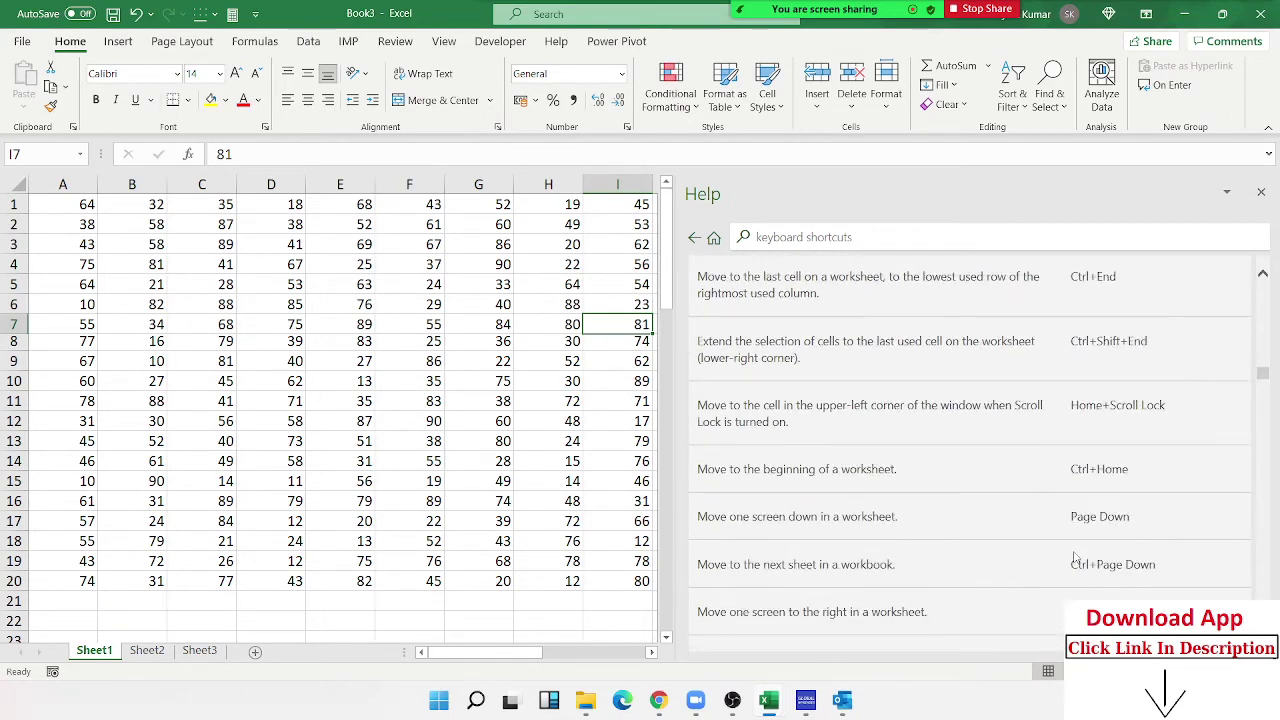
pyautogui.scroll(2, 1078, 545)
pyautogui.moveTo(1120, 400); pyautogui.dragTo(1070, 400)
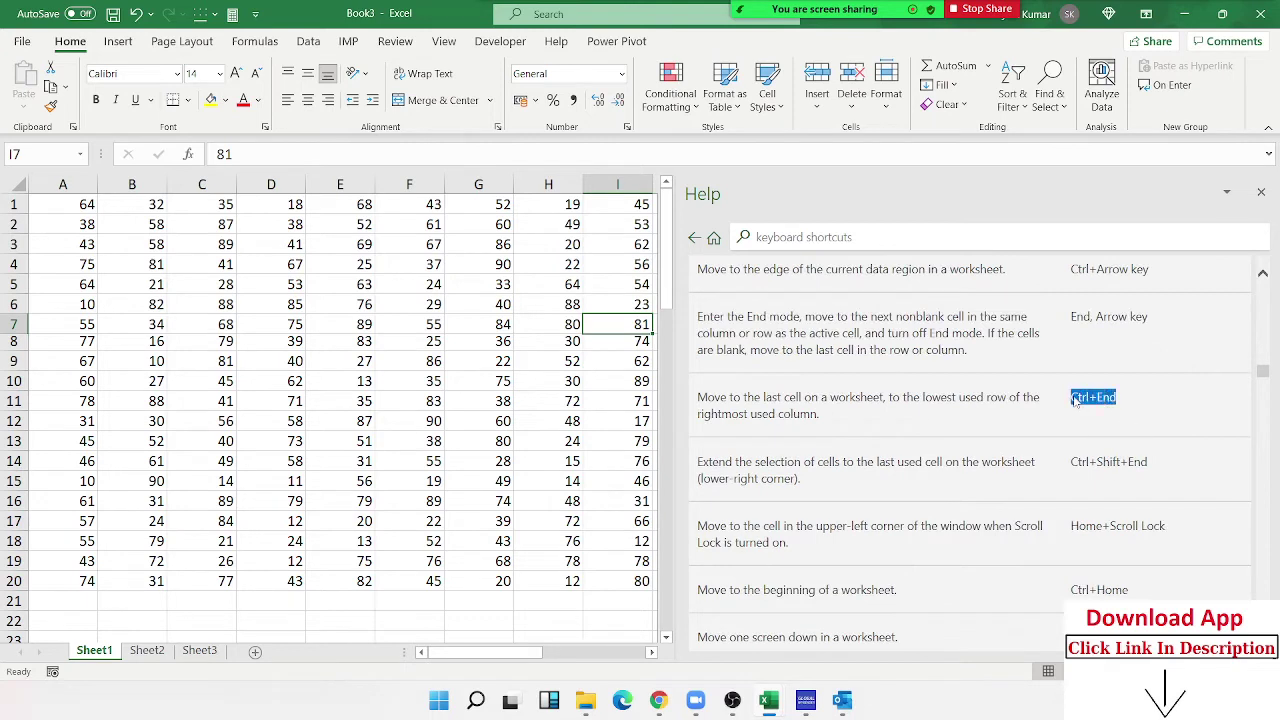
pyautogui.click(862, 400)
pyautogui.tripleClick(862, 400)
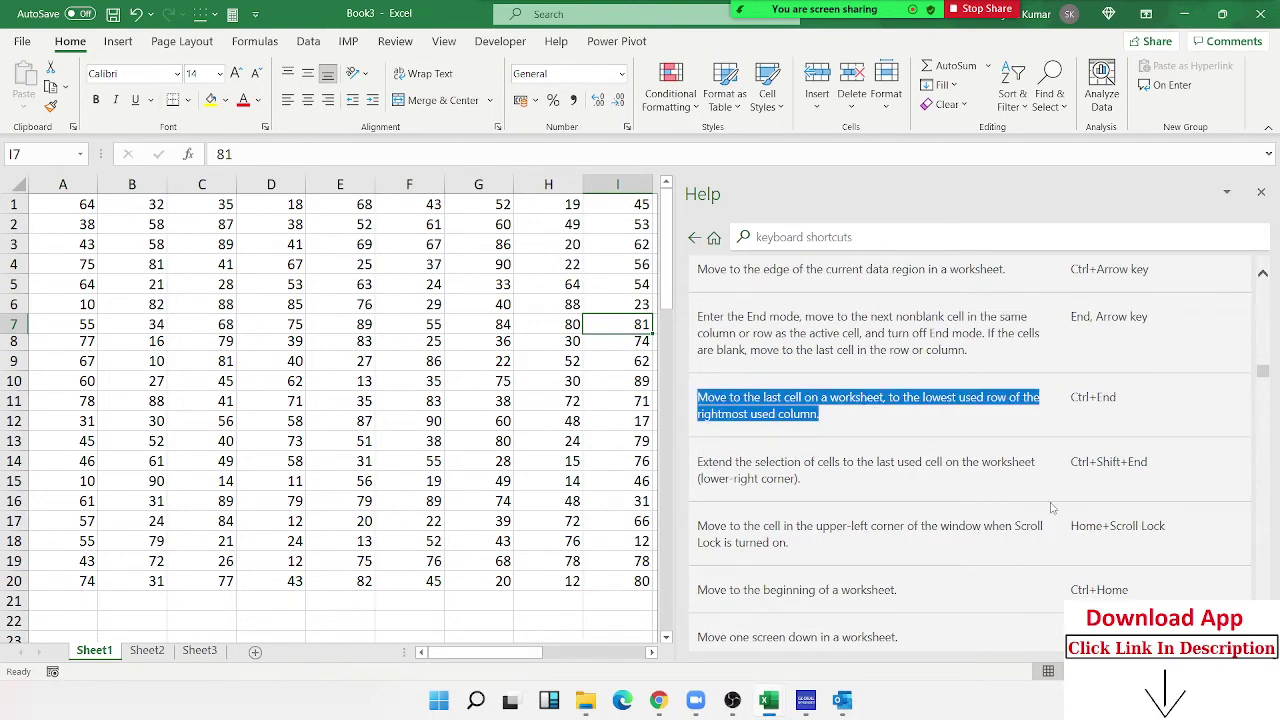
pyautogui.doubleClick(1108, 461)
pyautogui.click(1116, 461)
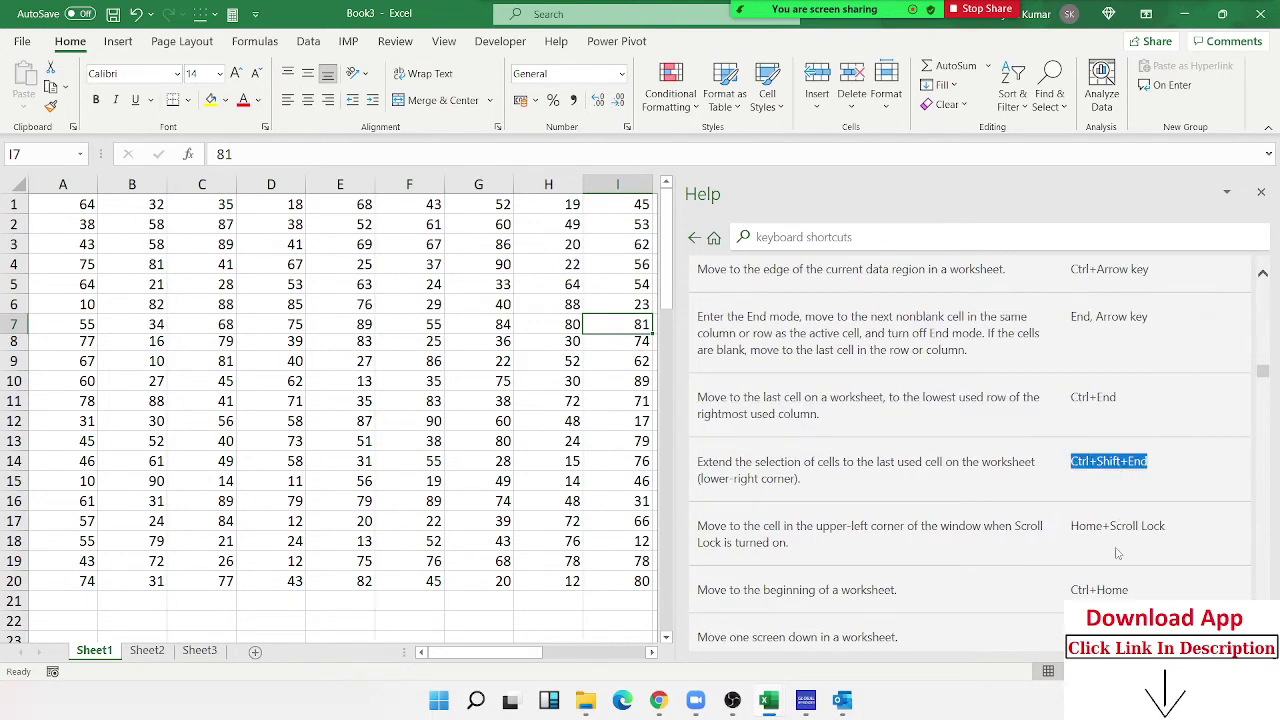
pyautogui.scroll(-1, 1118, 550)
pyautogui.scroll(-2, 1110, 540)
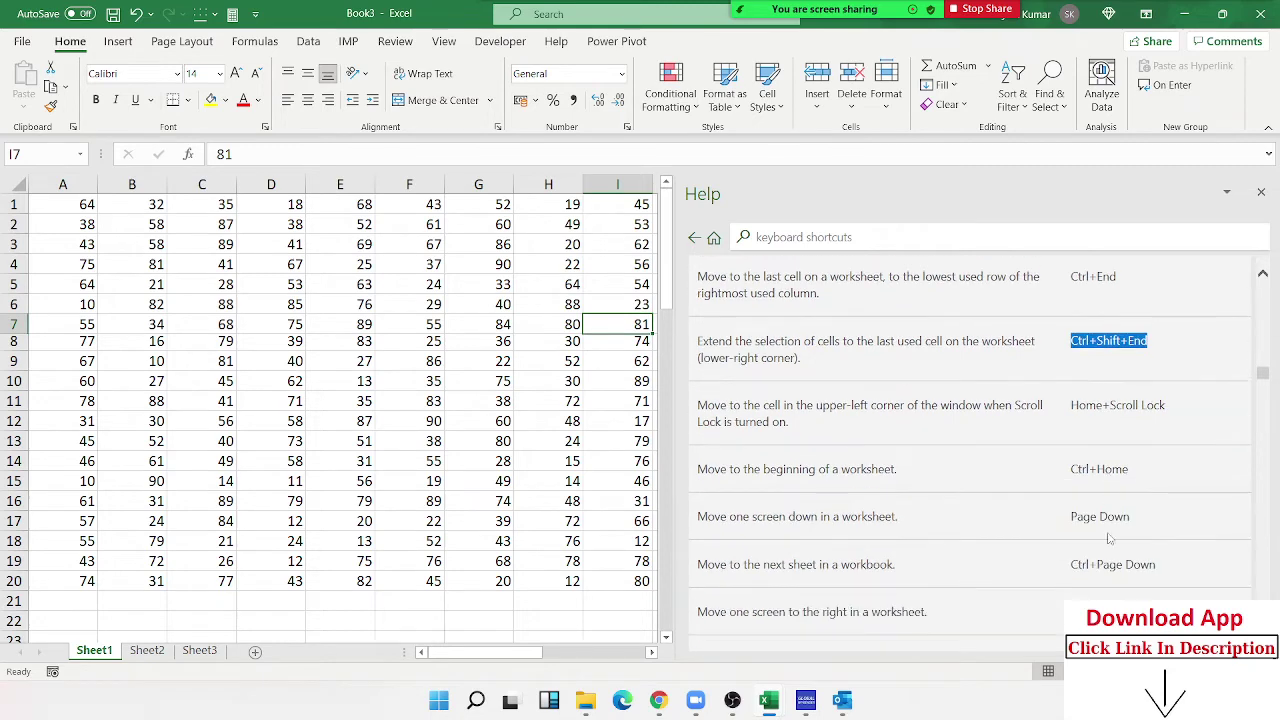
pyautogui.doubleClick(1112, 469)
pyautogui.click(1118, 519)
pyautogui.tripleClick(1118, 519)
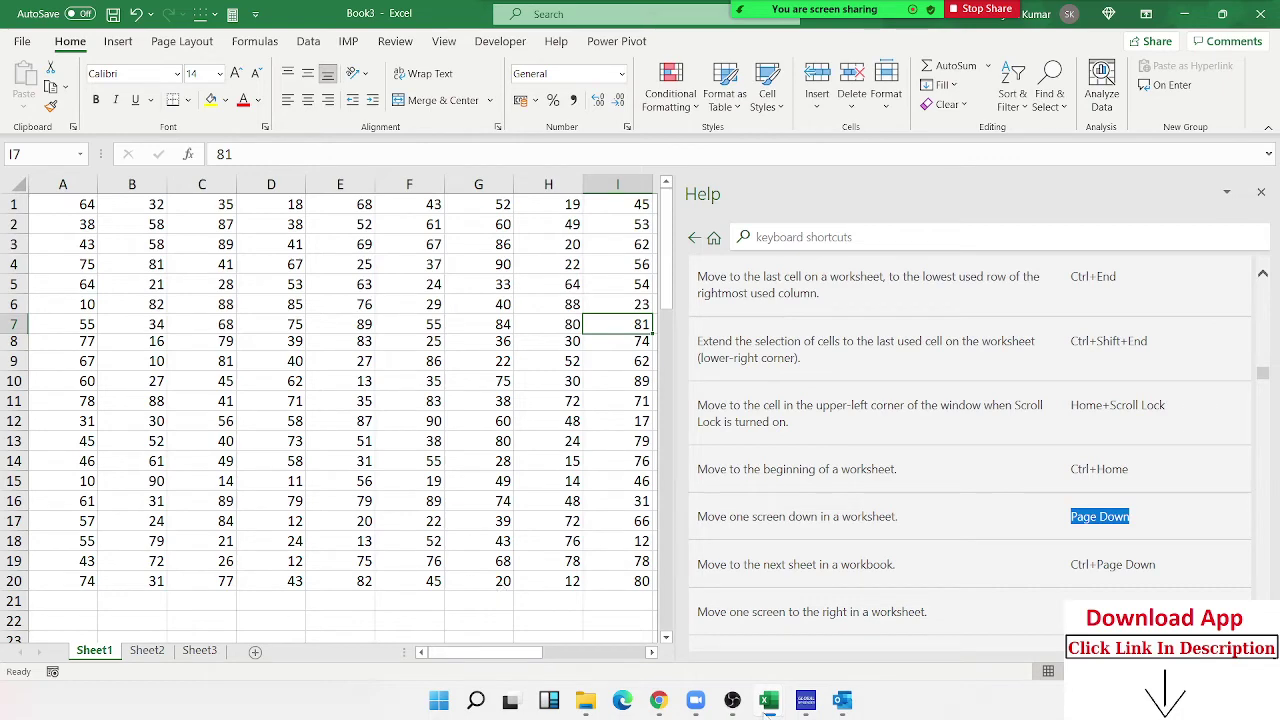
pyautogui.scroll(-3, 1058, 530)
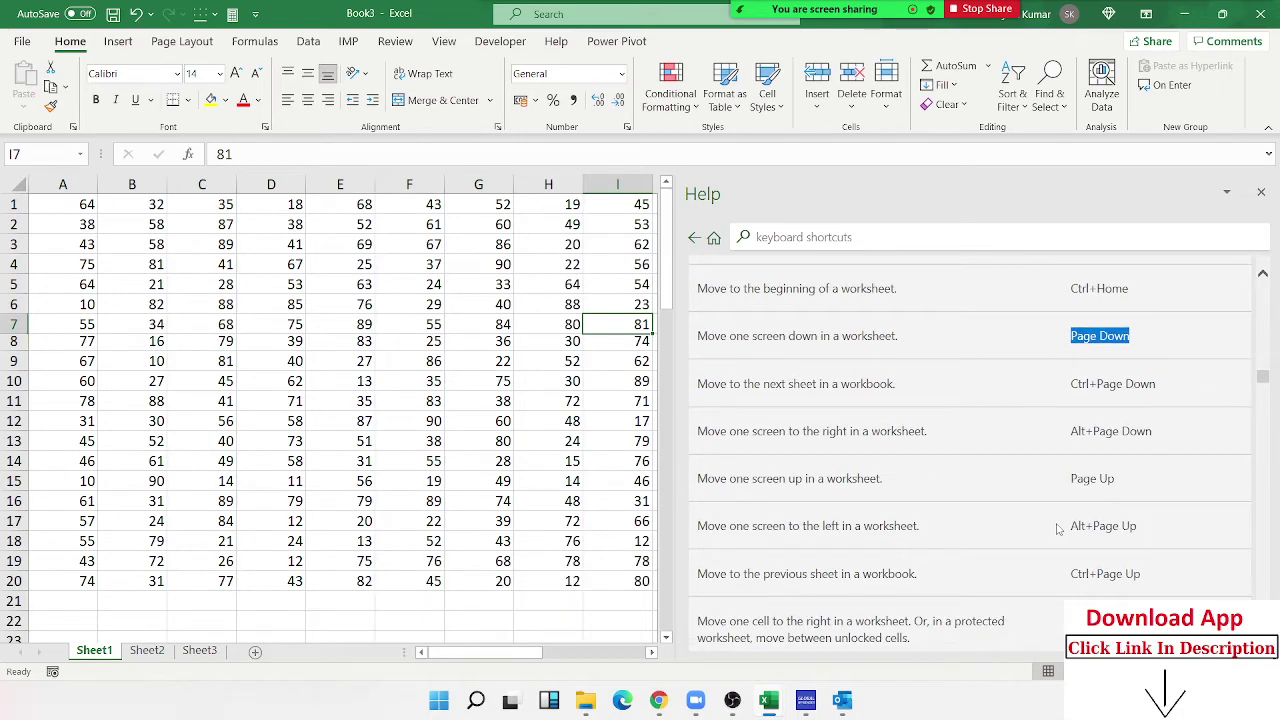
pyautogui.scroll(-1, 1058, 530)
pyautogui.scroll(-1, 1058, 530)
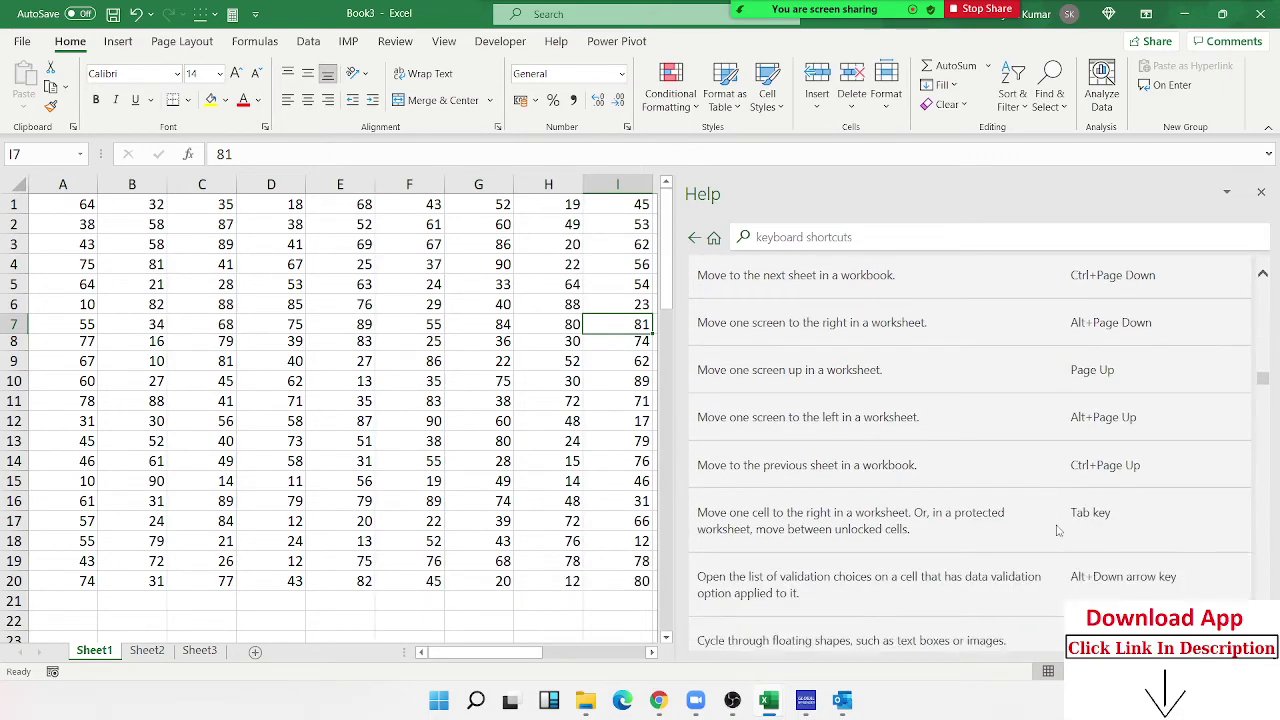
pyautogui.scroll(-1, 1058, 530)
pyautogui.scroll(-1, 1058, 530)
pyautogui.scroll(-2, 1058, 532)
pyautogui.scroll(-2, 1058, 532)
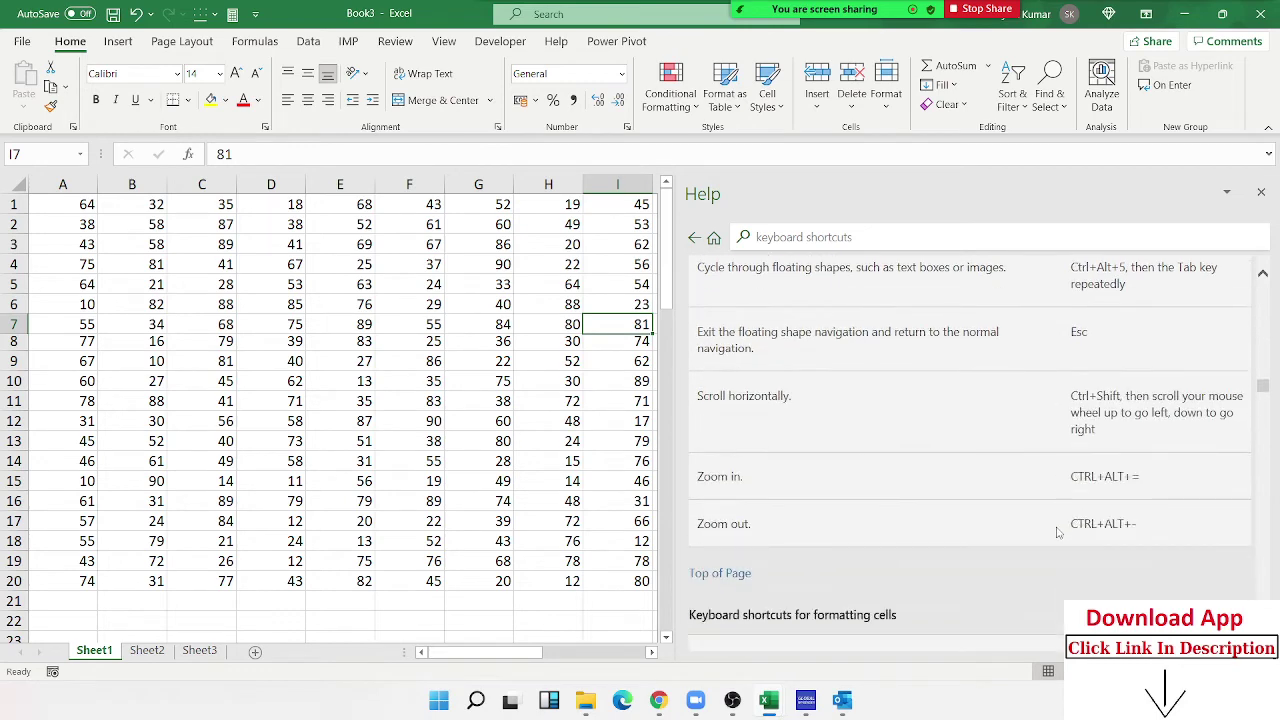
pyautogui.scroll(-2, 1054, 535)
pyautogui.scroll(-2, 1054, 535)
pyautogui.scroll(-2, 1054, 535)
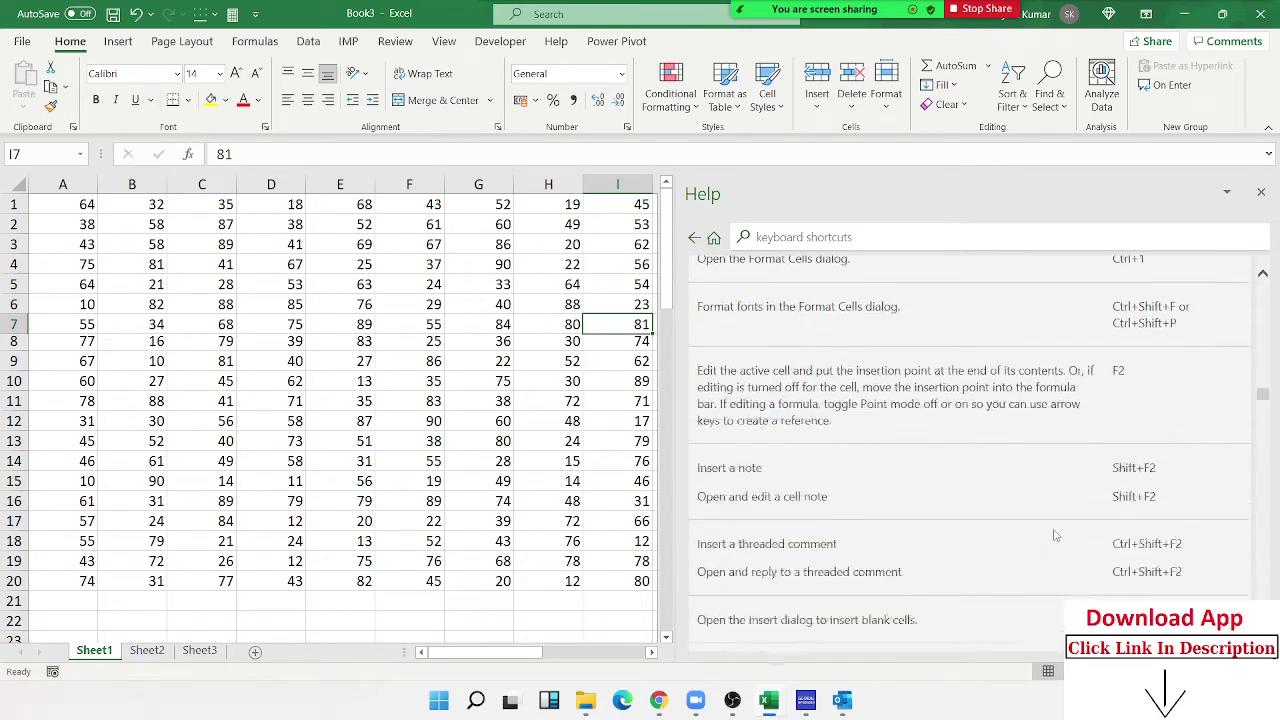
pyautogui.scroll(-4, 1054, 535)
pyautogui.scroll(-2, 1054, 535)
pyautogui.scroll(-2, 1054, 535)
pyautogui.scroll(-1, 1054, 535)
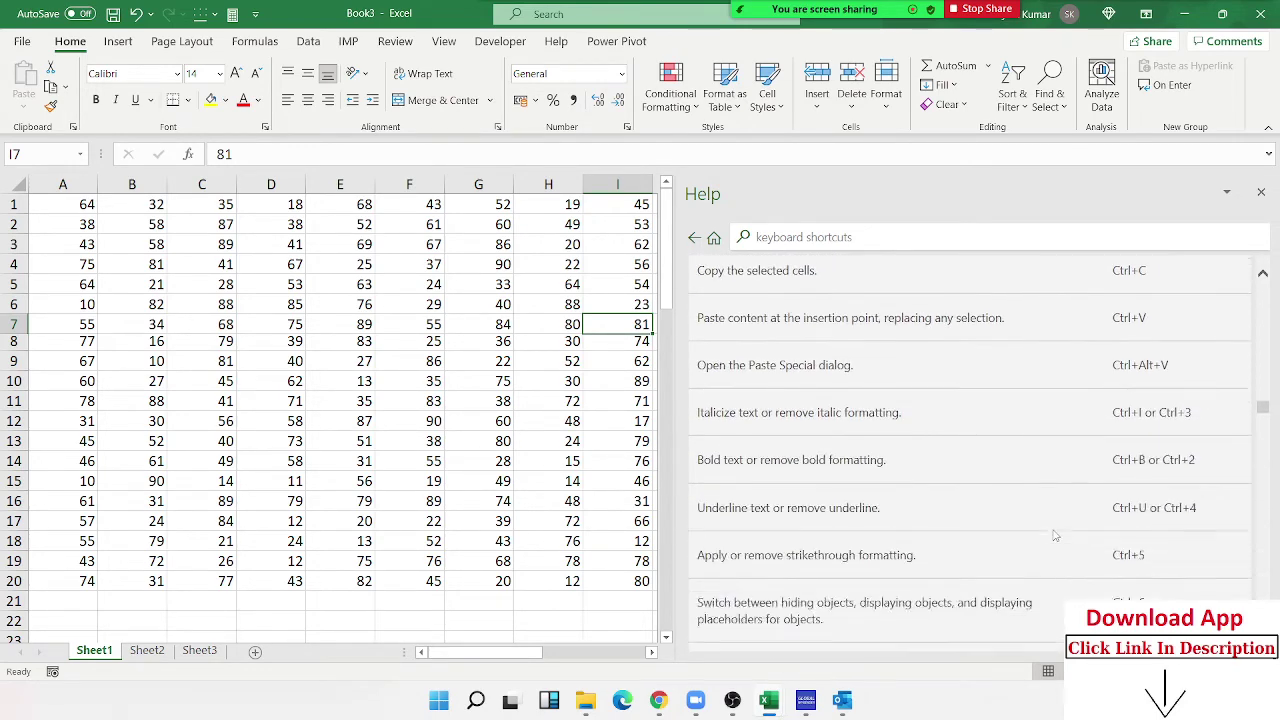
pyautogui.scroll(-1, 1054, 535)
pyautogui.scroll(-3, 1054, 535)
pyautogui.scroll(-2, 1054, 535)
pyautogui.scroll(-1, 1054, 535)
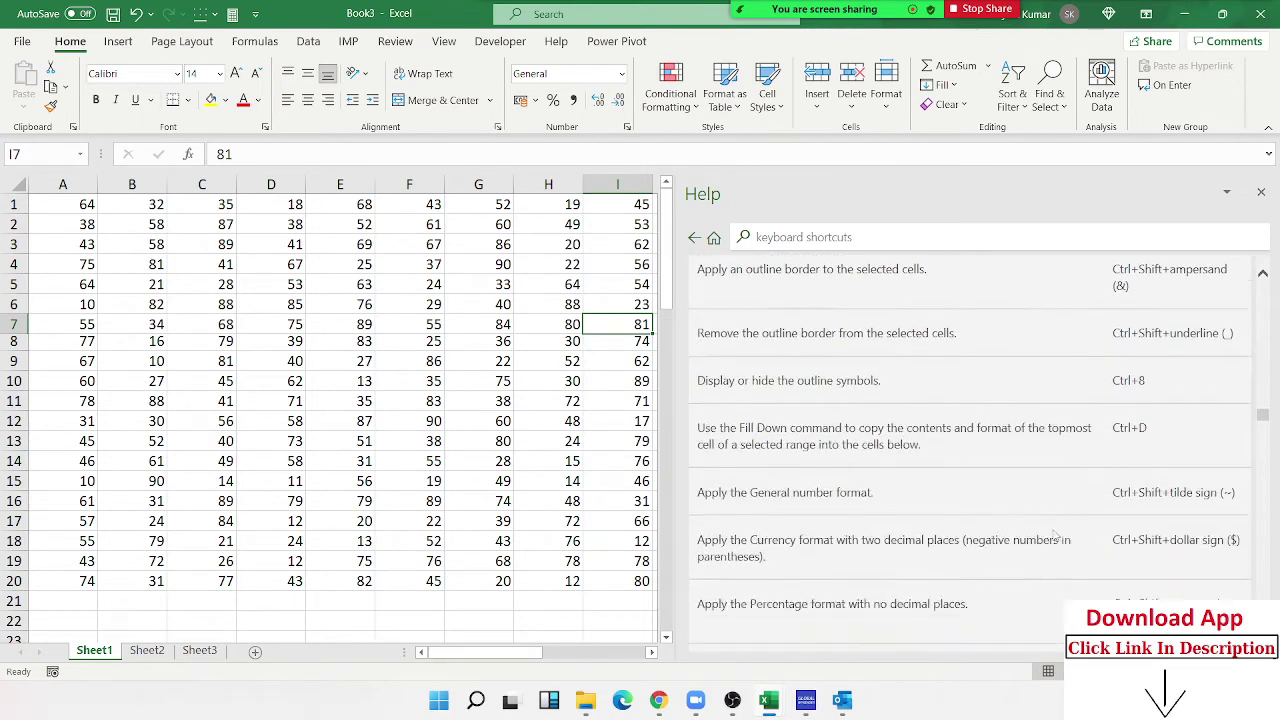
pyautogui.scroll(-2, 1054, 535)
pyautogui.scroll(-1, 1054, 530)
pyautogui.scroll(-1, 1054, 528)
pyautogui.scroll(-1, 1030, 545)
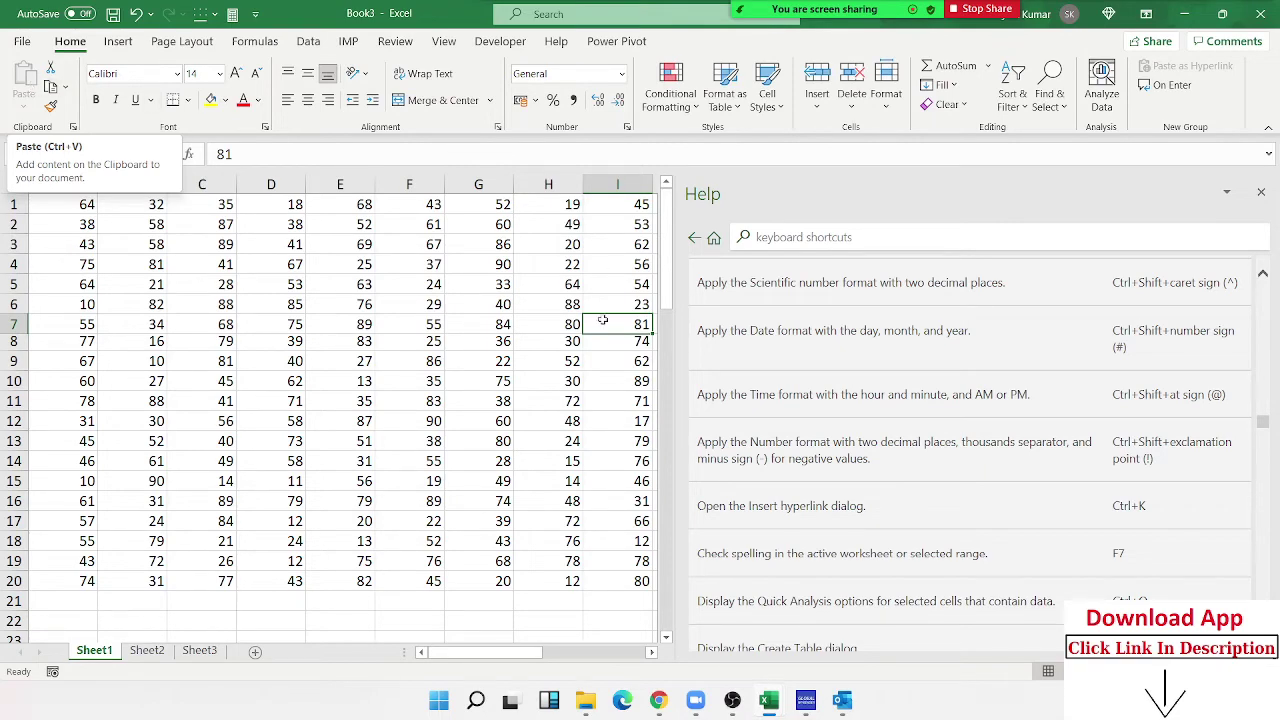
pyautogui.scroll(-3, 960, 450)
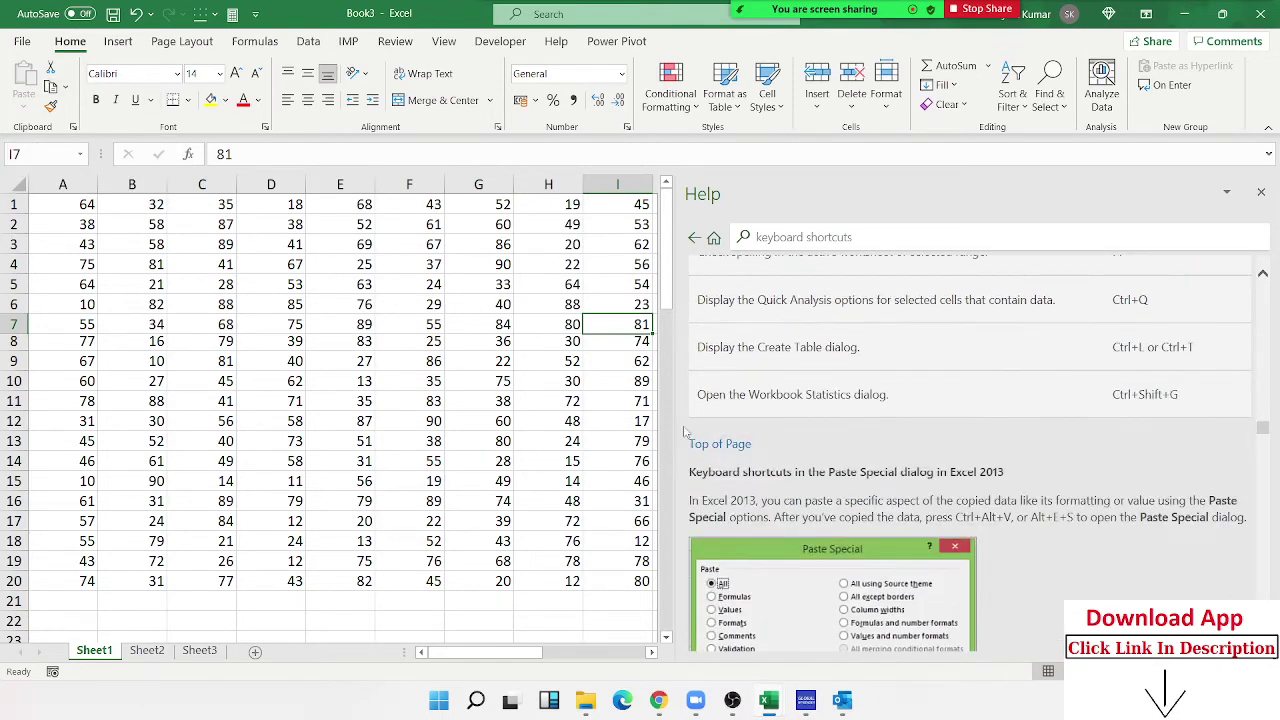
pyautogui.scroll(-3, 760, 432)
pyautogui.scroll(-4, 760, 432)
pyautogui.scroll(-3, 760, 432)
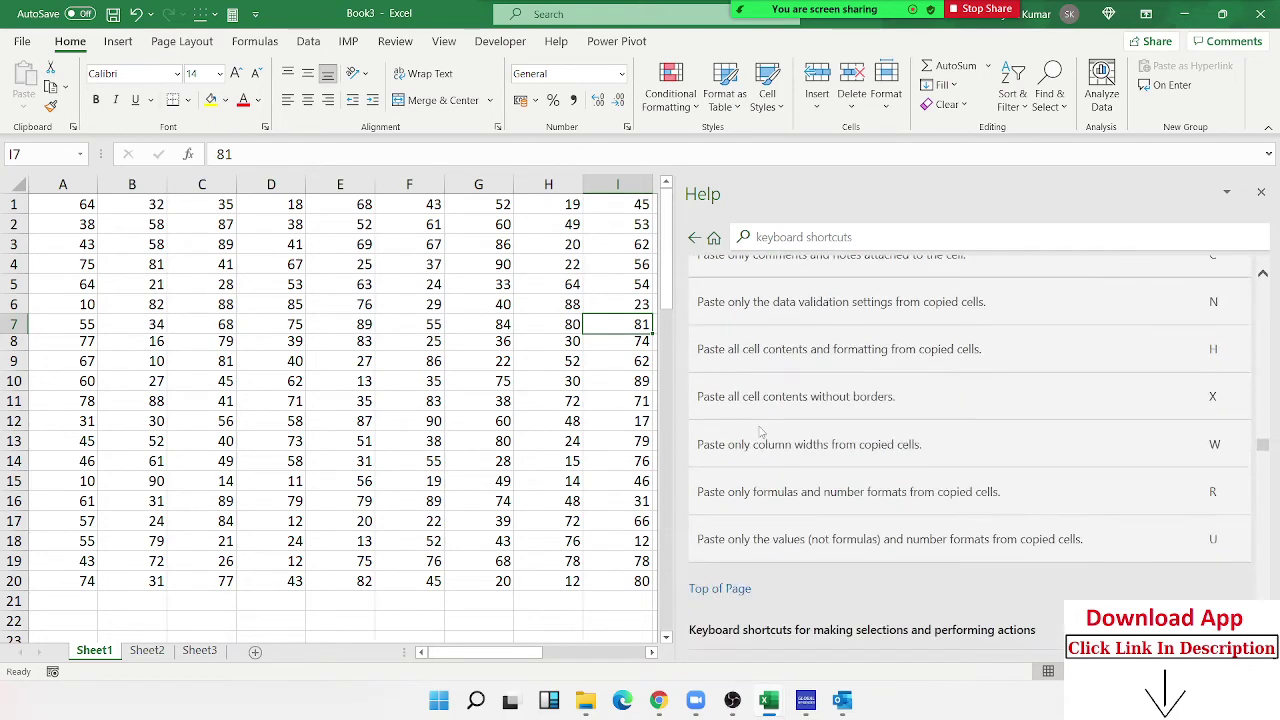
pyautogui.scroll(2, 760, 430)
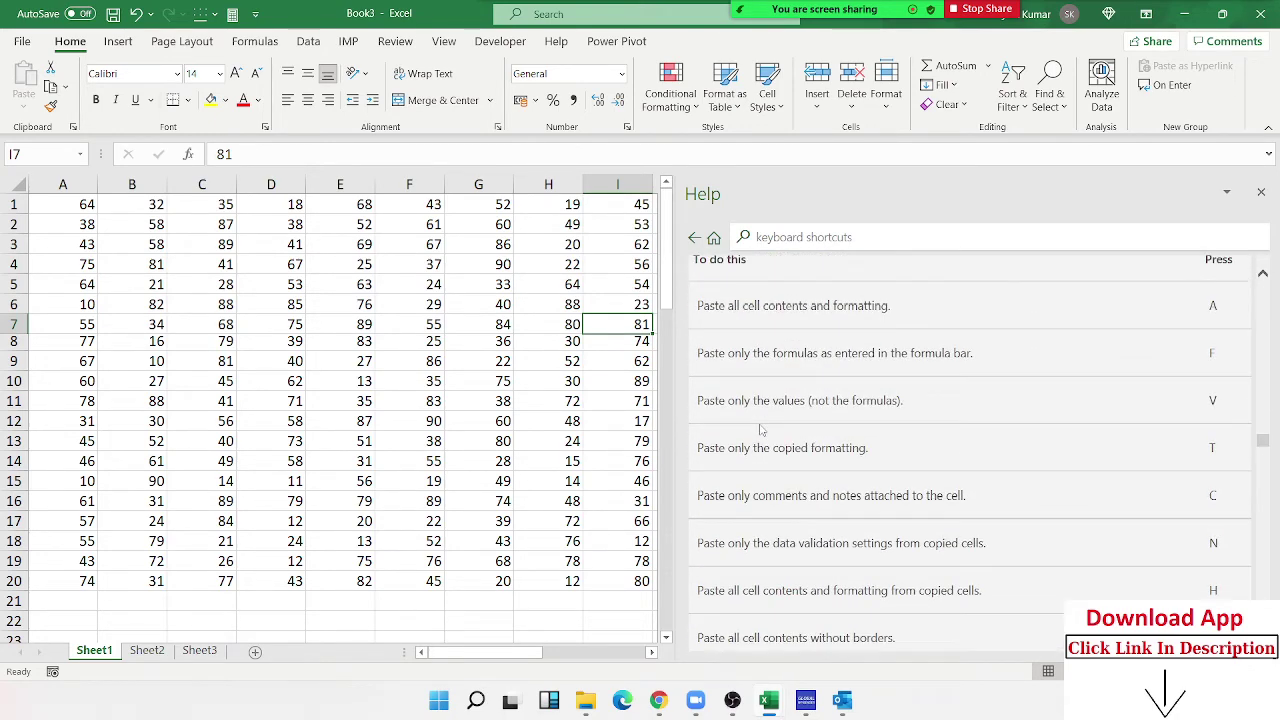
pyautogui.scroll(-2, 760, 430)
pyautogui.scroll(-2, 760, 430)
pyautogui.scroll(-2, 760, 430)
pyautogui.scroll(-1, 760, 428)
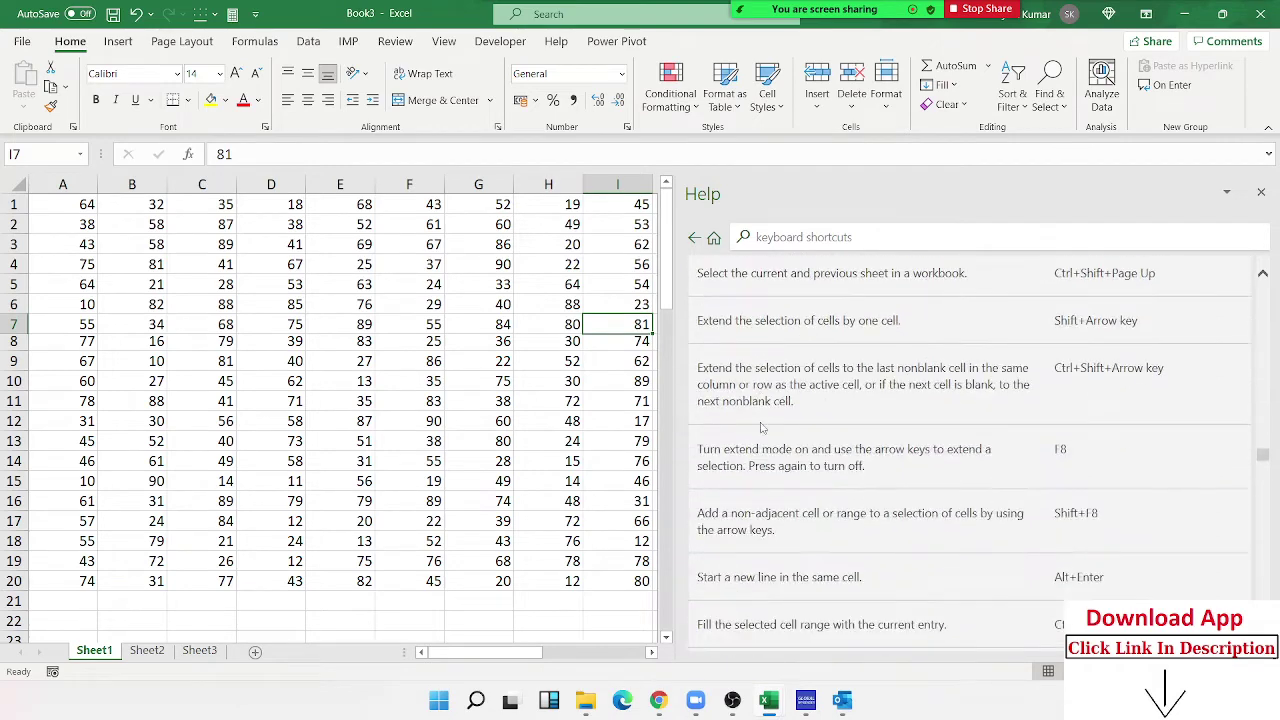
pyautogui.scroll(-2, 762, 428)
pyautogui.scroll(-1, 762, 428)
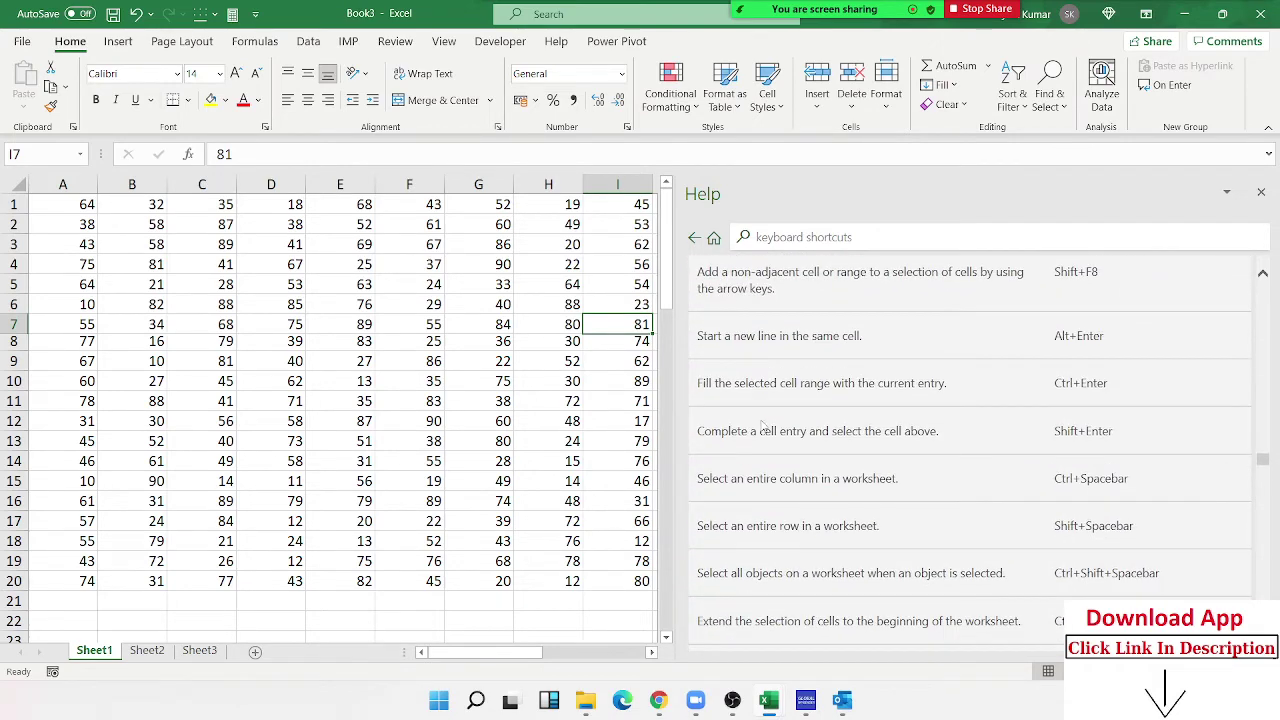
pyautogui.scroll(-2, 761, 425)
pyautogui.scroll(-1, 755, 428)
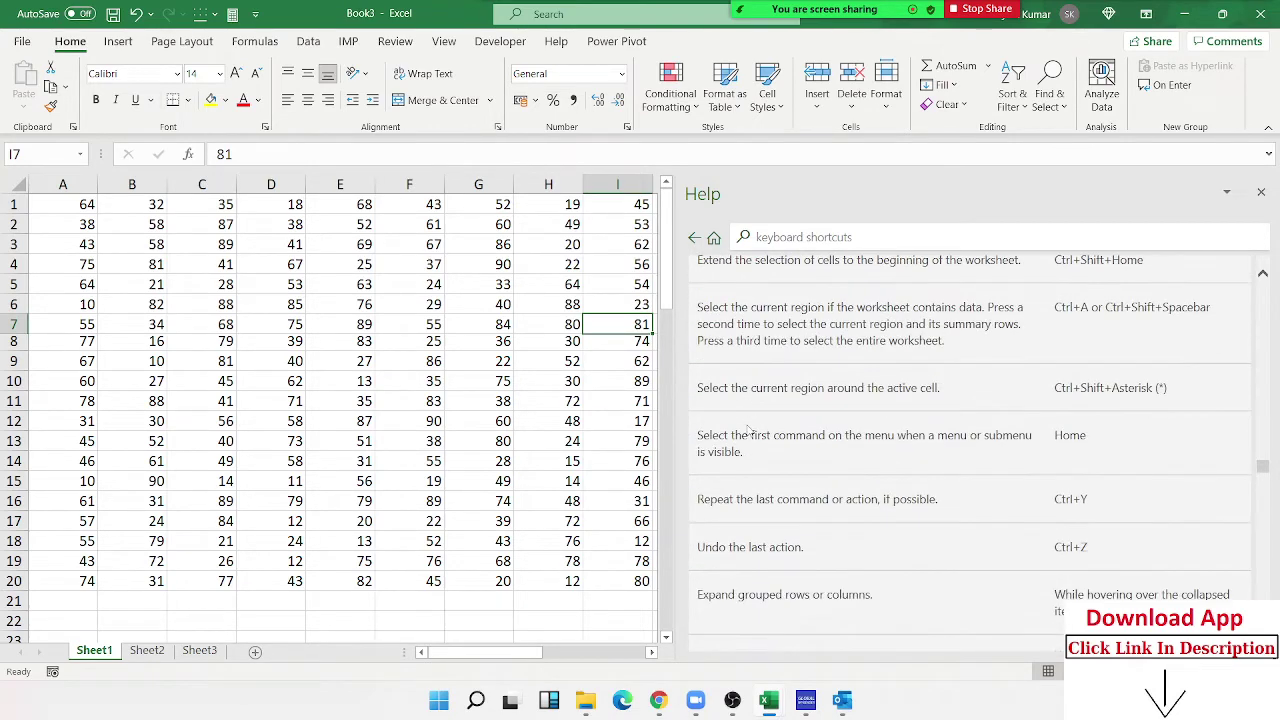
pyautogui.scroll(-1, 747, 429)
pyautogui.scroll(-2, 747, 429)
pyautogui.scroll(-2, 747, 428)
pyautogui.scroll(-3, 747, 426)
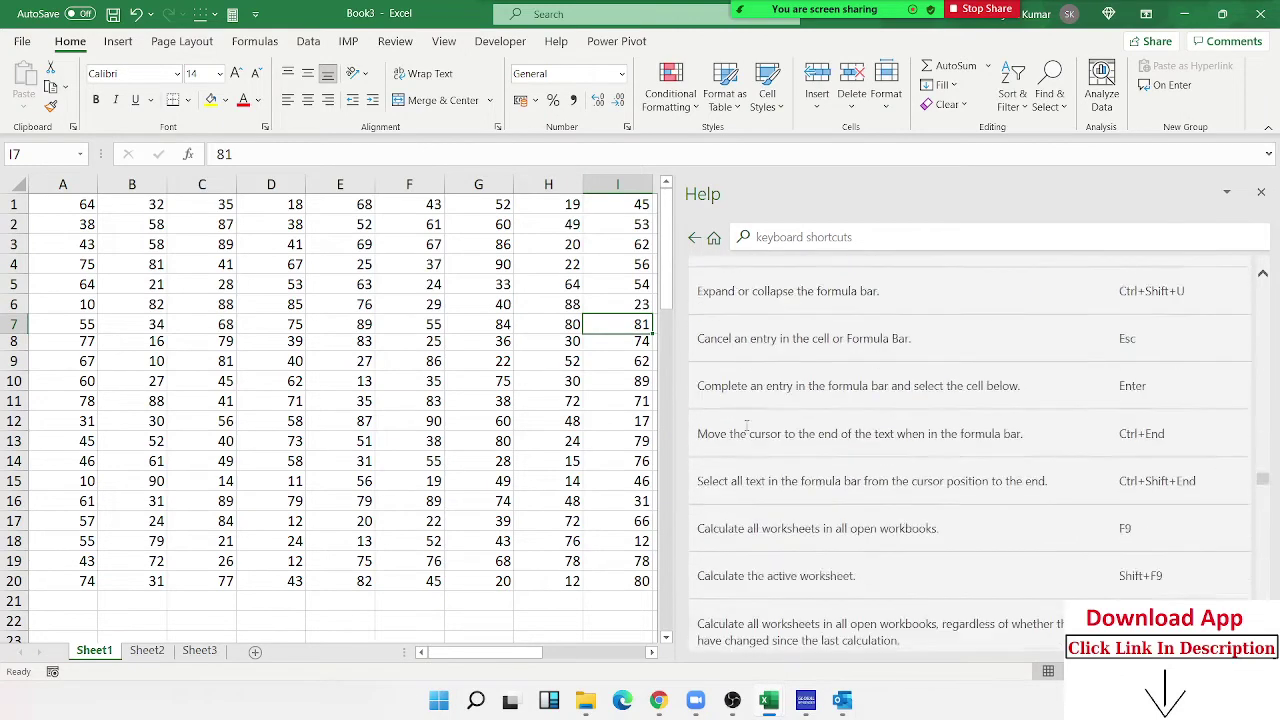
pyautogui.scroll(-2, 747, 426)
pyautogui.scroll(-2, 747, 426)
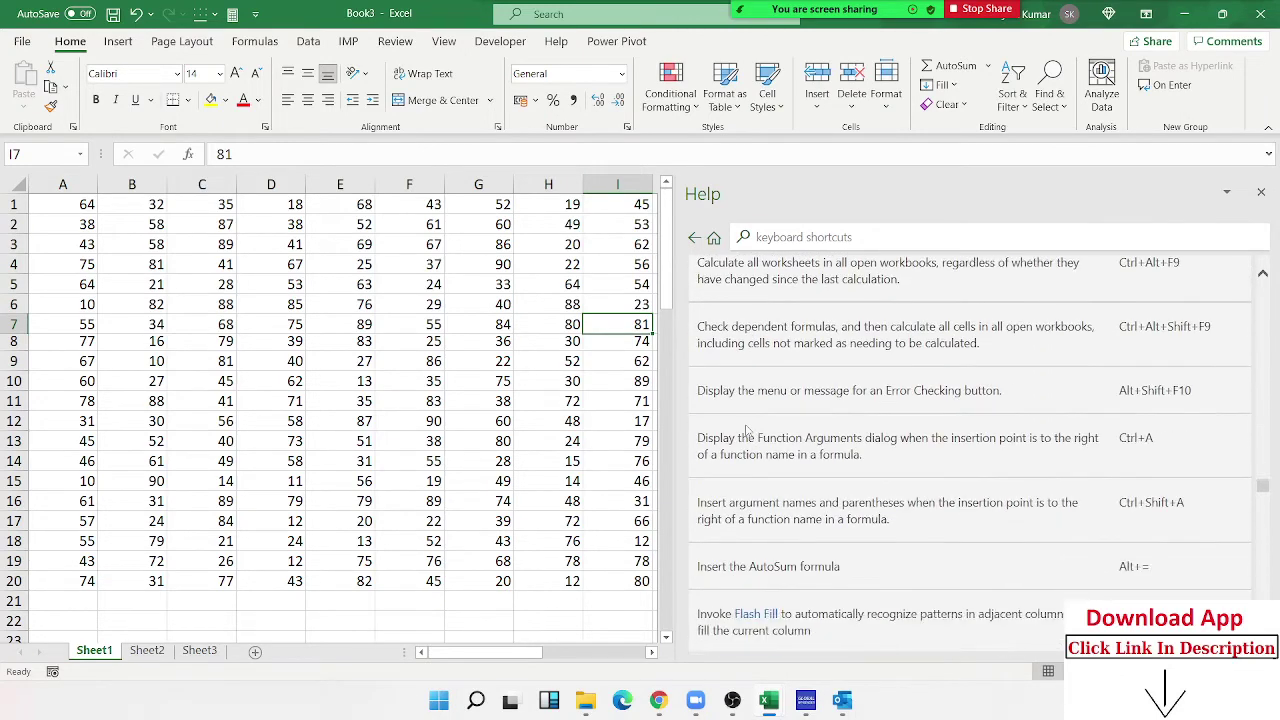
pyautogui.tripleClick(957, 440)
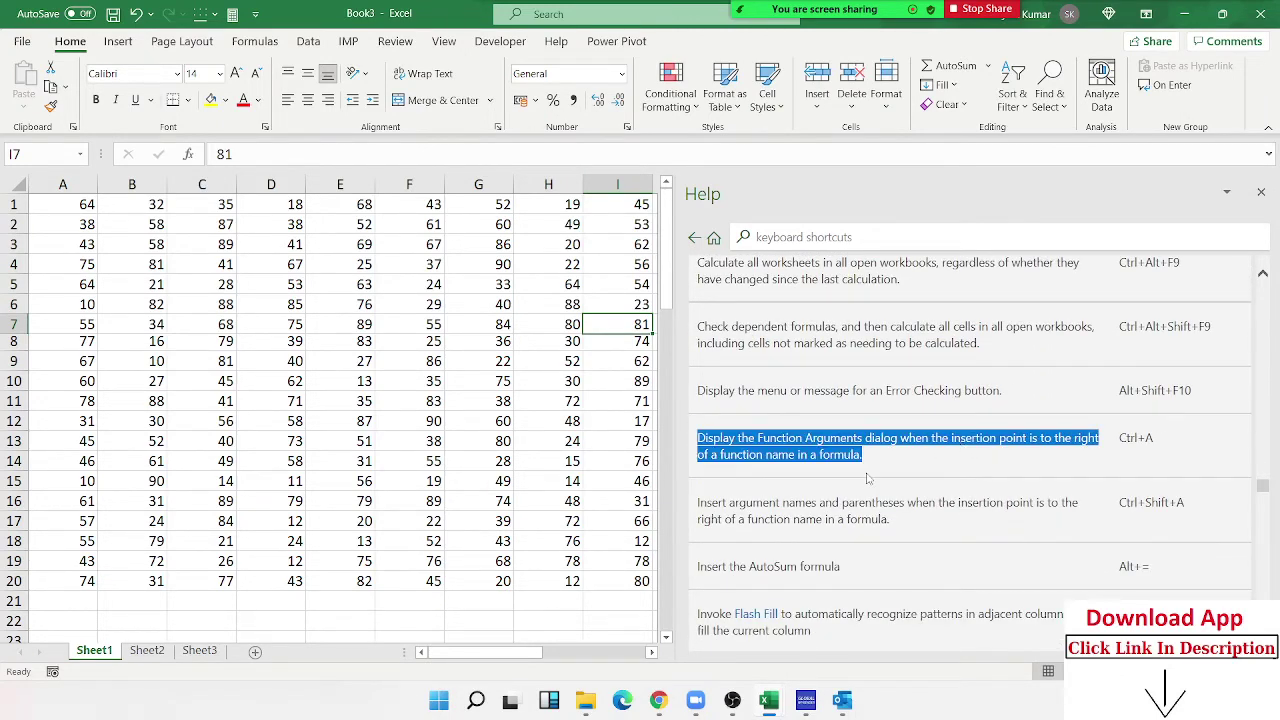
pyautogui.click(623, 458)
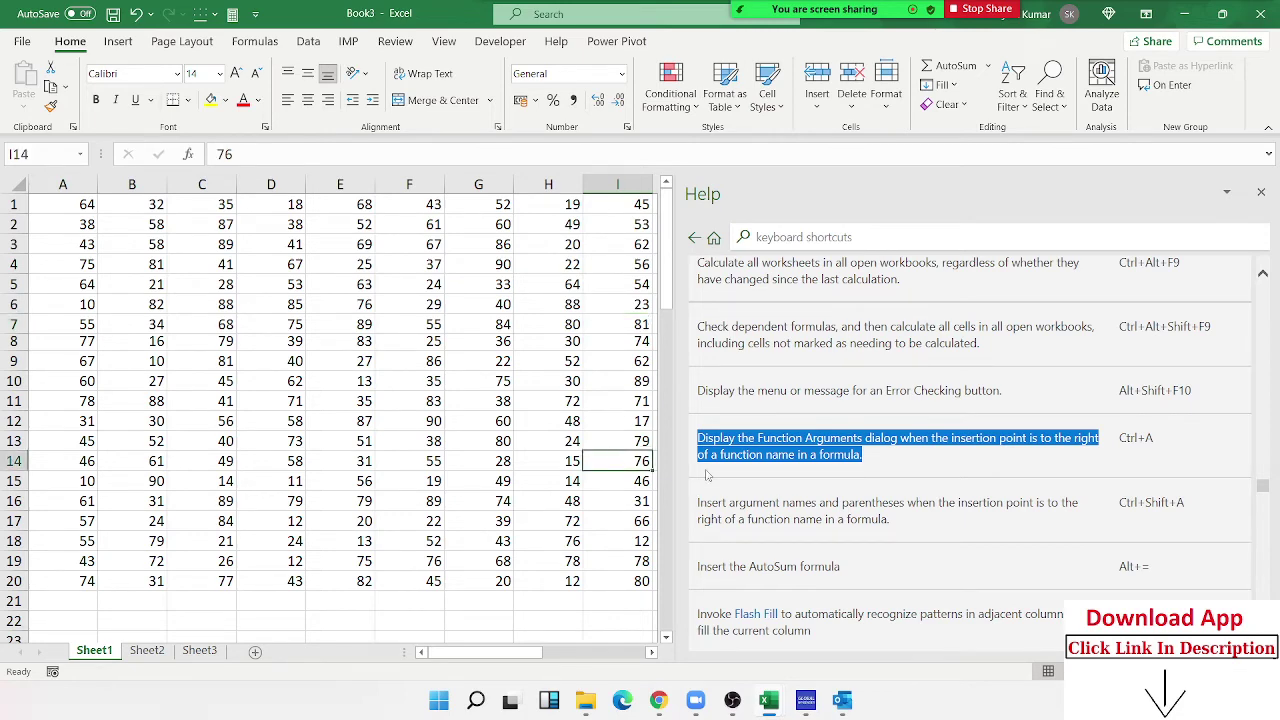
pyautogui.scroll(-3, 707, 475)
pyautogui.scroll(-3, 707, 475)
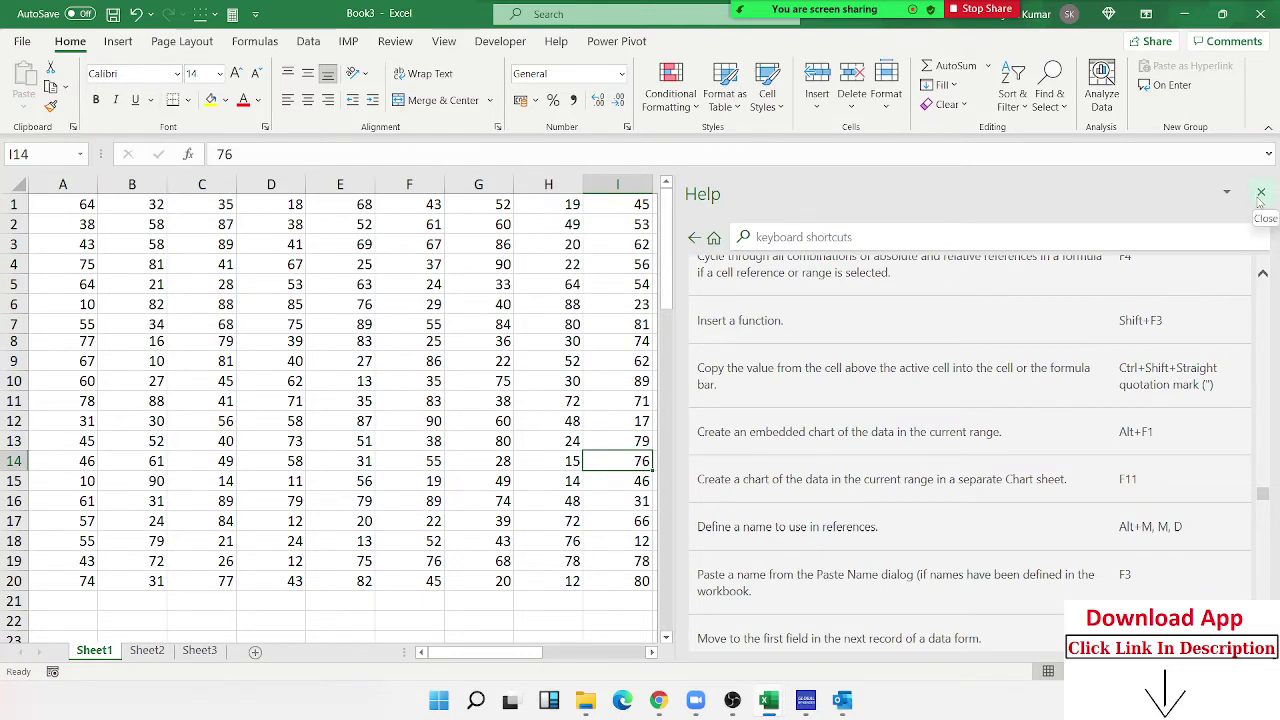
pyautogui.scroll(3, 841, 314)
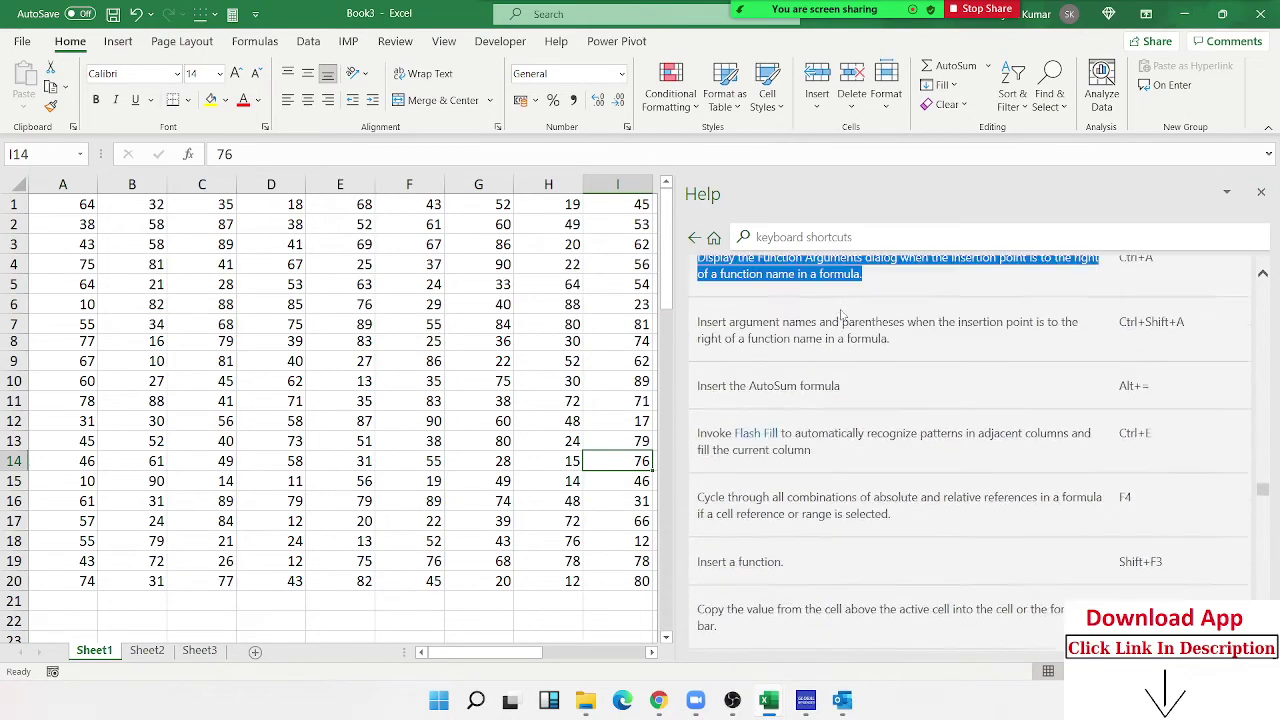
pyautogui.scroll(3, 841, 314)
pyautogui.moveTo(1268, 490); pyautogui.dragTo(1264, 290)
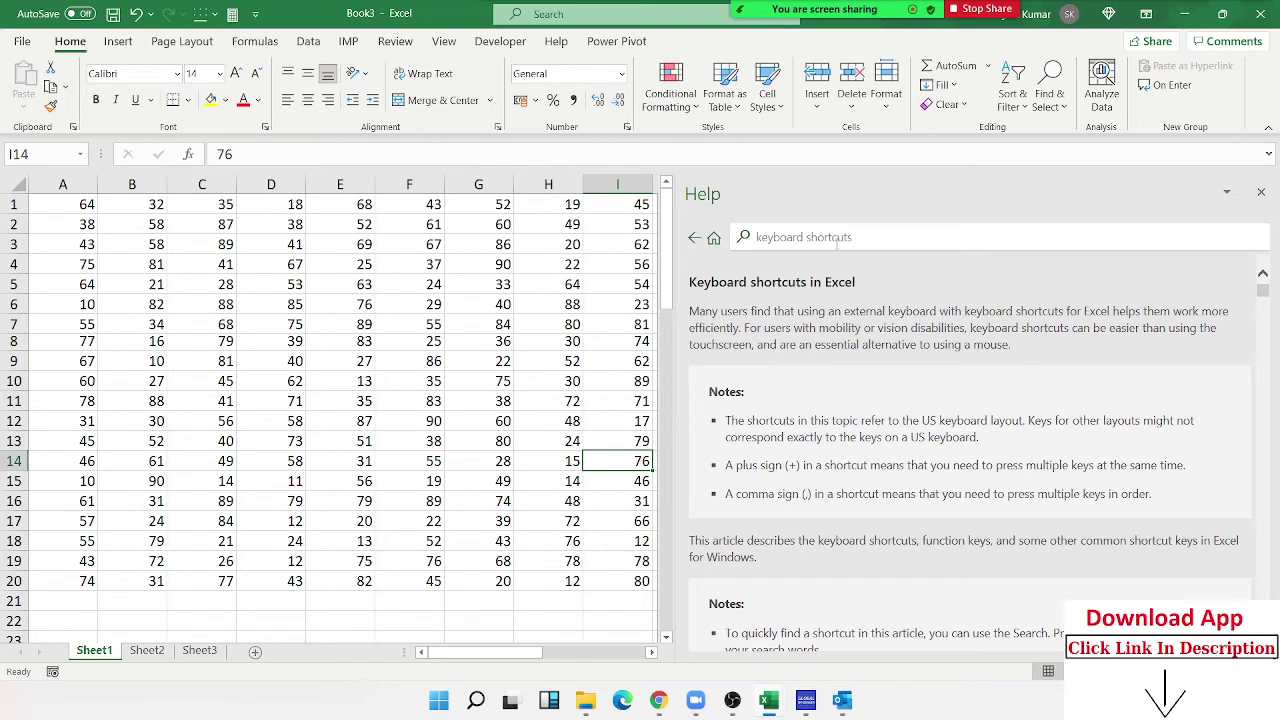
# Step: Search Help for 'limits' to list articles like Excel specifications and limits
pyautogui.click(836, 241)
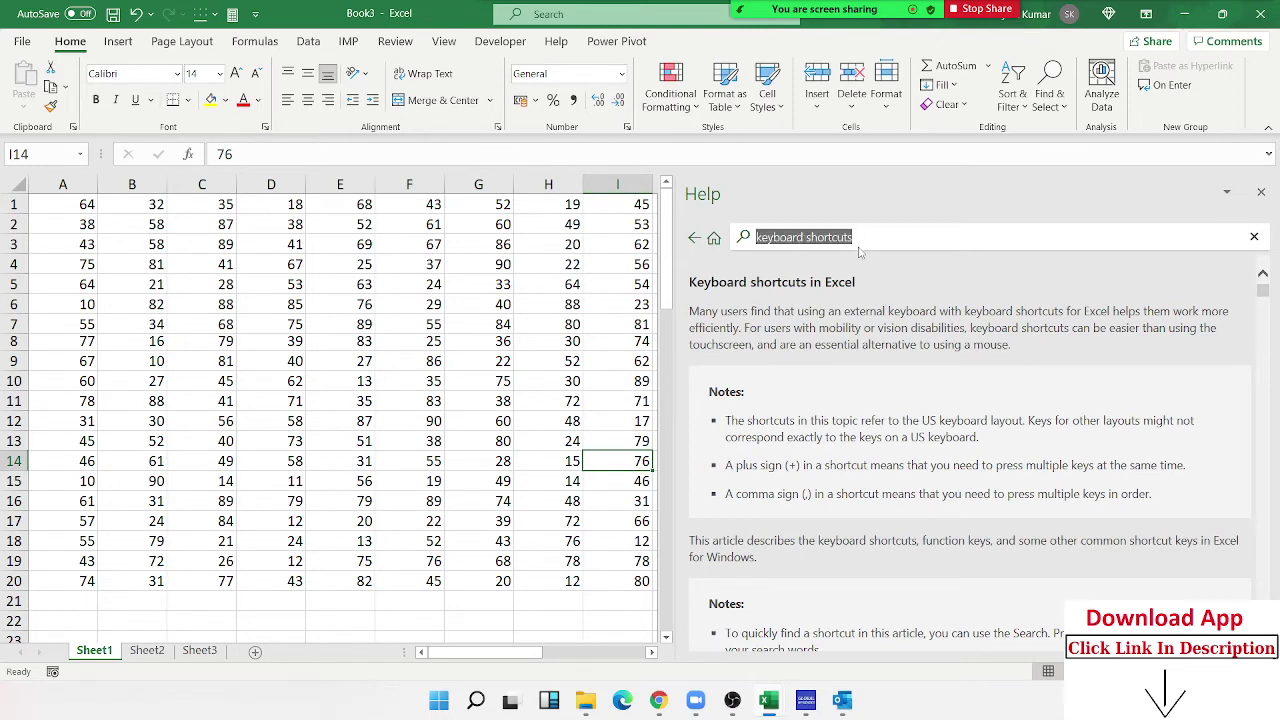
pyautogui.write('limi')
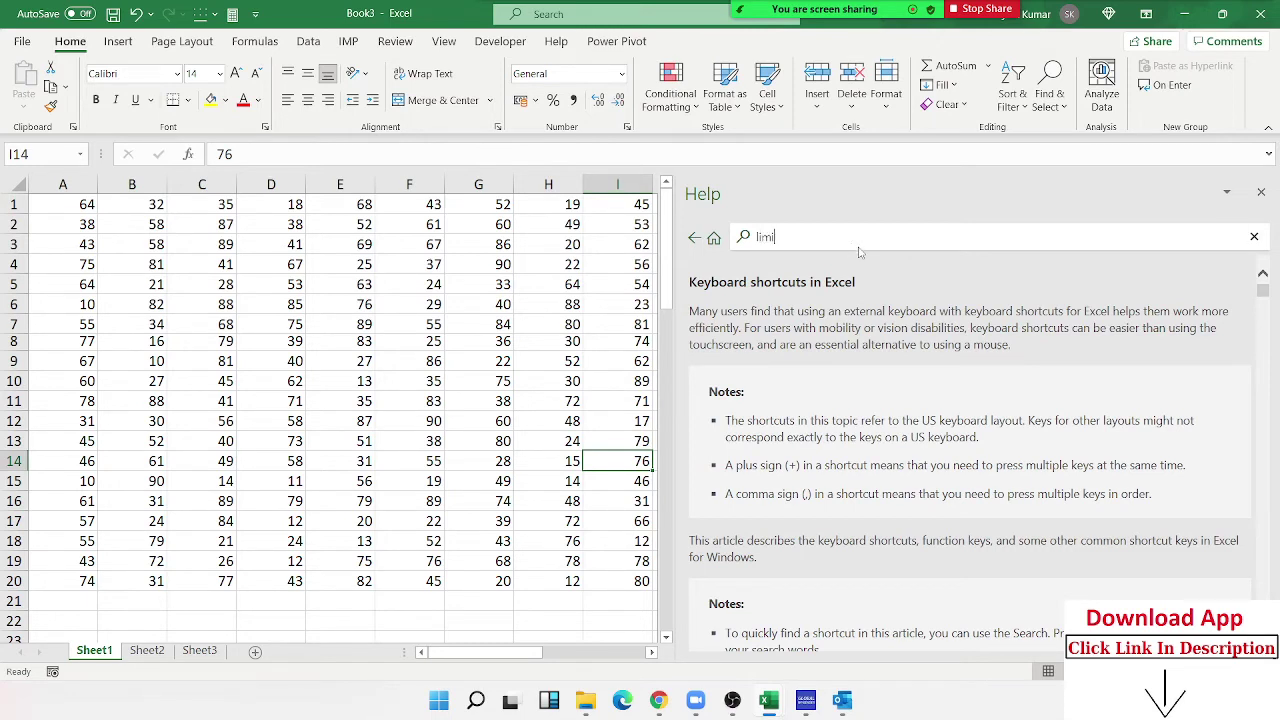
pyautogui.write('ts')
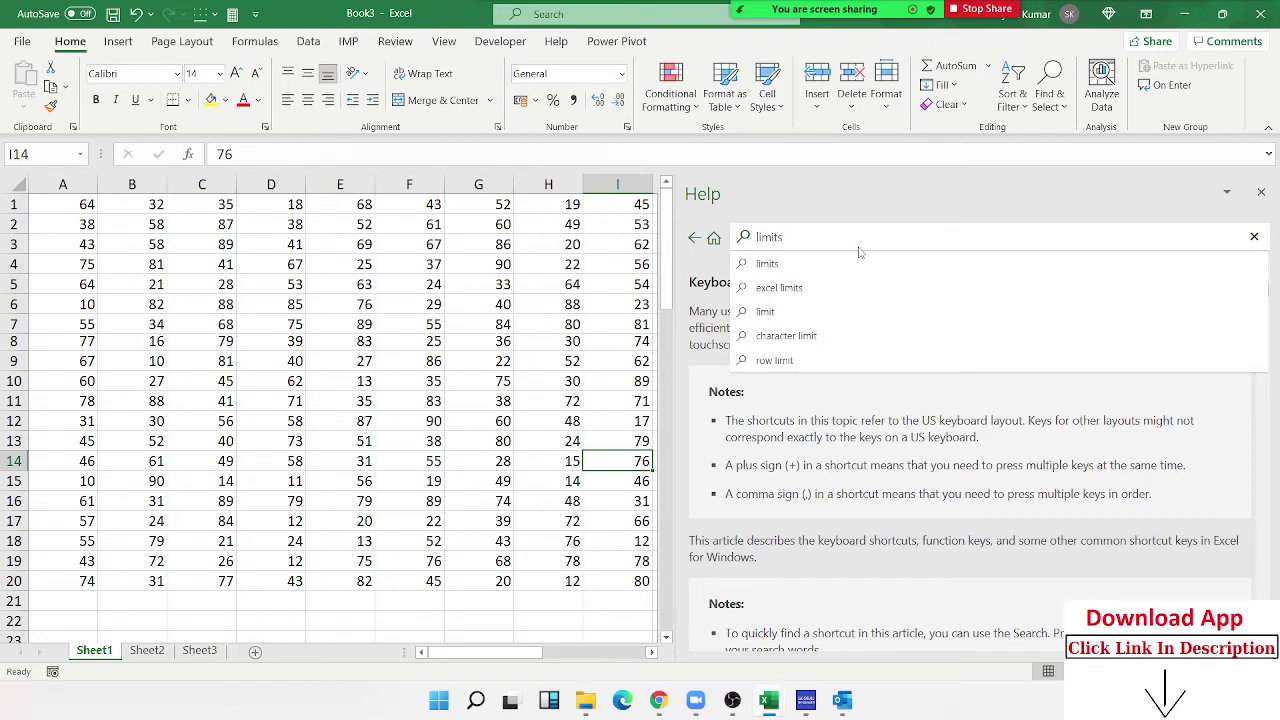
pyautogui.press('Return')
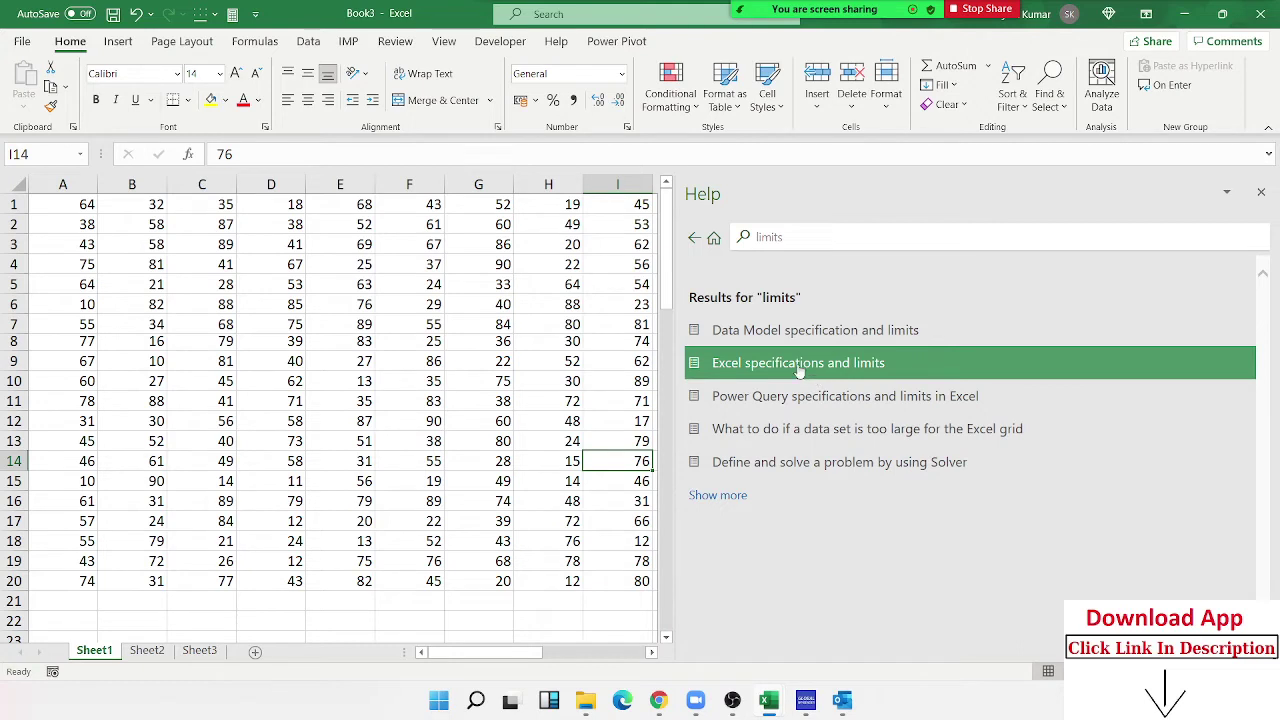
pyautogui.click(799, 366)
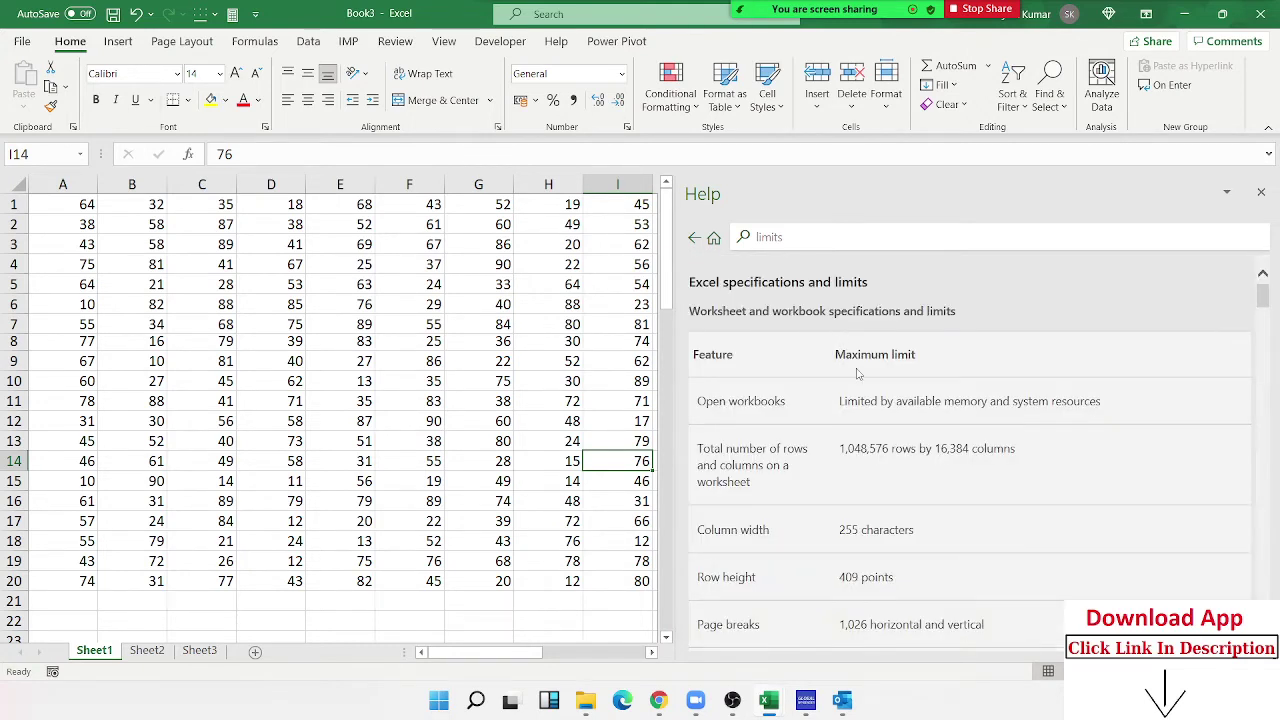
pyautogui.scroll(-1, 878, 415)
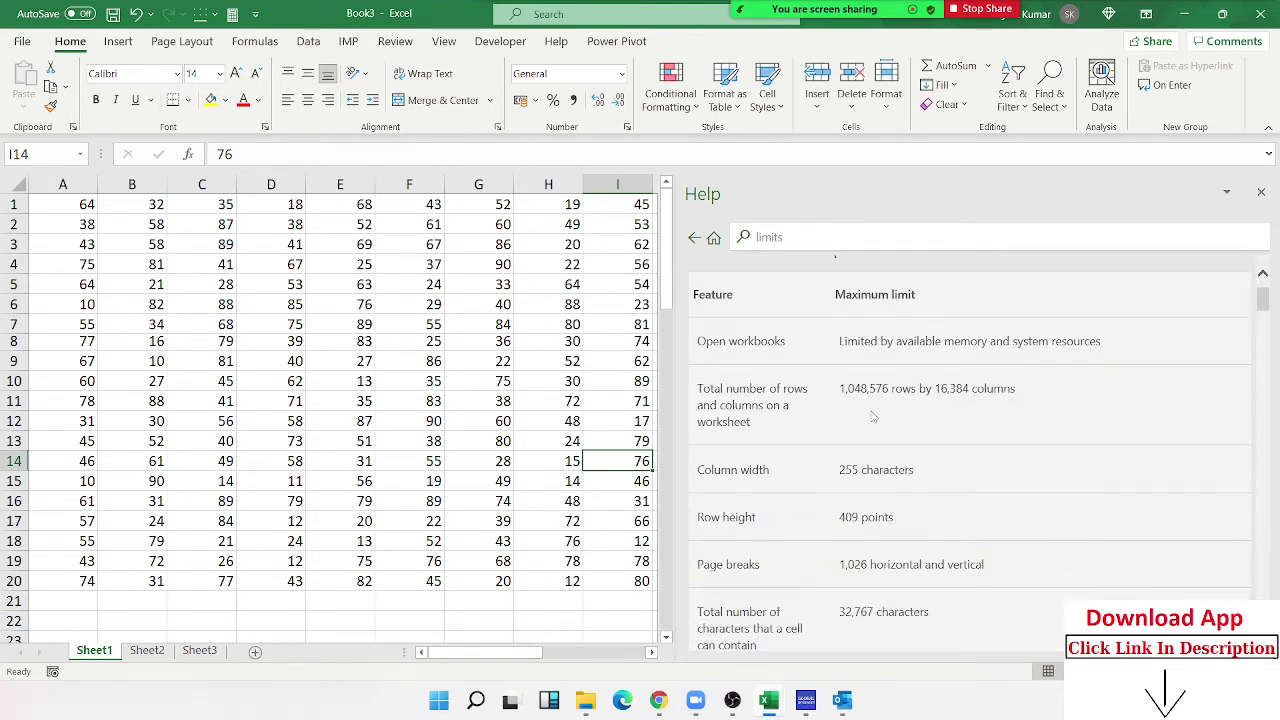
pyautogui.moveTo(867, 393); pyautogui.dragTo(848, 393)
pyautogui.scroll(-2, 857, 393)
pyautogui.scroll(-2, 857, 393)
pyautogui.scroll(5, 857, 393)
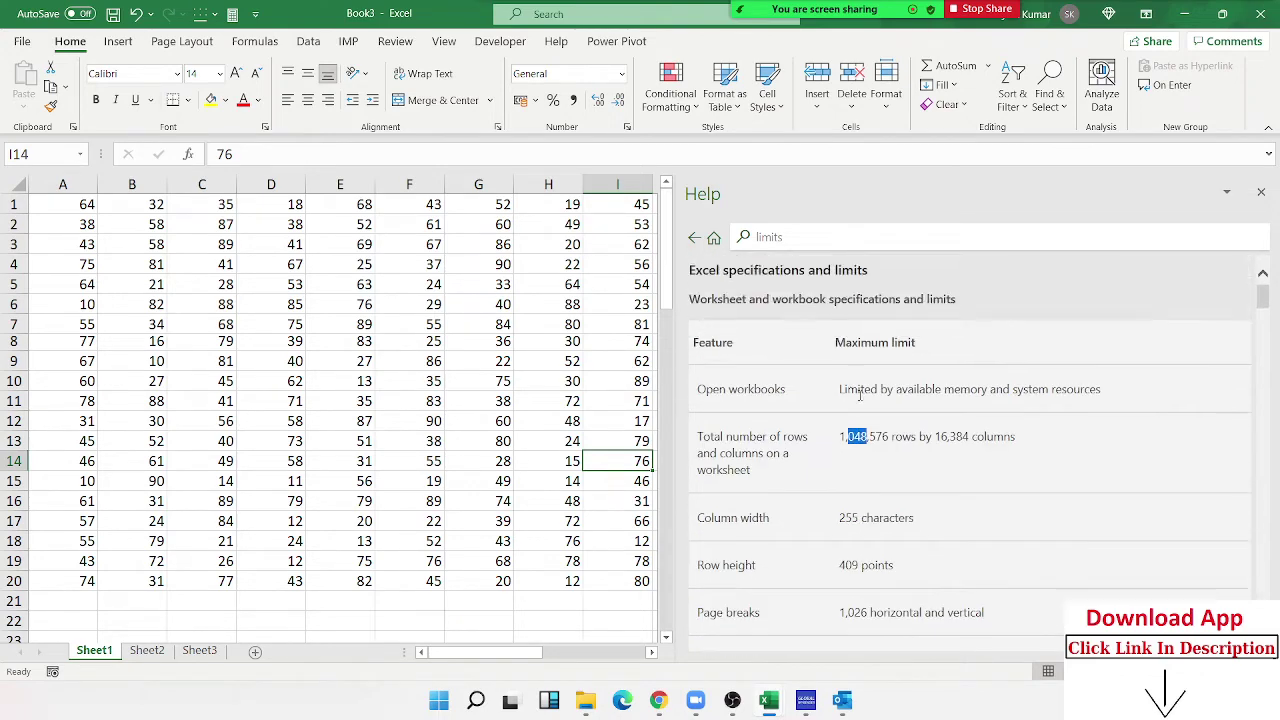
pyautogui.doubleClick(750, 400)
pyautogui.tripleClick(750, 400)
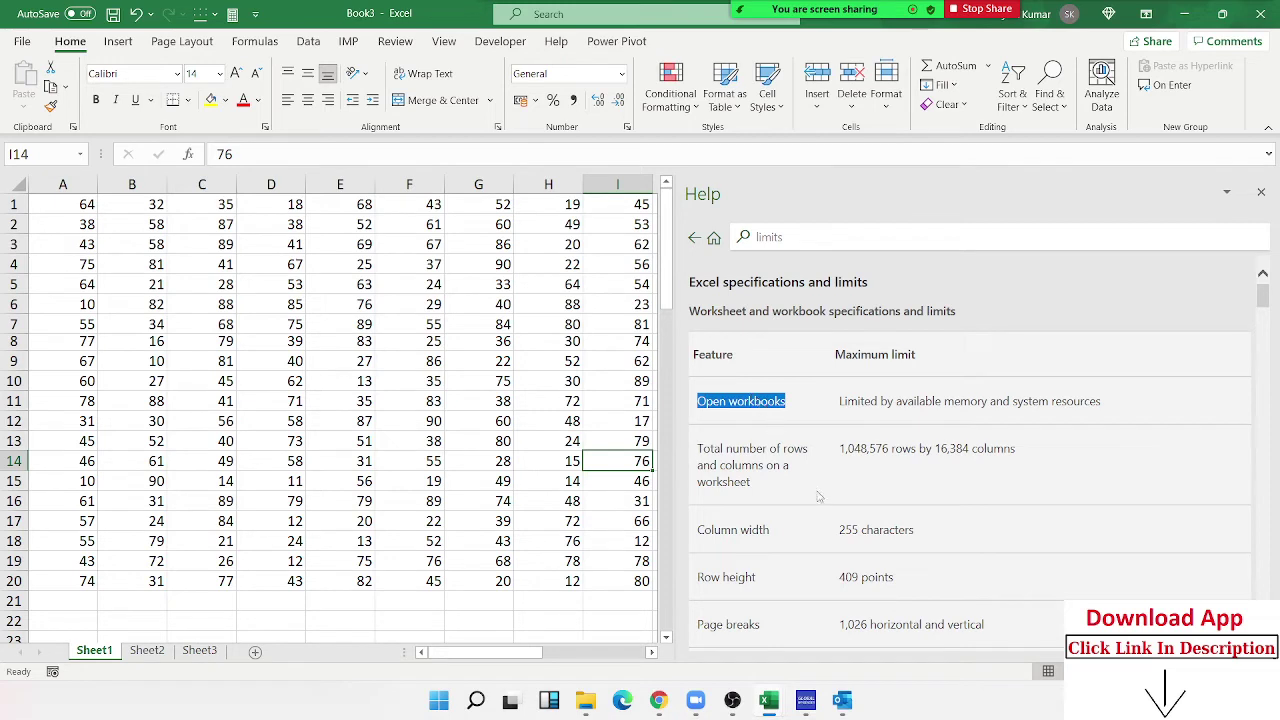
pyautogui.doubleClick(795, 449)
pyautogui.tripleClick(797, 452)
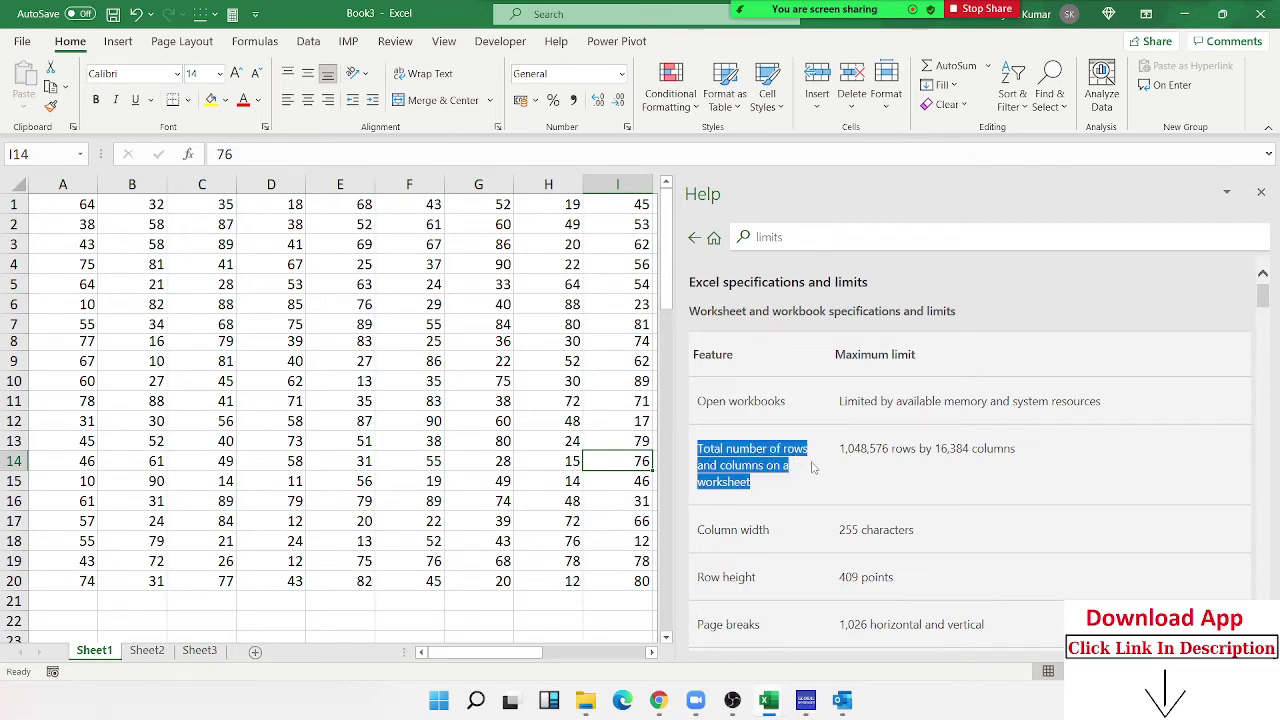
pyautogui.scroll(-2, 815, 469)
pyautogui.doubleClick(762, 411)
pyautogui.tripleClick(762, 411)
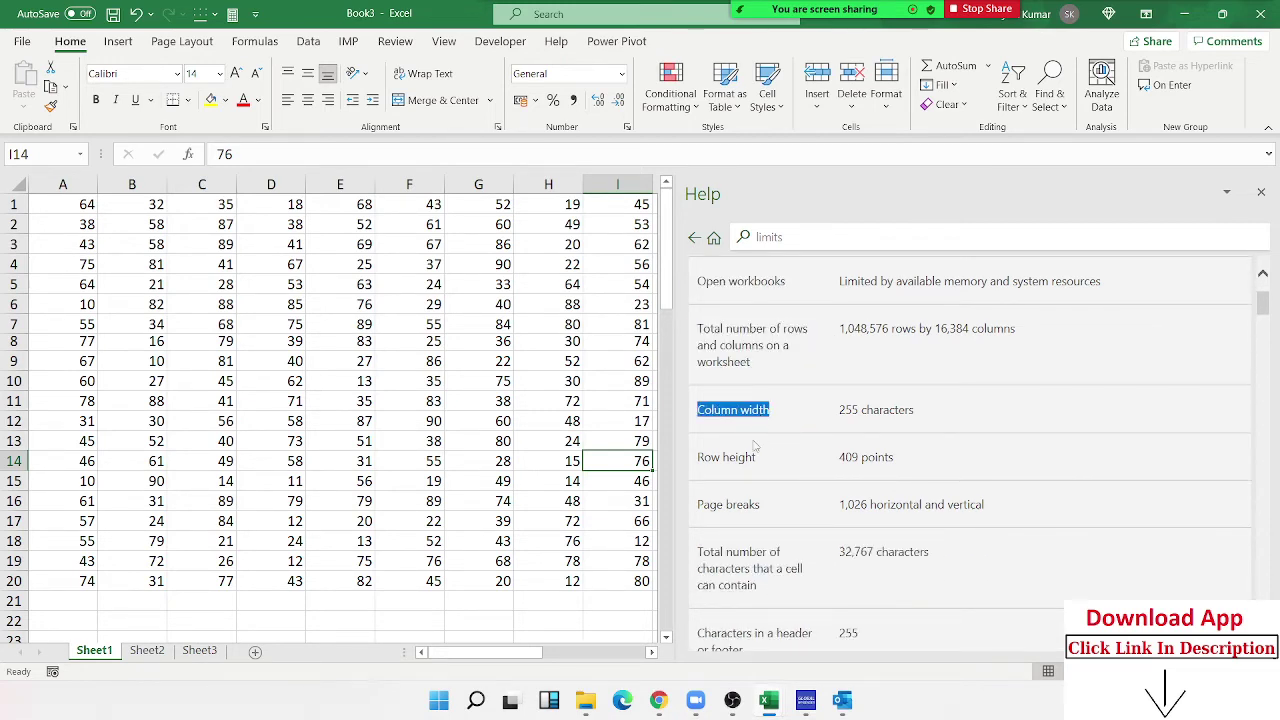
pyautogui.tripleClick(736, 456)
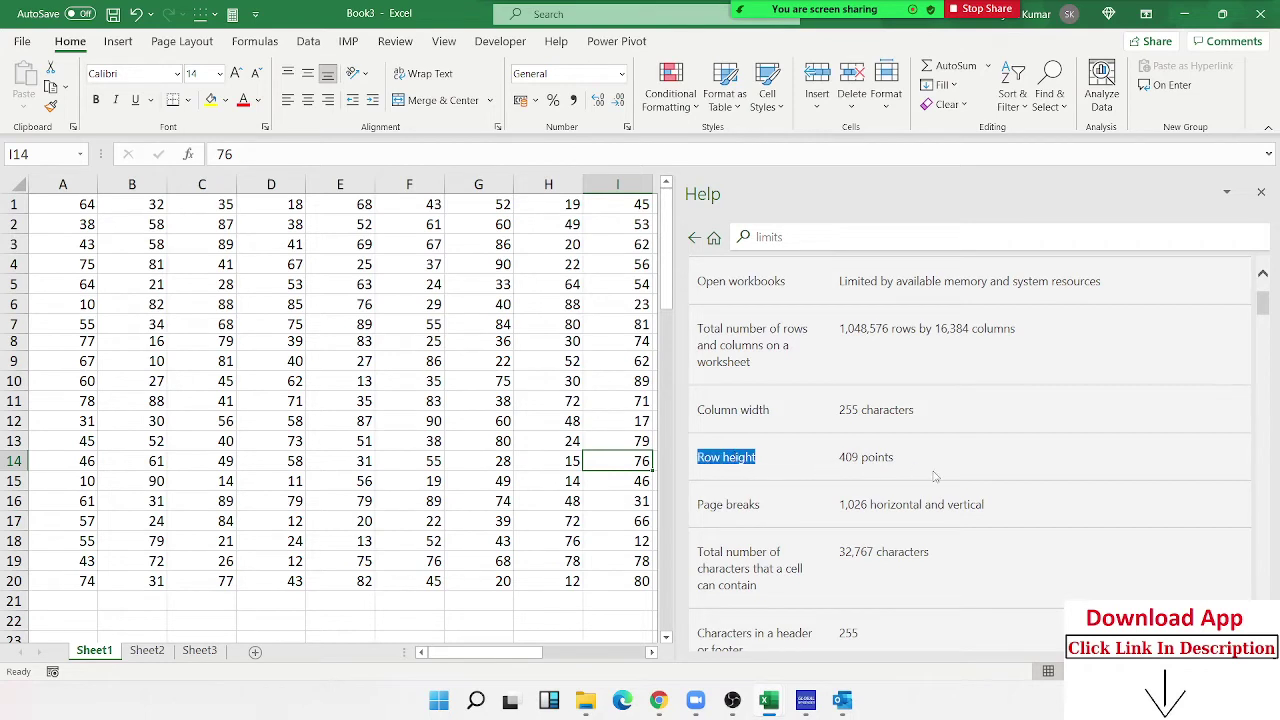
pyautogui.scroll(-3, 933, 471)
pyautogui.doubleClick(862, 370)
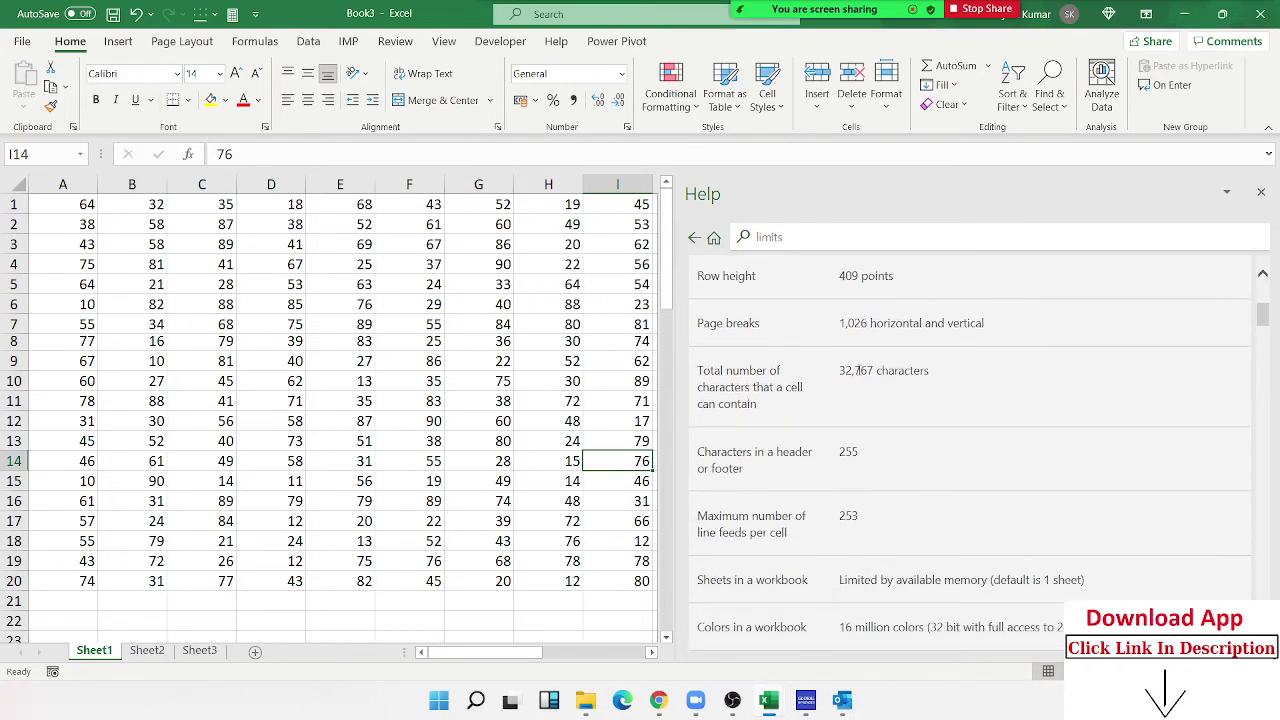
pyautogui.scroll(-2, 869, 422)
pyautogui.scroll(-3, 869, 422)
pyautogui.scroll(-3, 872, 350)
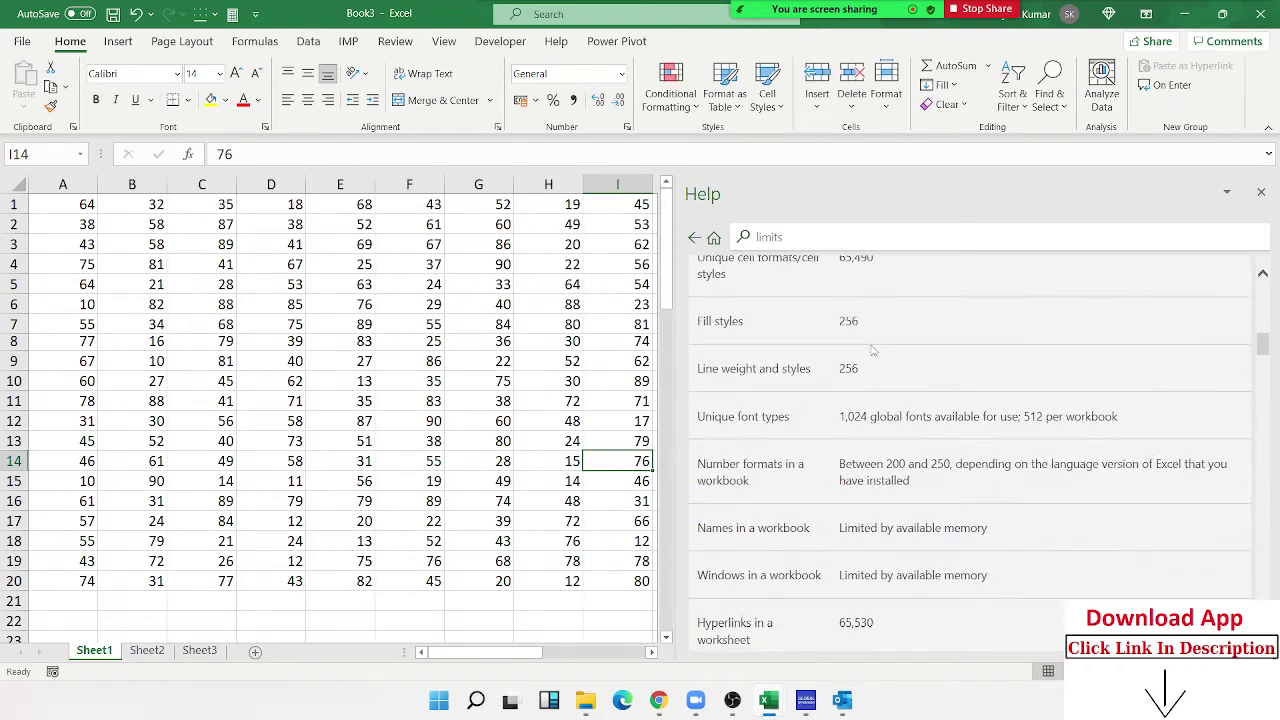
pyautogui.scroll(3, 872, 350)
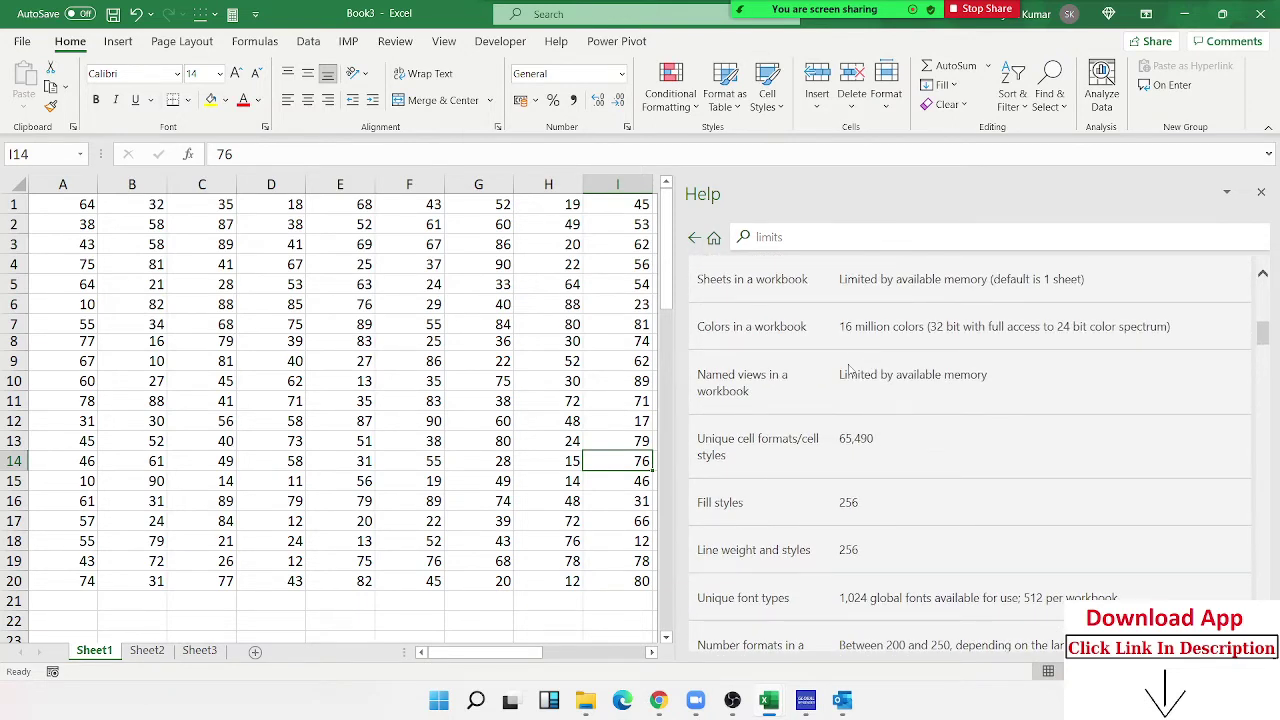
pyautogui.scroll(3, 736, 383)
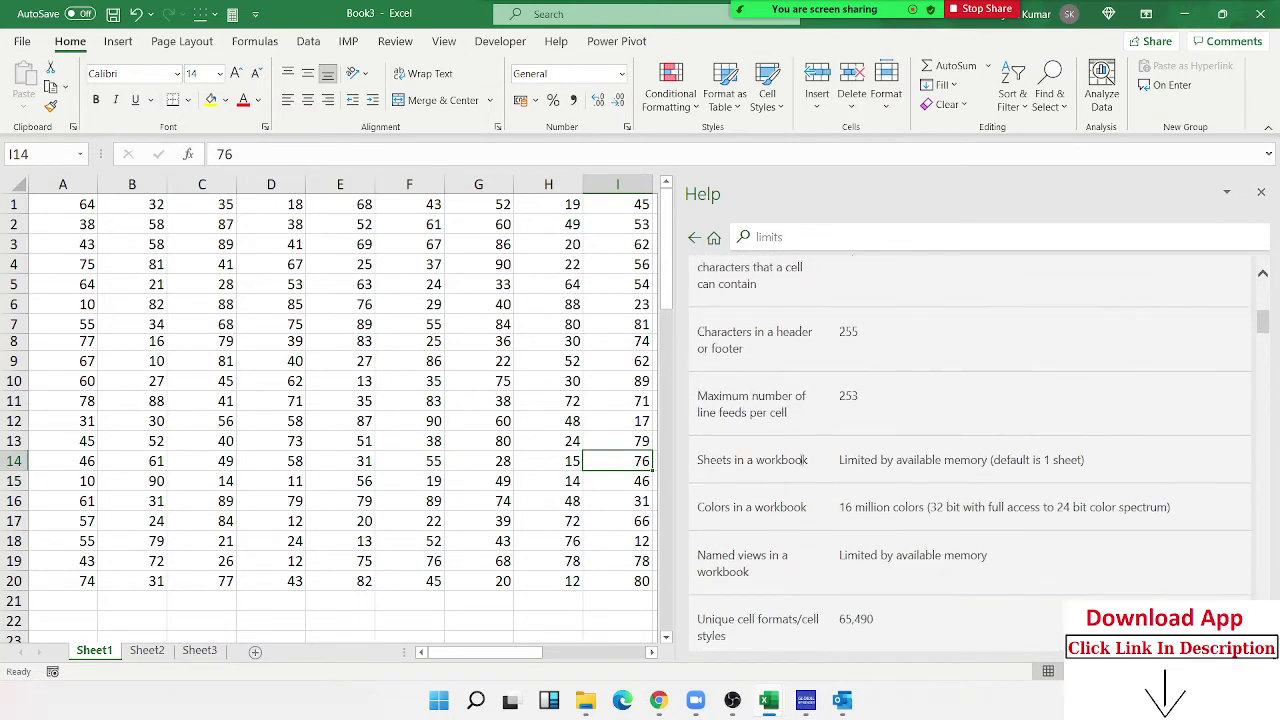
pyautogui.scroll(1, 801, 460)
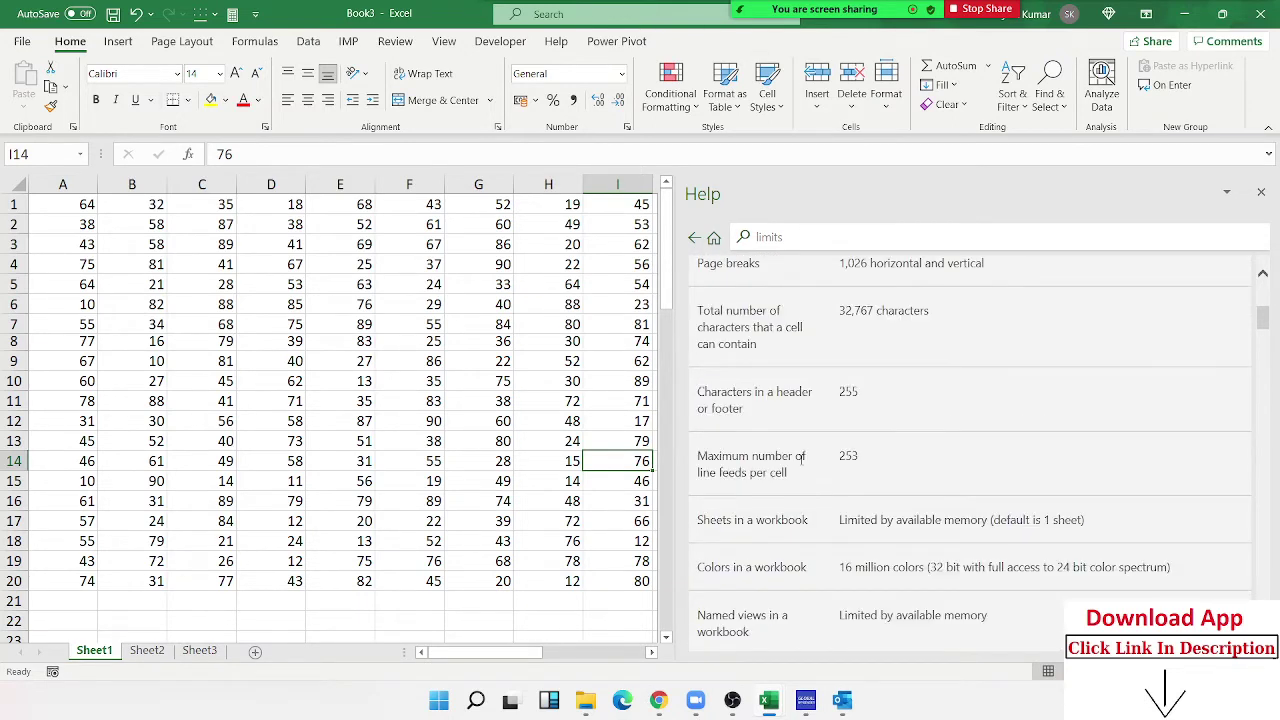
pyautogui.tripleClick(773, 525)
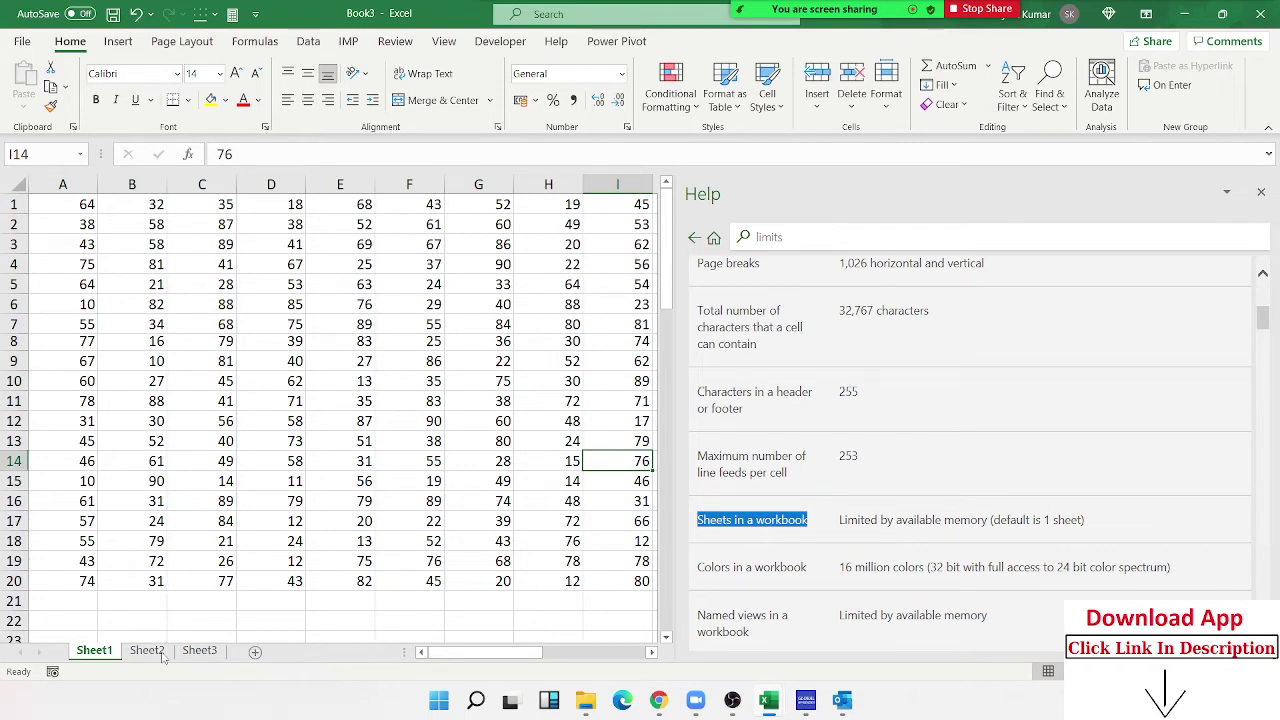
# Step: Enter 20 in cell B26 and reselect it to check the value
pyautogui.scroll(-1, 160, 508)
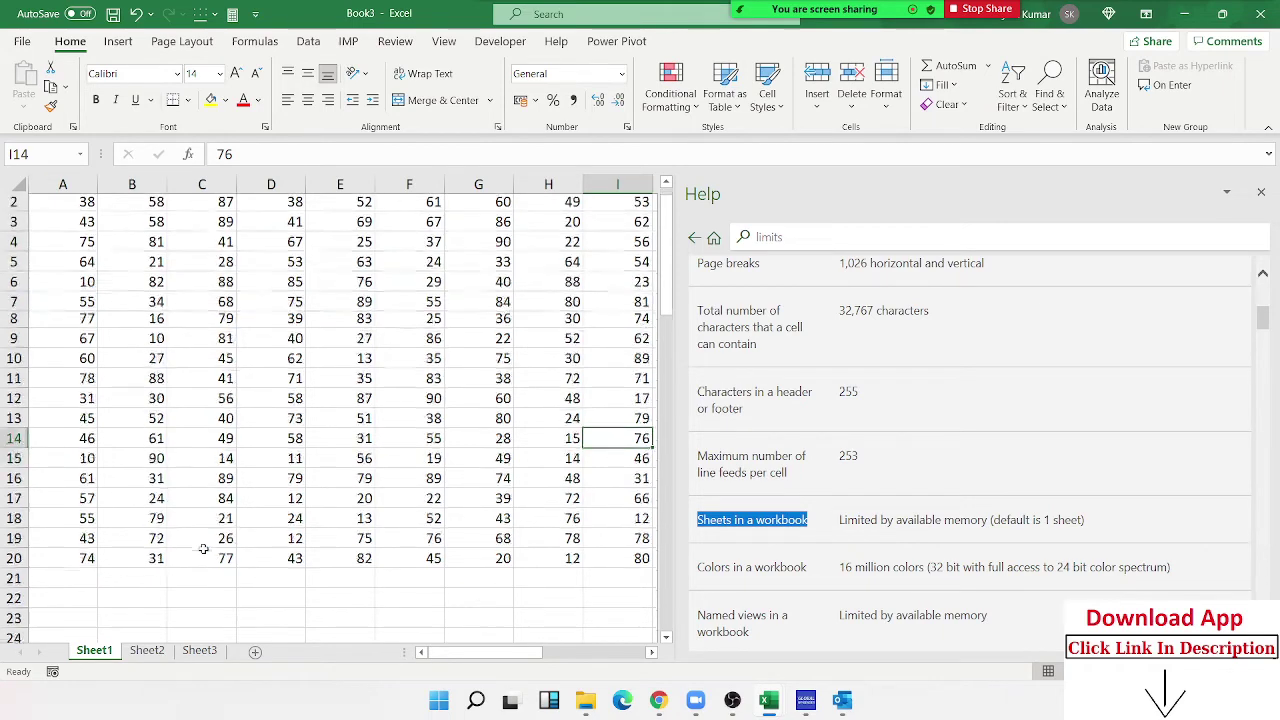
pyautogui.scroll(-3, 160, 508)
pyautogui.click(105, 462)
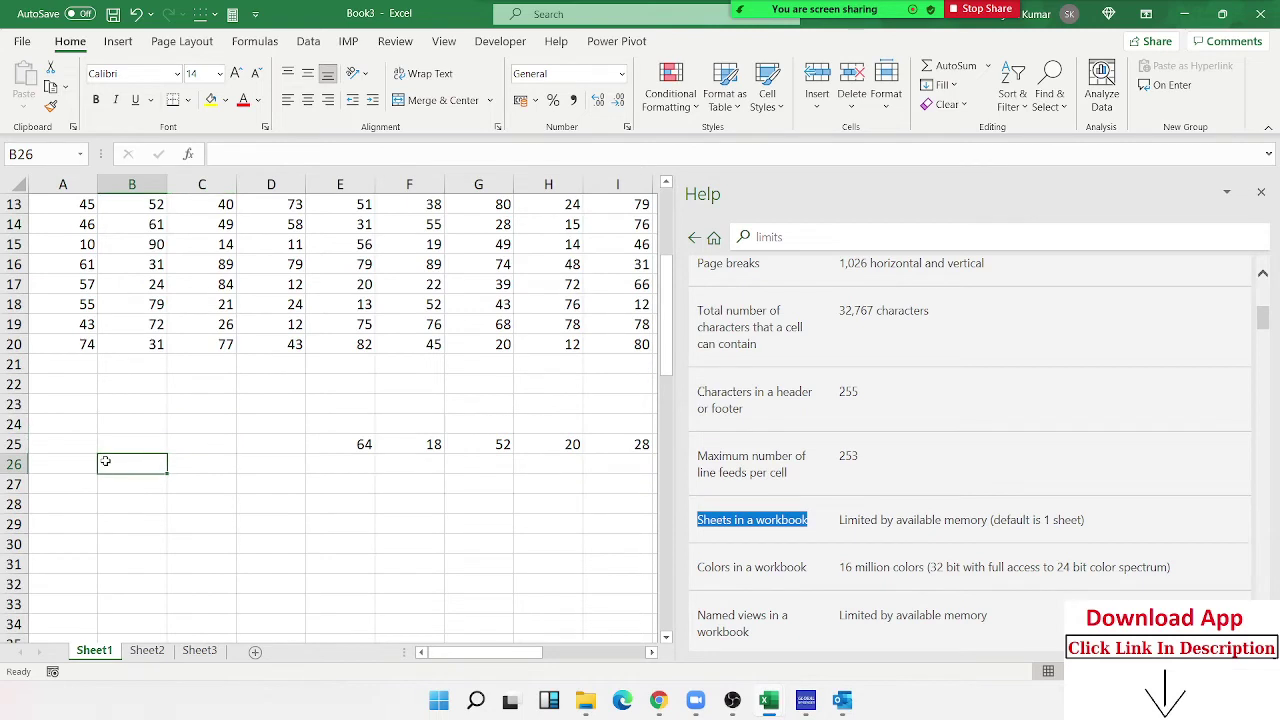
pyautogui.write('20')
pyautogui.press('Return')
pyautogui.click(113, 463)
# Step: Highlight the 32,767 characters cell limit in Help, then select cell C29
pyautogui.scroll(3, 212, 490)
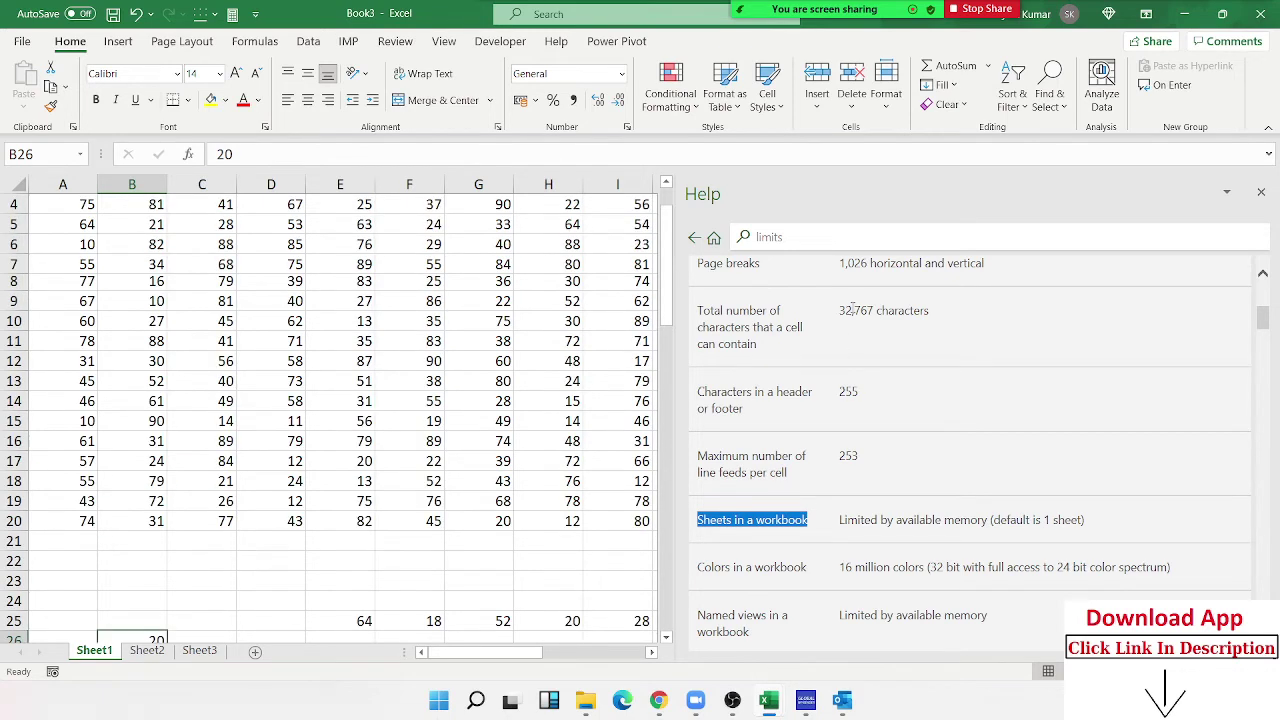
pyautogui.moveTo(840, 310); pyautogui.dragTo(929, 311)
pyautogui.scroll(-4, 114, 417)
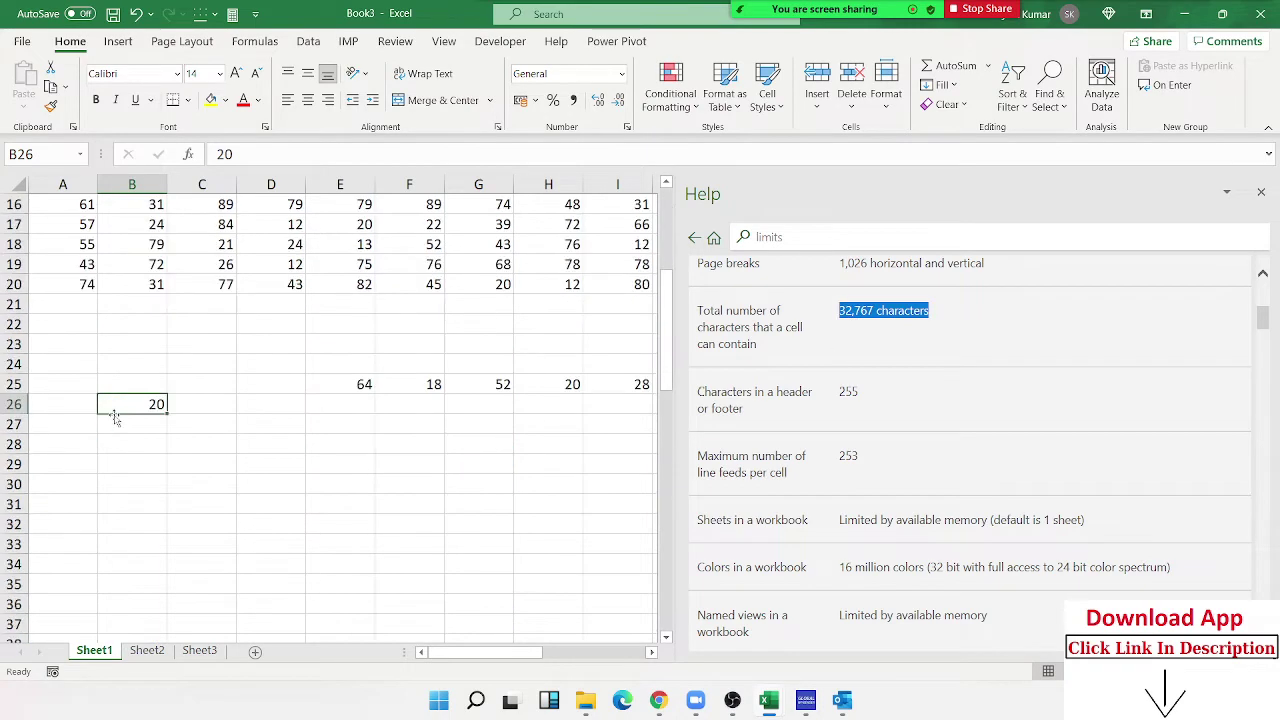
pyautogui.scroll(-1, 189, 403)
pyautogui.click(189, 408)
# Step: Start an =IF(A29 formula in C29, dismiss the formula warning, and cancel the entry
pyautogui.write('=')
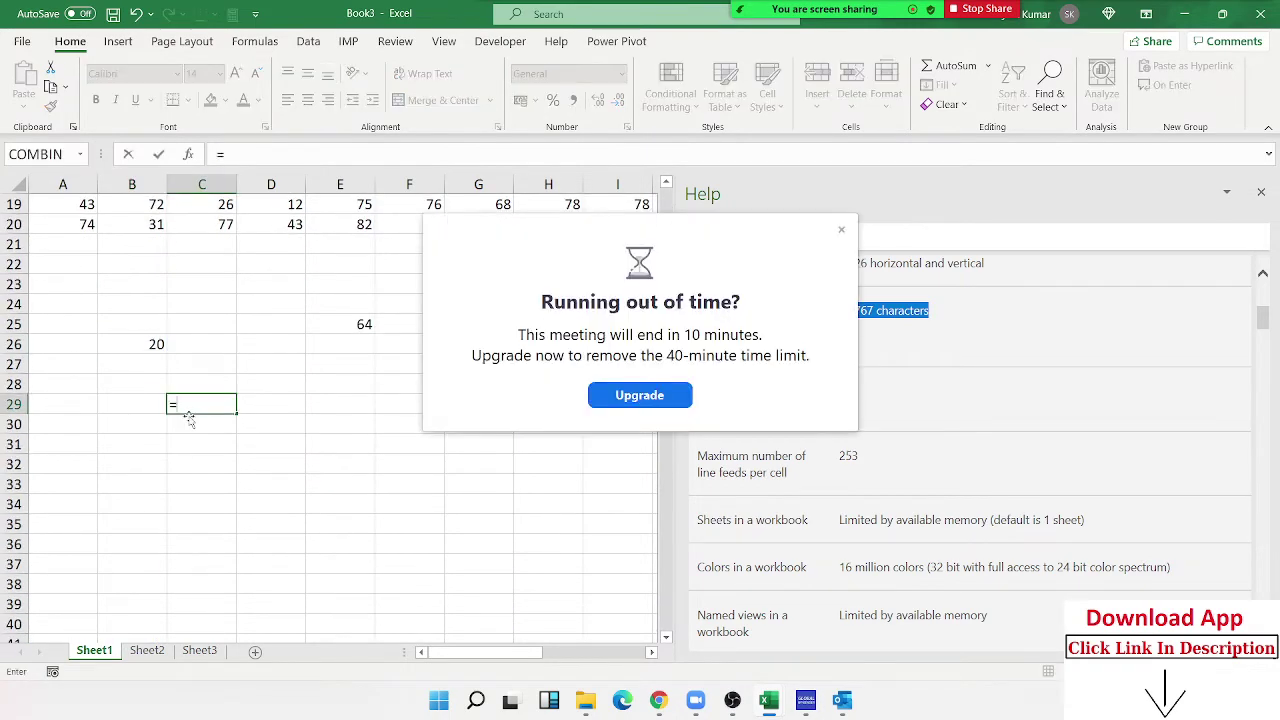
pyautogui.write('if')
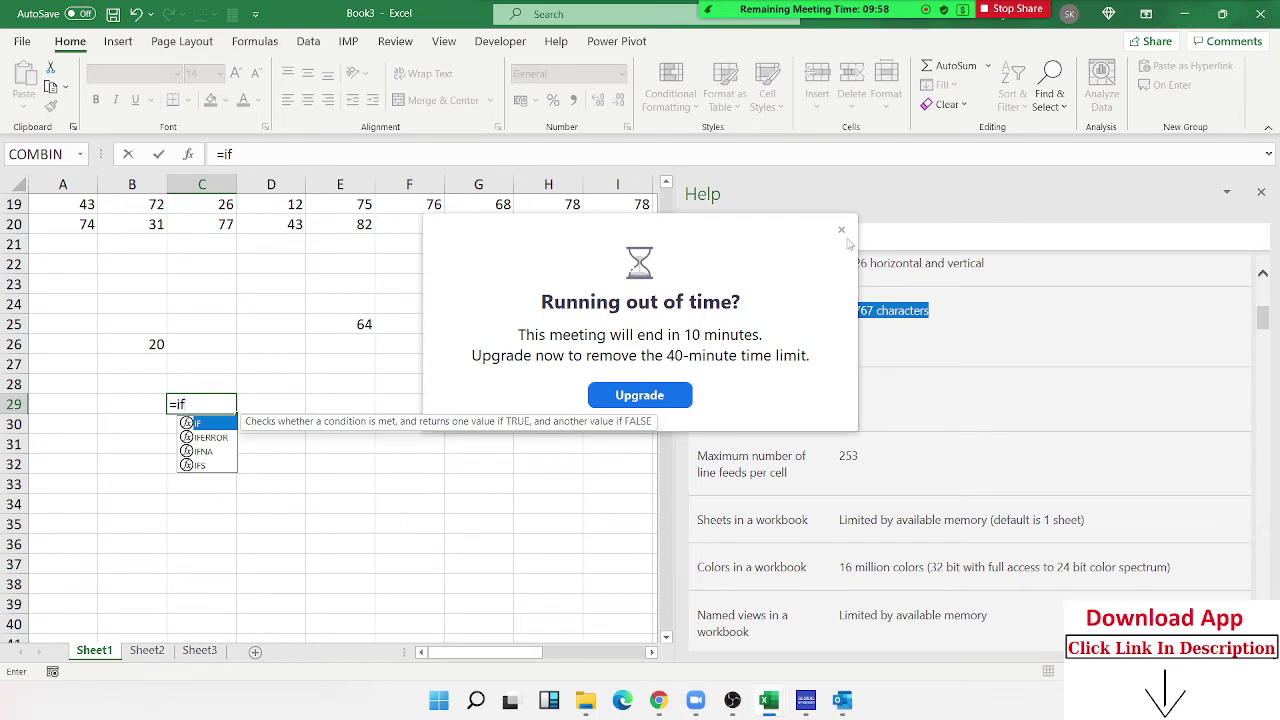
pyautogui.click(842, 231)
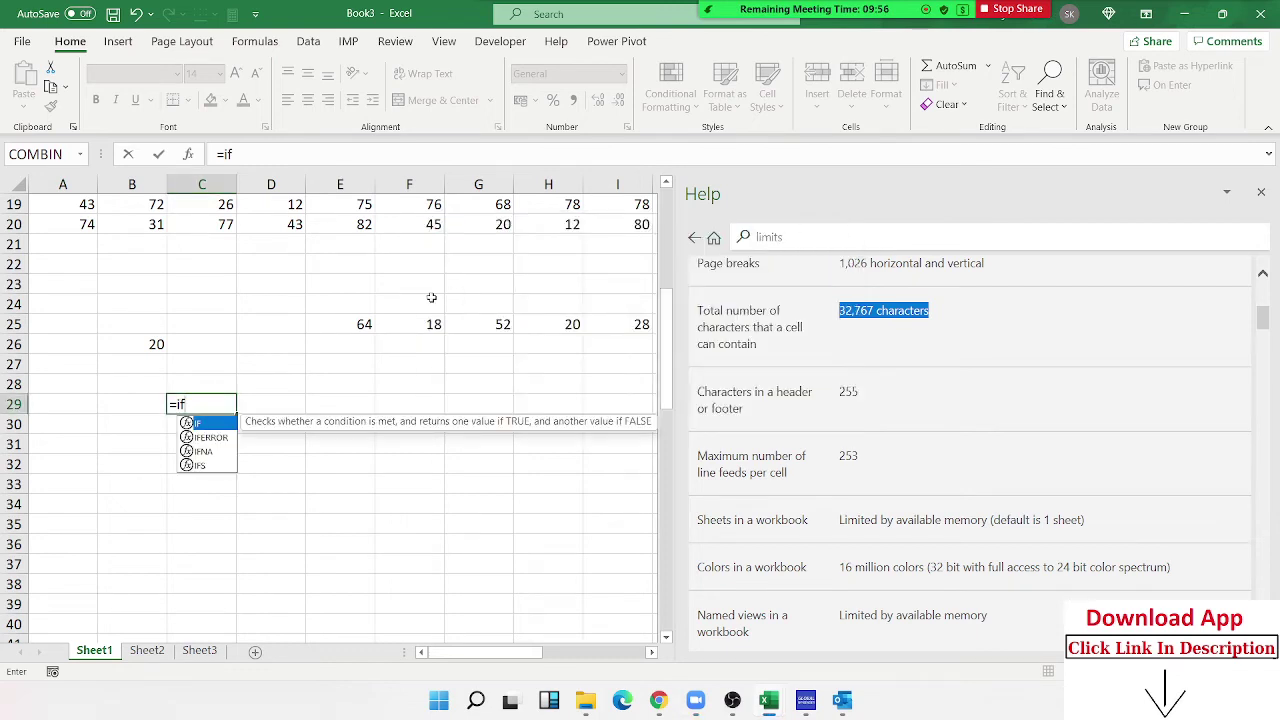
pyautogui.press('Tab')
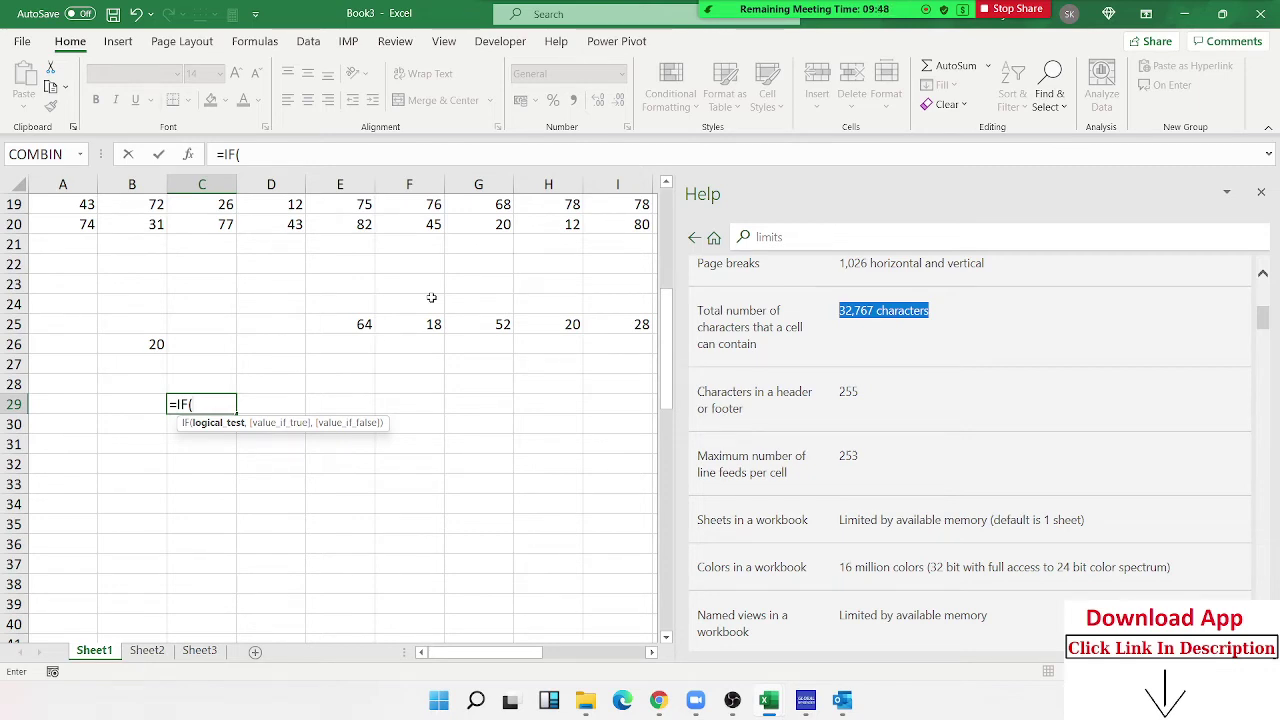
pyautogui.click(92, 400)
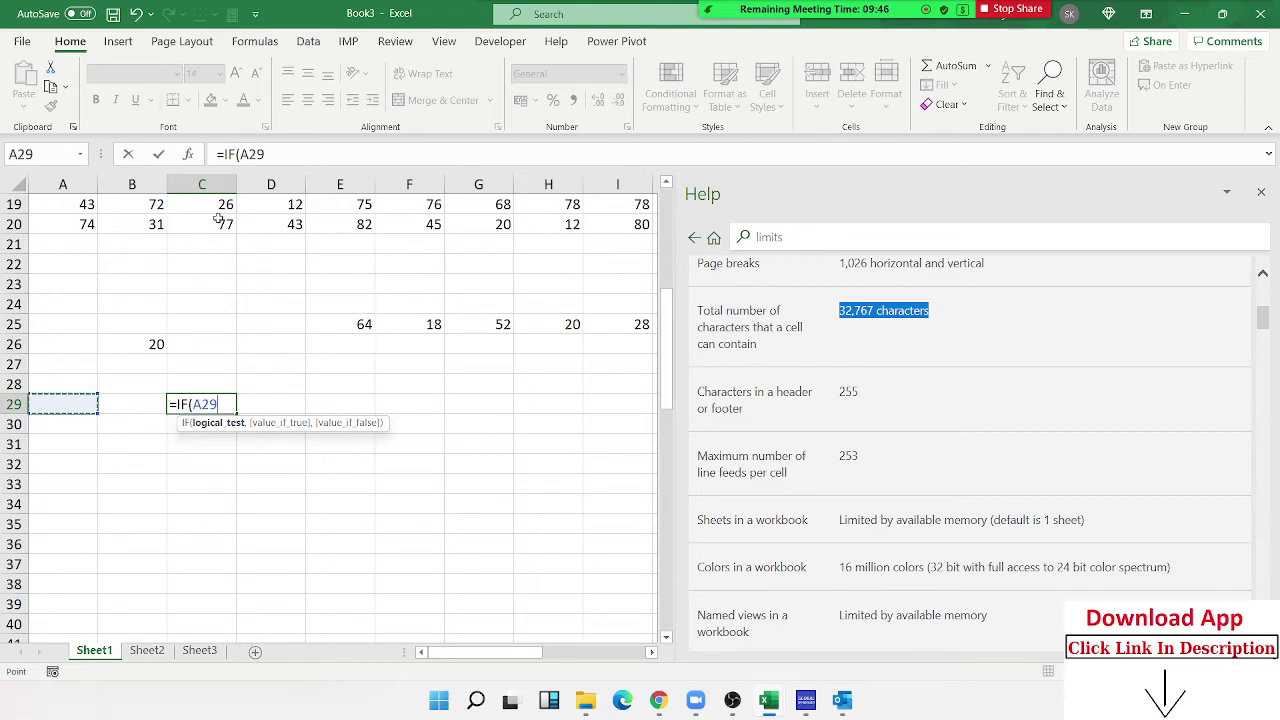
pyautogui.moveTo(223, 158); pyautogui.dragTo(284, 166)
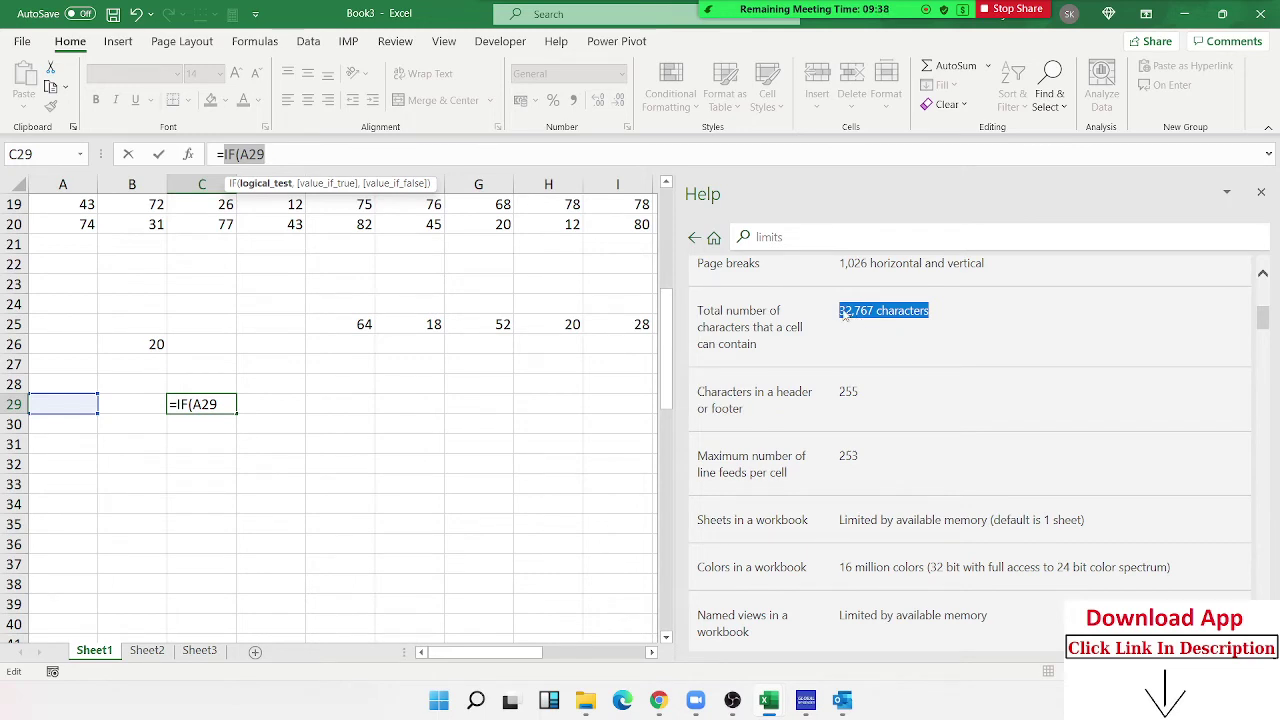
pyautogui.click(843, 312)
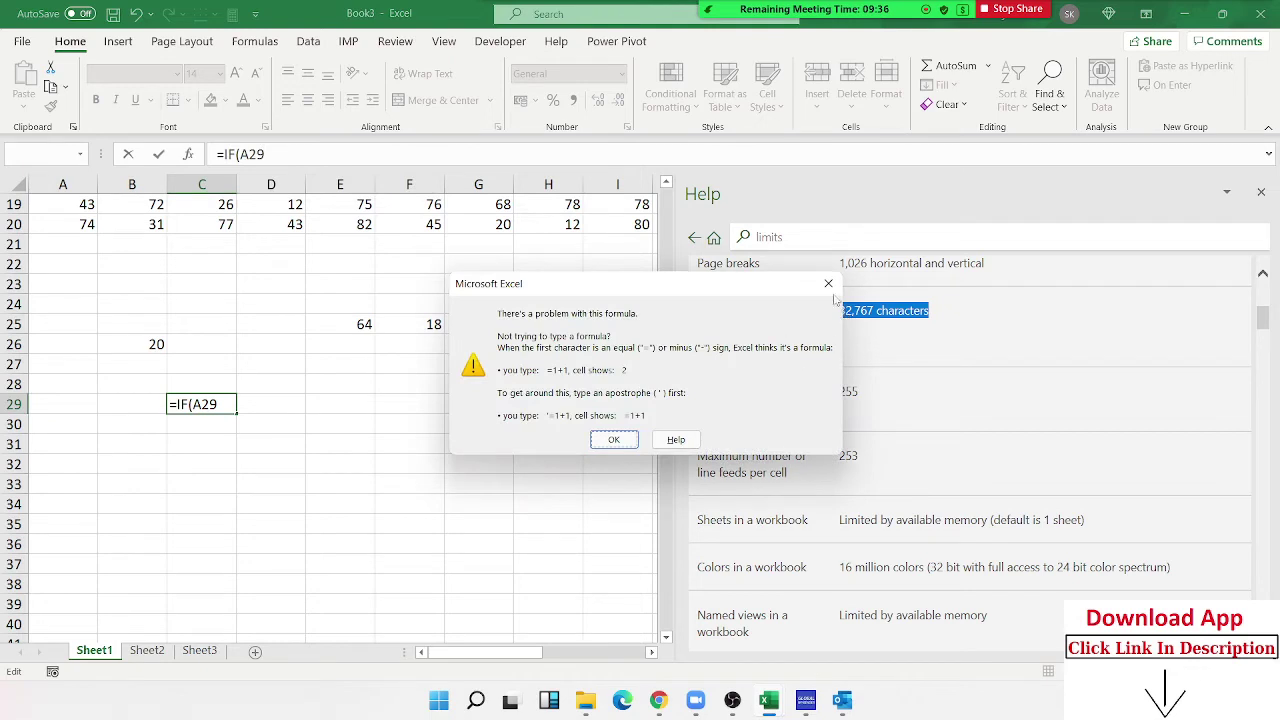
pyautogui.click(828, 283)
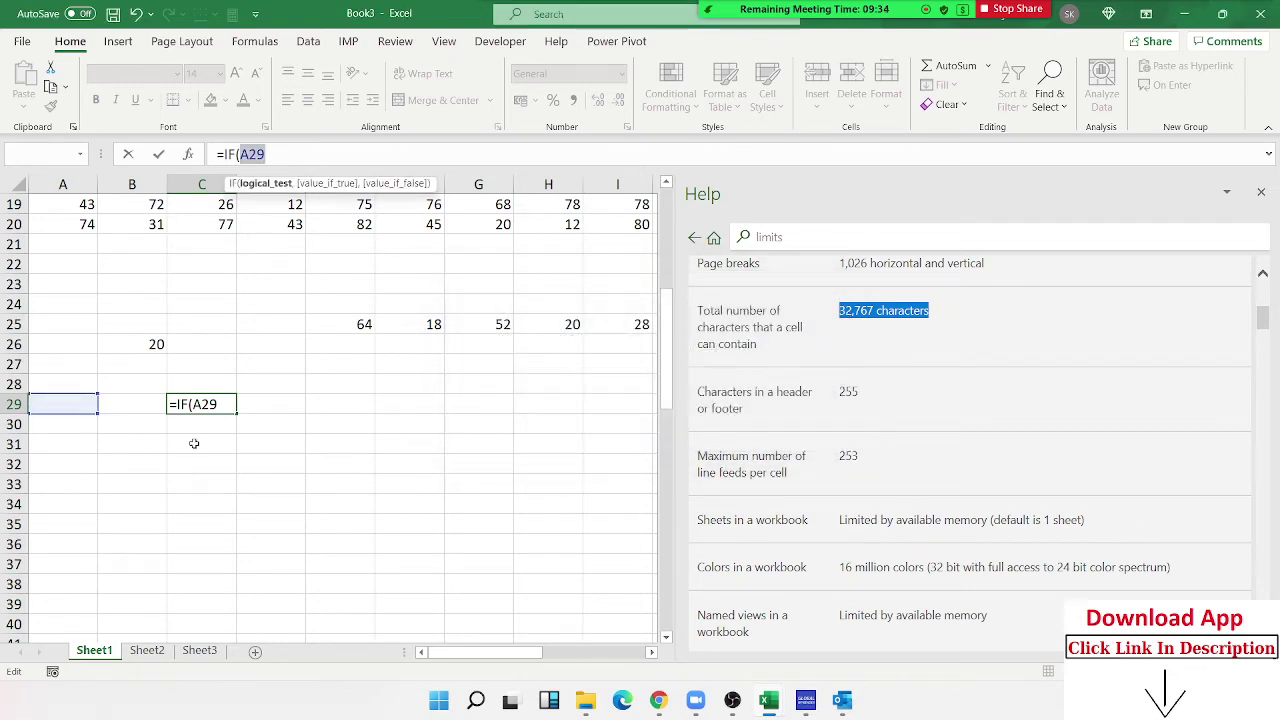
pyautogui.press('Escape')
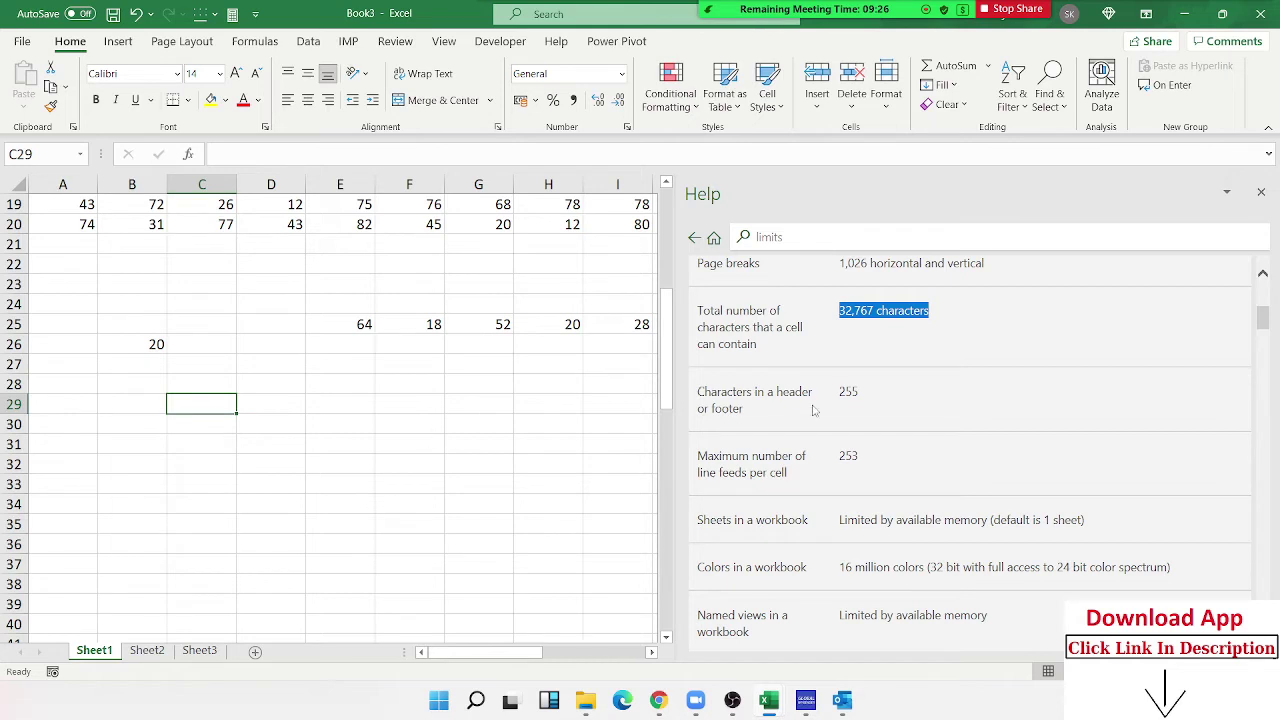
# Step: Highlight the 255 characters column width limit in Help, then close the Help pane
pyautogui.scroll(3, 816, 410)
pyautogui.tripleClick(851, 350)
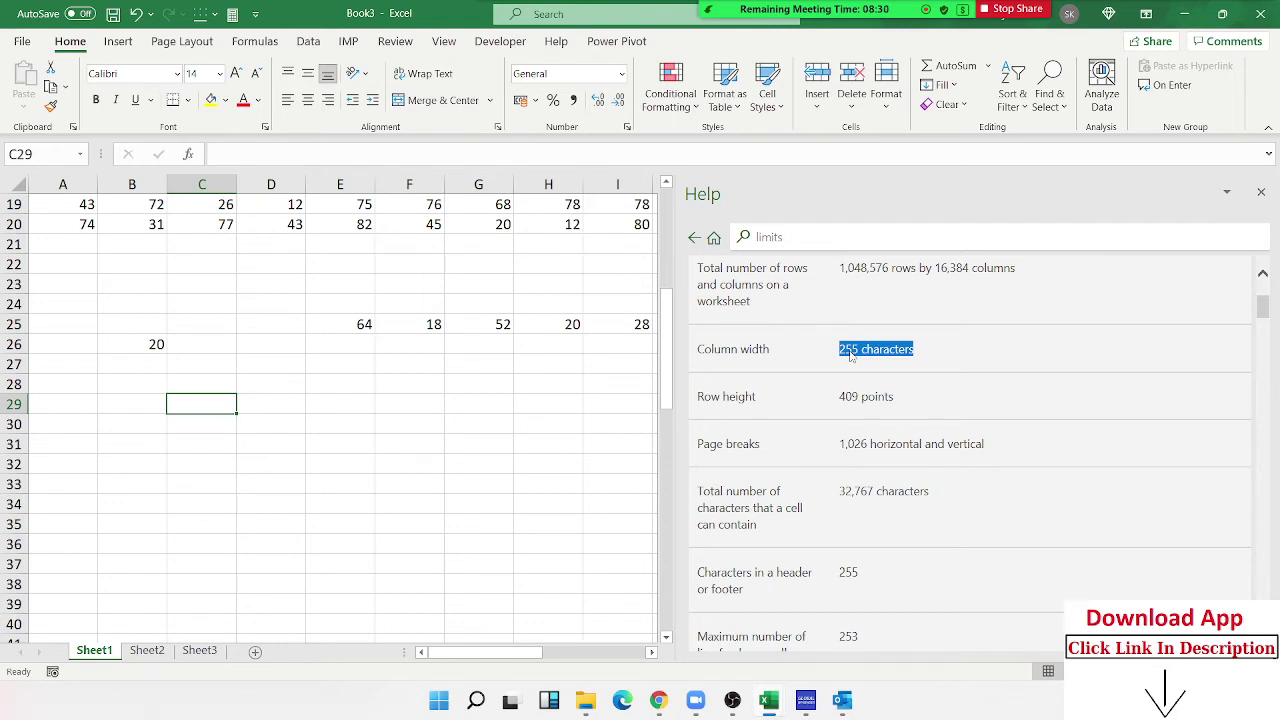
pyautogui.scroll(3, 850, 352)
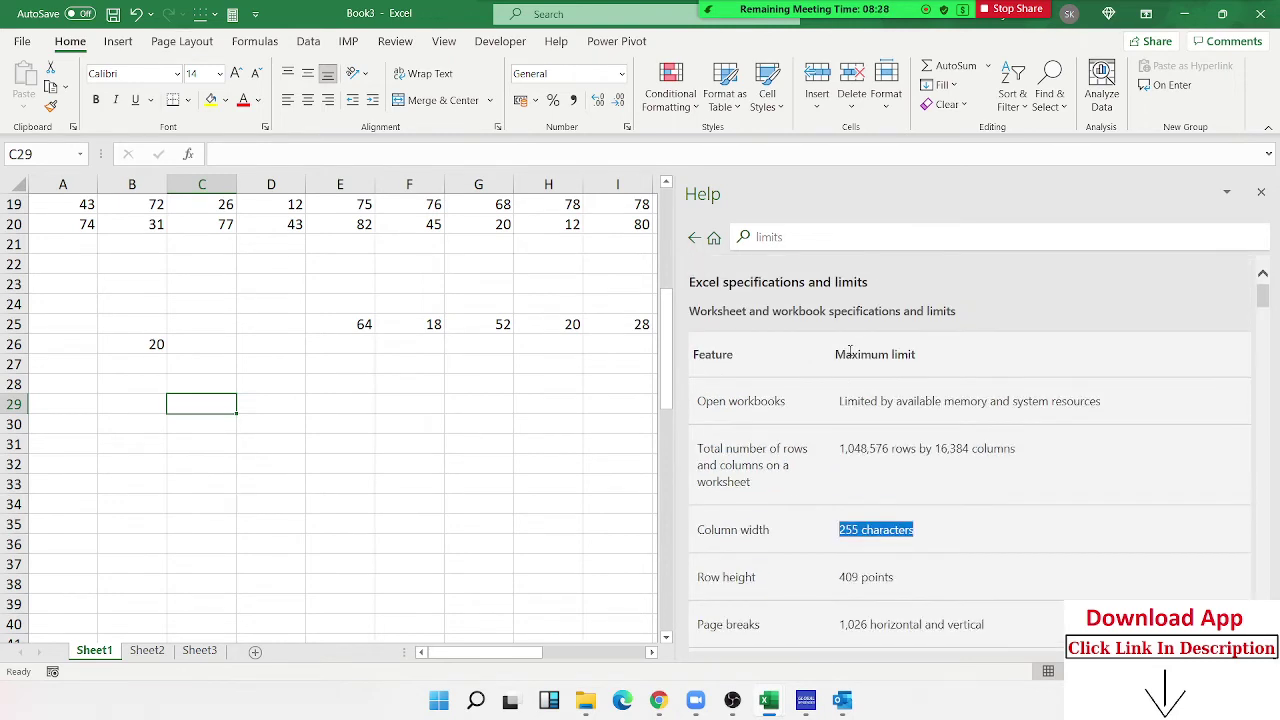
pyautogui.scroll(-3, 850, 352)
pyautogui.scroll(-3, 850, 354)
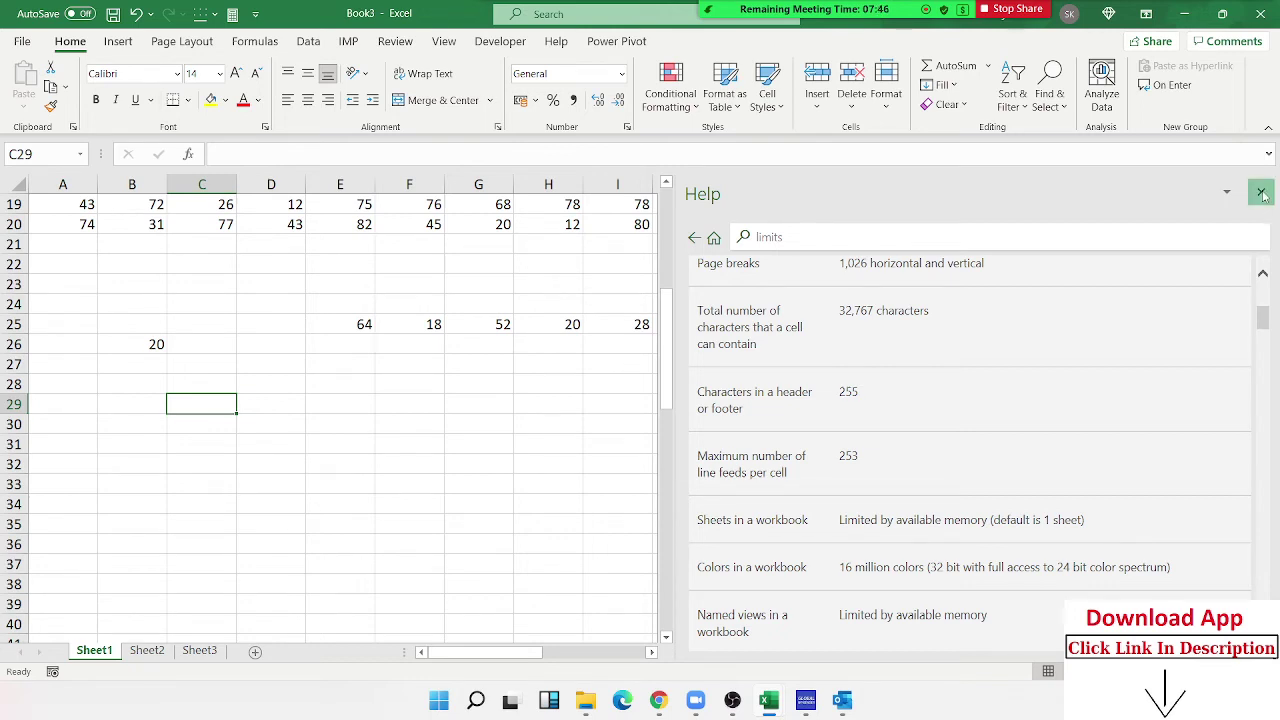
pyautogui.click(1262, 192)
pyautogui.click(756, 343)
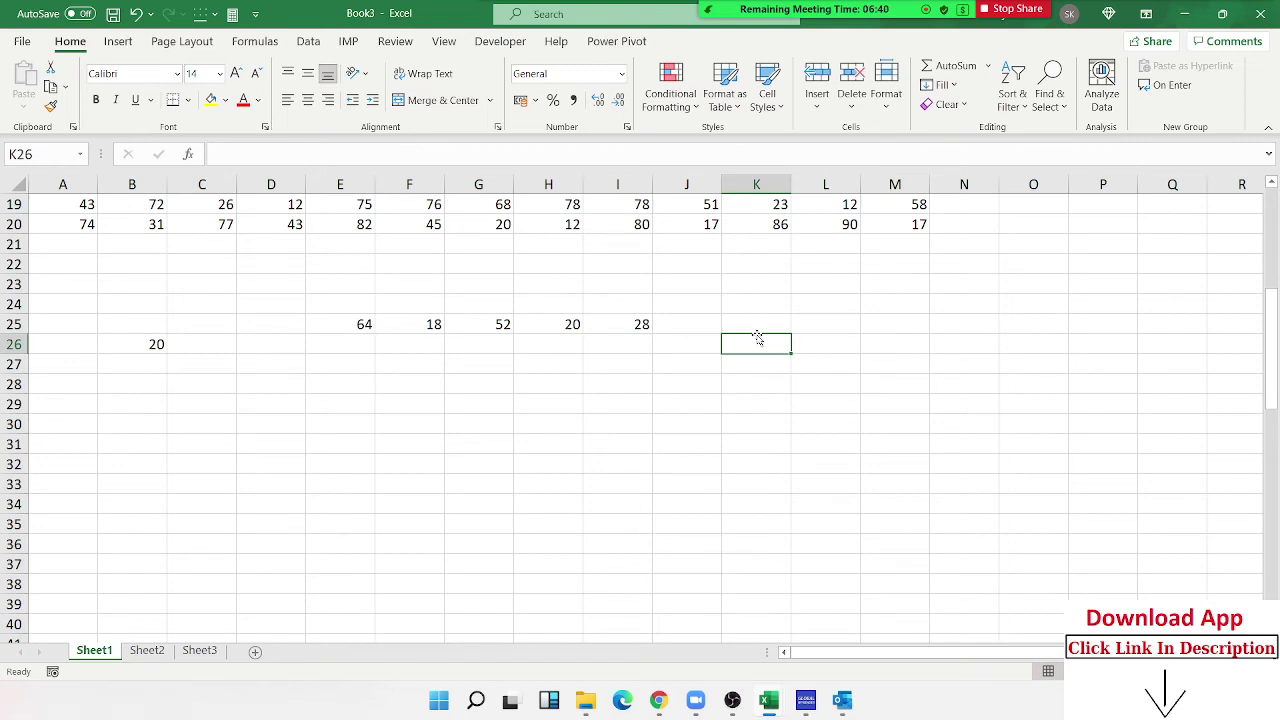
# Step: Create the Agile Gantt chart1 workbook from the Agile Gantt chart template via File > New
pyautogui.click(20, 41)
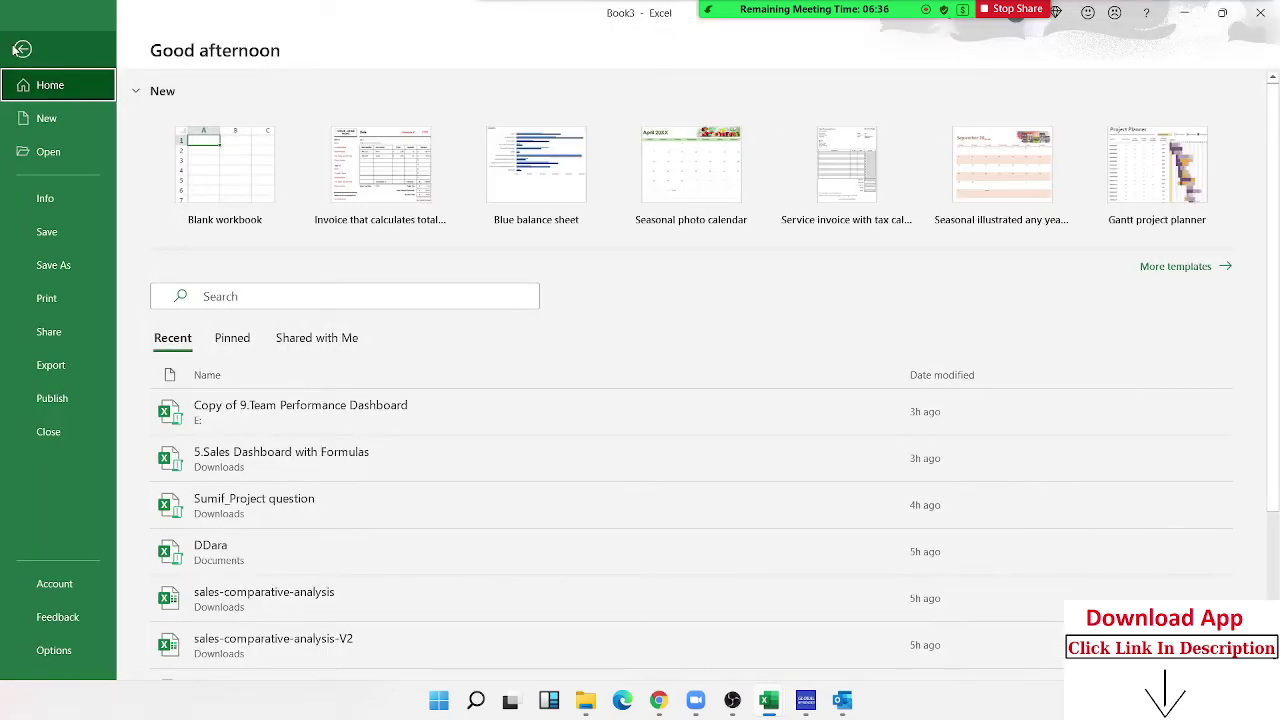
pyautogui.click(43, 117)
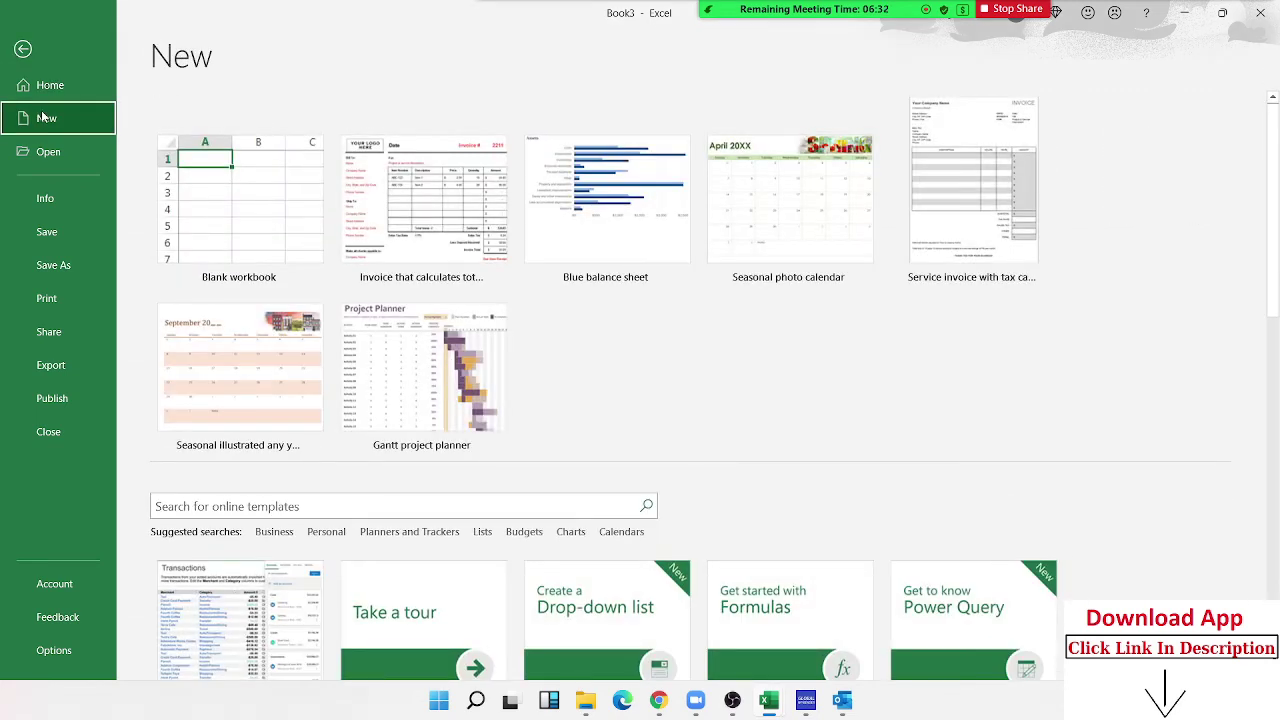
pyautogui.scroll(-3, 430, 360)
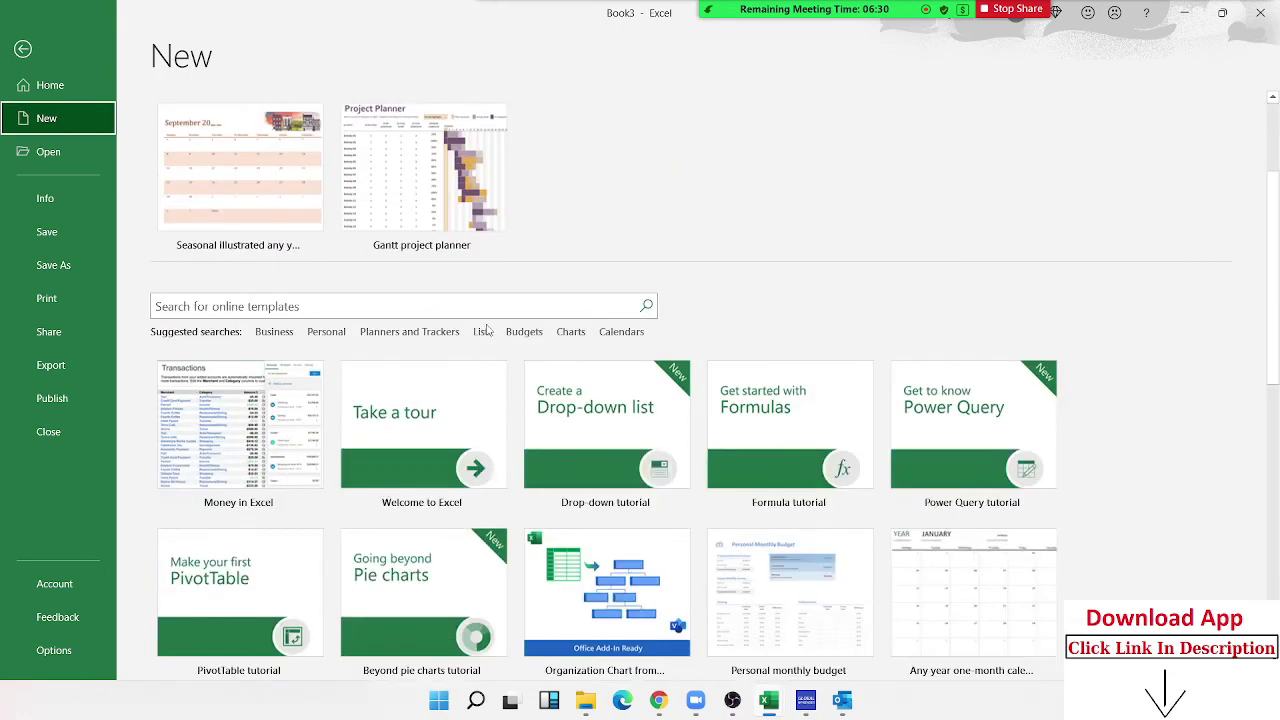
pyautogui.scroll(-1, 480, 330)
pyautogui.scroll(-2, 506, 325)
pyautogui.scroll(-1, 506, 325)
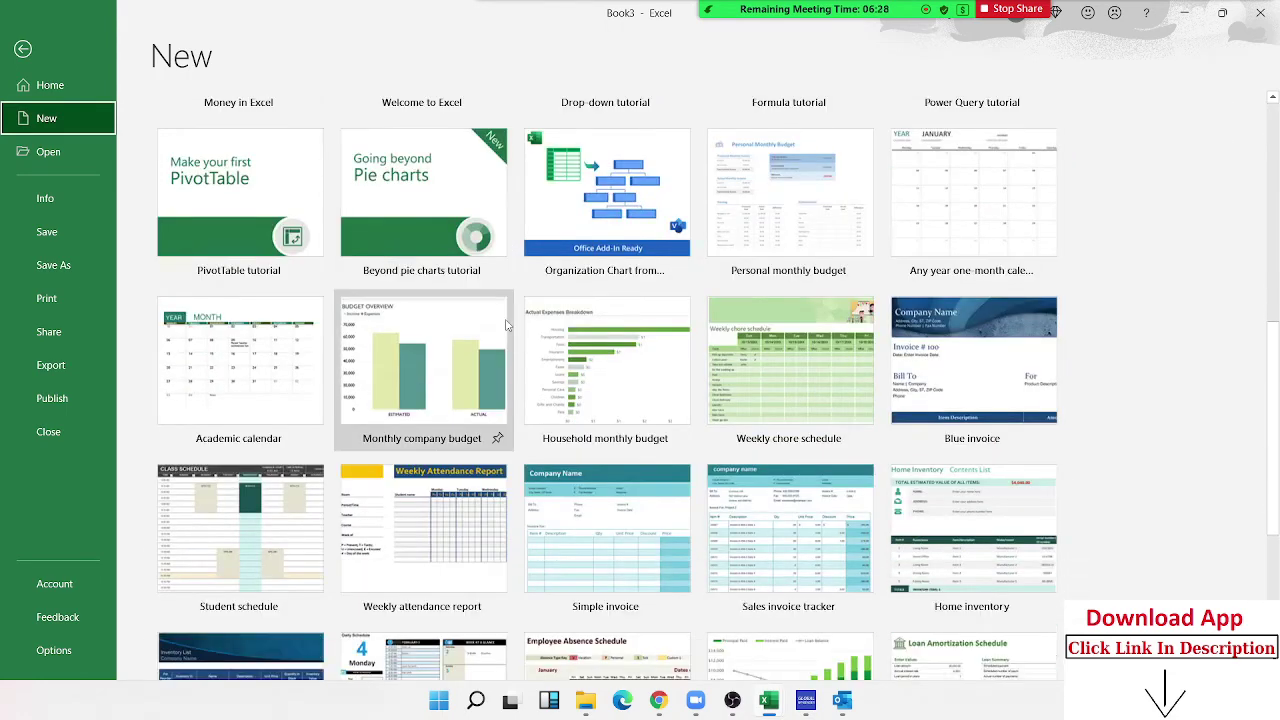
pyautogui.scroll(-2, 506, 325)
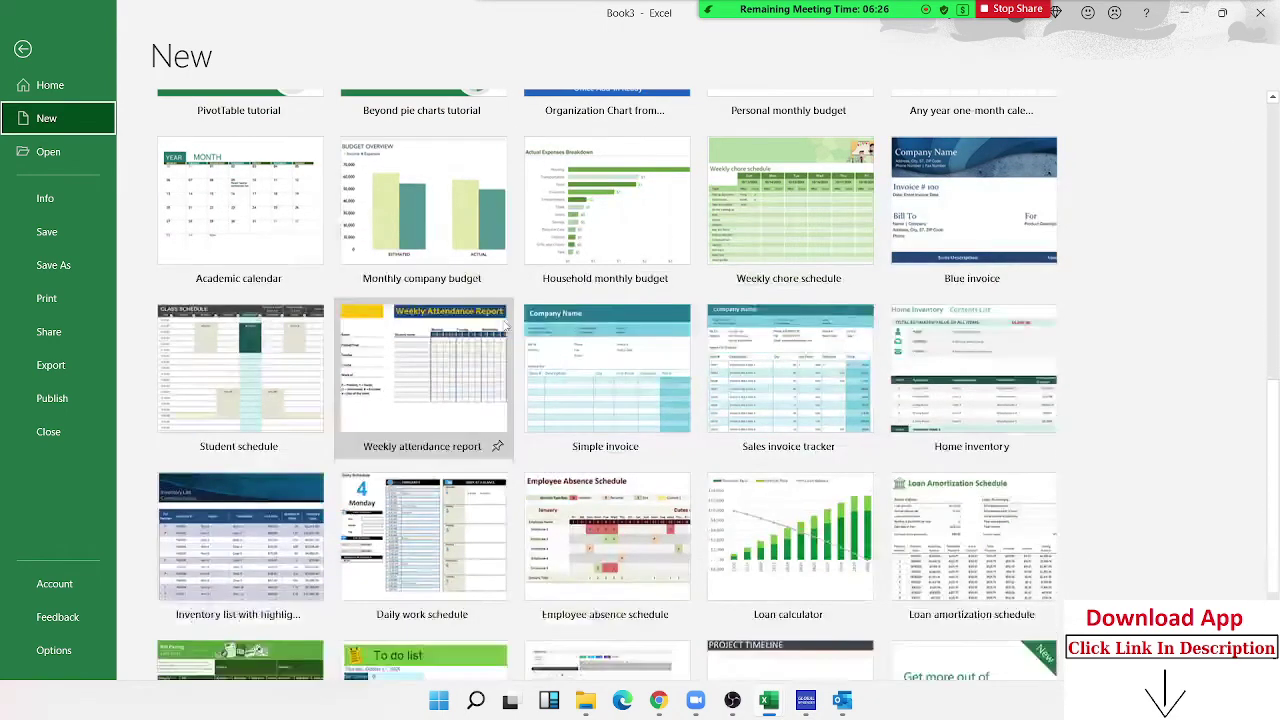
pyautogui.scroll(-2, 505, 326)
pyautogui.scroll(-1, 500, 327)
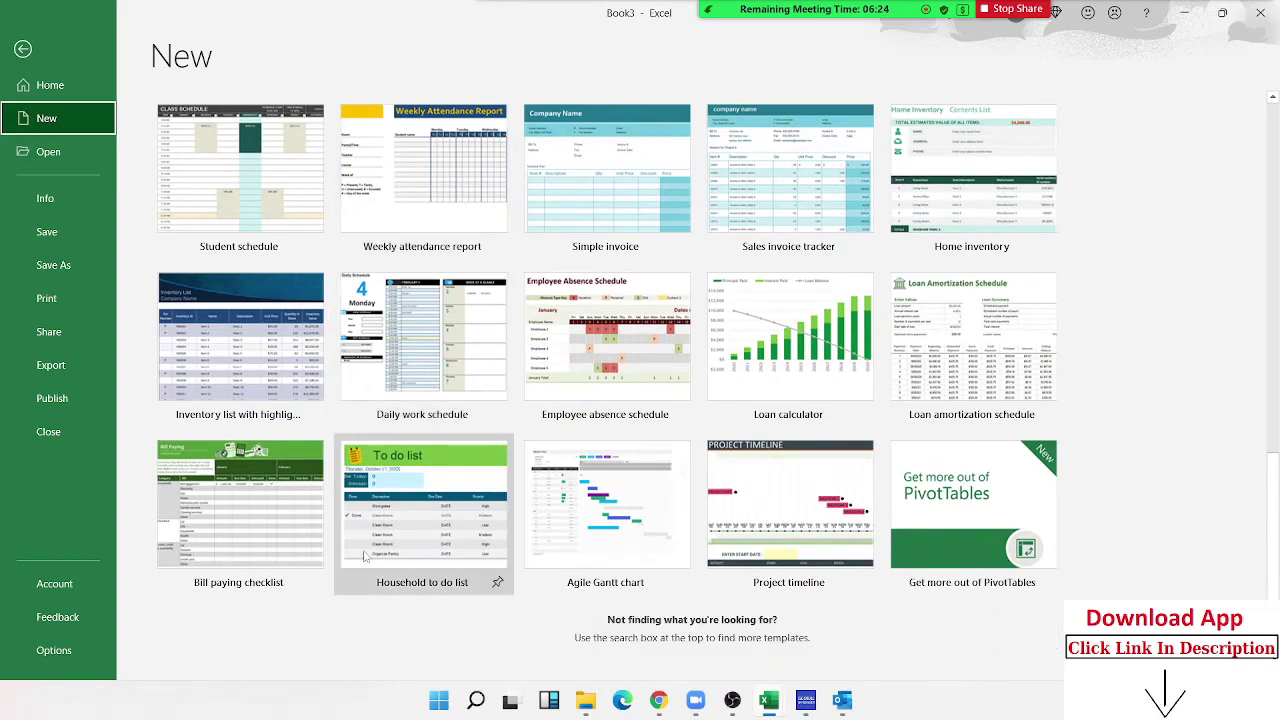
pyautogui.click(600, 530)
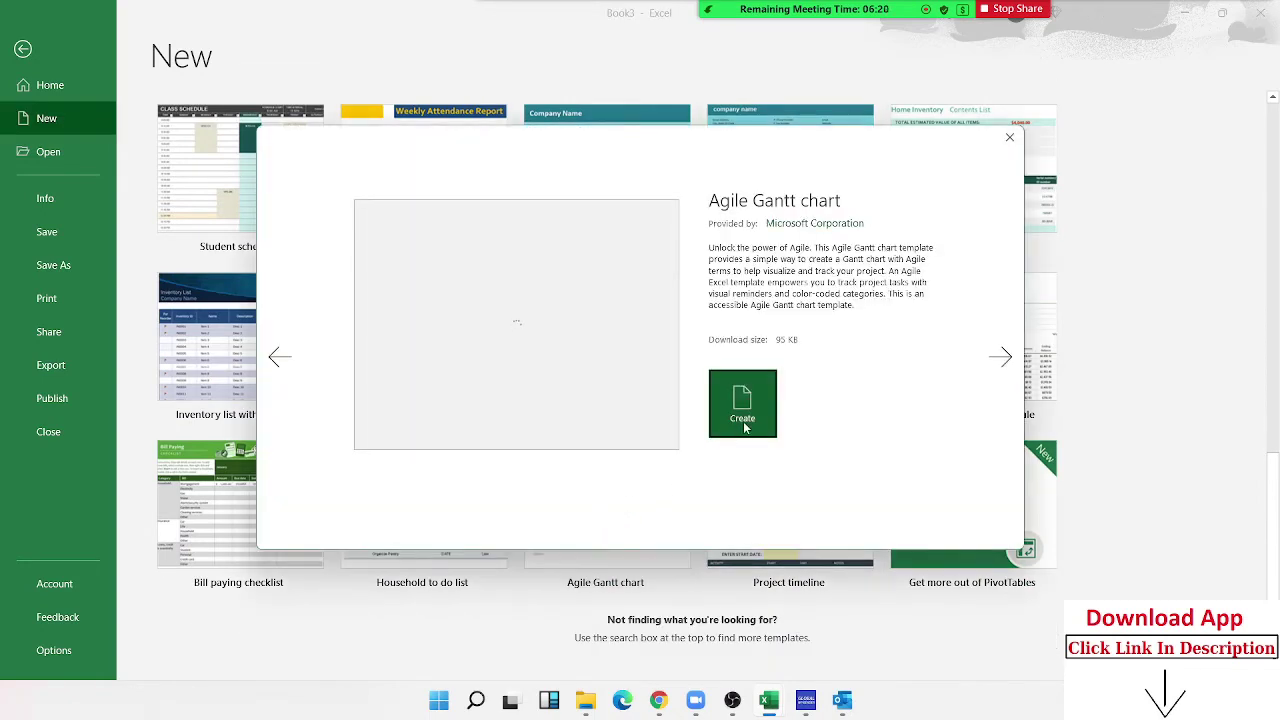
pyautogui.click(743, 421)
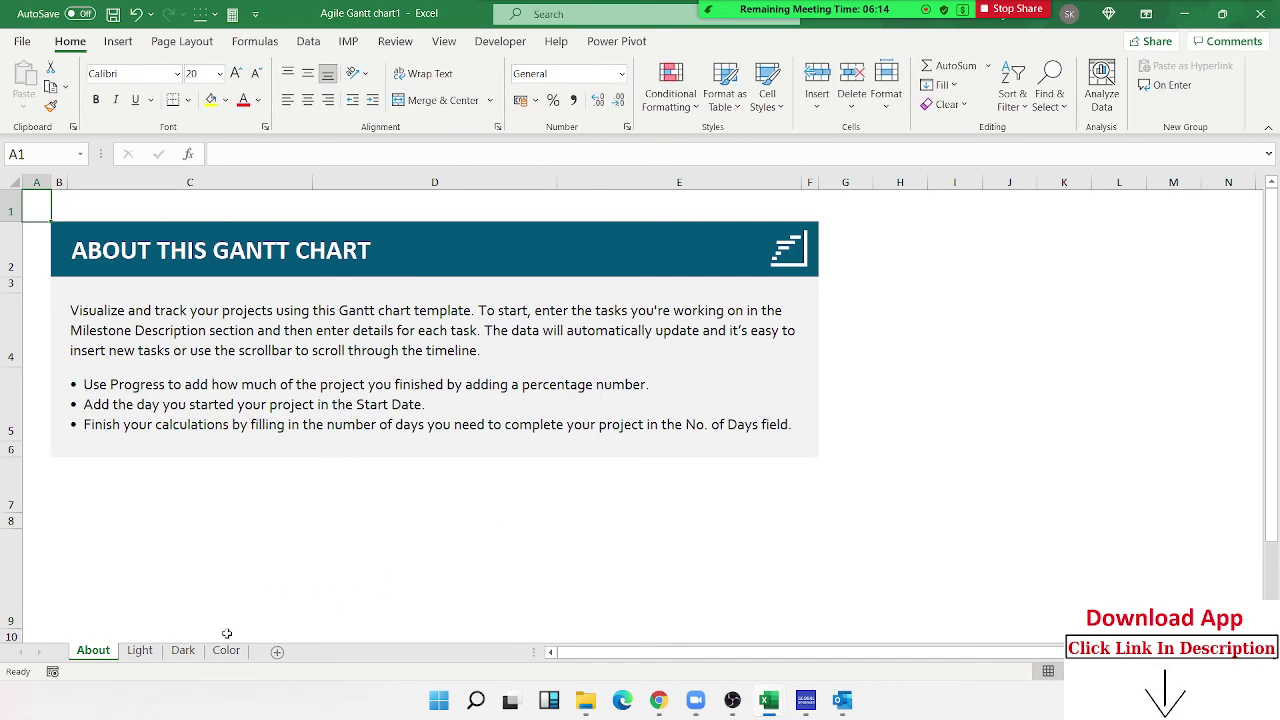
# Step: Review the Agile Gantt chart's Light and Dark sheets, including the Low risk legend
pyautogui.click(155, 655)
pyautogui.scroll(-2, 444, 505)
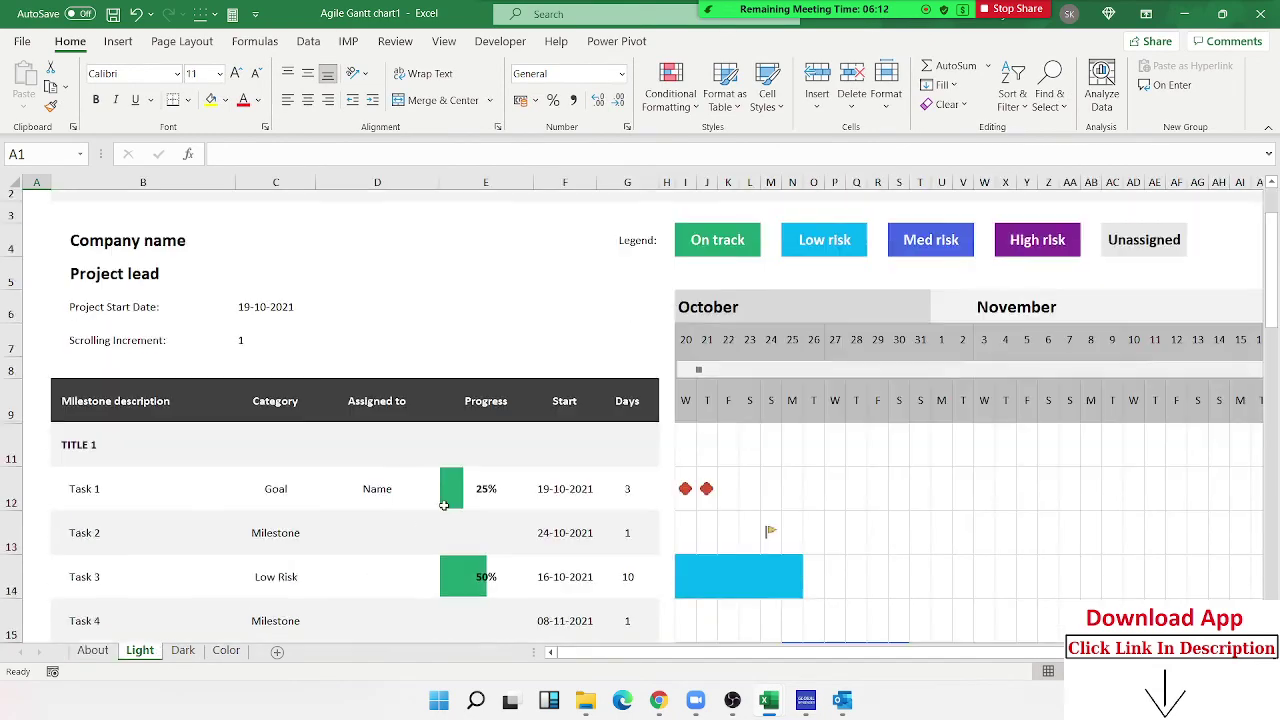
pyautogui.scroll(-3, 444, 505)
pyautogui.scroll(-1, 444, 505)
pyautogui.scroll(-2, 444, 505)
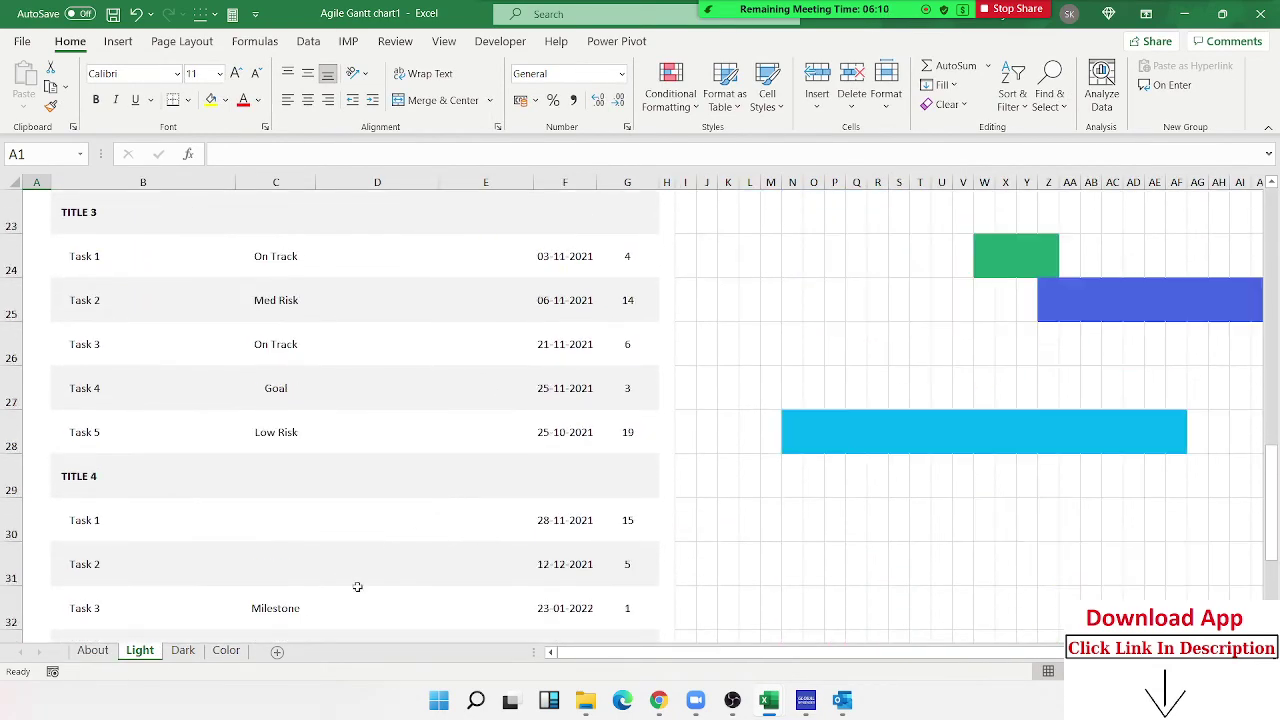
pyautogui.click(183, 651)
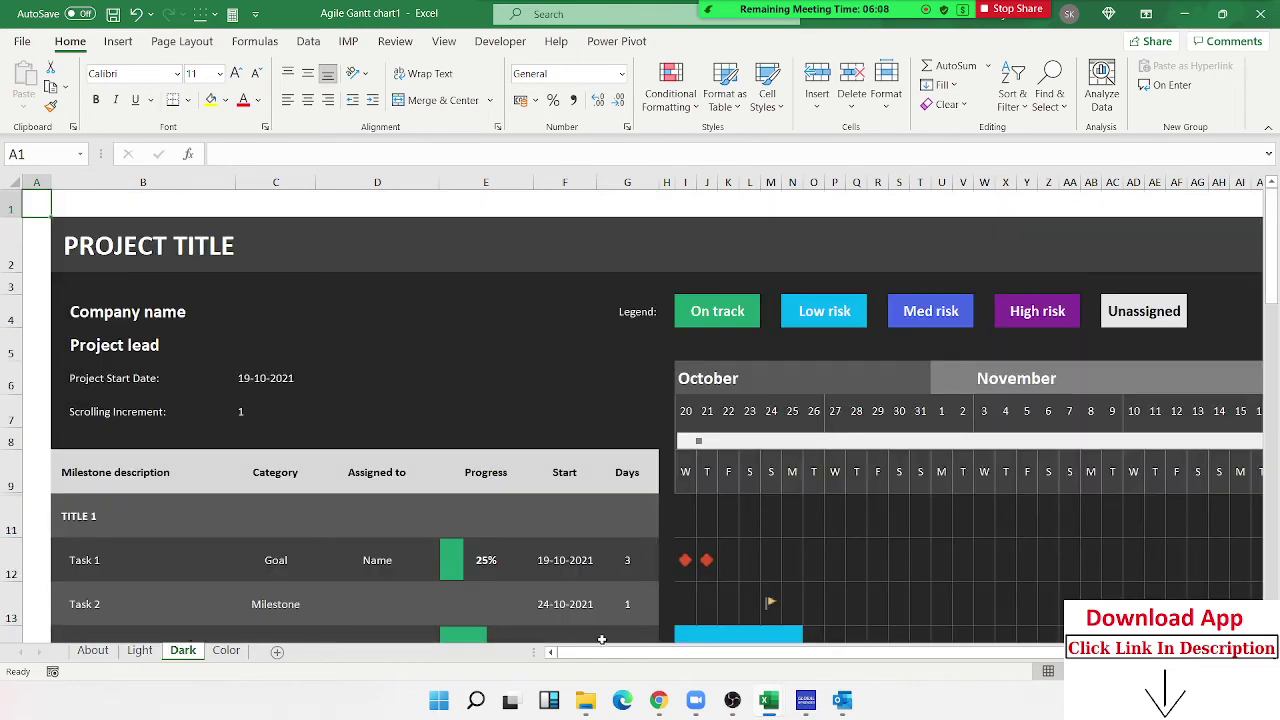
pyautogui.scroll(-2, 705, 485)
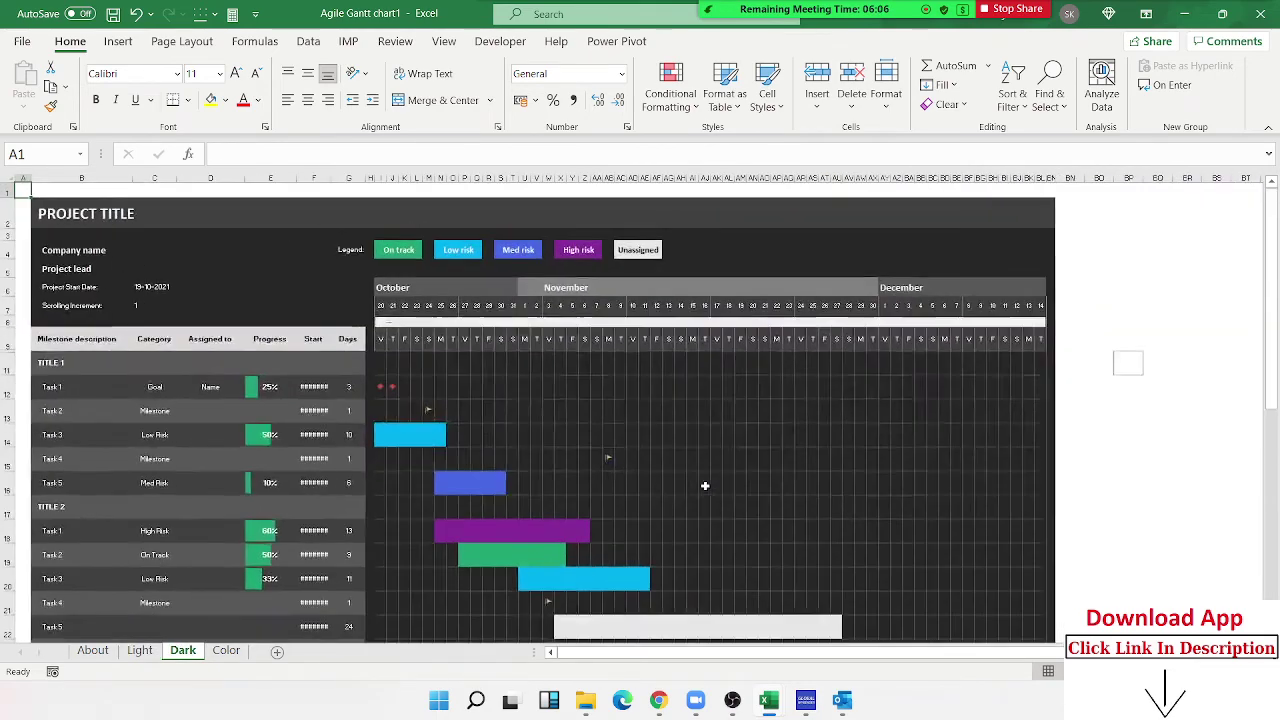
pyautogui.scroll(-1, 705, 485)
pyautogui.scroll(-1, 705, 485)
pyautogui.click(331, 228)
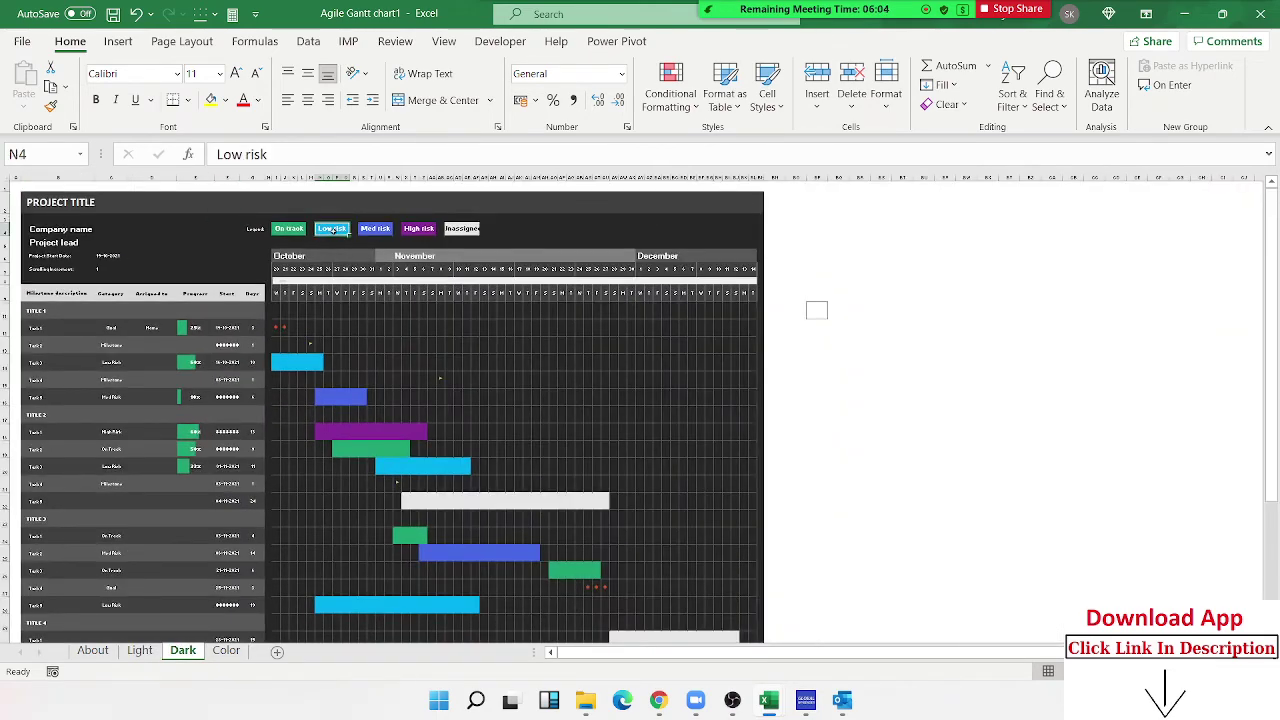
pyautogui.scroll(1, 400, 357)
pyautogui.scroll(1, 400, 357)
pyautogui.scroll(1, 400, 357)
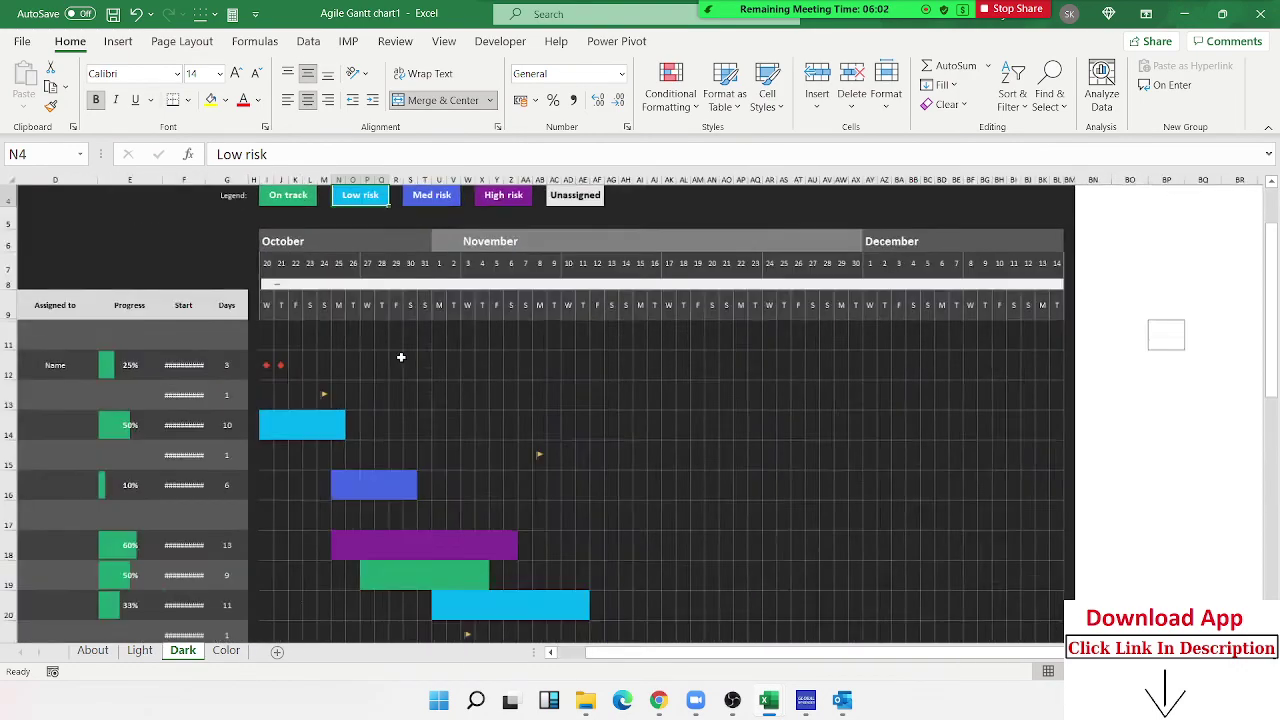
pyautogui.scroll(1, 400, 357)
# Step: Close the Agile Gantt chart1 workbook without saving changes
pyautogui.moveTo(752, 660); pyautogui.dragTo(547, 645)
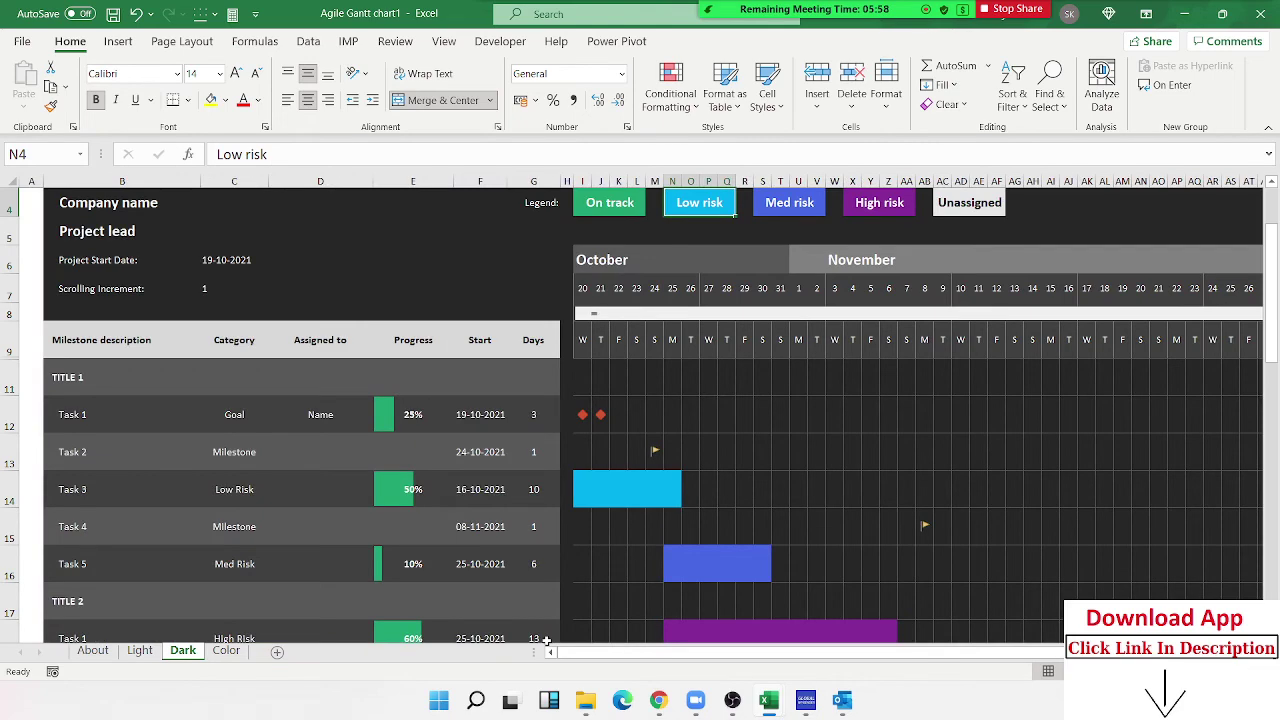
pyautogui.scroll(-4, 545, 625)
pyautogui.scroll(-5, 520, 630)
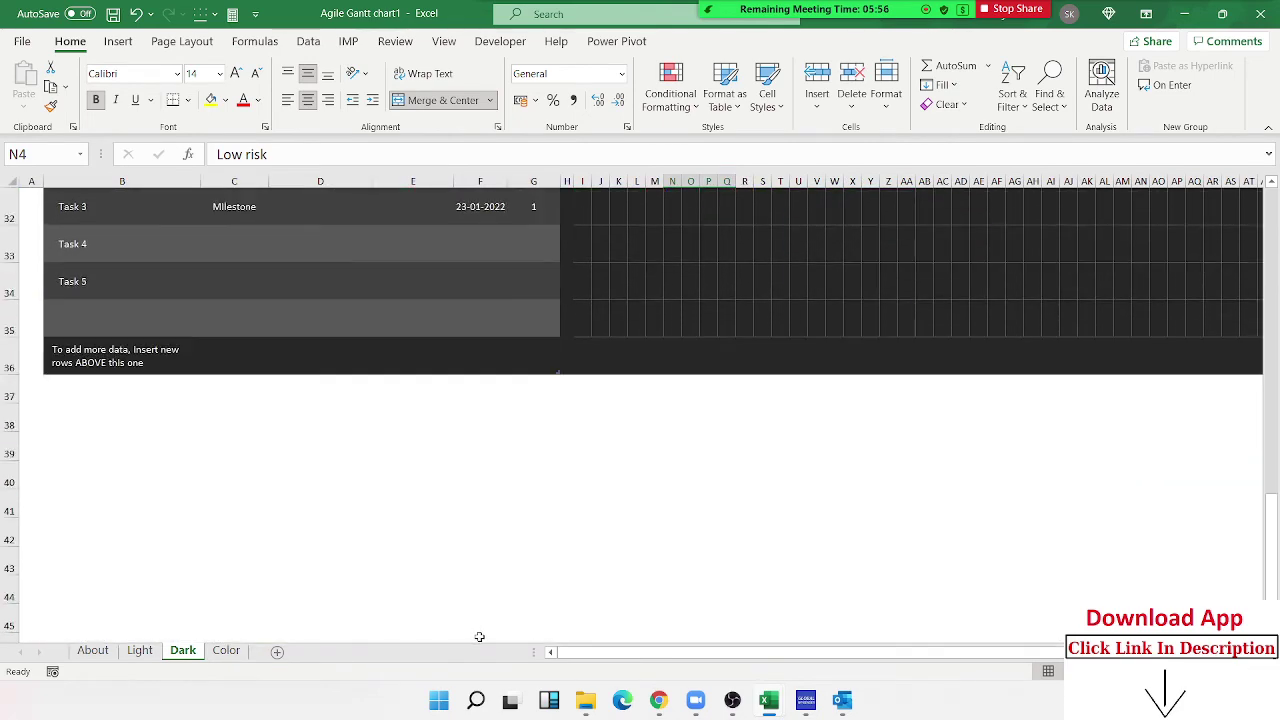
pyautogui.scroll(3, 490, 634)
pyautogui.scroll(4, 480, 636)
pyautogui.scroll(3, 479, 636)
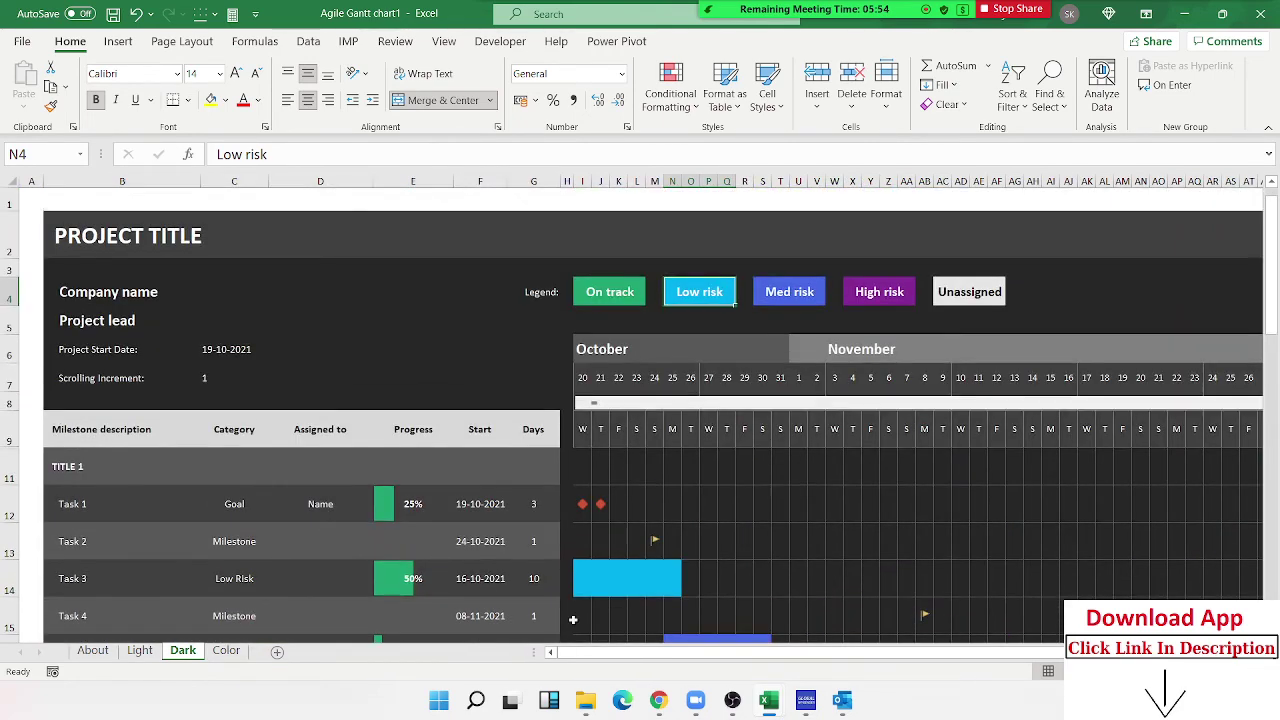
pyautogui.click(1256, 22)
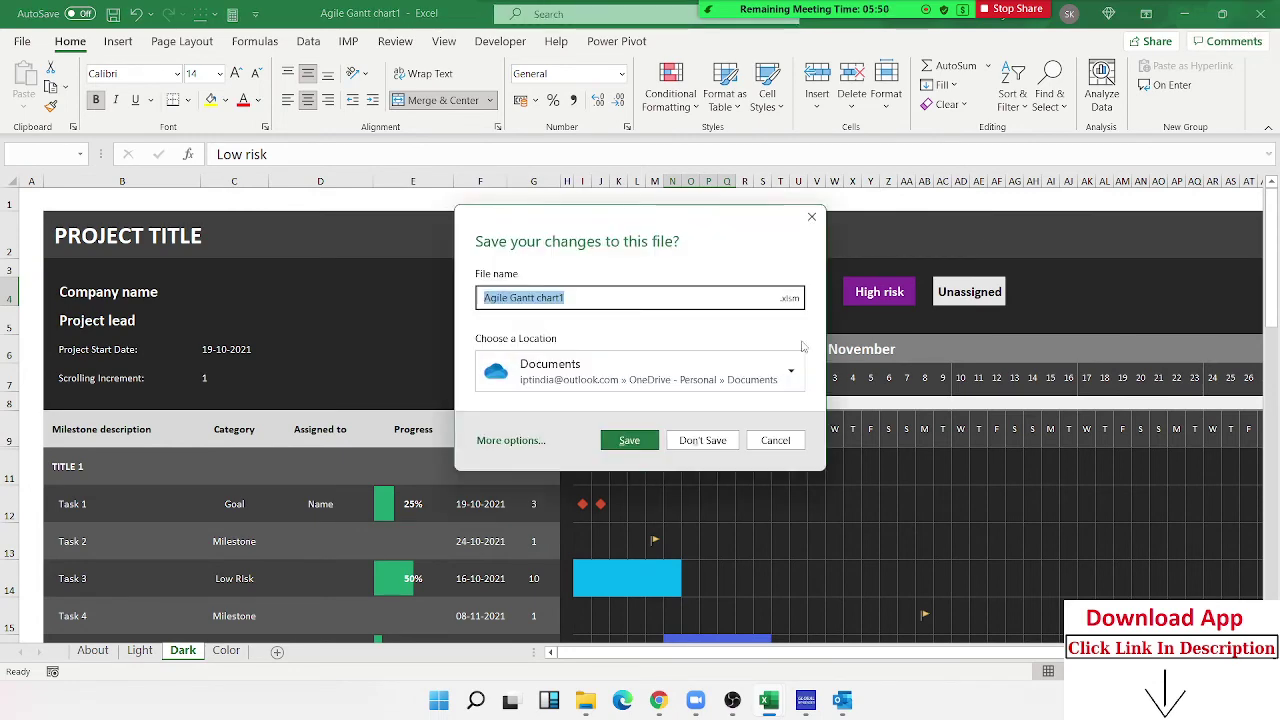
pyautogui.click(713, 449)
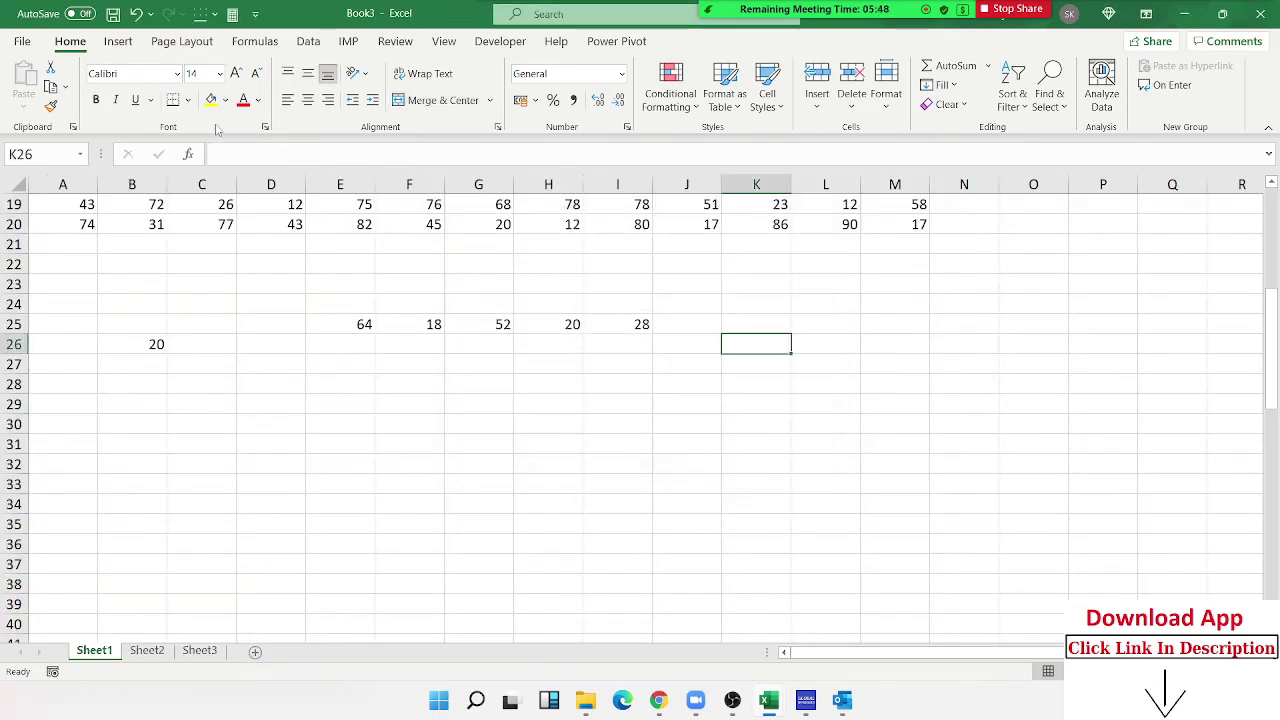
# Step: Create the Organization Chart from Data1 workbook from its template via File > New
pyautogui.click(16, 44)
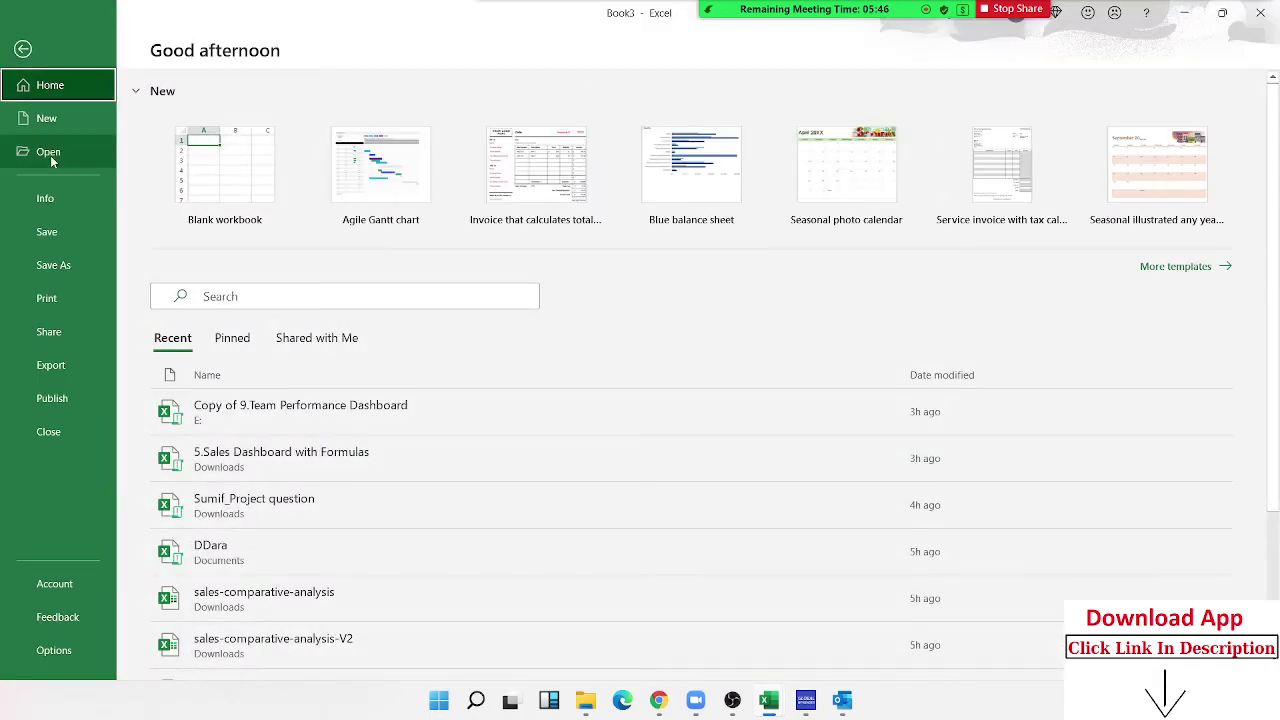
pyautogui.click(64, 122)
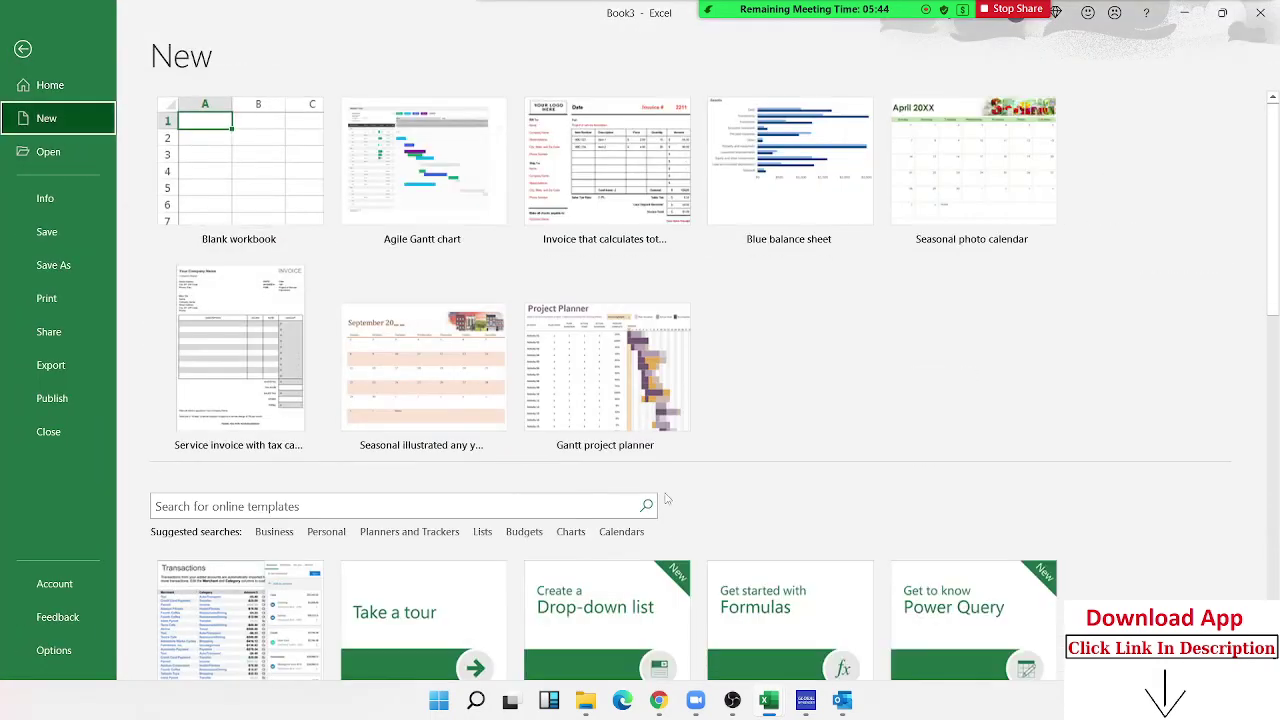
pyautogui.scroll(-1, 692, 521)
pyautogui.scroll(-1, 692, 521)
pyautogui.scroll(-3, 692, 521)
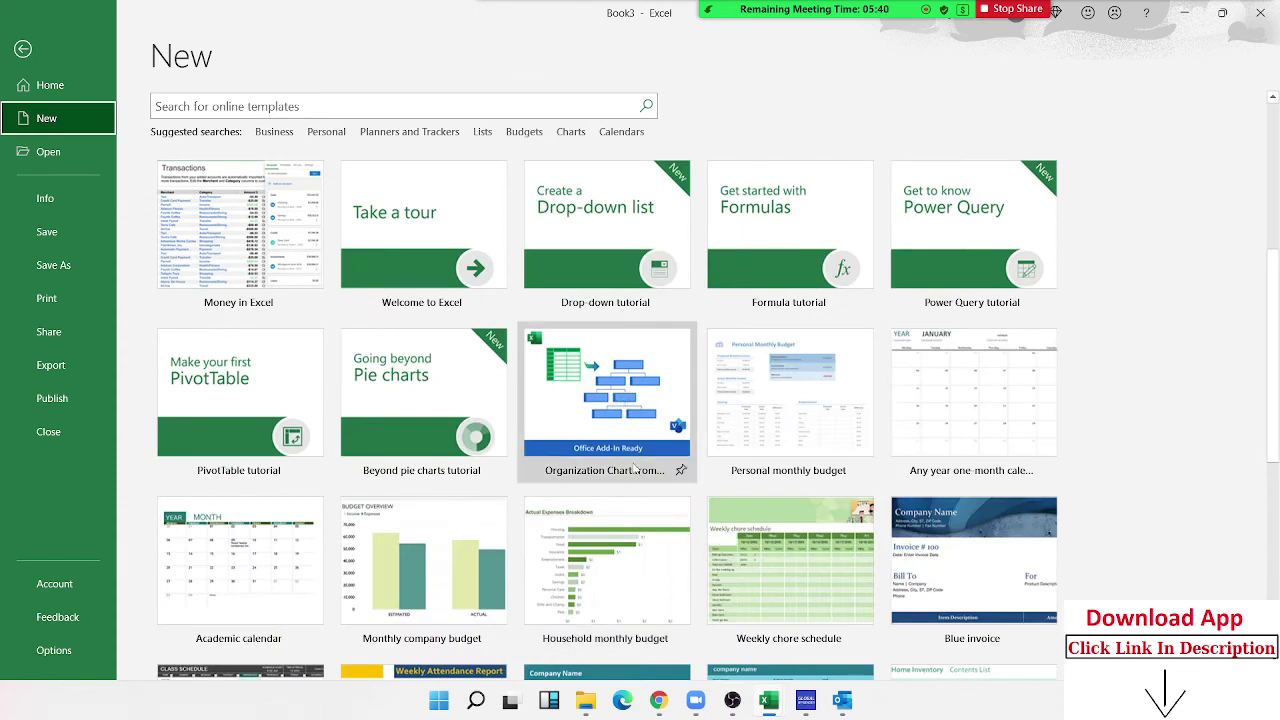
pyautogui.scroll(-2, 642, 614)
pyautogui.scroll(1, 642, 614)
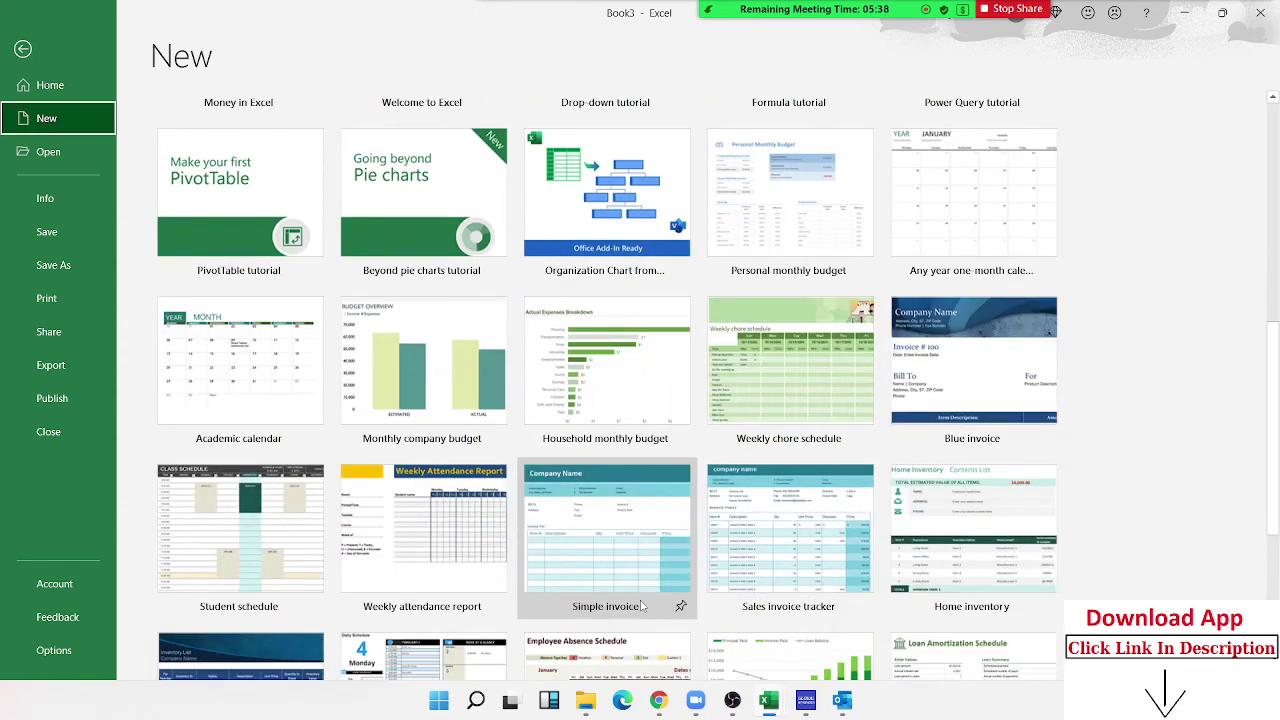
pyautogui.scroll(1, 630, 450)
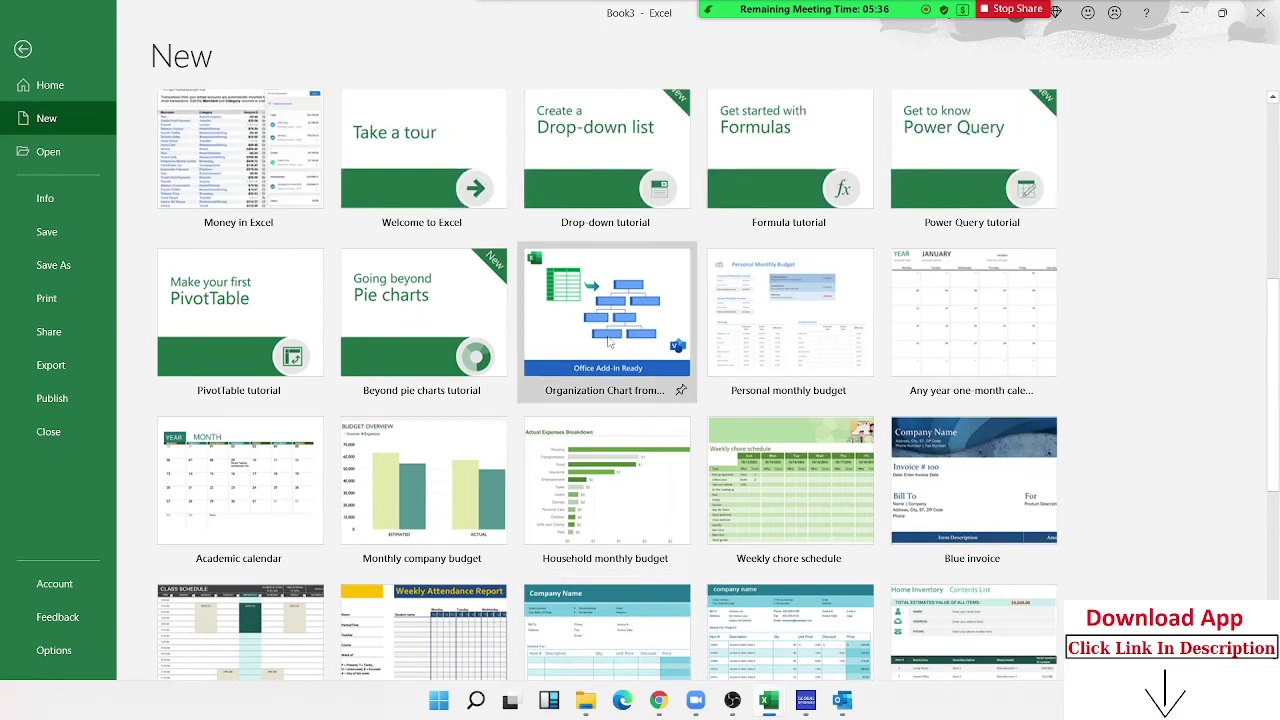
pyautogui.click(614, 358)
pyautogui.click(745, 429)
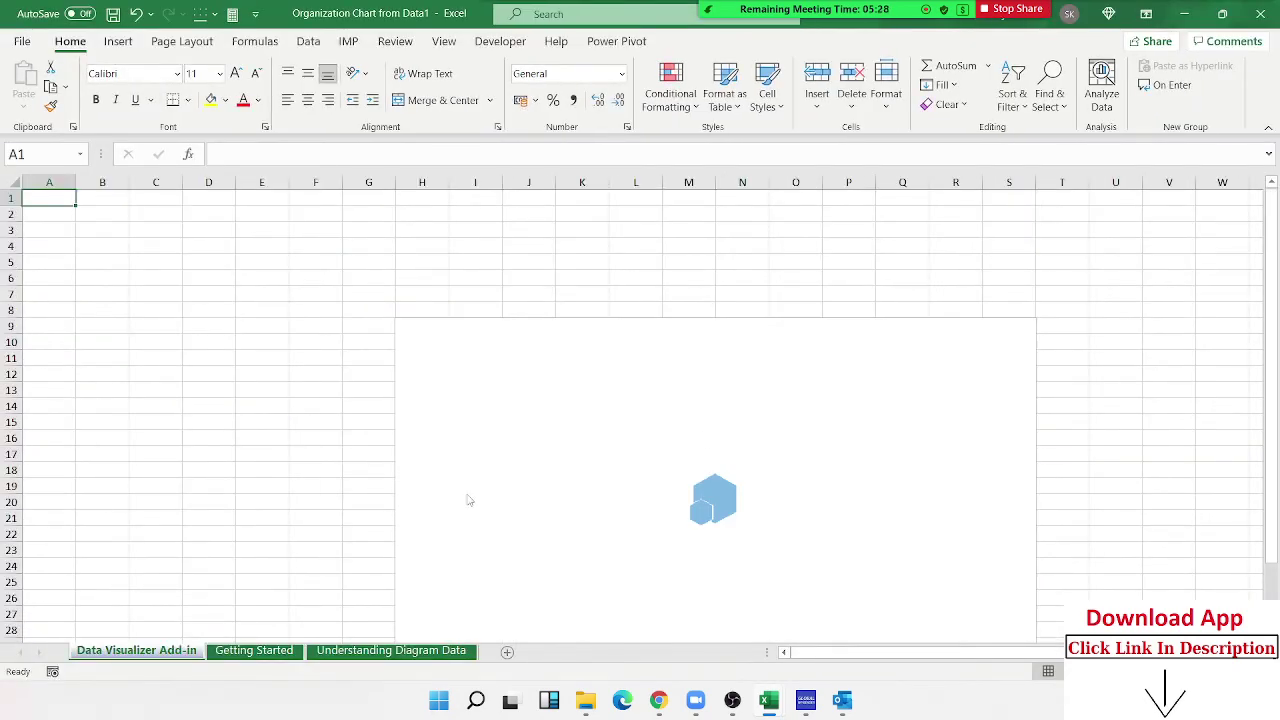
# Step: Trust the Data Visualizer add-in on the add-in sheet
pyautogui.scroll(-1, 314, 490)
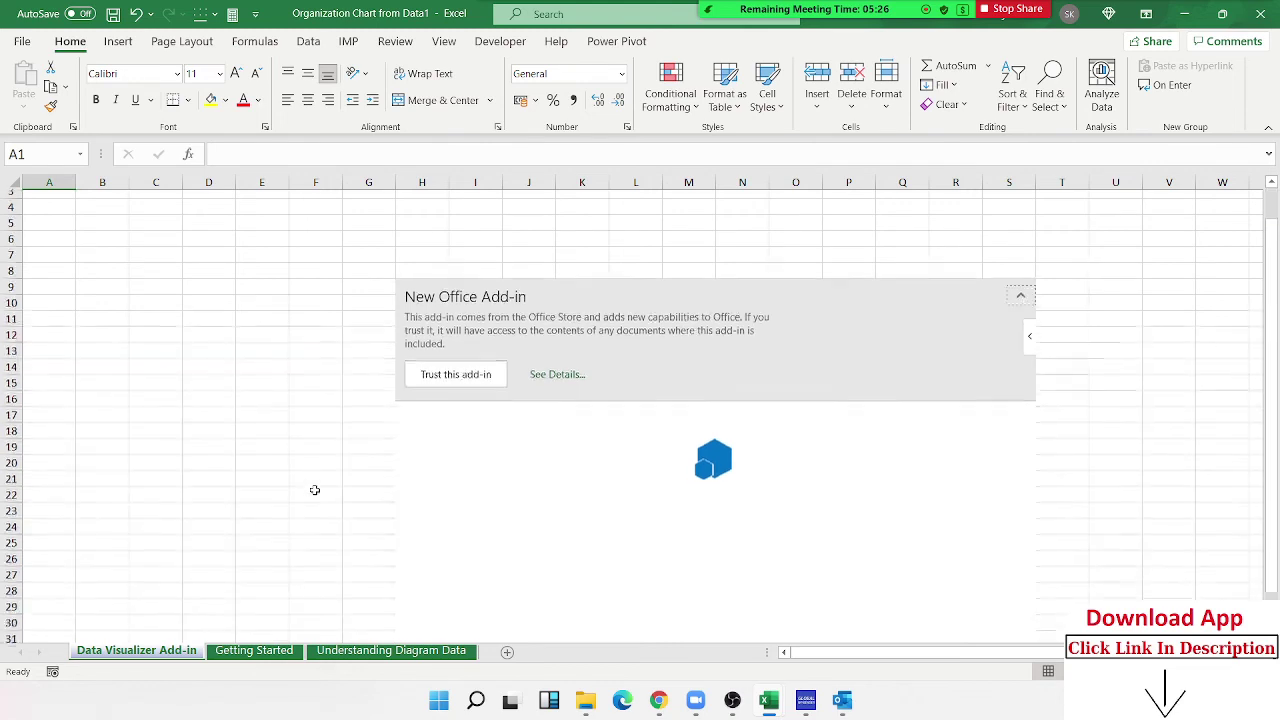
pyautogui.scroll(-1, 314, 490)
pyautogui.scroll(-1, 315, 490)
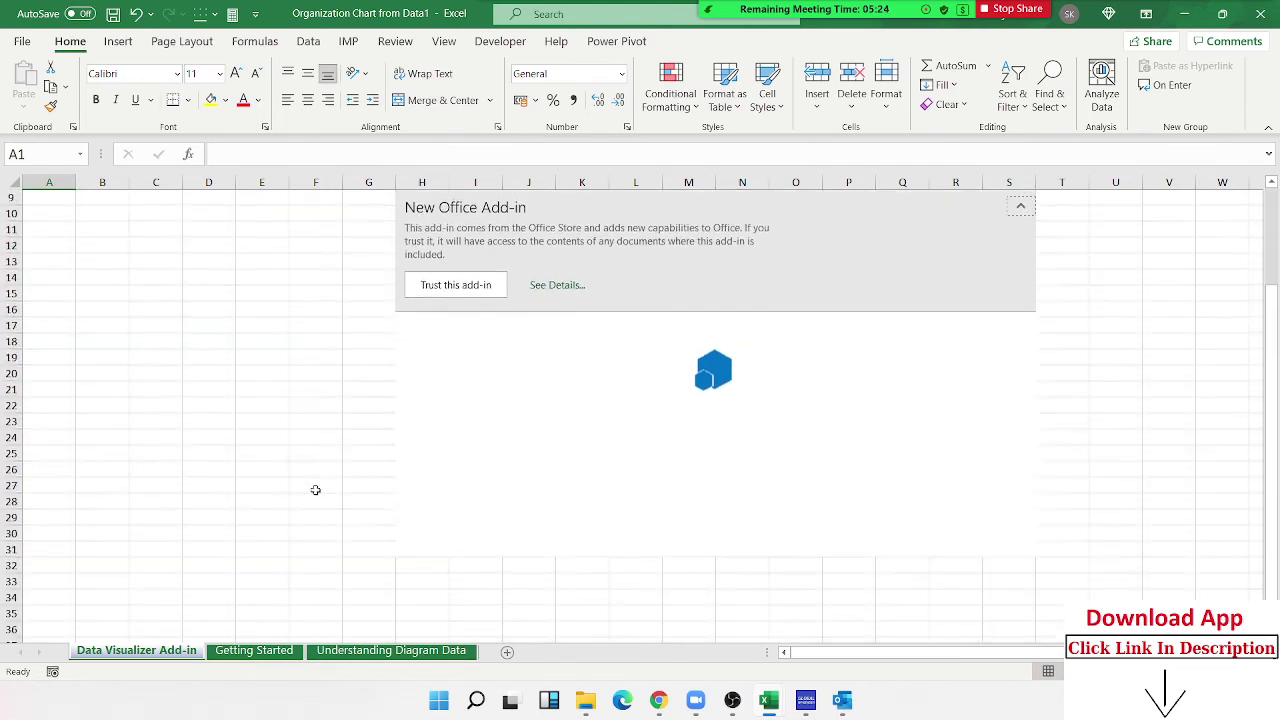
pyautogui.click(463, 270)
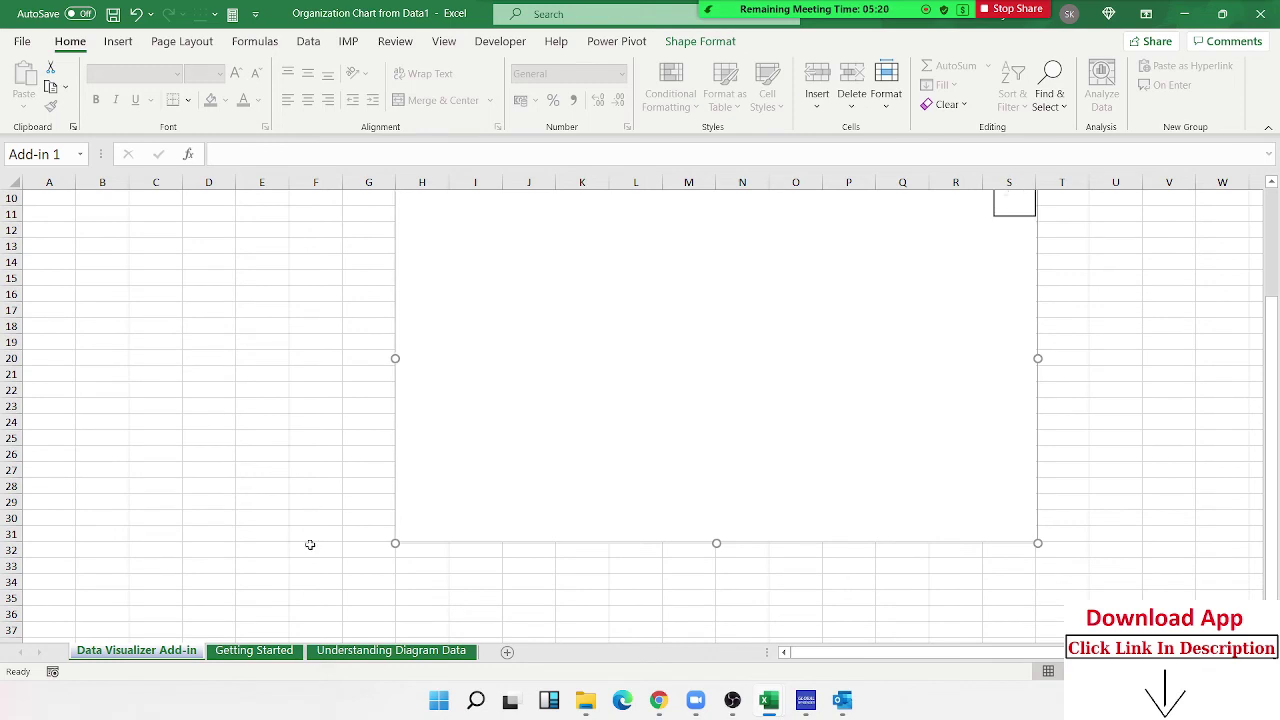
pyautogui.scroll(3, 310, 543)
pyautogui.scroll(-2, 310, 543)
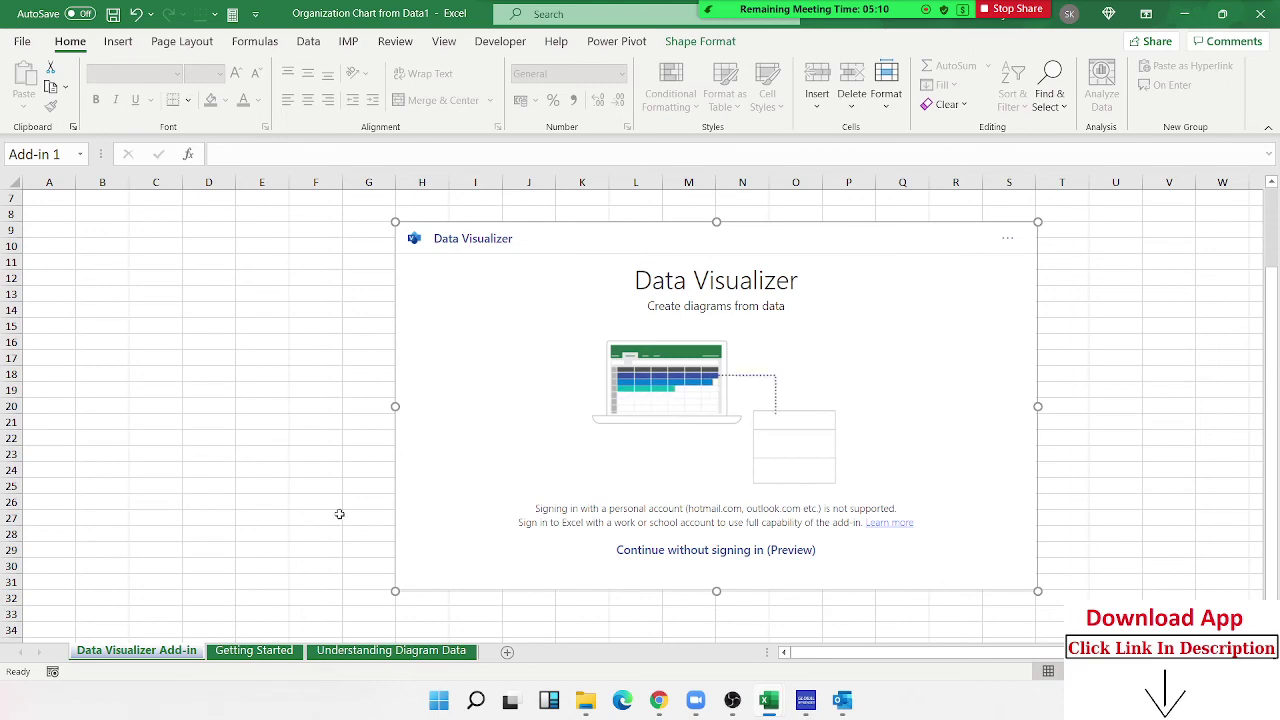
# Step: Browse the Getting Started and Understanding Diagram Data sheets, then start from the add-in sheet
pyautogui.click(285, 652)
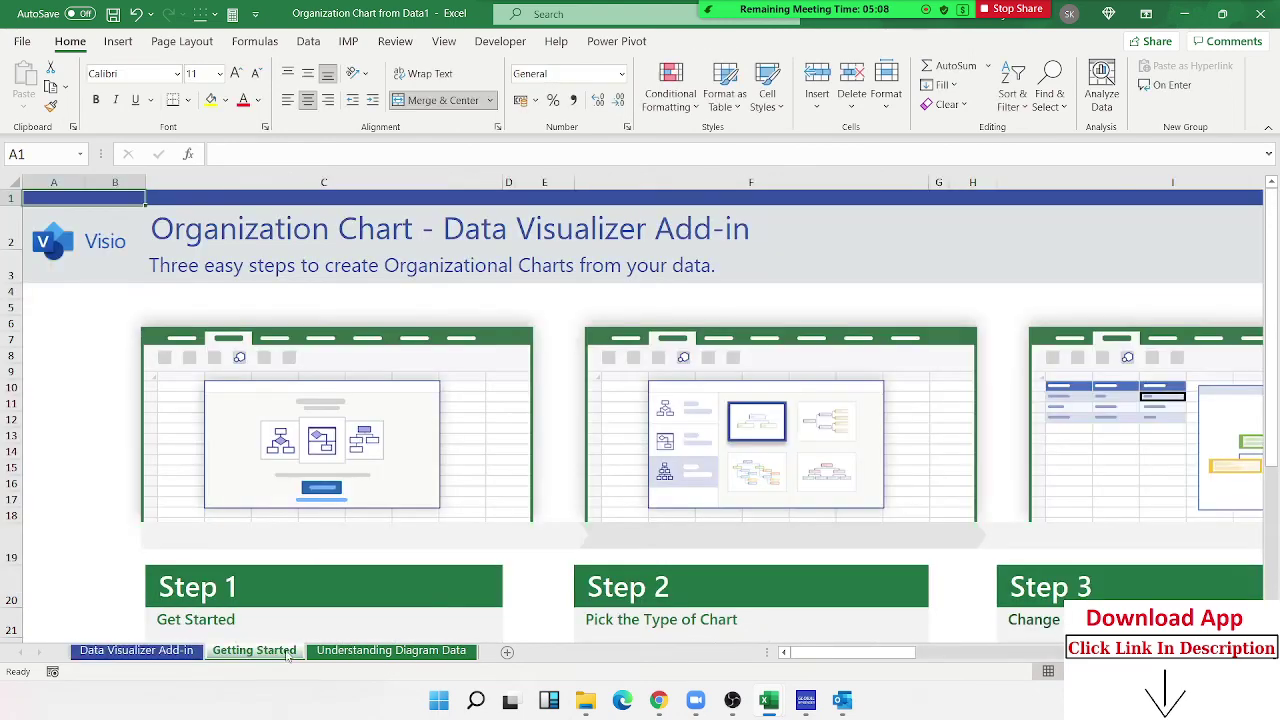
pyautogui.scroll(-3, 357, 543)
pyautogui.scroll(3, 366, 611)
pyautogui.click(375, 651)
pyautogui.scroll(-4, 667, 482)
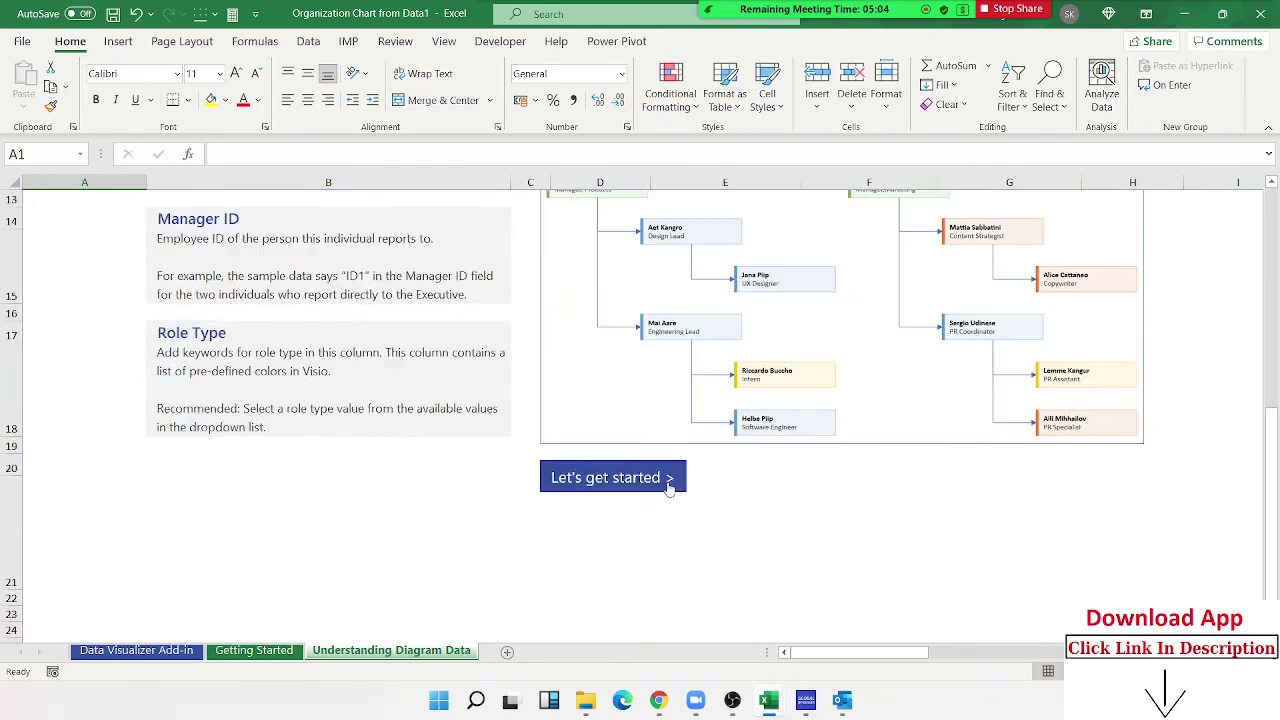
pyautogui.scroll(2, 667, 485)
pyautogui.scroll(2, 667, 485)
pyautogui.scroll(-4, 667, 485)
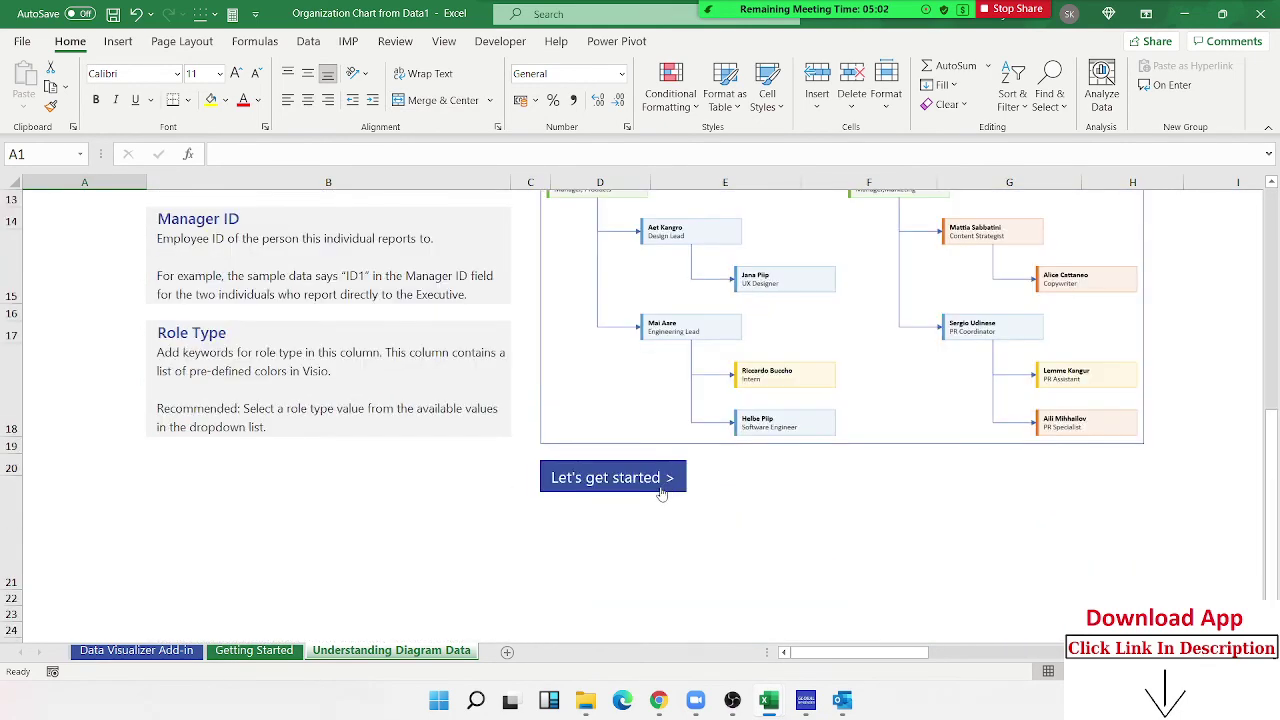
pyautogui.click(605, 494)
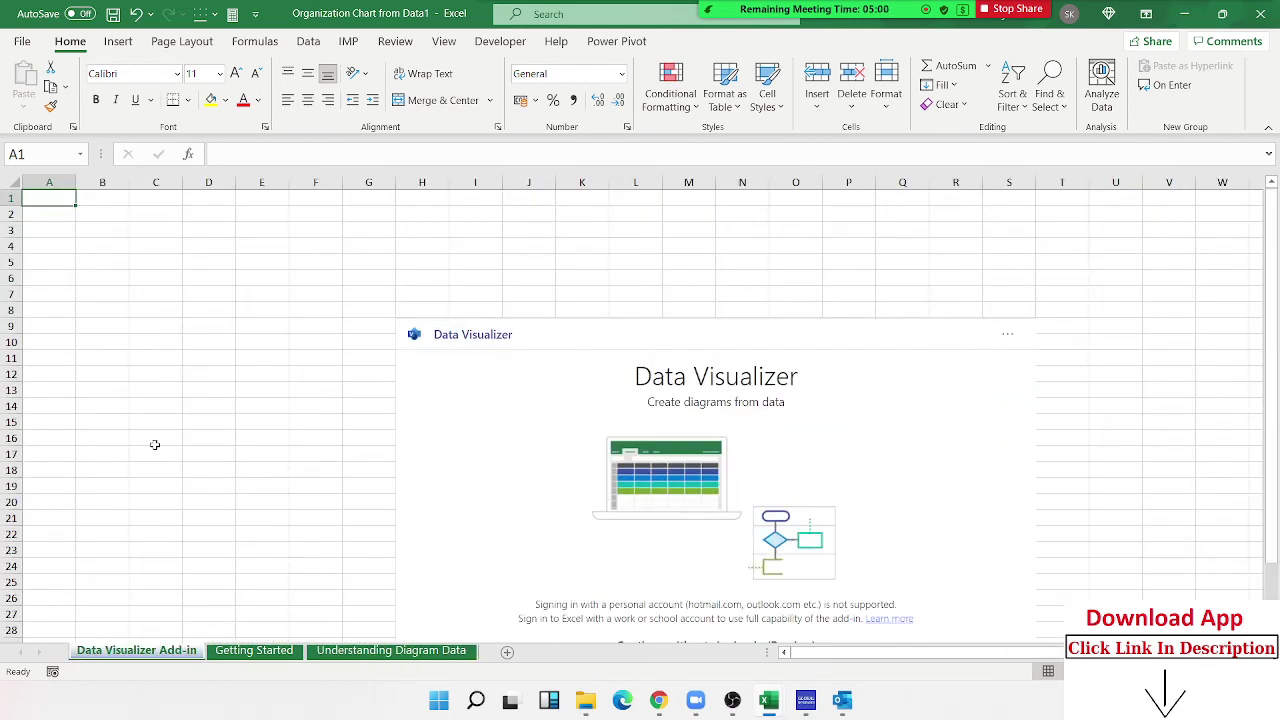
# Step: Continue without signing in and create the Vertical organization chart from the Data Visualizer sample
pyautogui.scroll(-4, 386, 442)
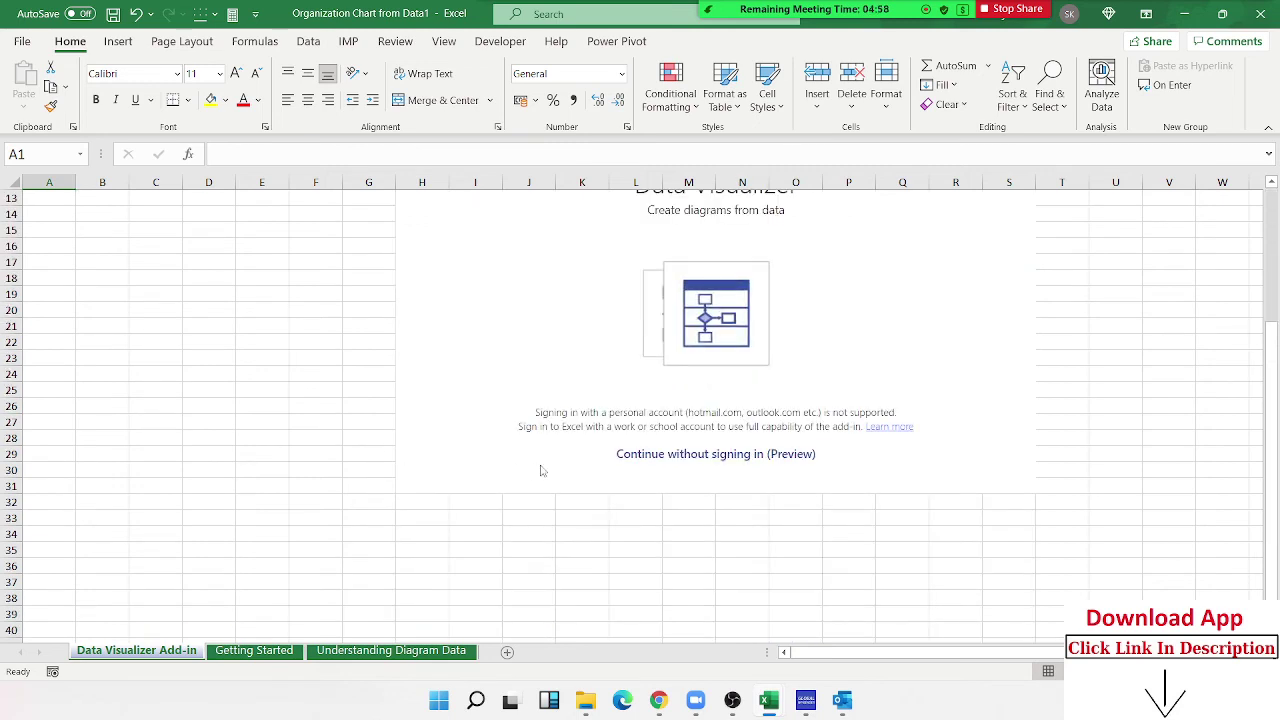
pyautogui.click(703, 459)
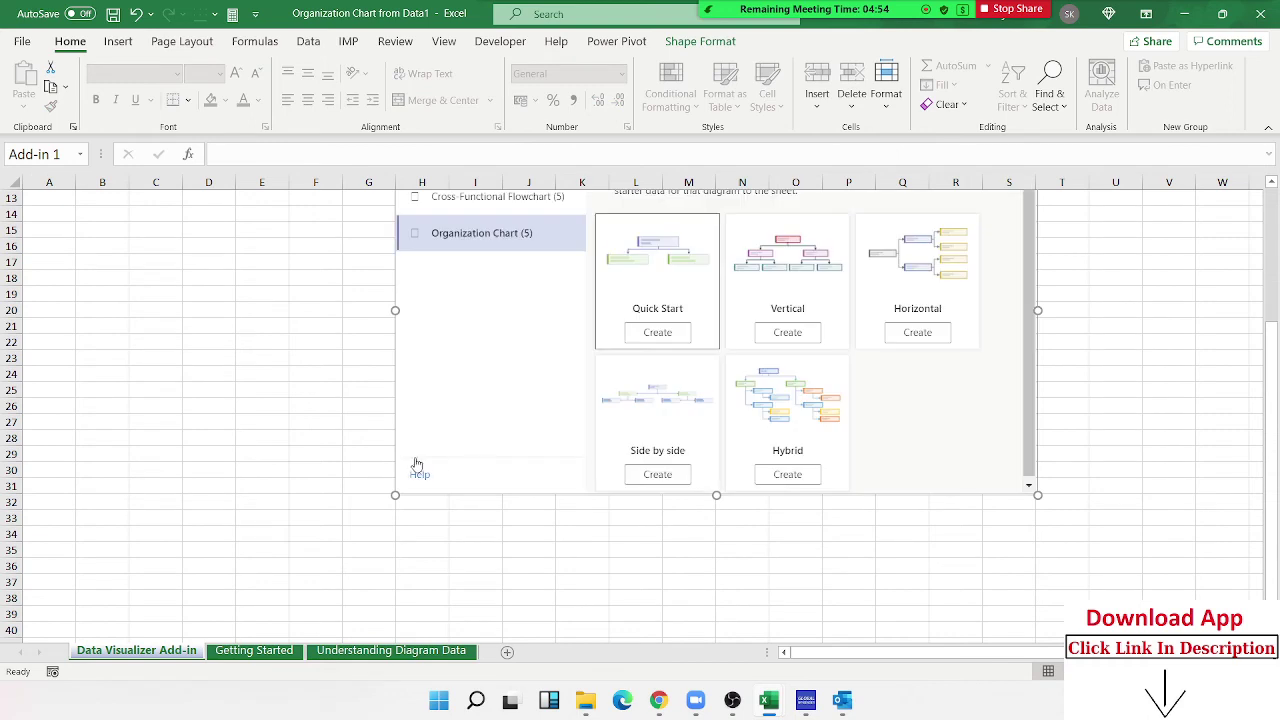
pyautogui.scroll(2, 300, 316)
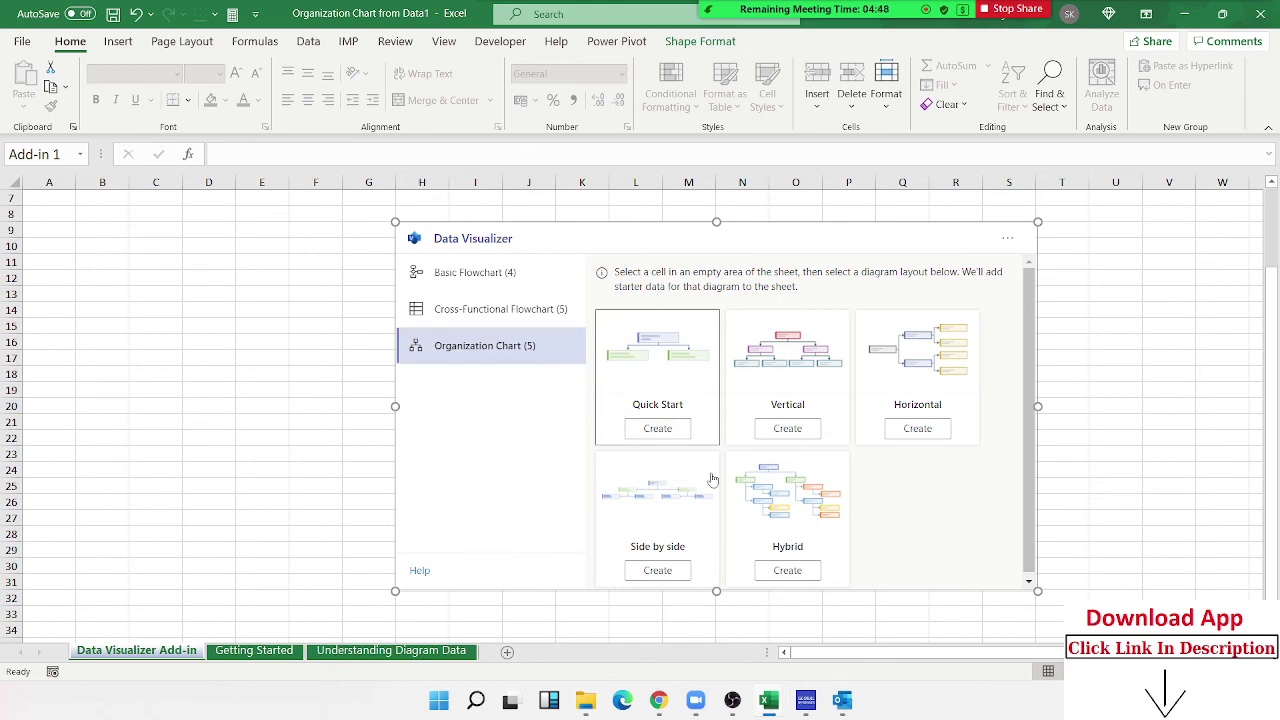
pyautogui.click(794, 430)
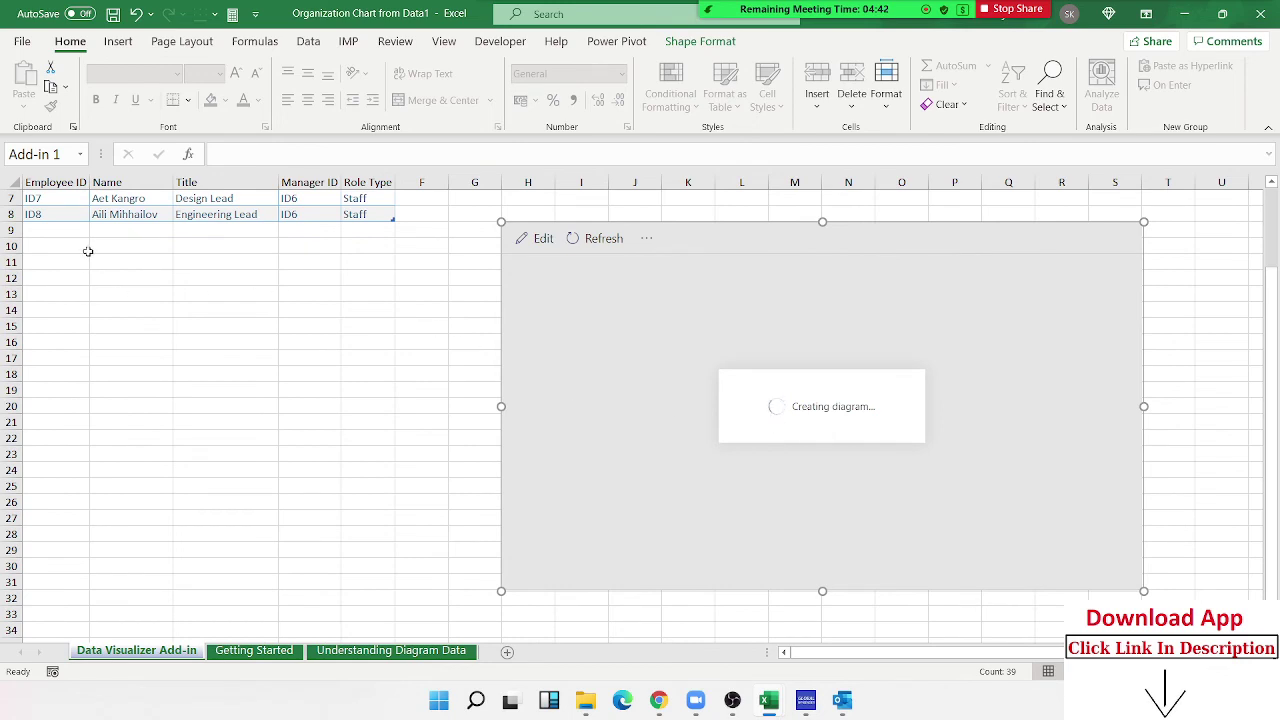
pyautogui.click(213, 276)
pyautogui.click(118, 202)
pyautogui.click(137, 236)
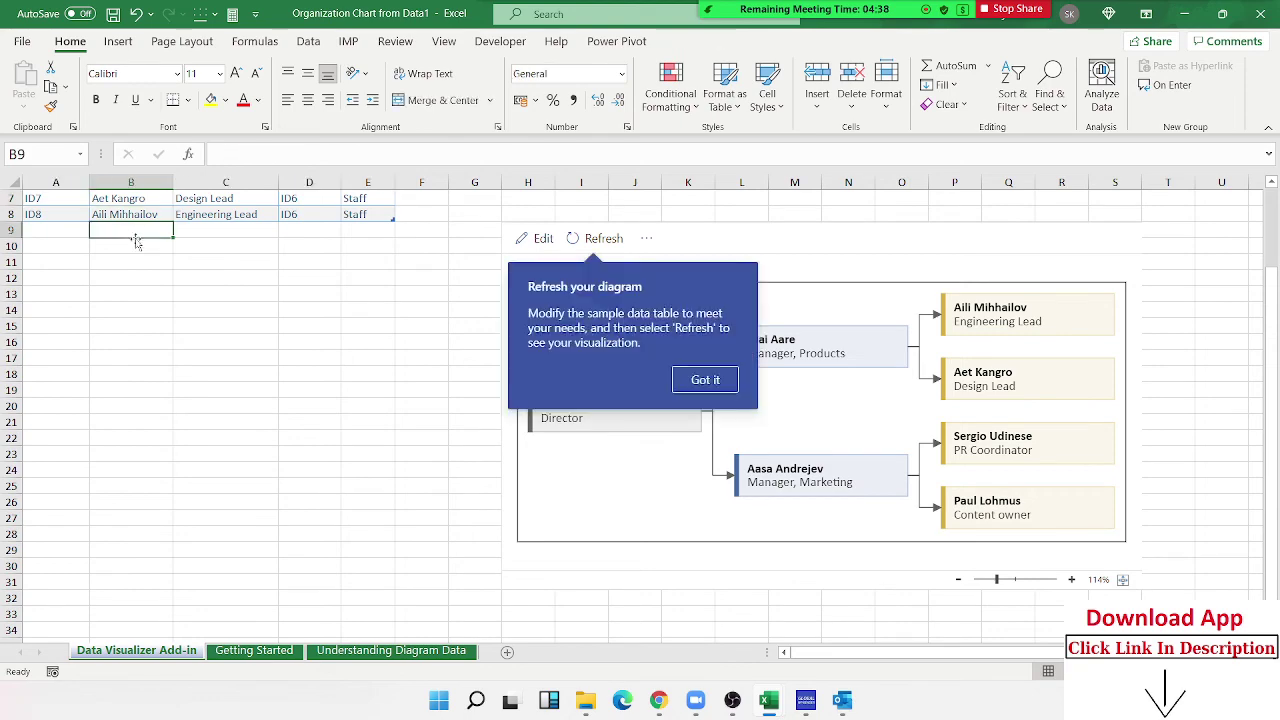
pyautogui.click(689, 380)
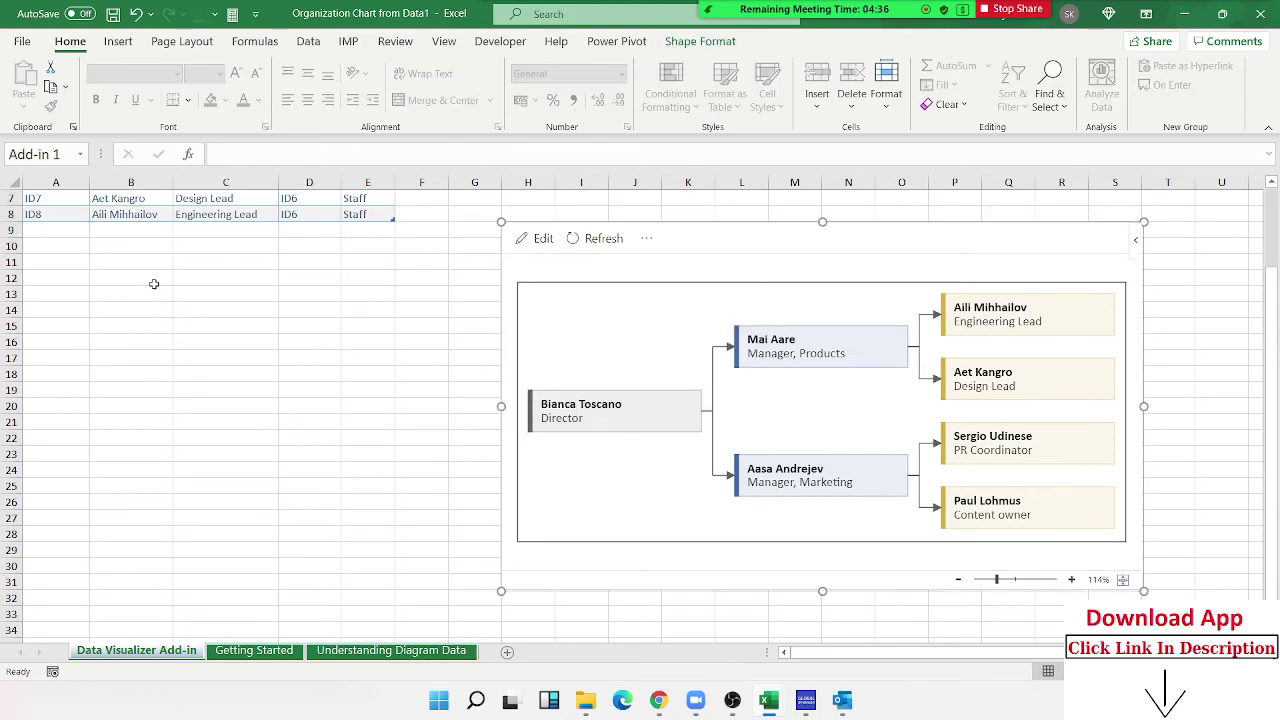
pyautogui.click(128, 264)
pyautogui.scroll(2, 128, 300)
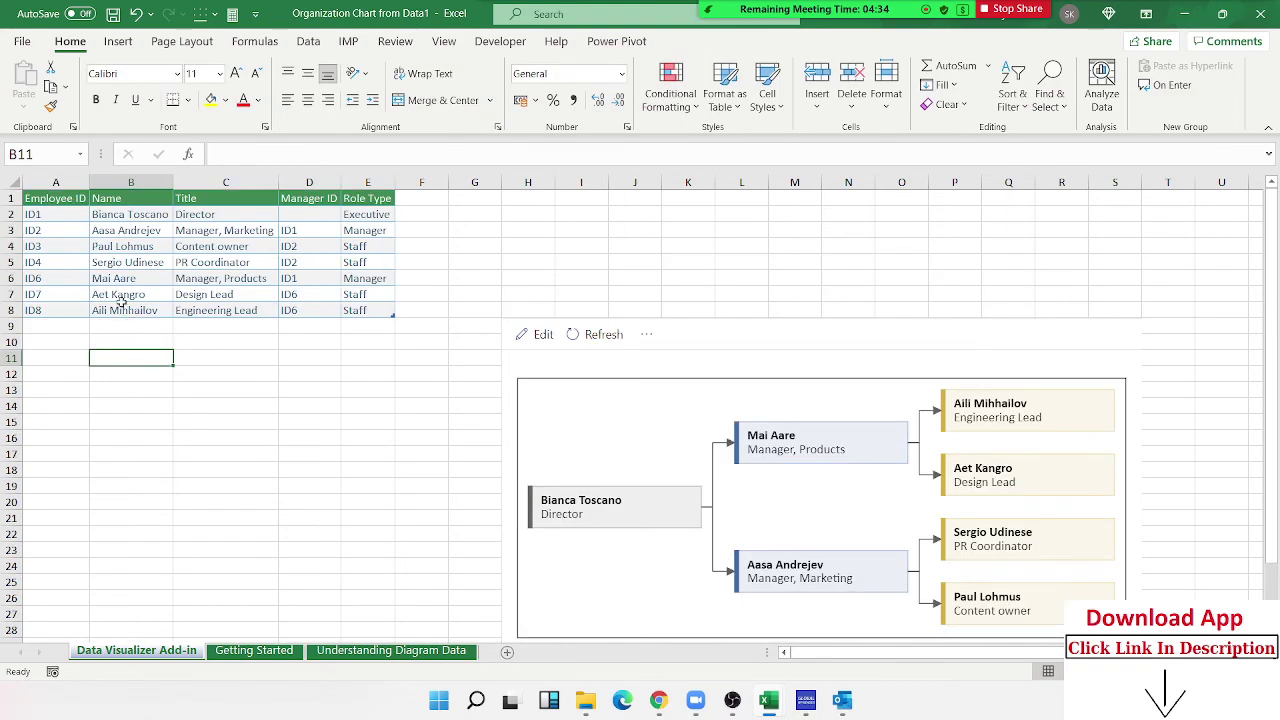
pyautogui.click(44, 219)
pyautogui.click(47, 233)
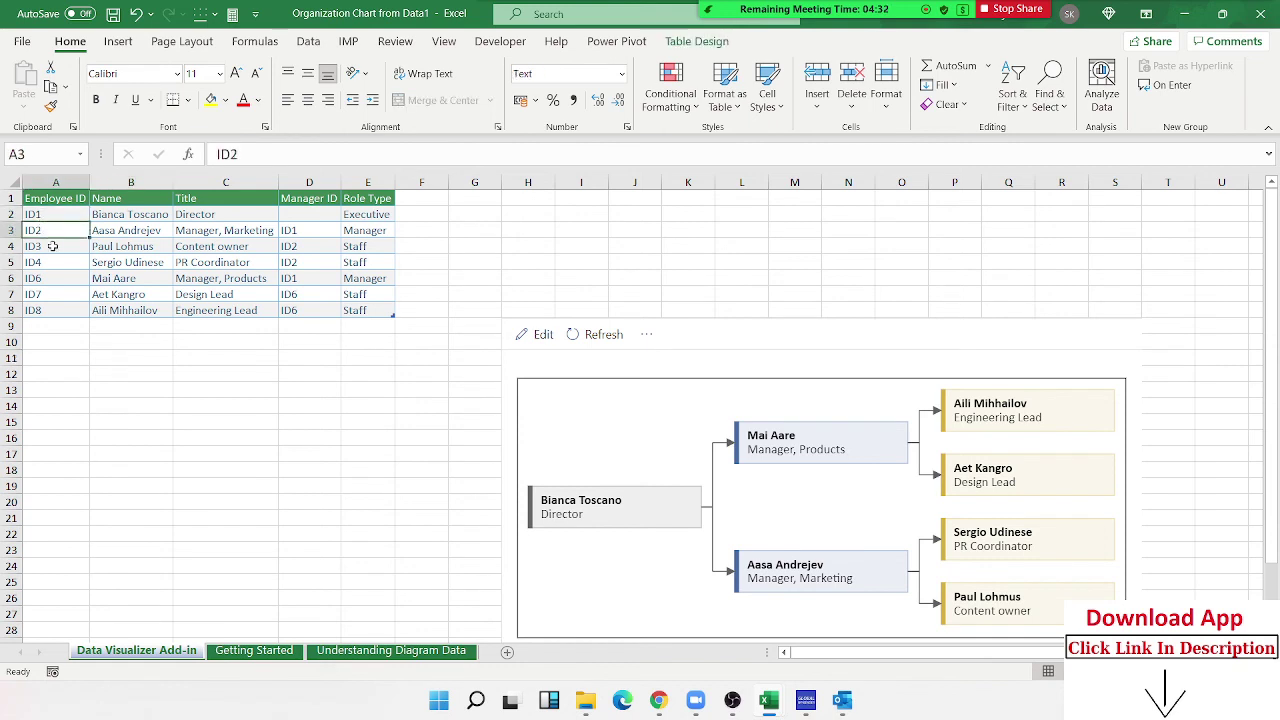
pyautogui.click(50, 247)
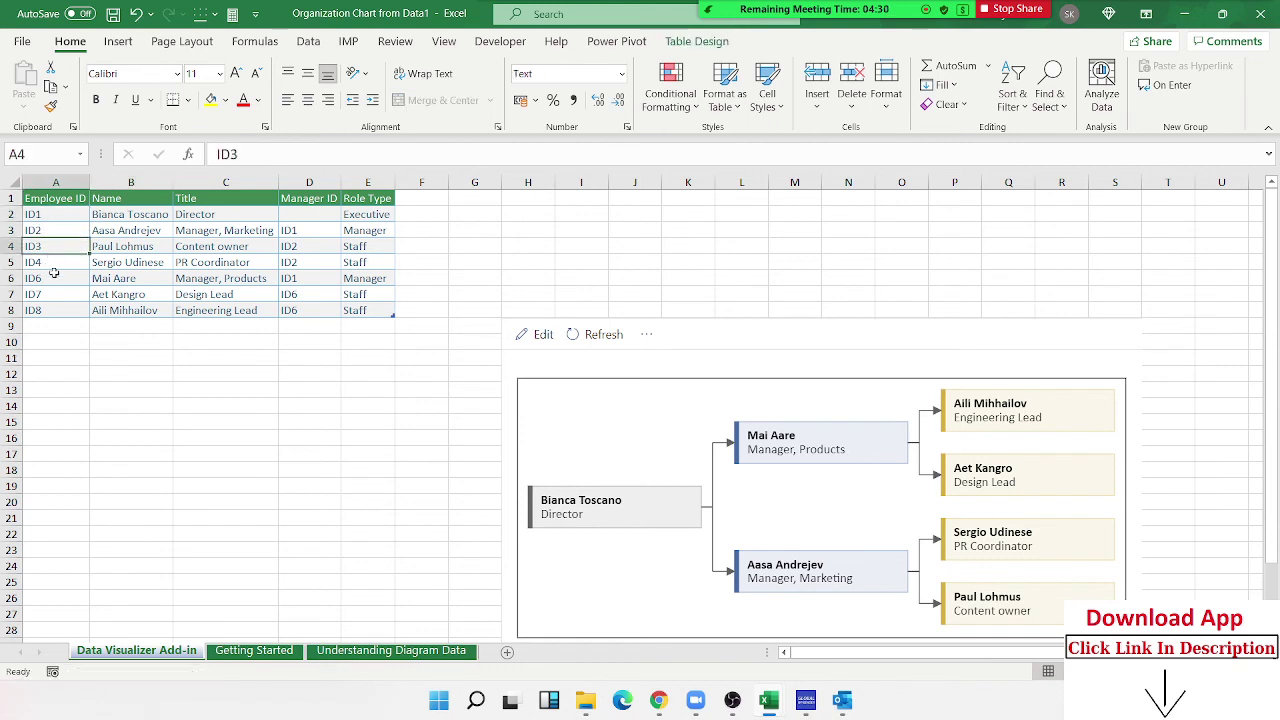
pyautogui.click(59, 289)
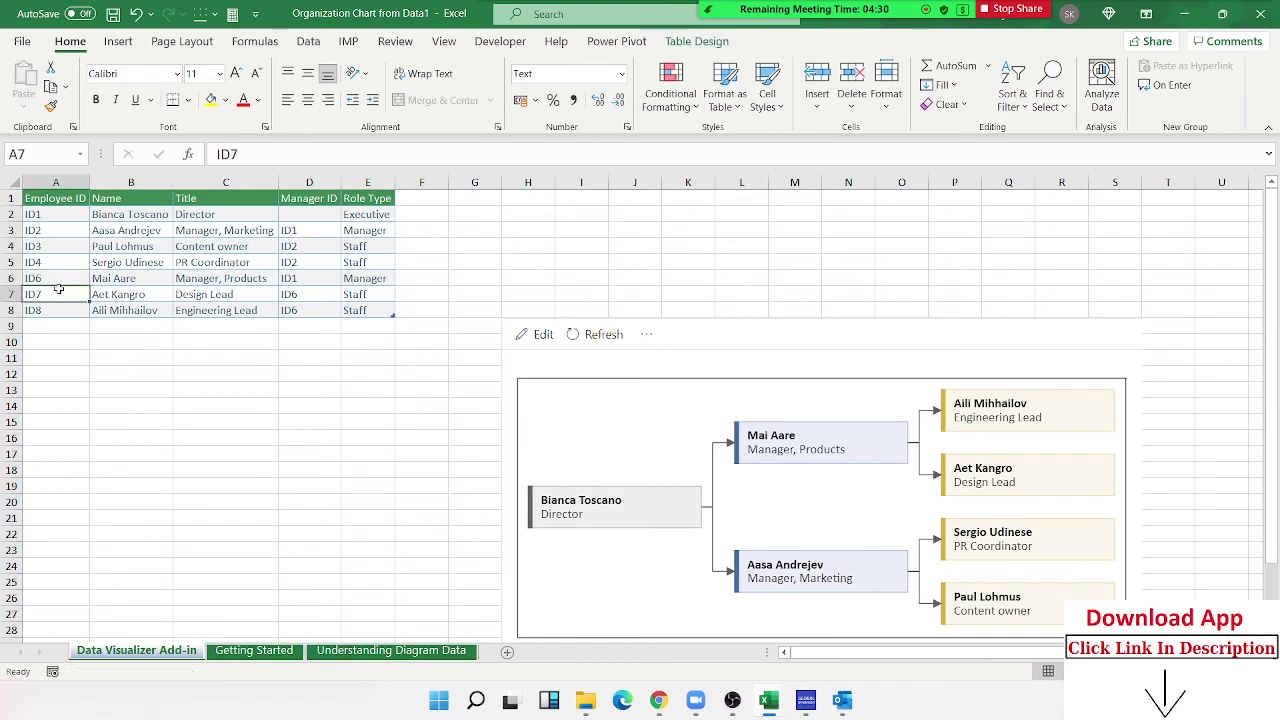
pyautogui.click(320, 233)
pyautogui.click(348, 245)
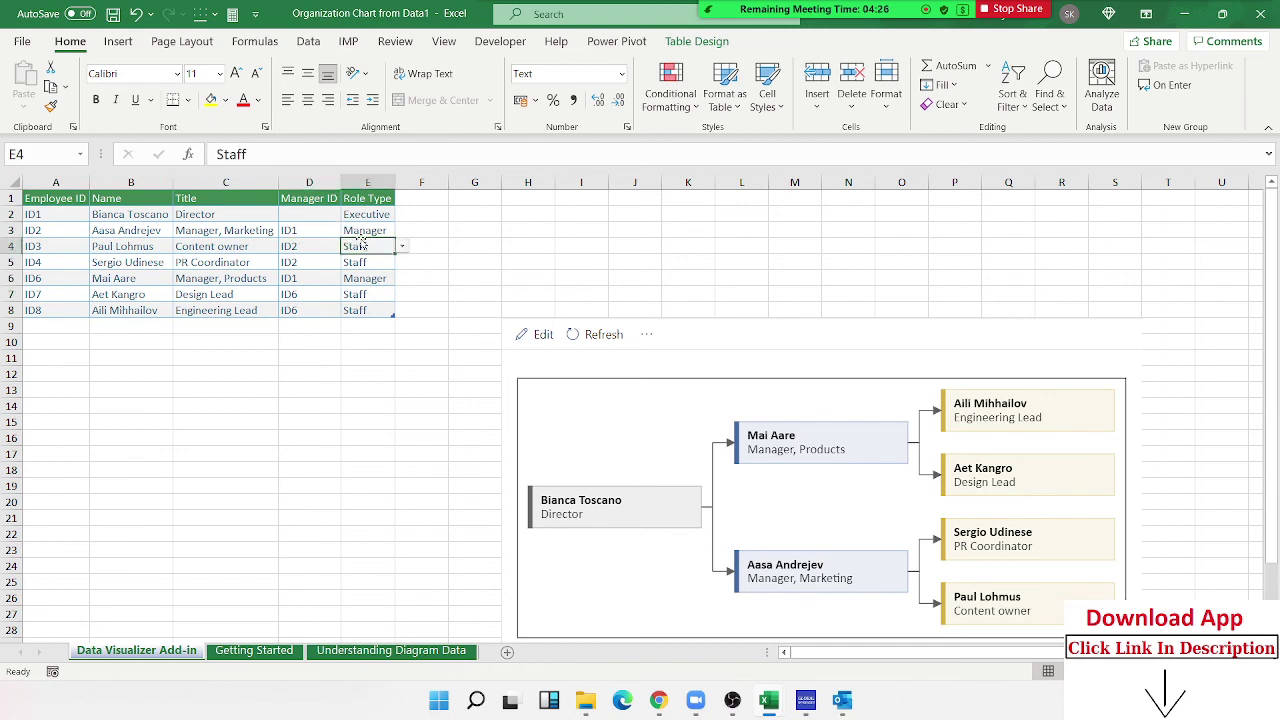
pyautogui.click(368, 294)
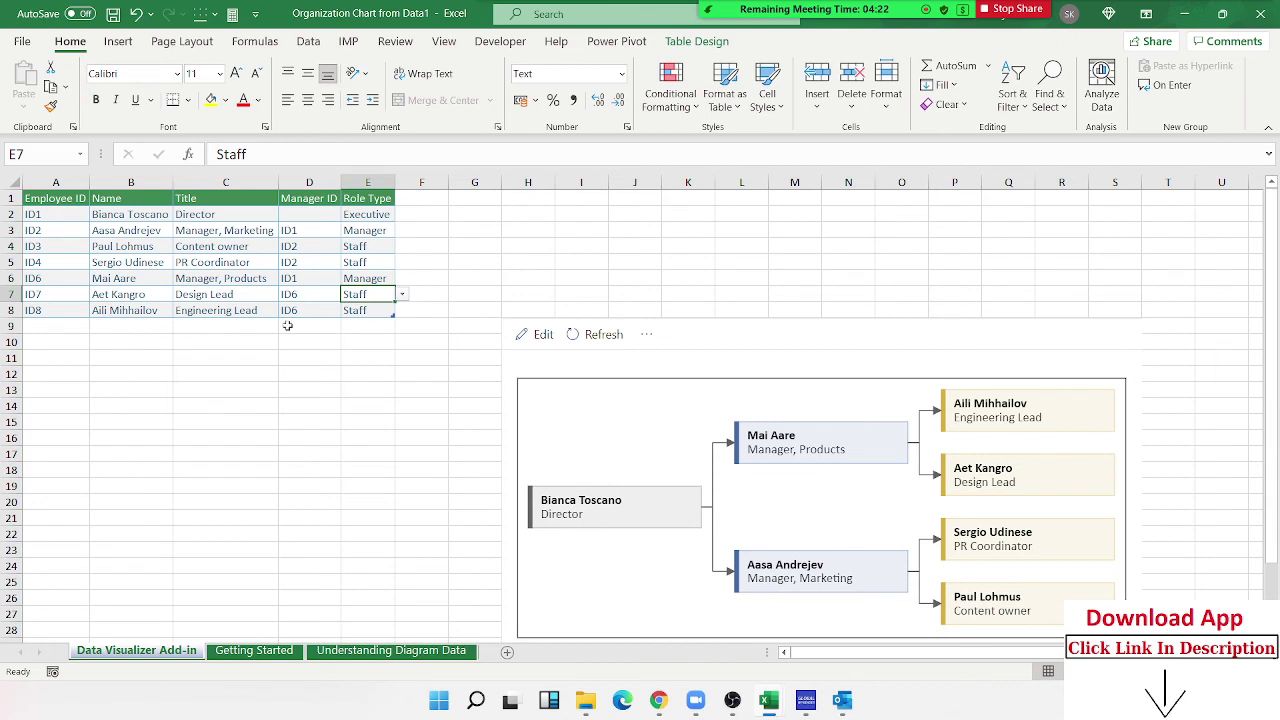
pyautogui.click(238, 326)
# Step: Copy ID8's employee ID, name and title down into A9, B9 and C9
pyautogui.click(31, 325)
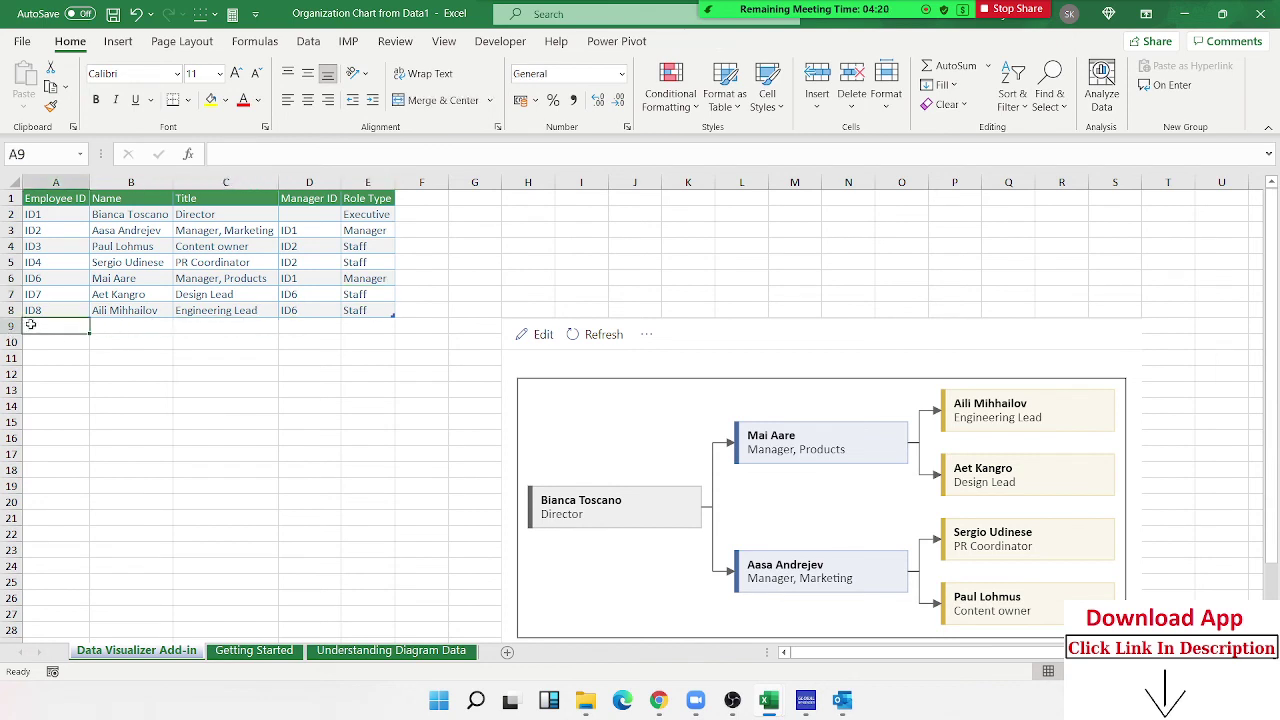
pyautogui.hotkey('ctrl', 'd')
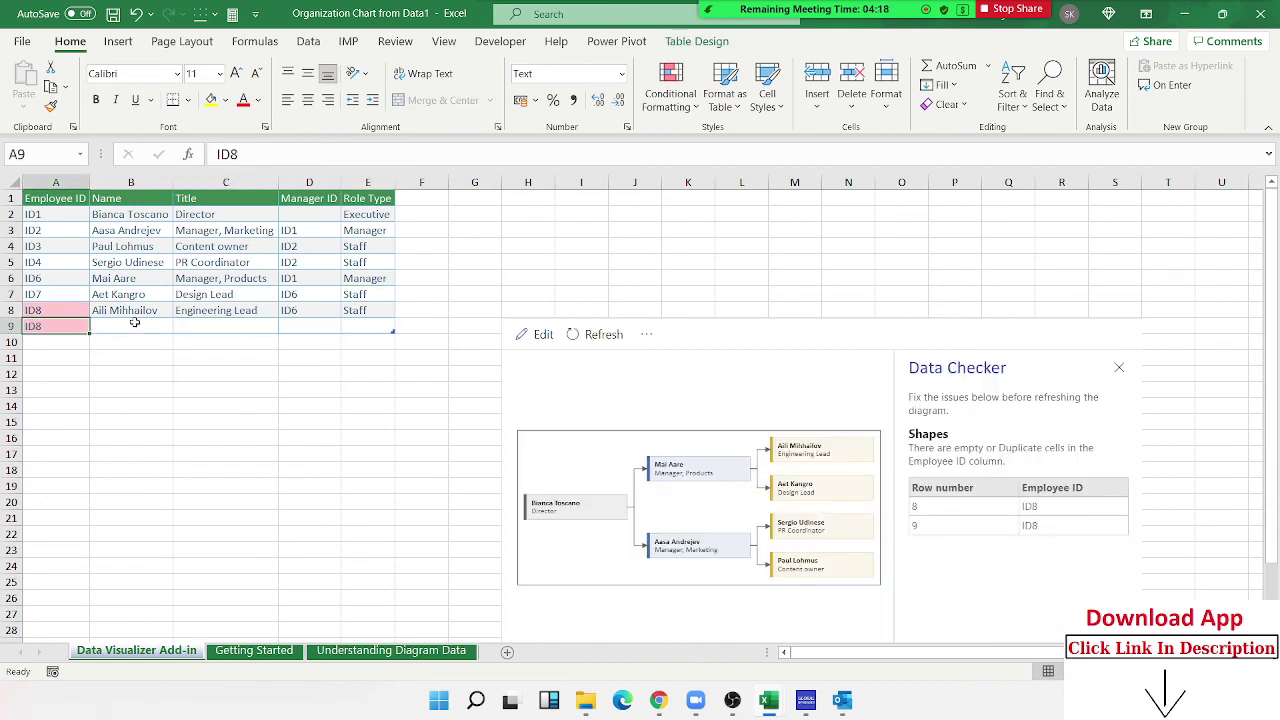
pyautogui.click(134, 322)
pyautogui.hotkey('ctrl', 'd')
pyautogui.click(203, 325)
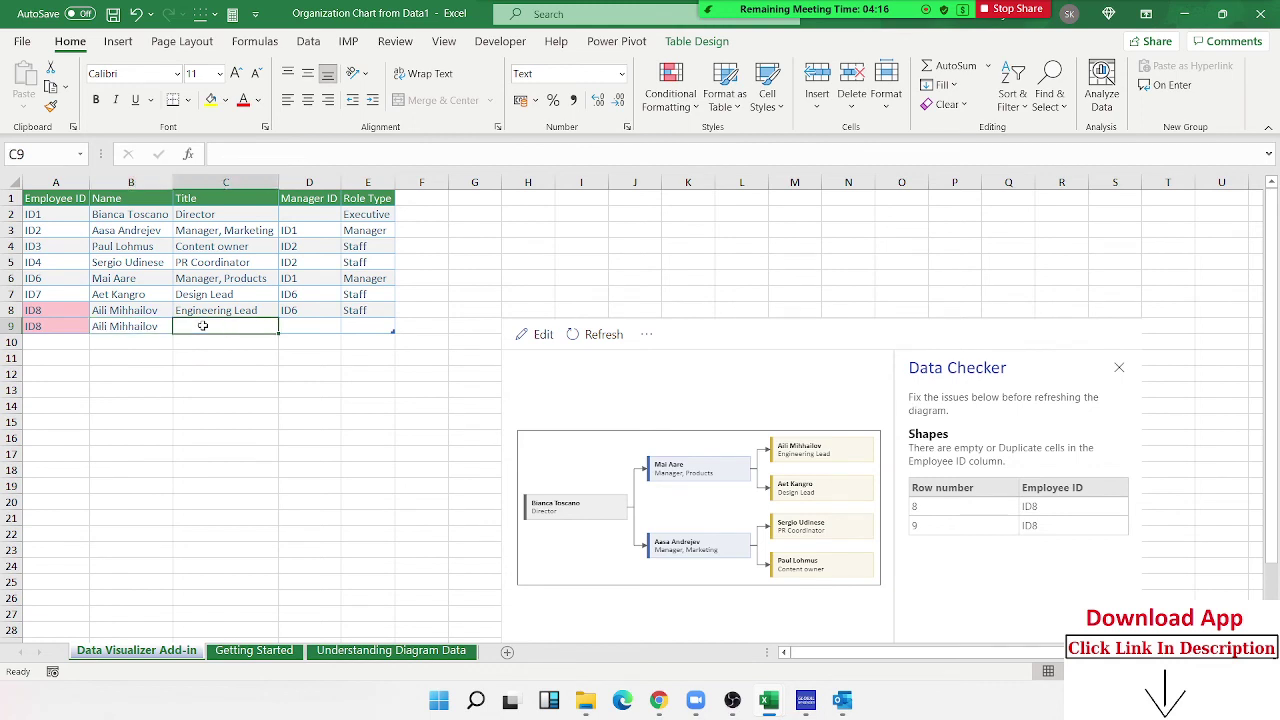
pyautogui.hotkey('ctrl', 'd')
# Step: Set row 9's role type in E9 to Executive
pyautogui.click(293, 335)
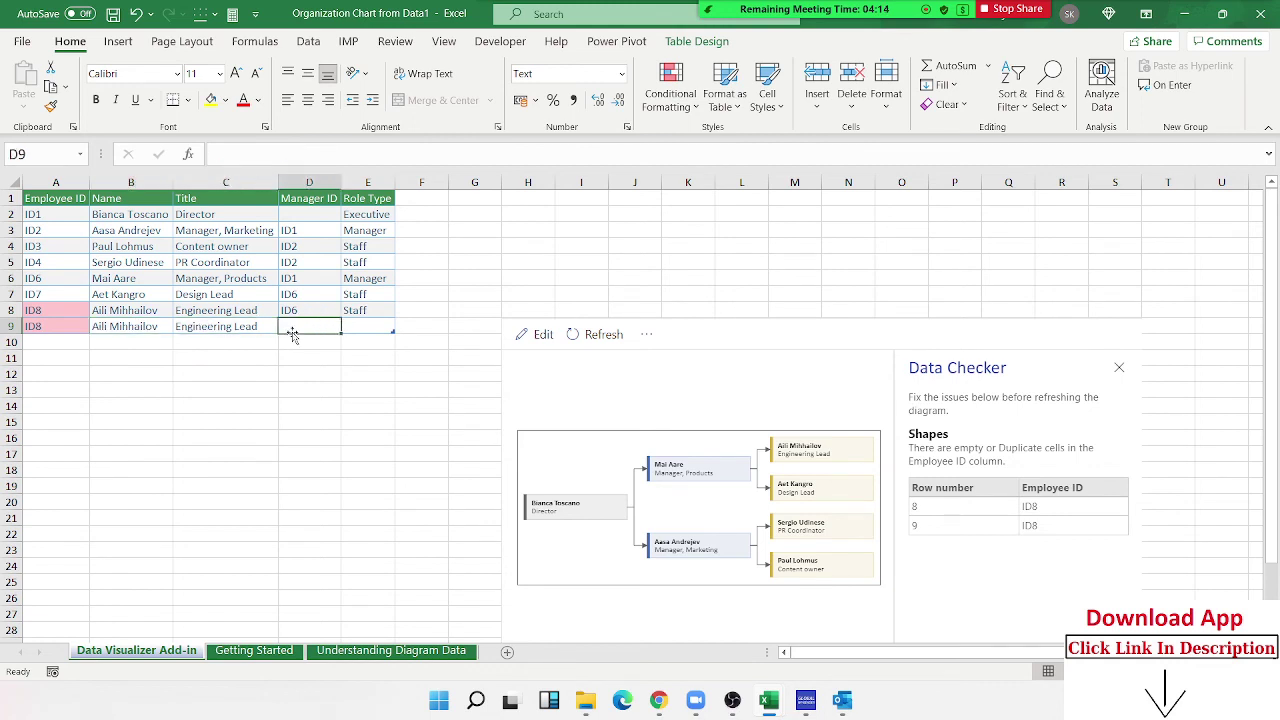
pyautogui.click(357, 327)
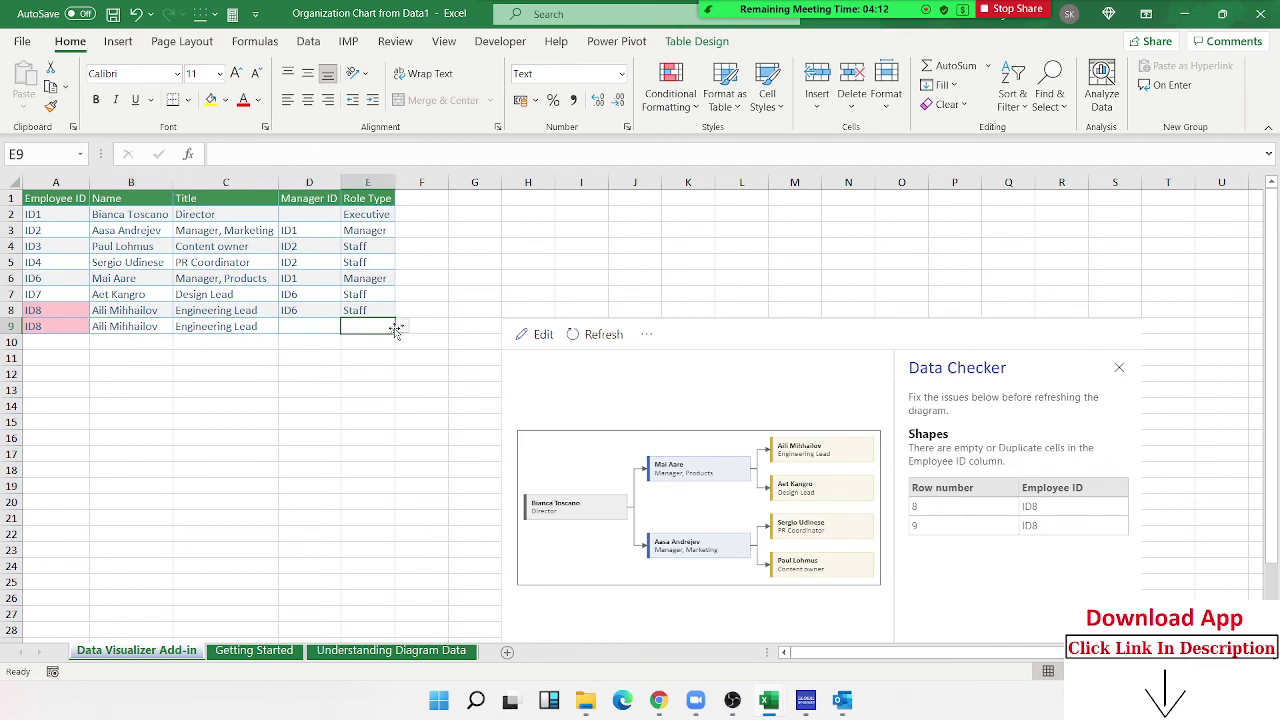
pyautogui.click(401, 328)
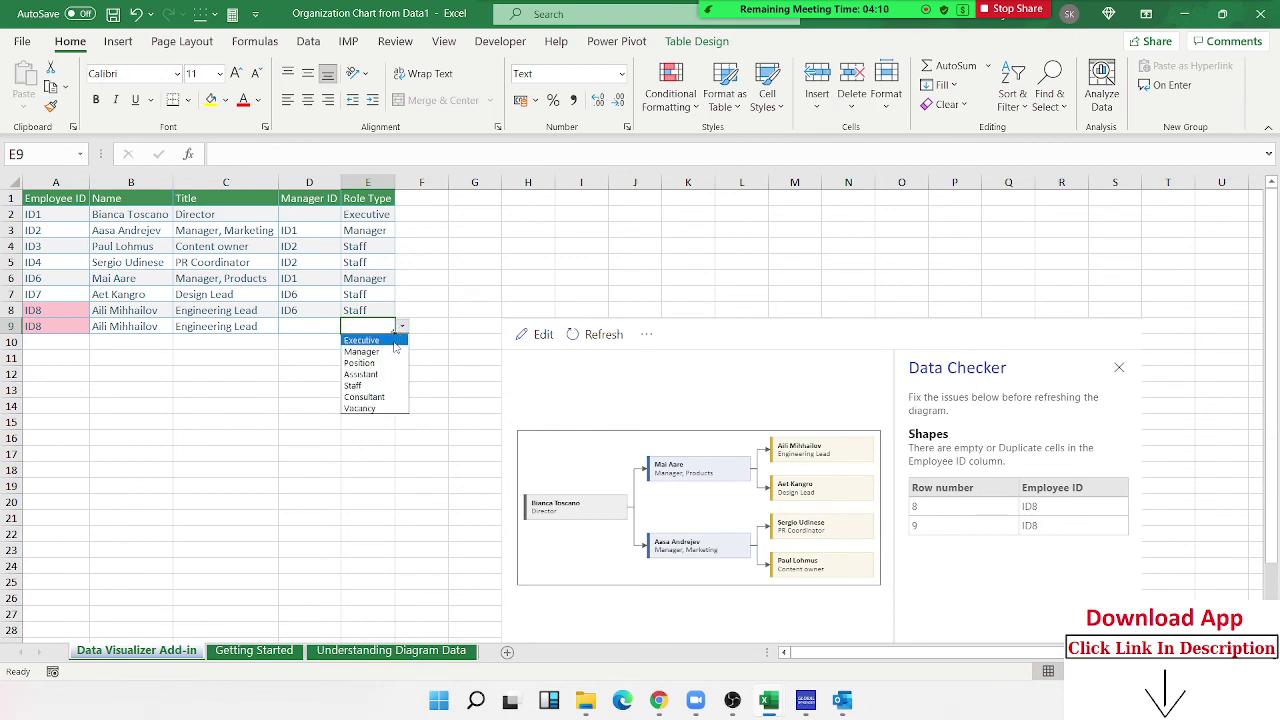
pyautogui.click(393, 341)
pyautogui.click(352, 360)
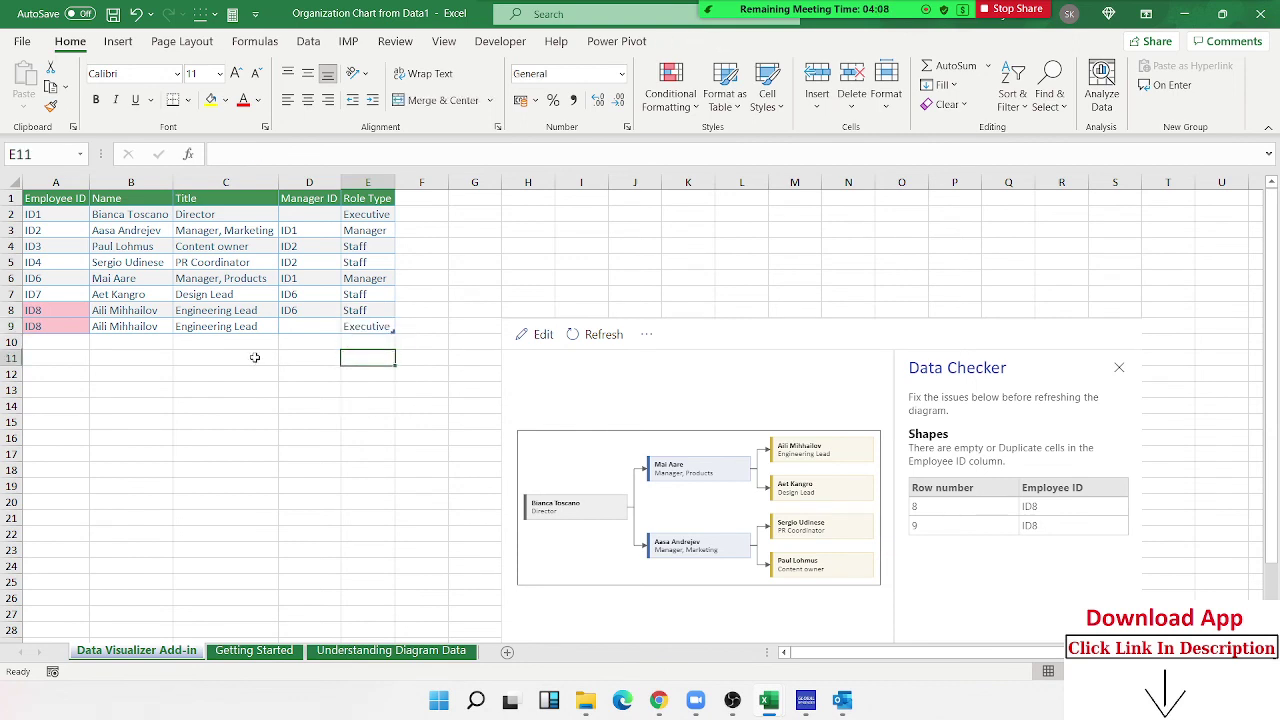
# Step: Collapse the Data Checker pane to enlarge the chart, then return to row 9
pyautogui.scroll(-2, 1014, 447)
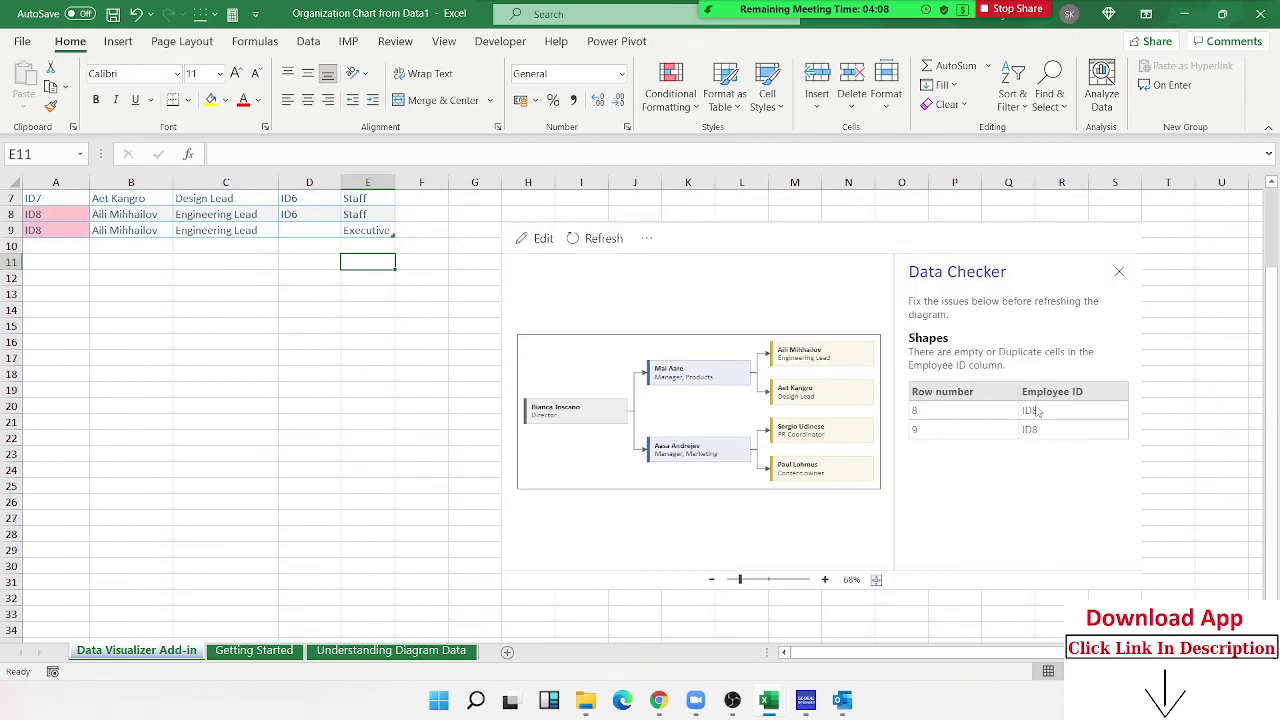
pyautogui.click(1119, 273)
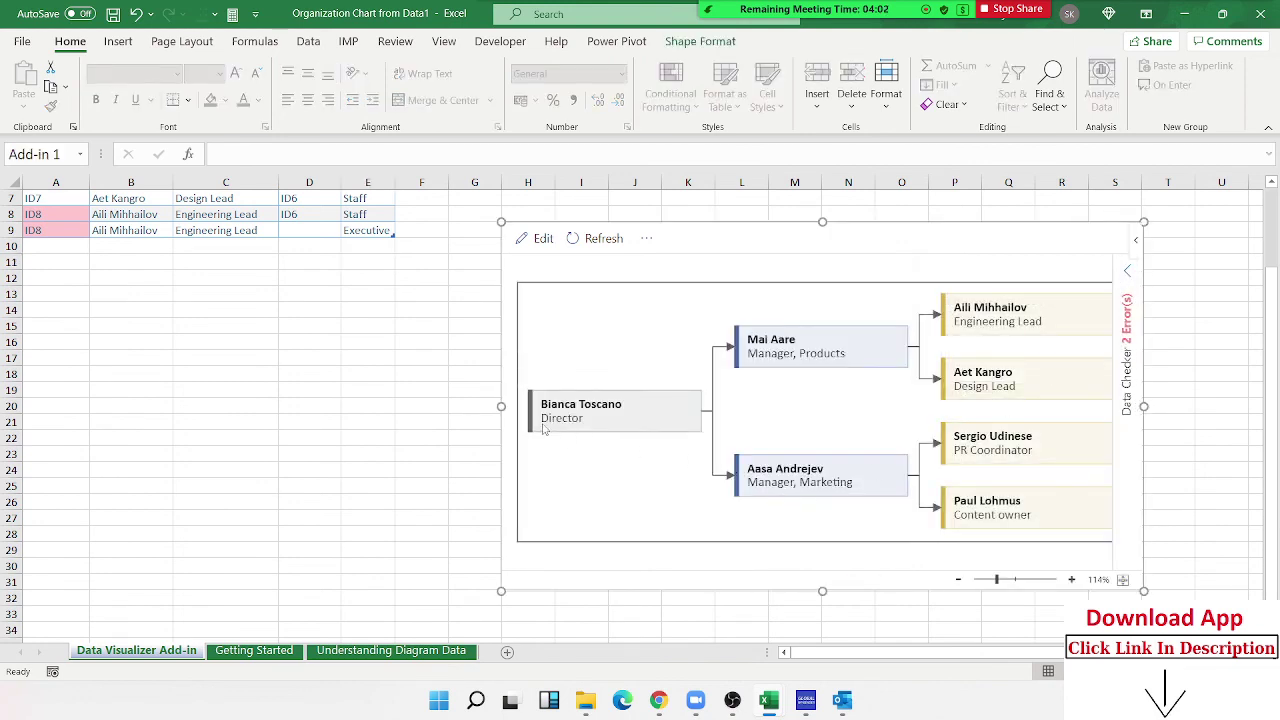
pyautogui.scroll(2, 318, 404)
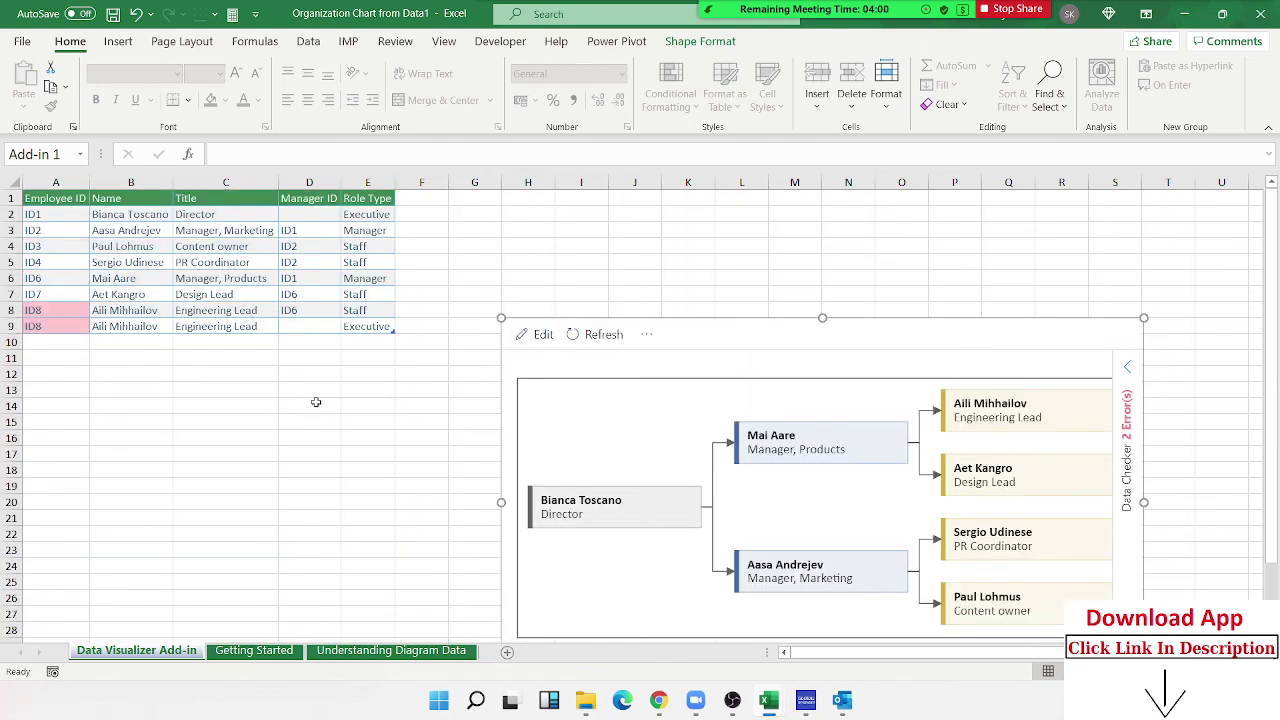
pyautogui.click(367, 332)
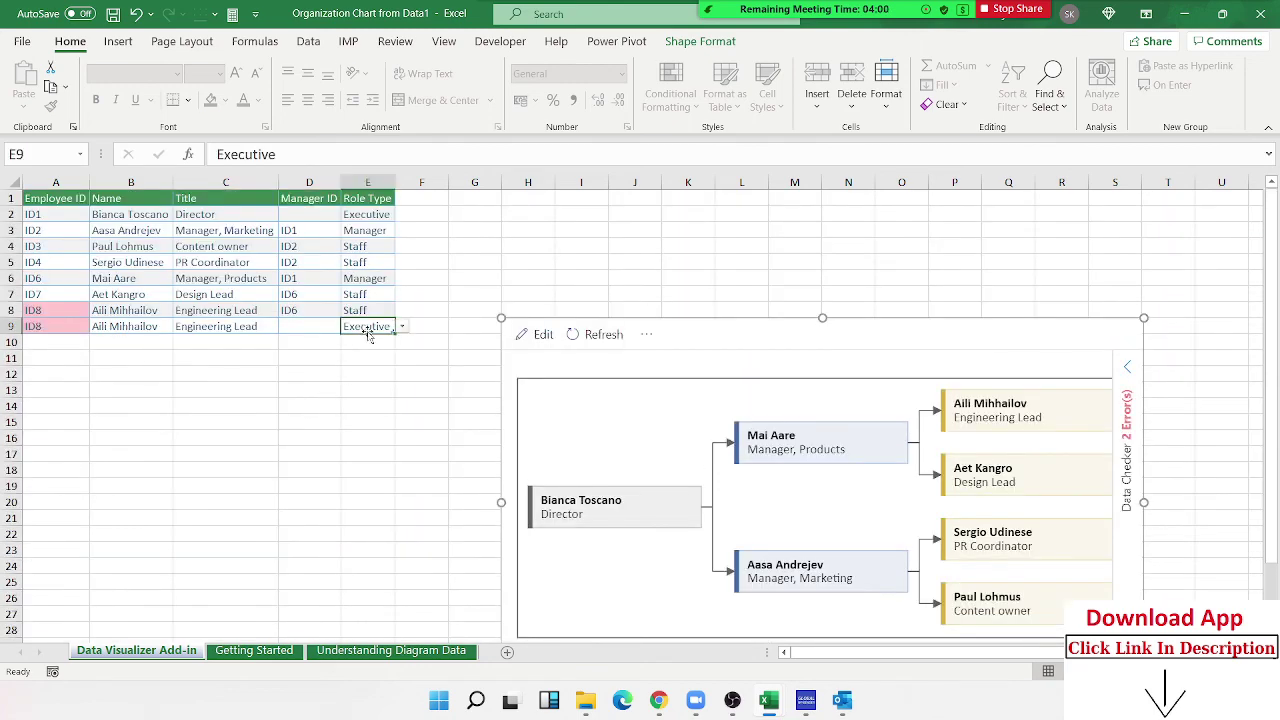
# Step: Enter ID1 as row 9's manager ID in D9 and refresh the diagram
pyautogui.click(263, 334)
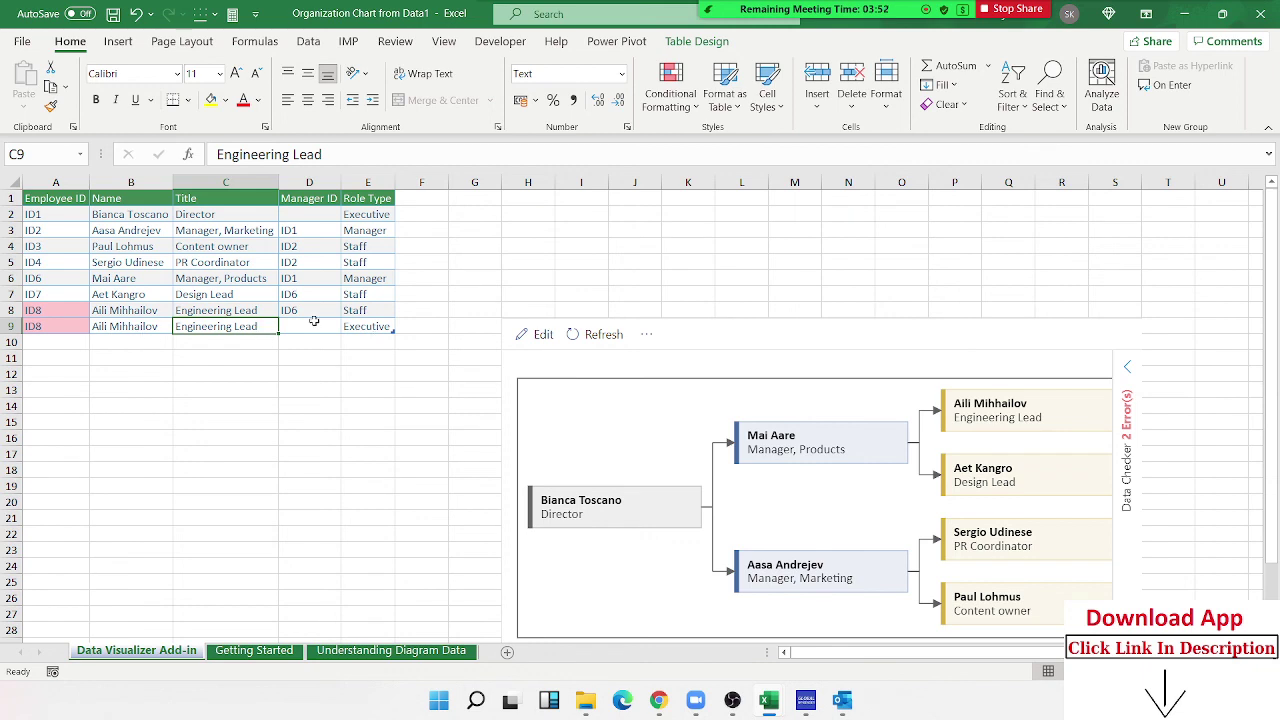
pyautogui.click(316, 322)
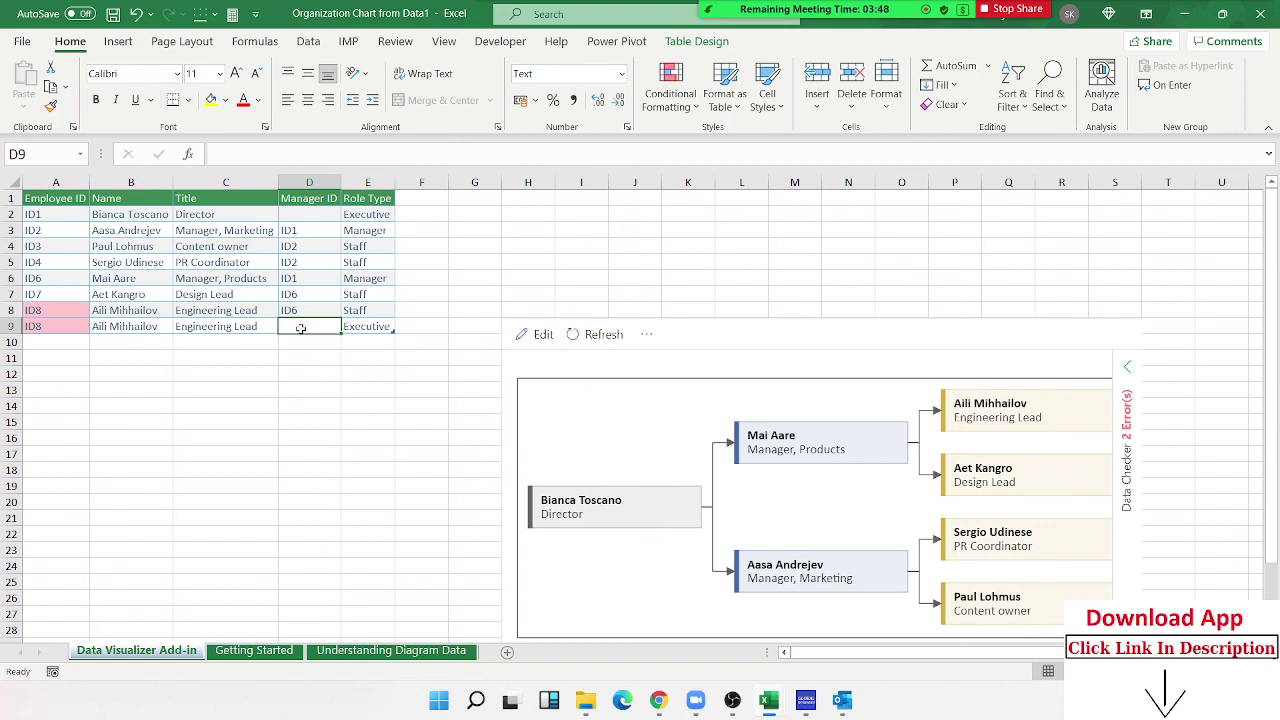
pyautogui.write('ID1')
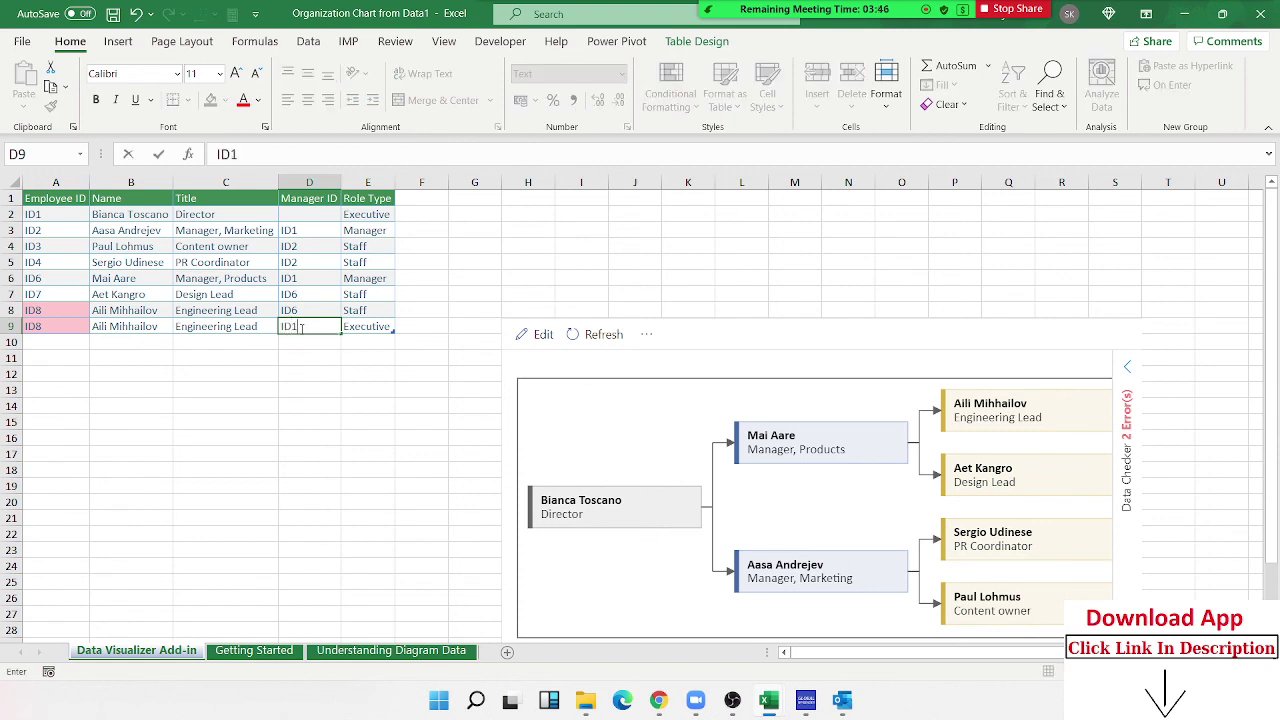
pyautogui.press('Return')
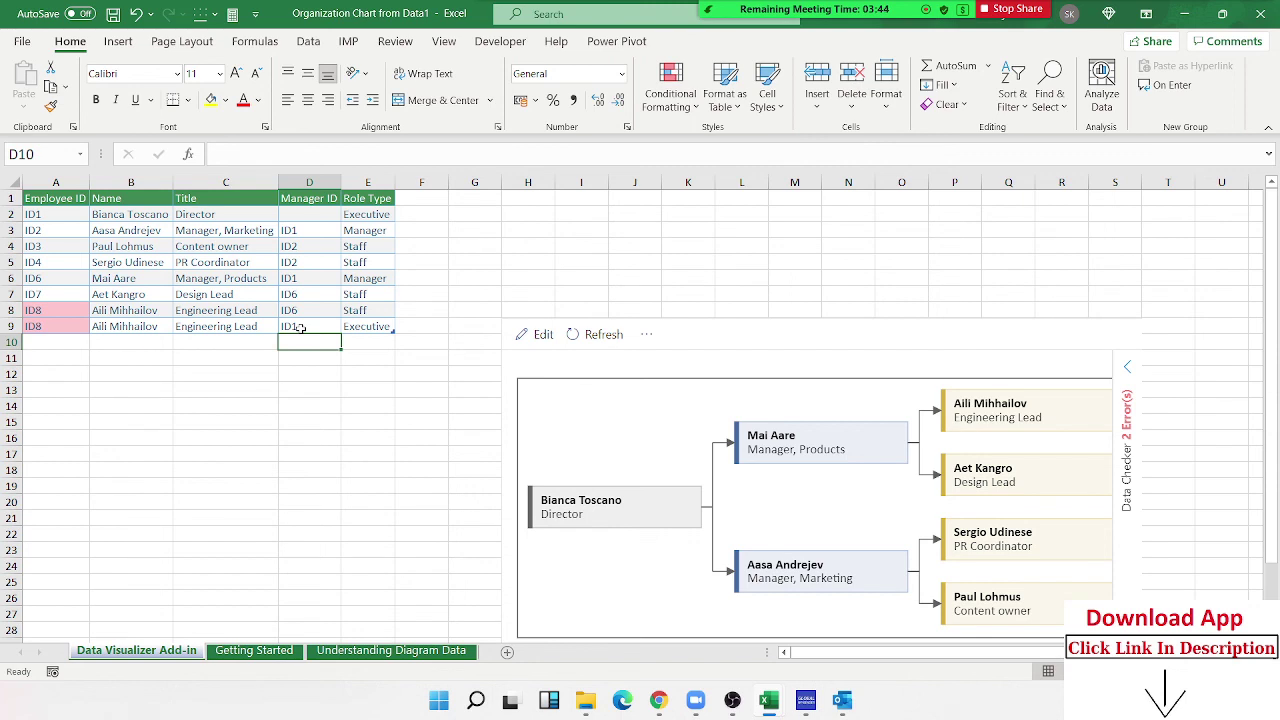
pyautogui.scroll(-2, 474, 320)
pyautogui.click(597, 241)
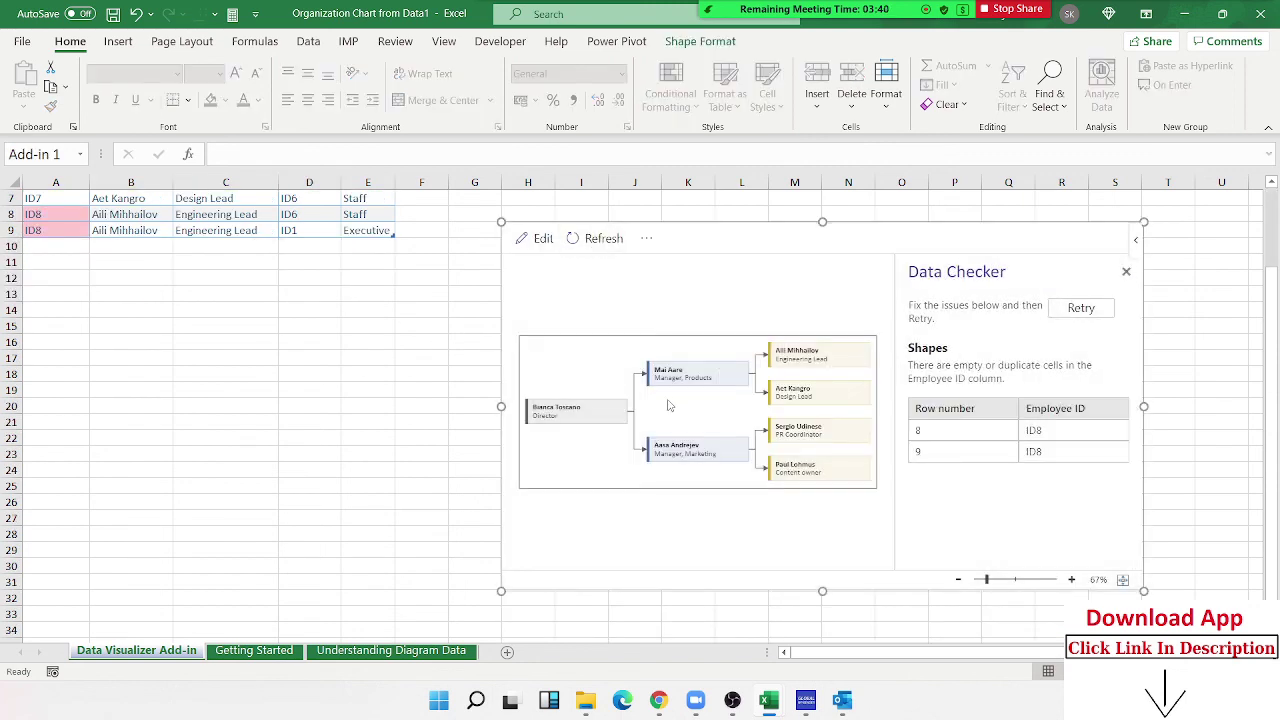
pyautogui.click(1081, 308)
# Step: Change the duplicate ID in A9 to ID9 and retry the diagram refresh
pyautogui.scroll(2, 264, 270)
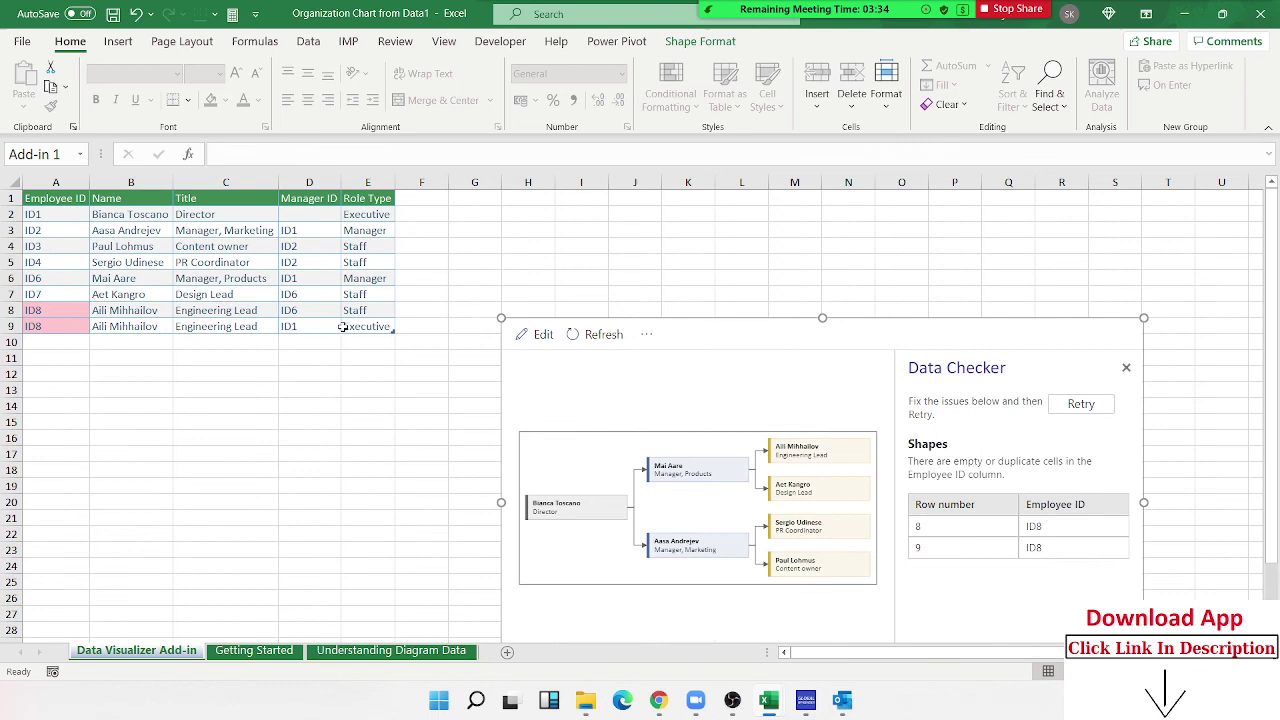
pyautogui.doubleClick(41, 325)
pyautogui.press('BackSpace')
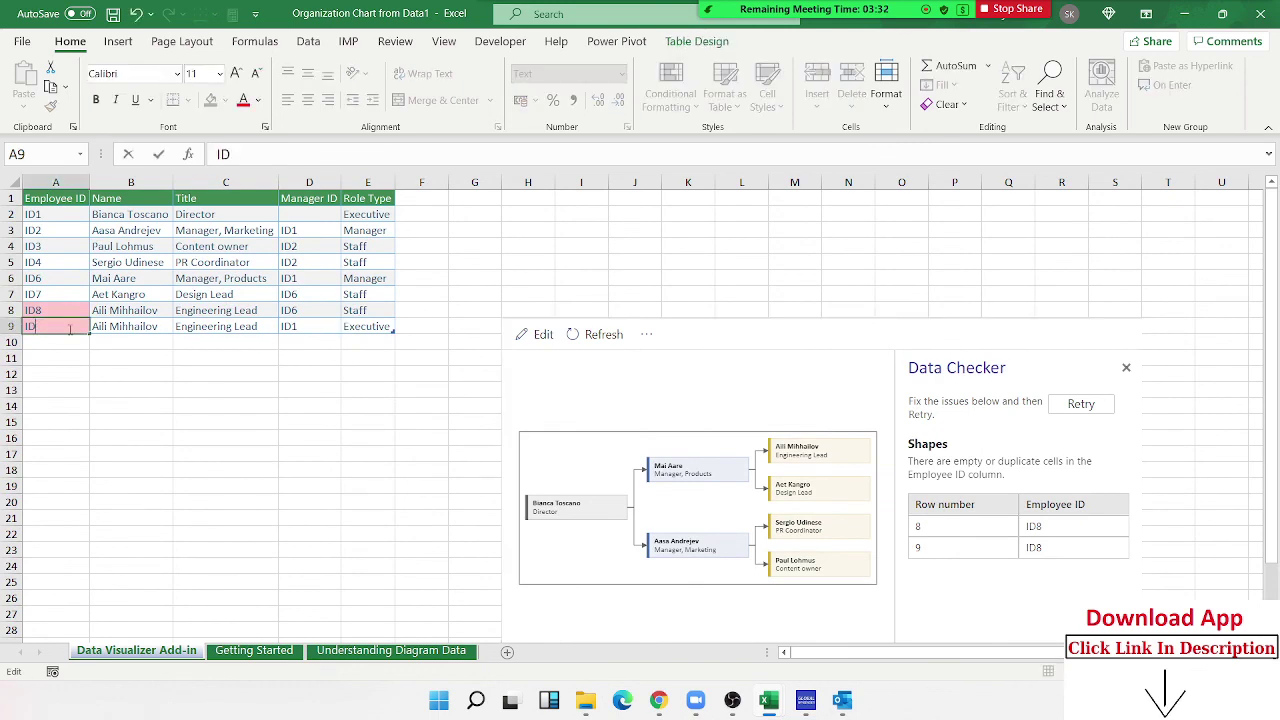
pyautogui.write('9')
pyautogui.press('Return')
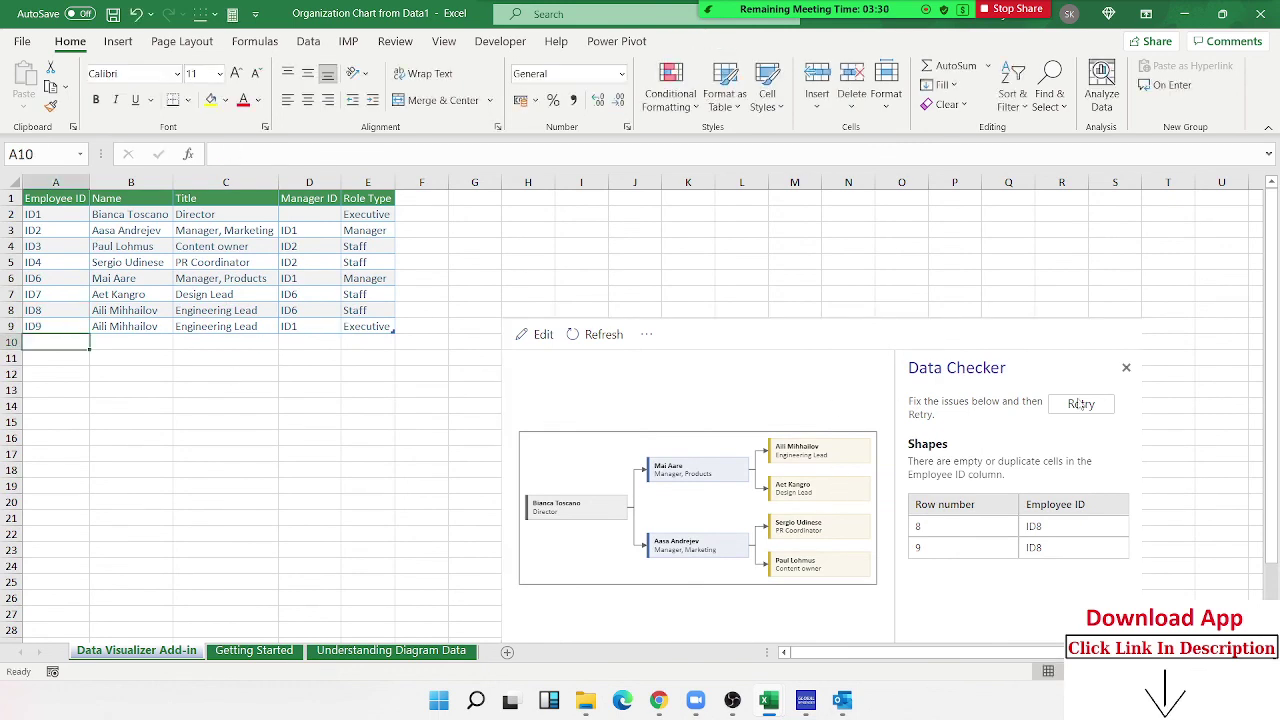
pyautogui.click(1080, 404)
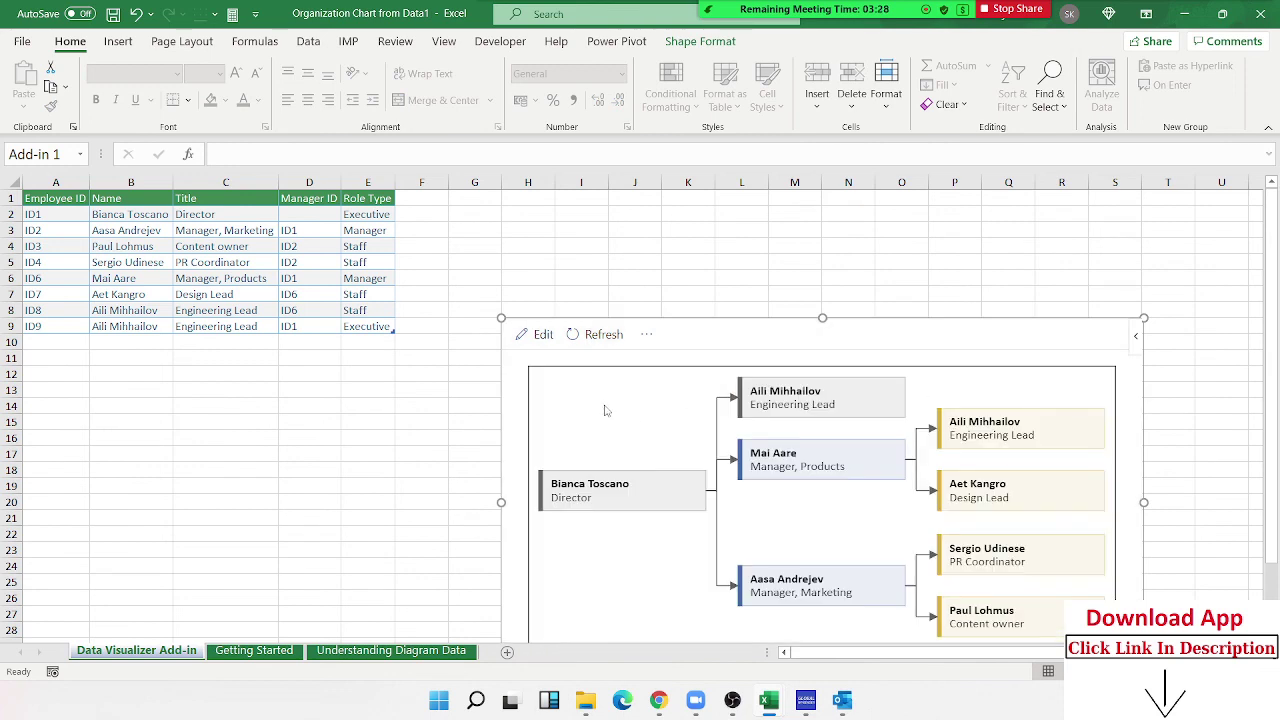
pyautogui.click(595, 346)
pyautogui.click(58, 342)
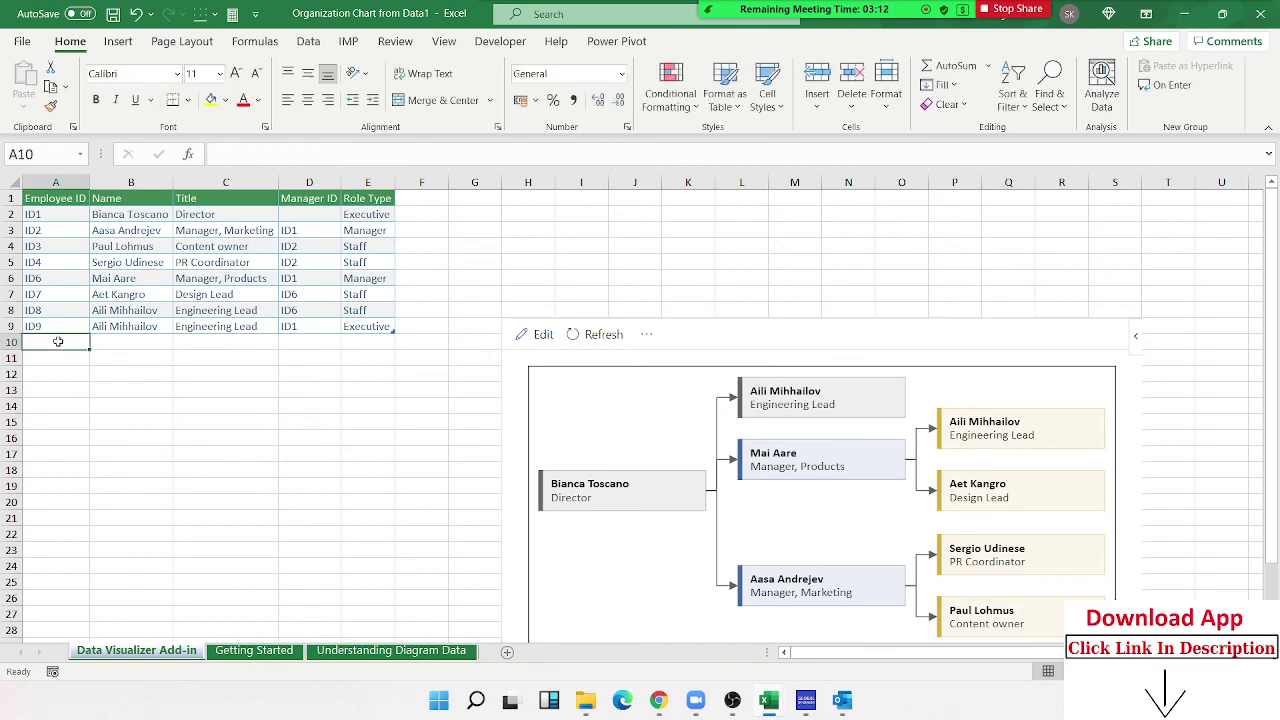
pyautogui.scroll(-5, 605, 380)
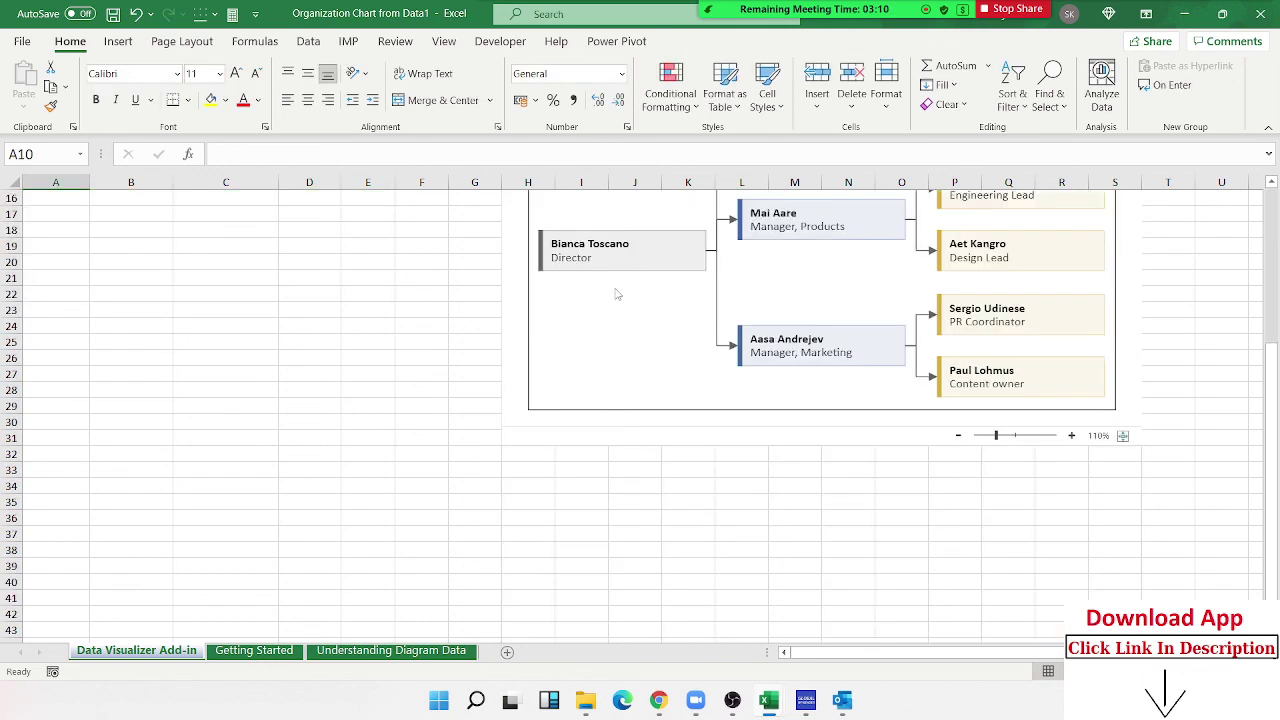
pyautogui.scroll(4, 605, 291)
pyautogui.click(600, 289)
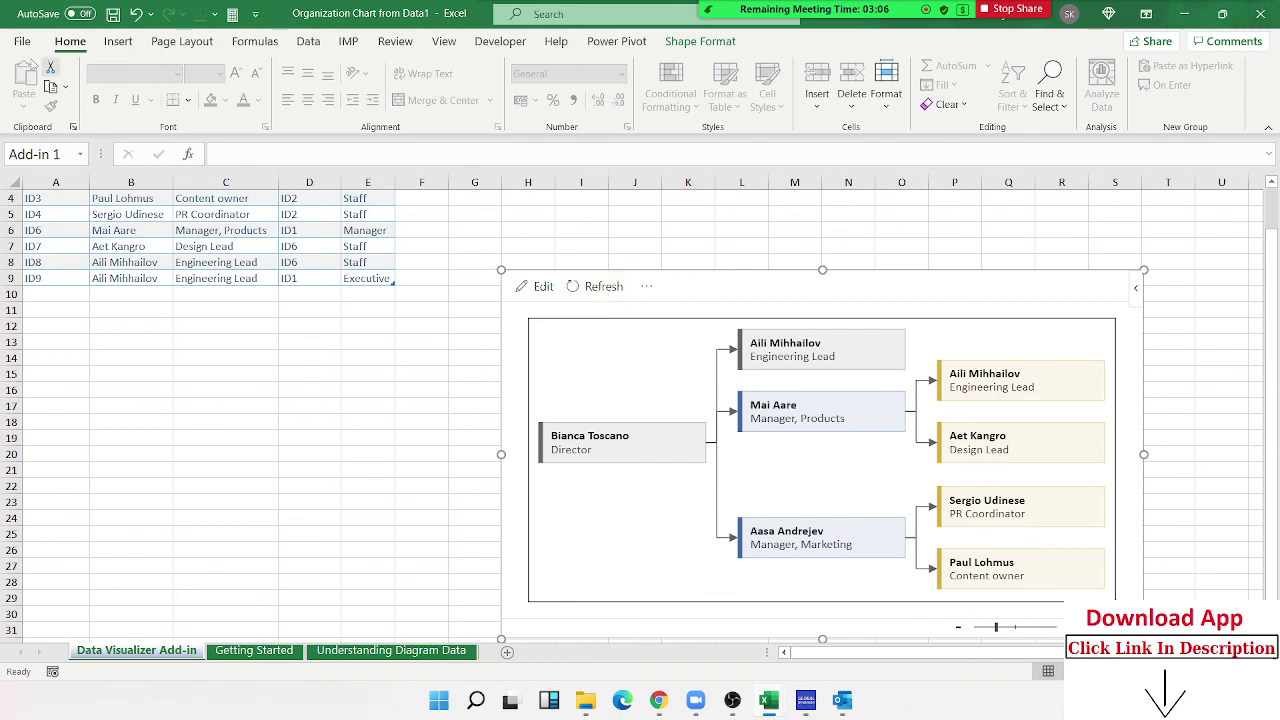
pyautogui.click(13, 42)
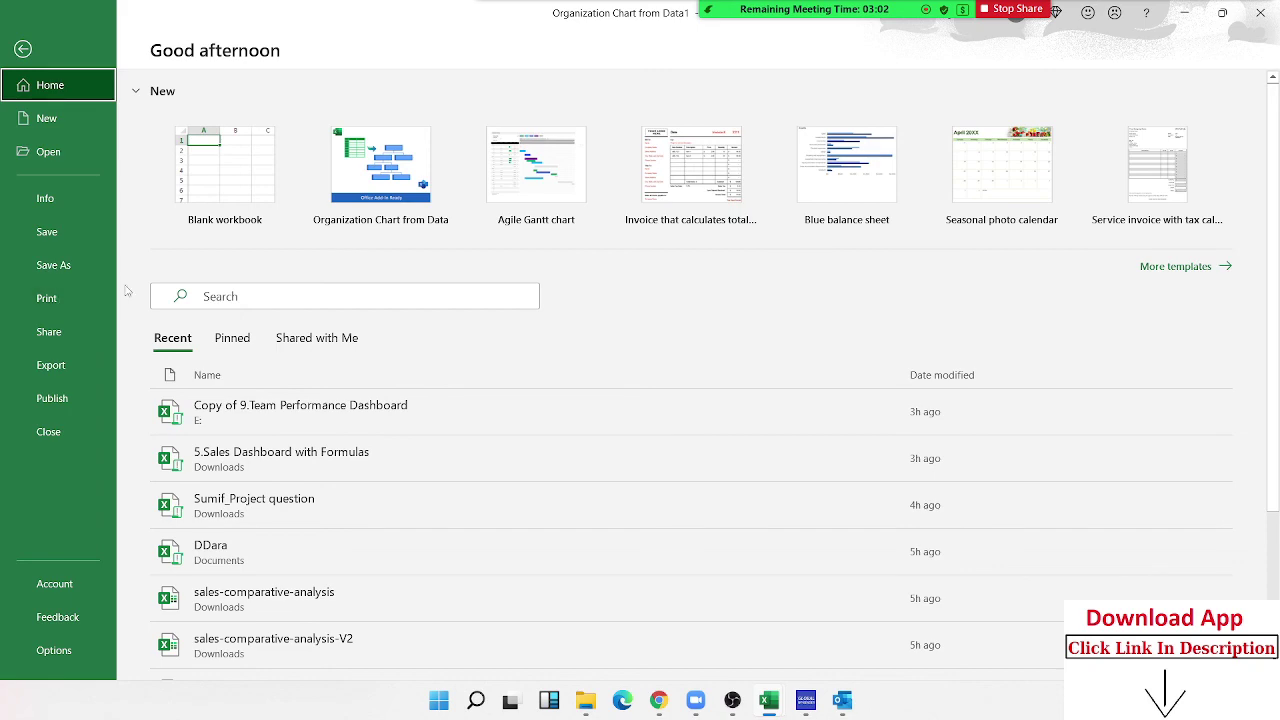
pyautogui.click(30, 52)
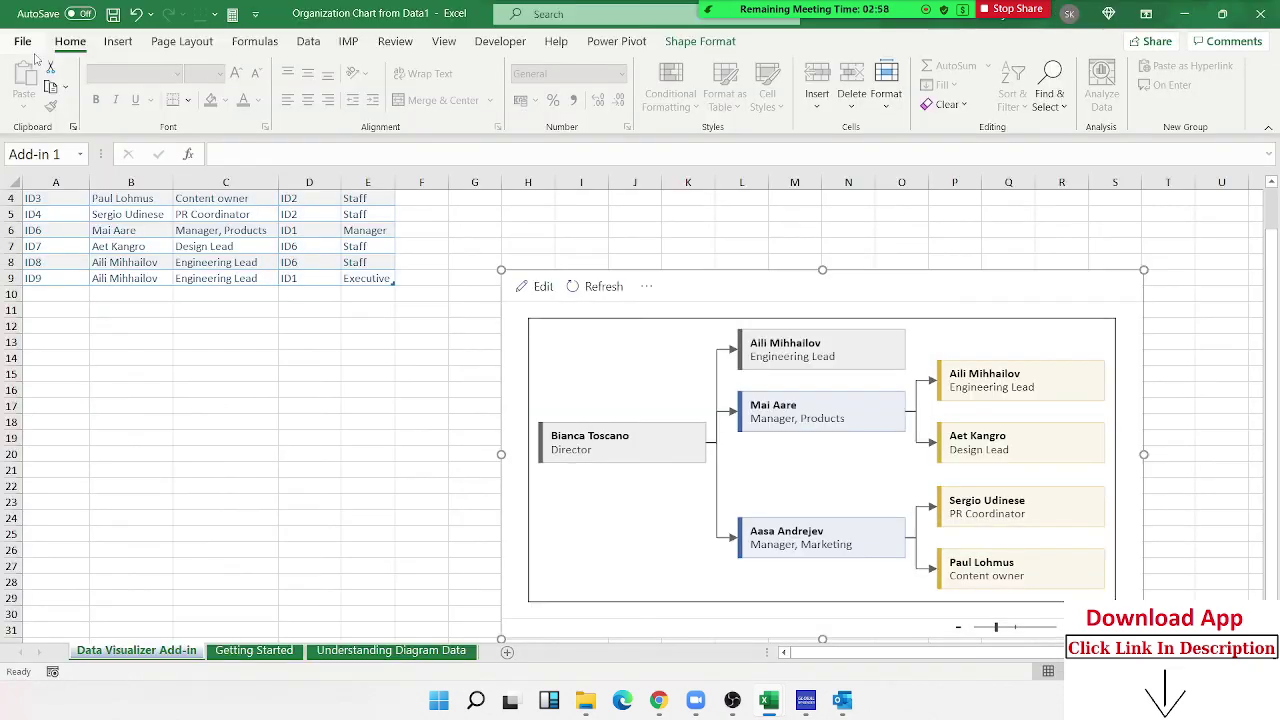